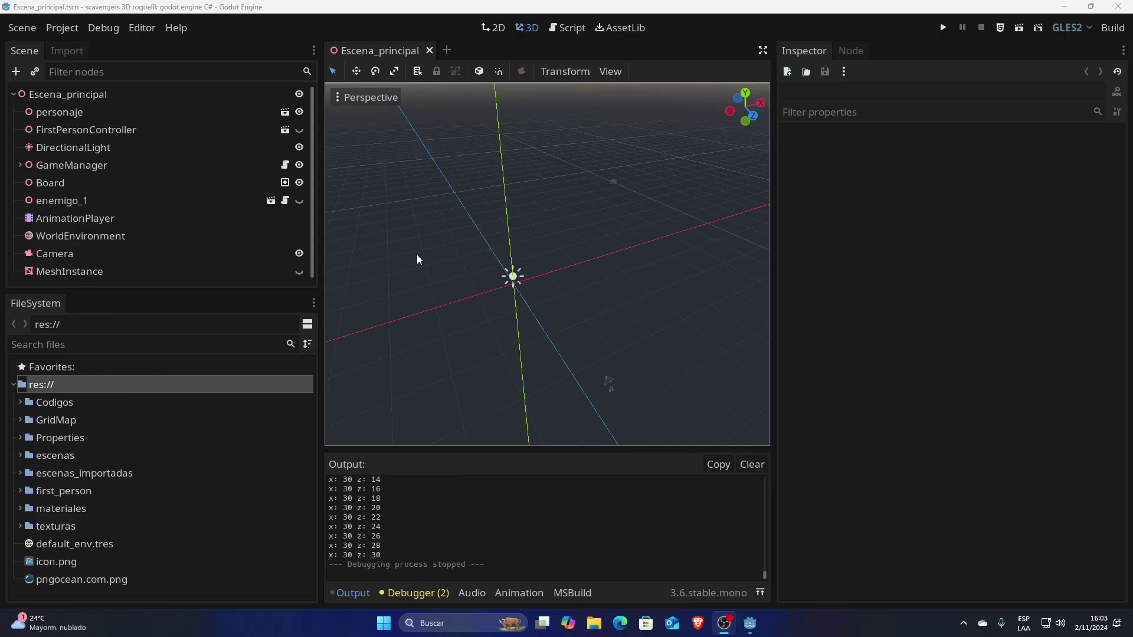
# - Switch virtual desktops from the 3D Godot project to the Rogue en Godot Escena_Principal scene
pyautogui.press('ctrl+super+Left')
pyautogui.press('ctrl+super+Right')
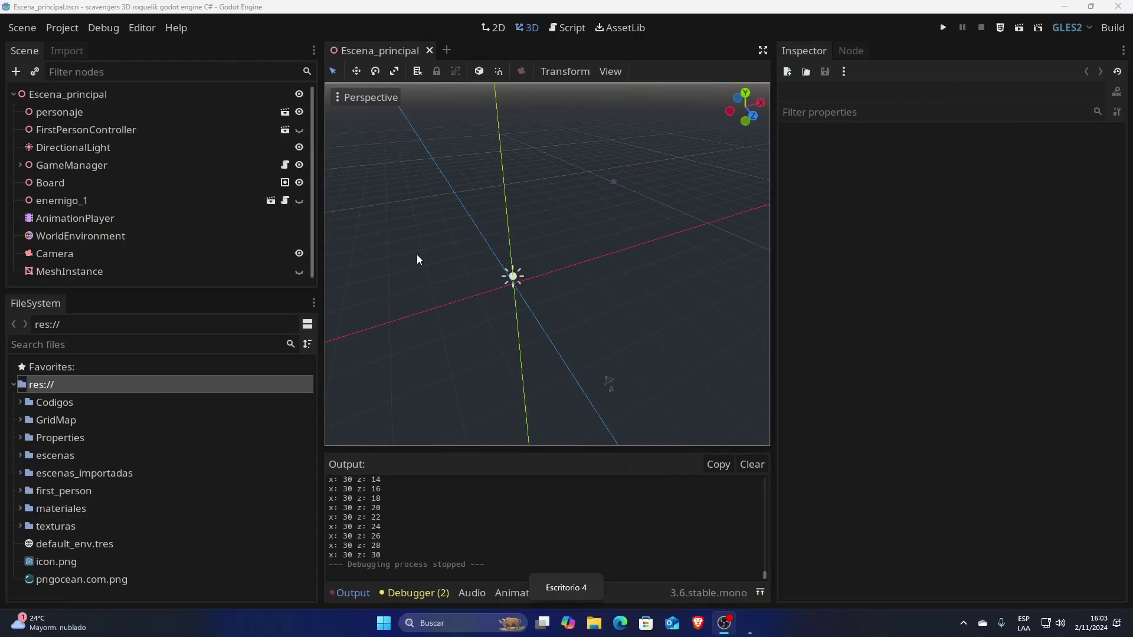
pyautogui.press('ctrl+super+Left')
pyautogui.press('ctrl+super+Left')
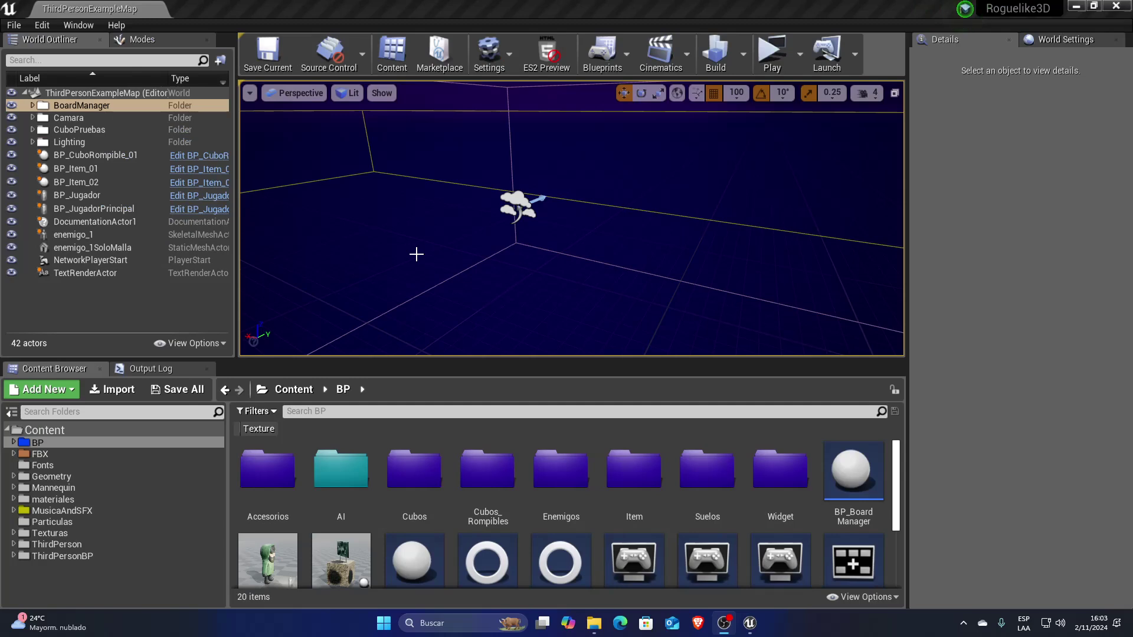
pyautogui.press('ctrl+super+Right')
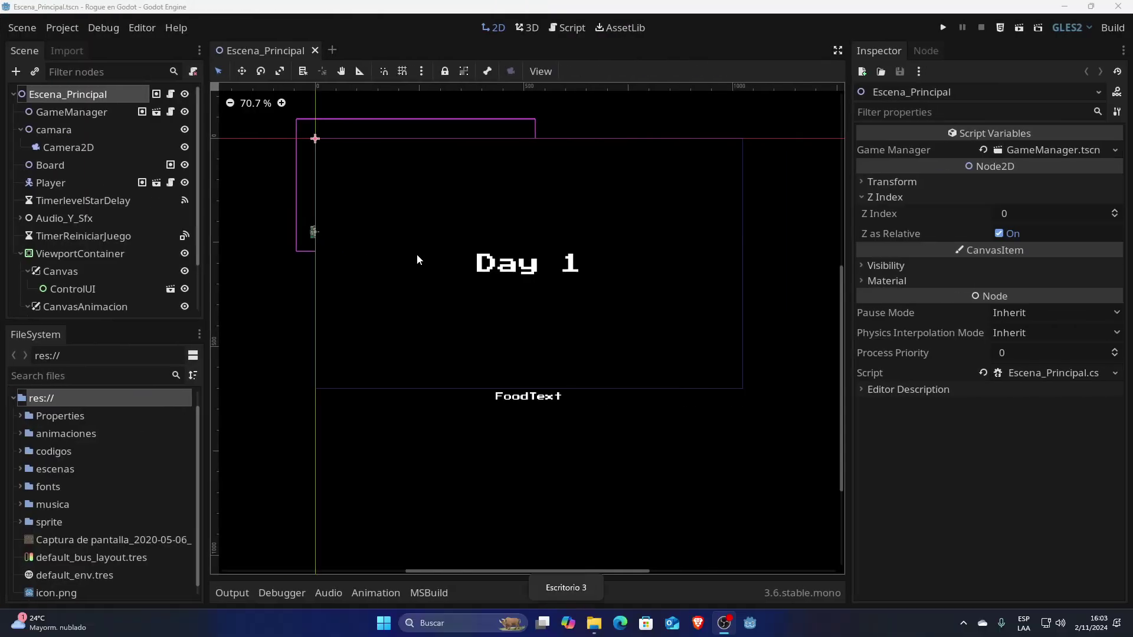
pyautogui.press('ctrl+super+Right')
pyautogui.press('ctrl+super+Left')
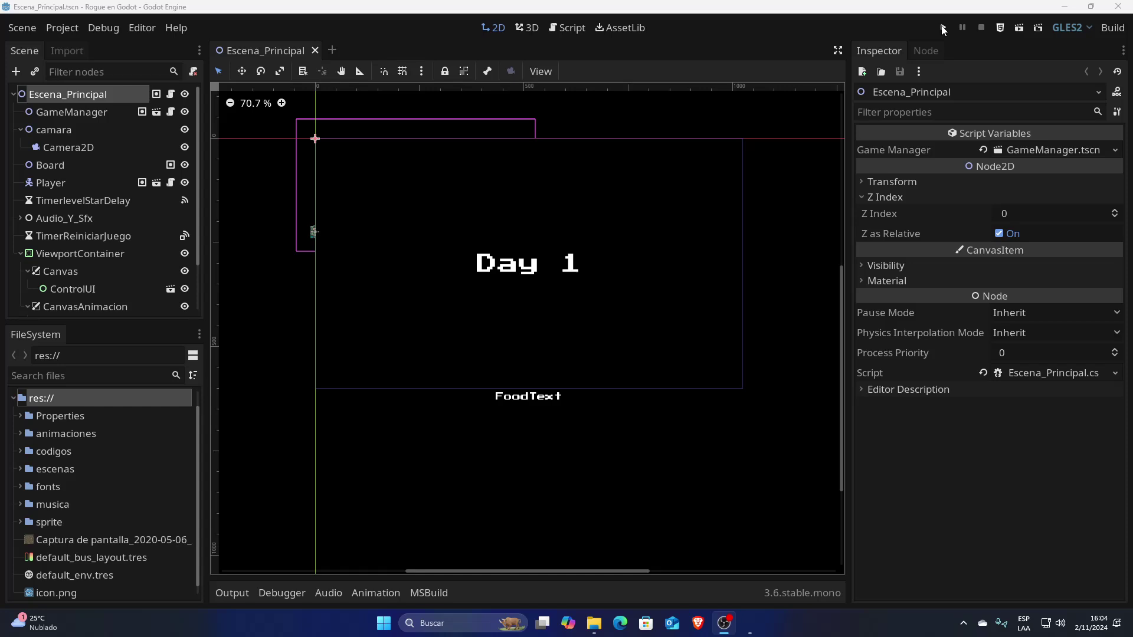
# - Run Rogue en Godot, walk the player across the board until food reaches 78, then stop
pyautogui.click(942, 28)
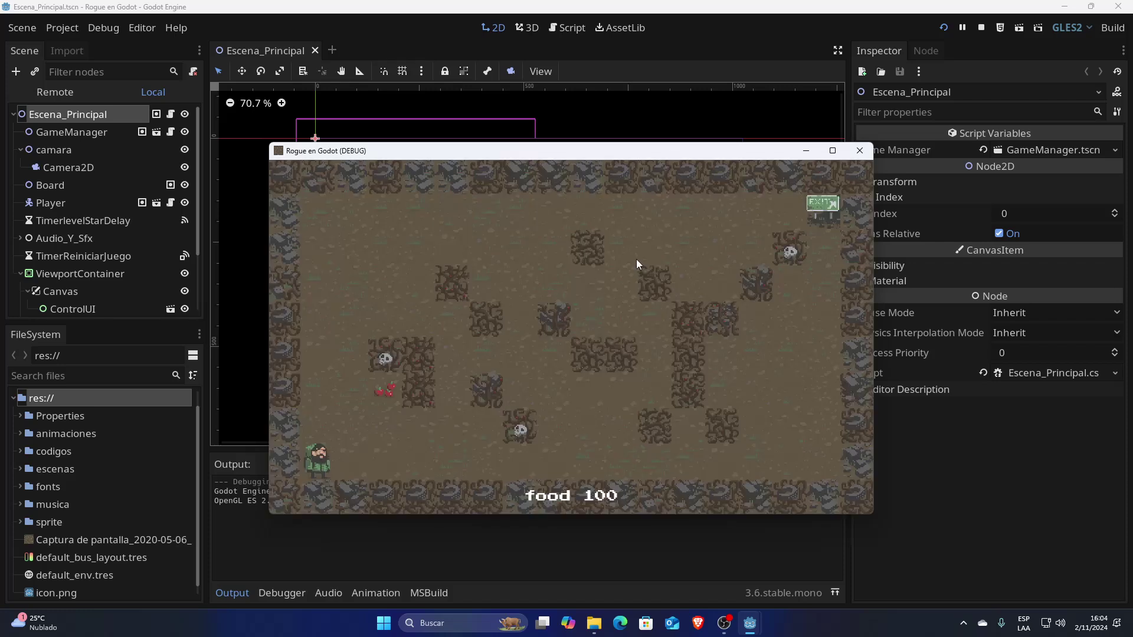
pyautogui.press('Up')
pyautogui.press('Up')
pyautogui.press('Up')
pyautogui.press('Right')
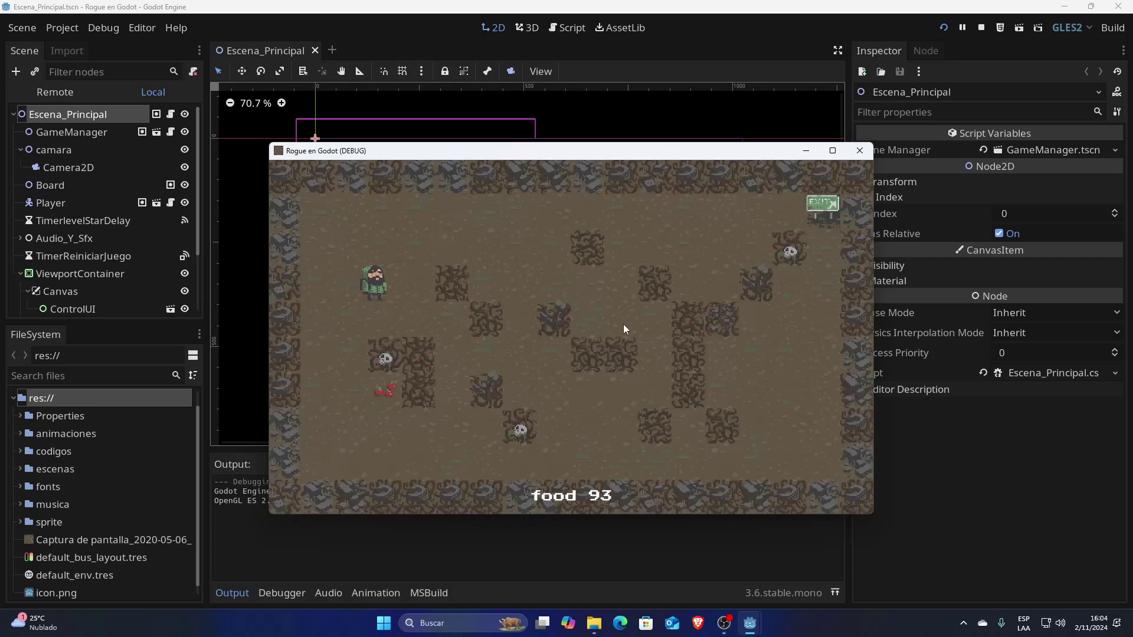
pyautogui.press('Right')
pyautogui.press('Up')
pyautogui.press('Up')
pyautogui.press('Right')
pyautogui.press('Right')
pyautogui.press('Down')
pyautogui.press('Right')
pyautogui.press('Right')
pyautogui.press('Down')
pyautogui.press('Right')
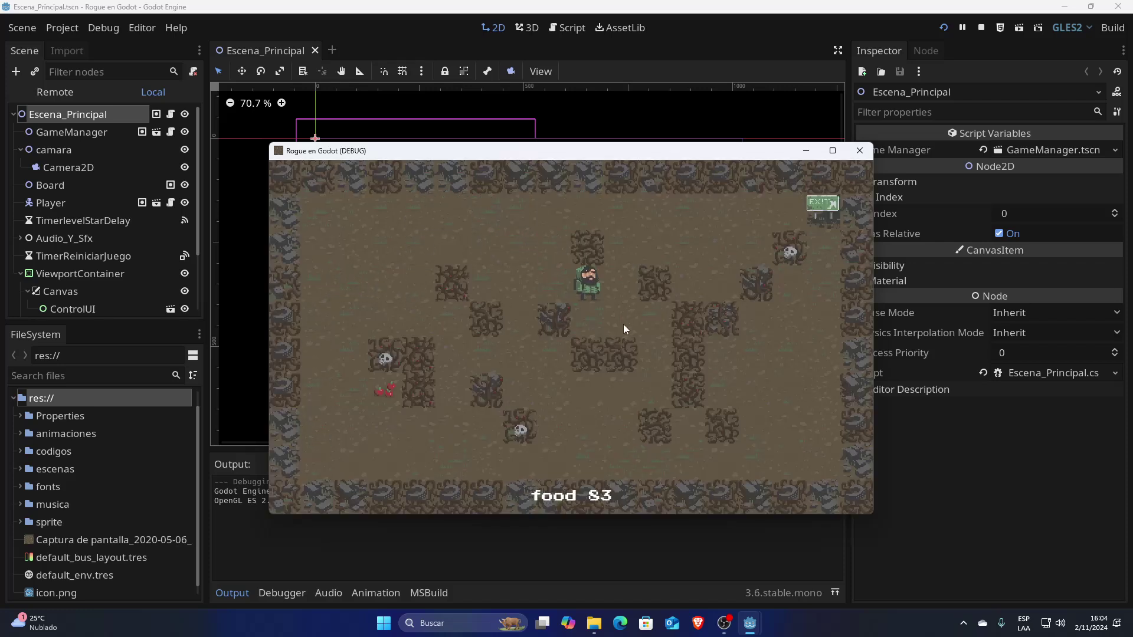
pyautogui.press('Right')
pyautogui.press('Up')
pyautogui.press('Right')
pyautogui.press('Right')
pyautogui.press('Right')
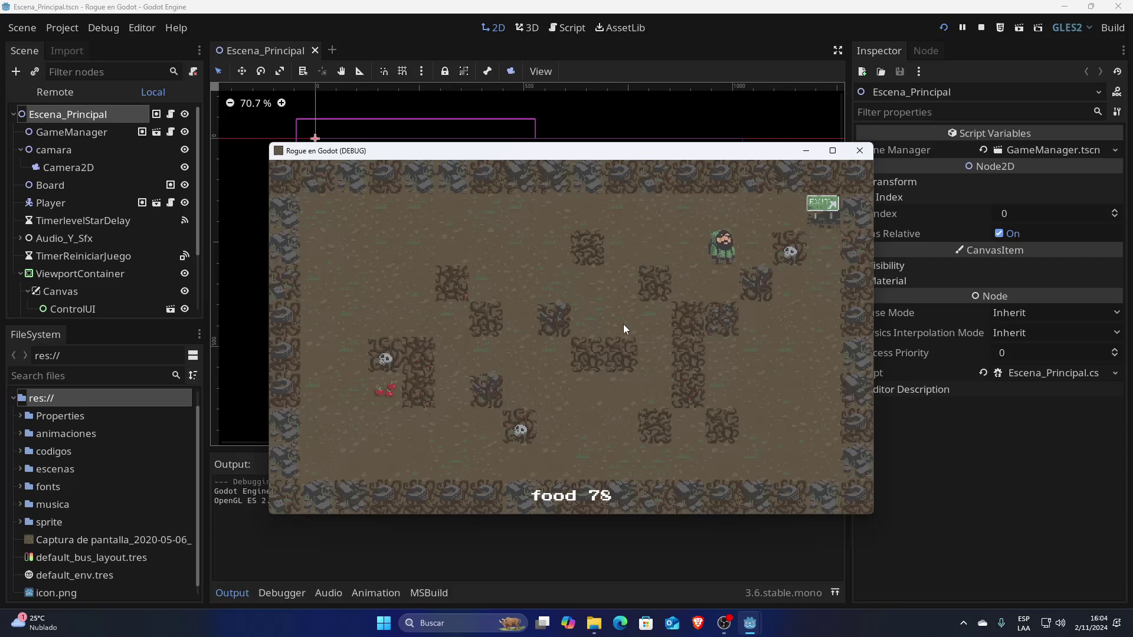
pyautogui.click(859, 152)
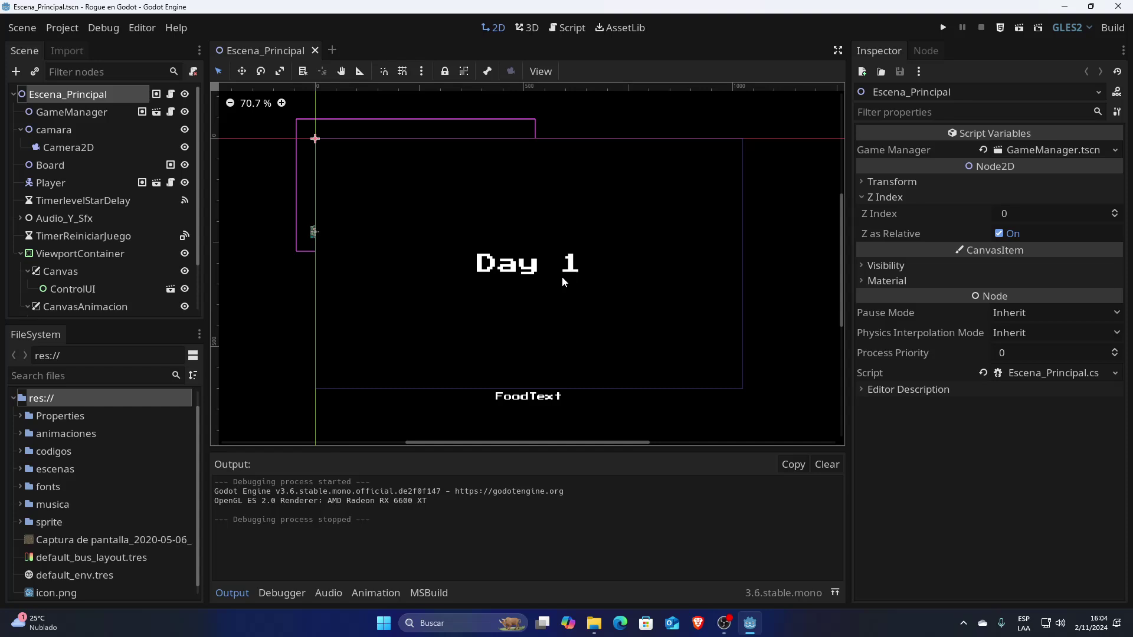
# - Show the Escena_Principal.cs script and move Visual Studio onto its own virtual desktop
pyautogui.click(170, 94)
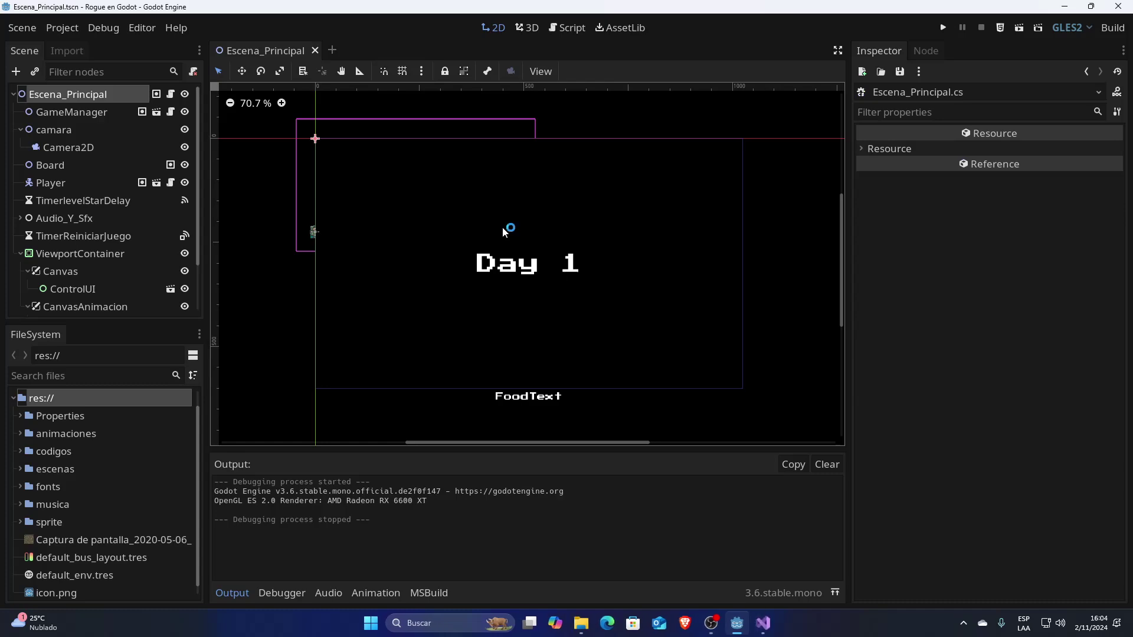
pyautogui.moveTo(763, 622)
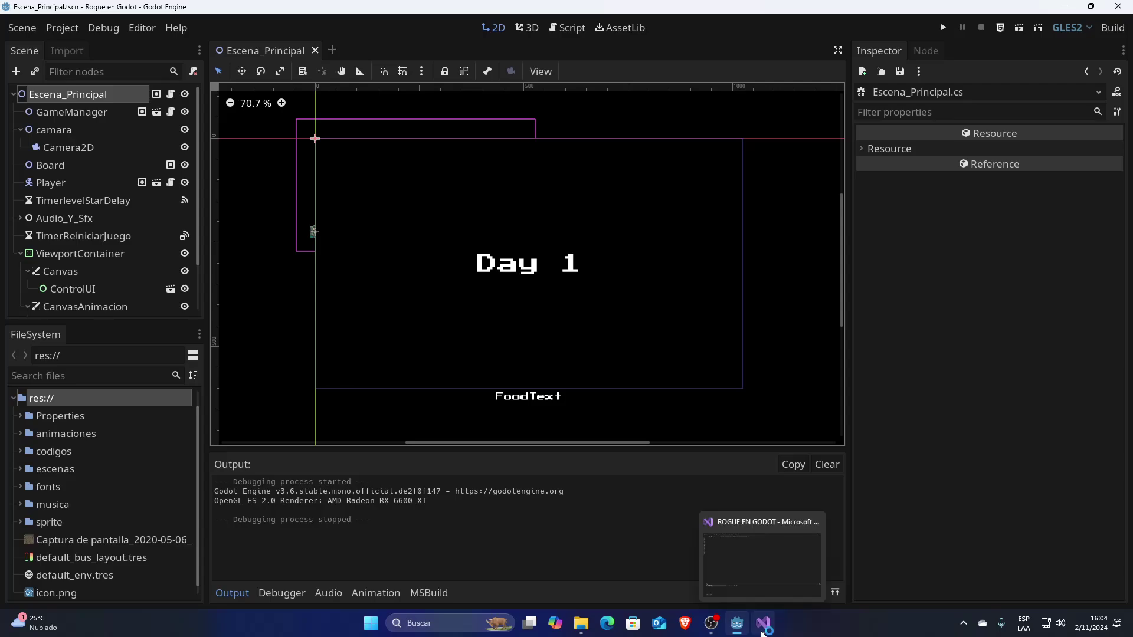
pyautogui.click(758, 595)
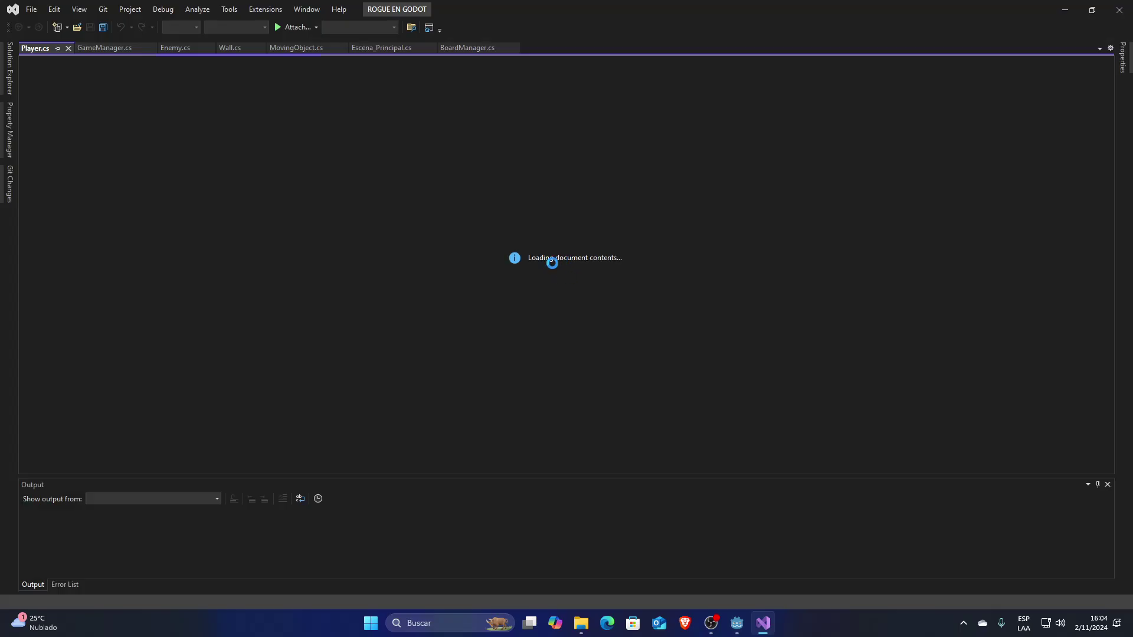
pyautogui.press('super+Tab')
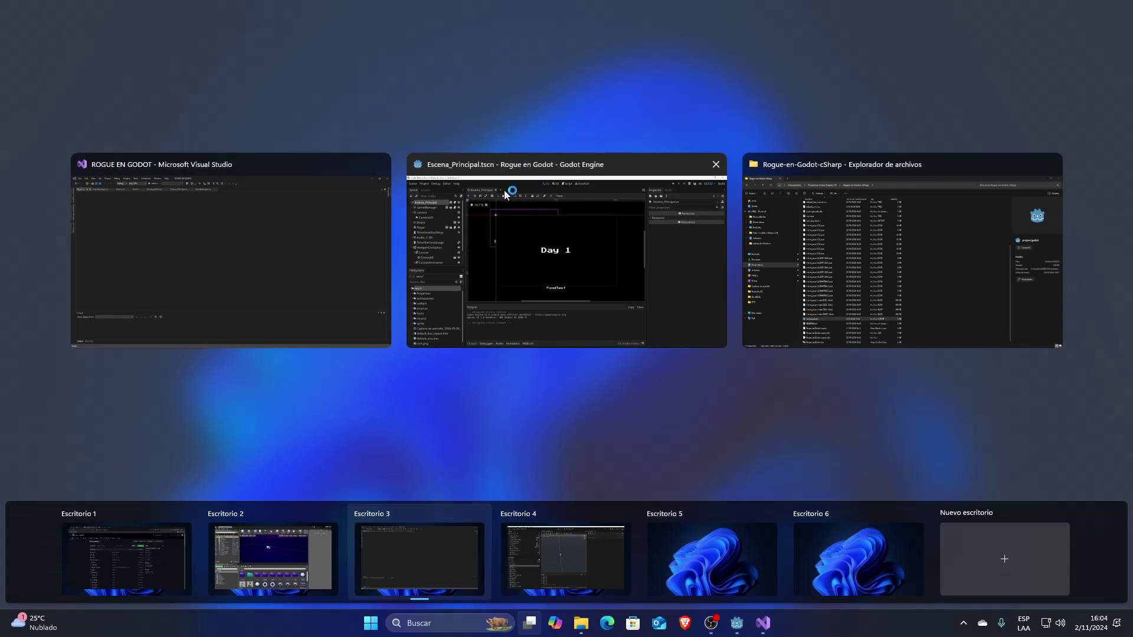
pyautogui.moveTo(302, 184); pyautogui.dragTo(728, 538)
pyautogui.click(440, 562)
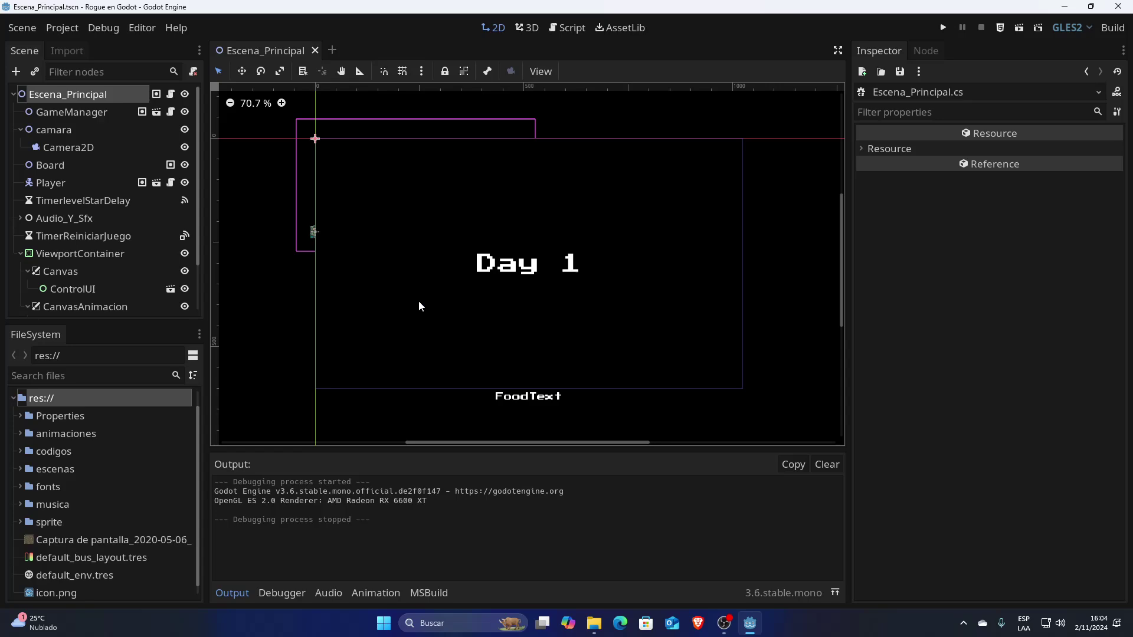
pyautogui.press('ctrl+super+Right')
pyautogui.press('ctrl+super+Right')
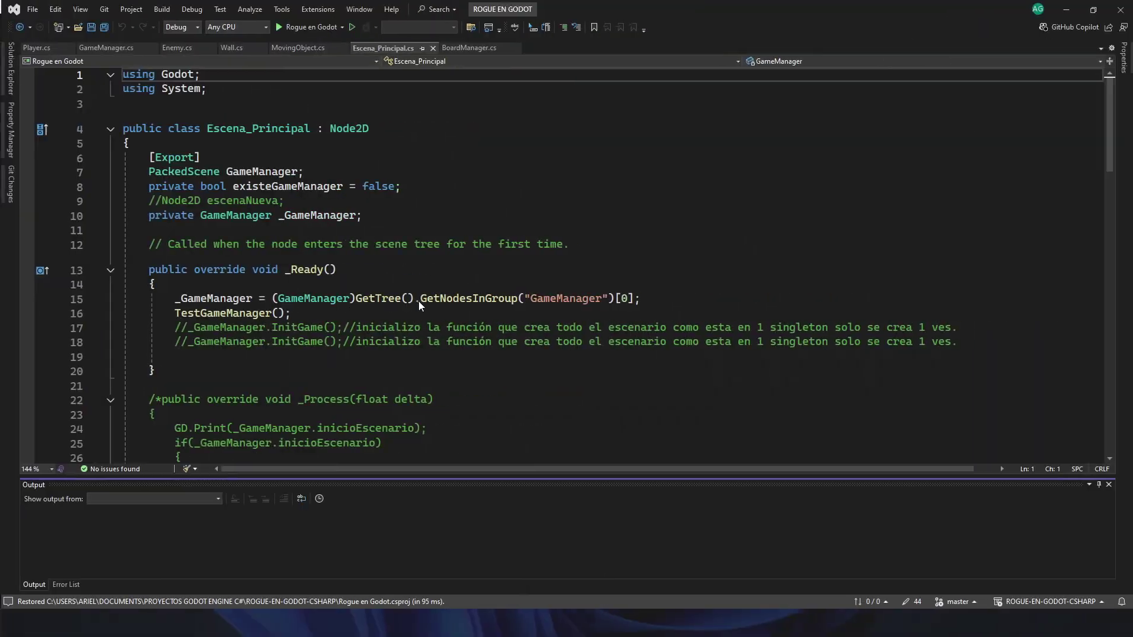
pyautogui.press('ctrl+super+Right')
pyautogui.press('ctrl+super+Left')
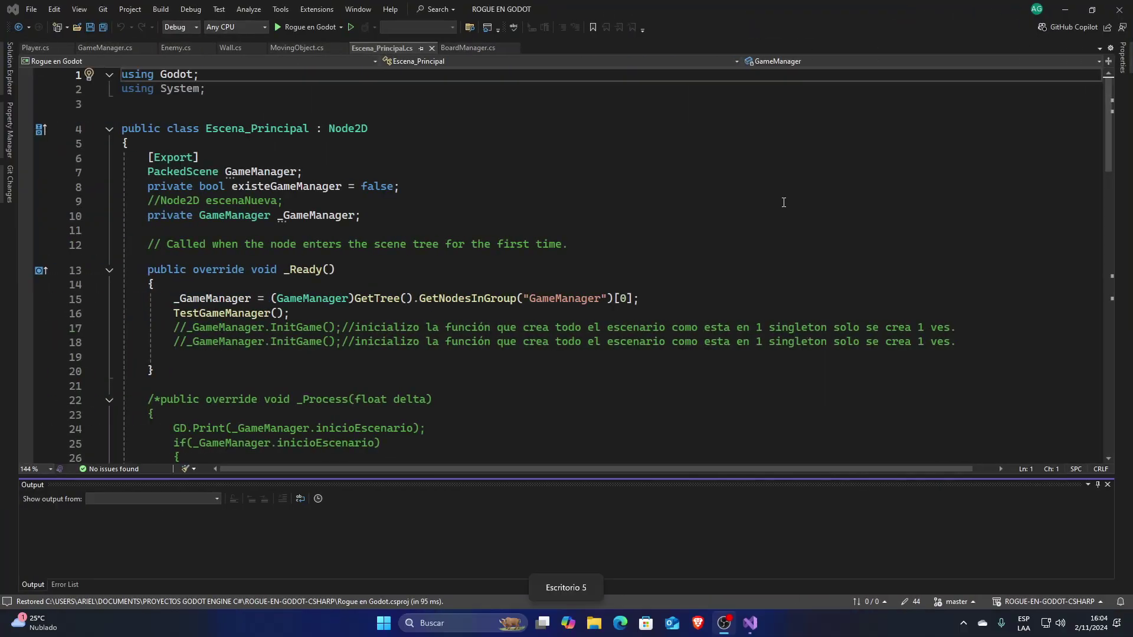
pyautogui.scroll(-4, 774, 198)
pyautogui.scroll(-4, 773, 199)
pyautogui.scroll(4, 773, 199)
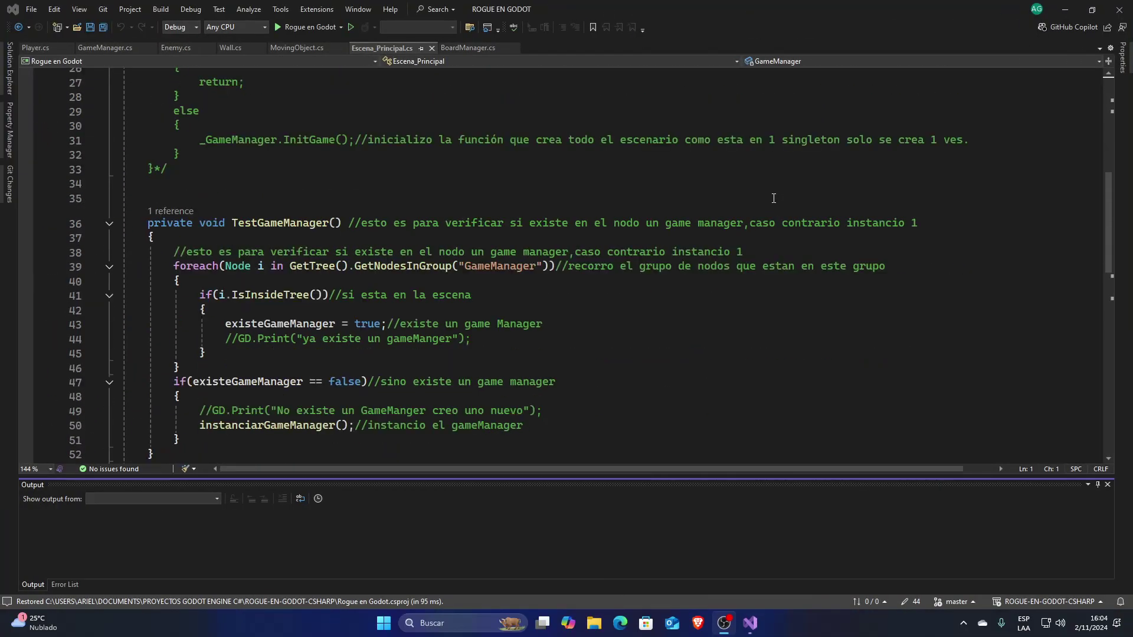
pyautogui.scroll(-8, 774, 198)
pyautogui.scroll(13, 773, 198)
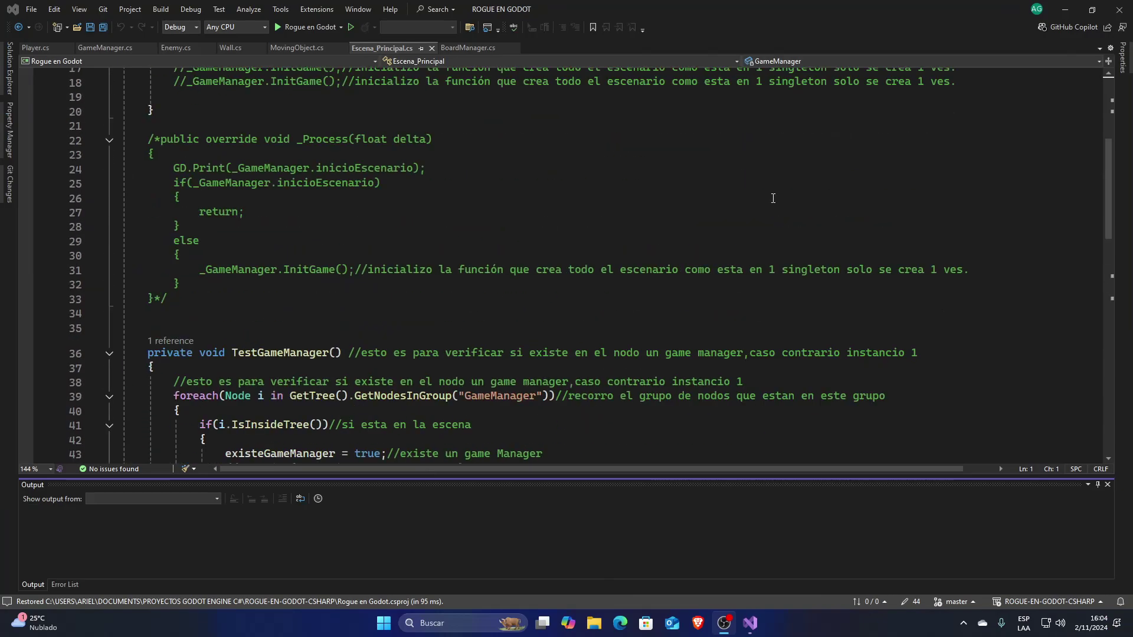
# - On the 3D Godot project desktop, check the version (3.6 mono) in Help > About Godot
pyautogui.press('ctrl+super+Left')
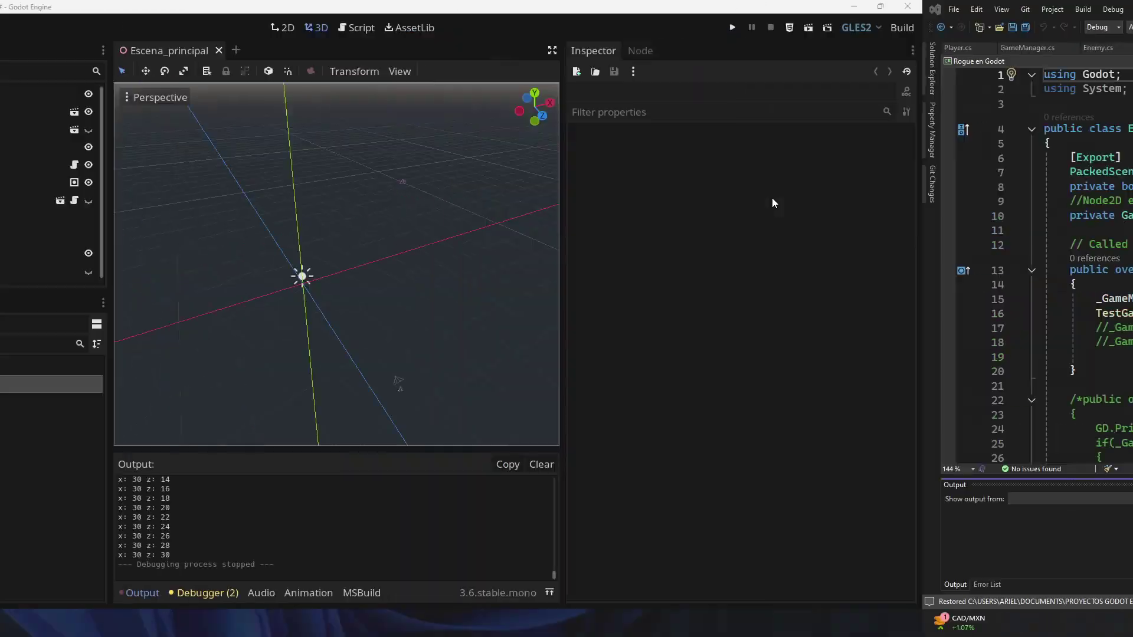
pyautogui.press('ctrl+super+Left')
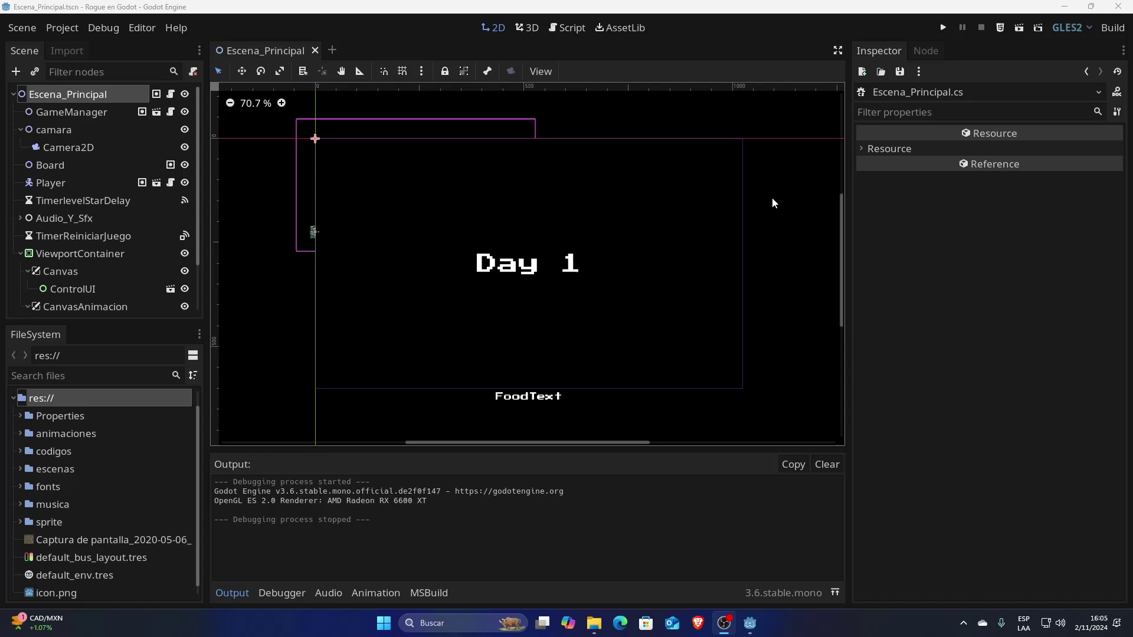
pyautogui.press('ctrl+super+Right')
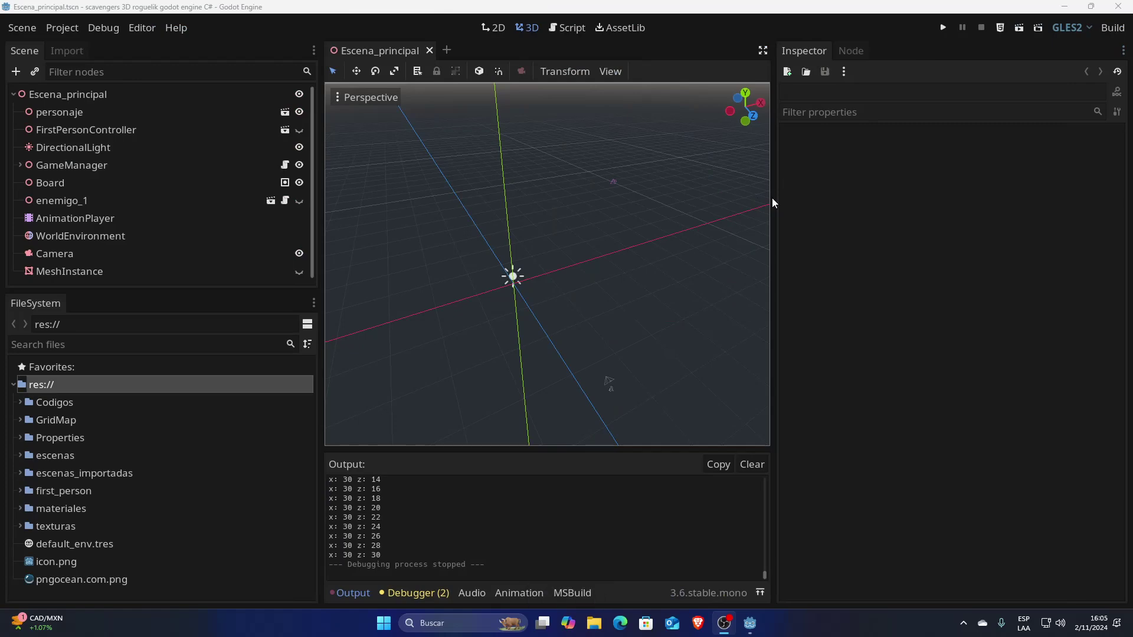
pyautogui.click(176, 28)
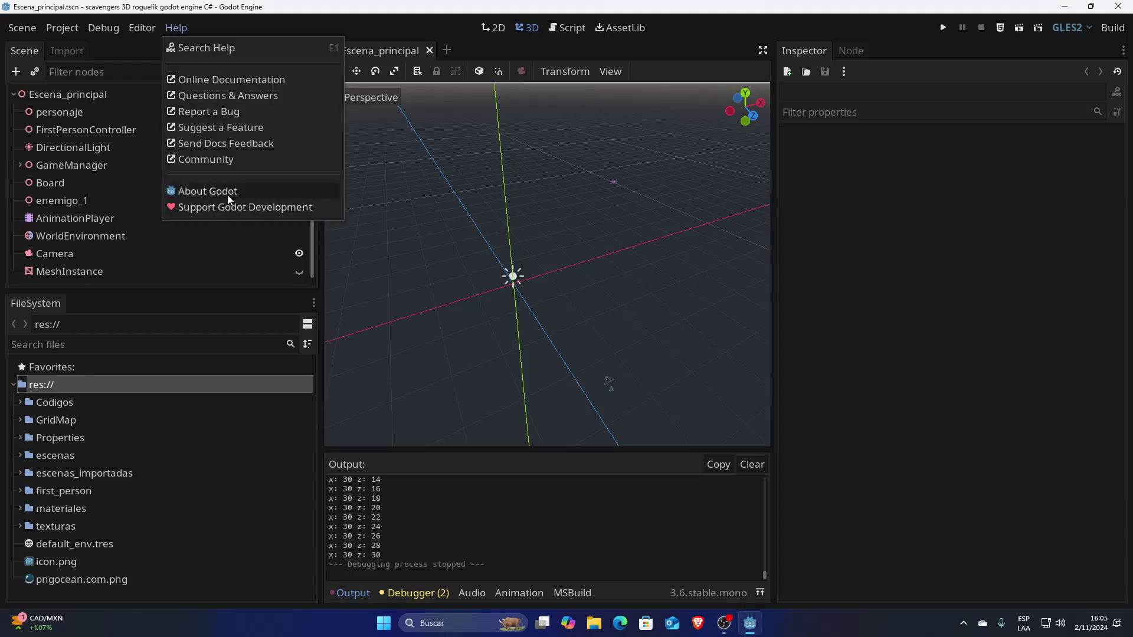
pyautogui.click(229, 194)
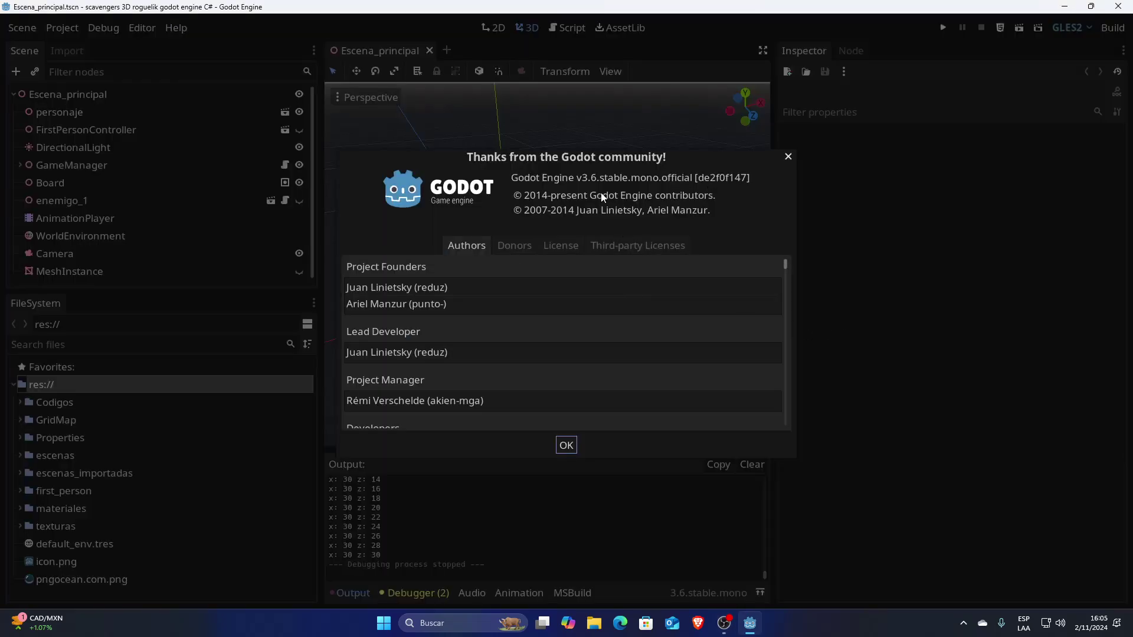
pyautogui.press('Return')
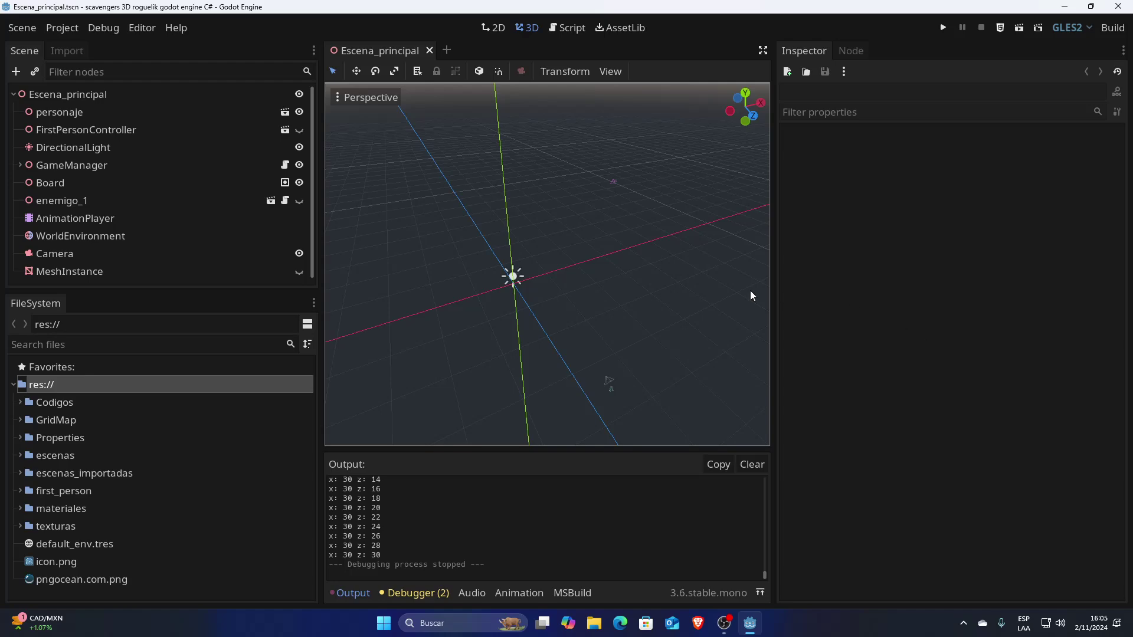
pyautogui.press('ctrl+super+Left')
pyautogui.press('ctrl+super+Left')
pyautogui.press('ctrl+super+Left')
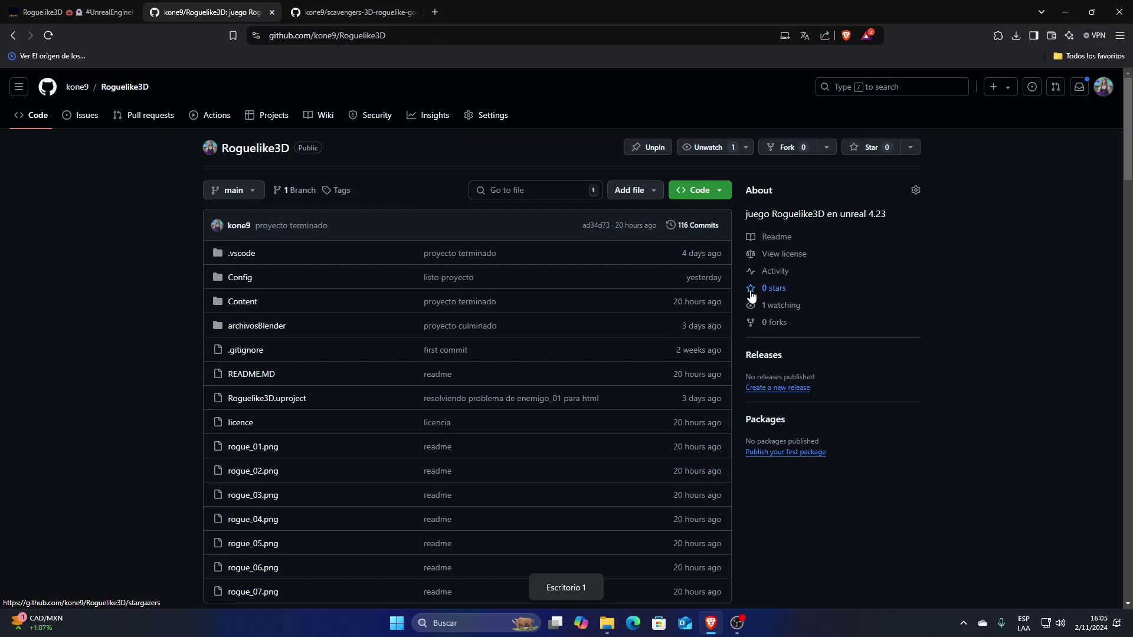
# - Open the scavengers-3D repository tab on GitHub and scroll down to its README and back
pyautogui.hotkey('ctrl', 'Tab')
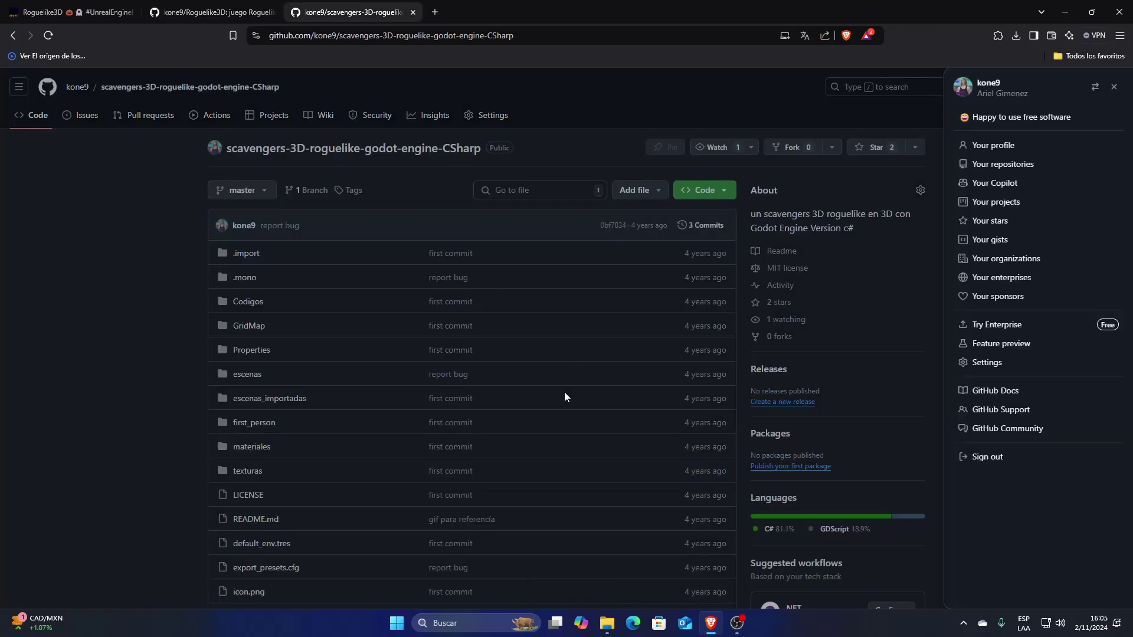
pyautogui.click(121, 242)
pyautogui.scroll(-3, 1003, 378)
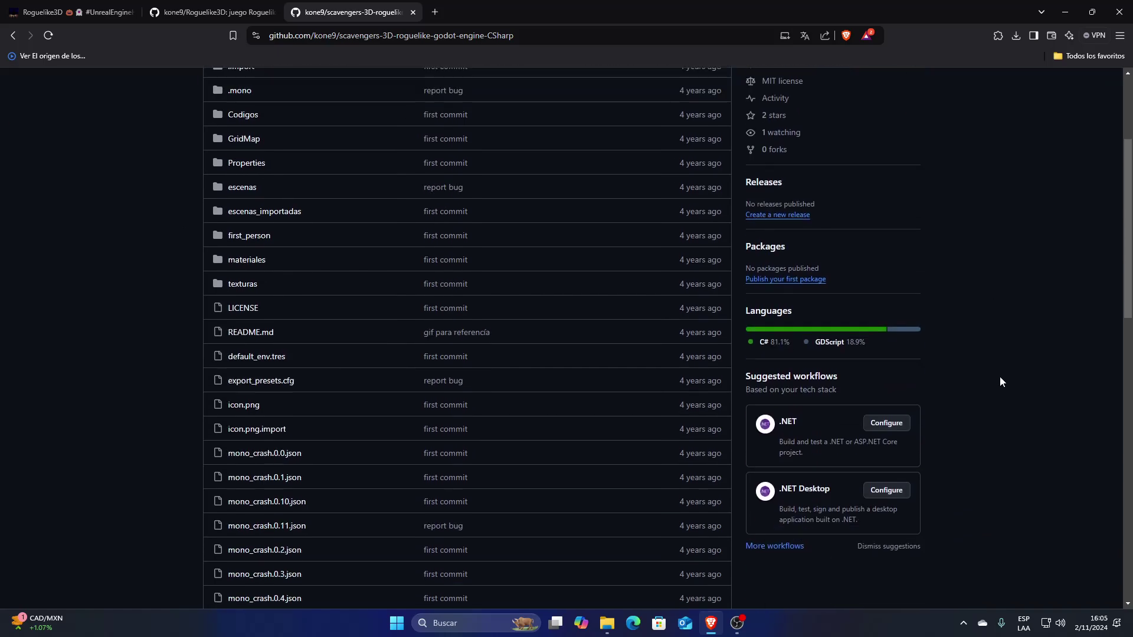
pyautogui.scroll(-5, 999, 381)
pyautogui.scroll(-5, 998, 382)
pyautogui.scroll(1, 998, 381)
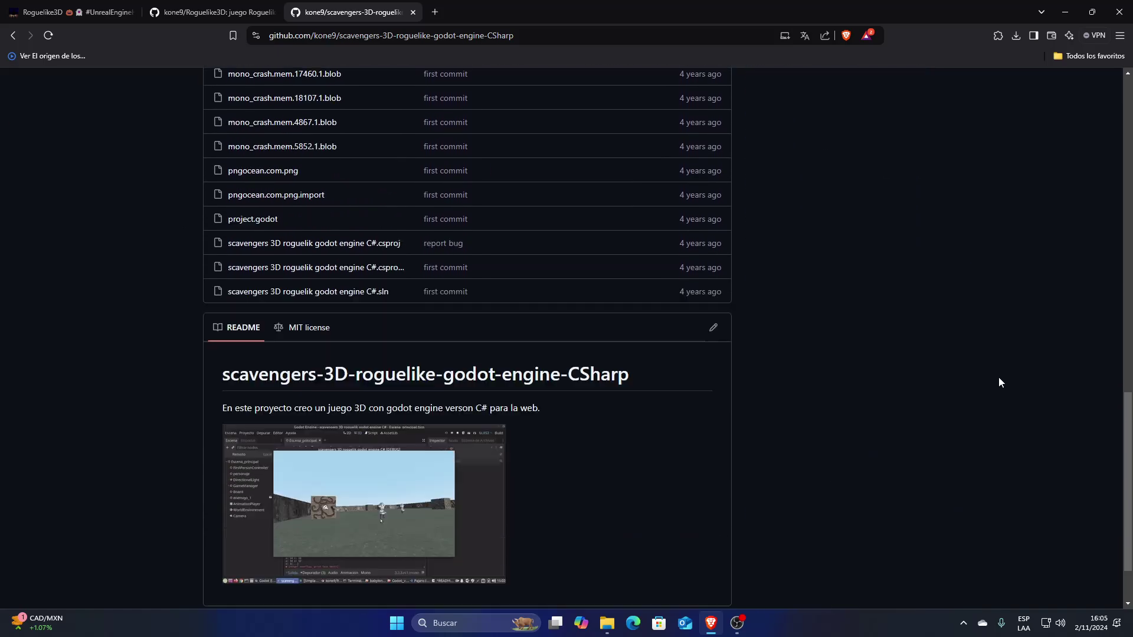
pyautogui.scroll(5, 998, 377)
pyautogui.scroll(5, 993, 377)
pyautogui.scroll(-1, 668, 288)
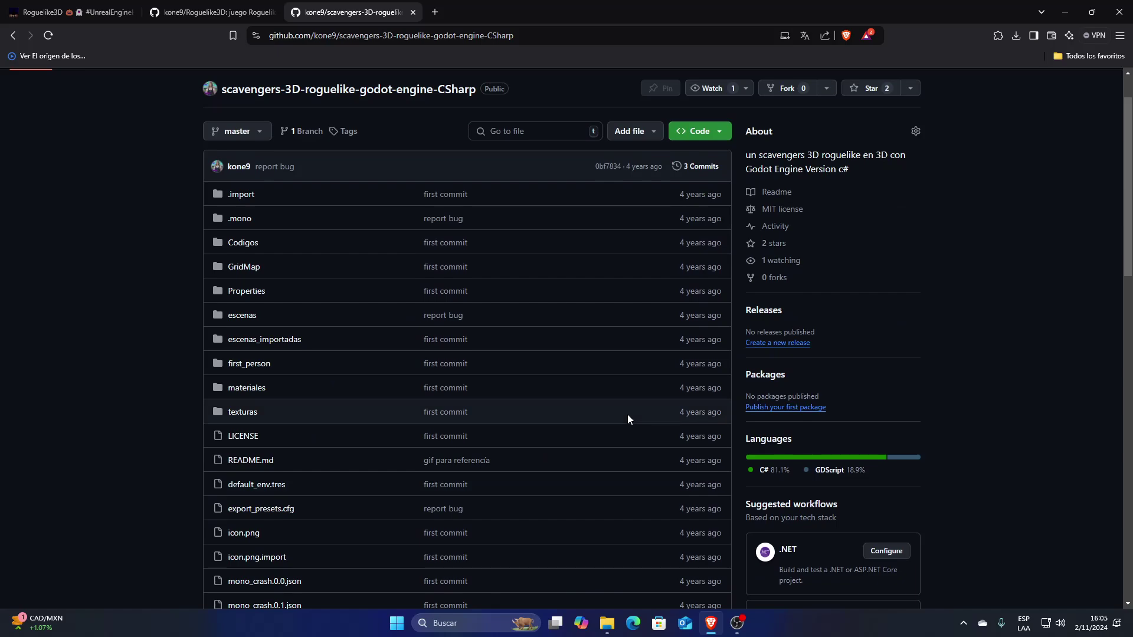
pyautogui.press('ctrl+super+Right')
pyautogui.press('ctrl+super+Right')
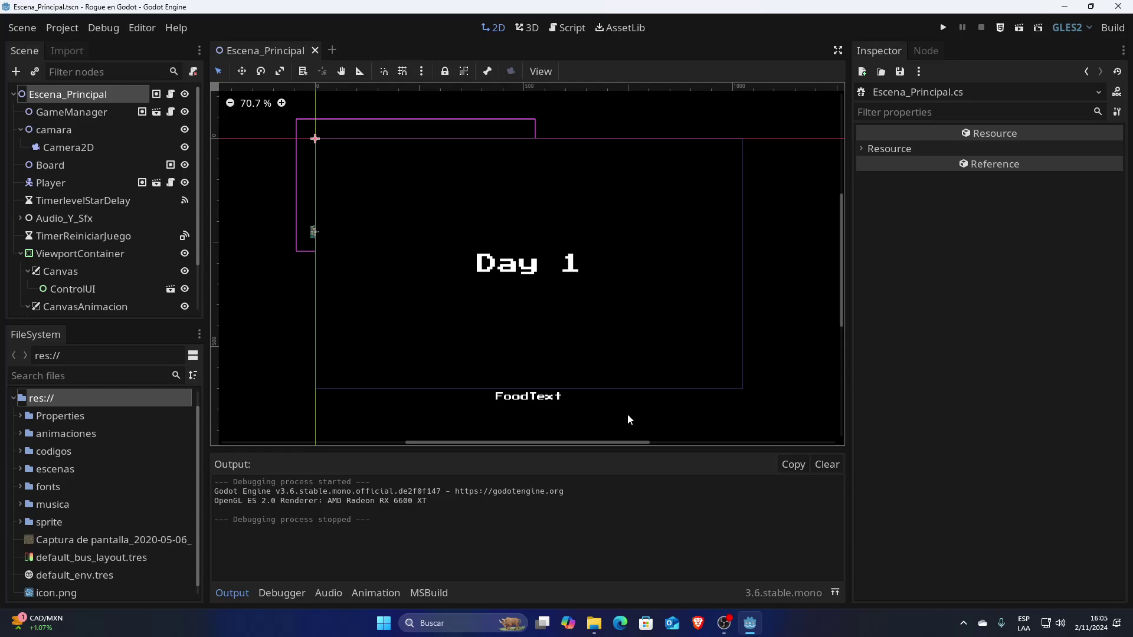
# - Run the scavengers 3D roguelike with F5, view it full screen, then close the game
pyautogui.press('ctrl+super+Right')
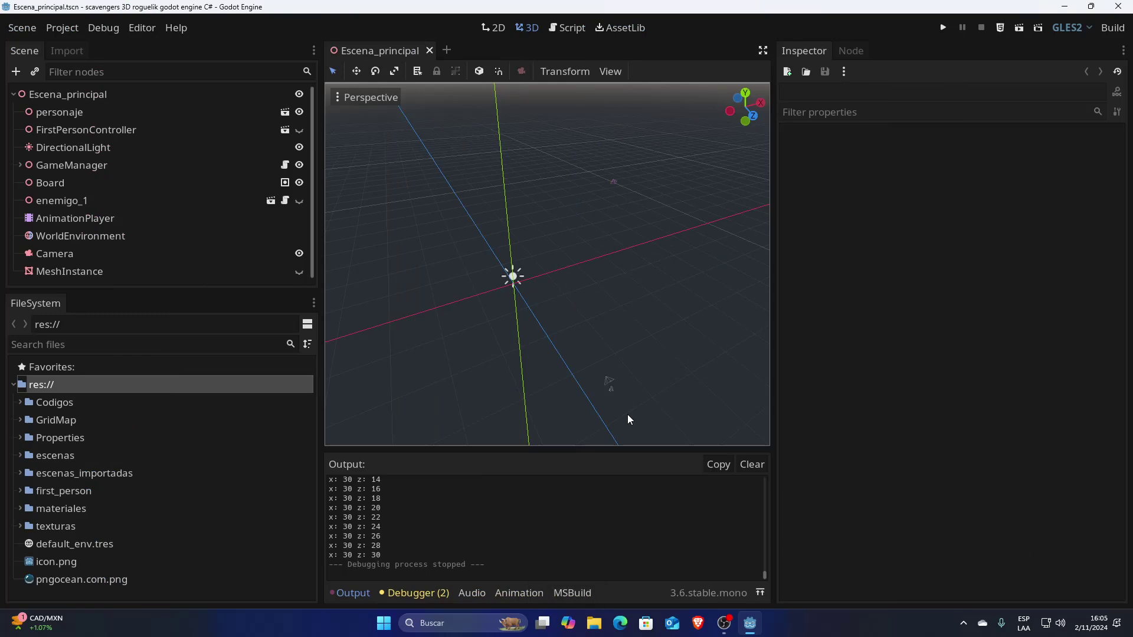
pyautogui.press('F5')
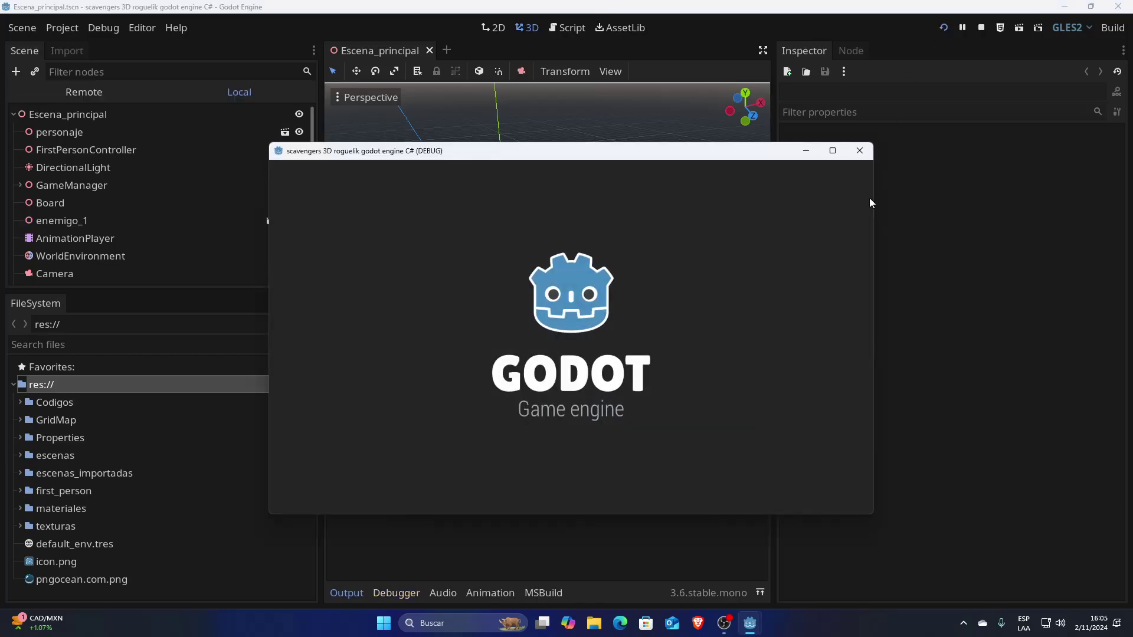
pyautogui.click(832, 152)
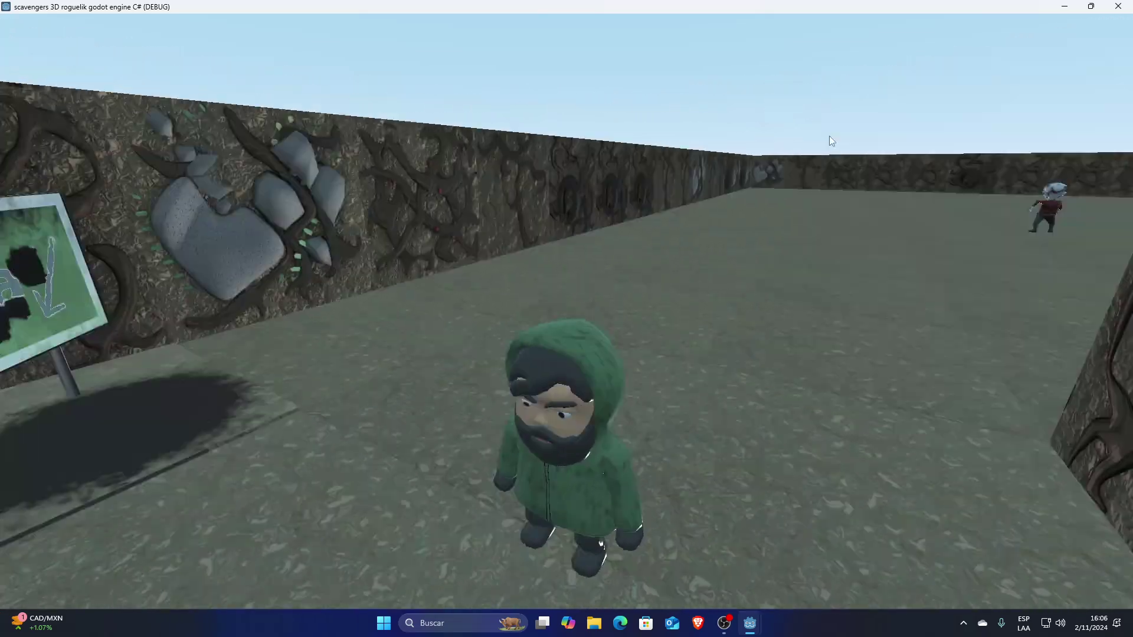
pyautogui.click(1118, 6)
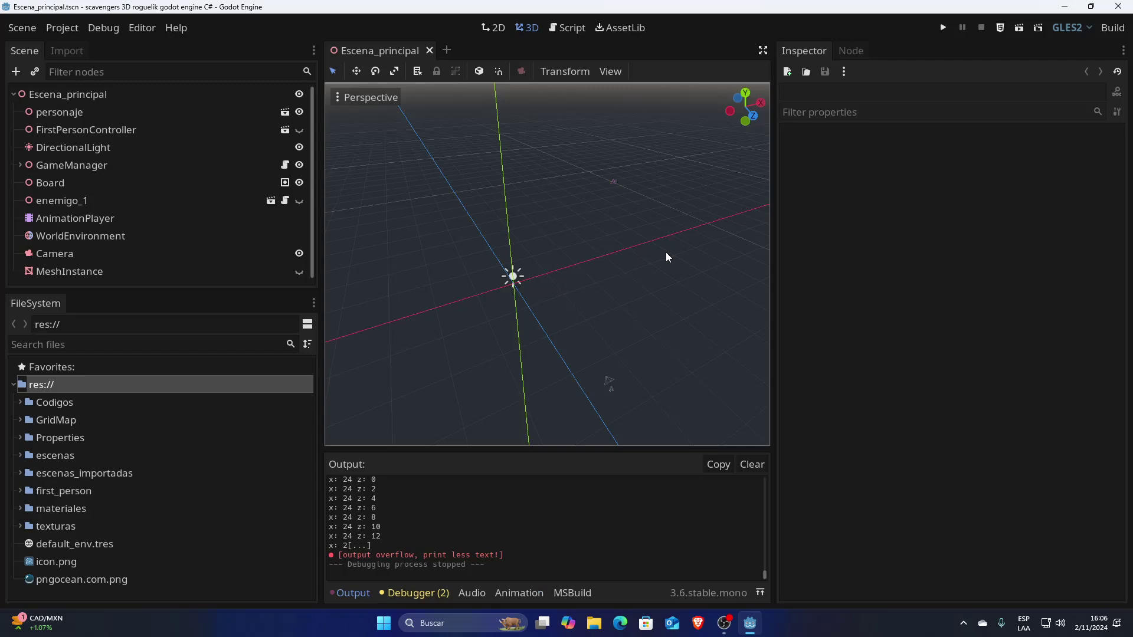
# - Switch to the Unreal Editor desktop and check its version under Help > About
pyautogui.click(1087, 28)
pyautogui.click(861, 254)
pyautogui.press('ctrl+super+Left')
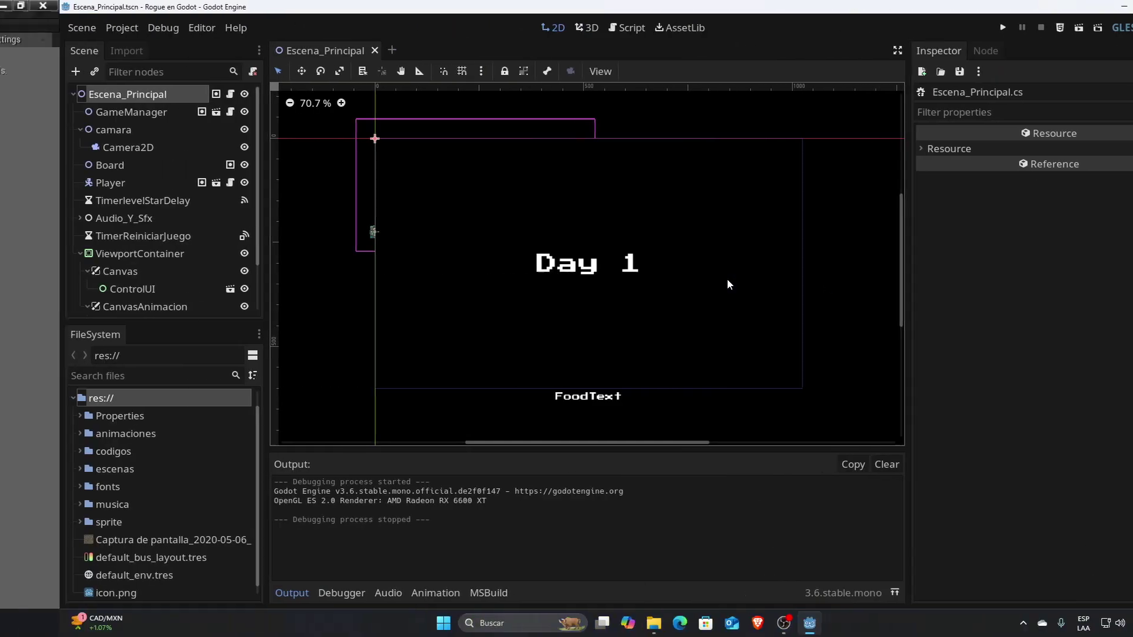
pyautogui.press('ctrl+super+Left')
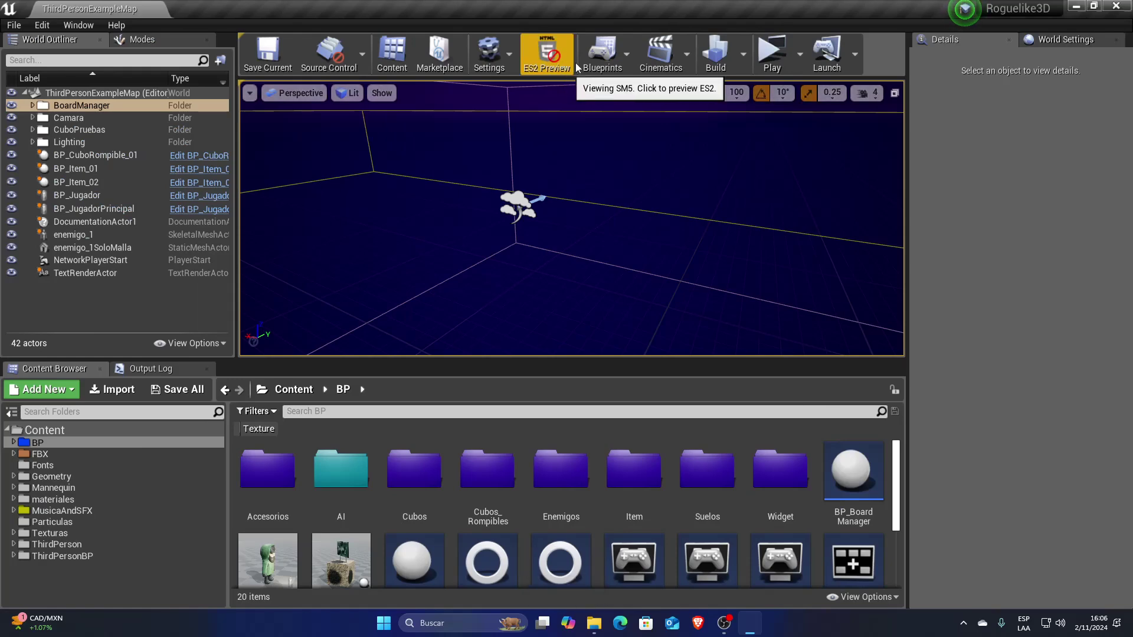
pyautogui.click(121, 26)
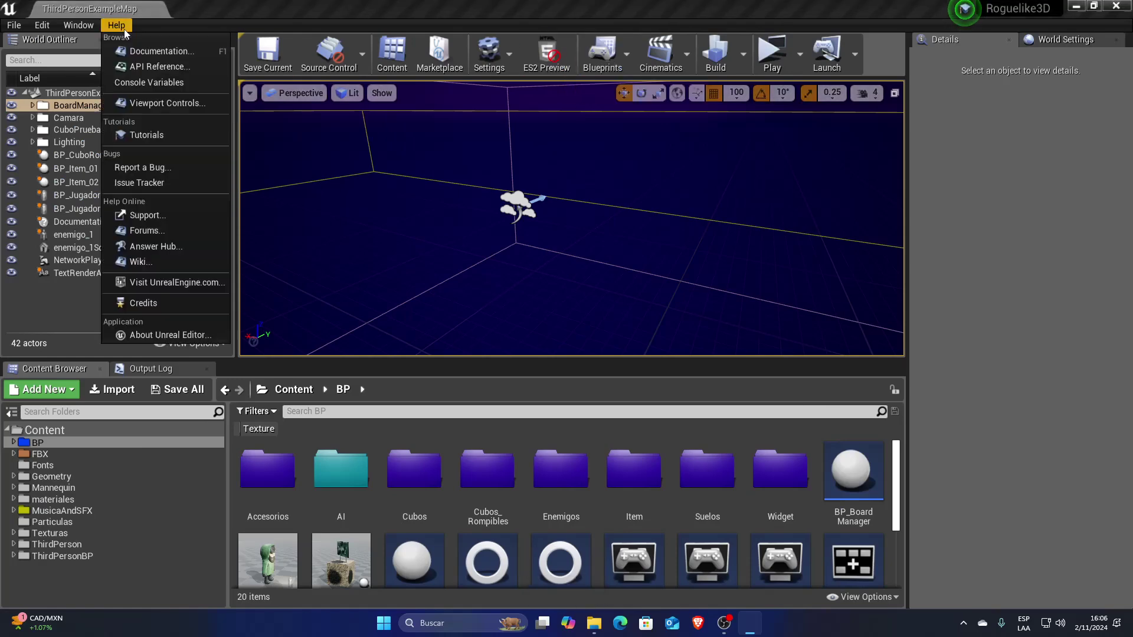
pyautogui.click(159, 335)
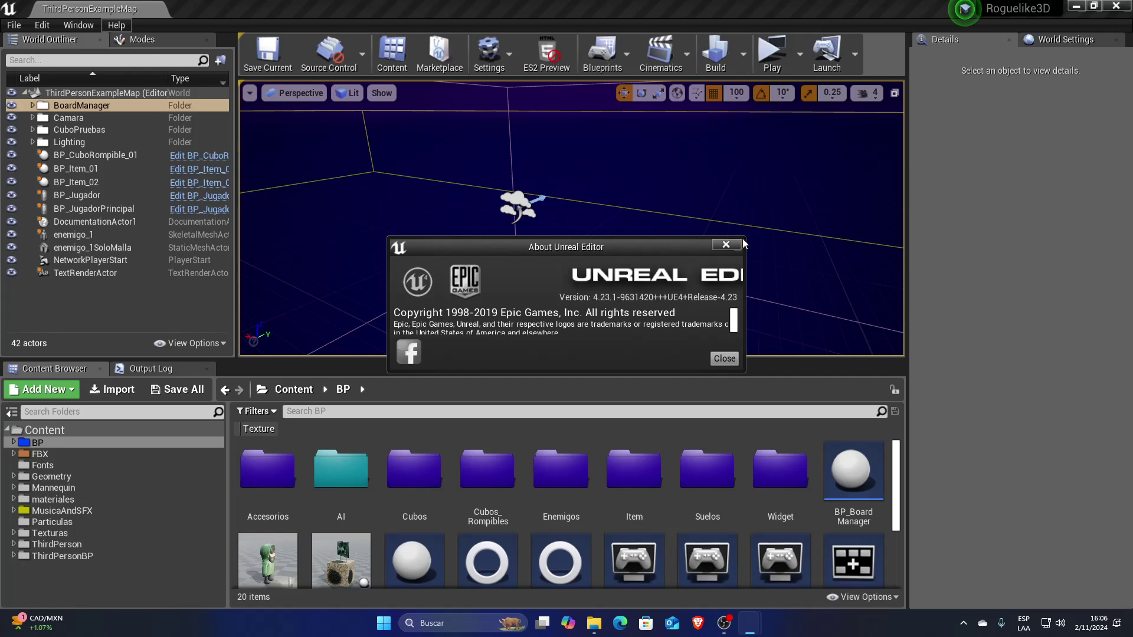
pyautogui.click(725, 244)
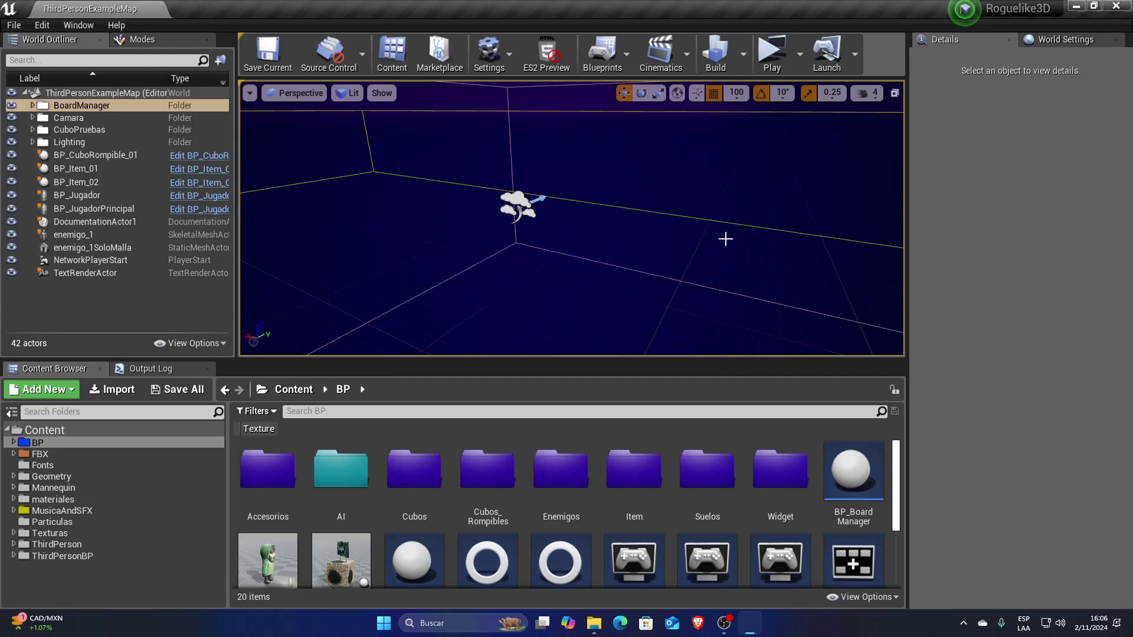
# - Play-test the level, enable ES2 Preview, then play again full screen and move before exiting
pyautogui.click(768, 58)
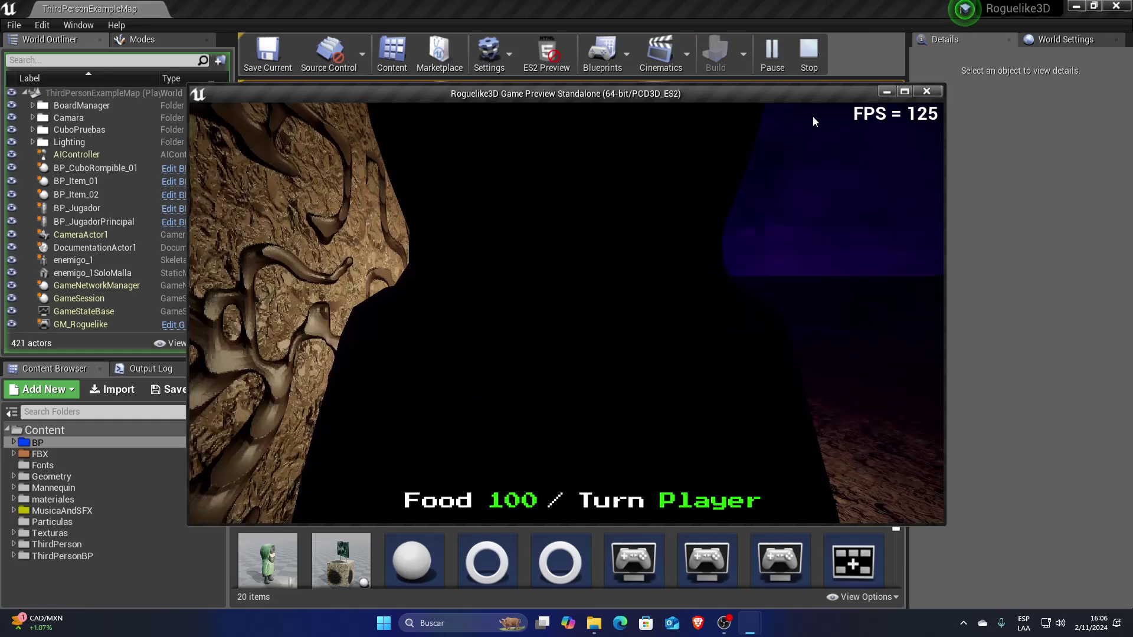
pyautogui.click(926, 92)
pyautogui.click(553, 56)
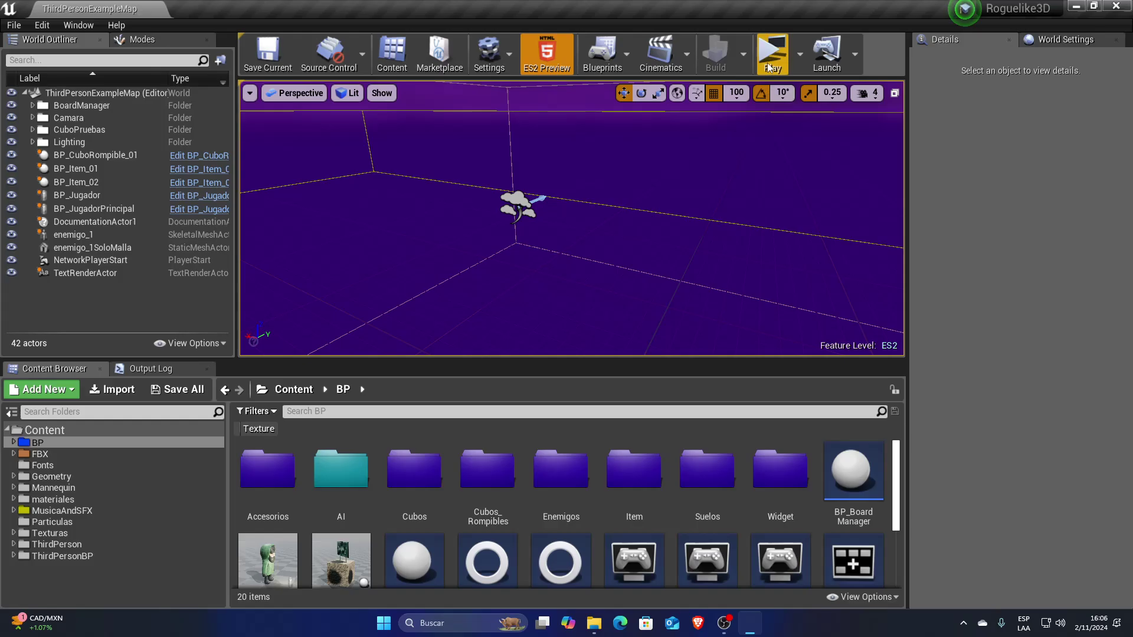
pyautogui.click(767, 62)
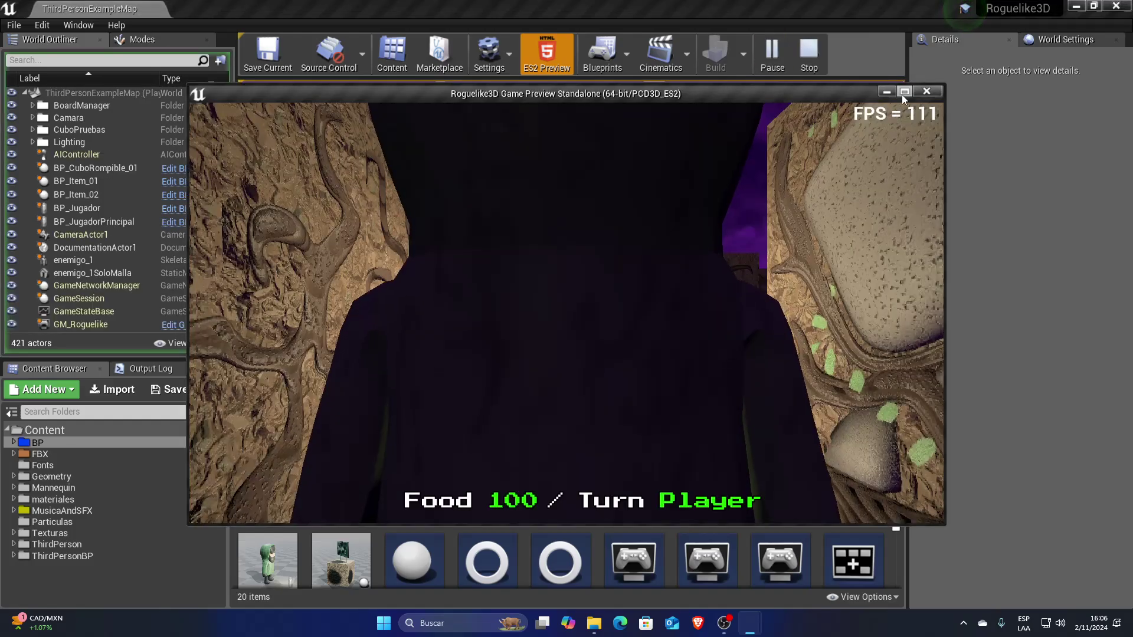
pyautogui.click(903, 92)
pyautogui.press('Up')
pyautogui.press('Up')
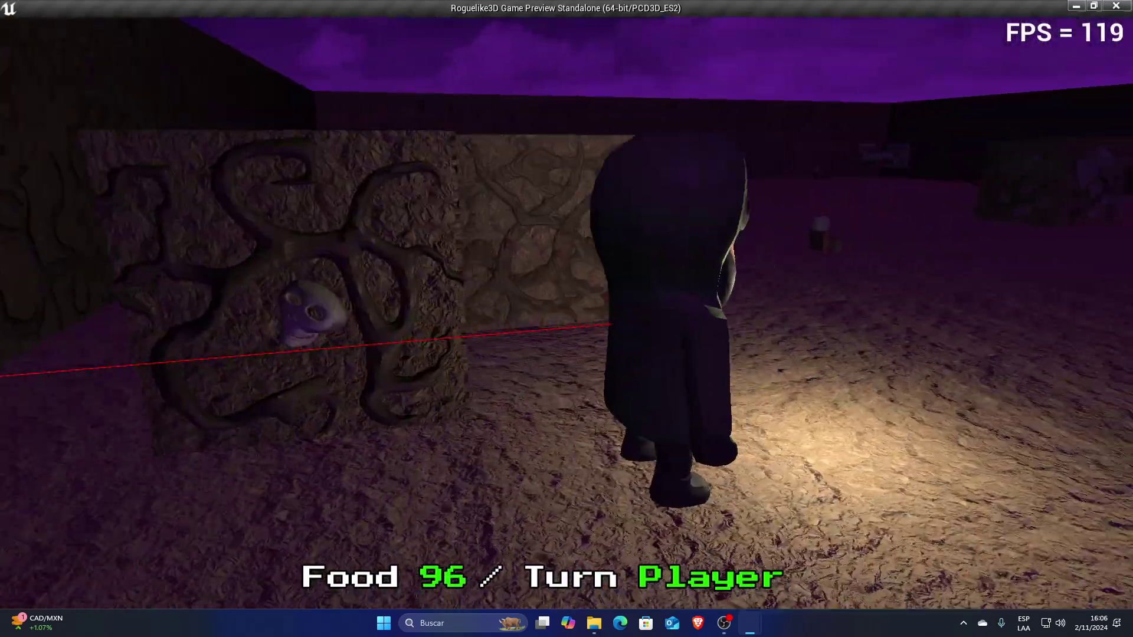
pyautogui.press('Left')
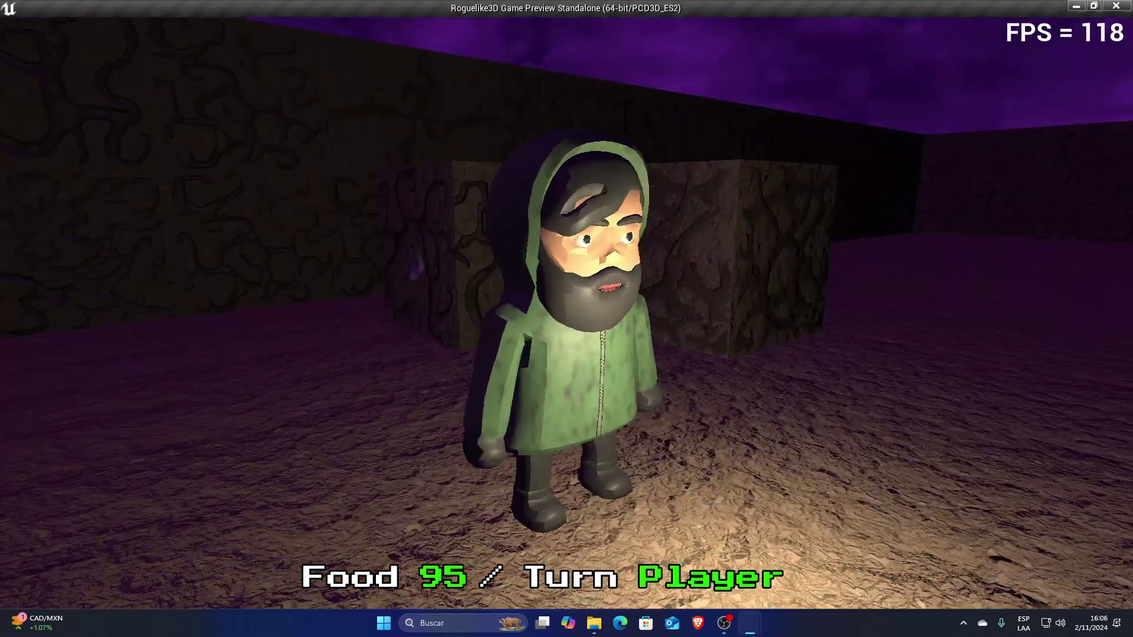
pyautogui.press('Escape')
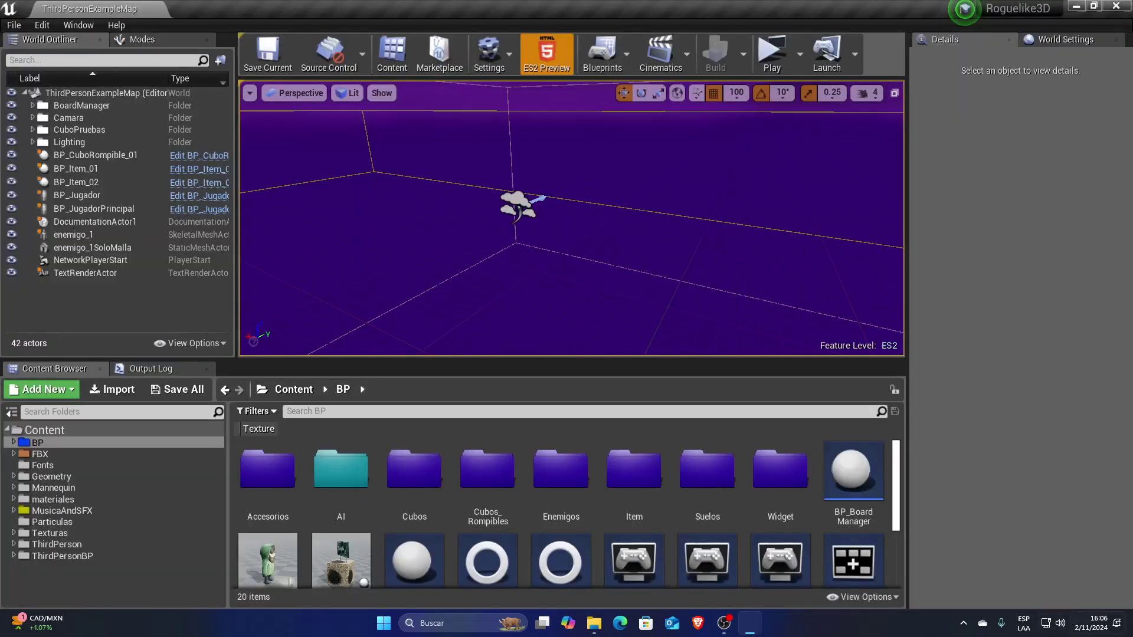
# - Lower the Roguelike3D - Unreal Editor volume to about 12 in the Windows volume mixer
pyautogui.rightClick(1060, 623)
pyautogui.click(1055, 572)
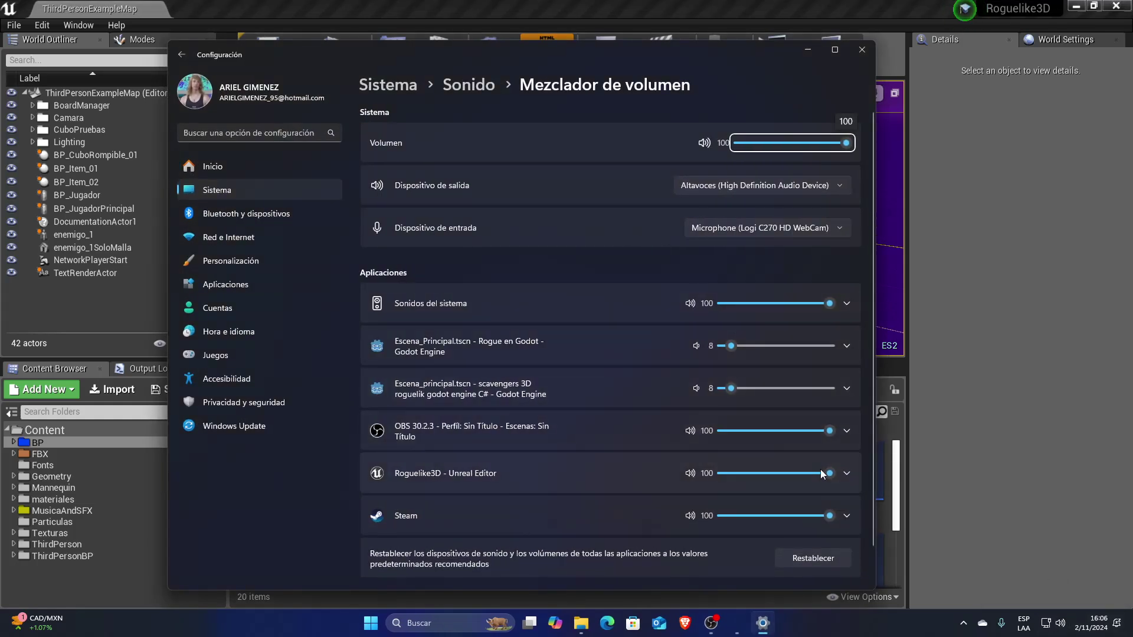
pyautogui.moveTo(824, 473); pyautogui.dragTo(731, 477)
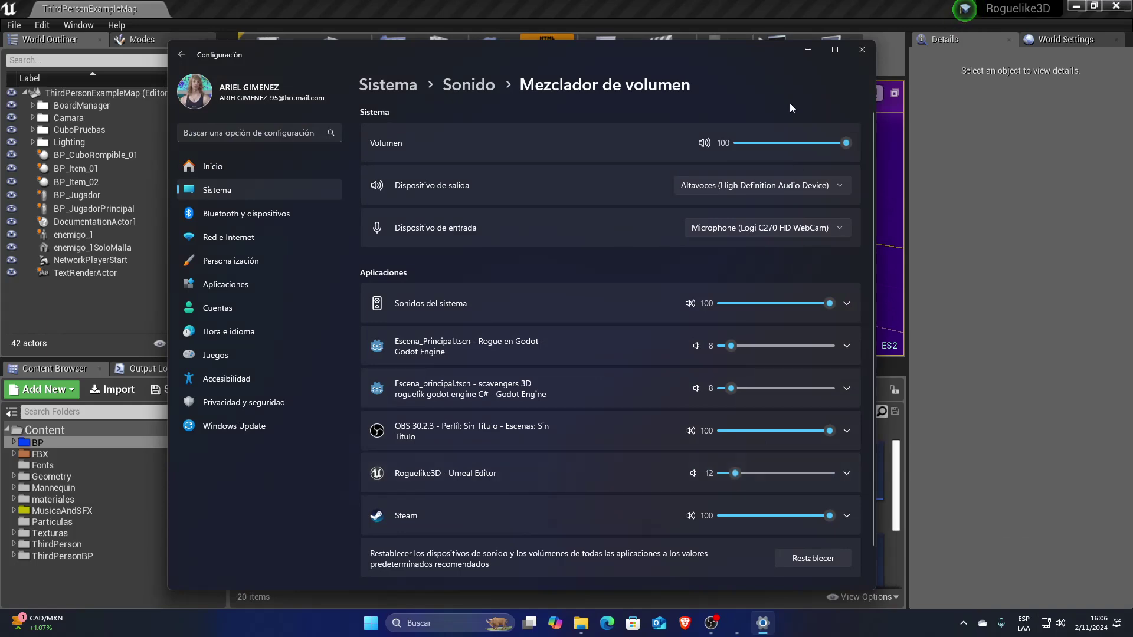
pyautogui.click(807, 50)
pyautogui.click(772, 66)
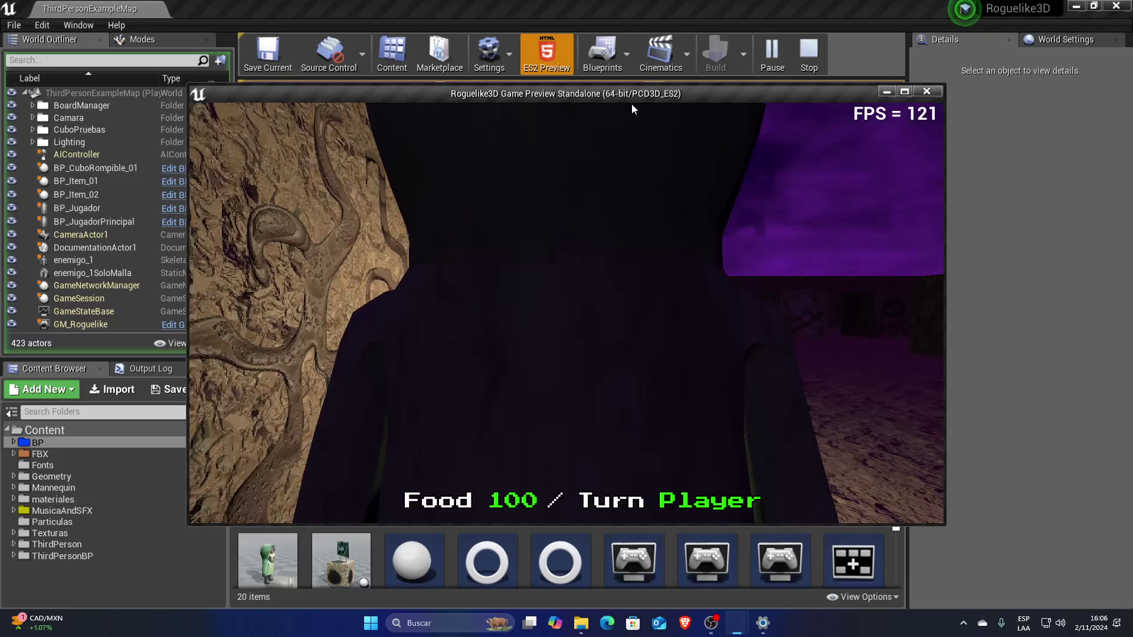
# - Walk the character up, right and down until food reaches 96, then close the preview
pyautogui.press('Up')
pyautogui.press('Right')
pyautogui.press('Down')
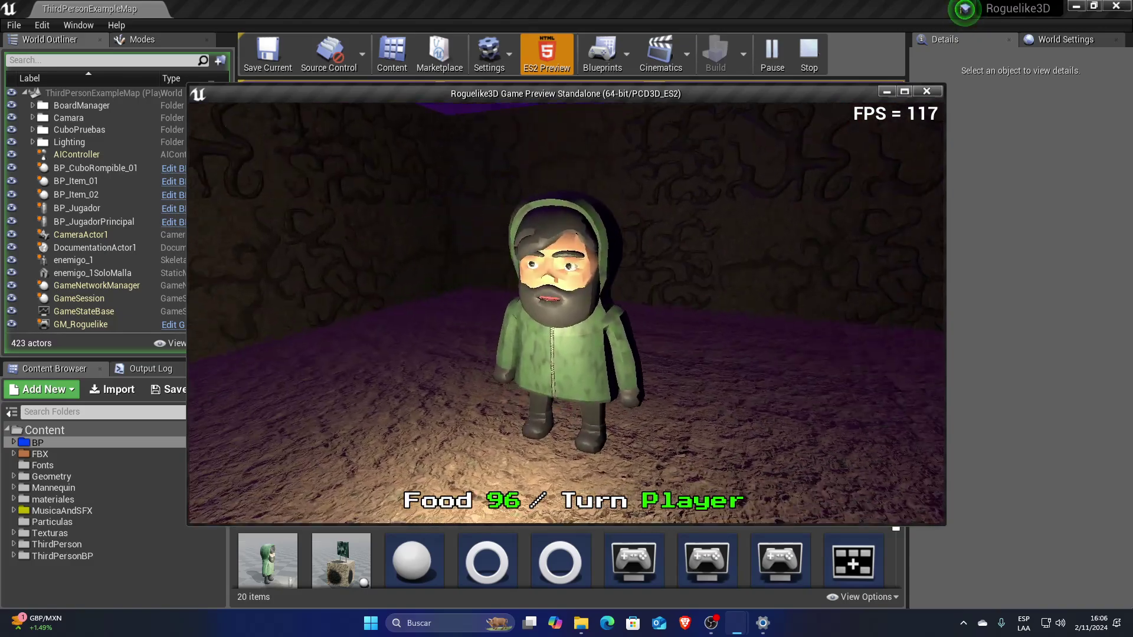
pyautogui.press('Escape')
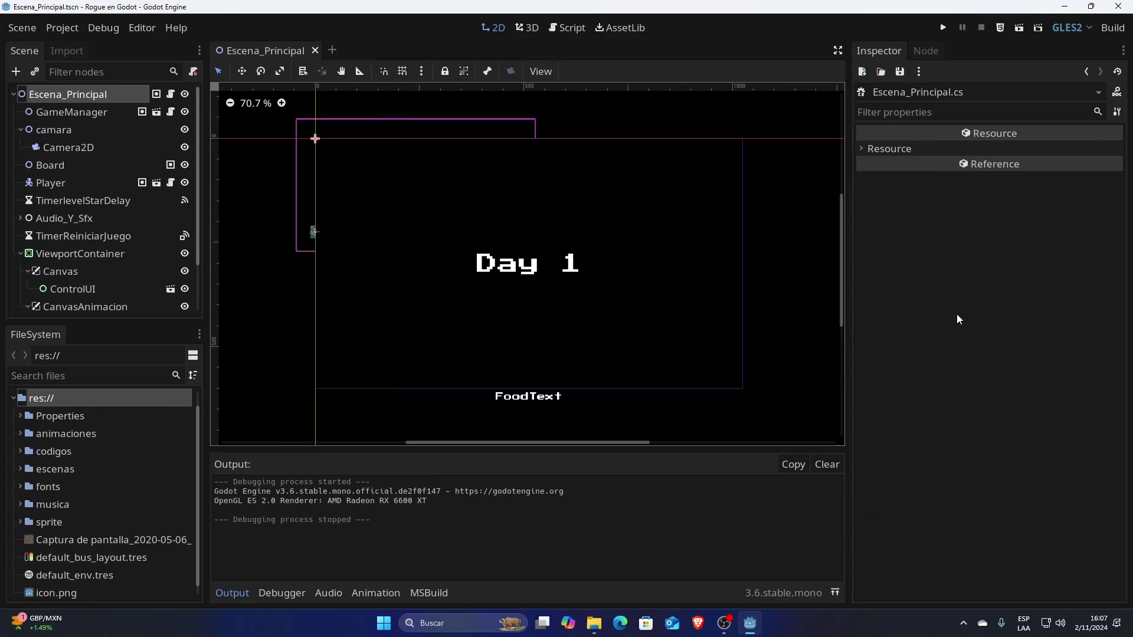
# - Switch the 3D Godot project's renderer from GLES2 to GLES3 and save and restart
pyautogui.press('ctrl+super+Right')
pyautogui.click(1066, 29)
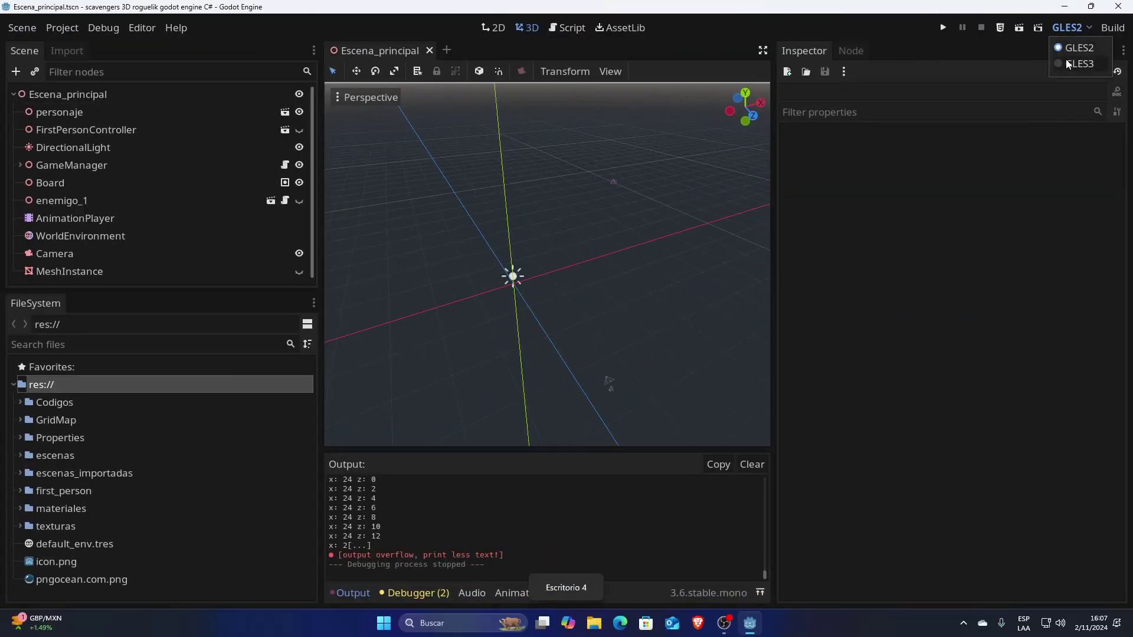
pyautogui.click(1069, 64)
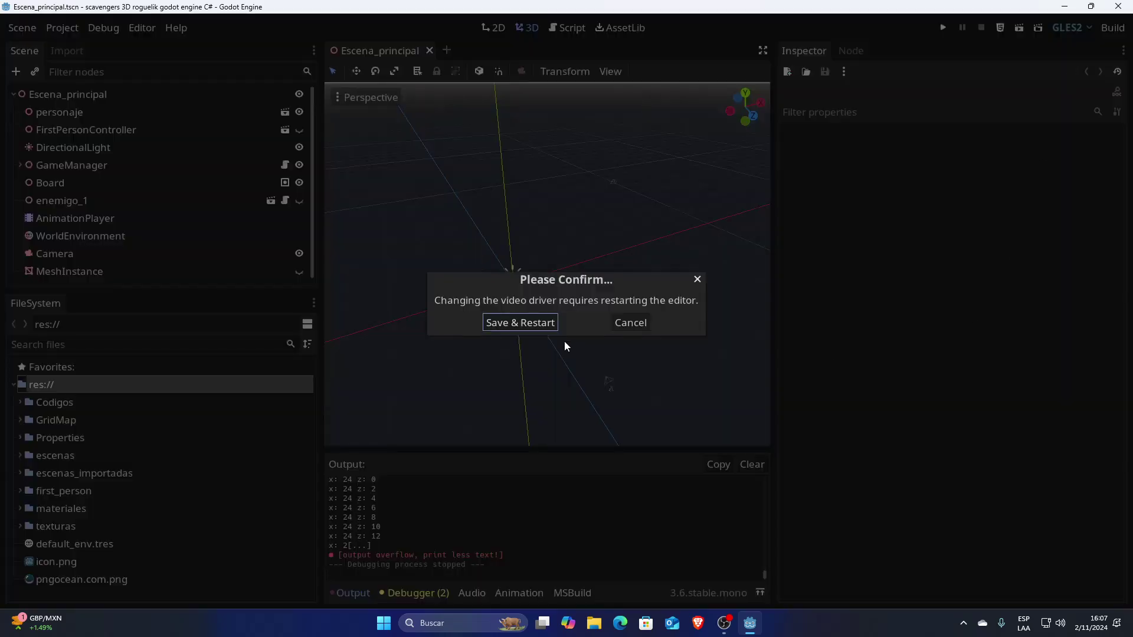
pyautogui.click(553, 322)
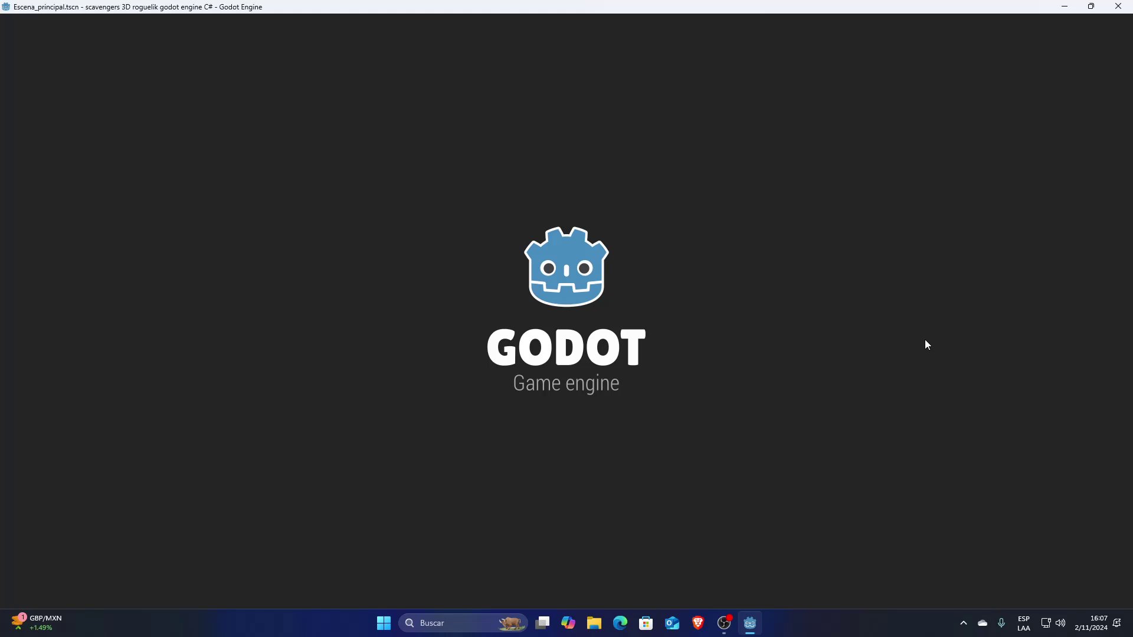
pyautogui.press('ctrl+super+Left')
pyautogui.press('ctrl+super+Right')
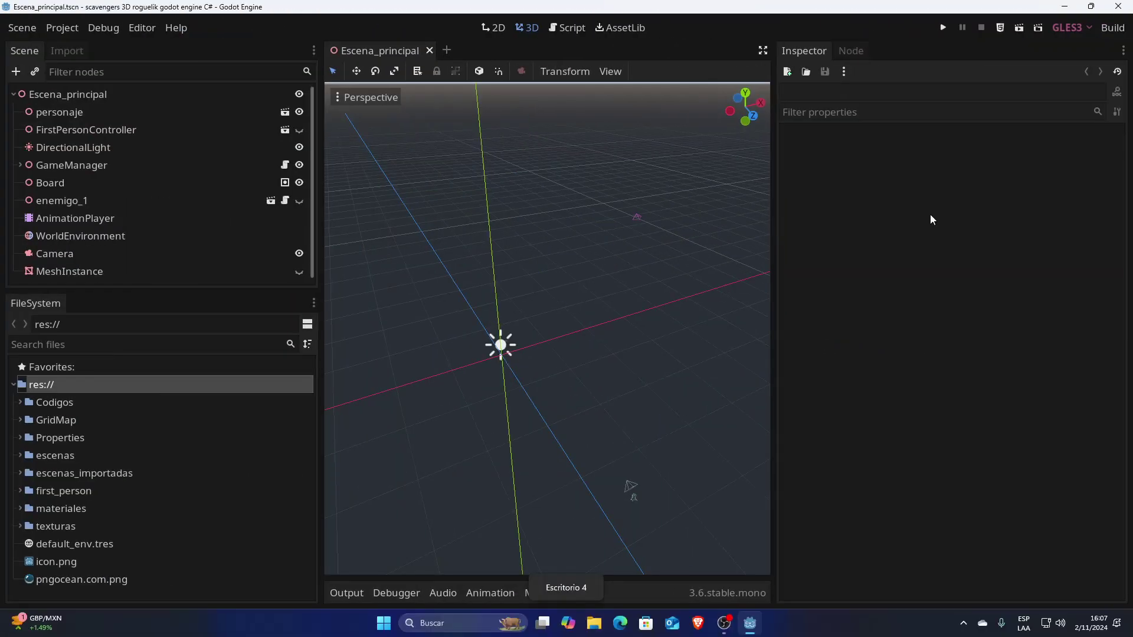
# - Run the scavengers 3D game, walk the character past the Salida sign, then stop it
pyautogui.click(949, 31)
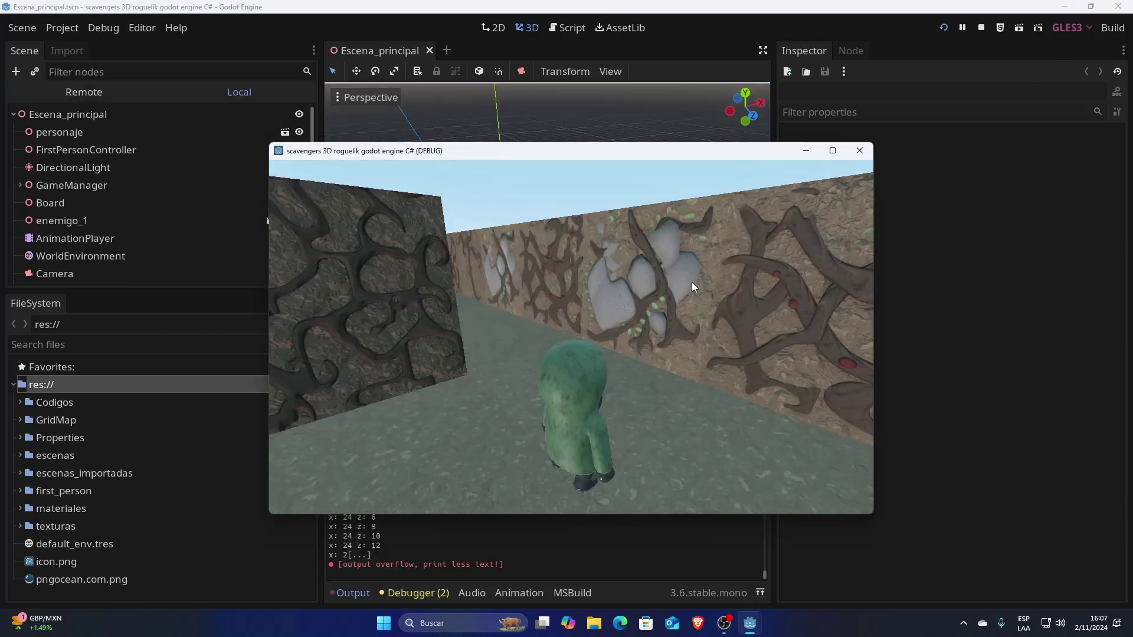
pyautogui.press('w')
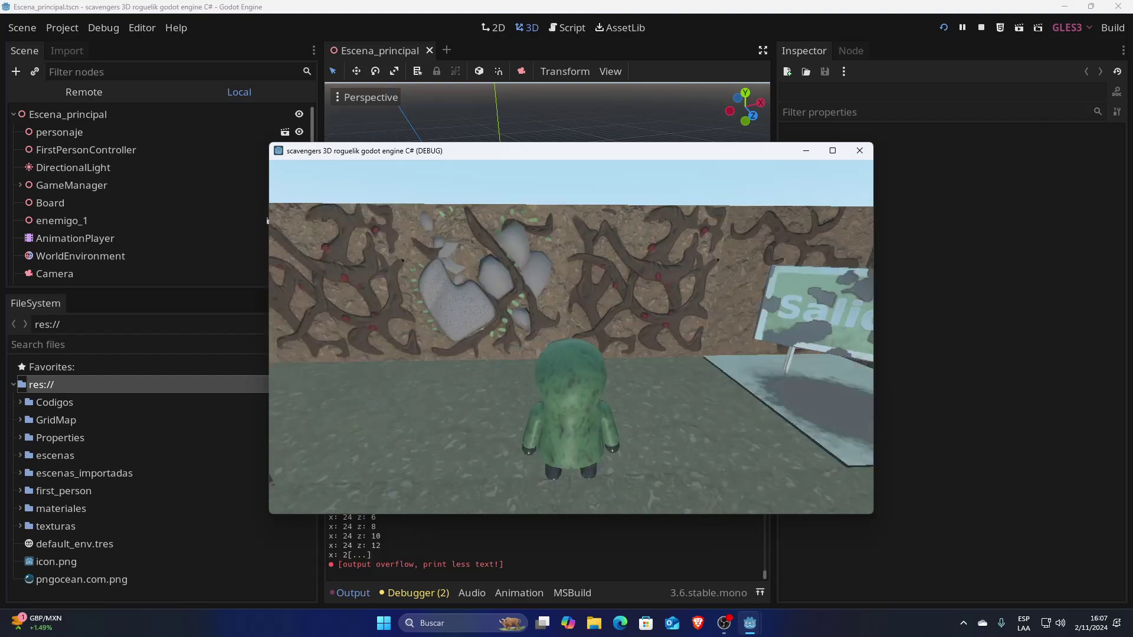
pyautogui.press('super')
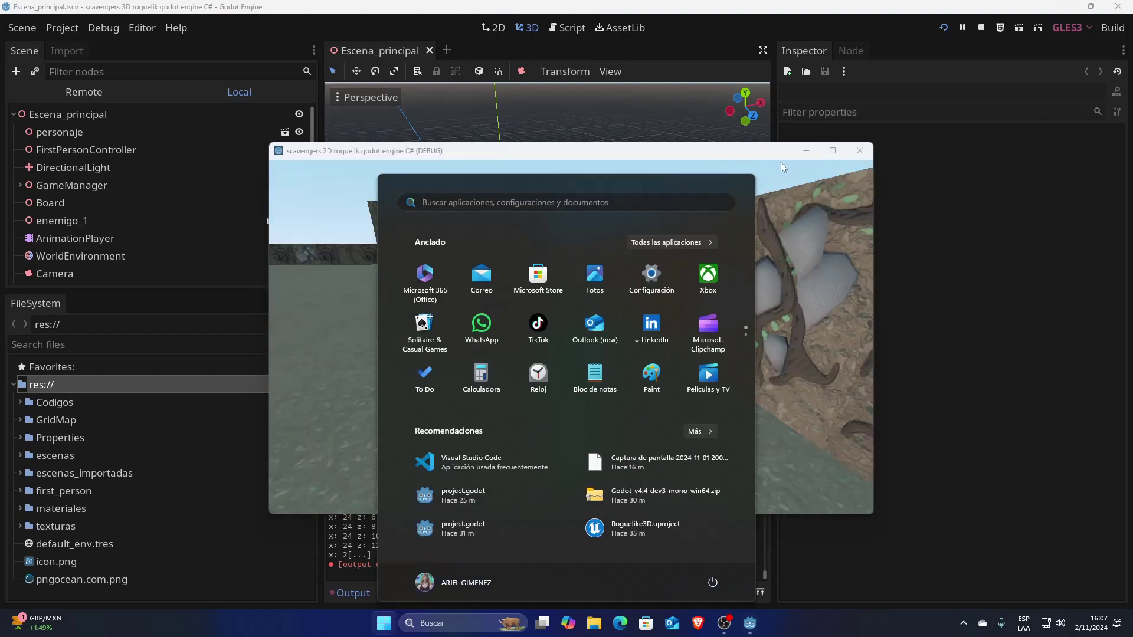
pyautogui.click(782, 167)
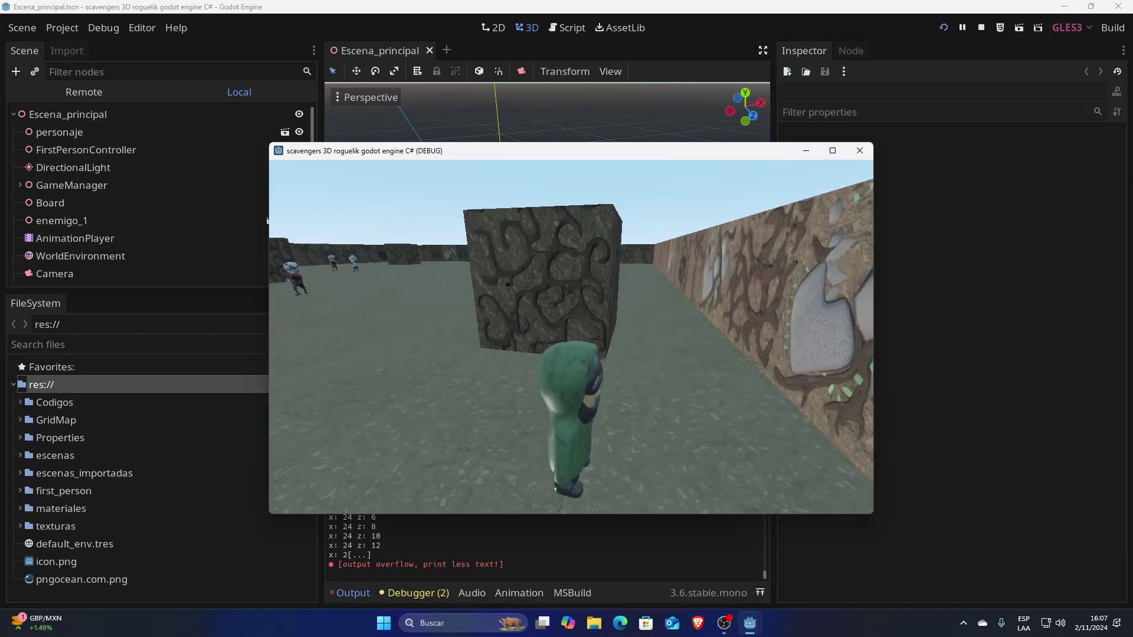
pyautogui.press('w')
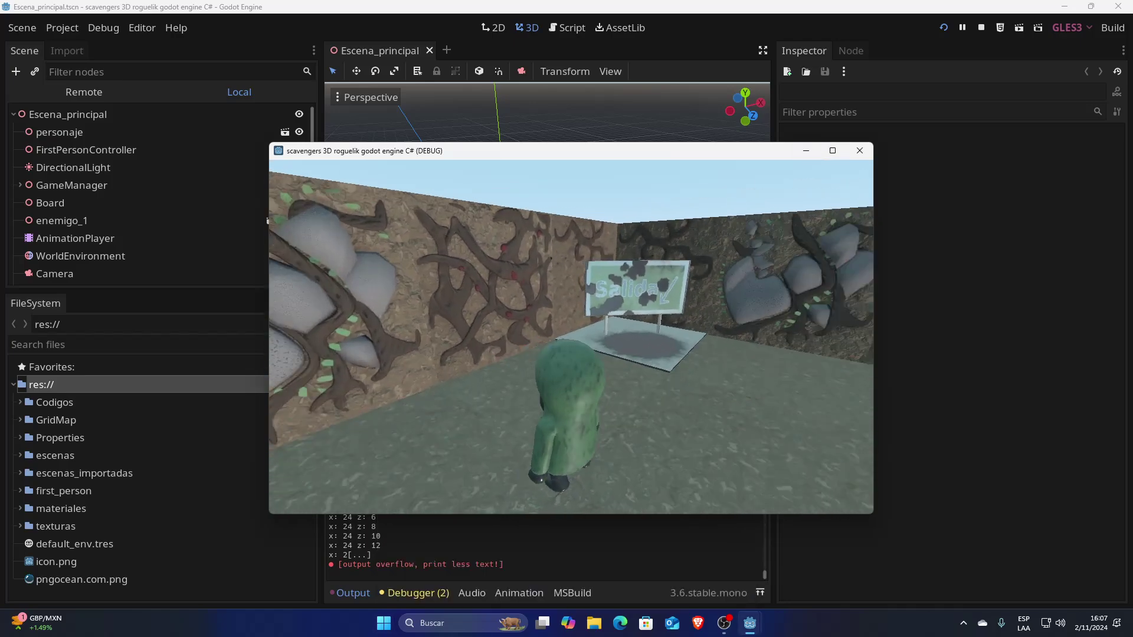
pyautogui.press('a')
pyautogui.press('Escape')
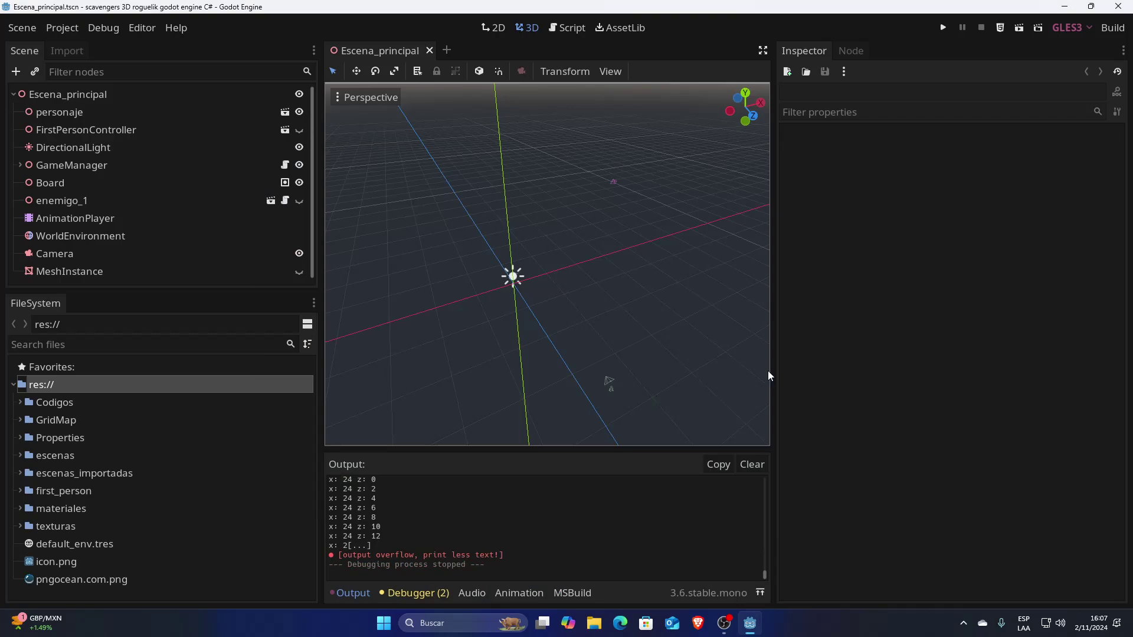
# - Play-test the Roguelike3D level full-screen in Unreal, walking the maze with arrow keys, then exit
pyautogui.press('ctrl+super+Left')
pyautogui.press('ctrl+super+Left')
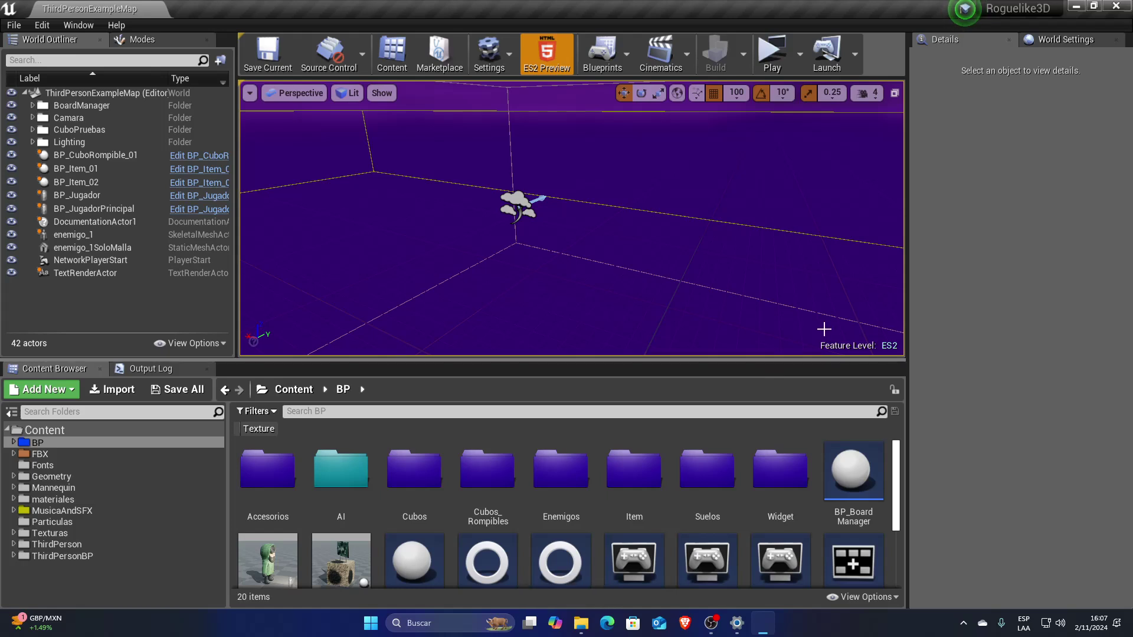
pyautogui.click(776, 56)
pyautogui.click(904, 91)
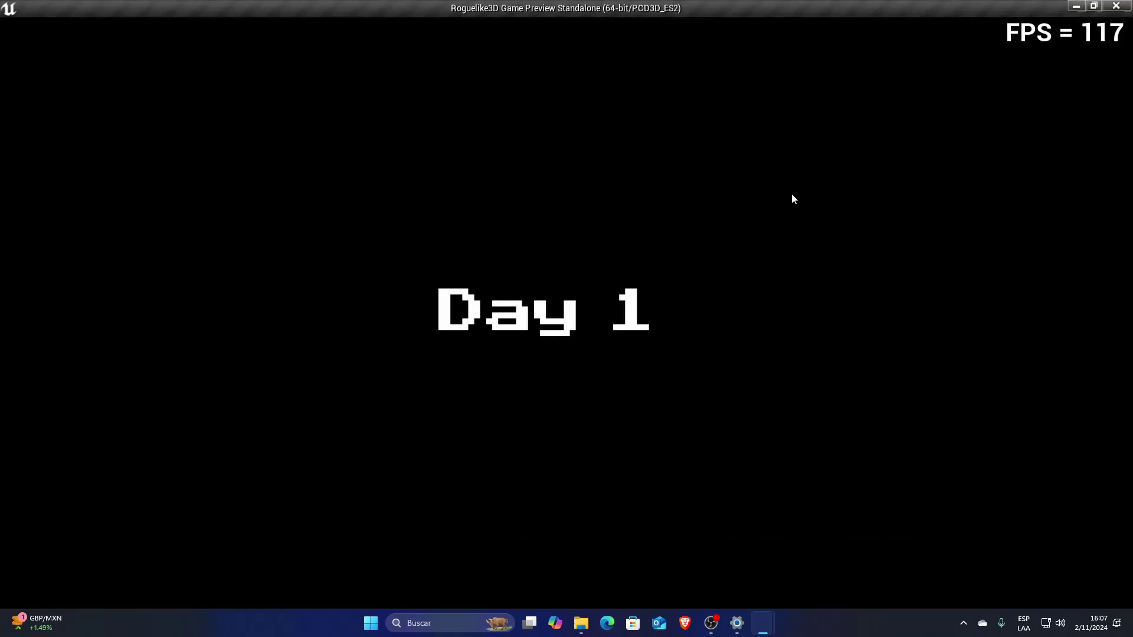
pyautogui.press('Up')
pyautogui.press('Up')
pyautogui.press('Right')
pyautogui.press('Right')
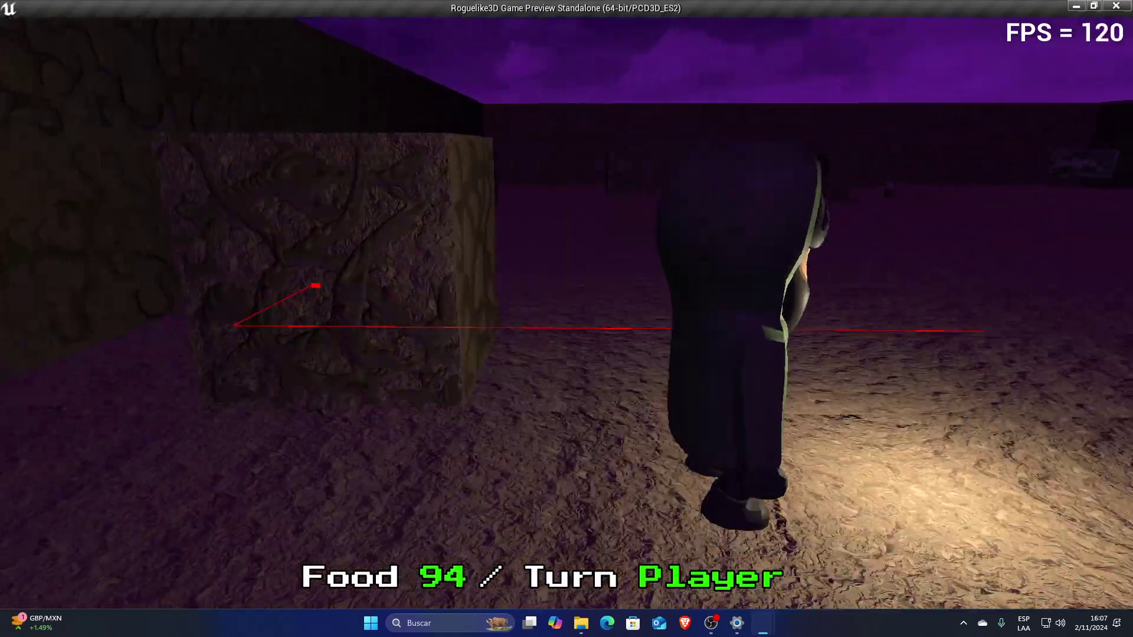
pyautogui.press('Up')
pyautogui.press('Up')
pyautogui.press('Up')
pyautogui.press('Up')
pyautogui.press('Escape')
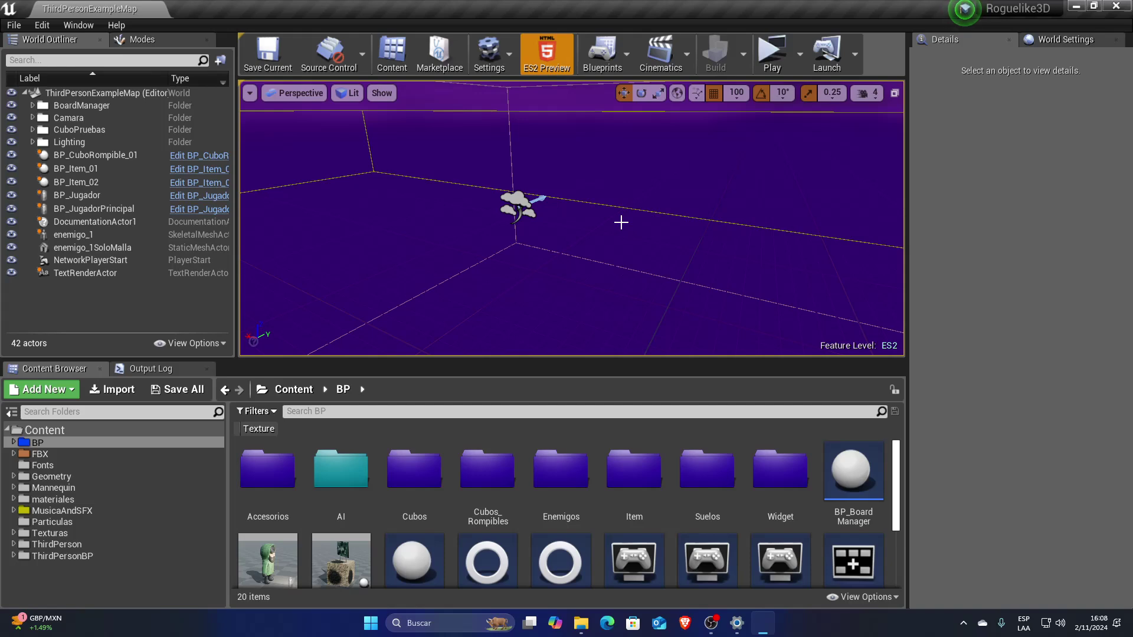
# - Turn off ES2 preview for SM5, play the level standalone walking forward, then switch to Godot
pyautogui.click(550, 74)
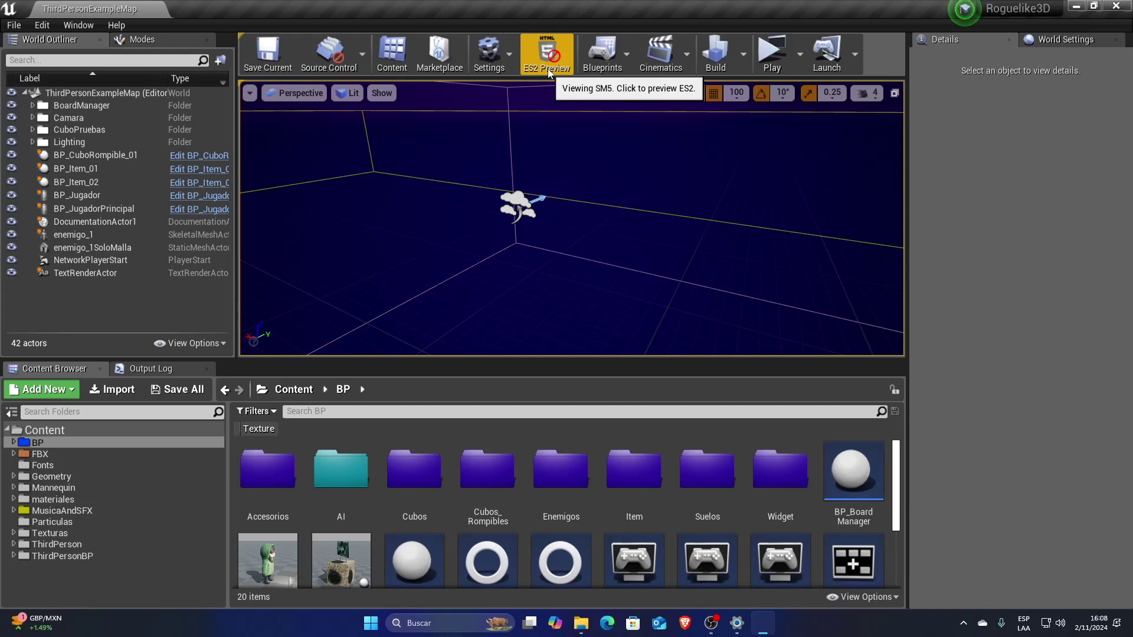
pyautogui.click(773, 51)
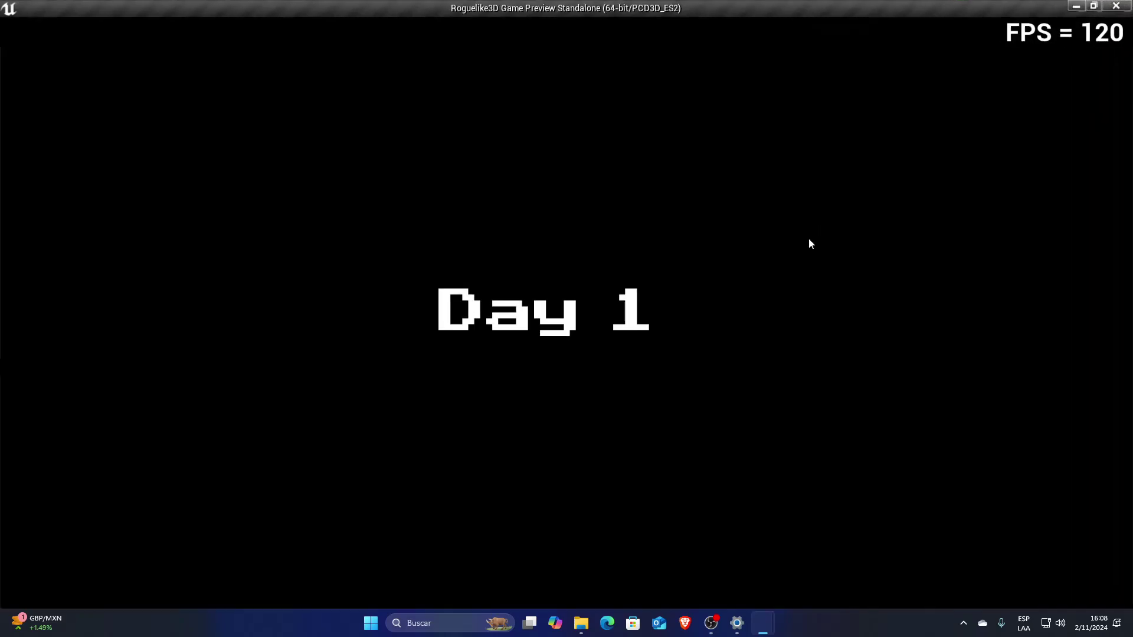
pyautogui.press('w')
pyautogui.press('w')
pyautogui.press('w')
pyautogui.press('w')
pyautogui.press('w')
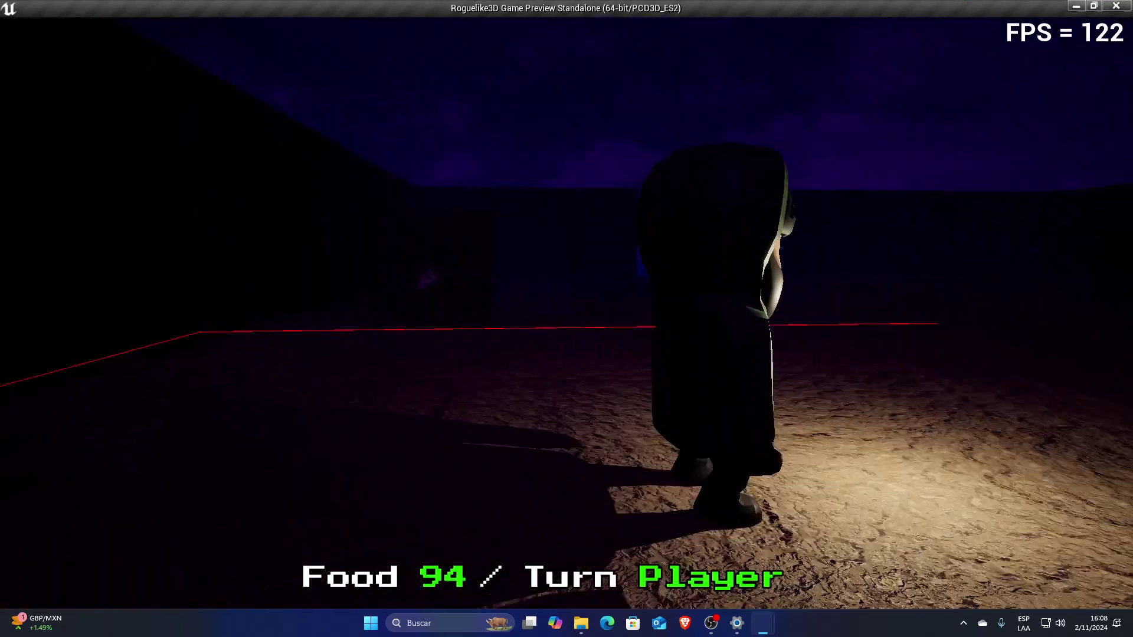
pyautogui.press('w')
pyautogui.press('w')
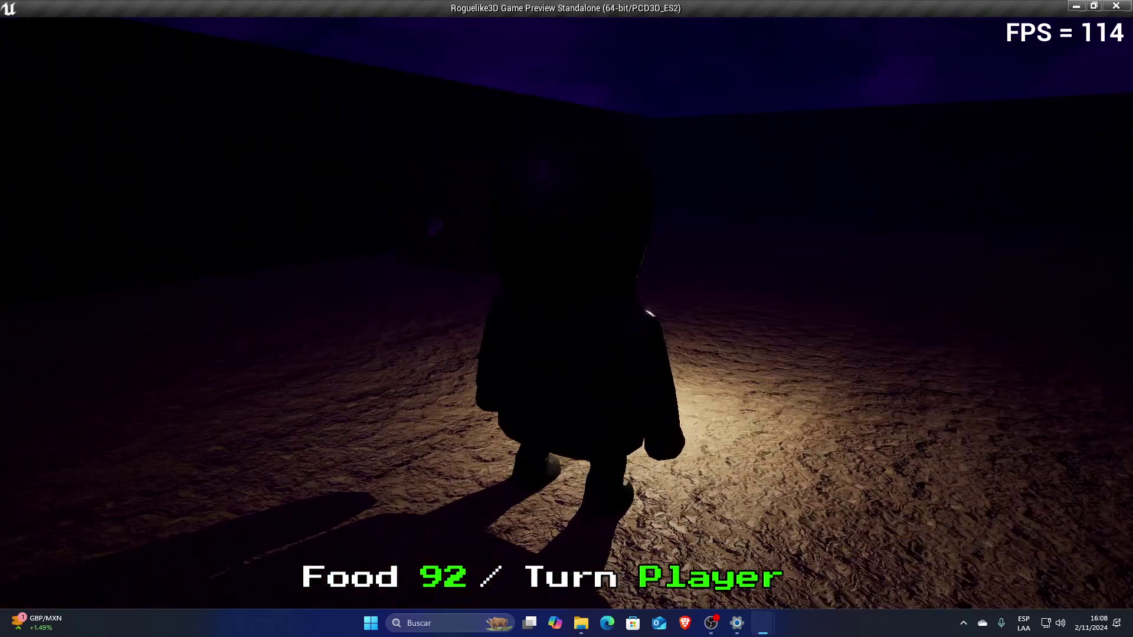
pyautogui.press('ctrl+super+Right')
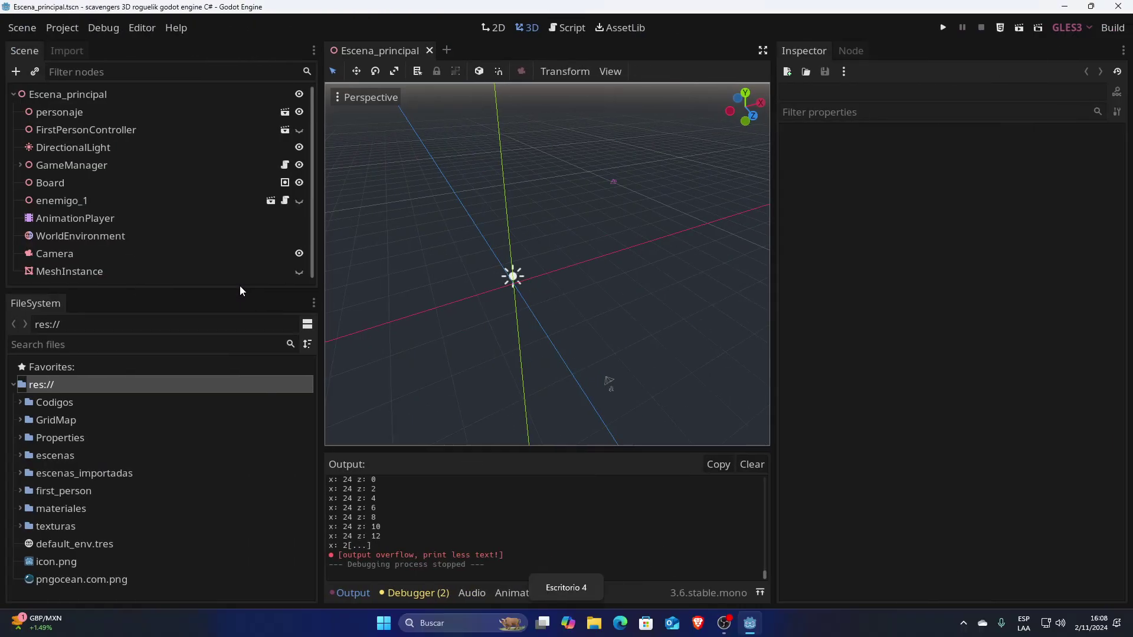
pyautogui.click(943, 30)
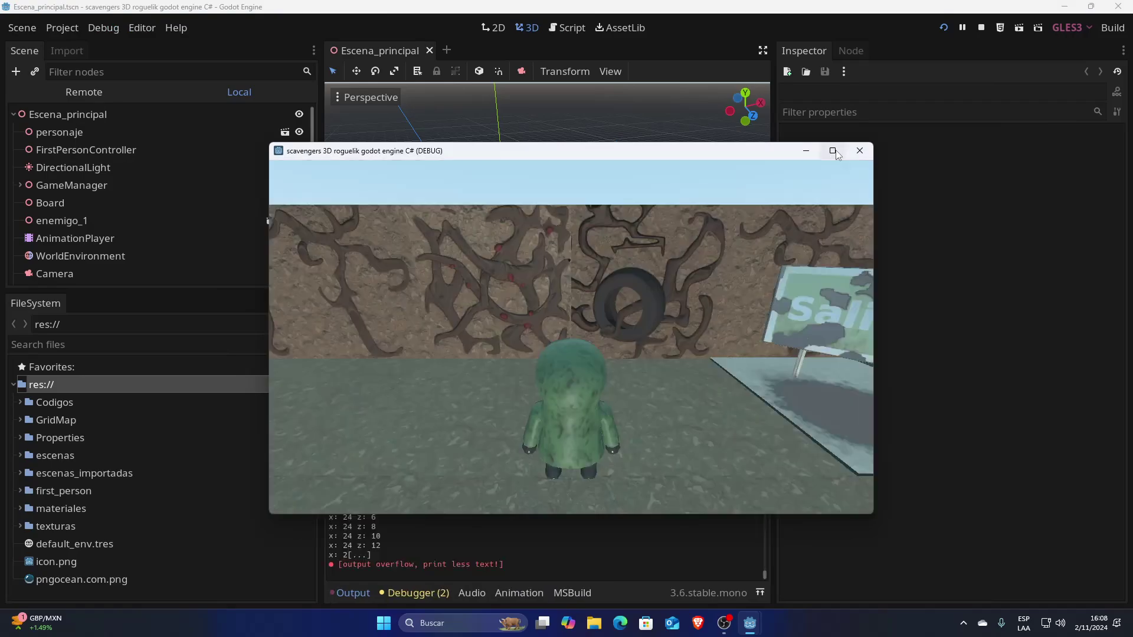
pyautogui.click(834, 155)
pyautogui.moveTo(836, 160); pyautogui.dragTo(1121, 165)
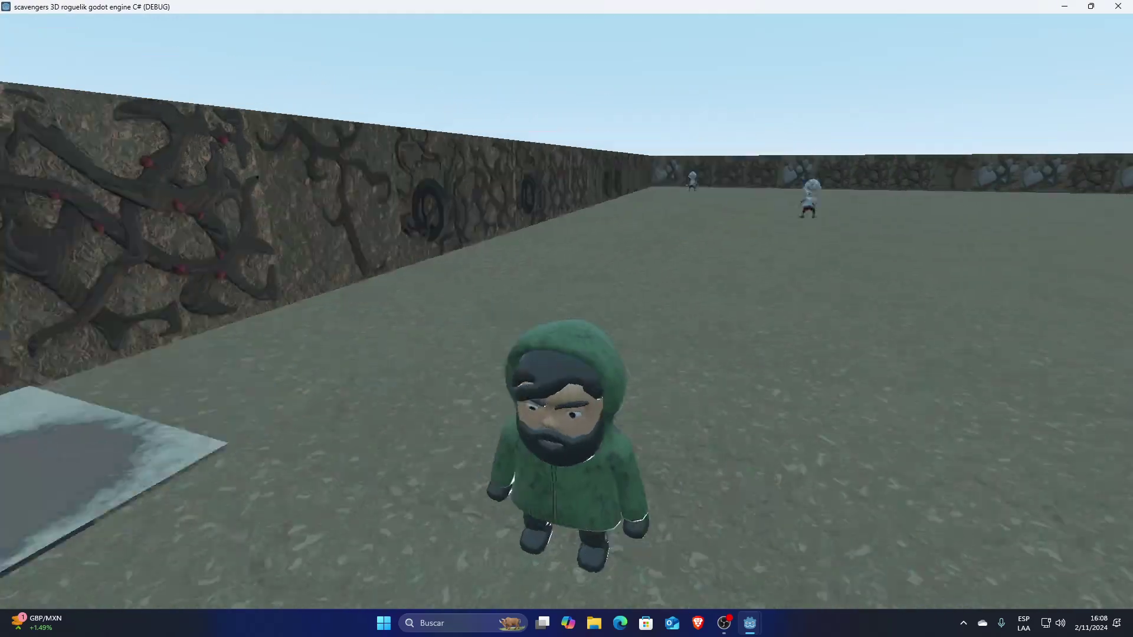
pyautogui.moveTo(592, 208); pyautogui.dragTo(625, 208)
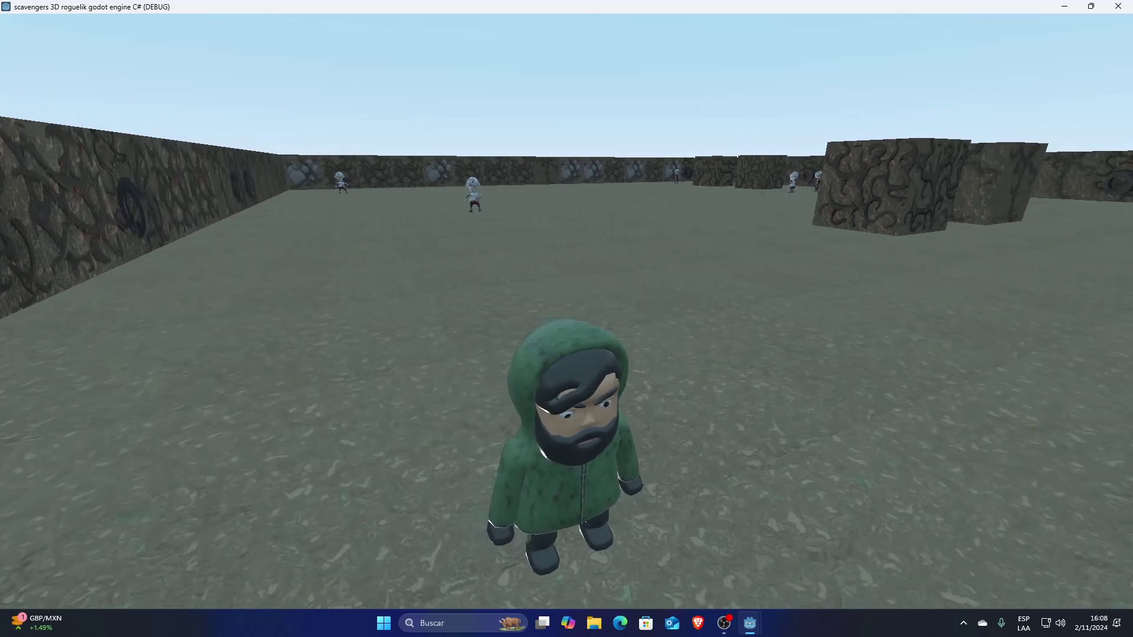
pyautogui.press('ctrl+super+Right')
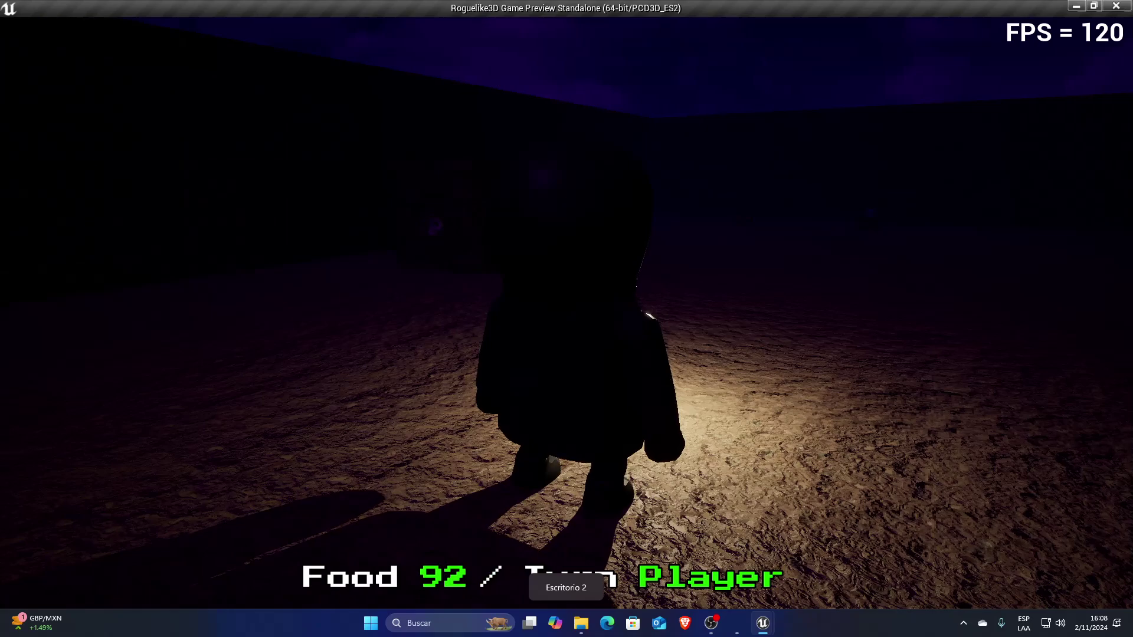
pyautogui.moveTo(567, 318); pyautogui.dragTo(448, 319)
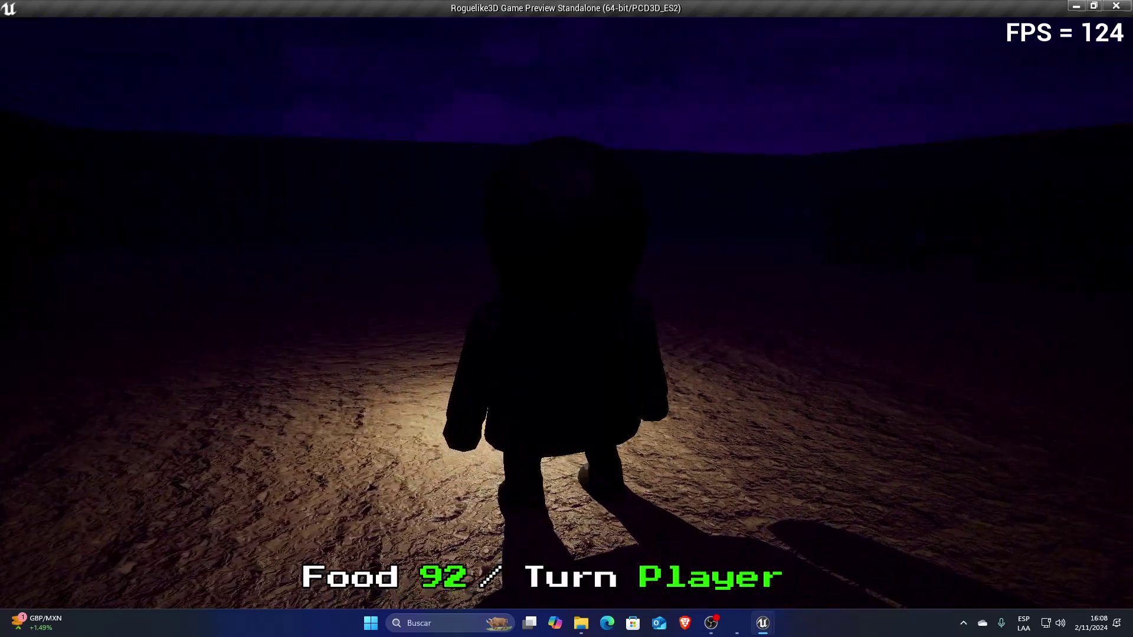
pyautogui.moveTo(566, 318)
pyautogui.mouseDown()
pyautogui.moveTo(566, 378)
pyautogui.moveTo(567, 260)
pyautogui.mouseUp()
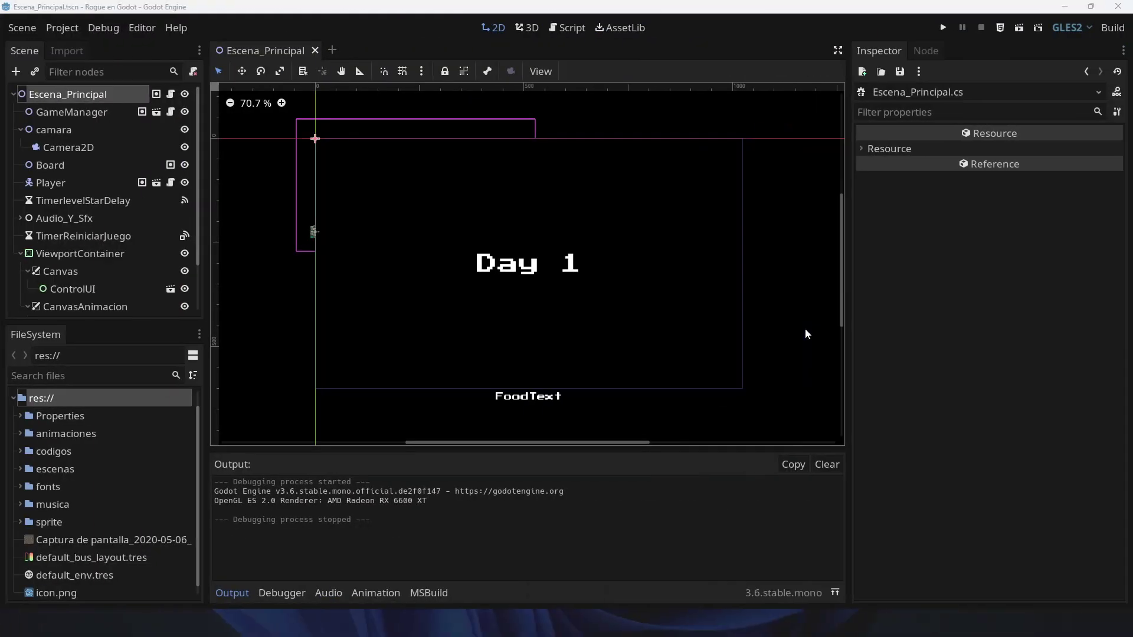
pyautogui.press('ctrl+super+Right')
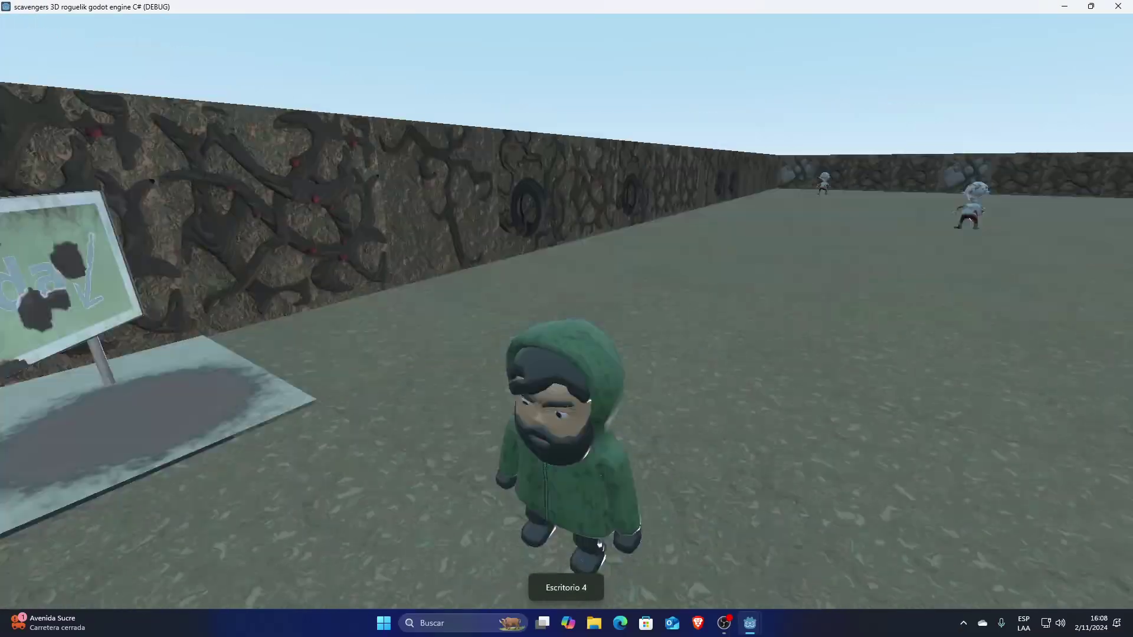
pyautogui.press('super')
pyautogui.press('super')
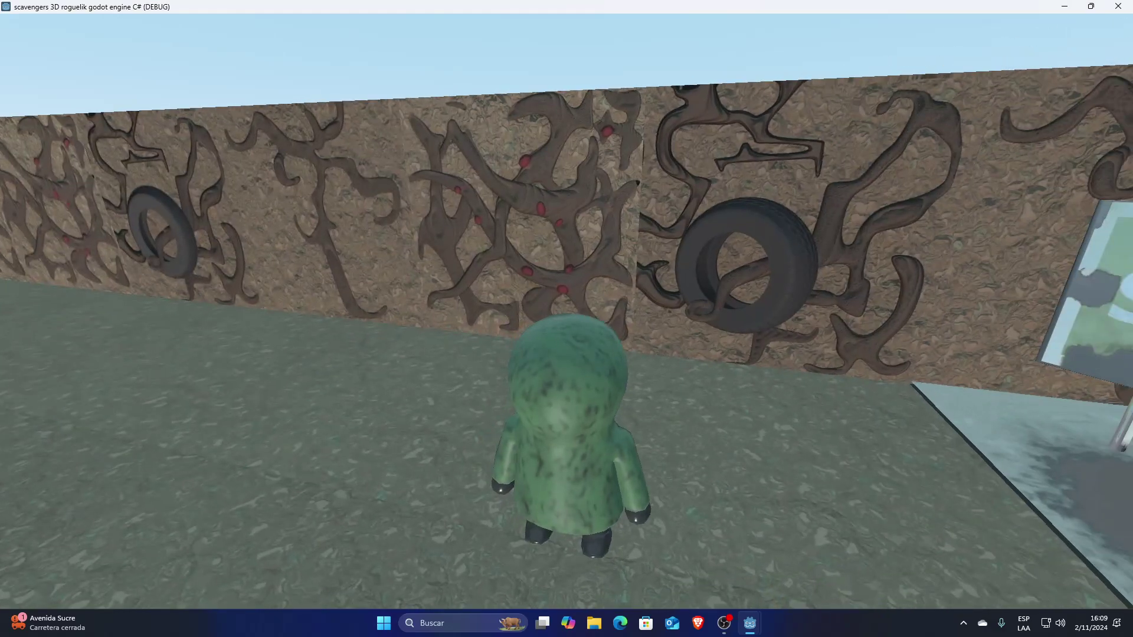
pyautogui.press('Escape')
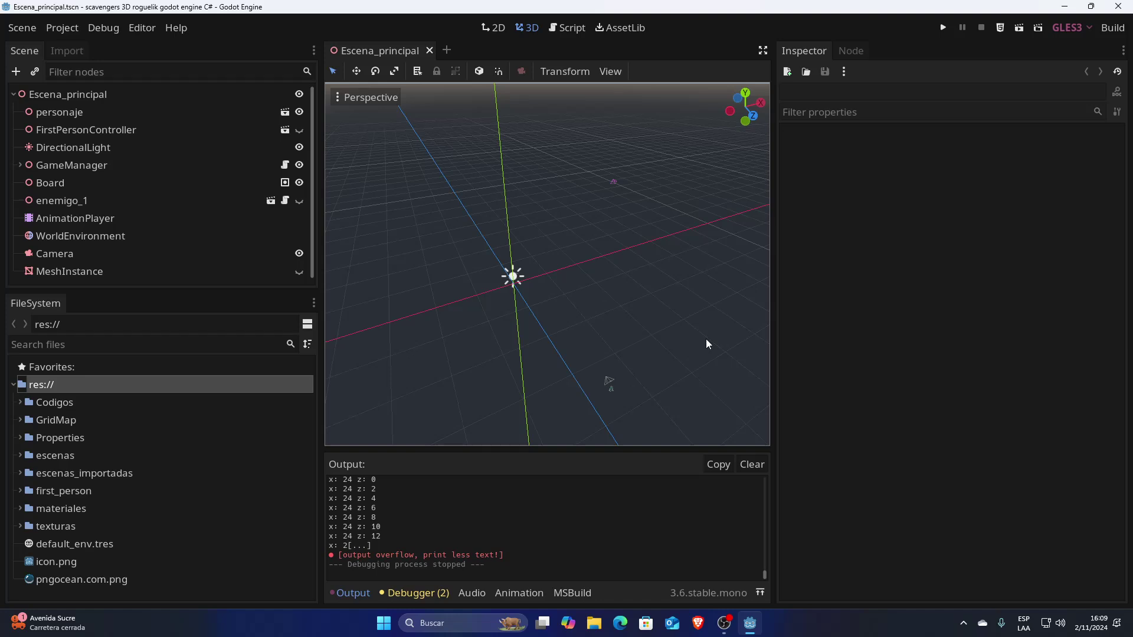
# - Turn the Godot 3D scene view slightly, then switch to the Unreal Editor desktop
pyautogui.moveTo(504, 275); pyautogui.dragTo(505, 275, button='right')
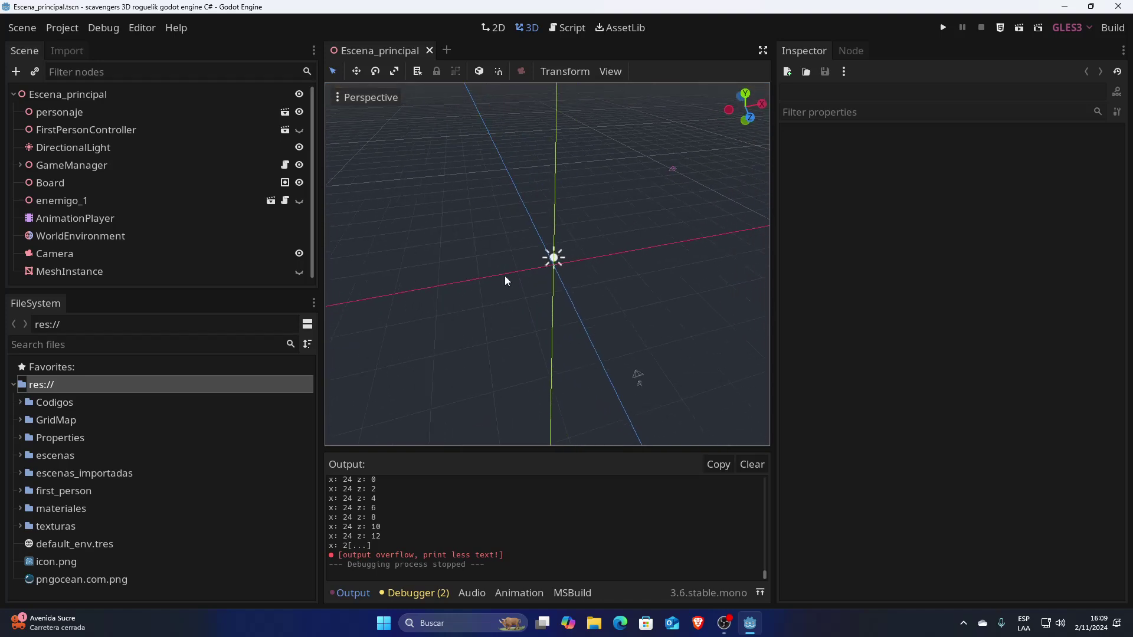
pyautogui.moveTo(504, 274); pyautogui.dragTo(504, 275, button='right')
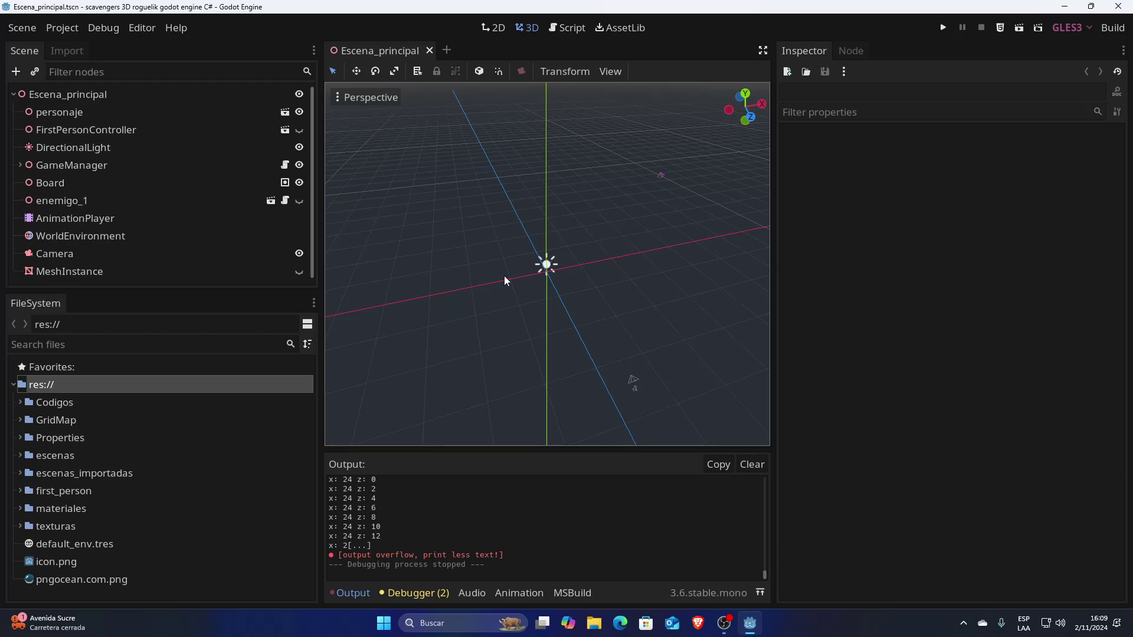
pyautogui.press('ctrl+super+Left')
pyautogui.press('ctrl+super+Left')
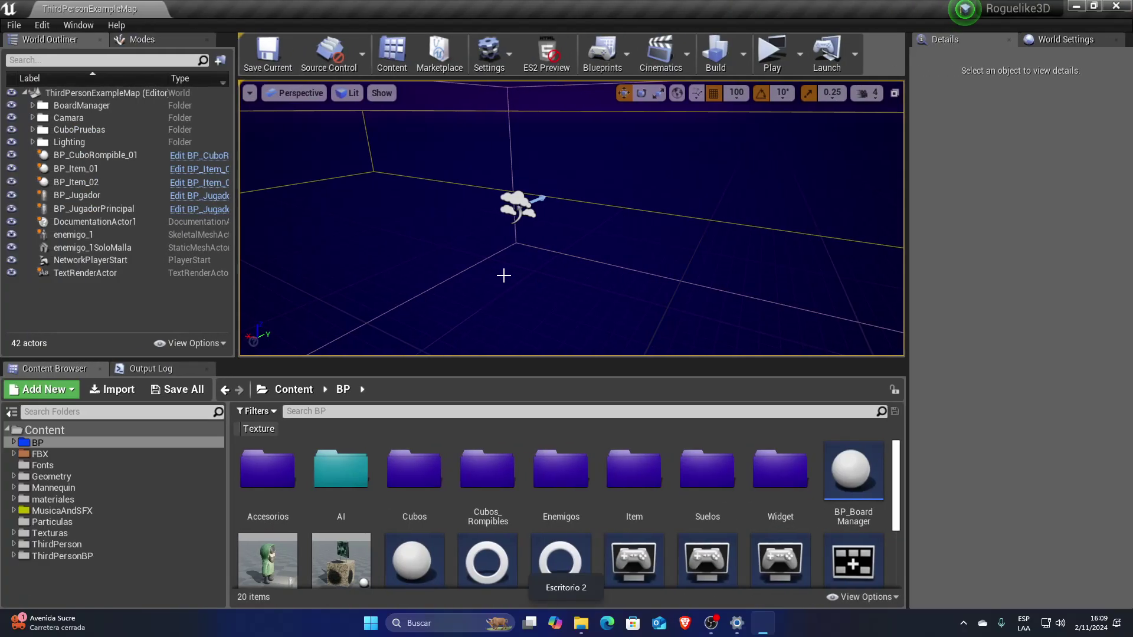
# - Open the Roguelike3D project folder from the empty desktop, then return to the Unreal Editor
pyautogui.press('ctrl+super+Right')
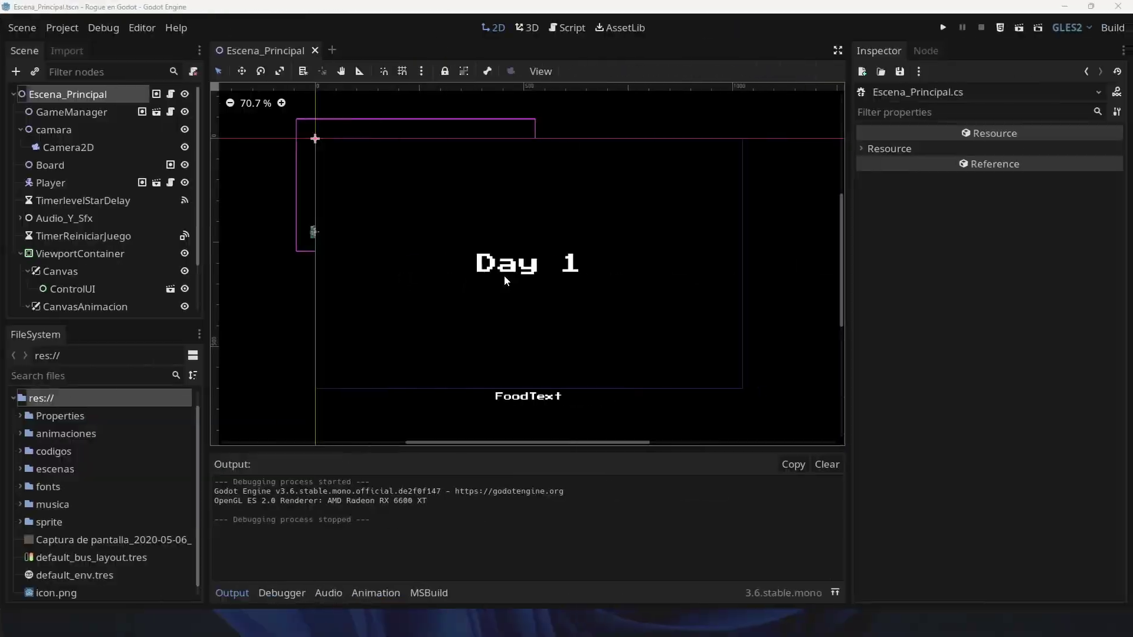
pyautogui.press('ctrl+super+Right')
pyautogui.press('ctrl+super+Right')
pyautogui.press('ctrl+super+Right')
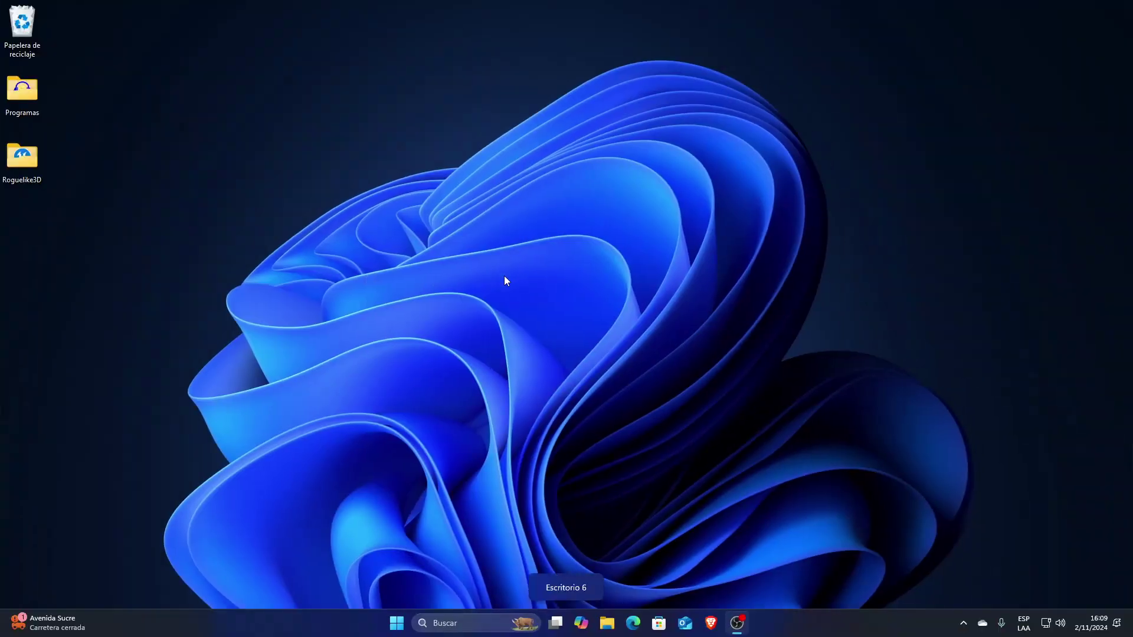
pyautogui.doubleClick(22, 156)
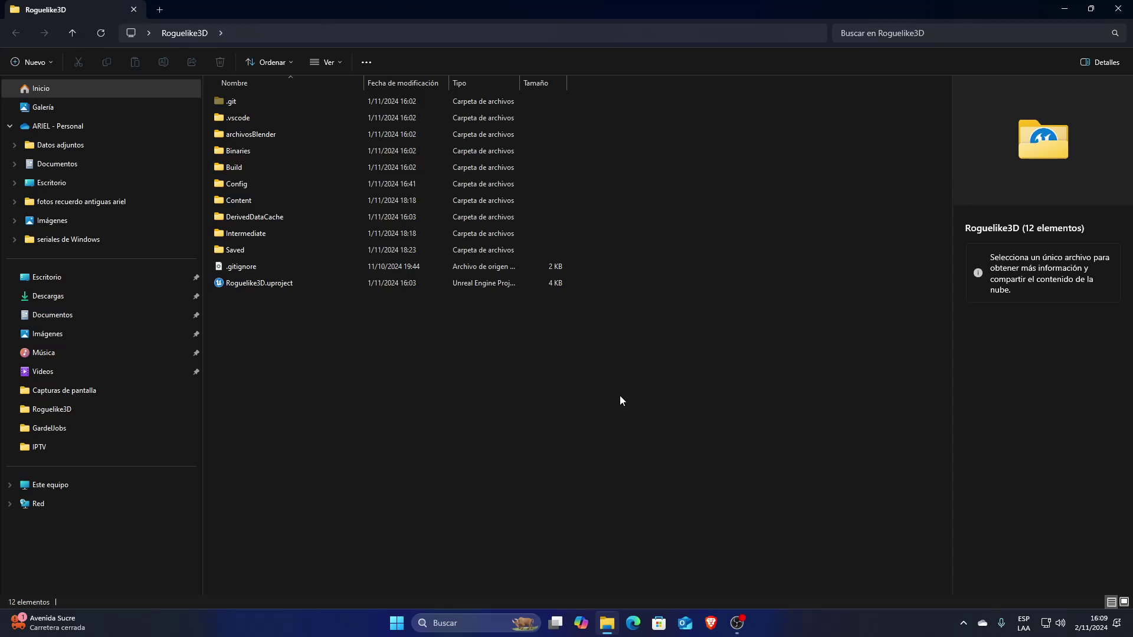
pyautogui.press('ctrl+super+Right')
pyautogui.press('ctrl+super+Right')
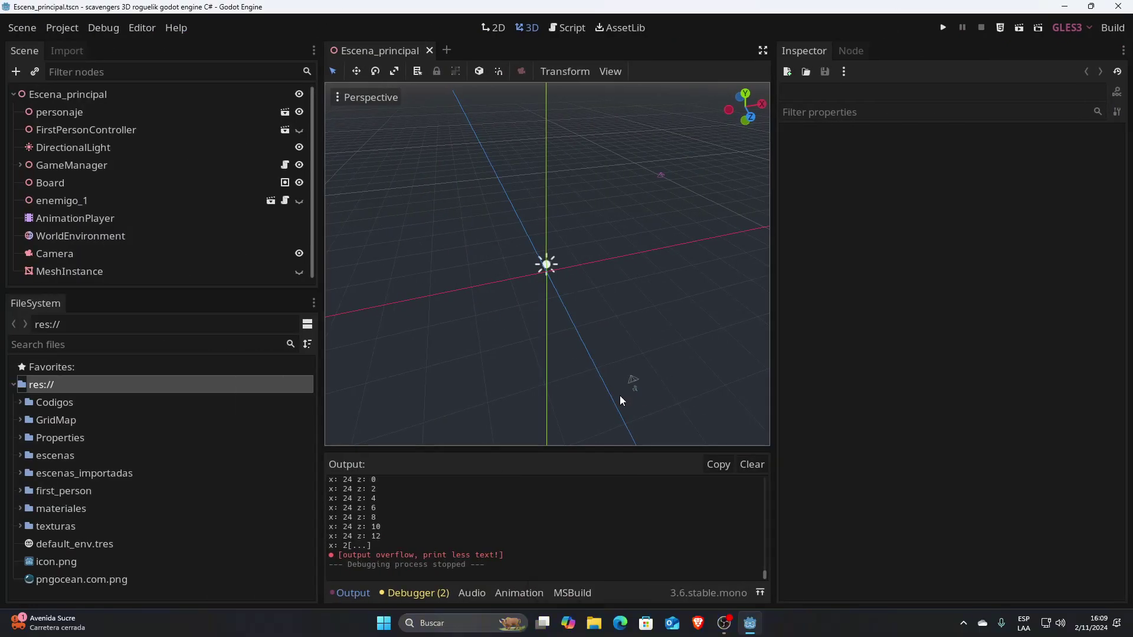
pyautogui.press('ctrl+super+Left')
pyautogui.press('ctrl+super+Left')
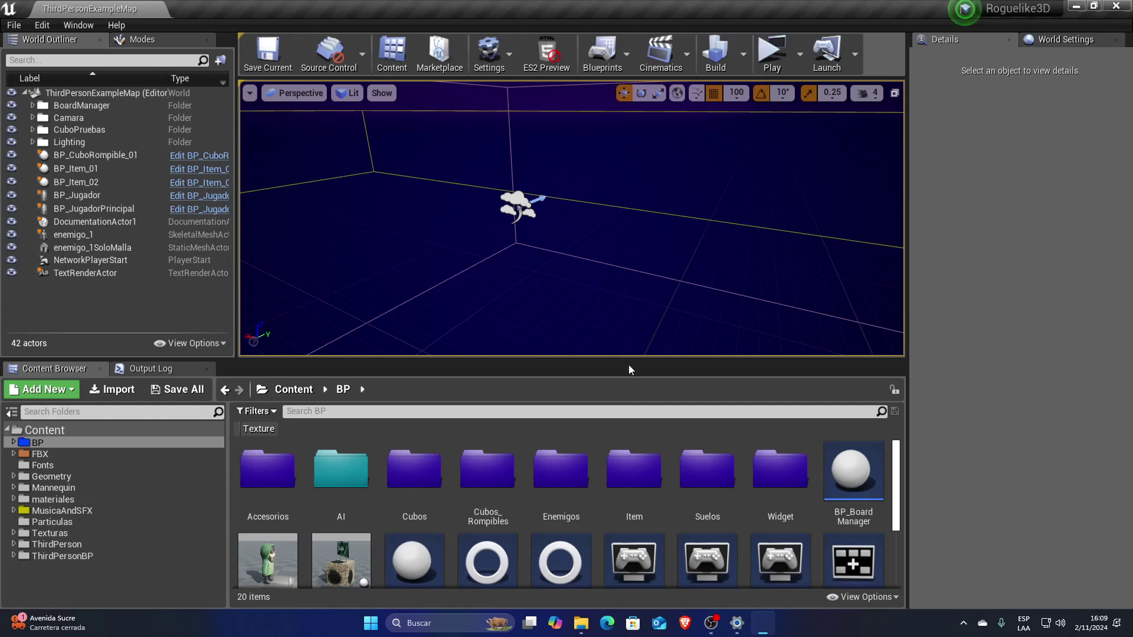
pyautogui.click(771, 52)
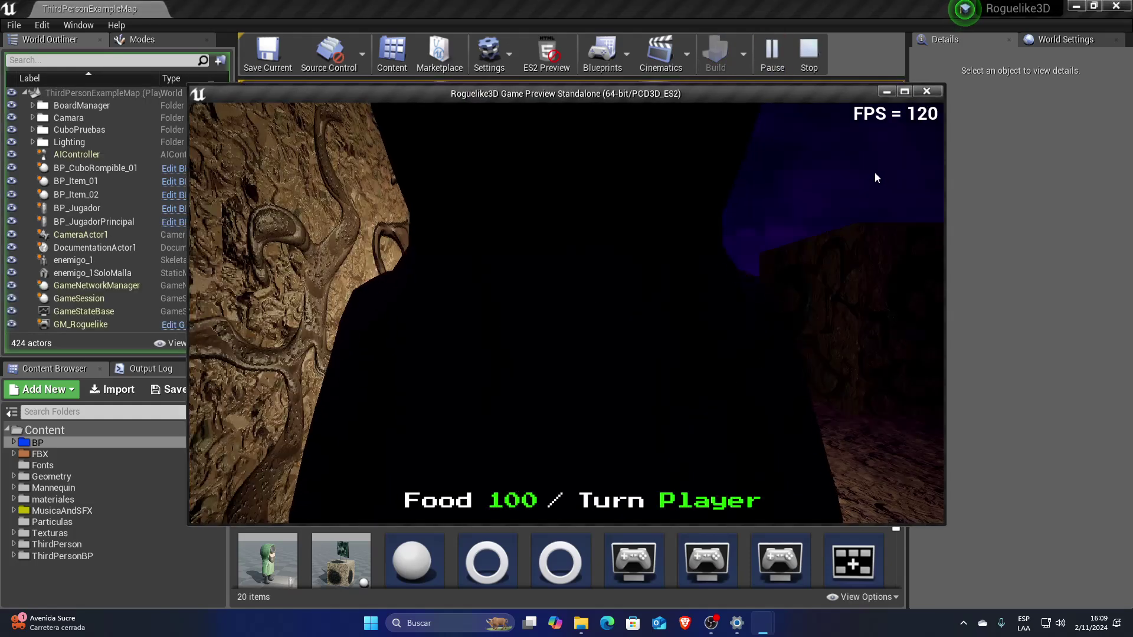
pyautogui.click(905, 92)
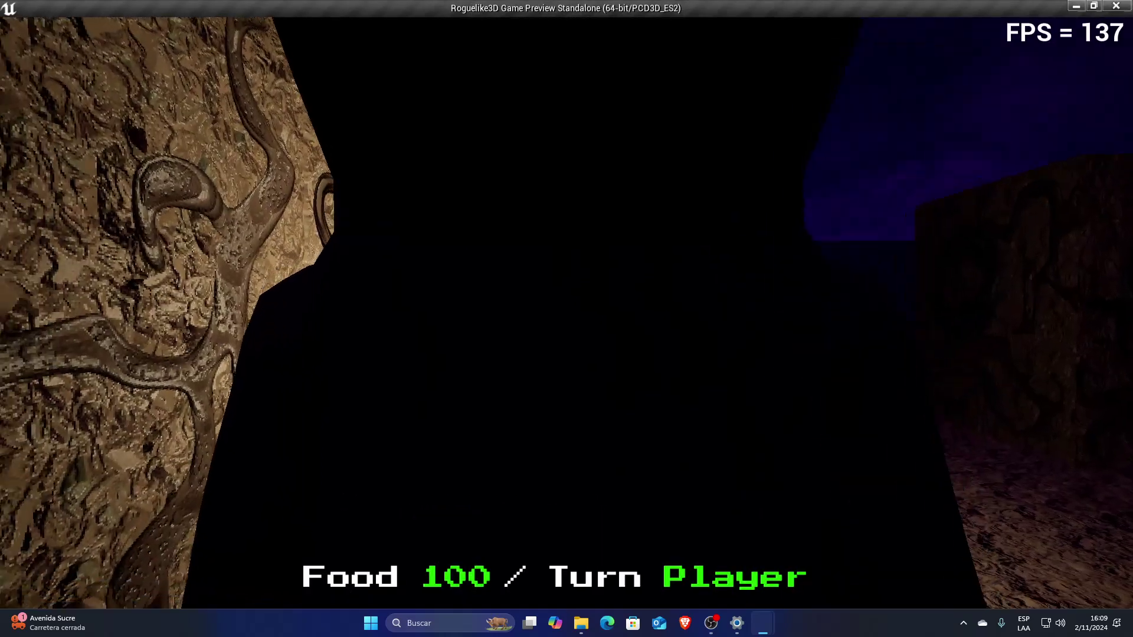
pyautogui.press('w')
pyautogui.press('w')
pyautogui.press('w')
pyautogui.press('w')
pyautogui.press('w')
pyautogui.press('w')
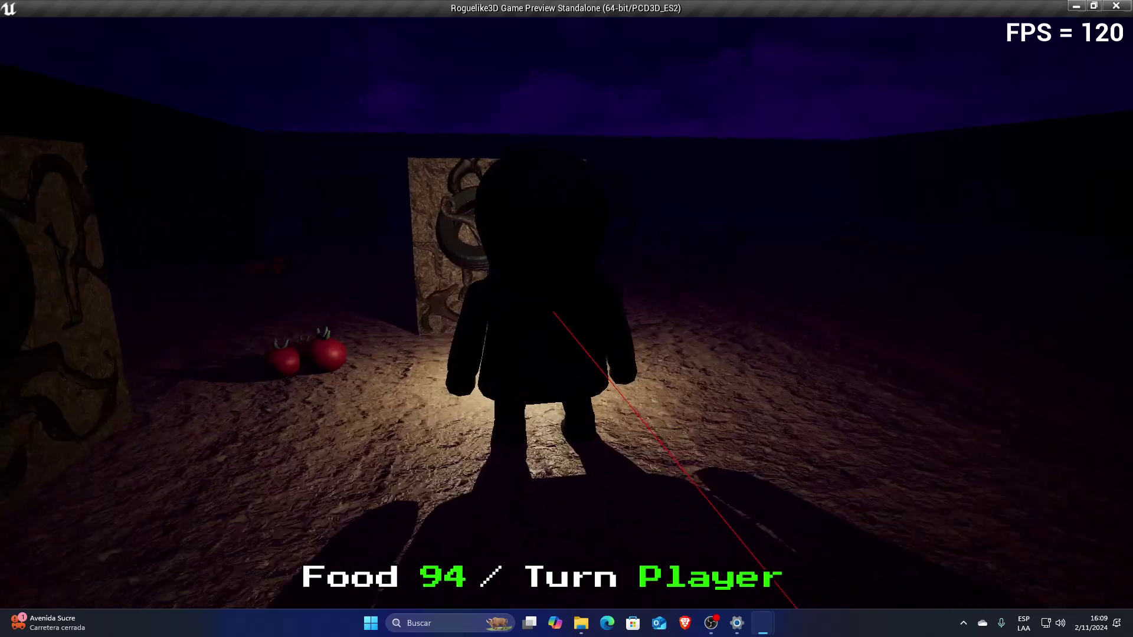
pyautogui.press('w')
pyautogui.press('w')
pyautogui.press('w')
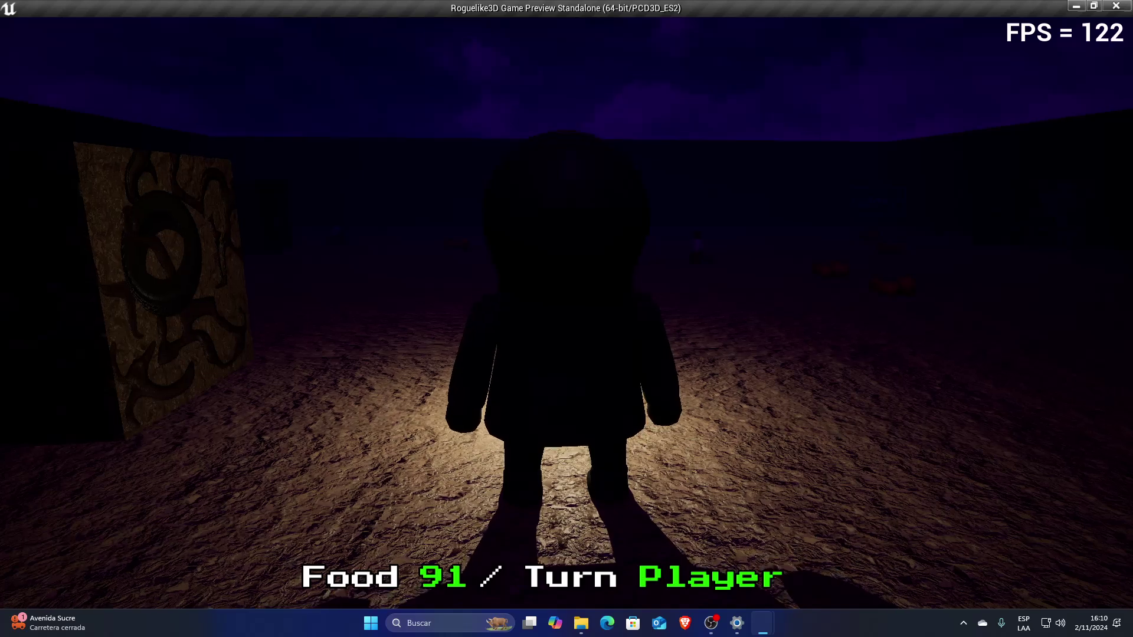
pyautogui.press('Escape')
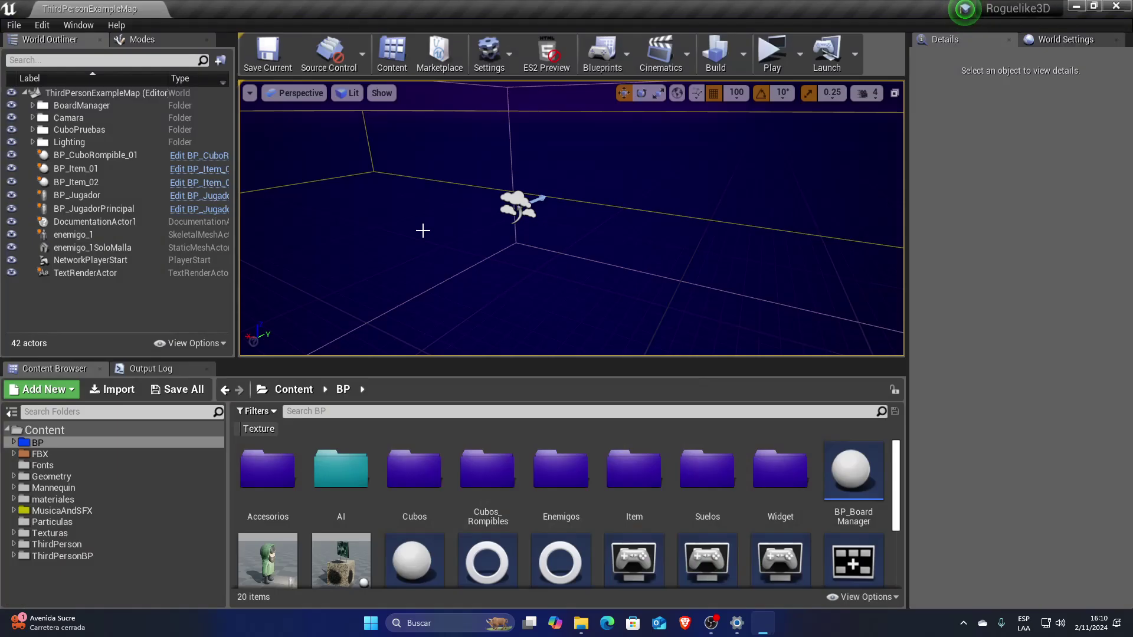
# - Switch virtual desktops over to the Rogue en Godot 2D project
pyautogui.press('ctrl+super+Right')
pyautogui.press('ctrl+super+Right')
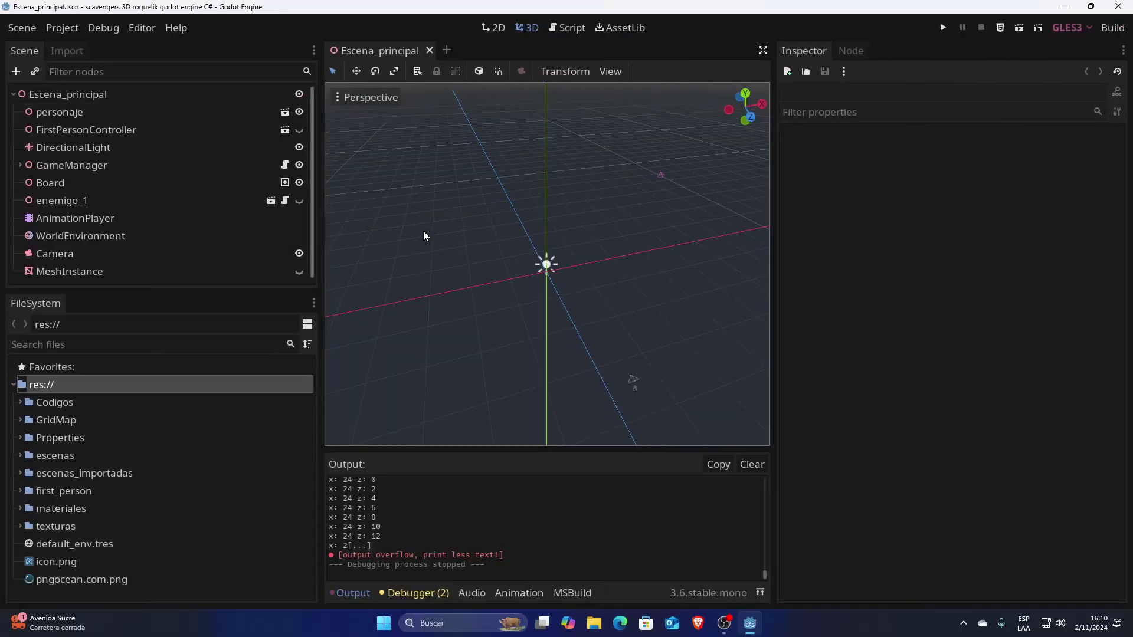
pyautogui.press('ctrl+super+Left')
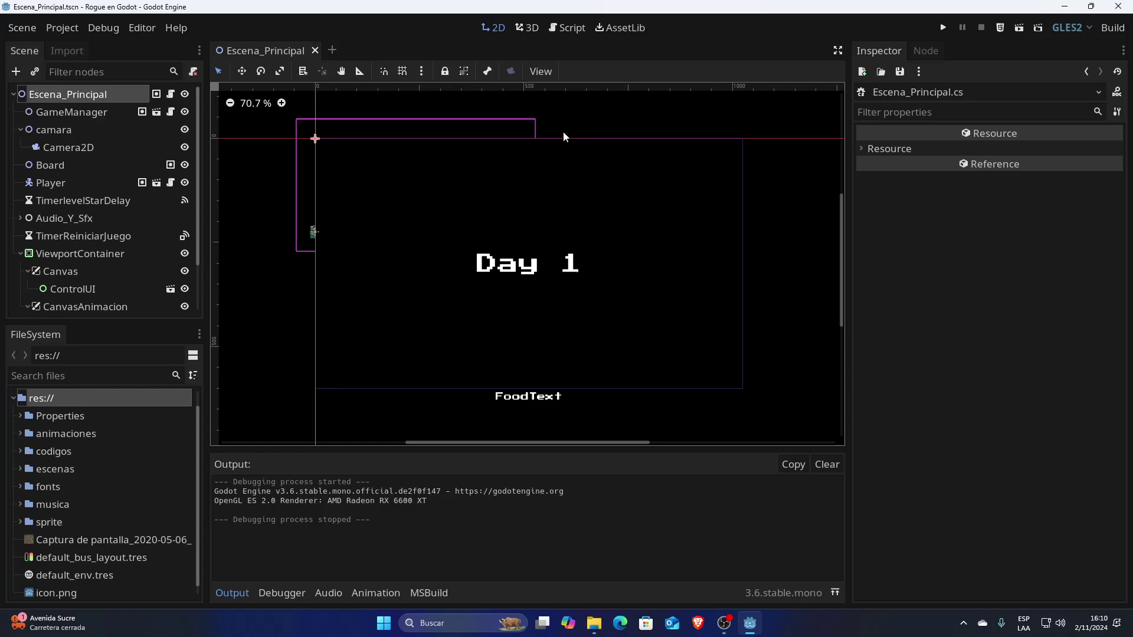
# - View and close Godot's version and credits, then cycle desktops back to the 2D project
pyautogui.click(179, 27)
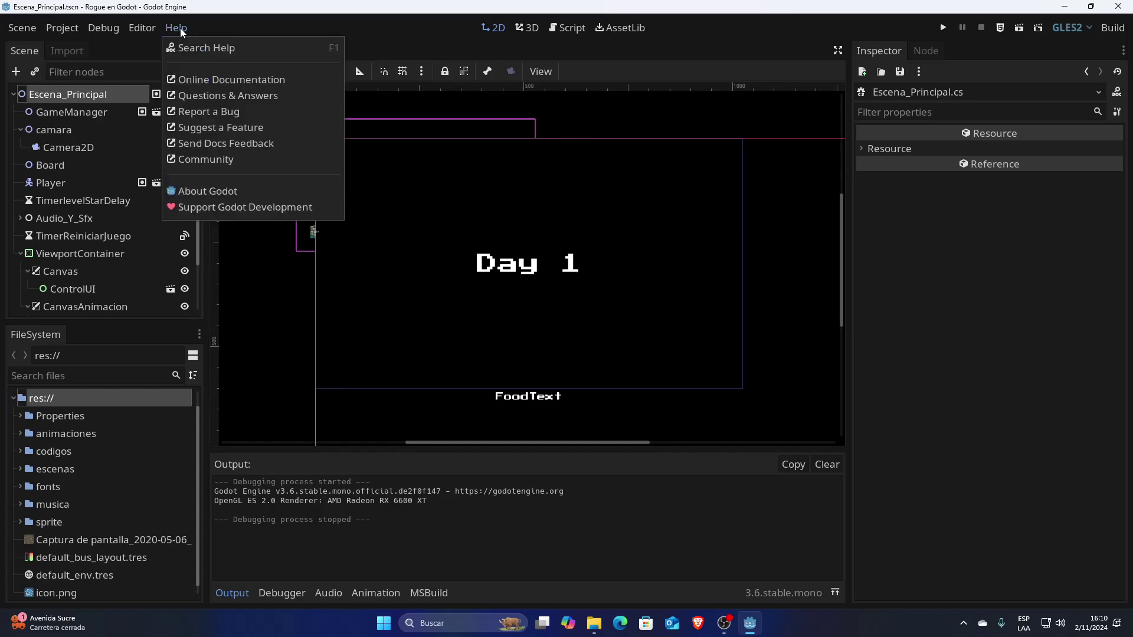
pyautogui.click(239, 192)
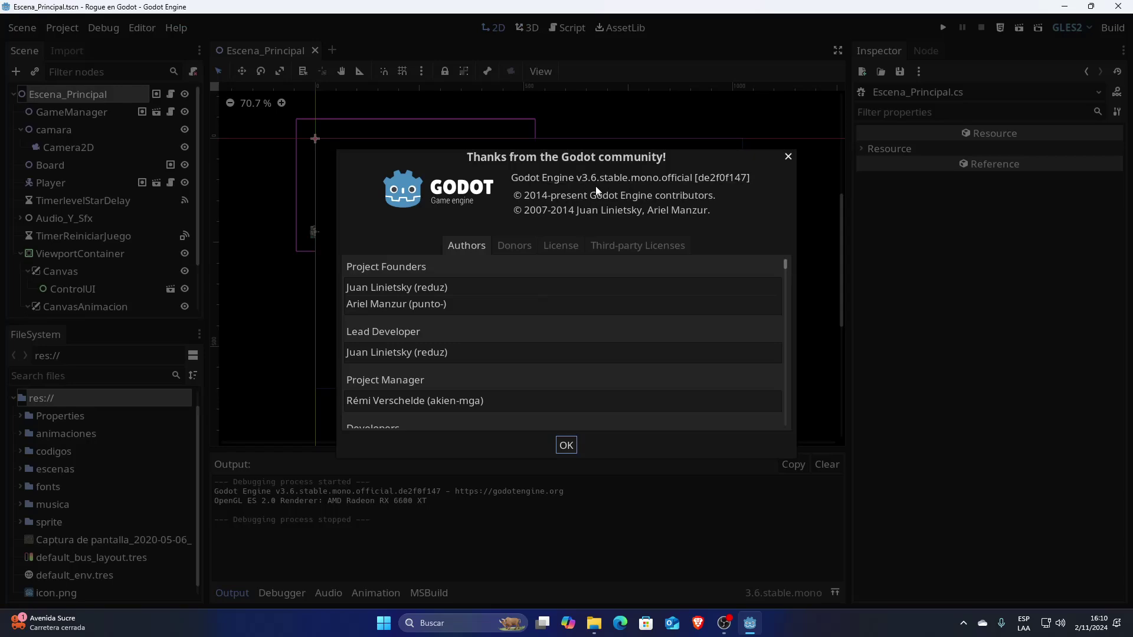
pyautogui.click(788, 158)
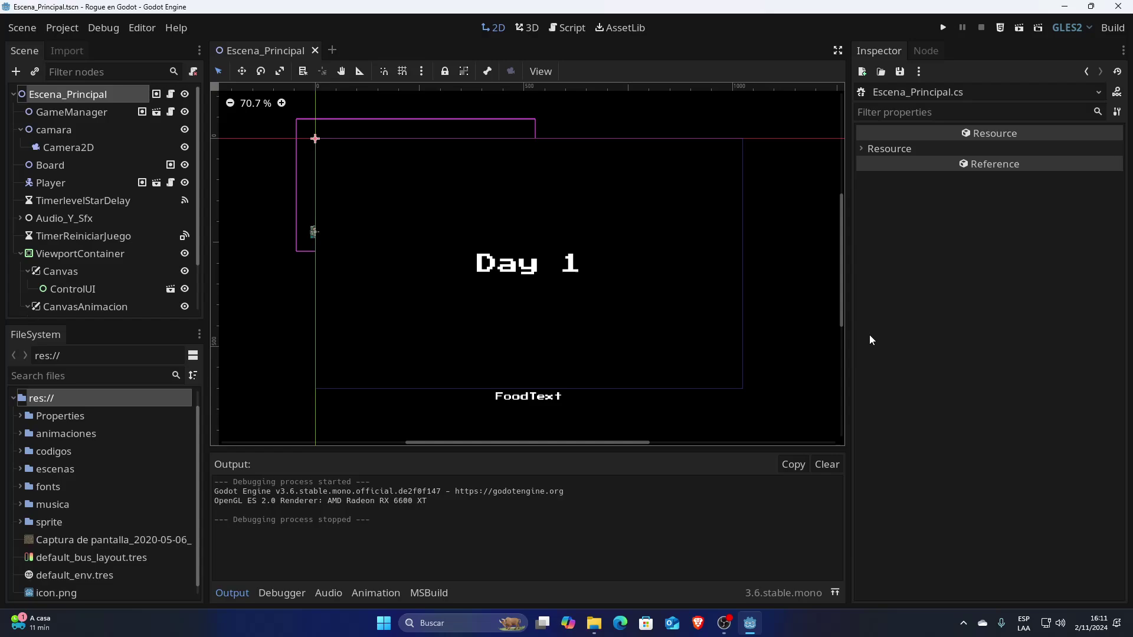
pyautogui.press('ctrl+super+Left')
pyautogui.press('ctrl+super+Right')
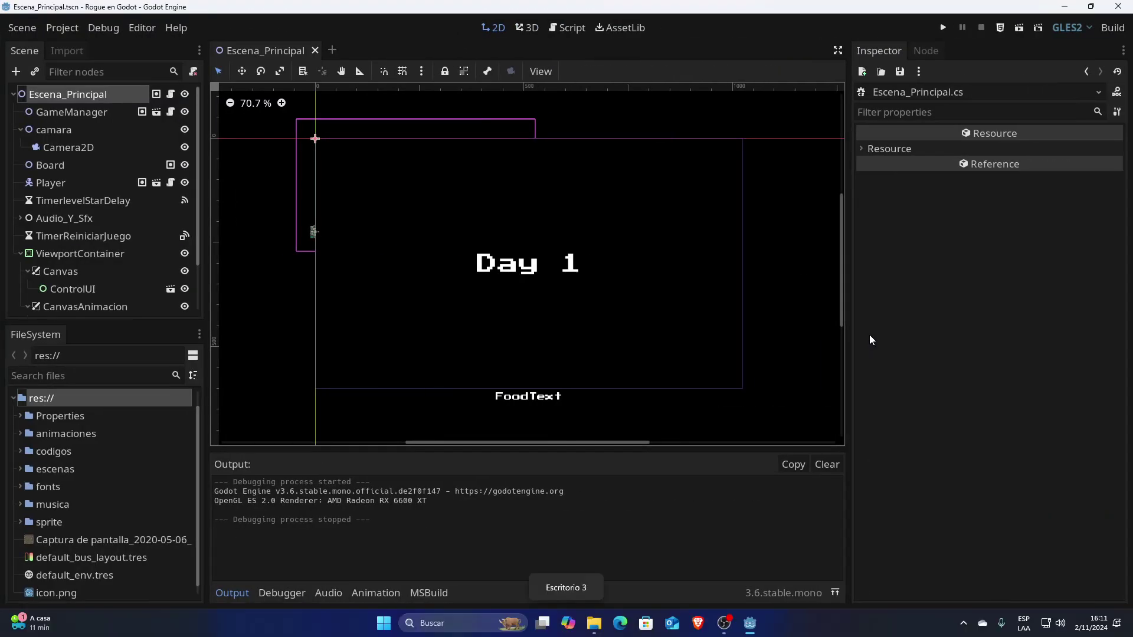
# - On the 3D Godot project's desktop, build and run the roguelike game, then close its window
pyautogui.press('ctrl+super+Right')
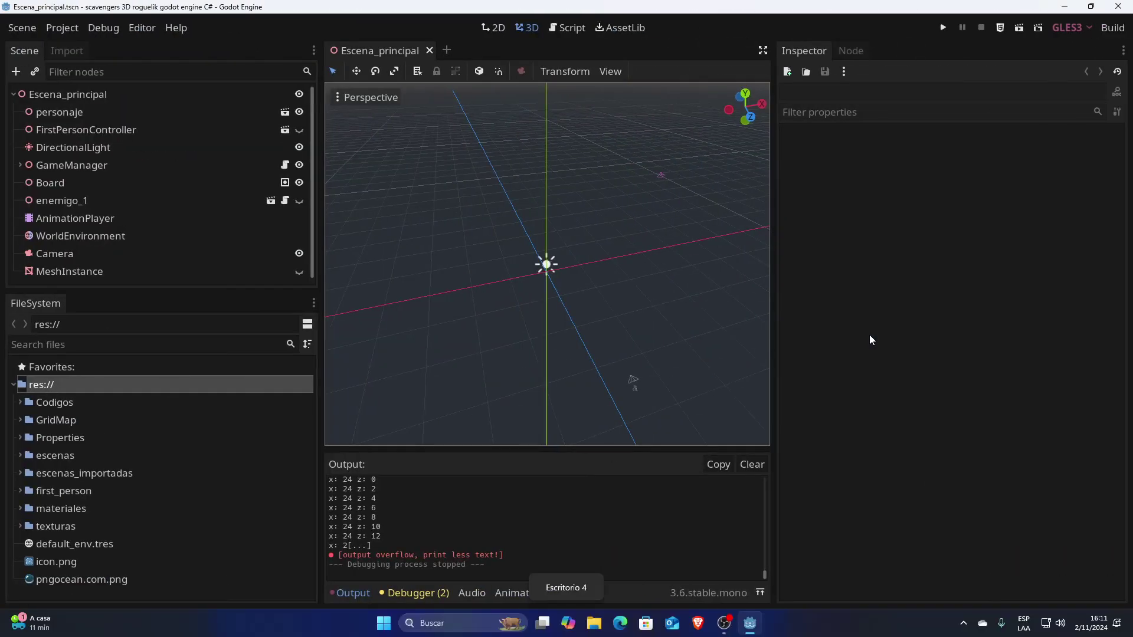
pyautogui.click(943, 27)
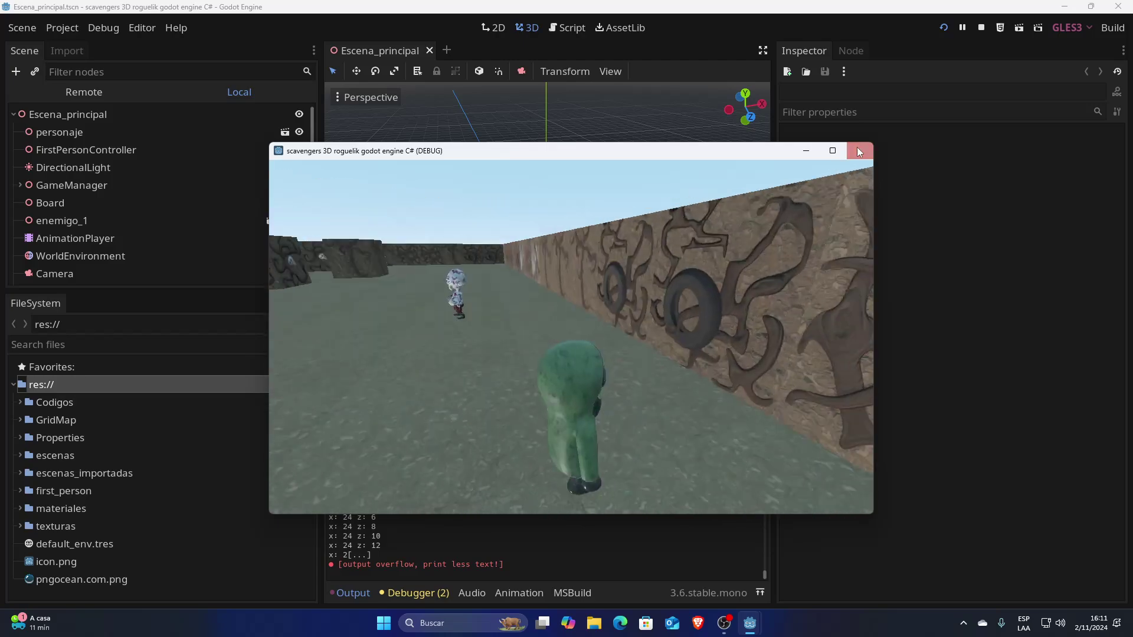
pyautogui.click(859, 151)
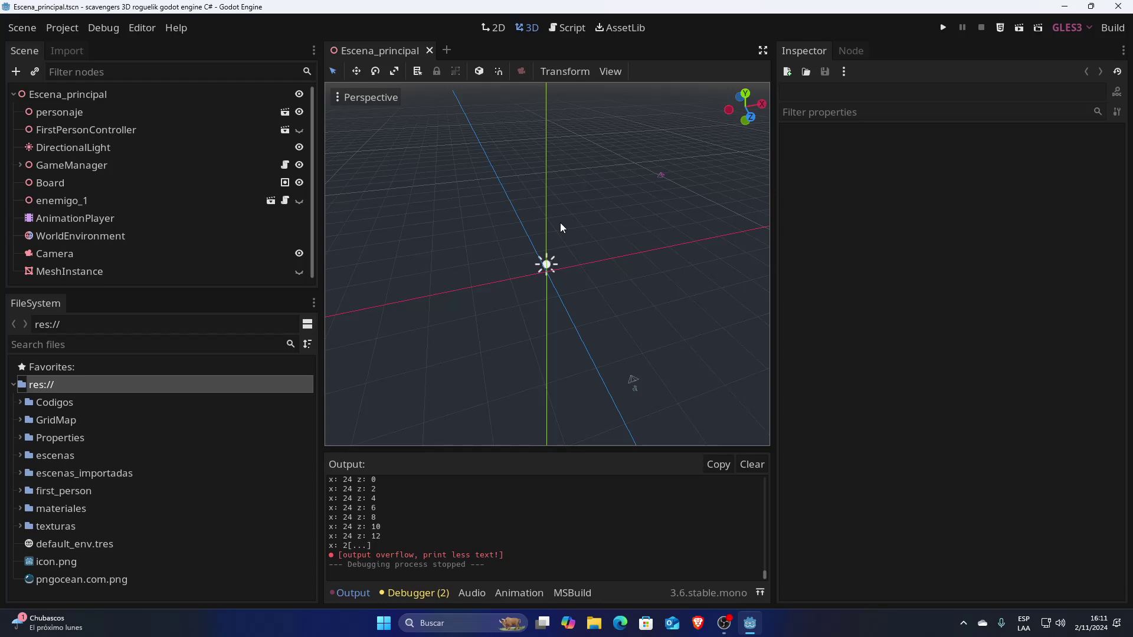
pyautogui.press('ctrl+super+Right')
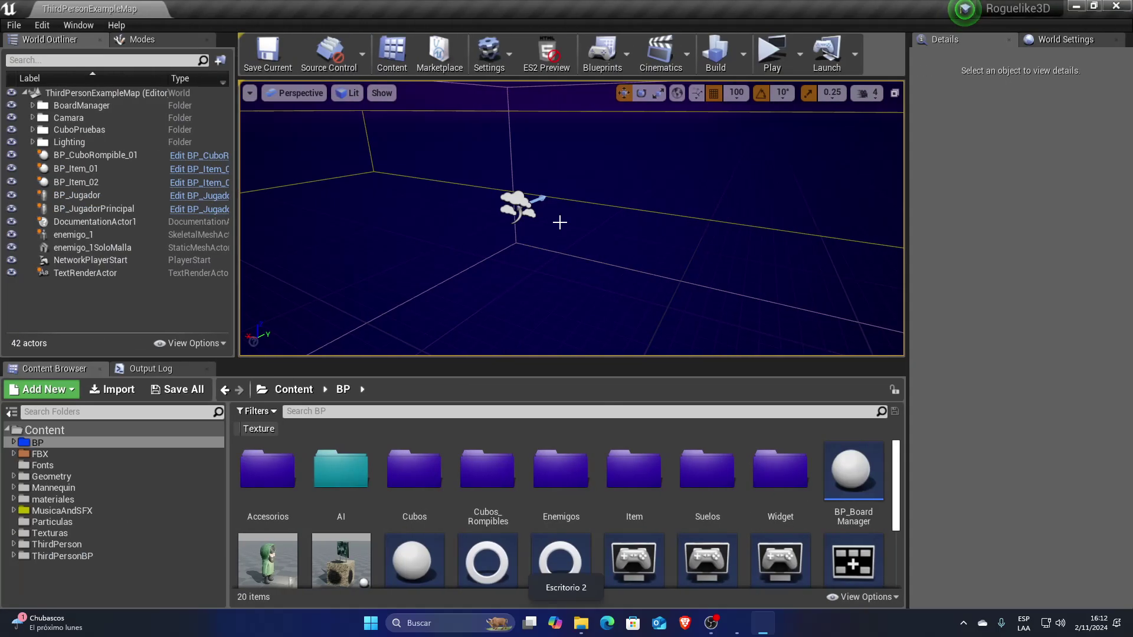
pyautogui.press('ctrl+super+Right')
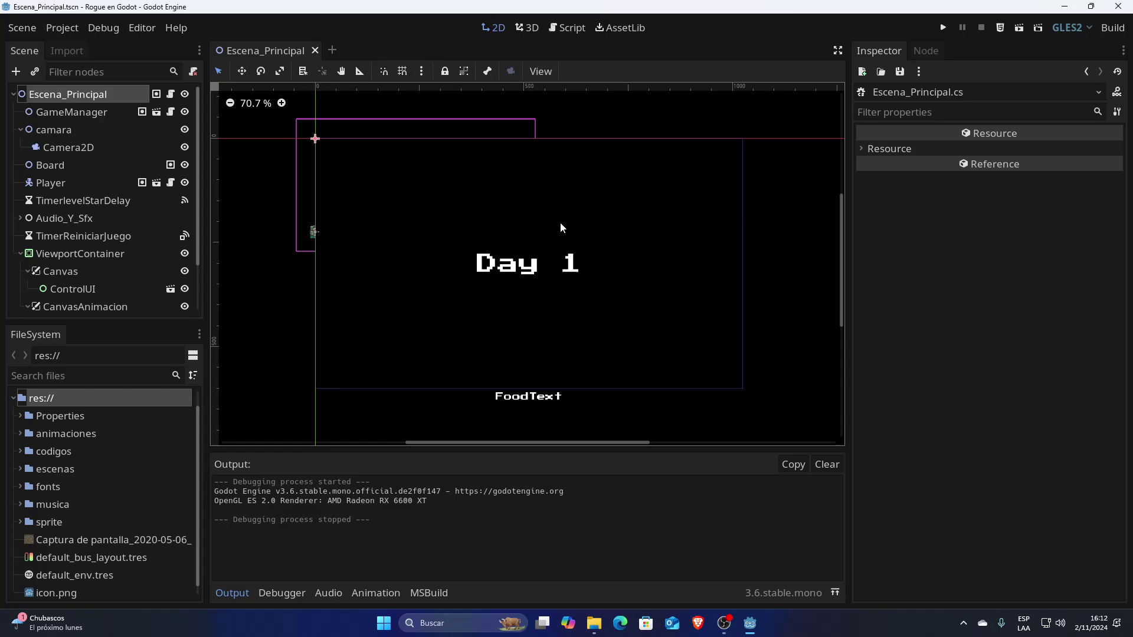
pyautogui.press('ctrl+super+Right')
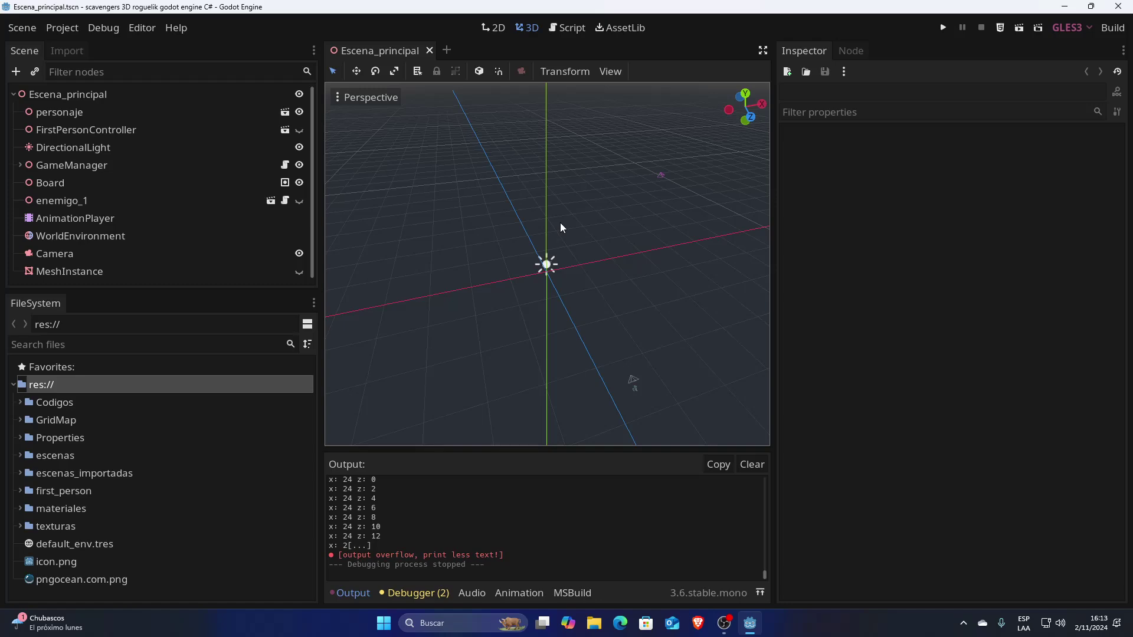
# - In Unreal, look around the level and enlarge the Content Browser by one row
pyautogui.press('ctrl+super+Left')
pyautogui.press('ctrl+super+Left')
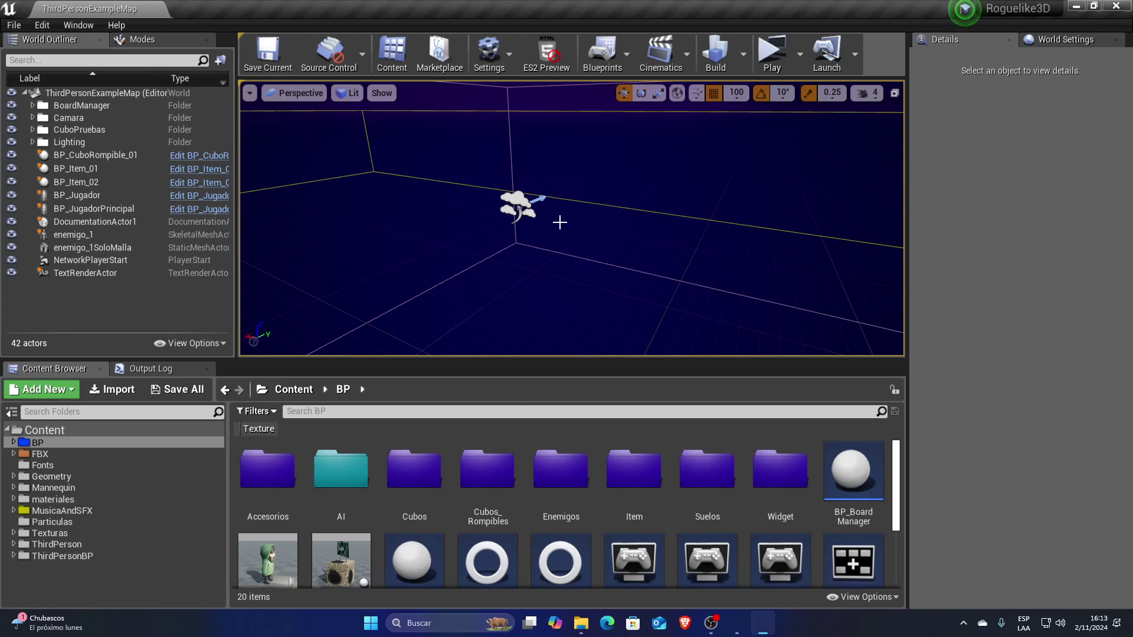
pyautogui.moveTo(559, 222); pyautogui.dragTo(601, 203, button='right')
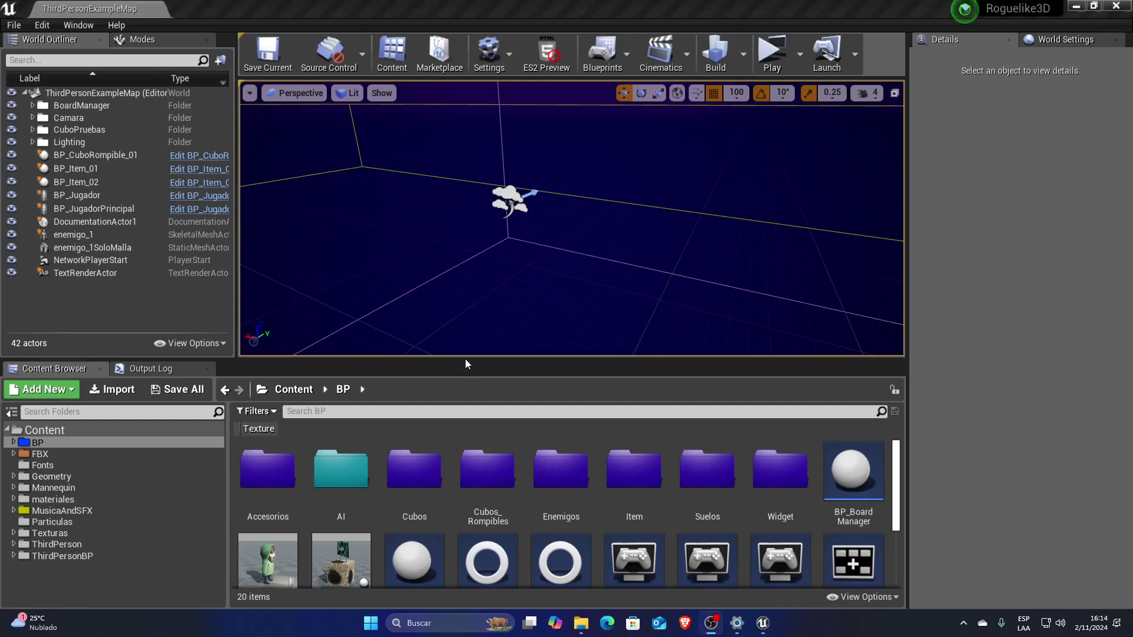
pyautogui.moveTo(468, 361)
pyautogui.mouseDown()
pyautogui.moveTo(494, 256)
pyautogui.moveTo(492, 297)
pyautogui.mouseUp()
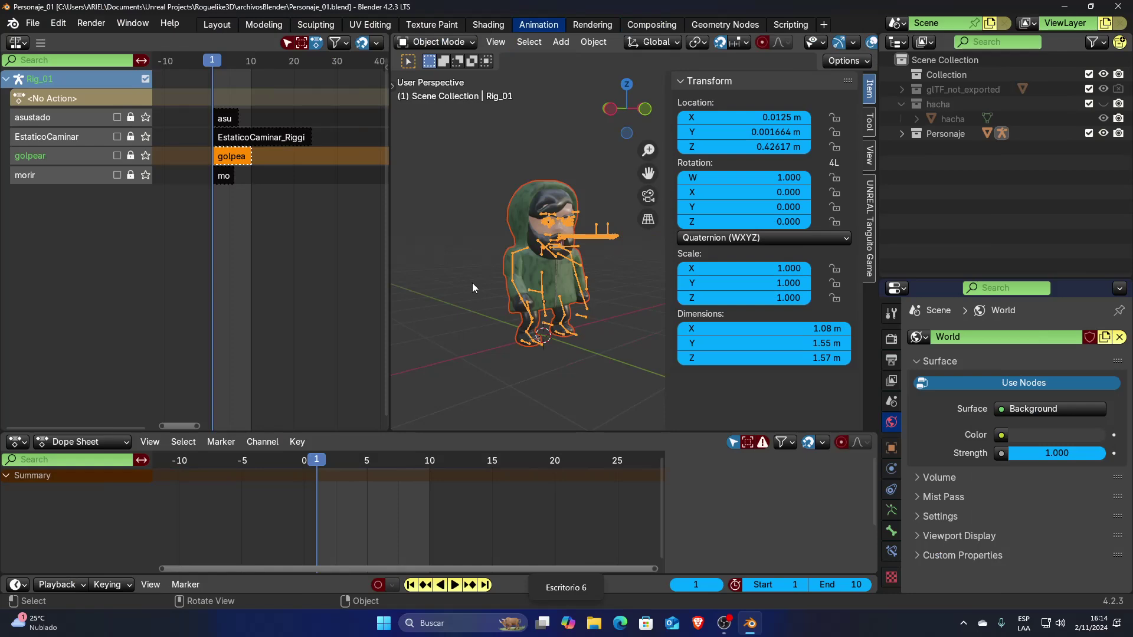
# - Select the asustado, EstaticoCaminar, golpear and morir strips in the Nonlinear Animation editor
pyautogui.moveTo(520, 279); pyautogui.dragTo(522, 354, button='middle')
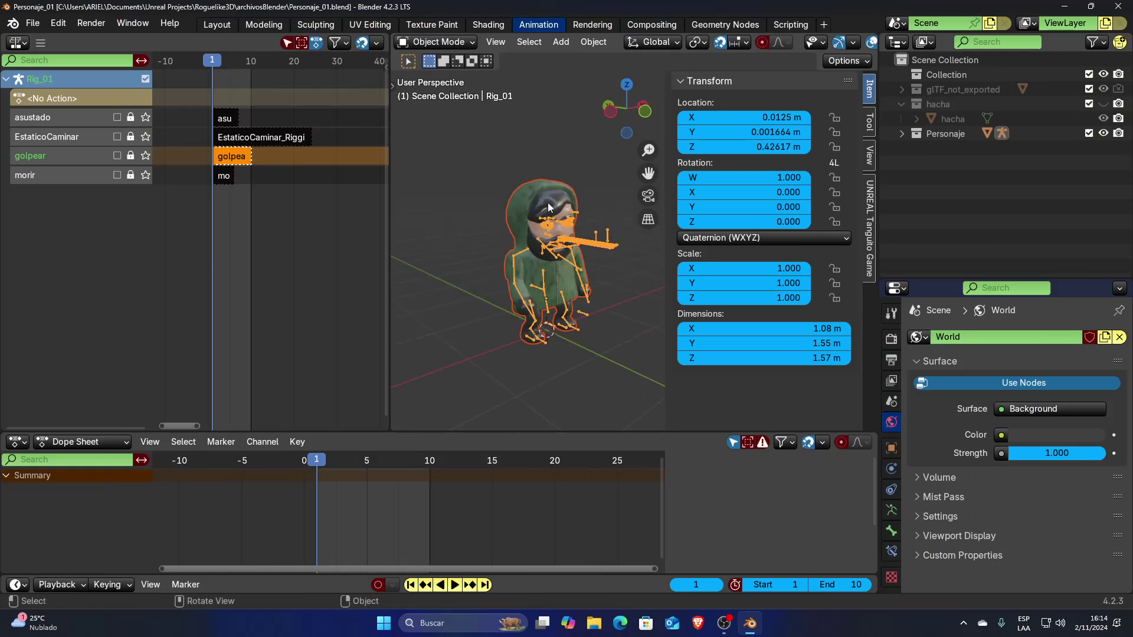
pyautogui.scroll(1, 577, 298)
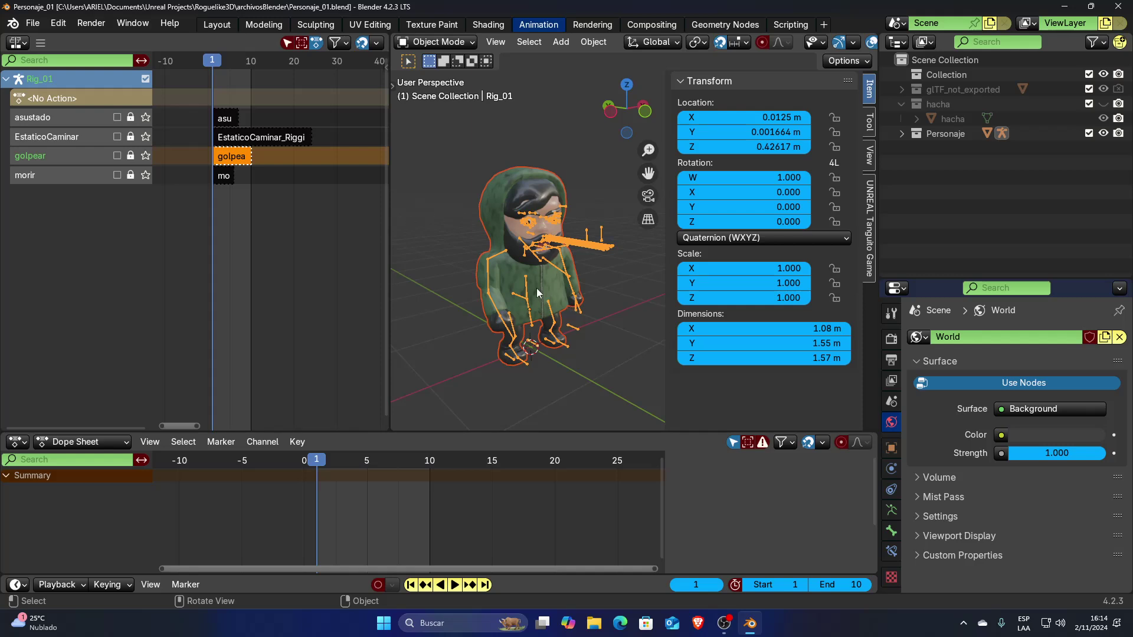
pyautogui.click(225, 117)
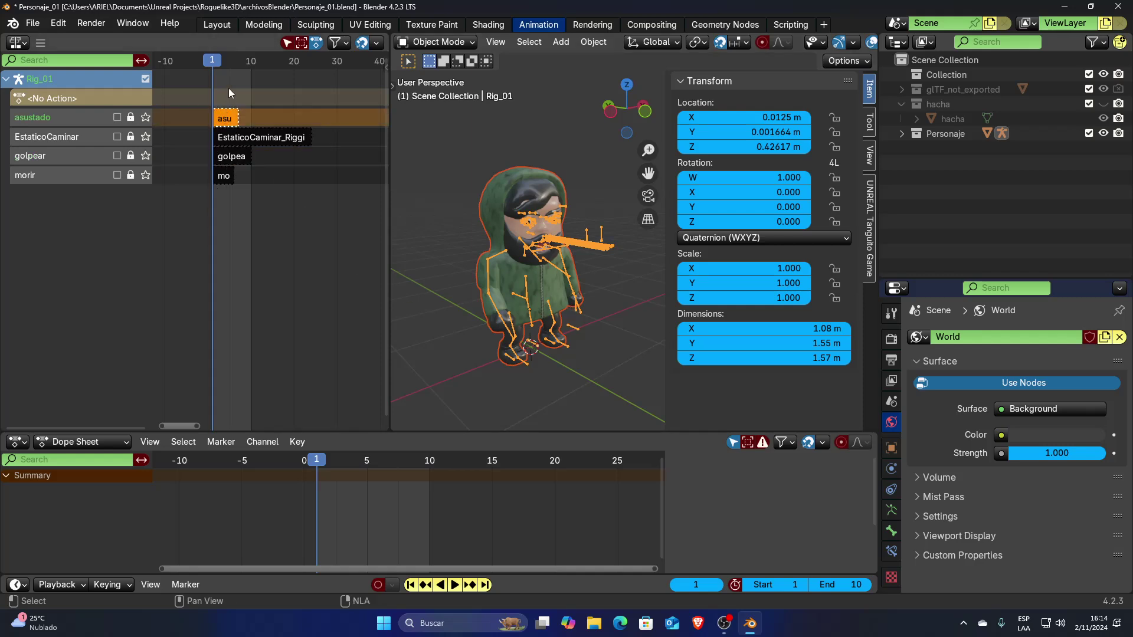
pyautogui.click(250, 136)
pyautogui.click(230, 156)
pyautogui.click(225, 176)
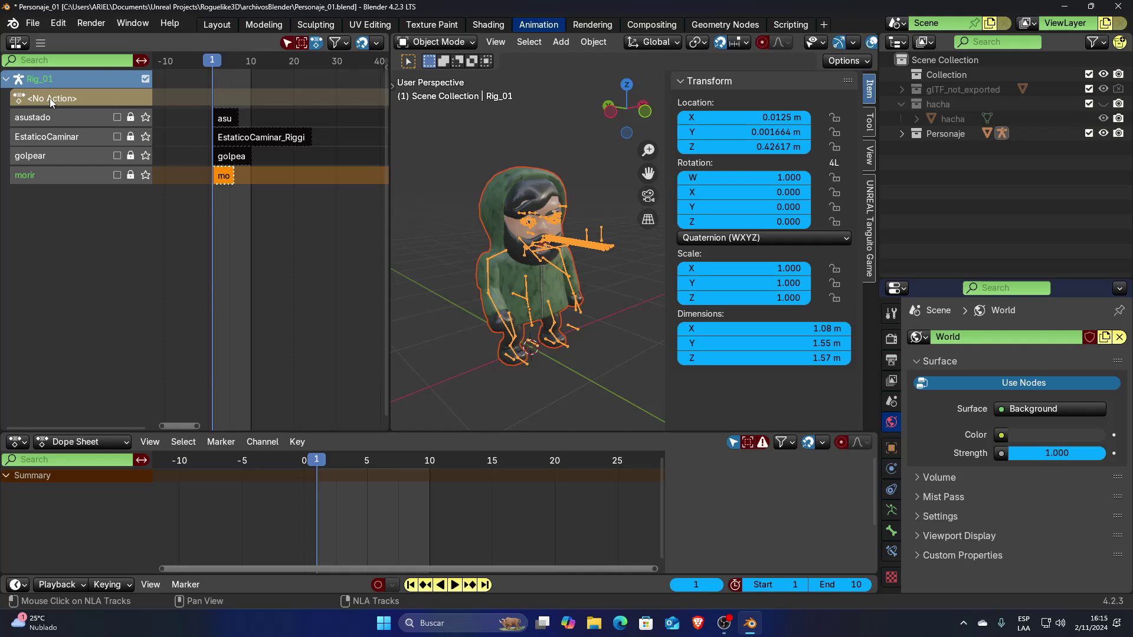
pyautogui.click(18, 43)
pyautogui.click(220, 151)
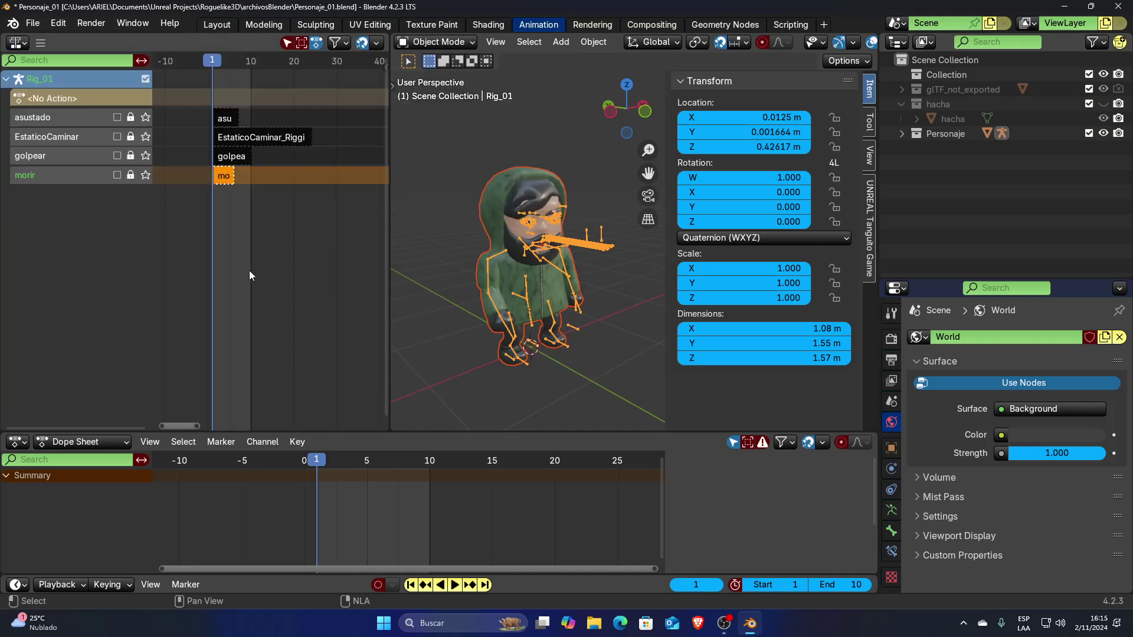
# - Preview playback, switch off golpear, switch on EstaticoCaminar, and scrub to frame 4
pyautogui.click(226, 118)
pyautogui.click(236, 140)
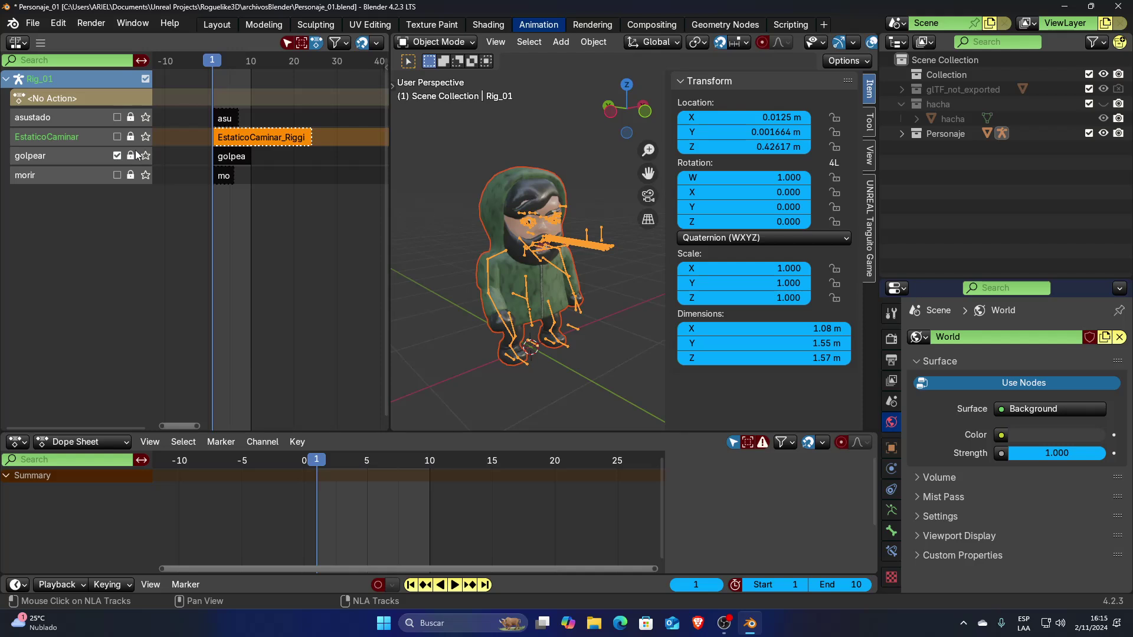
pyautogui.press('space')
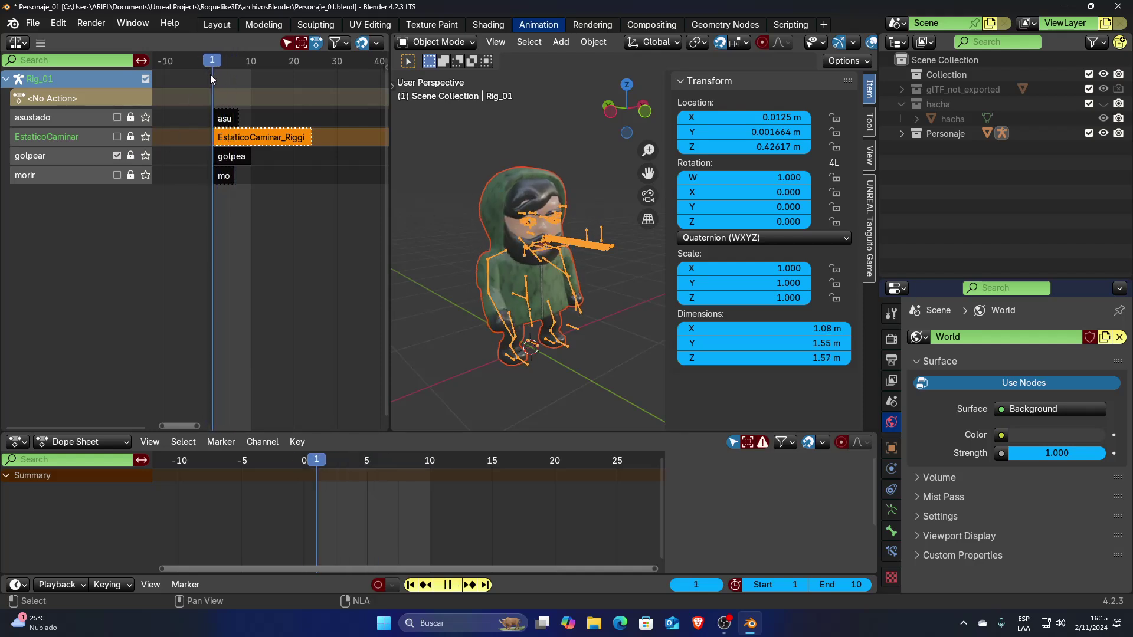
pyautogui.click(117, 156)
pyautogui.press('Escape')
pyautogui.click(119, 136)
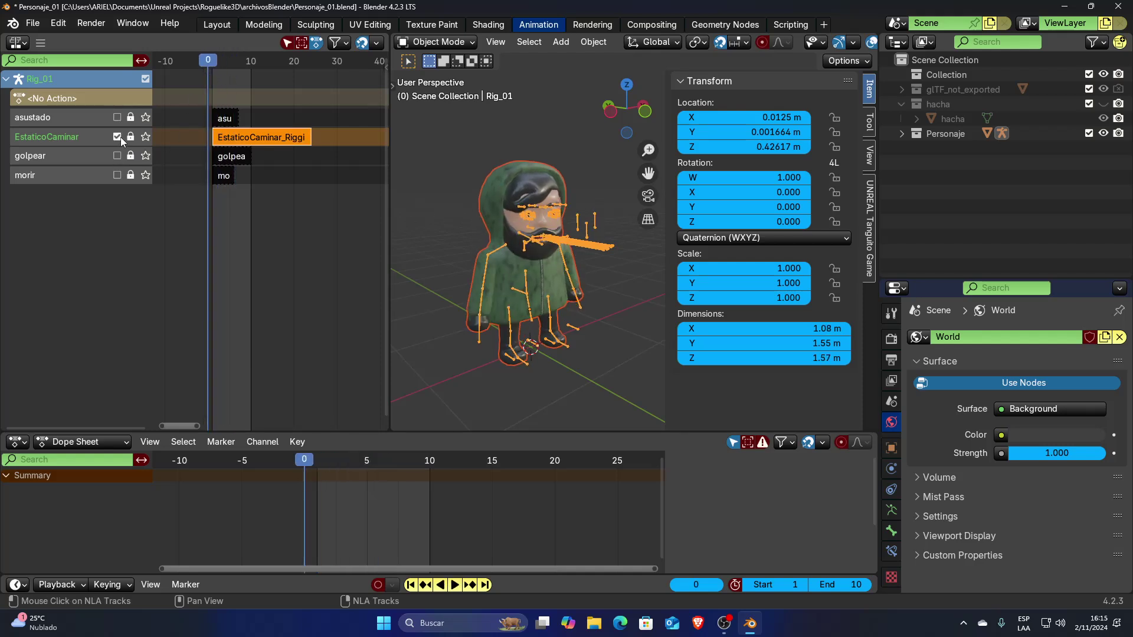
pyautogui.moveTo(219, 62); pyautogui.dragTo(225, 65)
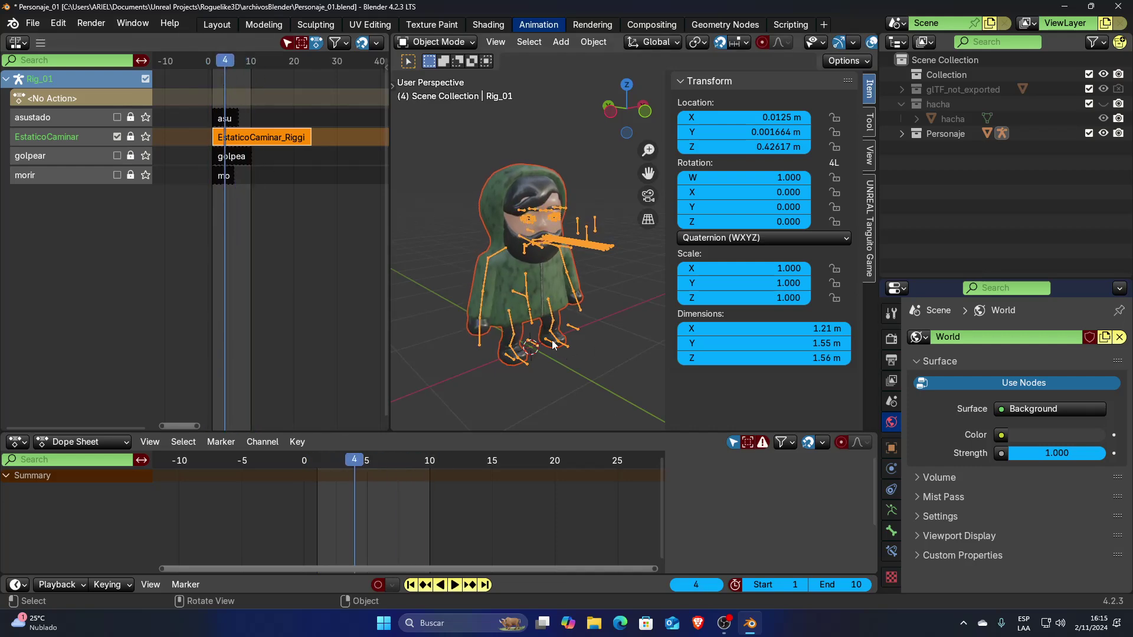
pyautogui.press('q')
pyautogui.press('q')
# - Set the FBX export to selected objects only, Face smoothing, and NLA Strips off
pyautogui.click(495, 233)
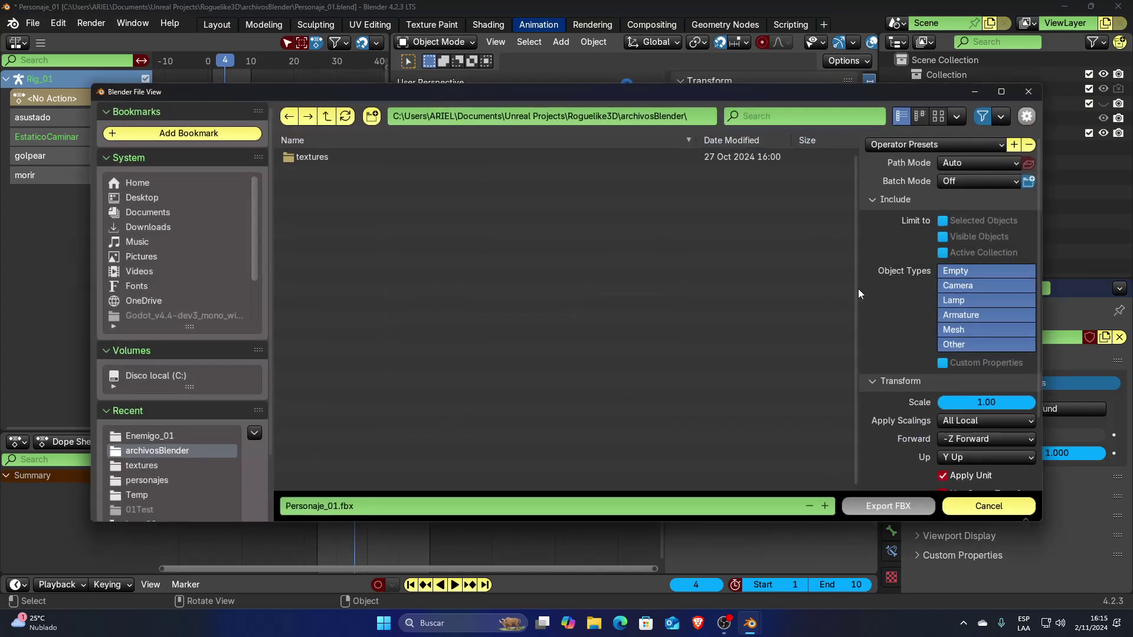
pyautogui.click(951, 223)
pyautogui.scroll(-3, 931, 293)
pyautogui.click(873, 444)
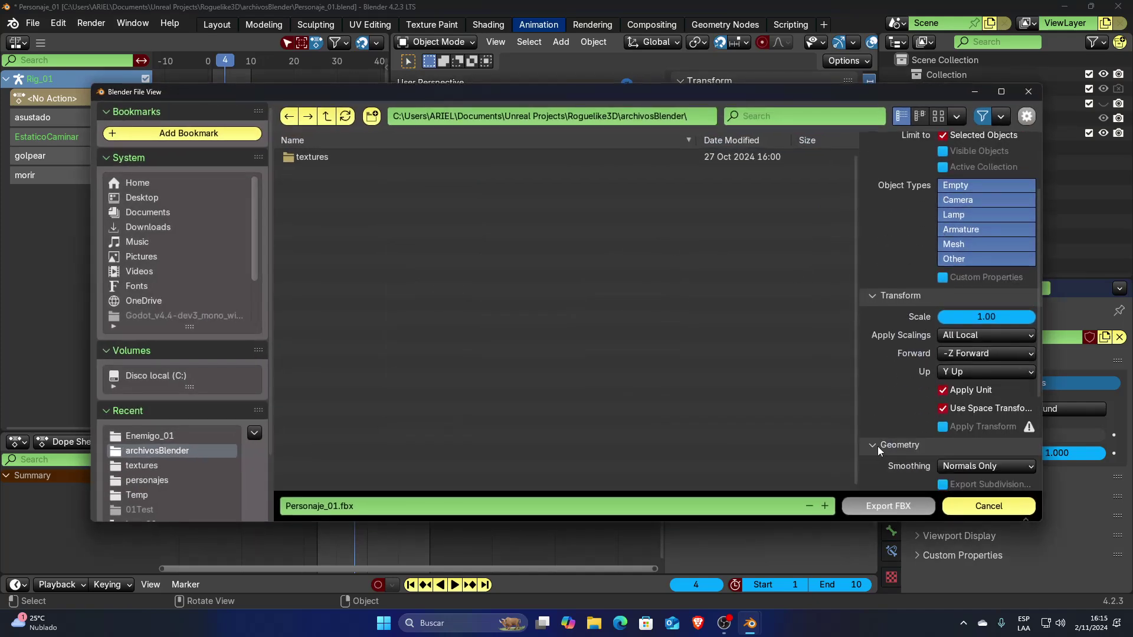
pyautogui.scroll(-4, 876, 446)
pyautogui.click(973, 346)
pyautogui.click(954, 377)
pyautogui.scroll(-1, 954, 382)
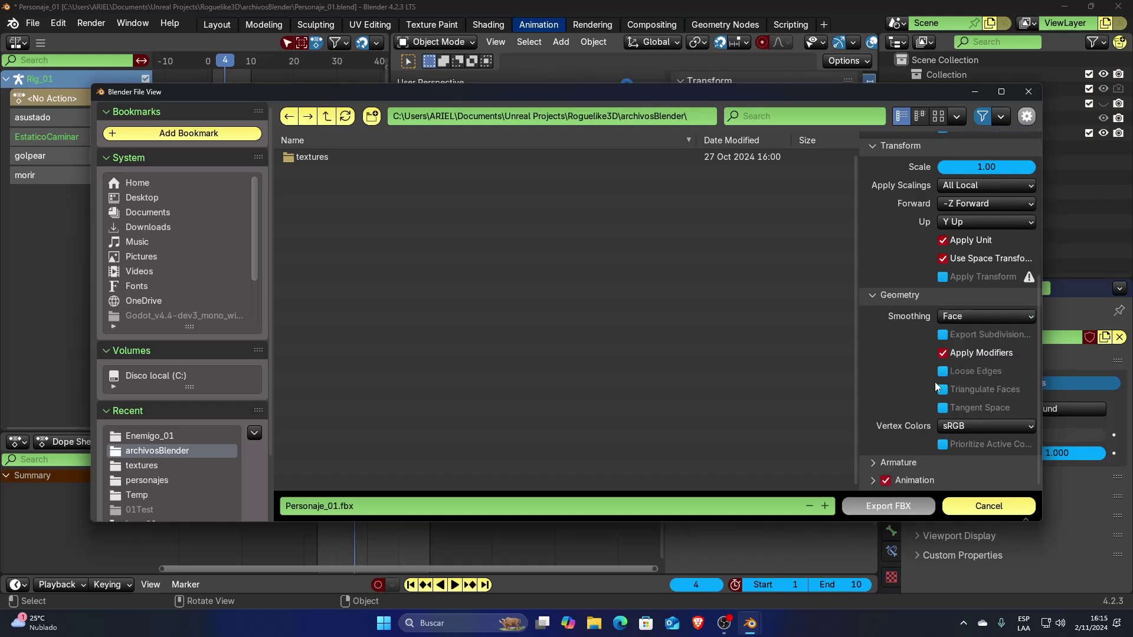
pyautogui.click(872, 477)
pyautogui.scroll(-3, 895, 407)
pyautogui.scroll(-1, 894, 407)
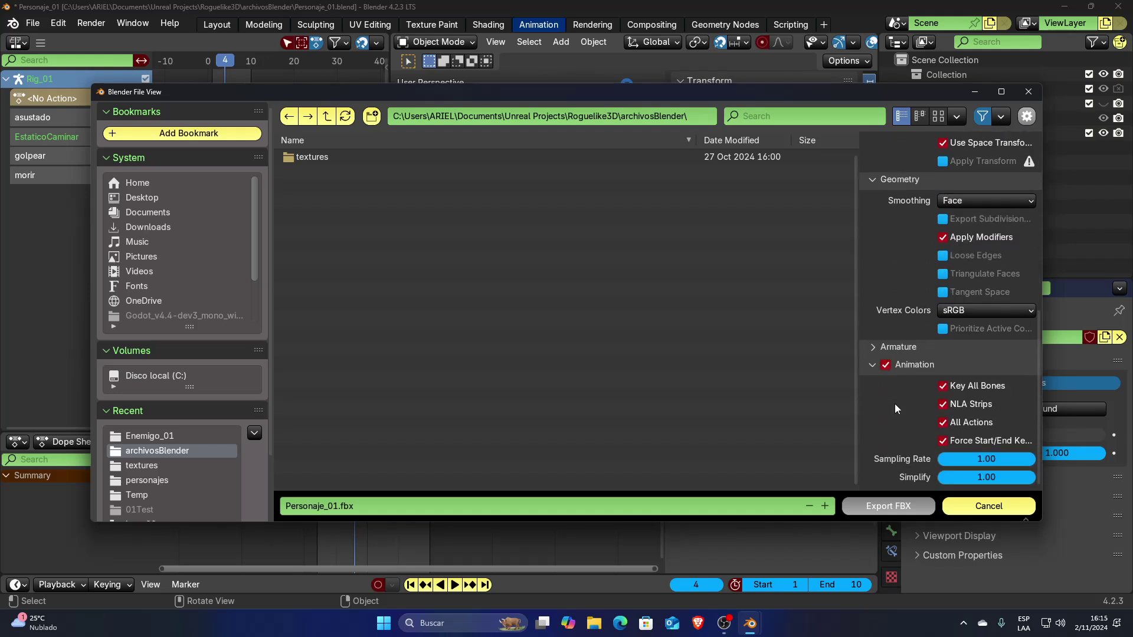
pyautogui.click(943, 405)
# - Review the armature export options, keep NLA Strips off, and close the FBX export window
pyautogui.moveTo(531, 94); pyautogui.dragTo(571, 87)
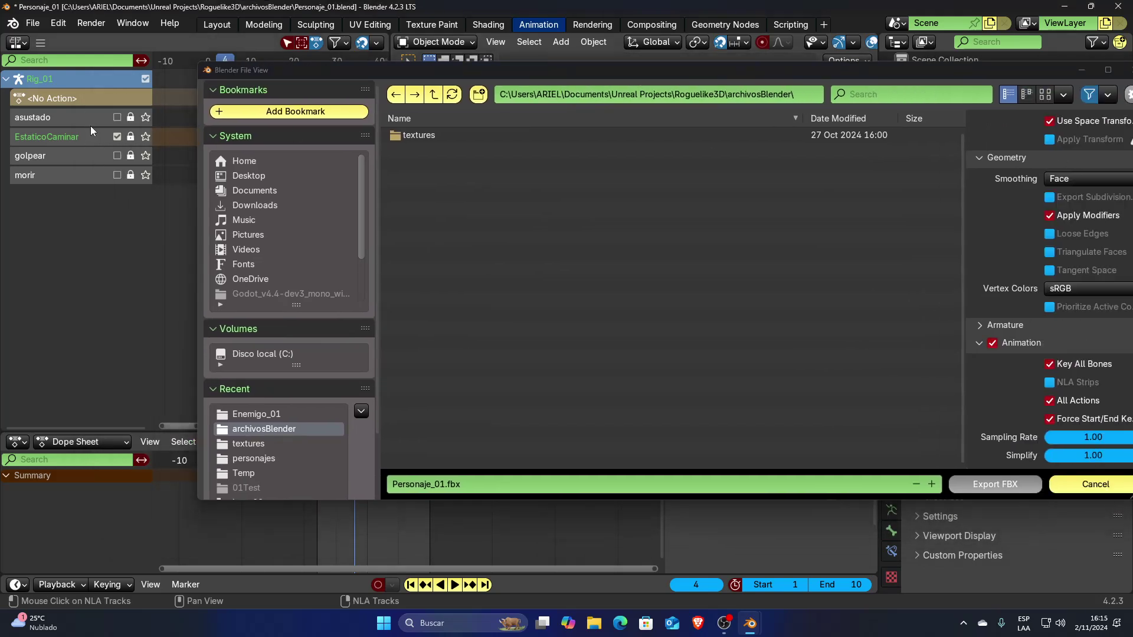
pyautogui.moveTo(650, 71); pyautogui.dragTo(481, 65)
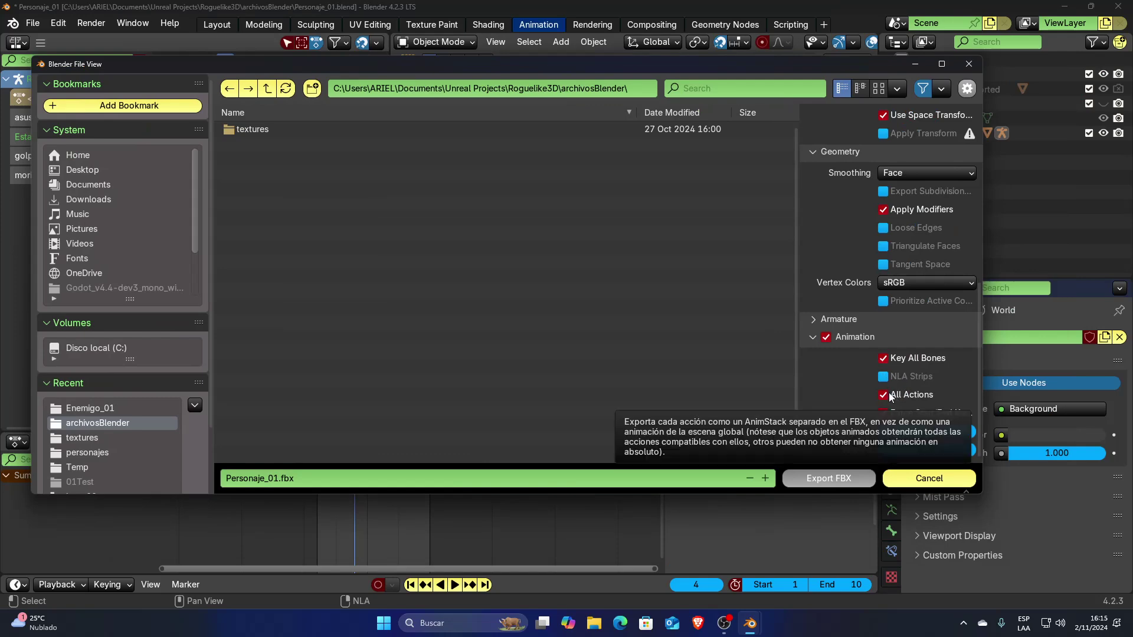
pyautogui.click(883, 376)
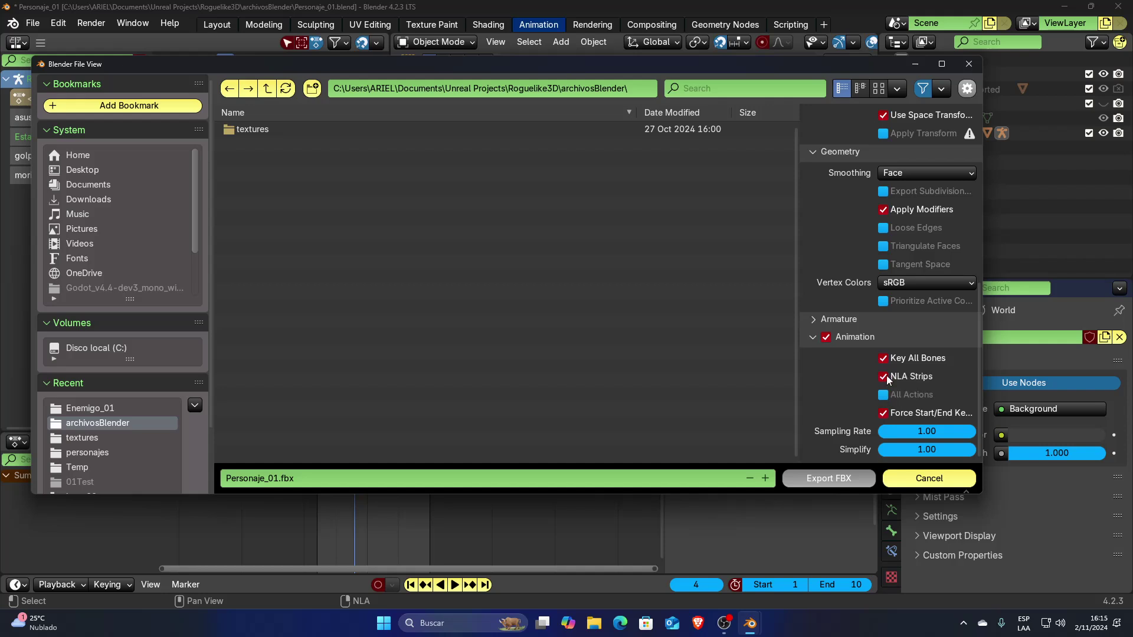
pyautogui.click(884, 381)
pyautogui.scroll(5, 897, 330)
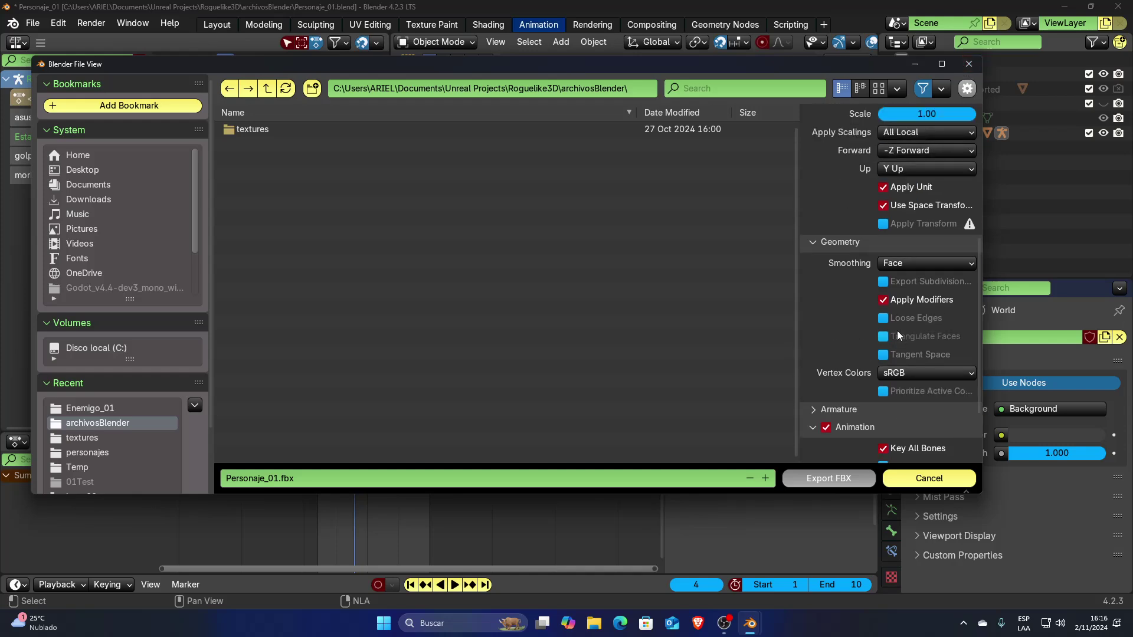
pyautogui.scroll(-2, 898, 330)
pyautogui.click(820, 348)
pyautogui.scroll(-4, 848, 305)
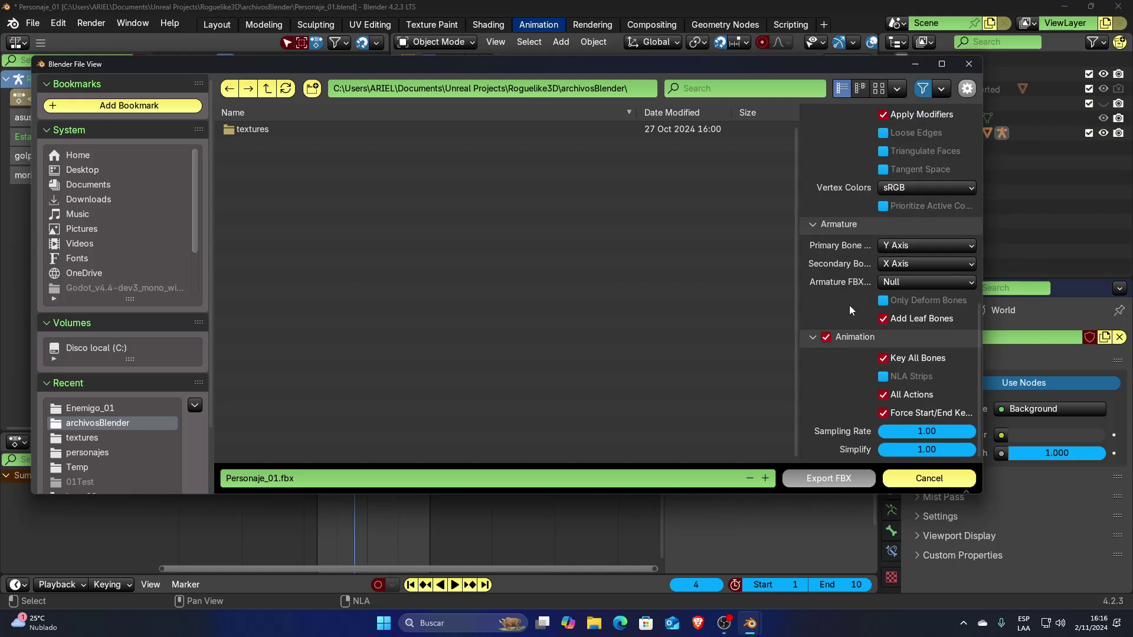
pyautogui.moveTo(798, 295); pyautogui.dragTo(664, 277)
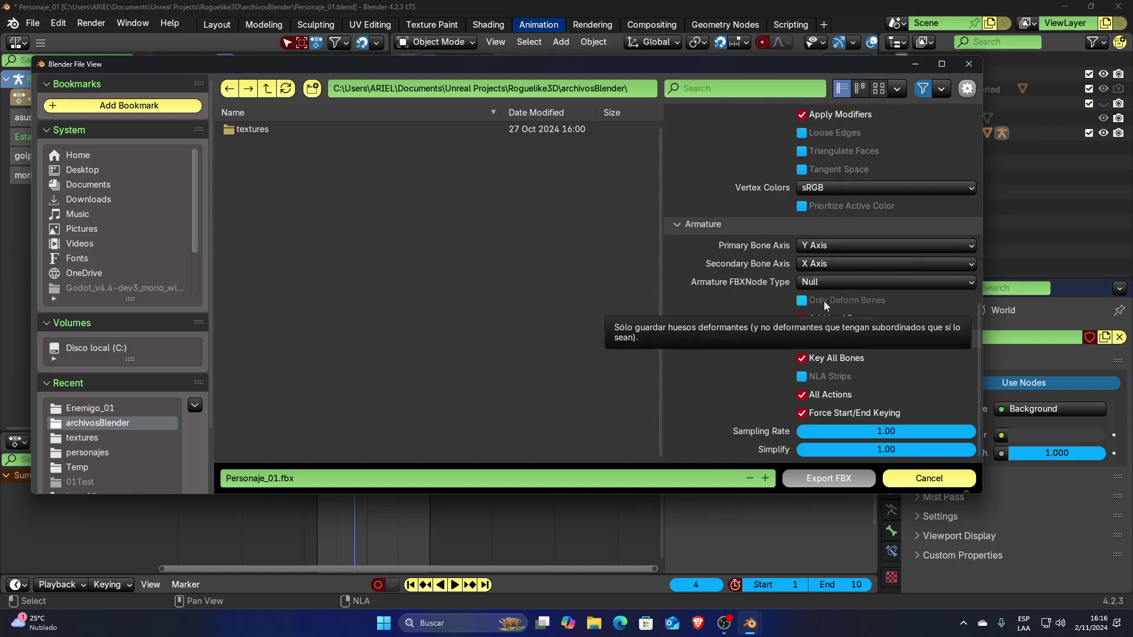
pyautogui.click(912, 65)
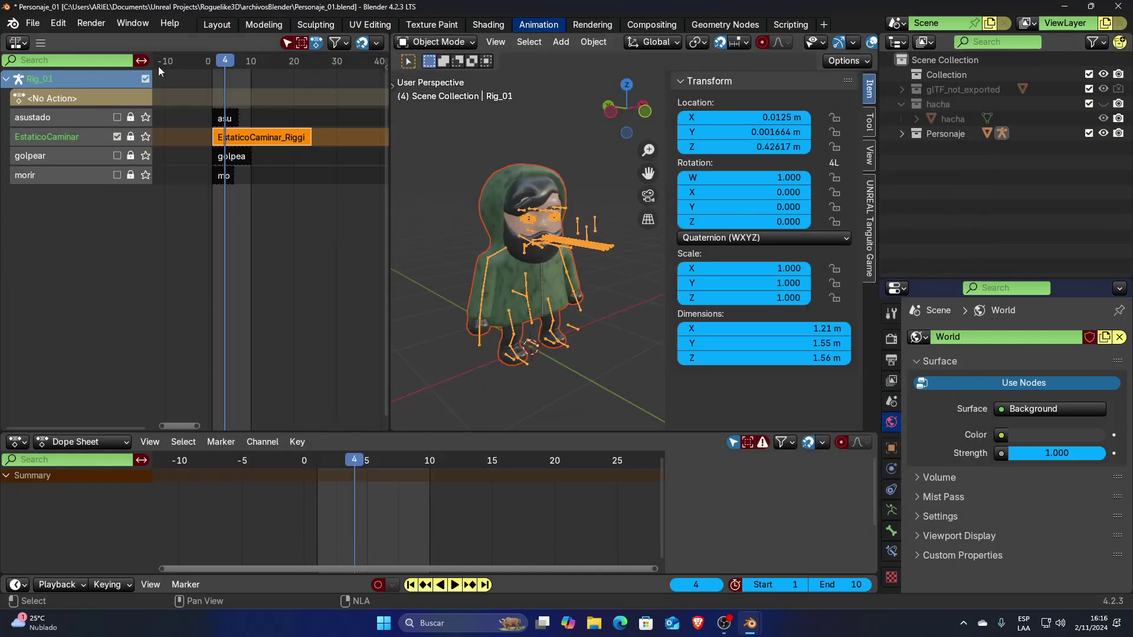
# - Undo the last edit to Personaje_01 from the Edit menu, then bring up the File menu
pyautogui.click(57, 24)
pyautogui.click(80, 39)
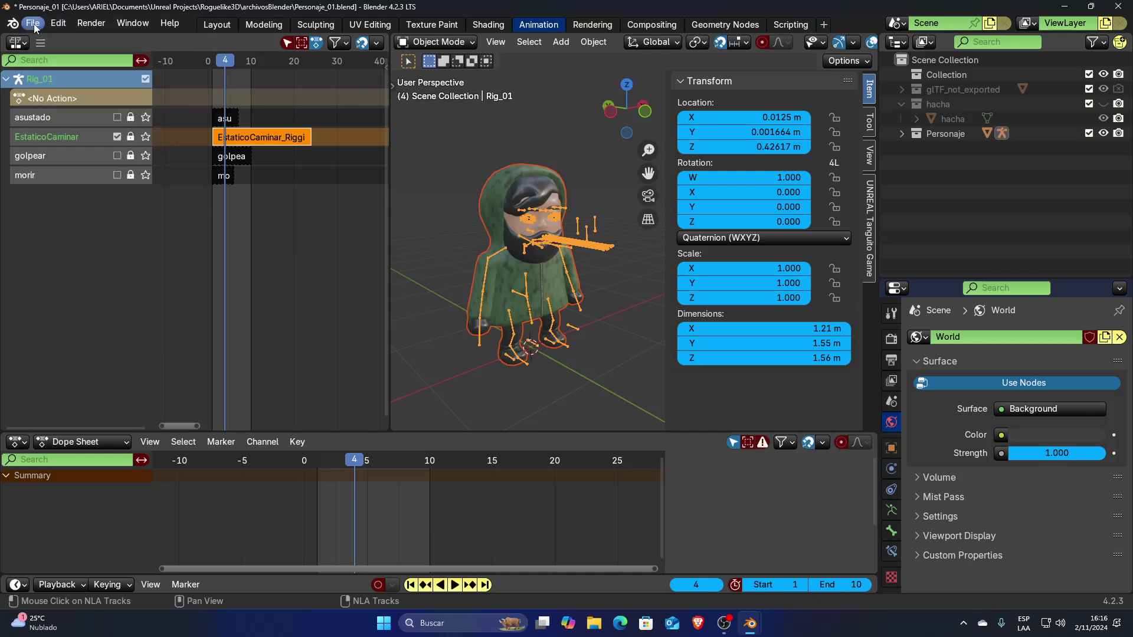
pyautogui.click(32, 24)
# - Open enemigo_2.blend from the recent files, discarding Personaje_01's unsaved changes
pyautogui.moveTo(150, 105)
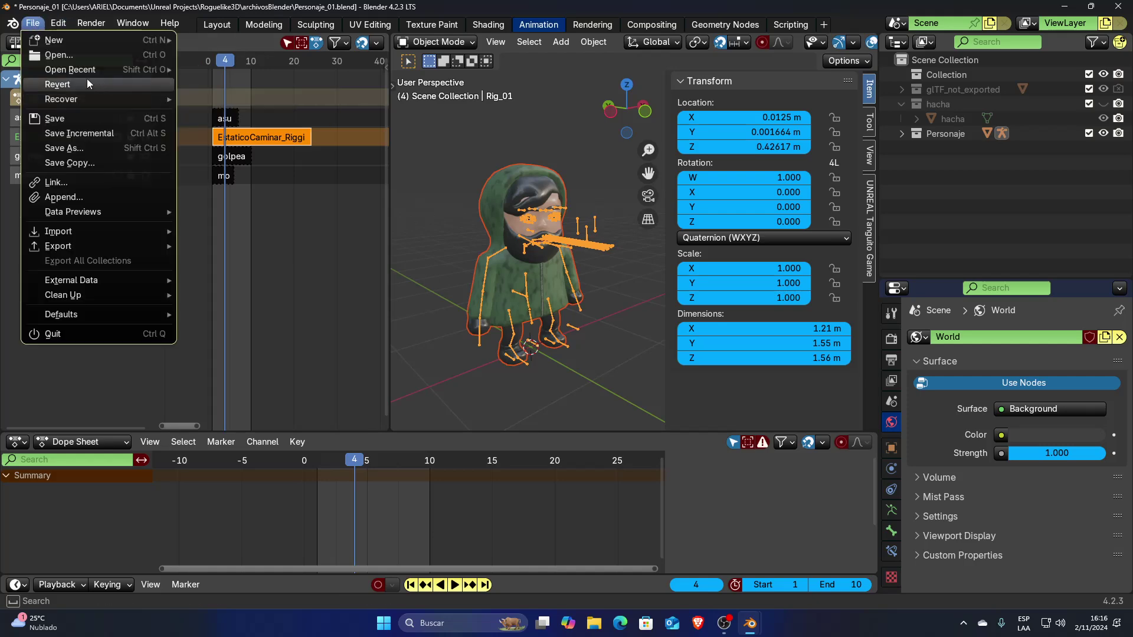
pyautogui.moveTo(90, 71)
pyautogui.click(269, 98)
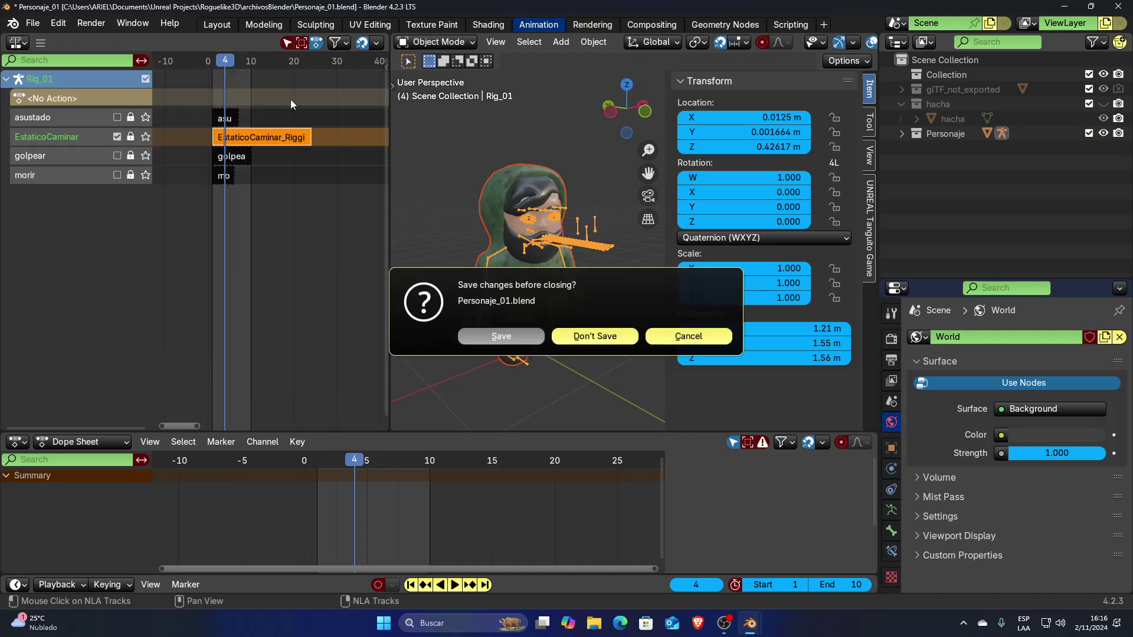
pyautogui.click(608, 334)
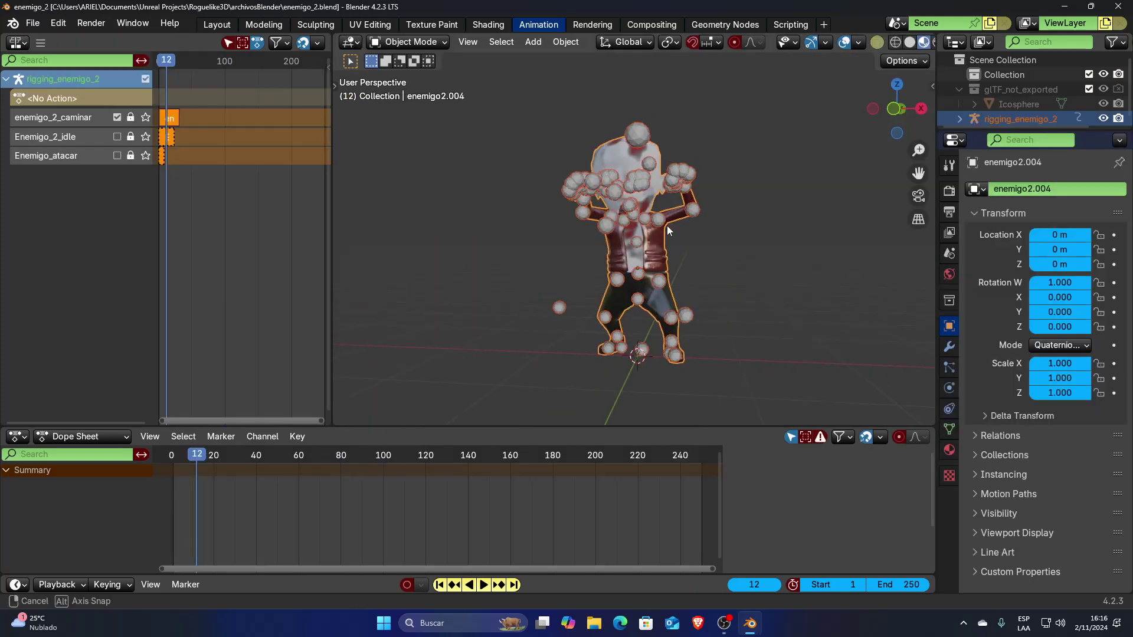
pyautogui.scroll(-1, 637, 232)
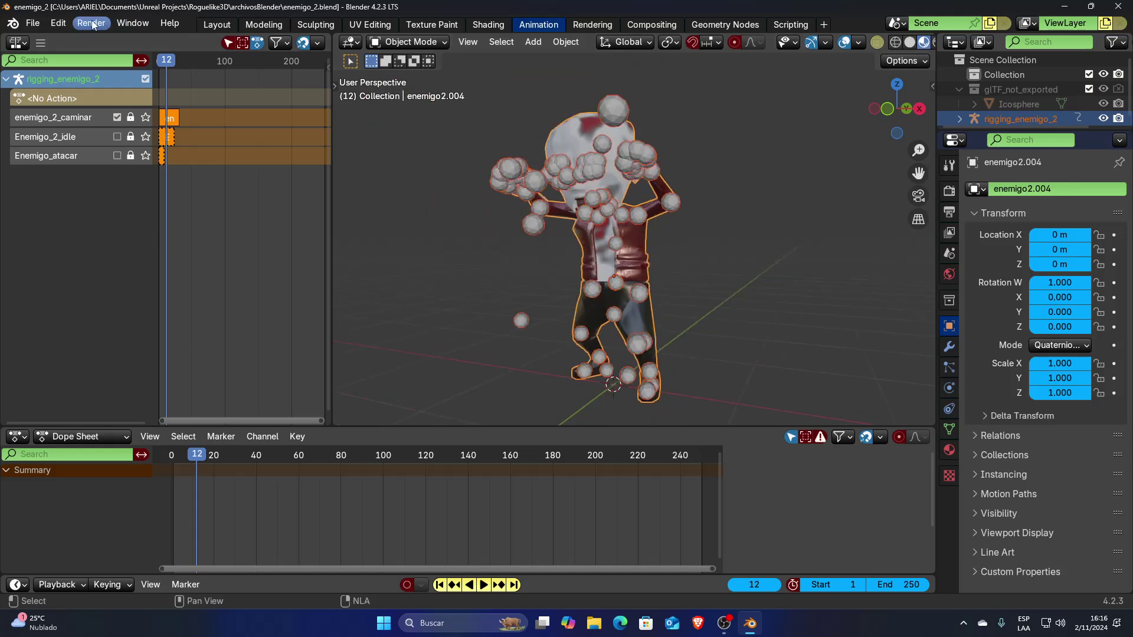
pyautogui.click(33, 23)
pyautogui.moveTo(85, 70)
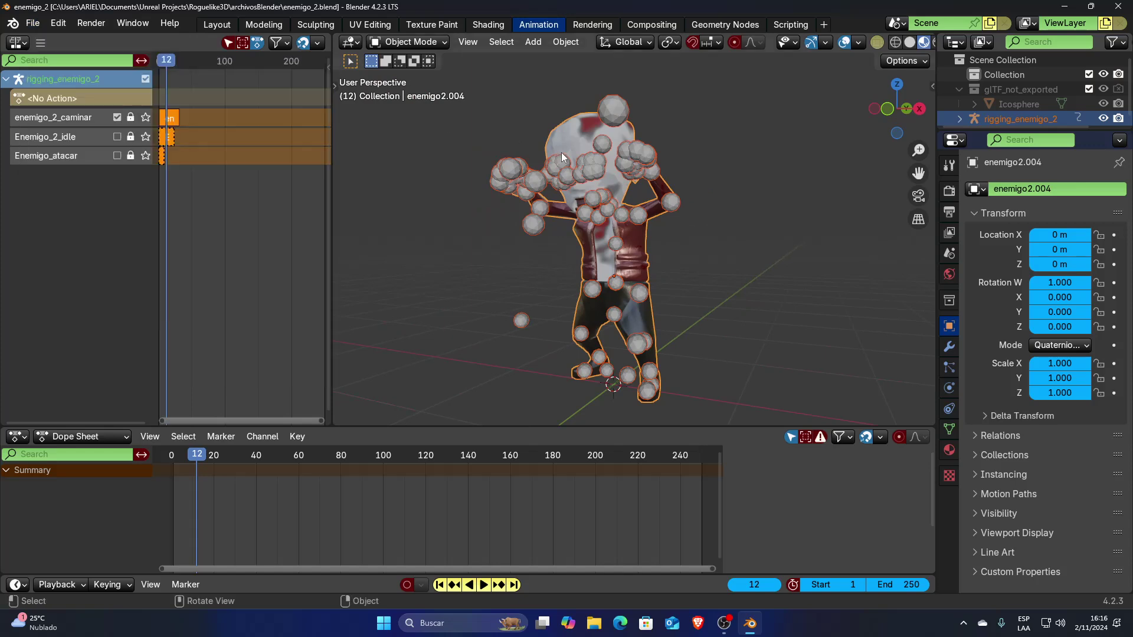
# - Put the enemy armature into Edit Mode, inspect the hand and torso, then switch to the Godot desktop
pyautogui.press('Tab')
pyautogui.press('Tab')
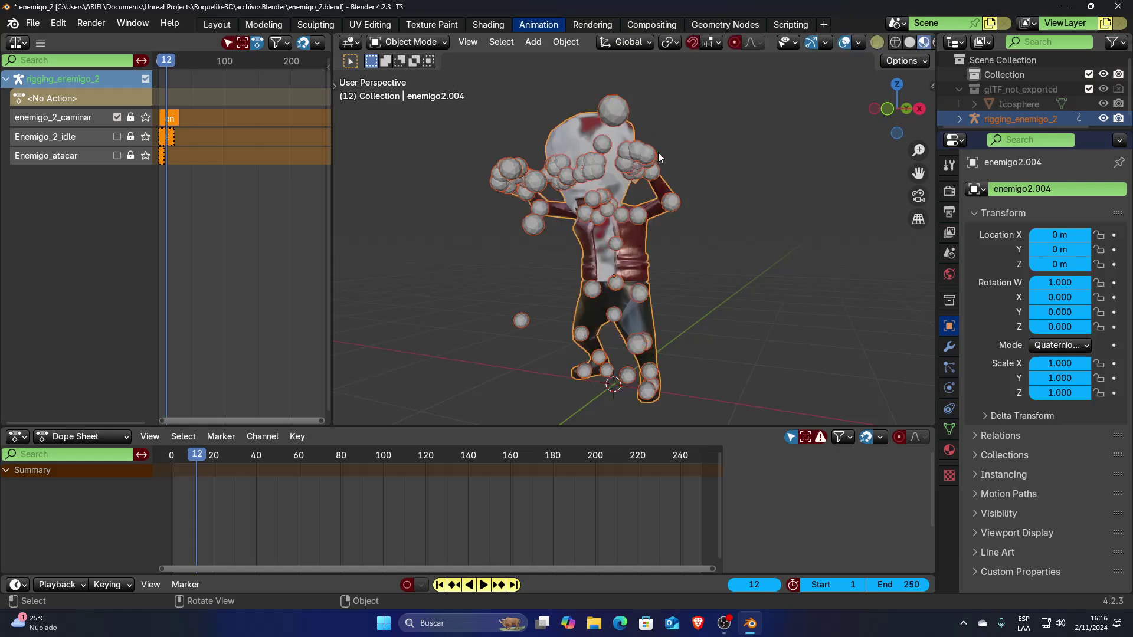
pyautogui.click(658, 158)
pyautogui.press('Tab')
pyautogui.scroll(6, 697, 159)
pyautogui.moveTo(697, 159)
pyautogui.keyDown('shift'); pyautogui.mouseDown(button='middle')
pyautogui.moveTo(589, 214)
pyautogui.moveTo(577, 207)
pyautogui.mouseUp(button='middle'); pyautogui.keyUp('shift')
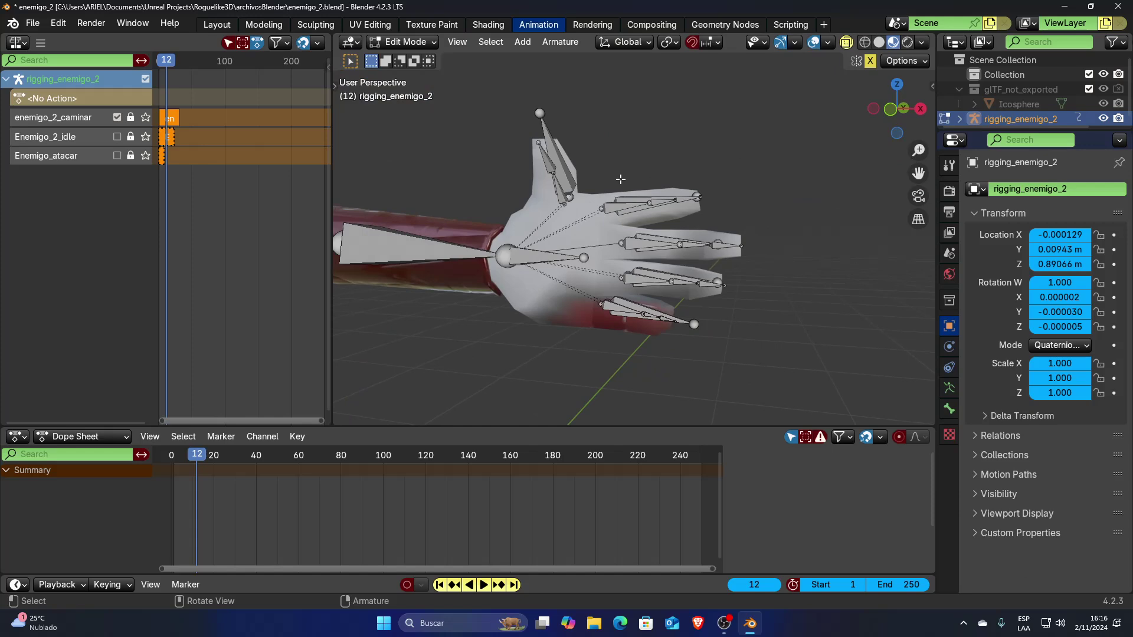
pyautogui.scroll(-5, 583, 179)
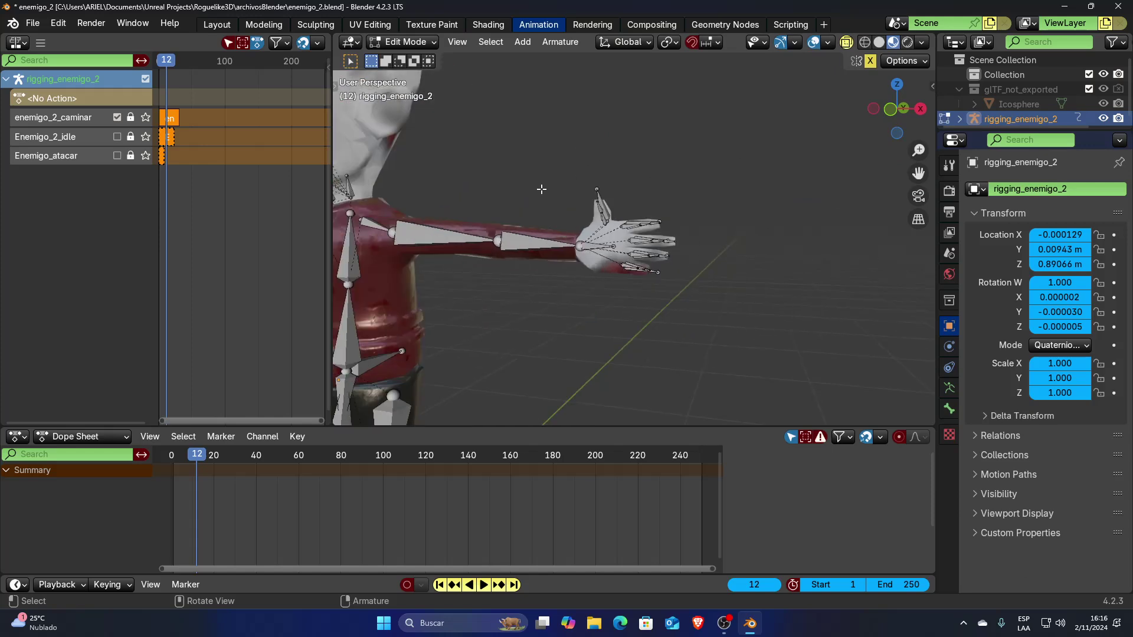
pyautogui.keyDown('shift'); pyautogui.moveTo(542, 189); pyautogui.dragTo(604, 201, button='middle'); pyautogui.keyUp('shift')
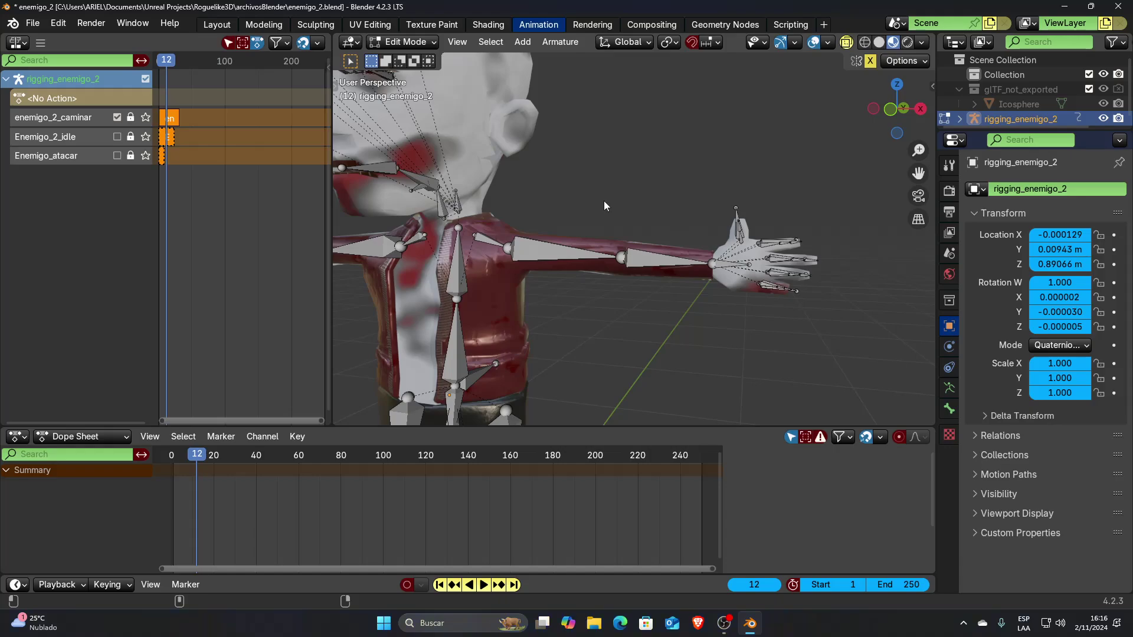
pyautogui.press('ctrl+super+Left')
pyautogui.press('ctrl+super+Left')
pyautogui.press('ctrl+super+Left')
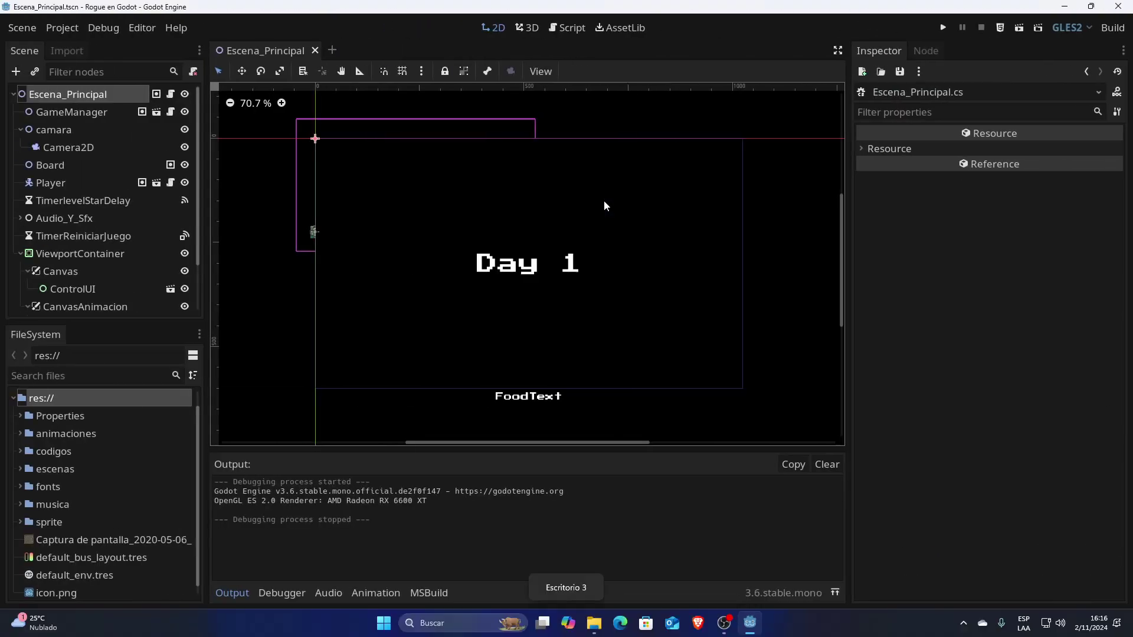
pyautogui.press('ctrl+super+Left')
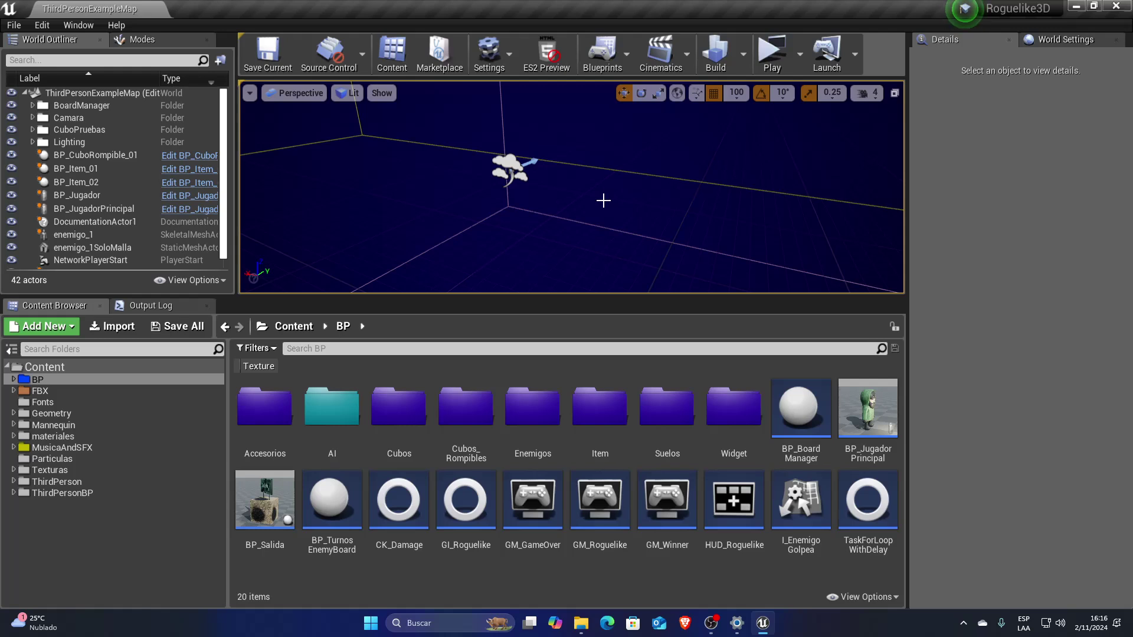
# - Switch desktops from Godot back to the Blender desktop with the enemy rig
pyautogui.press('ctrl+super+Right')
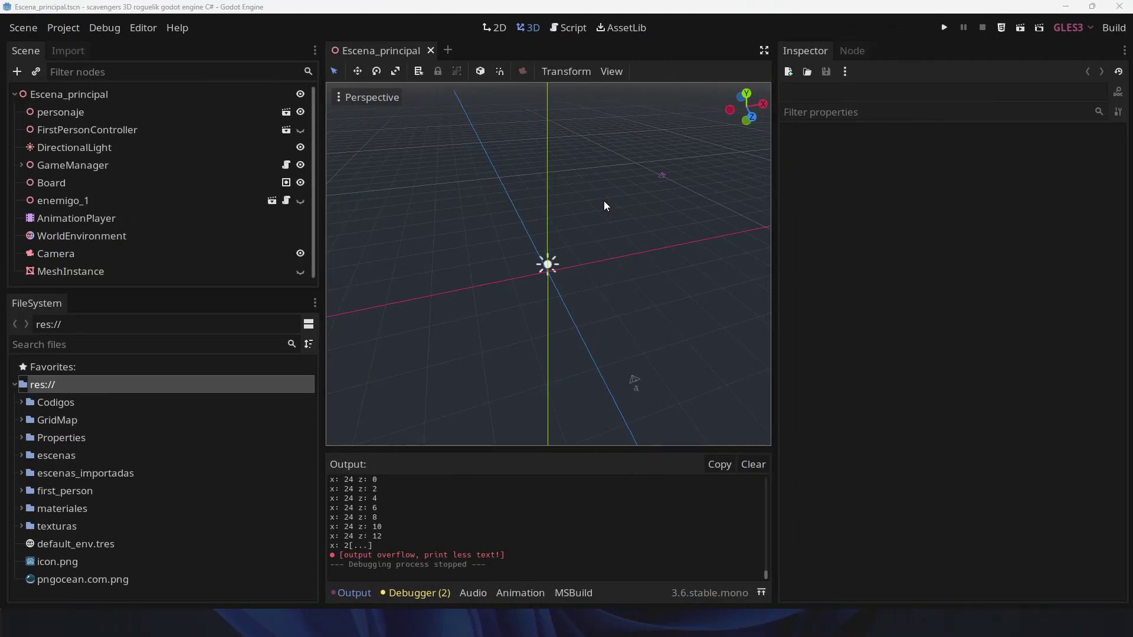
pyautogui.press('ctrl+super+Right')
pyautogui.press('ctrl+super+Right')
pyautogui.press('ctrl+super+Right')
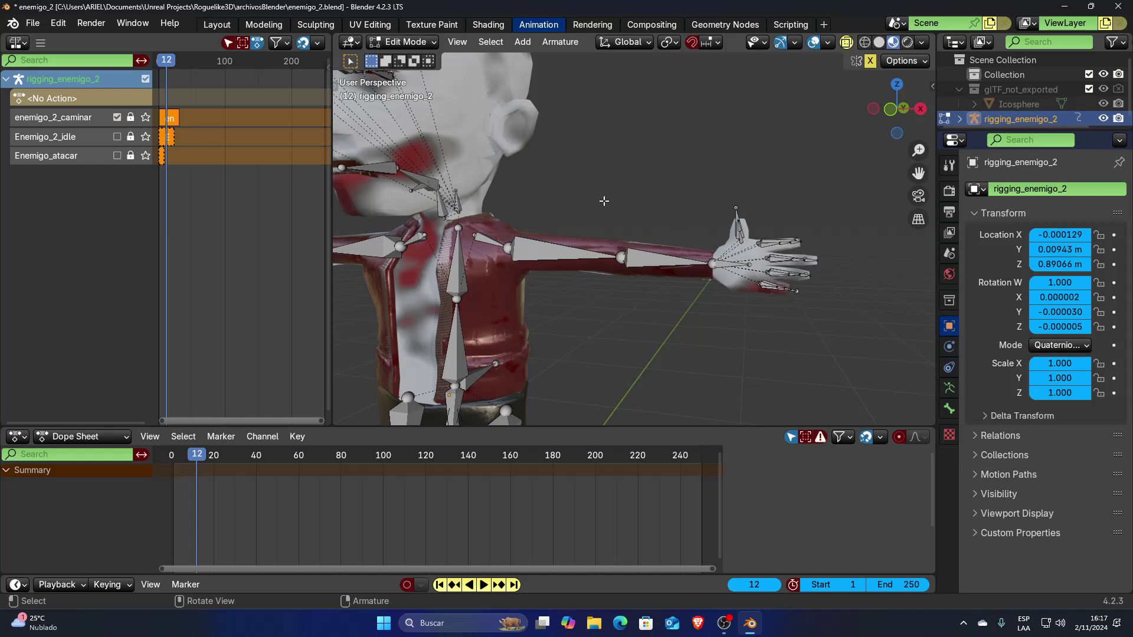
# - Select all the rig's bones from a frontal view and turn on the Statistics overlay
pyautogui.scroll(-2, 728, 171)
pyautogui.scroll(-1, 717, 177)
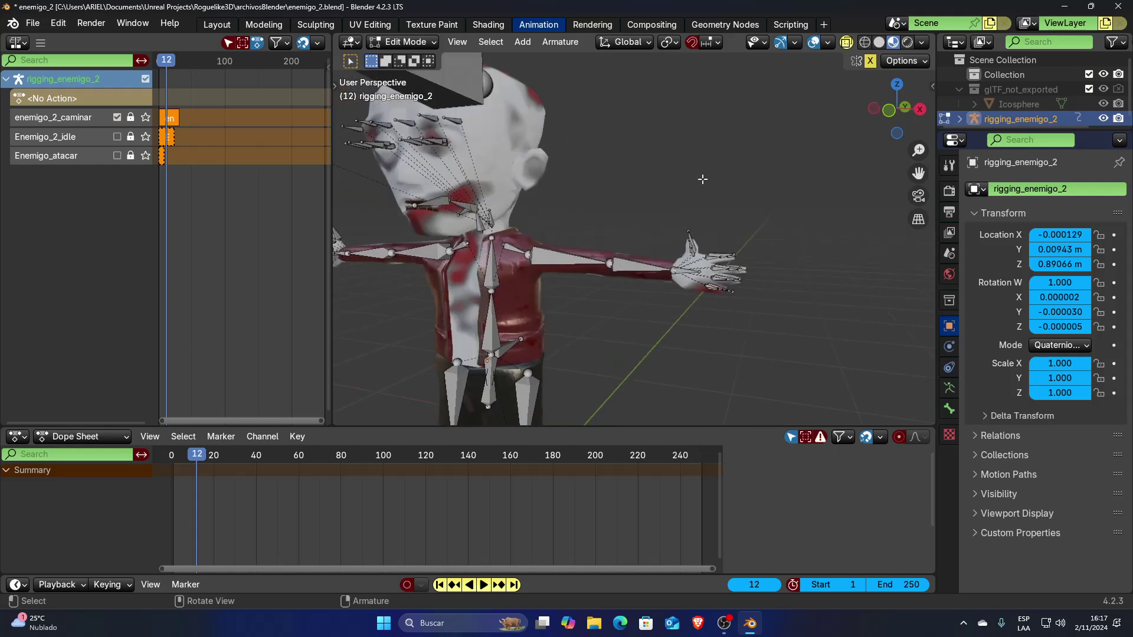
pyautogui.scroll(1, 705, 225)
pyautogui.scroll(1, 710, 280)
pyautogui.scroll(-1, 708, 277)
pyautogui.scroll(-2, 686, 267)
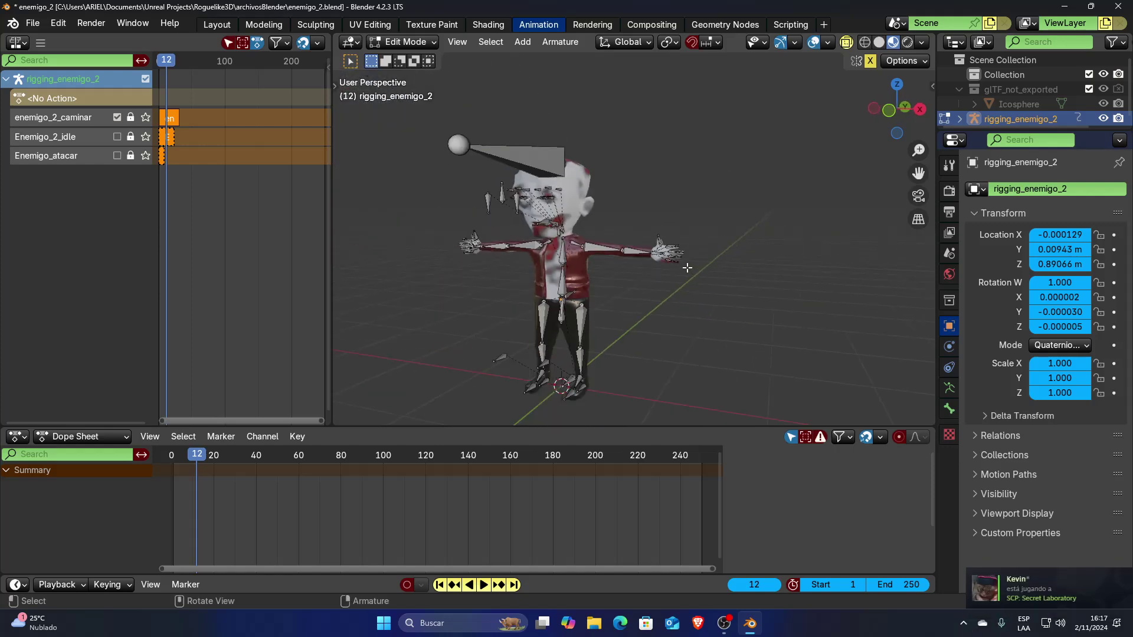
pyautogui.moveTo(686, 267); pyautogui.dragTo(662, 260, button='middle')
pyautogui.moveTo(758, 387); pyautogui.dragTo(457, 153)
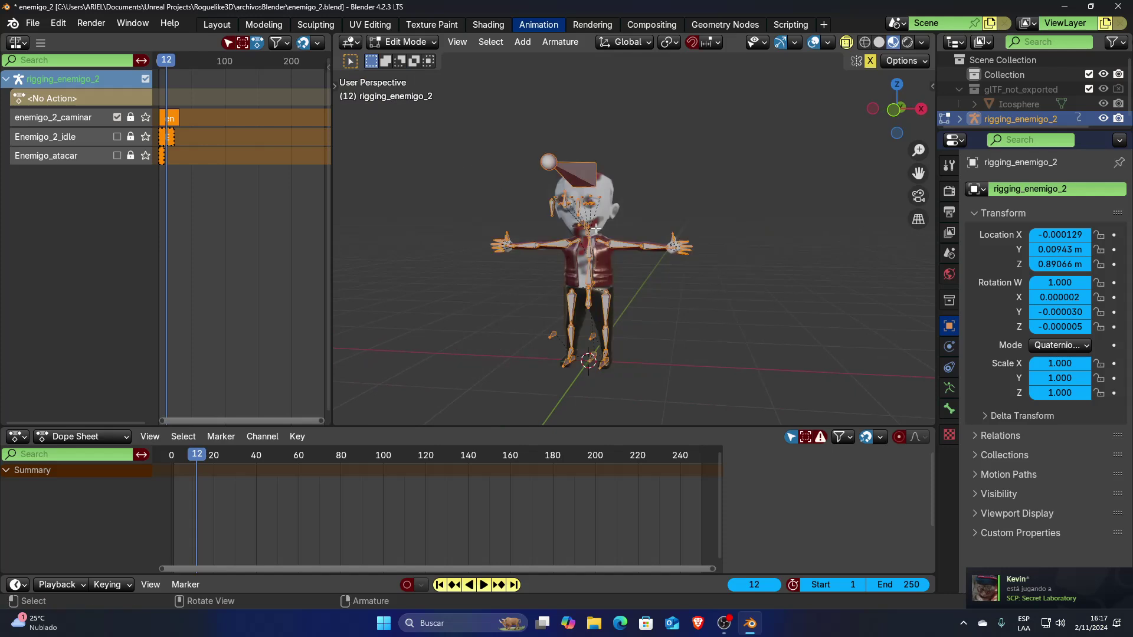
pyautogui.hotkey('alt', 'a')
pyautogui.press('a')
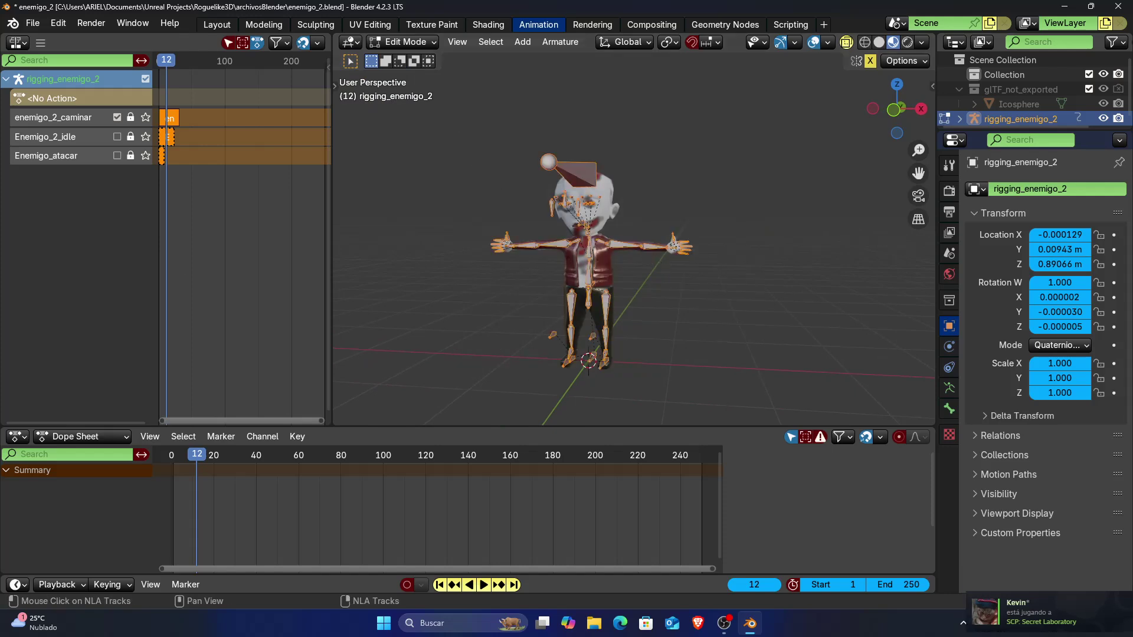
pyautogui.click(828, 43)
pyautogui.click(737, 166)
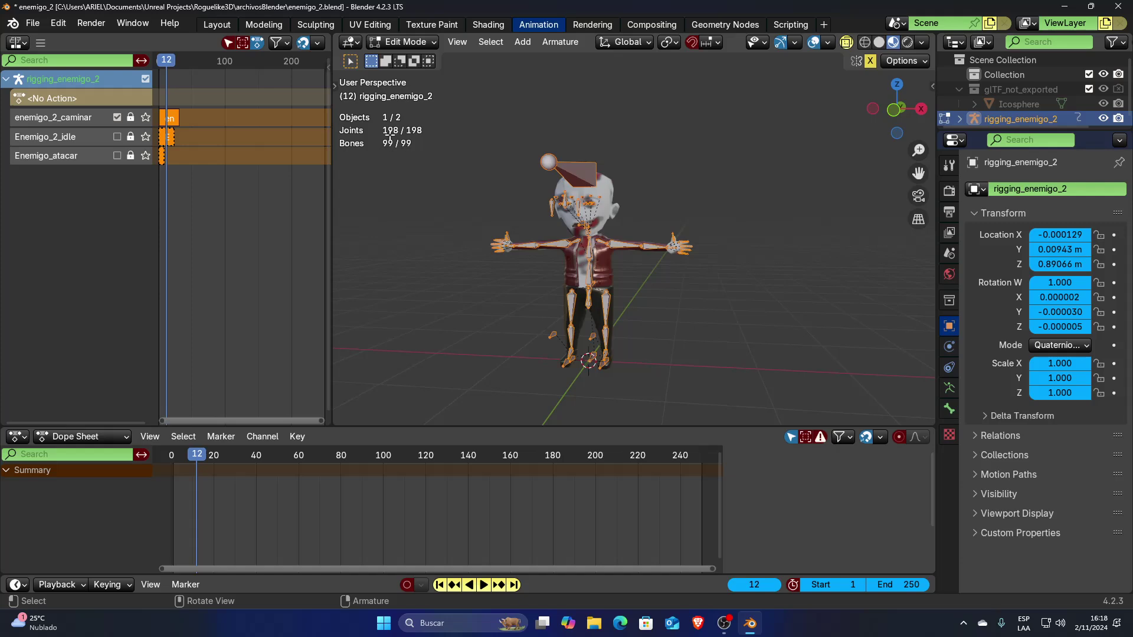
# - Zoom in on the left hand and select the mano.L and IKpulgar.L bones
pyautogui.scroll(5, 357, 134)
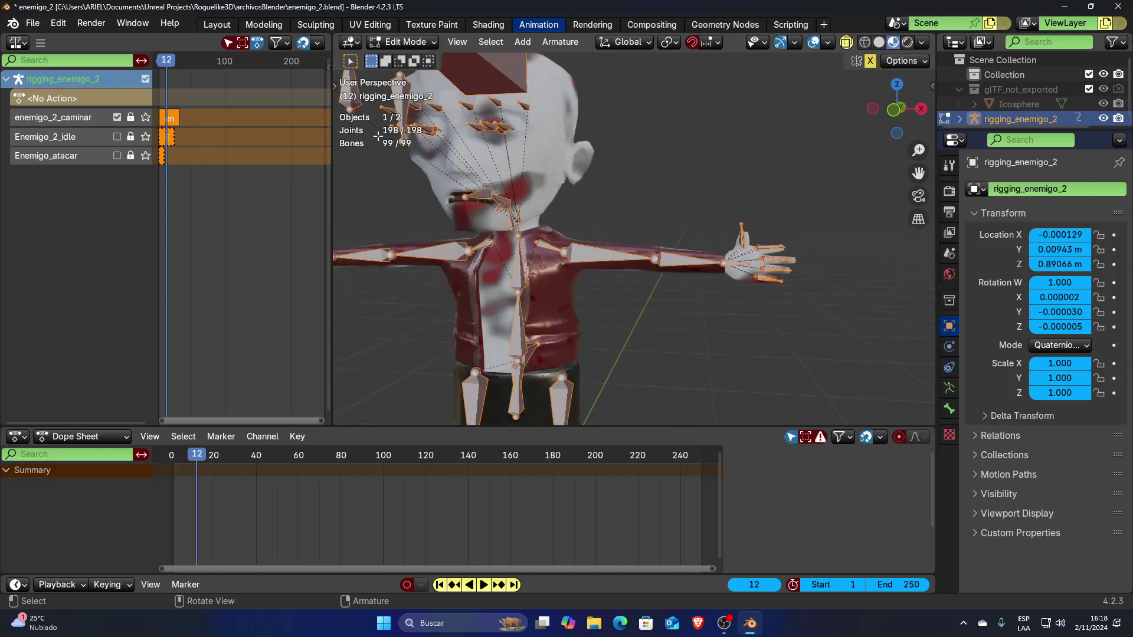
pyautogui.scroll(-5, 381, 135)
pyautogui.scroll(5, 535, 174)
pyautogui.scroll(3, 726, 239)
pyautogui.moveTo(789, 241)
pyautogui.mouseDown(button='middle')
pyautogui.moveTo(802, 258)
pyautogui.moveTo(729, 251)
pyautogui.mouseUp(button='middle')
pyautogui.scroll(3, 801, 258)
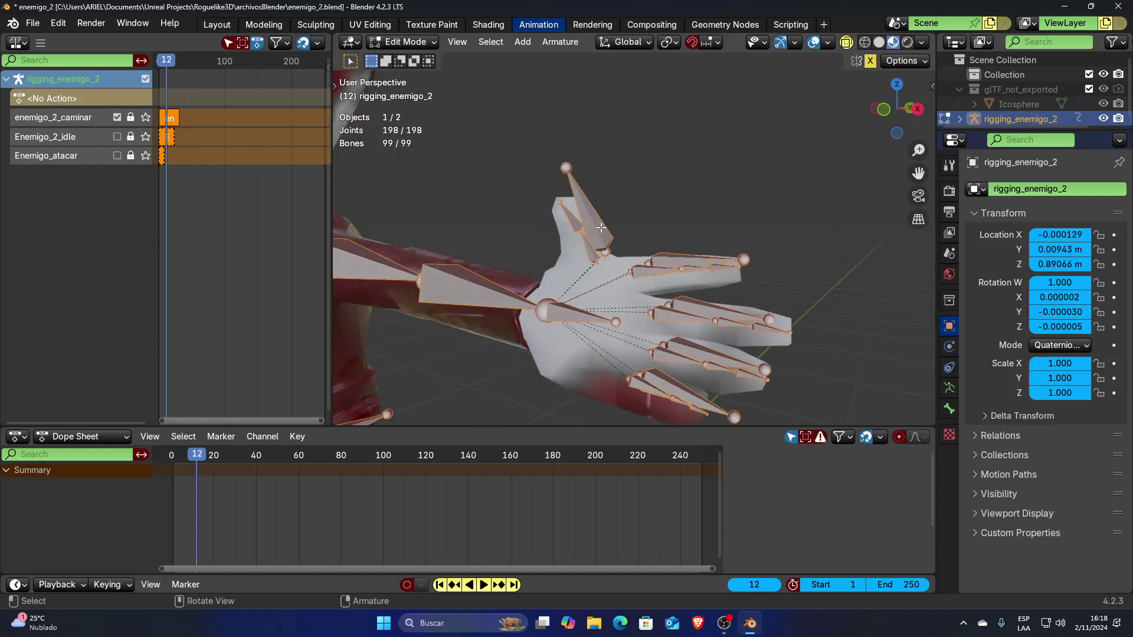
pyautogui.click(571, 317)
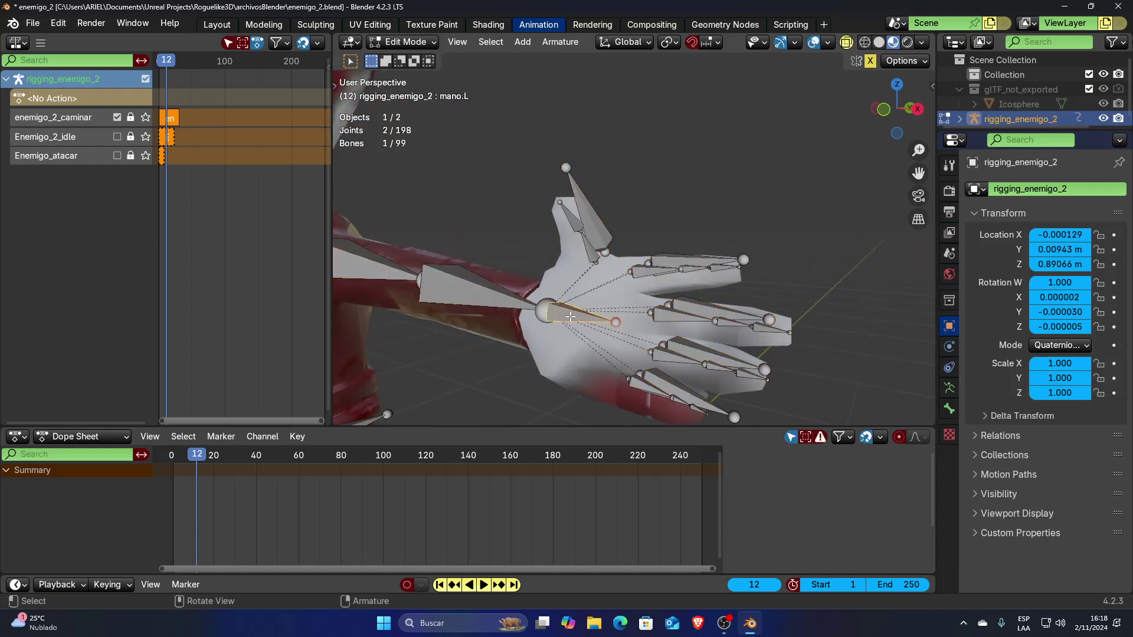
pyautogui.click(607, 240)
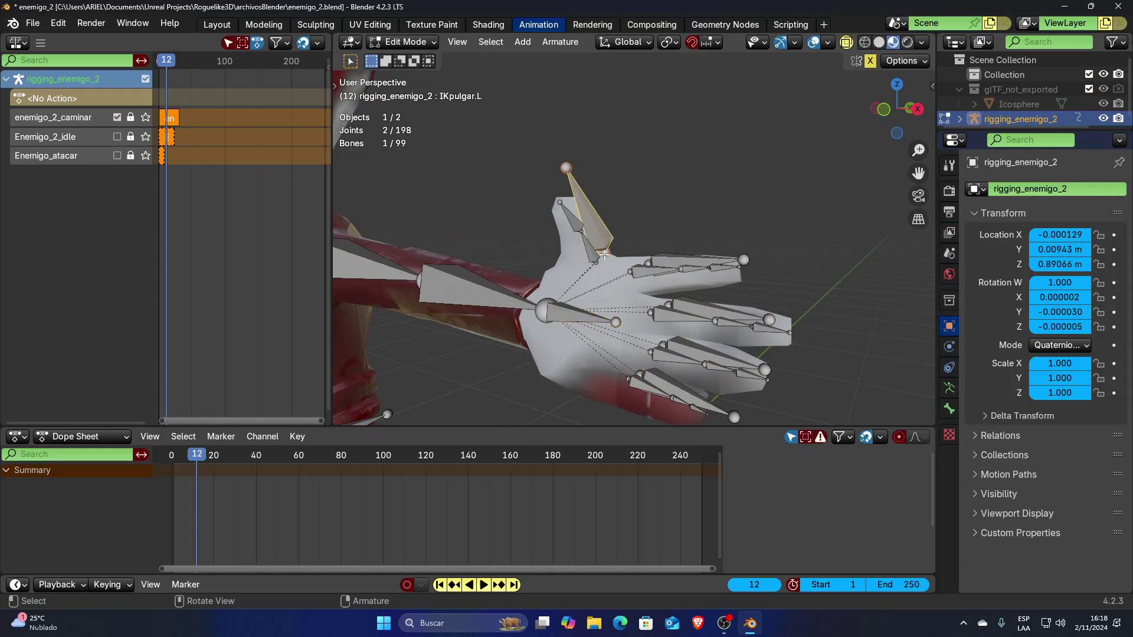
pyautogui.click(587, 320)
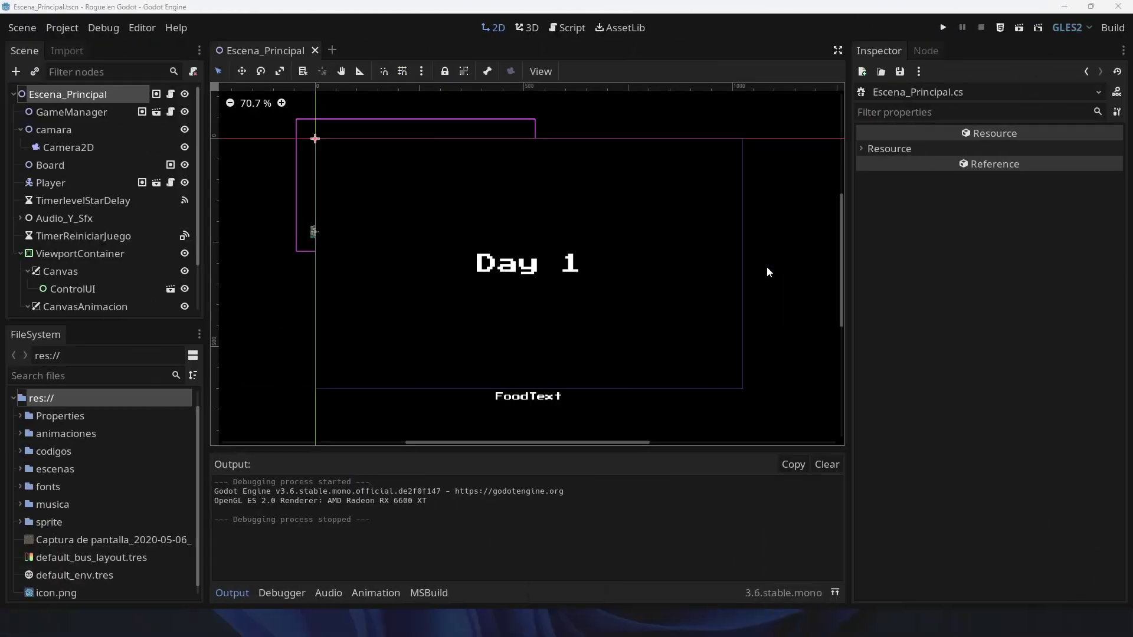
# - Glance at the Unreal and Godot desktops, then return the enemigo_2 rig to Object Mode
pyautogui.press('ctrl+super+Left')
pyautogui.press('ctrl+super+Right')
pyautogui.press('ctrl+super+Right')
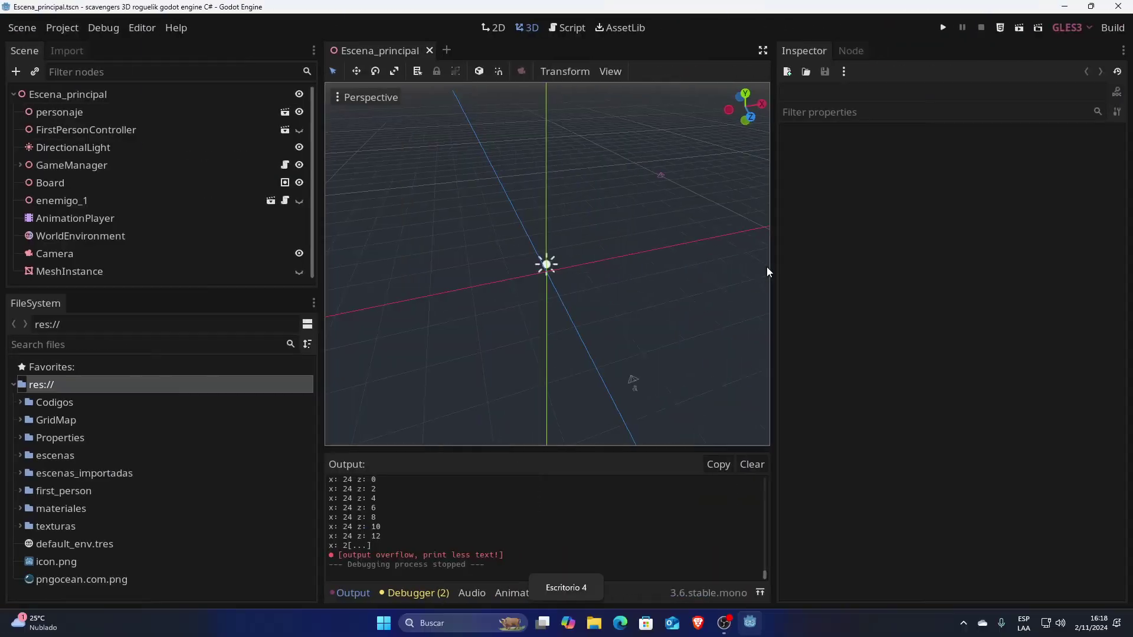
pyautogui.press('ctrl+super+Right')
pyautogui.press('ctrl+super+Right')
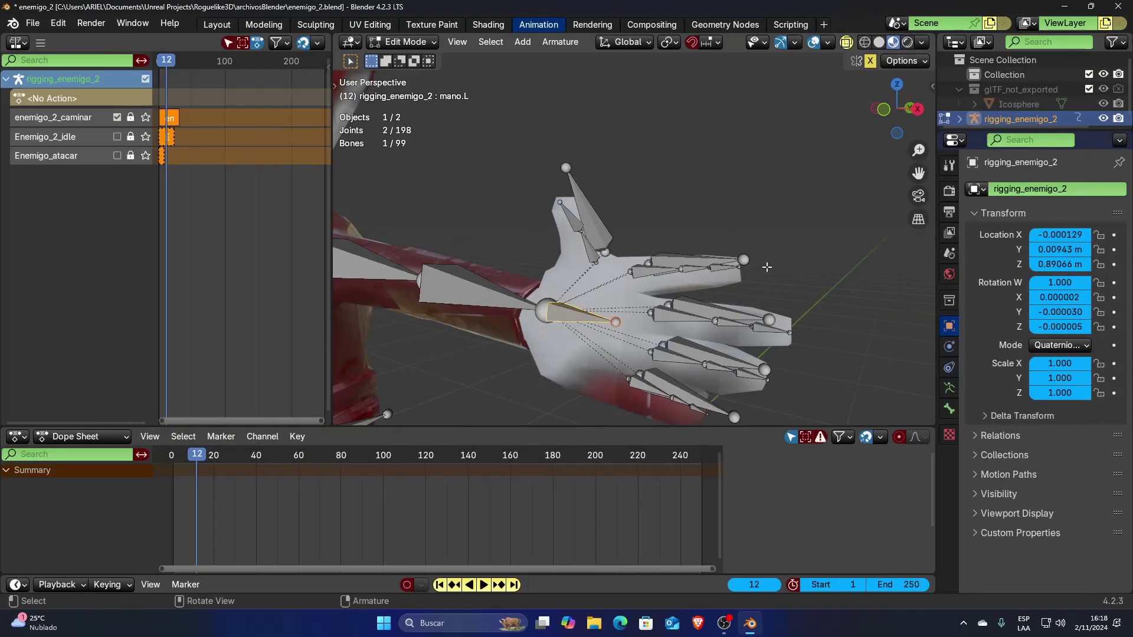
pyautogui.scroll(-6, 534, 260)
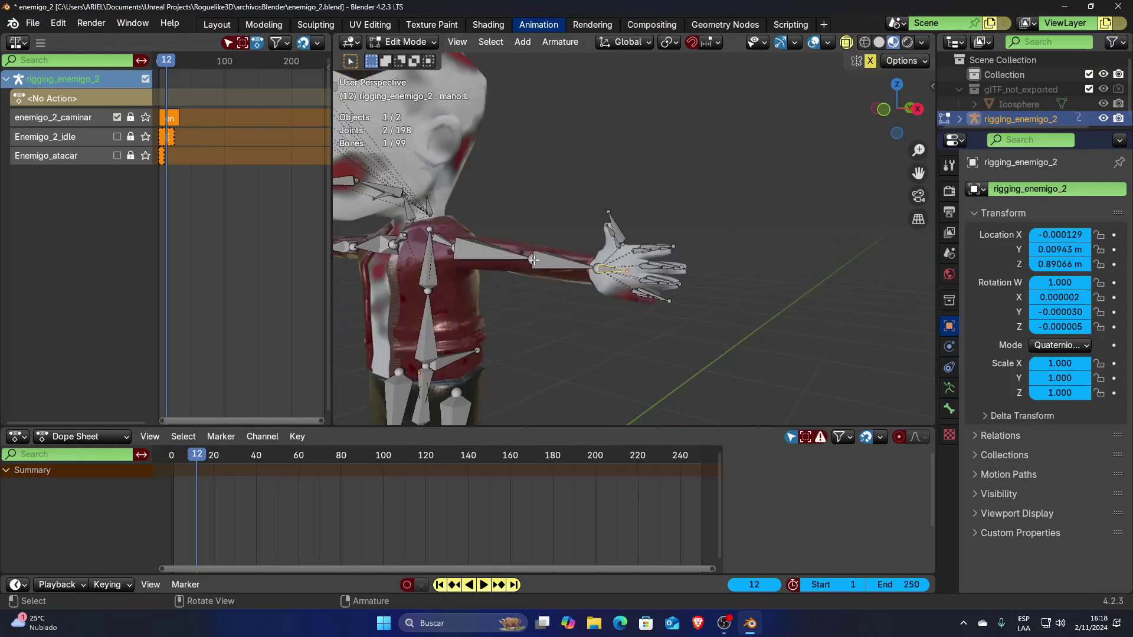
pyautogui.scroll(-1, 534, 261)
pyautogui.scroll(-4, 534, 260)
pyautogui.press('Tab')
# - Select the mesh and armature and start an FBX export limited to selected objects
pyautogui.moveTo(666, 404); pyautogui.dragTo(388, 158)
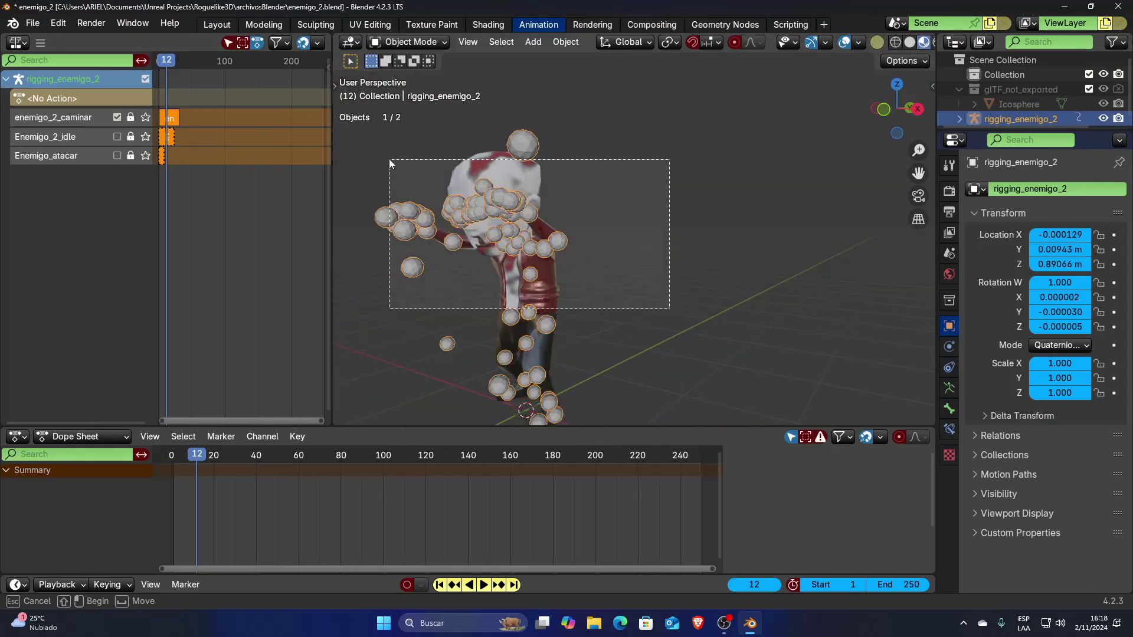
pyautogui.press('q')
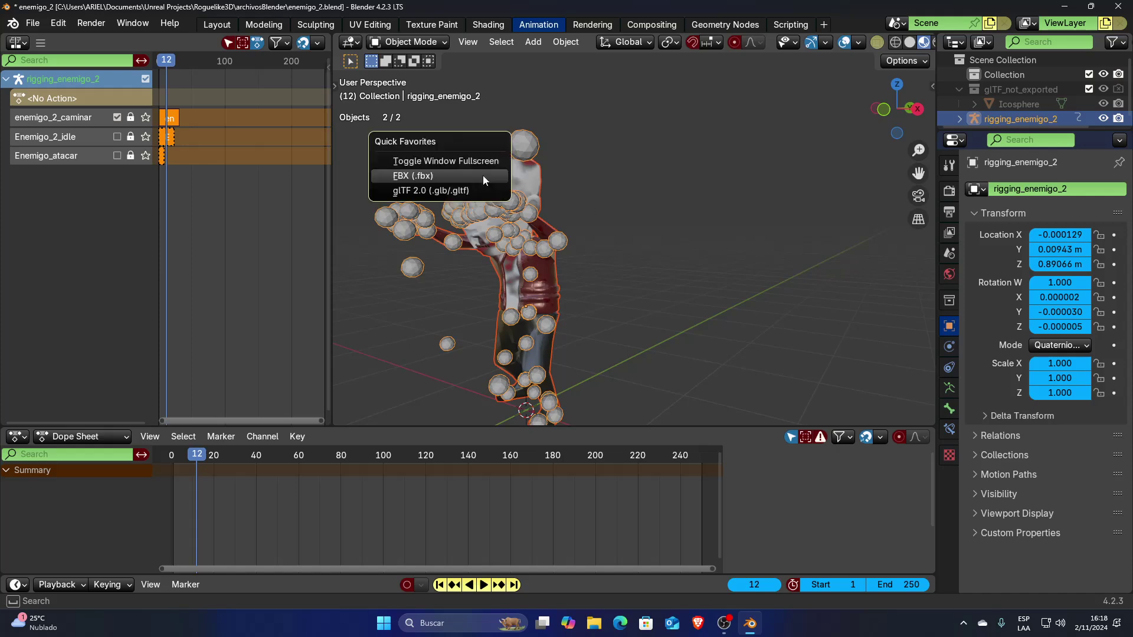
pyautogui.click(482, 175)
pyautogui.click(943, 223)
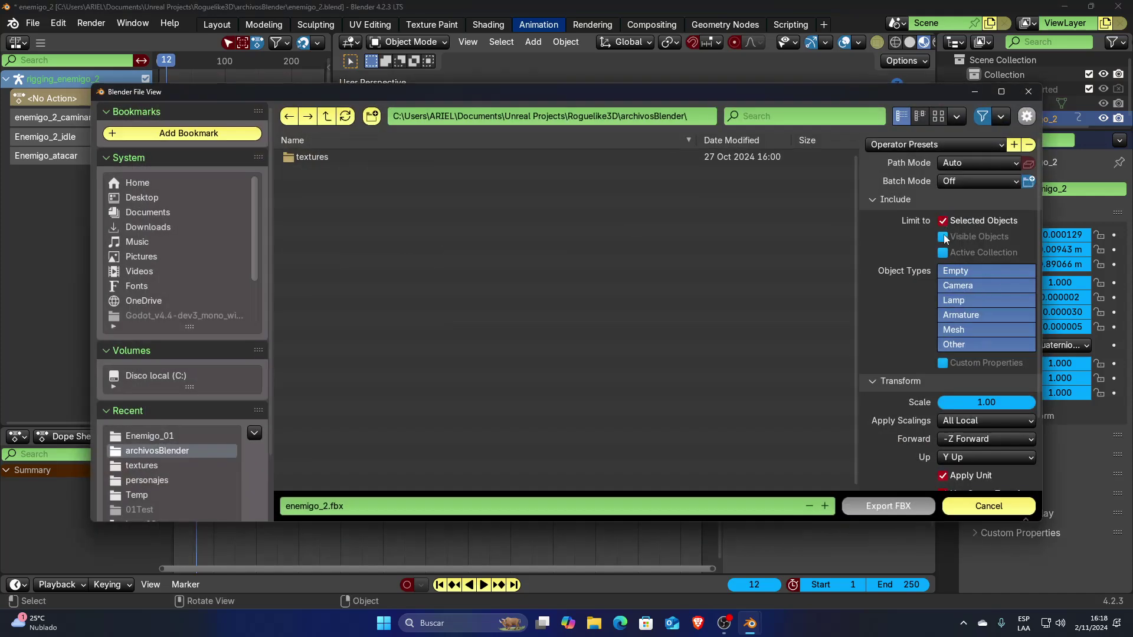
pyautogui.scroll(-3, 897, 402)
pyautogui.click(892, 444)
pyautogui.scroll(-5, 899, 447)
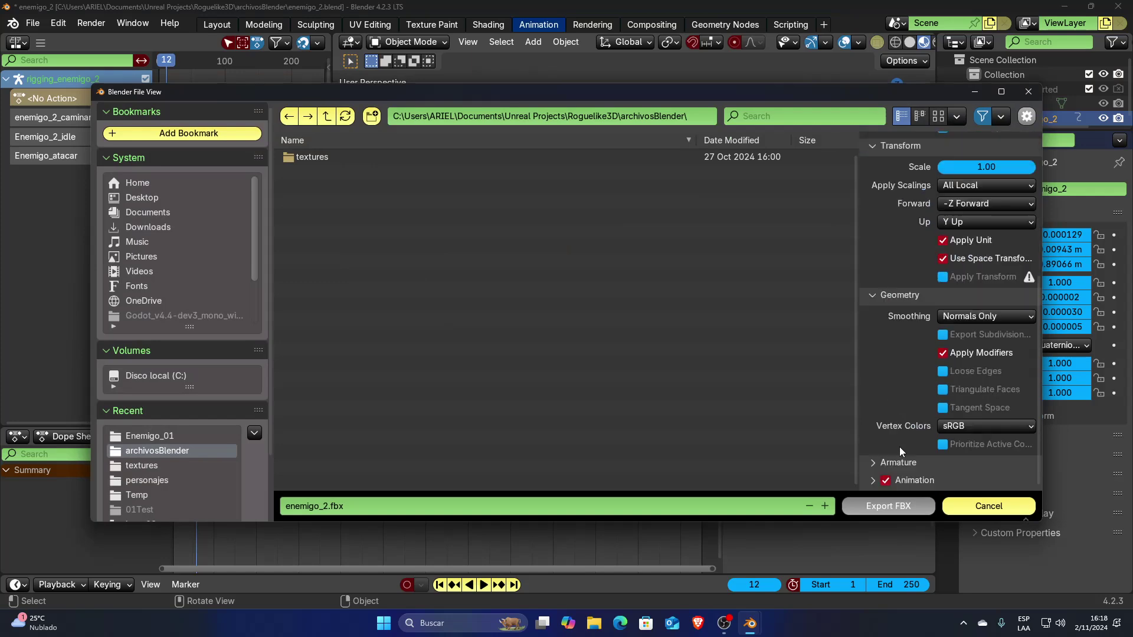
pyautogui.click(882, 457)
pyautogui.scroll(-3, 871, 441)
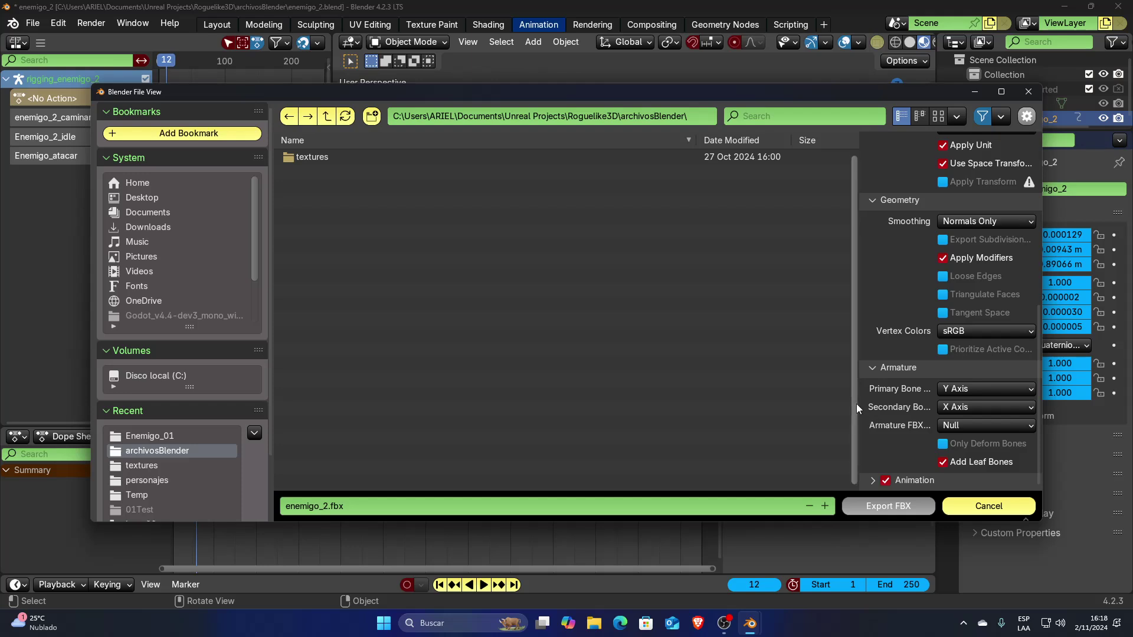
pyautogui.moveTo(856, 404); pyautogui.dragTo(743, 407)
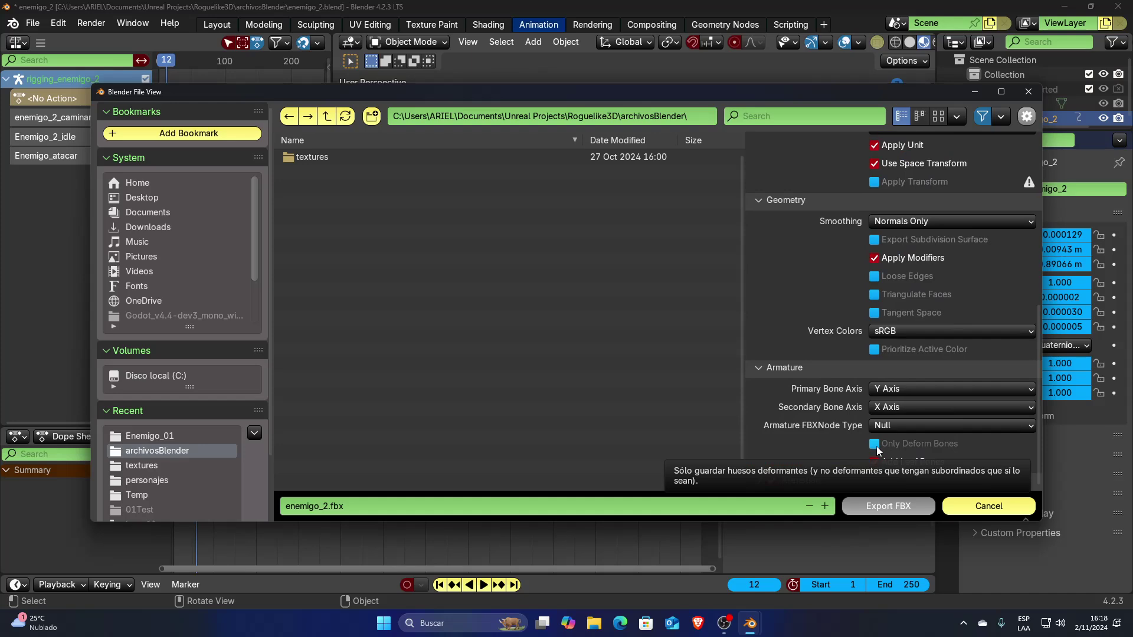
# - Close the FBX export, inspect the rig's rest-pose leg bones, then switch to the Godot desktop
pyautogui.click(1028, 97)
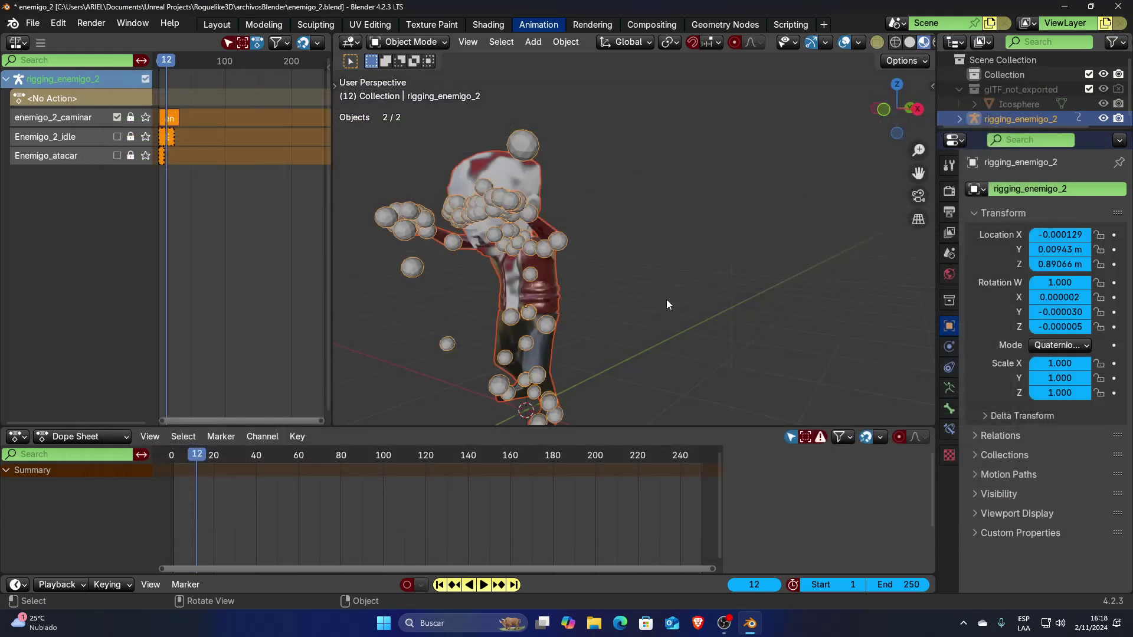
pyautogui.moveTo(531, 284); pyautogui.dragTo(569, 266, button='middle')
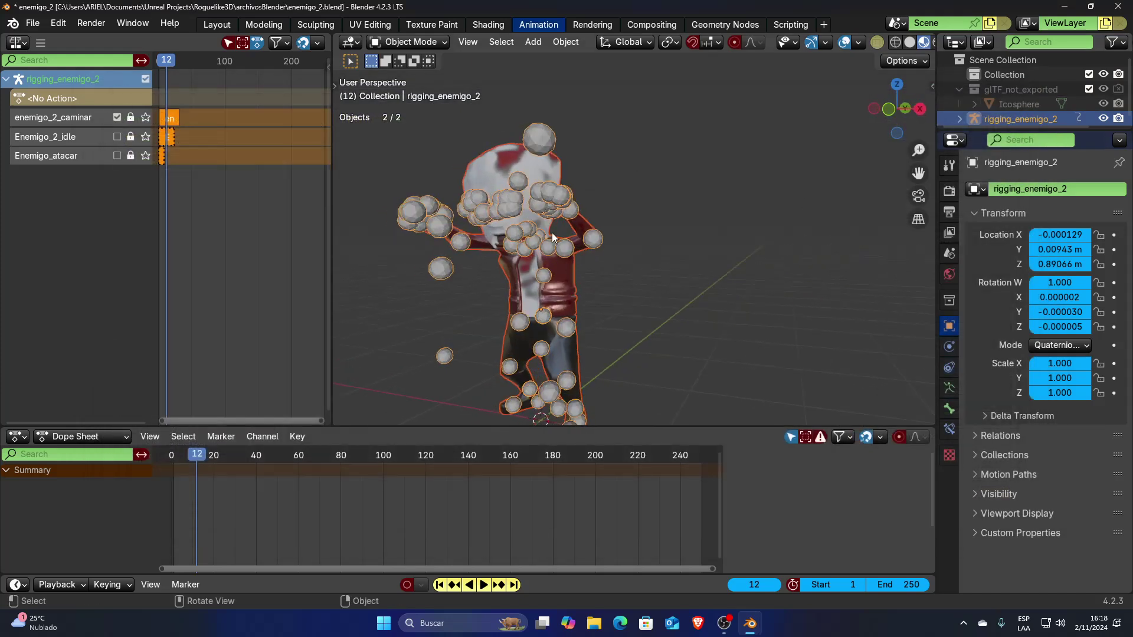
pyautogui.press('Tab')
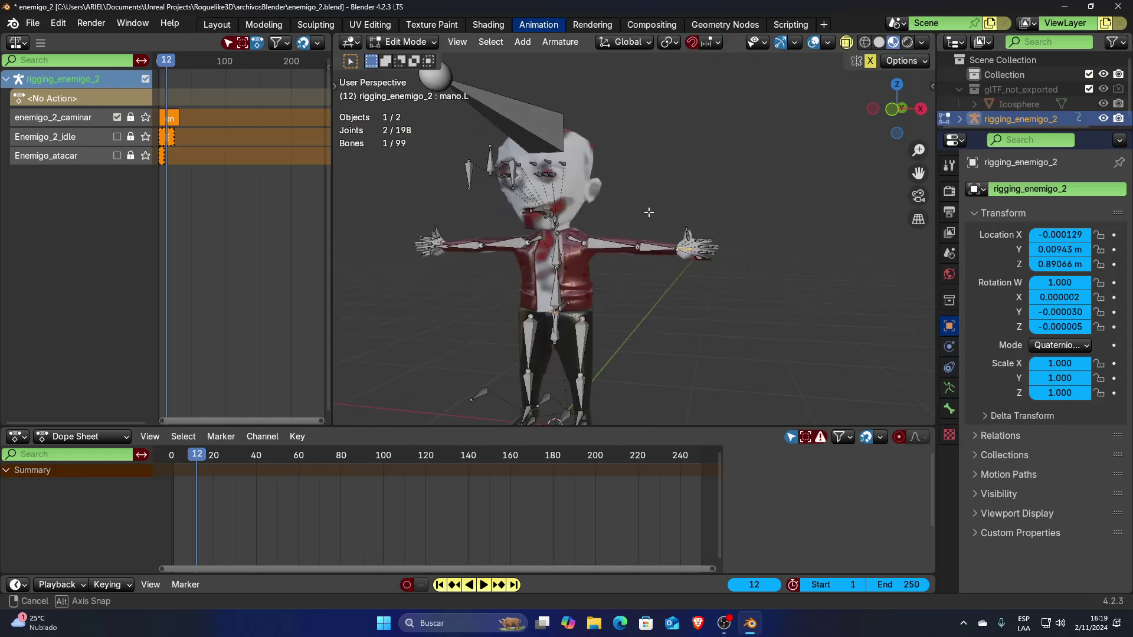
pyautogui.moveTo(626, 212)
pyautogui.mouseDown(button='middle')
pyautogui.moveTo(622, 331)
pyautogui.moveTo(532, 328)
pyautogui.moveTo(584, 323)
pyautogui.moveTo(621, 294)
pyautogui.mouseUp(button='middle')
pyautogui.scroll(5, 622, 332)
pyautogui.scroll(-5, 602, 336)
pyautogui.press('Tab')
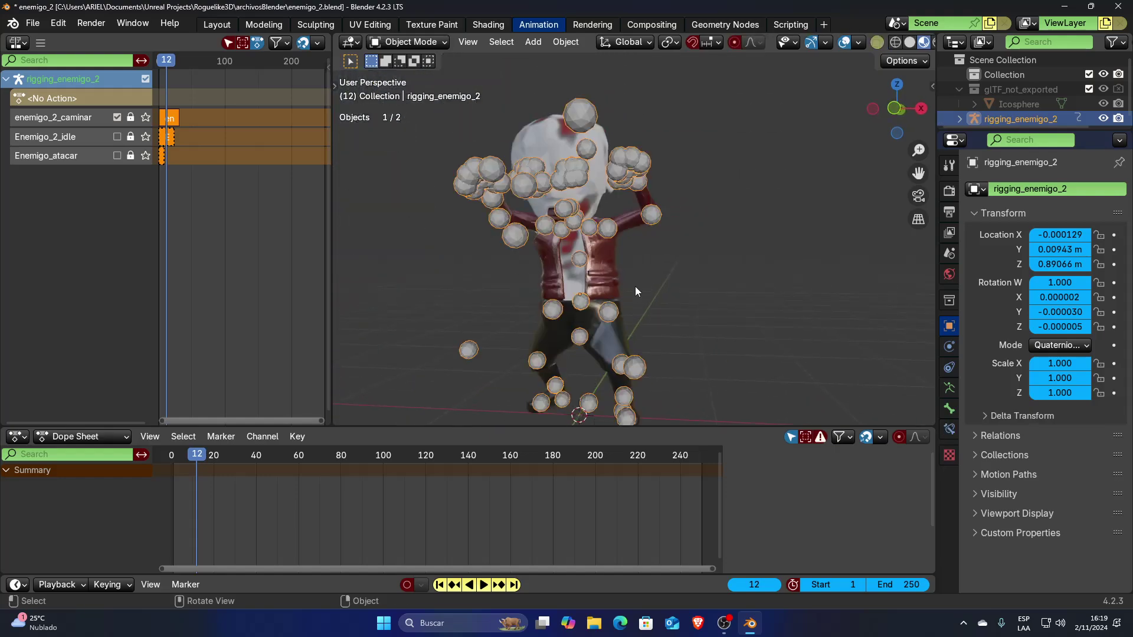
pyautogui.press('ctrl+super+Right')
pyautogui.press('ctrl+super+Left')
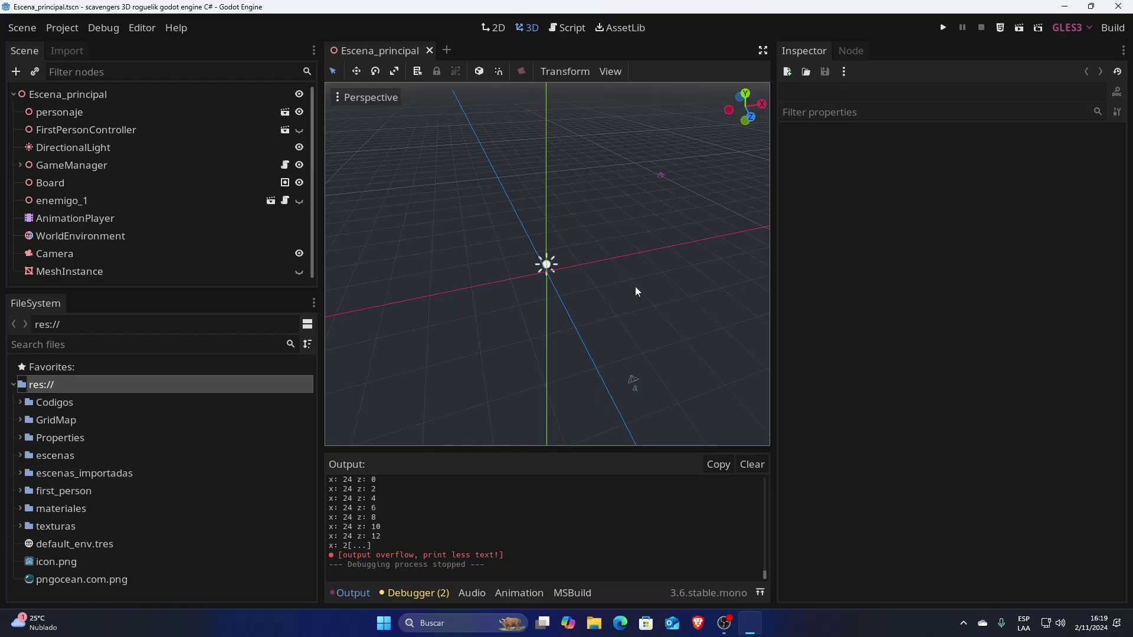
# - Switch to the Unreal desktop, enlarge the Content Browser, and open the BP/Cubos folder
pyautogui.press('ctrl+super+Left')
pyautogui.press('ctrl+super+Left')
pyautogui.press('ctrl+super+Right')
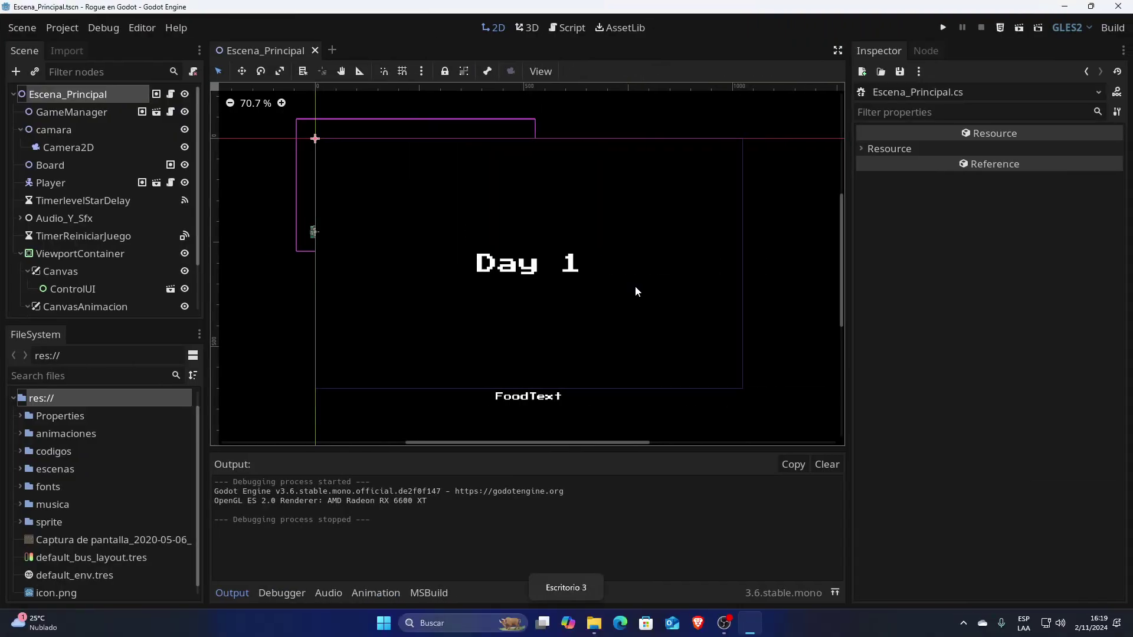
pyautogui.press('ctrl+super+Left')
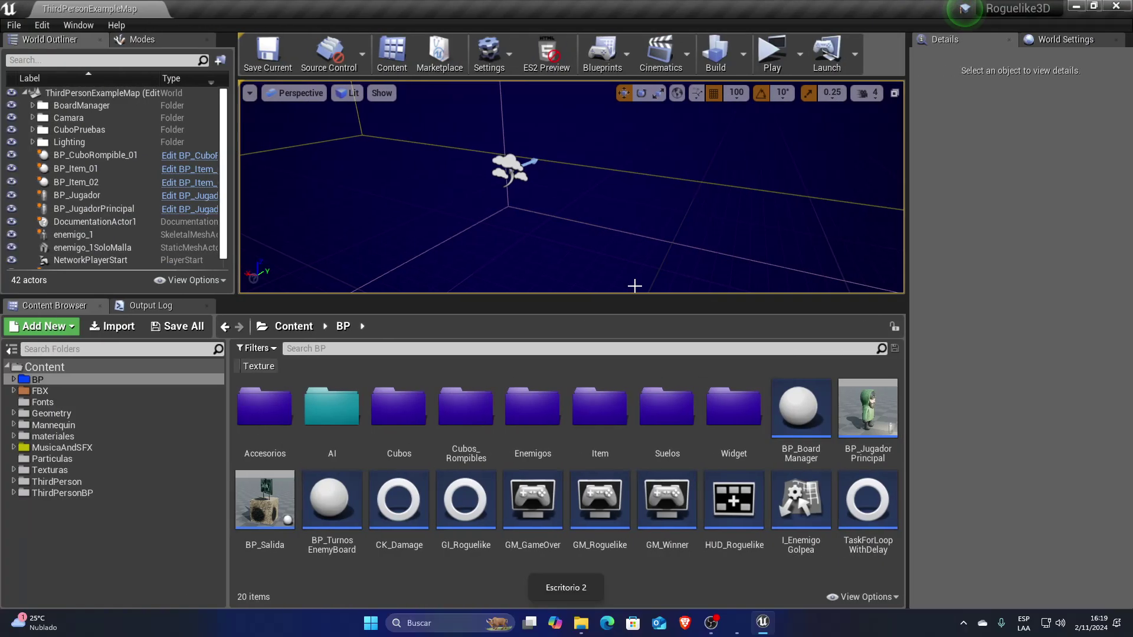
pyautogui.moveTo(584, 299); pyautogui.dragTo(581, 314)
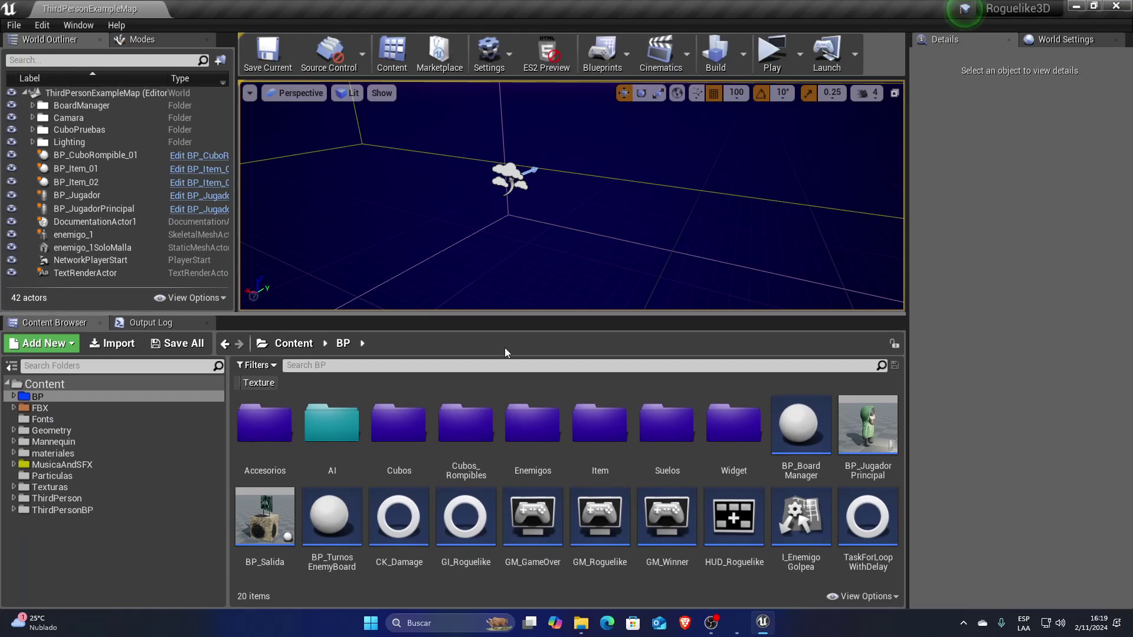
pyautogui.moveTo(597, 317); pyautogui.dragTo(597, 260)
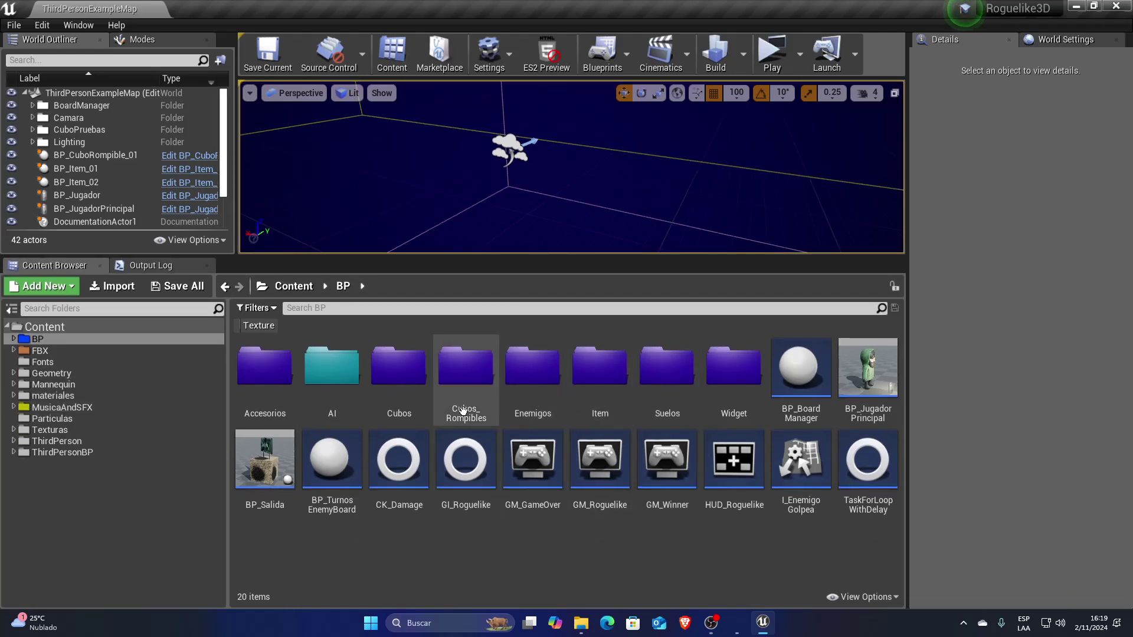
pyautogui.doubleClick(398, 371)
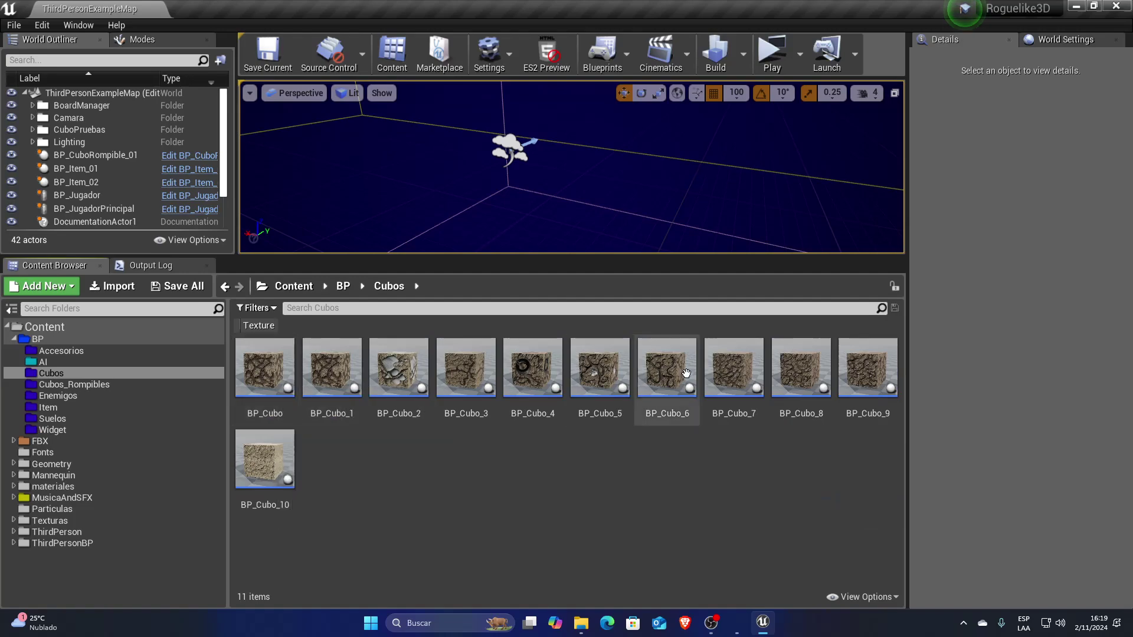
# - Open BP_Cubo, view its Cube and CollisionBox components in the Viewport, then close it
pyautogui.doubleClick(265, 369)
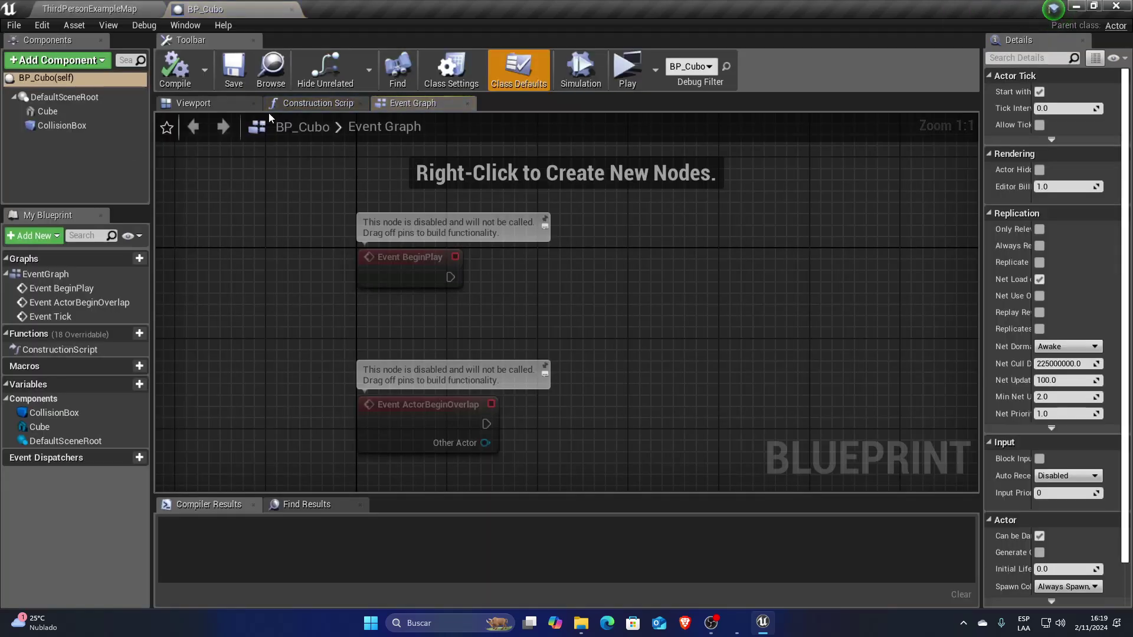
pyautogui.click(236, 104)
pyautogui.scroll(5, 608, 320)
pyautogui.scroll(-5, 608, 320)
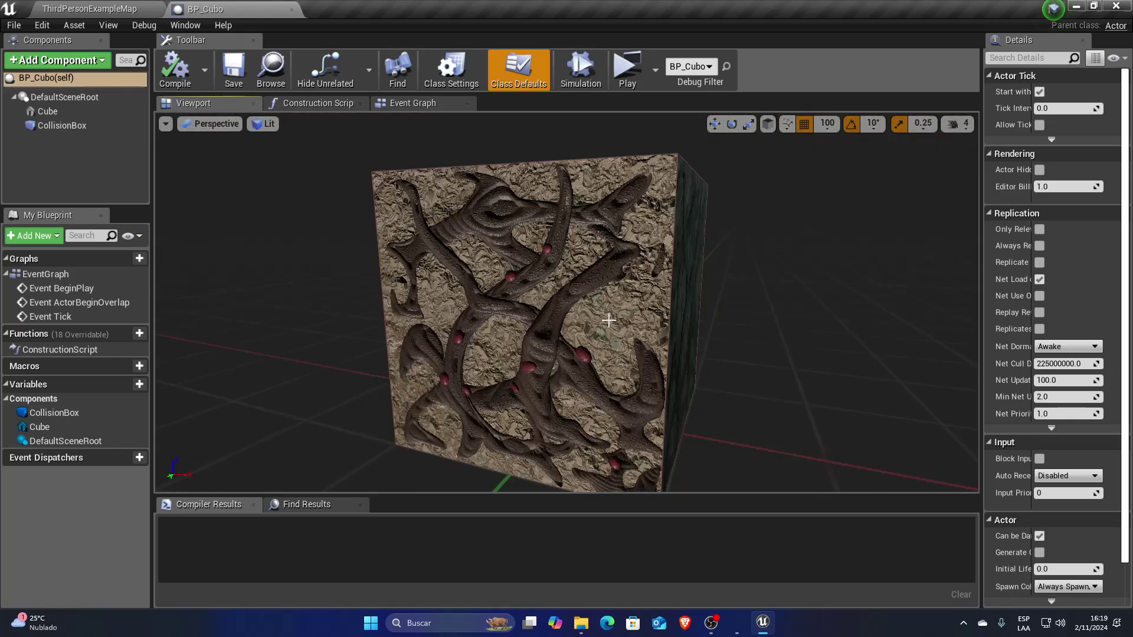
pyautogui.scroll(-2, 608, 320)
pyautogui.scroll(1, 608, 320)
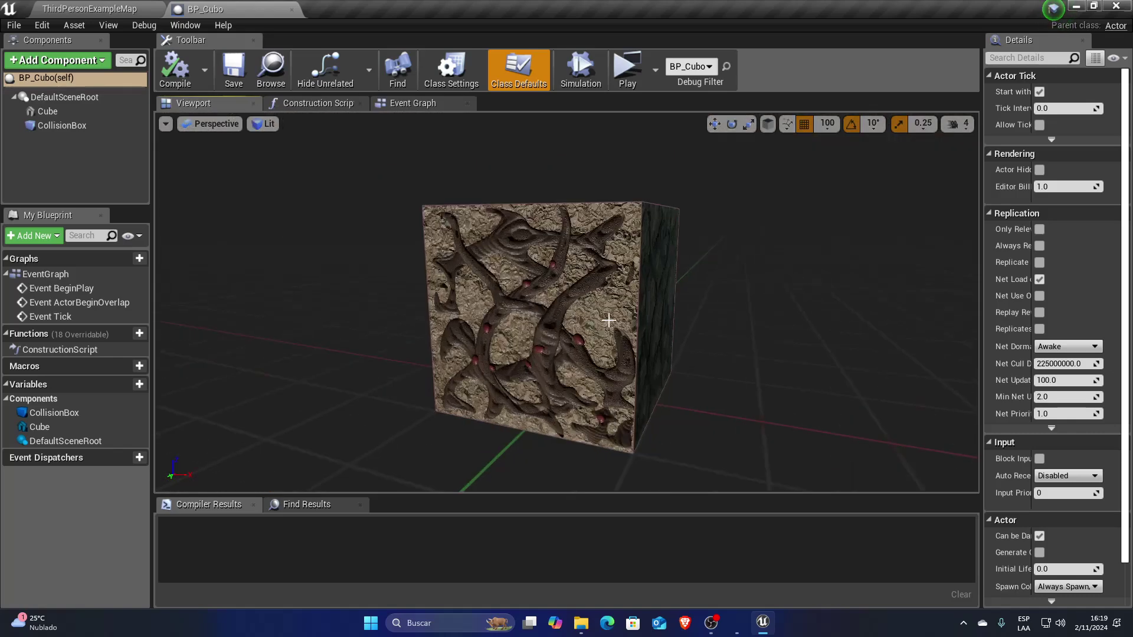
pyautogui.click(67, 115)
pyautogui.click(76, 126)
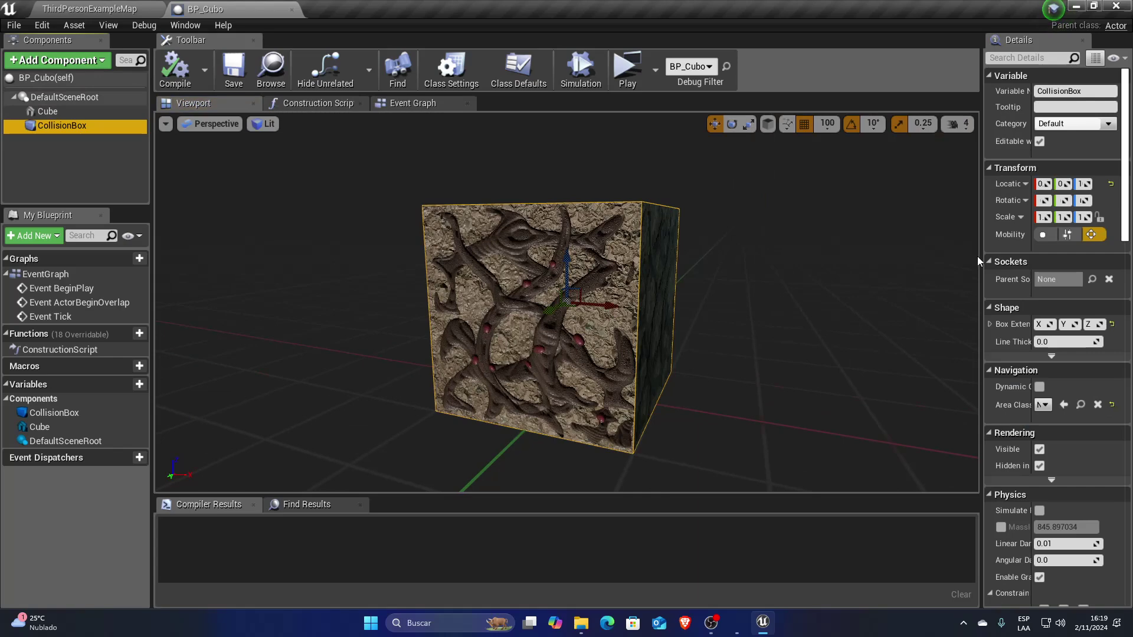
pyautogui.click(291, 9)
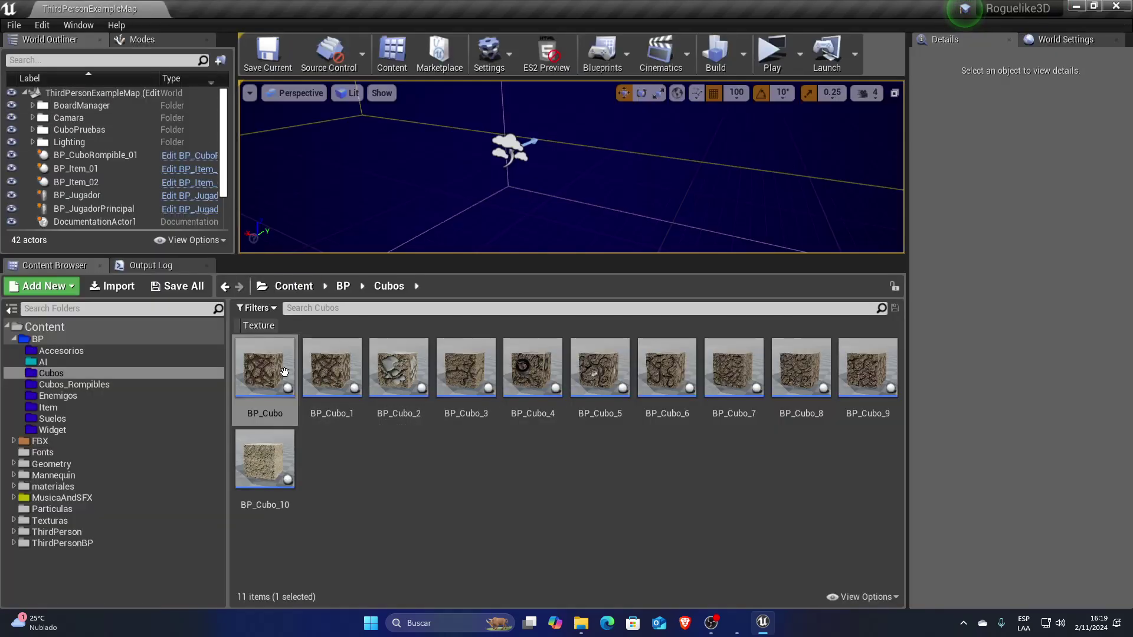
# - Open materiales/M_Cubos, view the M_CUBO material graph, and undock its editor window
pyautogui.click(318, 360)
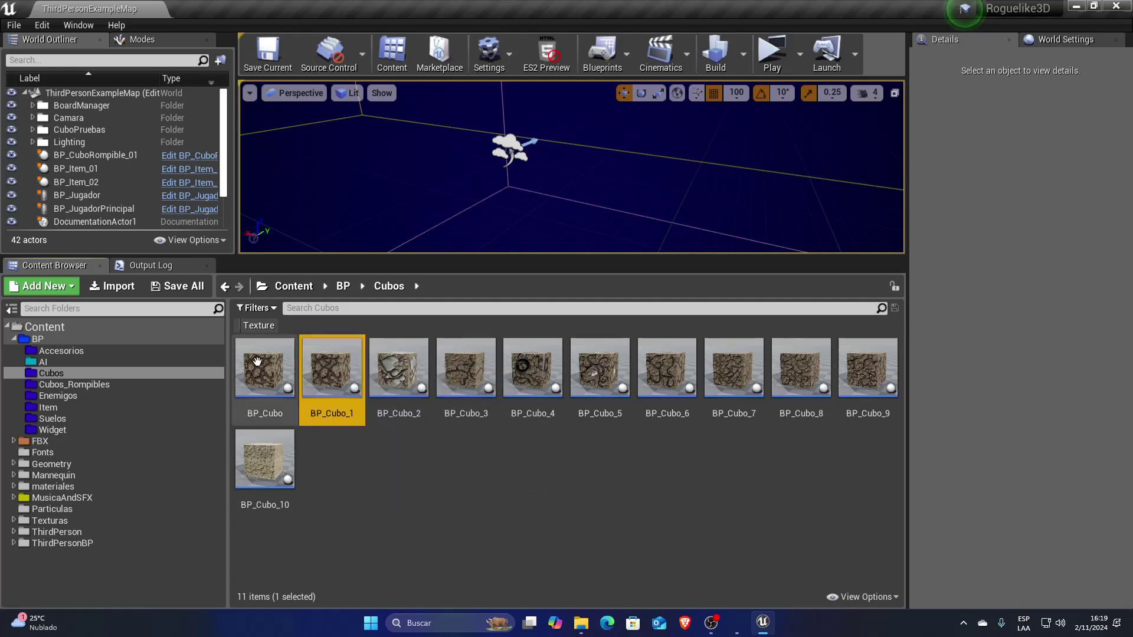
pyautogui.click(61, 487)
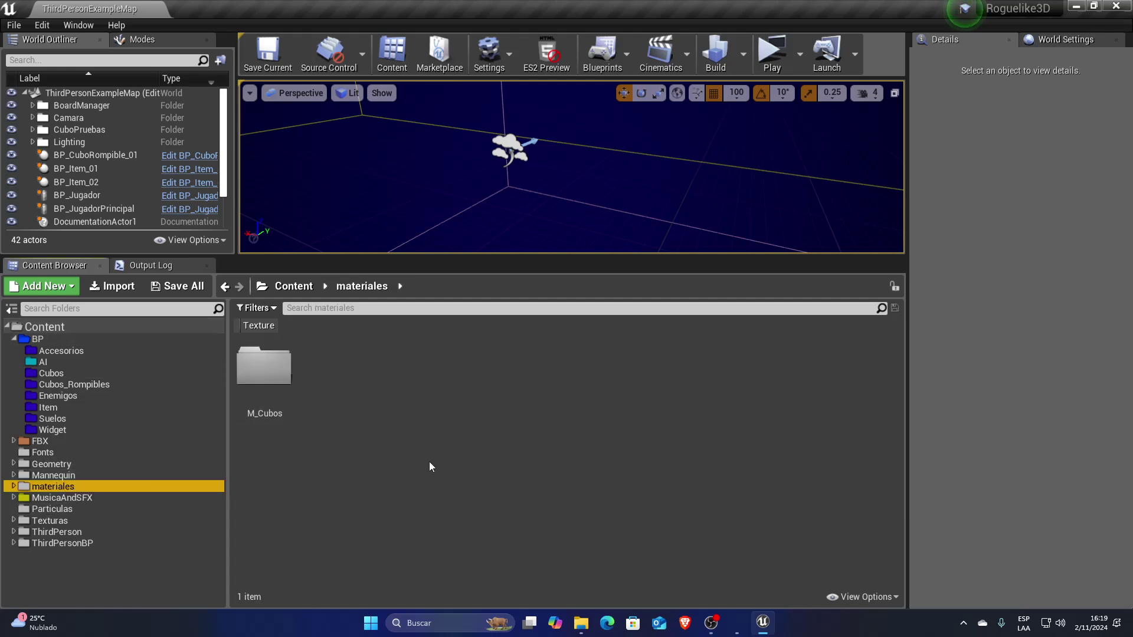
pyautogui.doubleClick(264, 367)
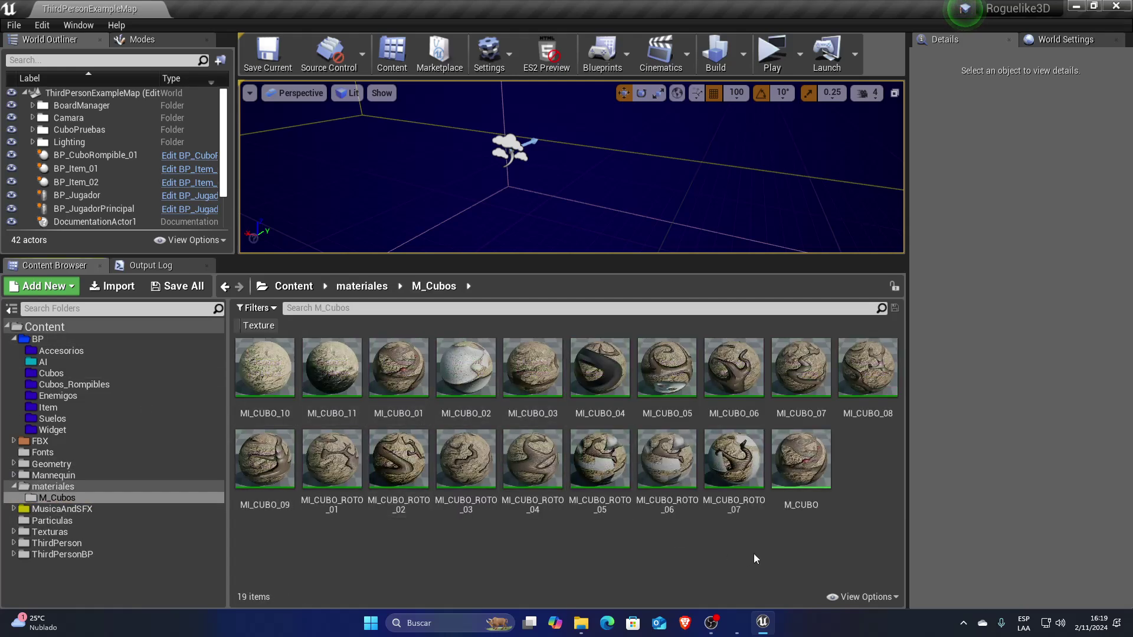
pyautogui.click(792, 463)
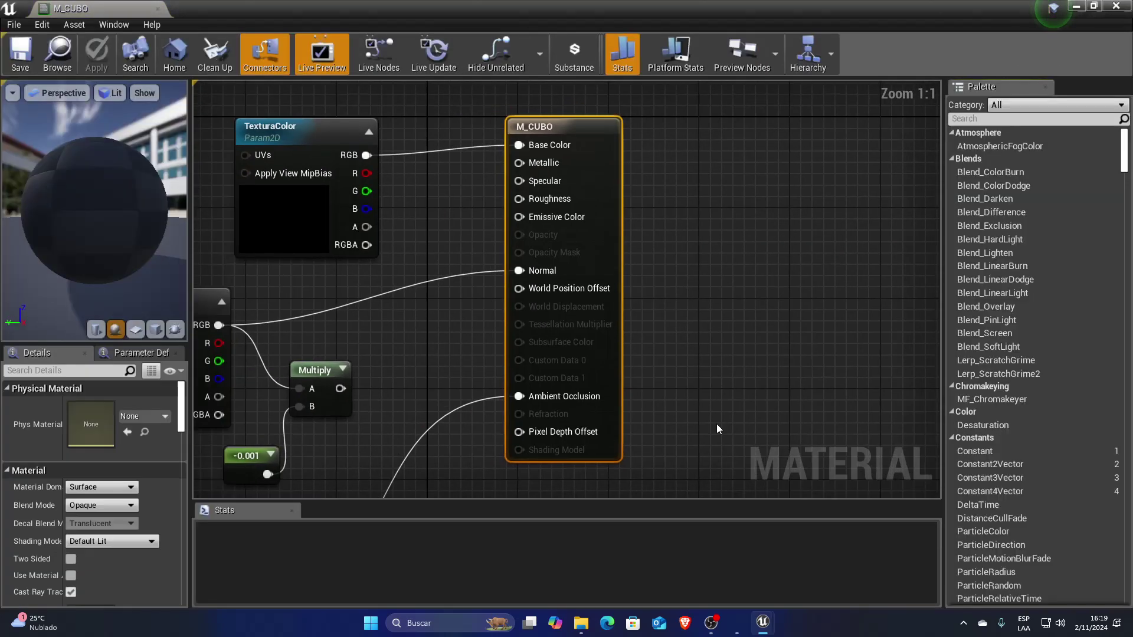
pyautogui.scroll(-4, 429, 353)
pyautogui.scroll(3, 346, 318)
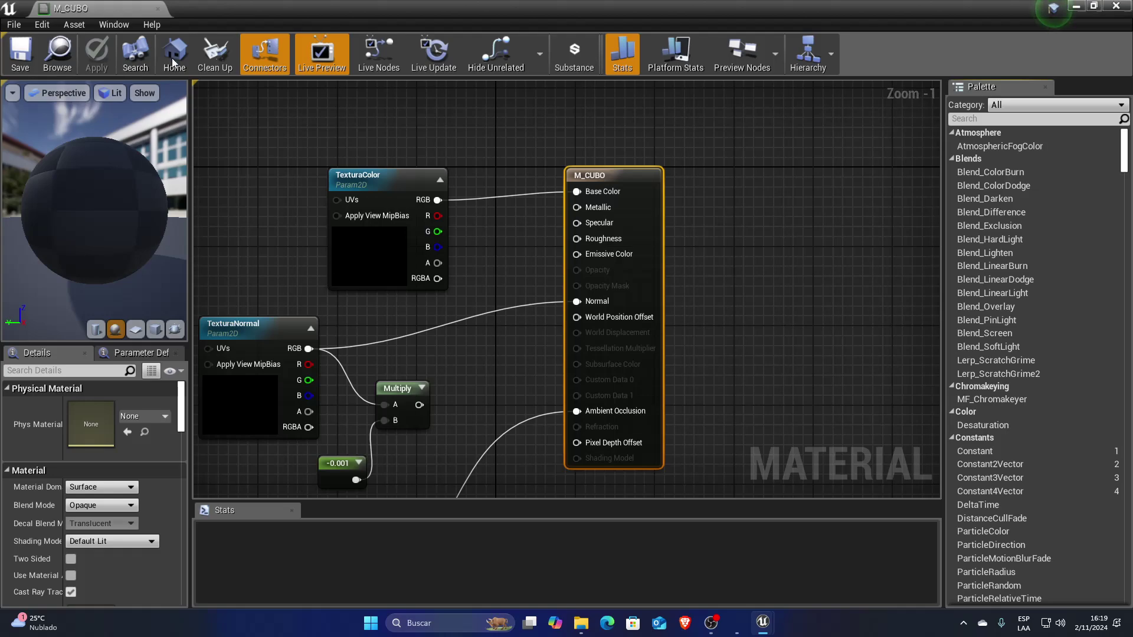
pyautogui.moveTo(1088, 8); pyautogui.dragTo(744, 74)
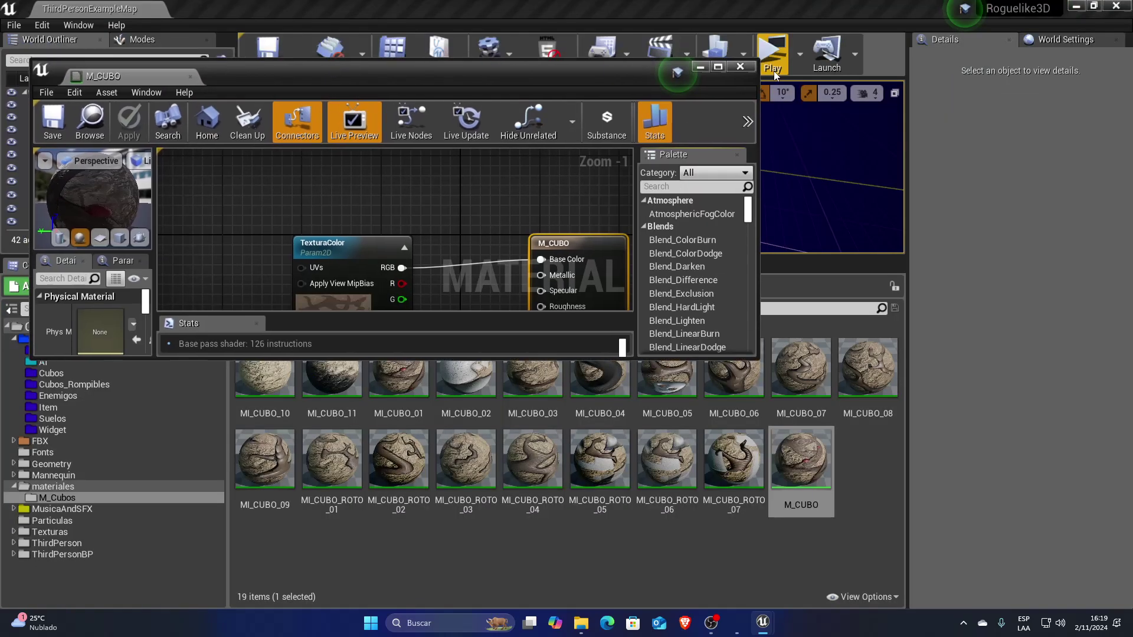
pyautogui.click(277, 370)
pyautogui.doubleClick(276, 370)
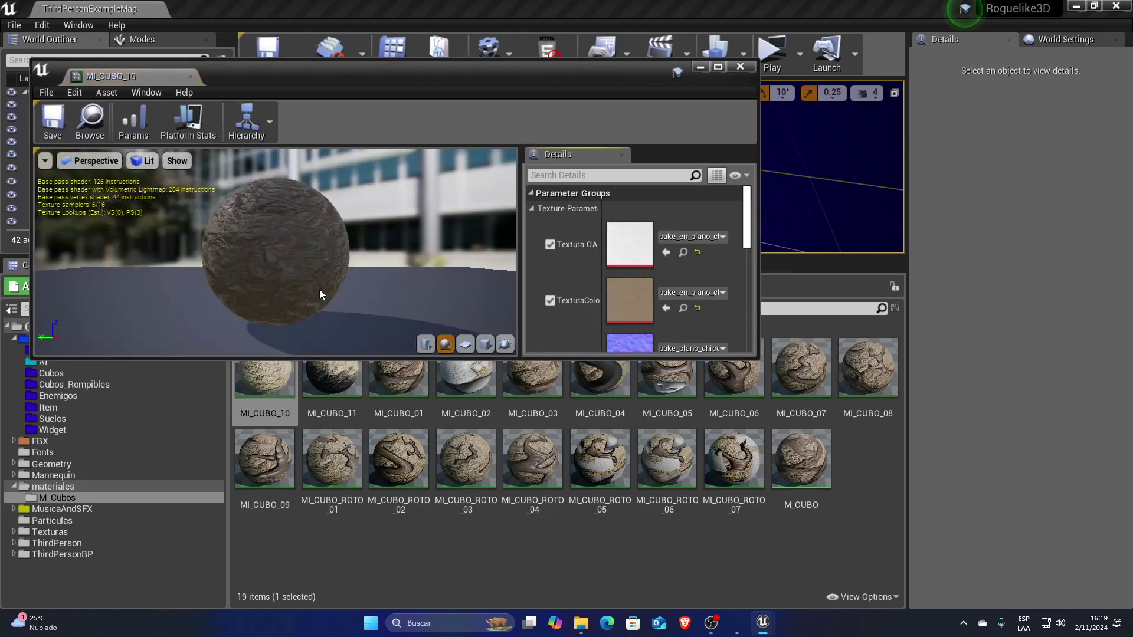
pyautogui.scroll(-3, 579, 263)
pyautogui.scroll(2, 578, 263)
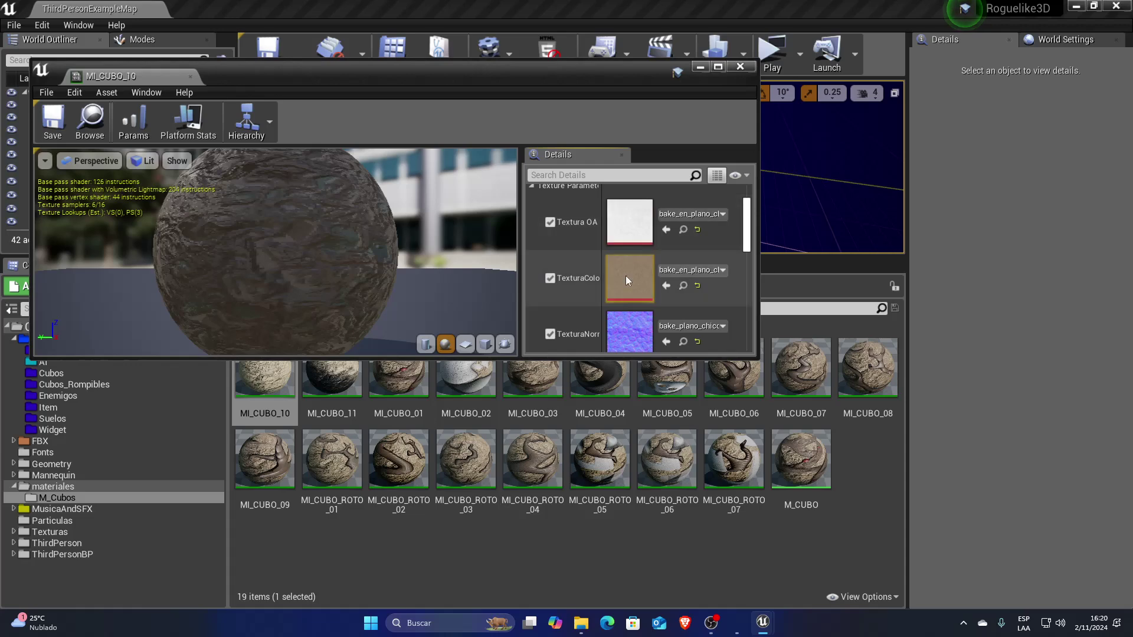
pyautogui.click(740, 66)
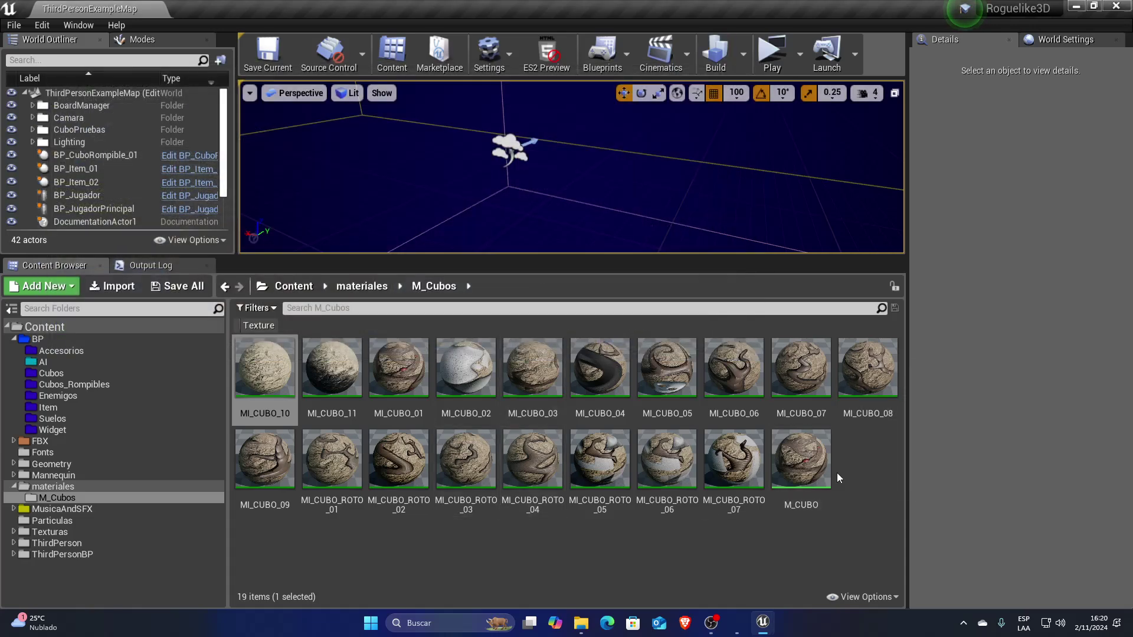
pyautogui.click(816, 469)
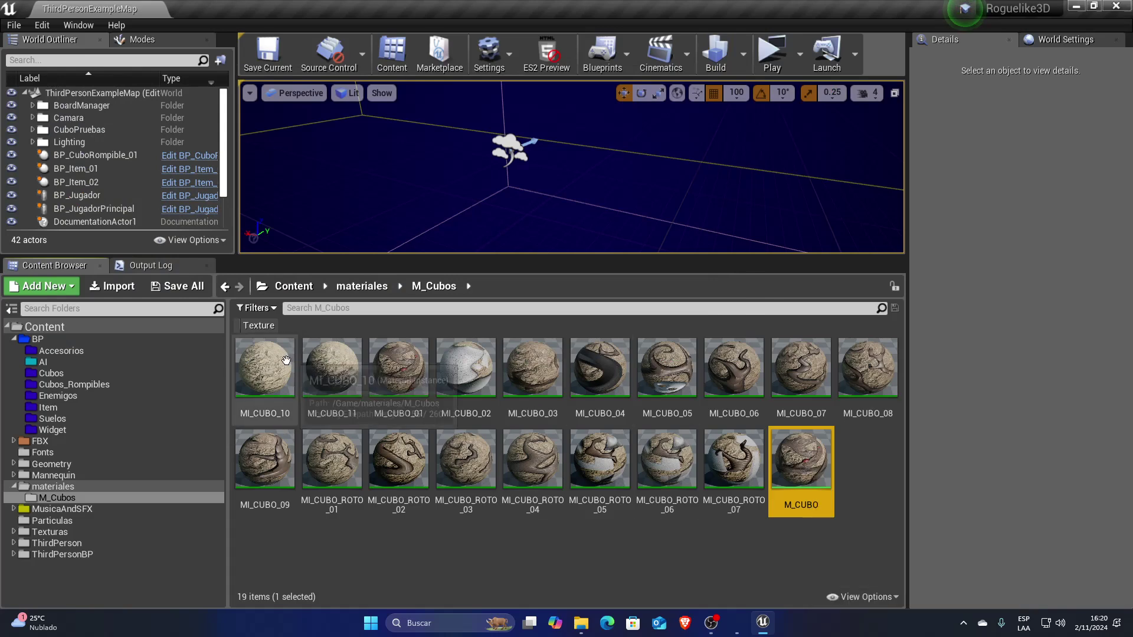
pyautogui.rightClick(816, 465)
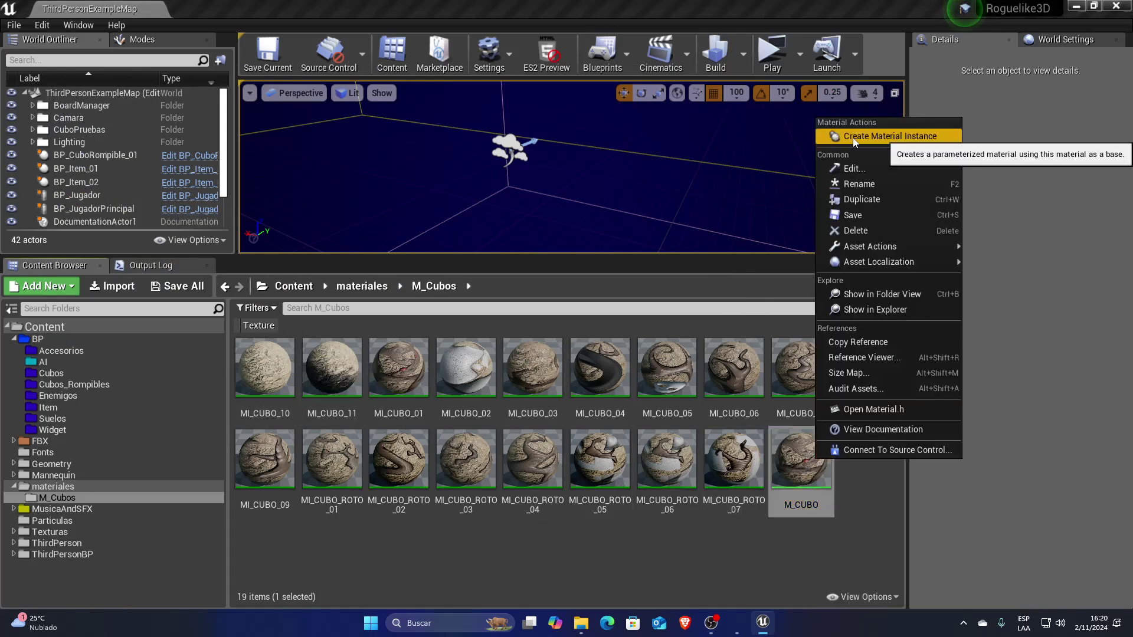
pyautogui.click(542, 572)
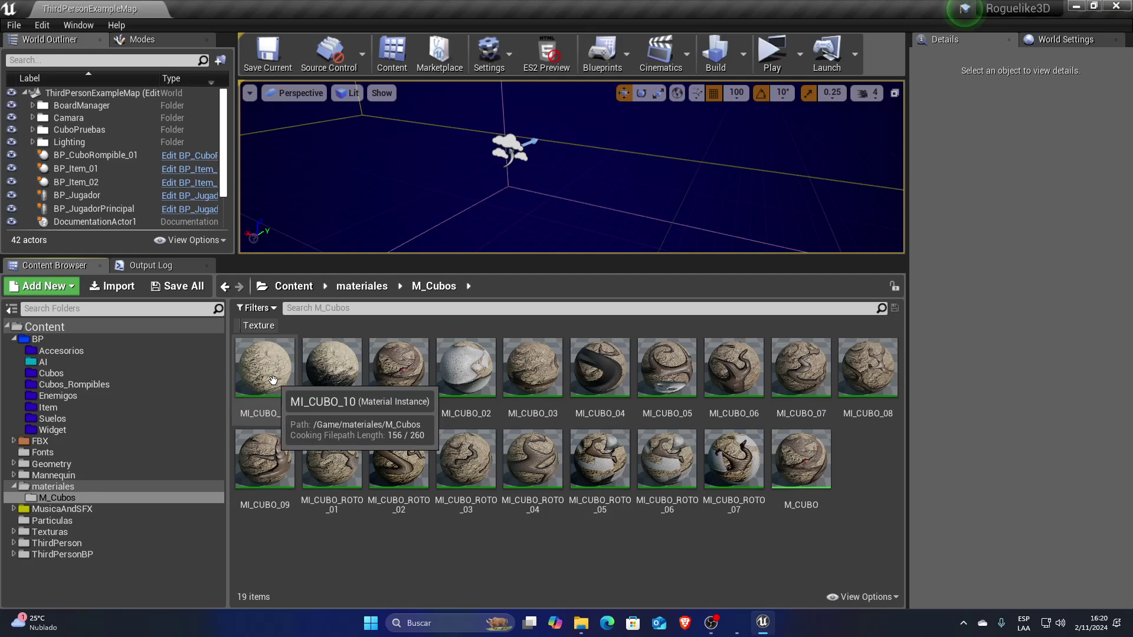
pyautogui.doubleClick(273, 380)
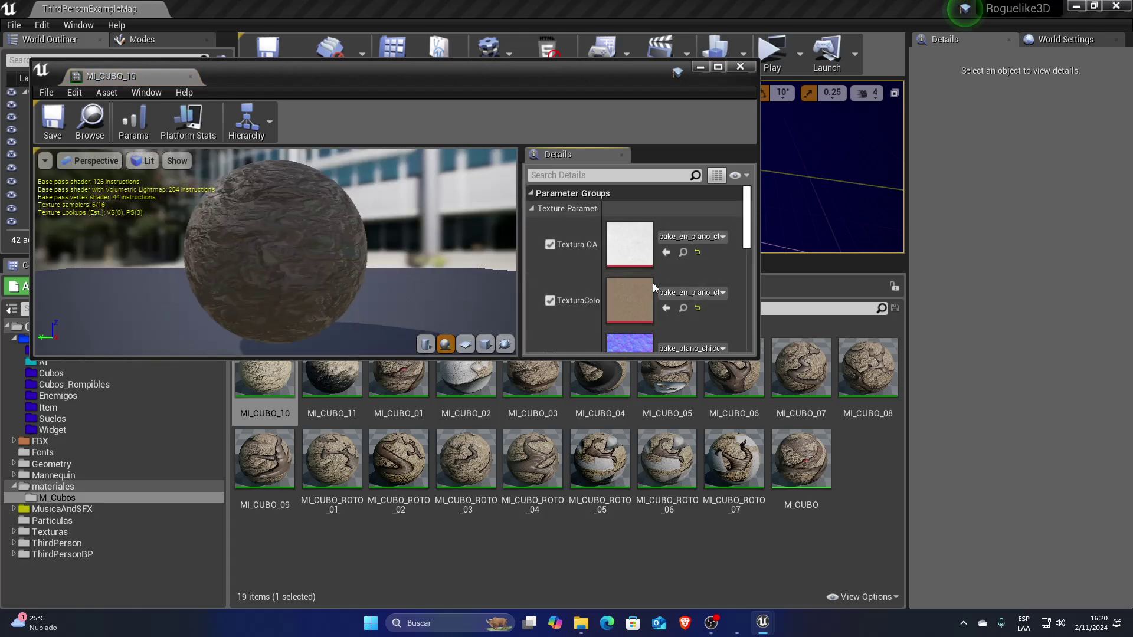
pyautogui.scroll(-2, 652, 282)
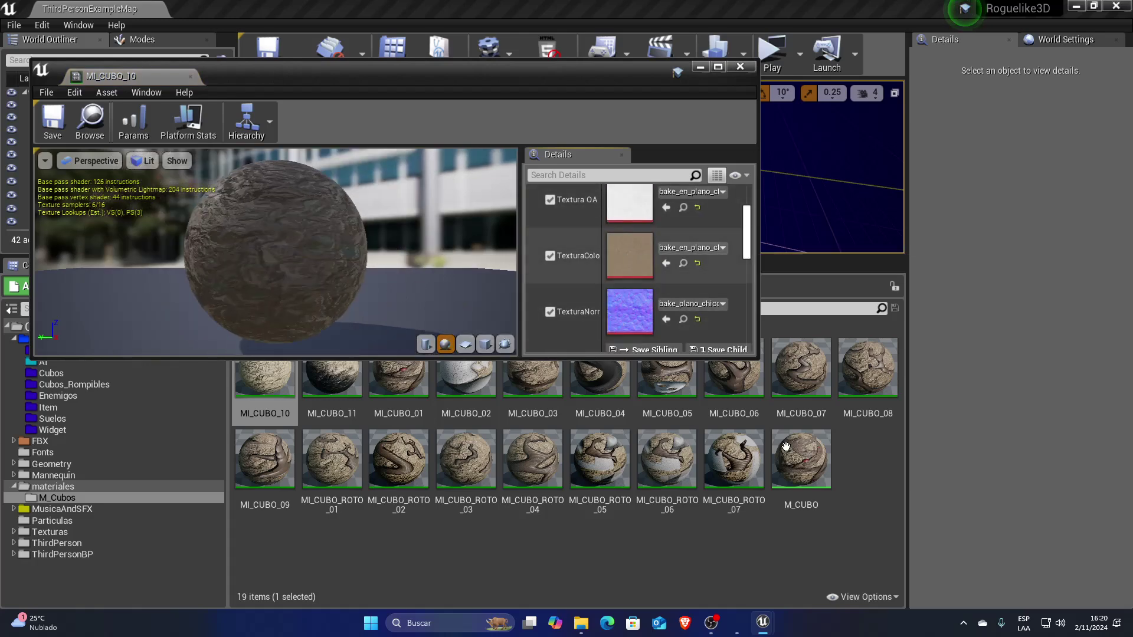
pyautogui.click(745, 69)
pyautogui.click(797, 460)
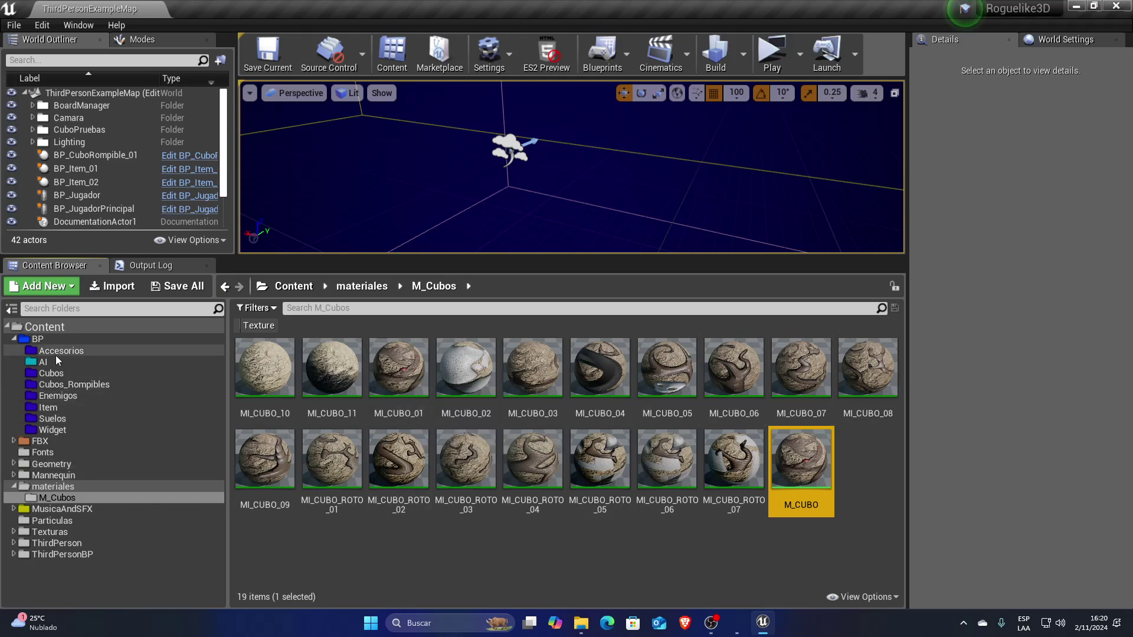
# - Select BP_BoardManager in the BoardManager folder, edit its Blueprint, and pan to the row/column loops
pyautogui.click(37, 339)
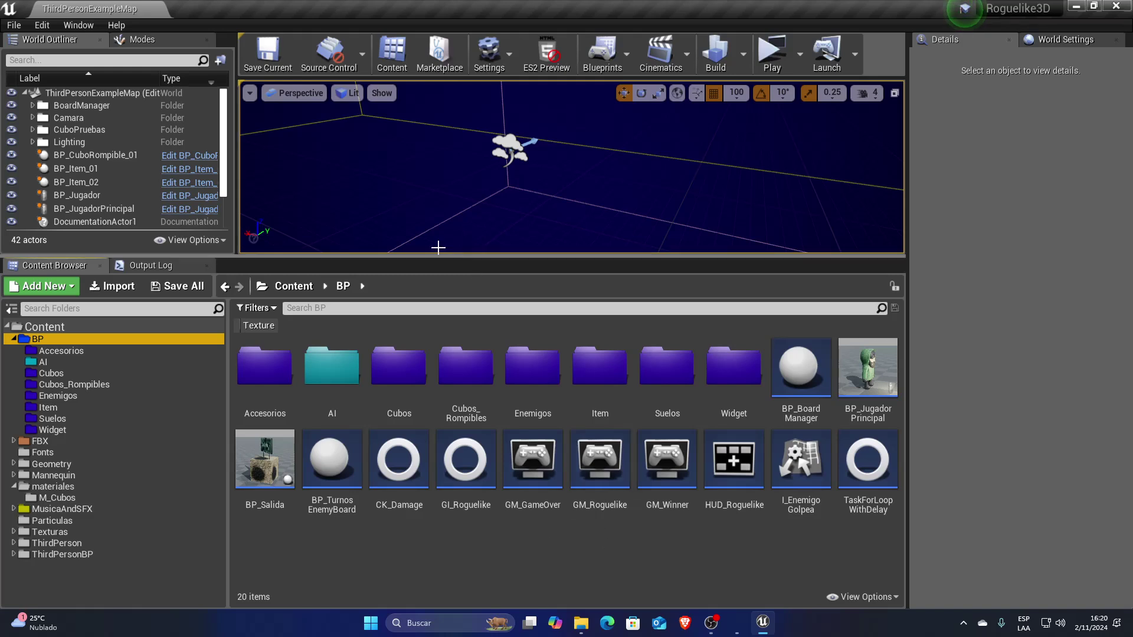
pyautogui.click(33, 105)
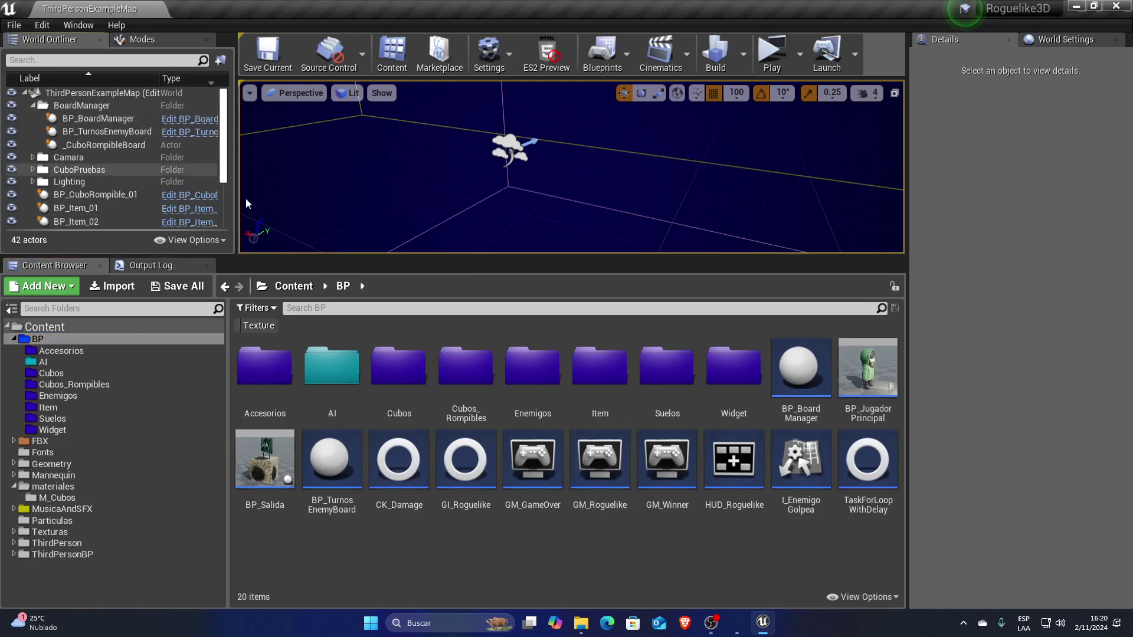
pyautogui.moveTo(388, 256); pyautogui.dragTo(387, 352)
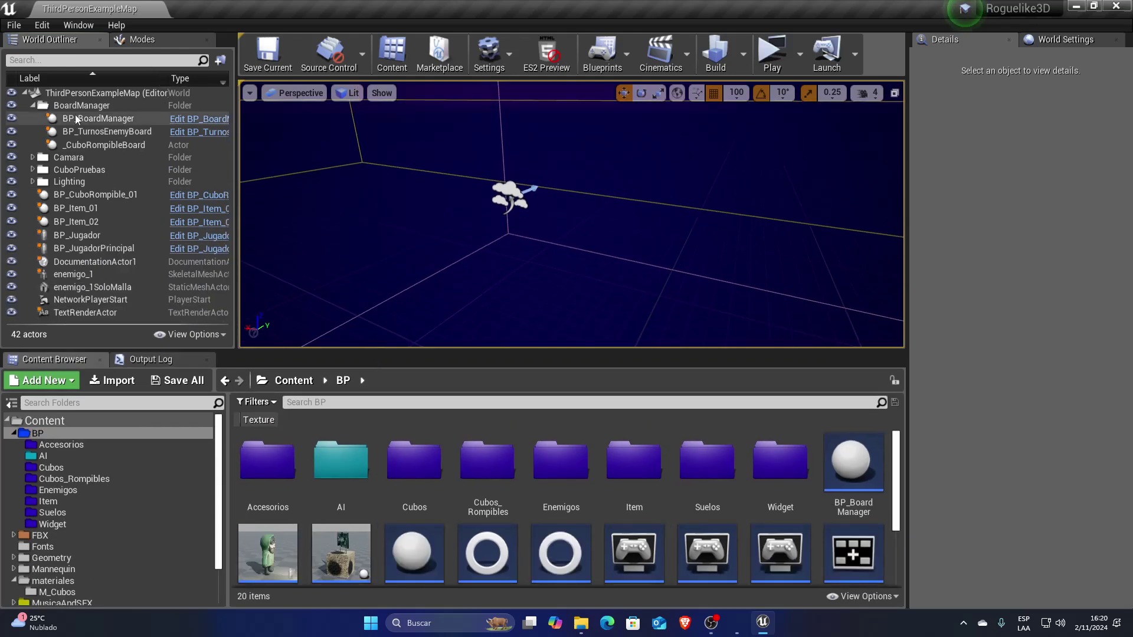
pyautogui.click(91, 120)
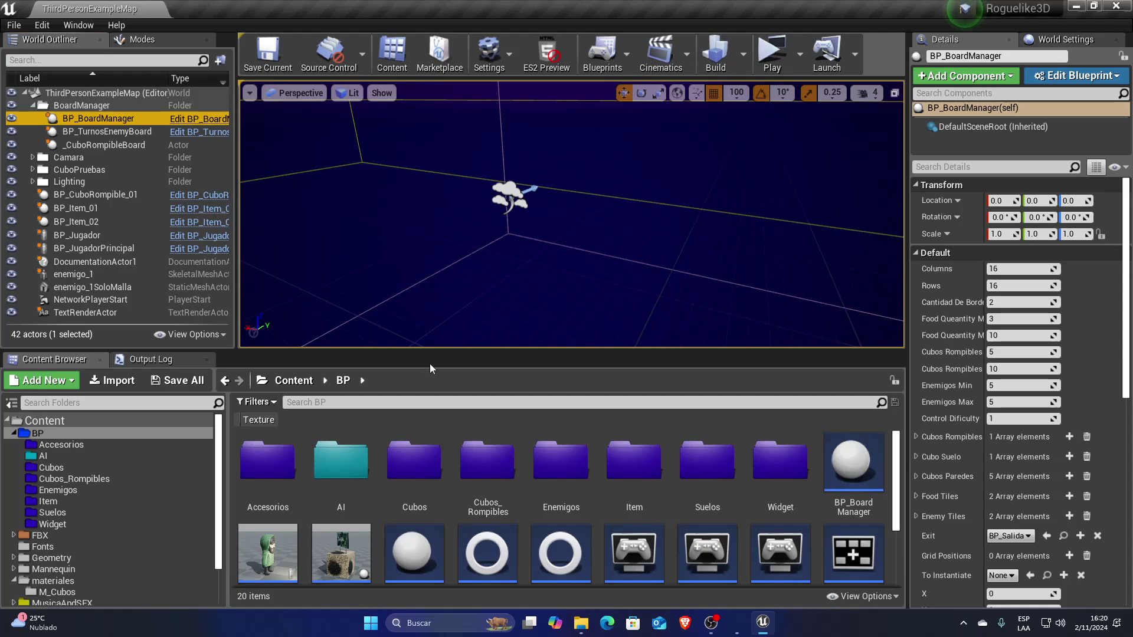
pyautogui.click(198, 119)
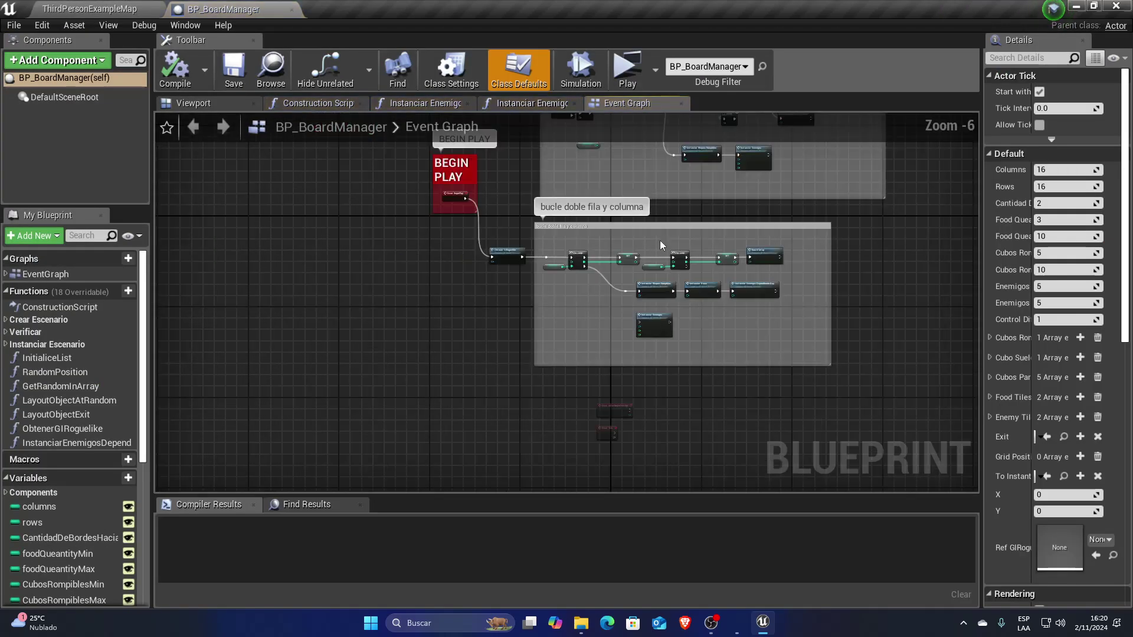
pyautogui.moveTo(660, 245); pyautogui.dragTo(649, 354, button='right')
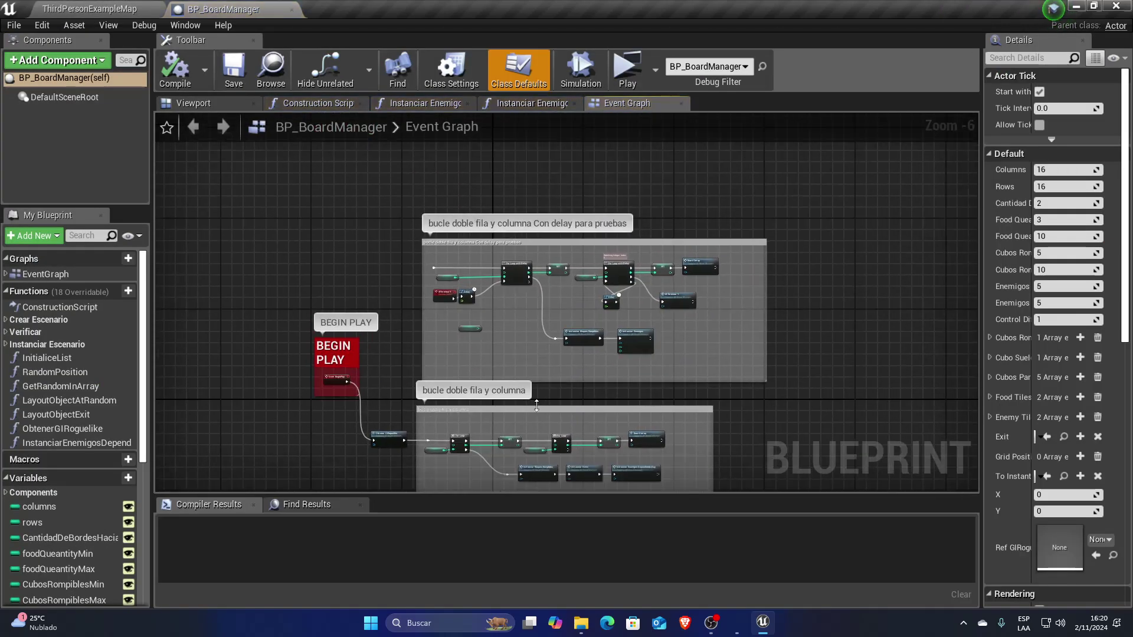
pyautogui.scroll(3, 538, 302)
pyautogui.scroll(-2, 538, 302)
pyautogui.moveTo(538, 302); pyautogui.dragTo(540, 378, button='right')
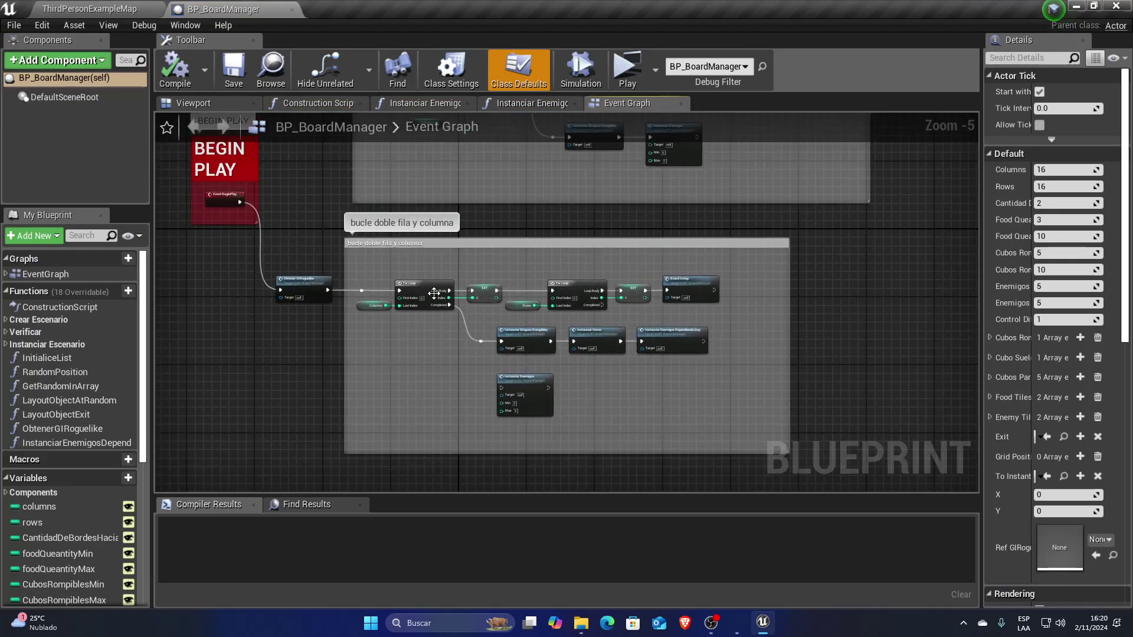
pyautogui.scroll(1, 544, 354)
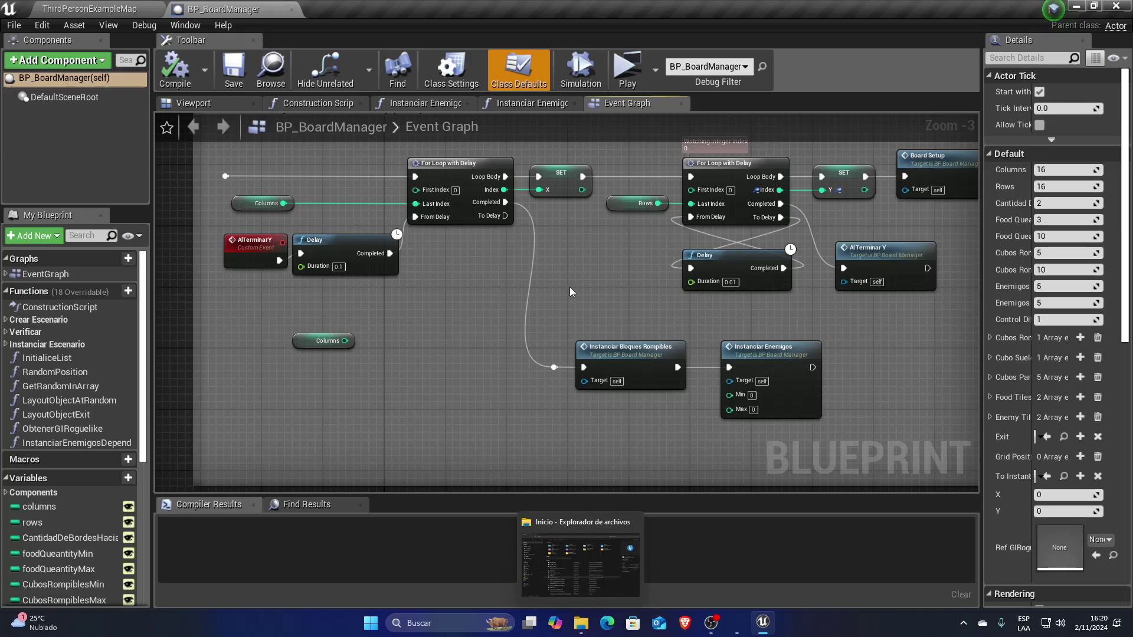
# - Open the Board Setup function graph and survey its border, sign and floor comment groups
pyautogui.doubleClick(703, 175)
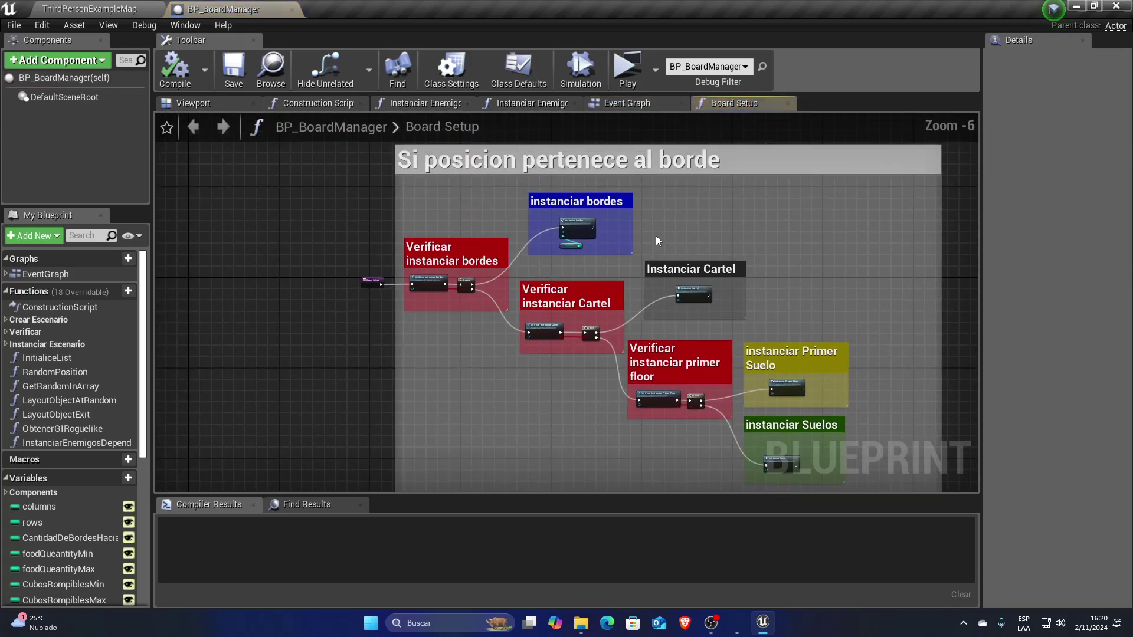
pyautogui.scroll(2, 577, 249)
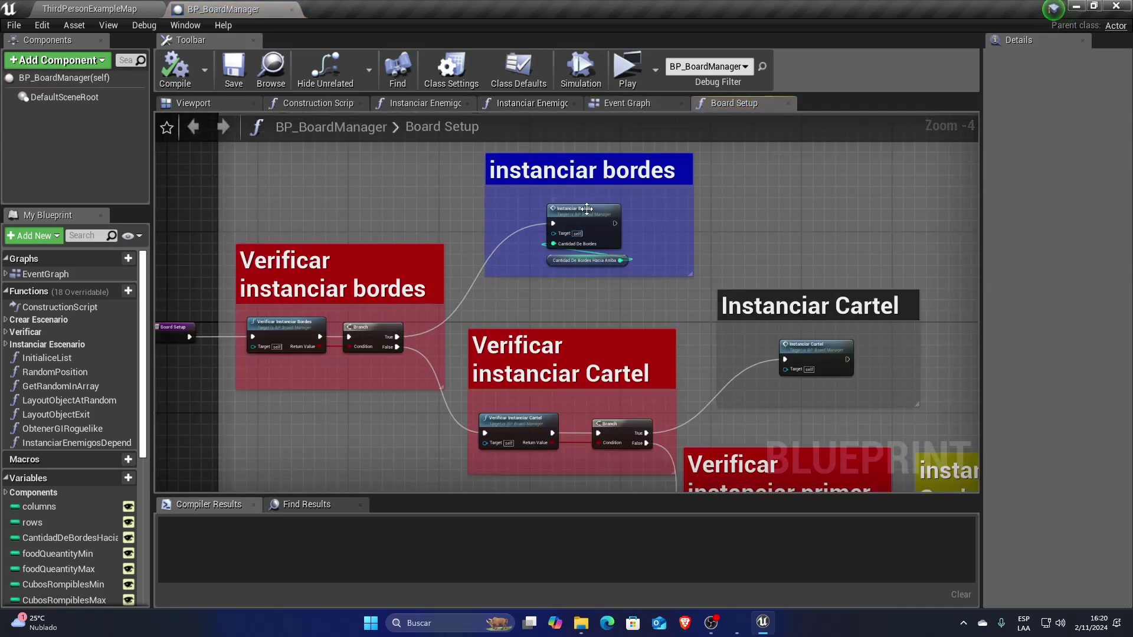
pyautogui.moveTo(653, 264); pyautogui.dragTo(653, 265, button='right')
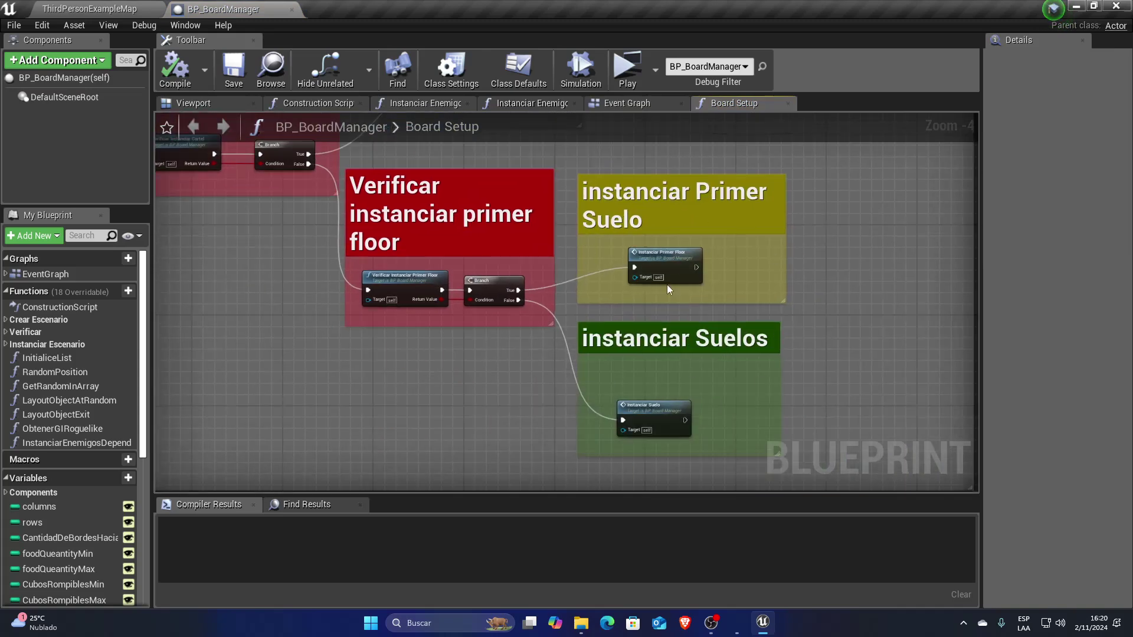
pyautogui.moveTo(669, 289); pyautogui.dragTo(766, 328, button='right')
pyautogui.scroll(-3, 796, 394)
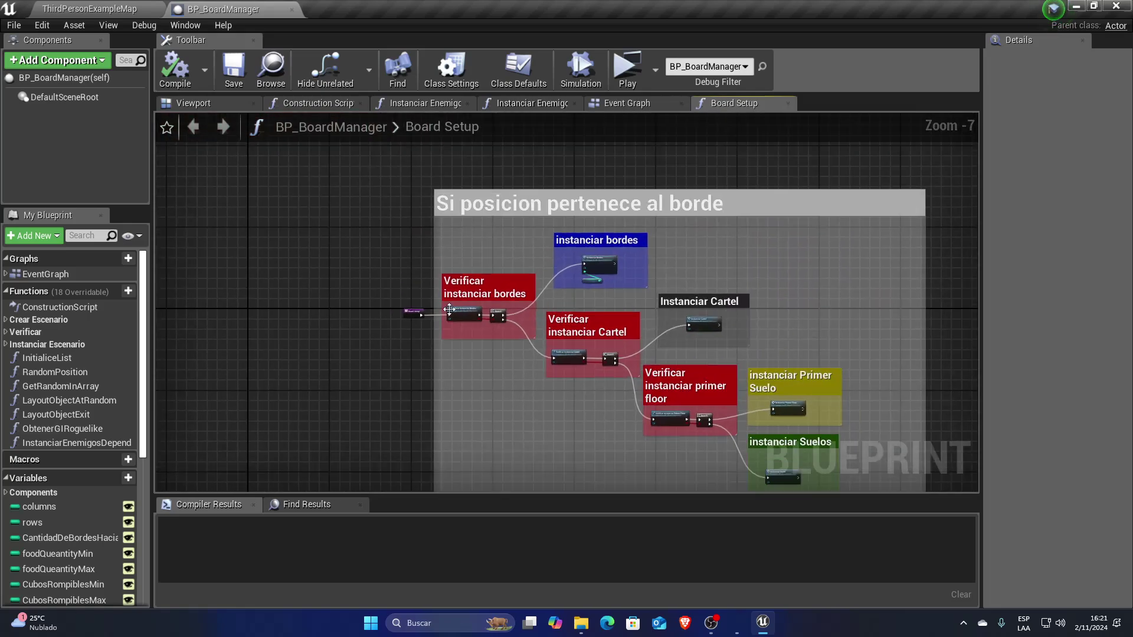
pyautogui.scroll(2, 649, 244)
pyautogui.scroll(2, 674, 306)
pyautogui.scroll(-4, 560, 253)
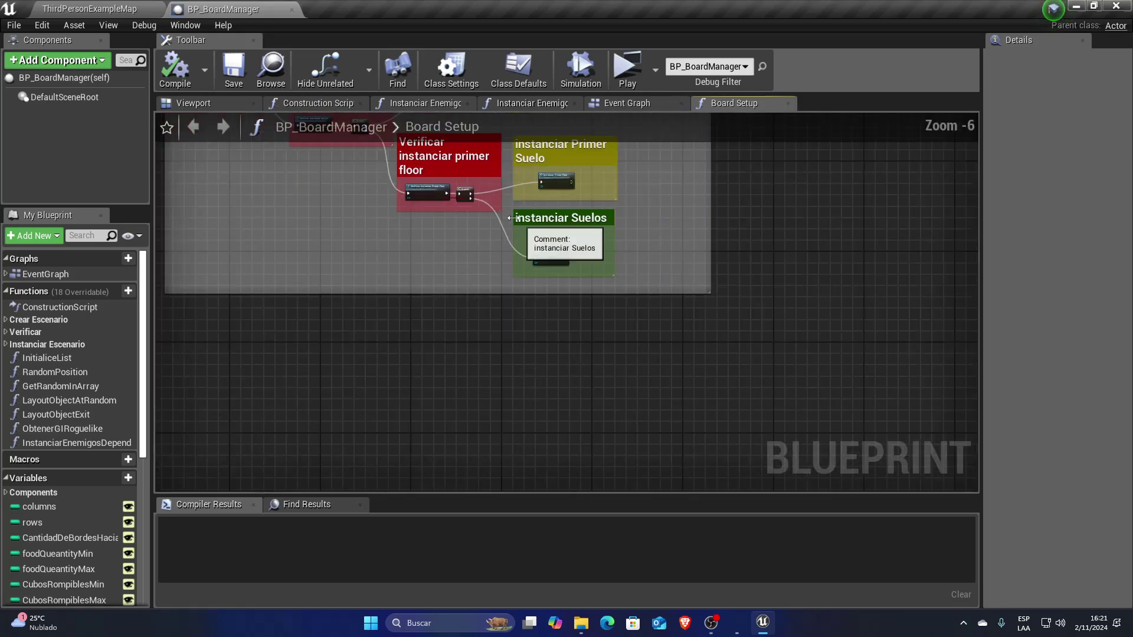
pyautogui.scroll(2, 560, 254)
pyautogui.moveTo(533, 355); pyautogui.dragTo(514, 310, button='right')
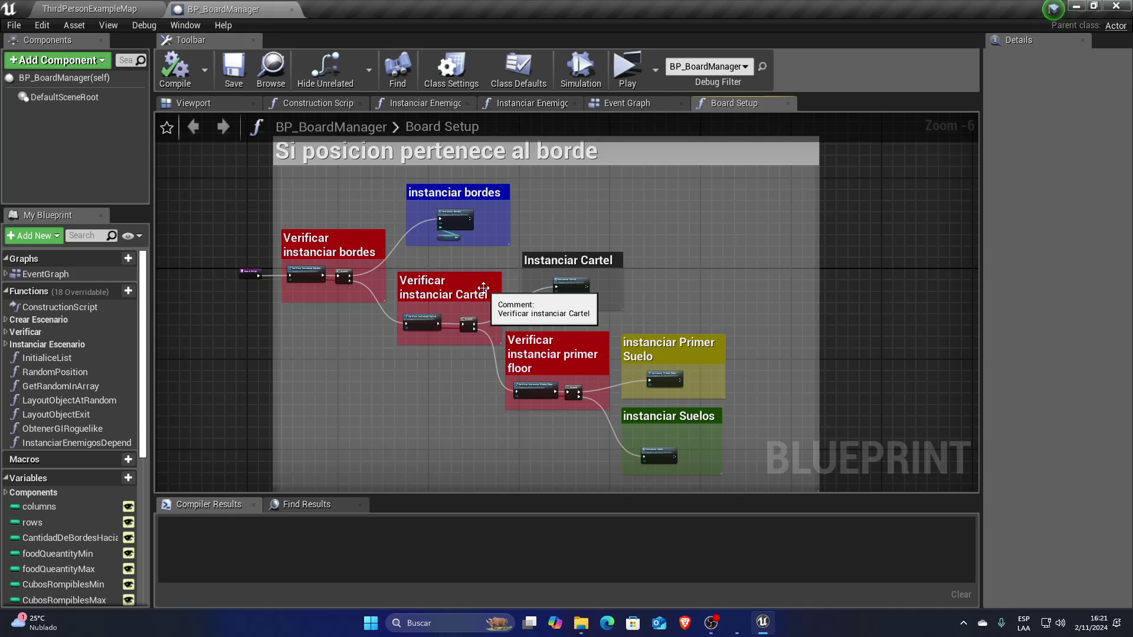
pyautogui.scroll(-1, 646, 246)
pyautogui.scroll(-1, 682, 232)
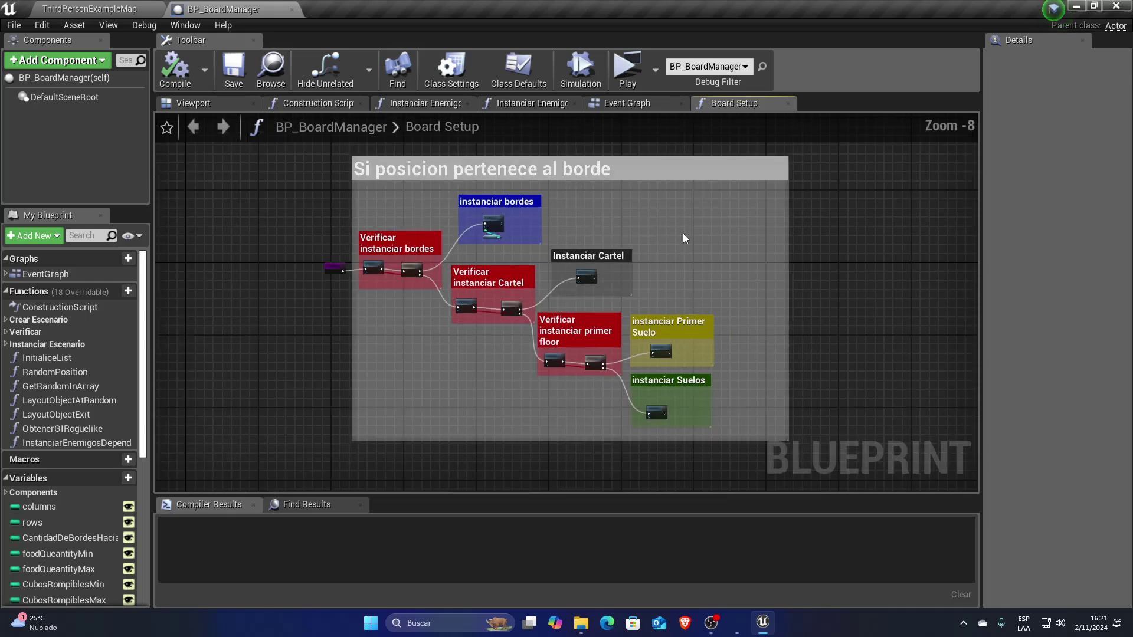
pyautogui.moveTo(683, 235); pyautogui.dragTo(664, 247, button='right')
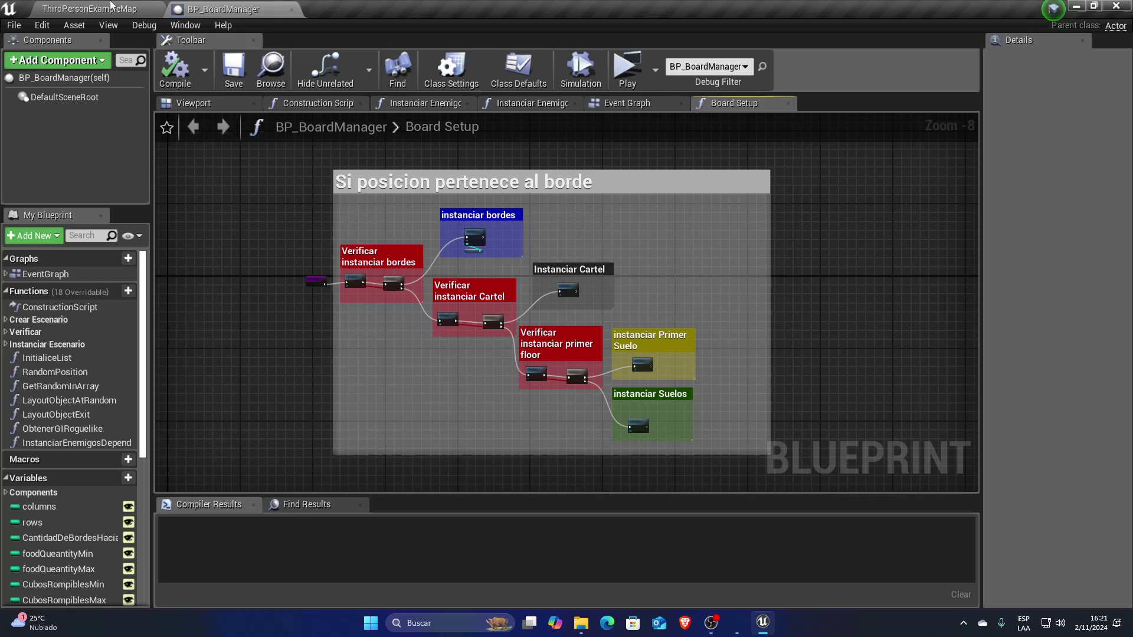
# - Switch to the ThirdPersonExampleMap level tab and zoom around its view
pyautogui.click(112, 8)
pyautogui.scroll(-1, 655, 527)
pyautogui.scroll(3, 549, 259)
pyautogui.scroll(-3, 561, 292)
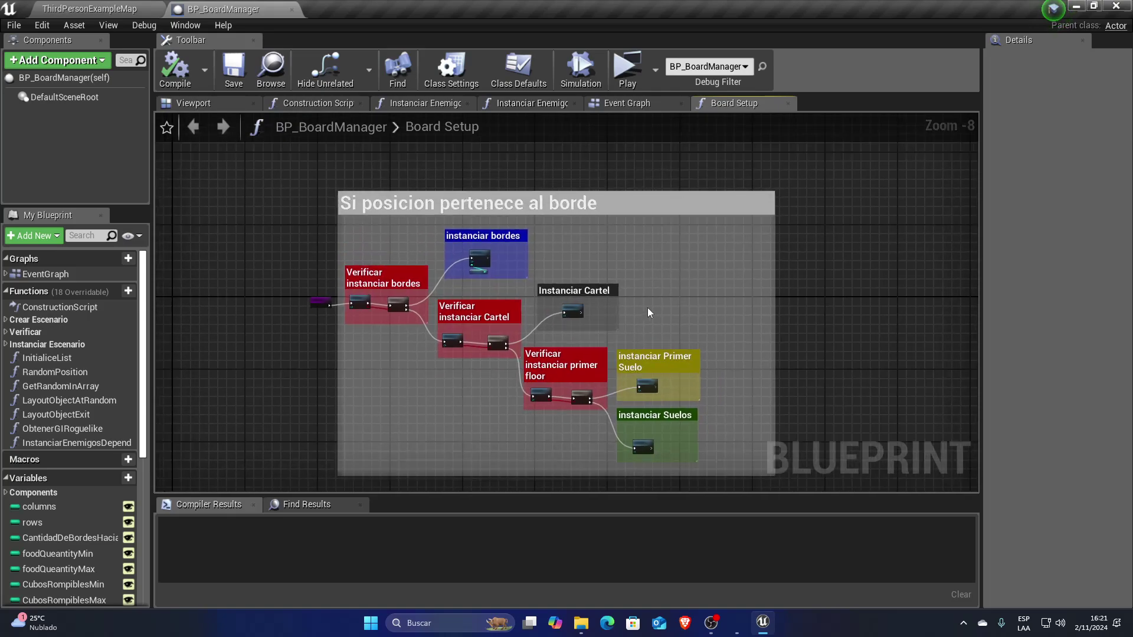
# - Close the Board Setup graph and pan the Event Graph to the delayed row-and-column loops
pyautogui.click(788, 102)
pyautogui.moveTo(518, 238); pyautogui.dragTo(617, 307, button='right')
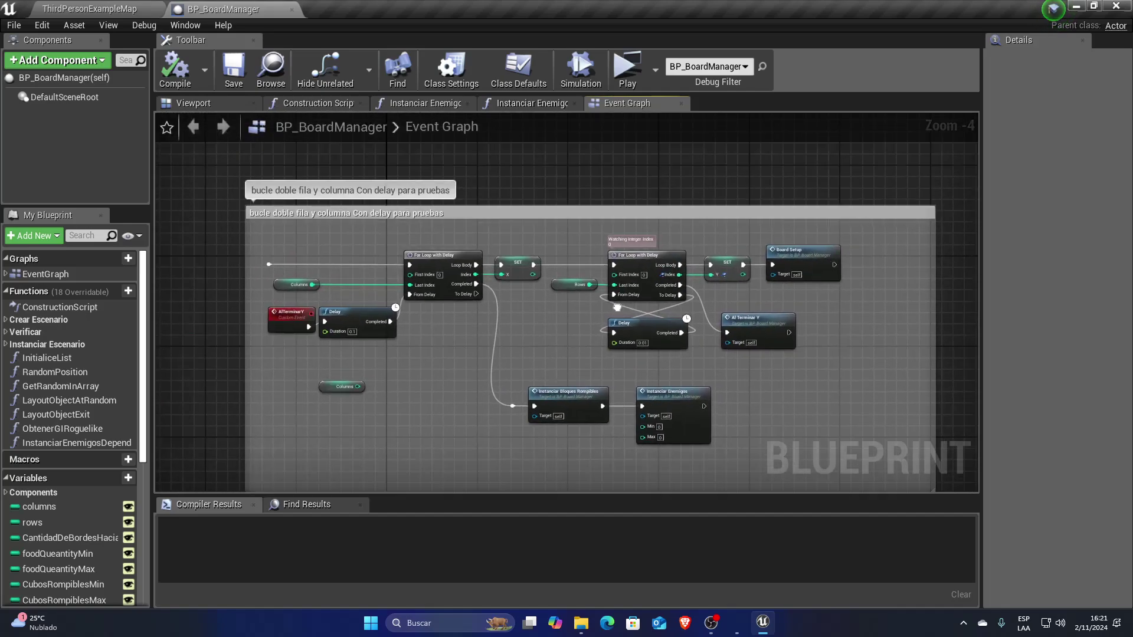
pyautogui.scroll(-3, 617, 308)
pyautogui.scroll(4, 617, 307)
pyautogui.moveTo(456, 282)
pyautogui.mouseDown(button='right')
pyautogui.moveTo(451, 323)
pyautogui.moveTo(429, 307)
pyautogui.moveTo(571, 118)
pyautogui.mouseUp(button='right')
pyautogui.scroll(-1, 447, 327)
pyautogui.scroll(1, 447, 326)
pyautogui.scroll(-1, 398, 304)
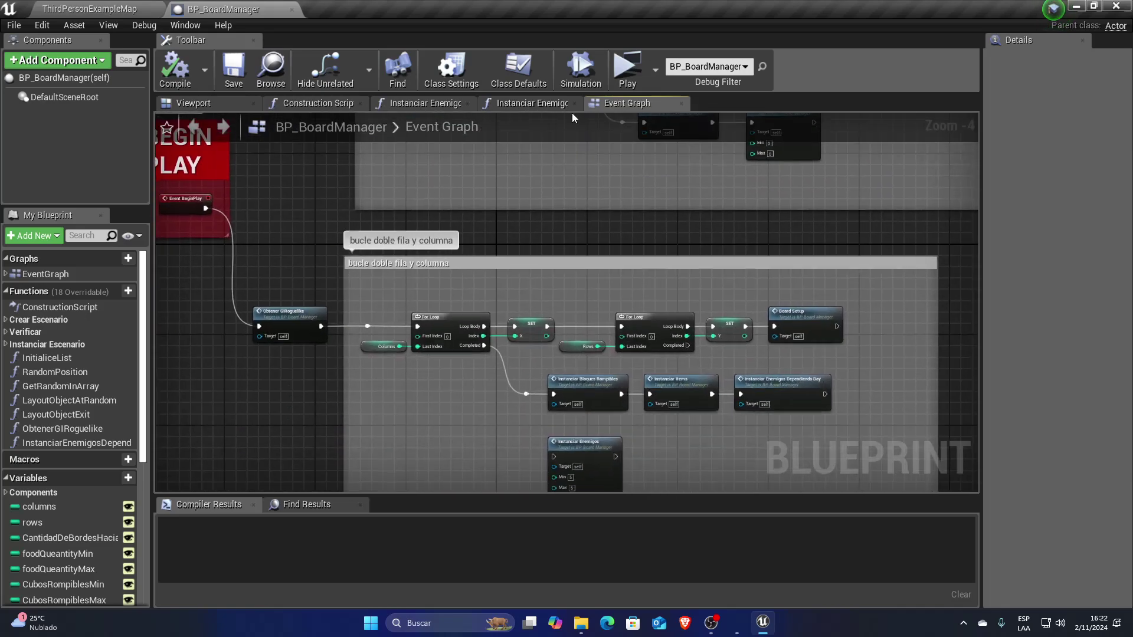
pyautogui.moveTo(638, 404); pyautogui.dragTo(495, 407, button='right')
pyautogui.scroll(2, 524, 407)
pyautogui.scroll(2, 495, 407)
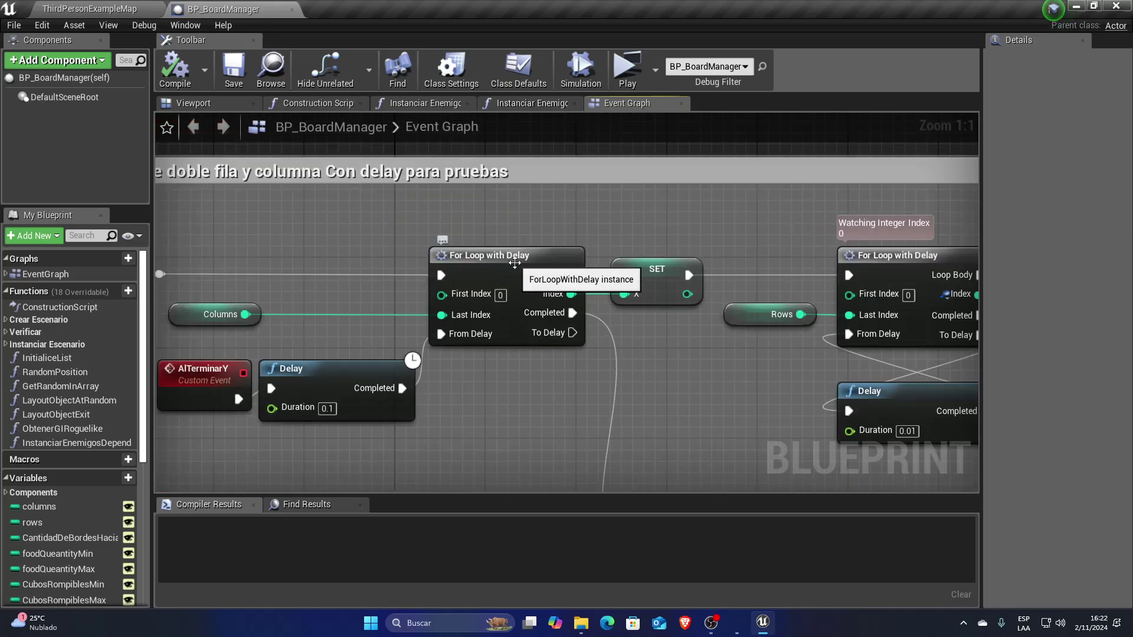
# - Back in the level editor, check the Blueprint Macro Library create option, then open TaskForLoopWithDelay
pyautogui.hotkey('ctrl', 'Tab')
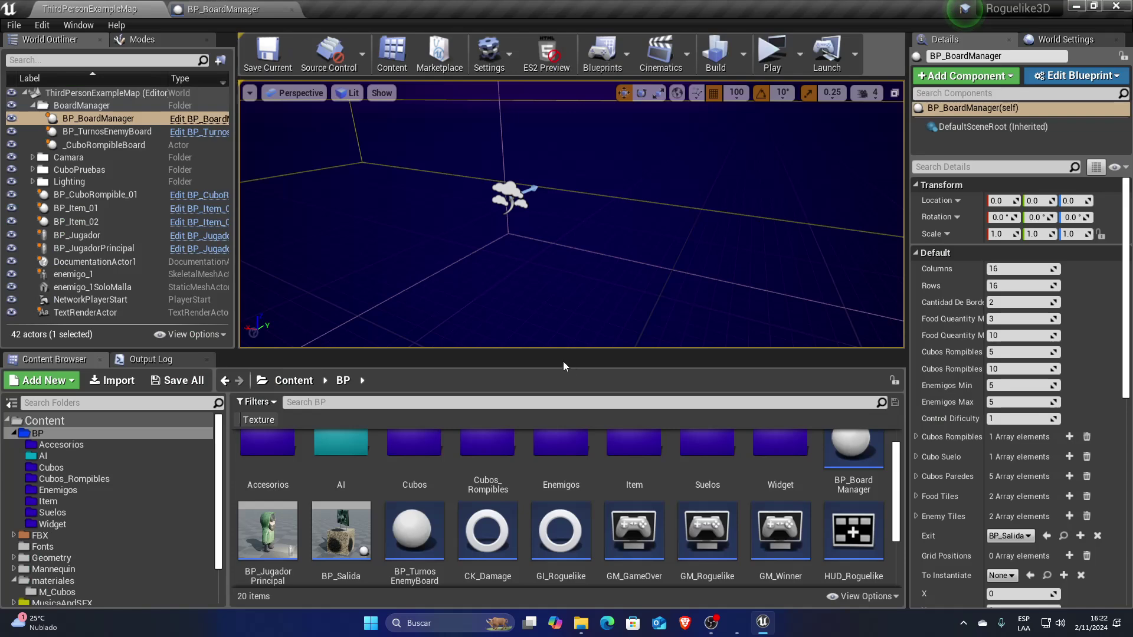
pyautogui.moveTo(592, 236); pyautogui.dragTo(592, 194)
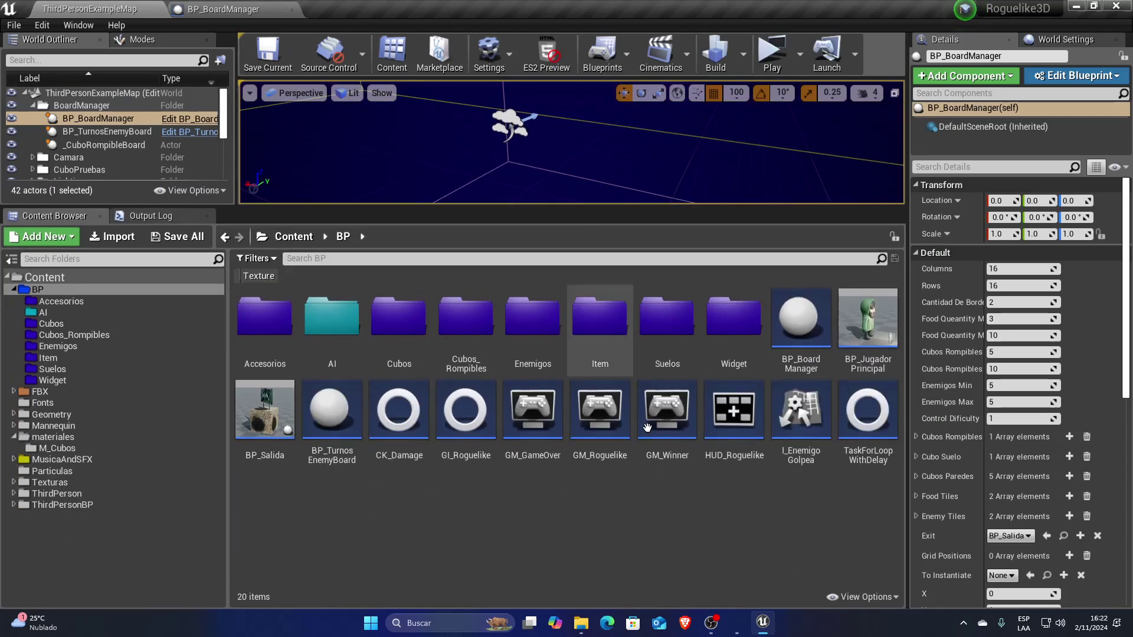
pyautogui.rightClick(641, 540)
pyautogui.moveTo(702, 442)
pyautogui.moveTo(704, 384)
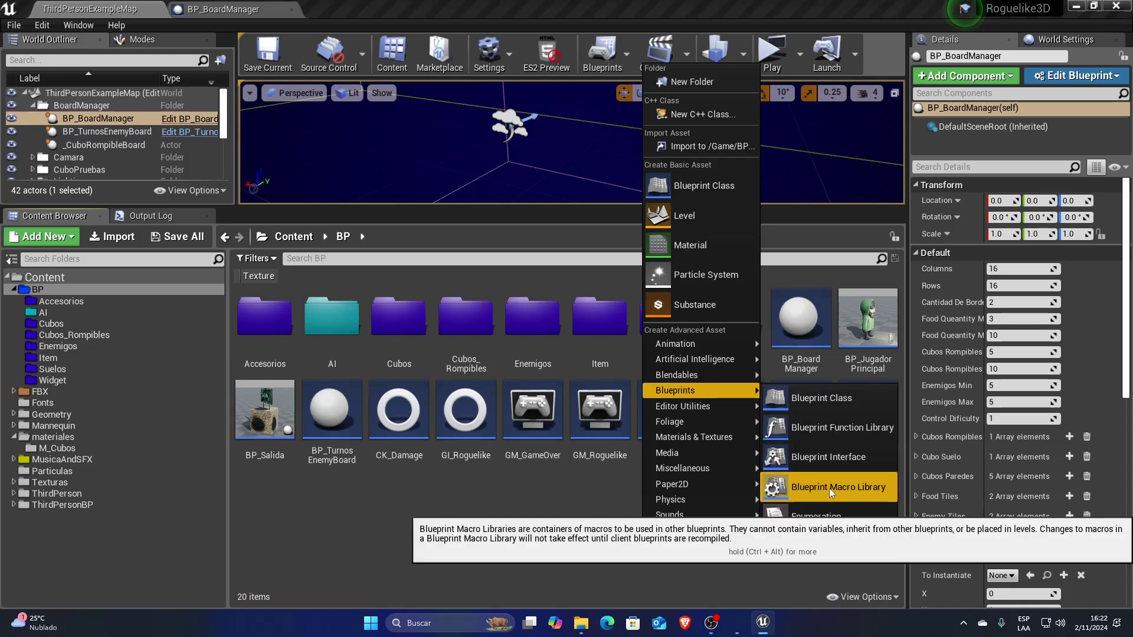
pyautogui.click(803, 500)
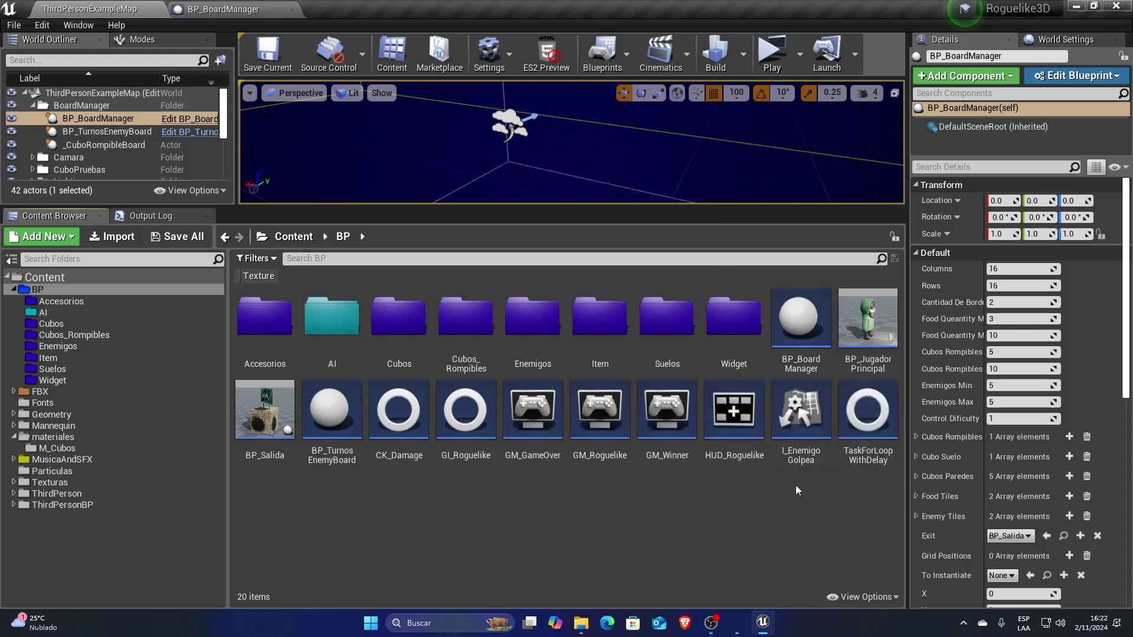
pyautogui.doubleClick(867, 413)
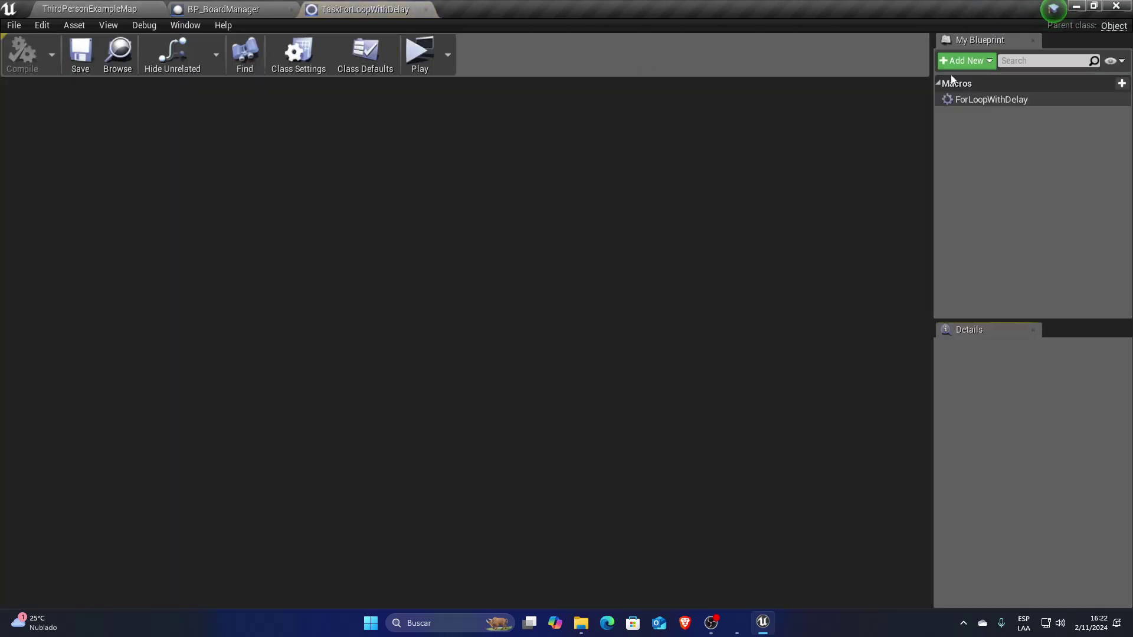
# - View the ForLoopWithDelay macro graph, then close the TaskForLoopWithDelay editor
pyautogui.doubleClick(987, 101)
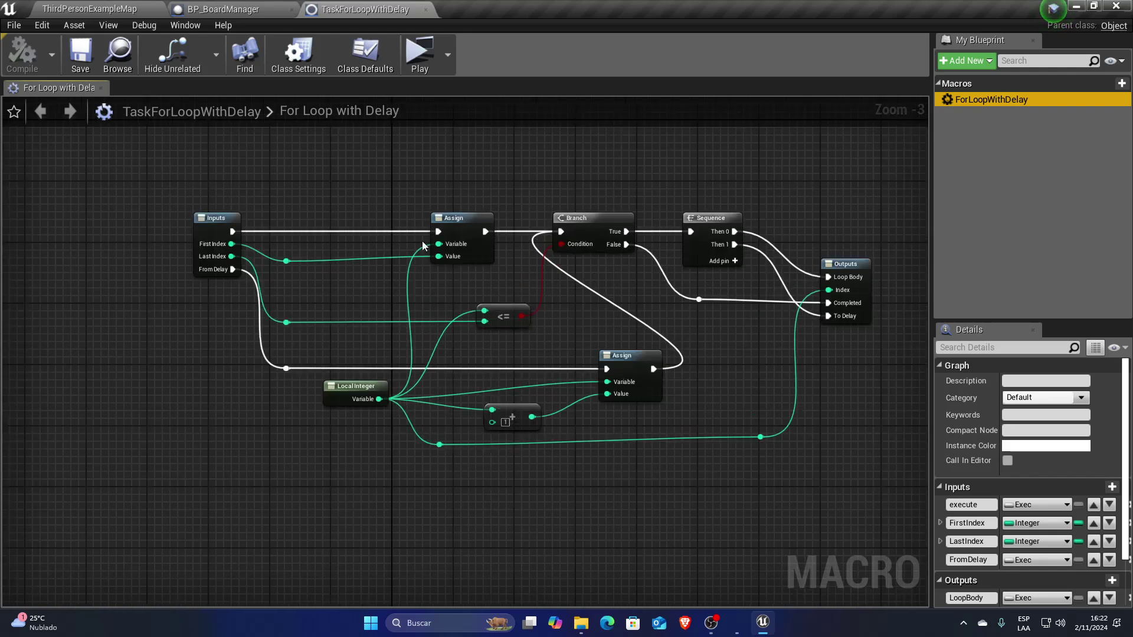
pyautogui.click(426, 10)
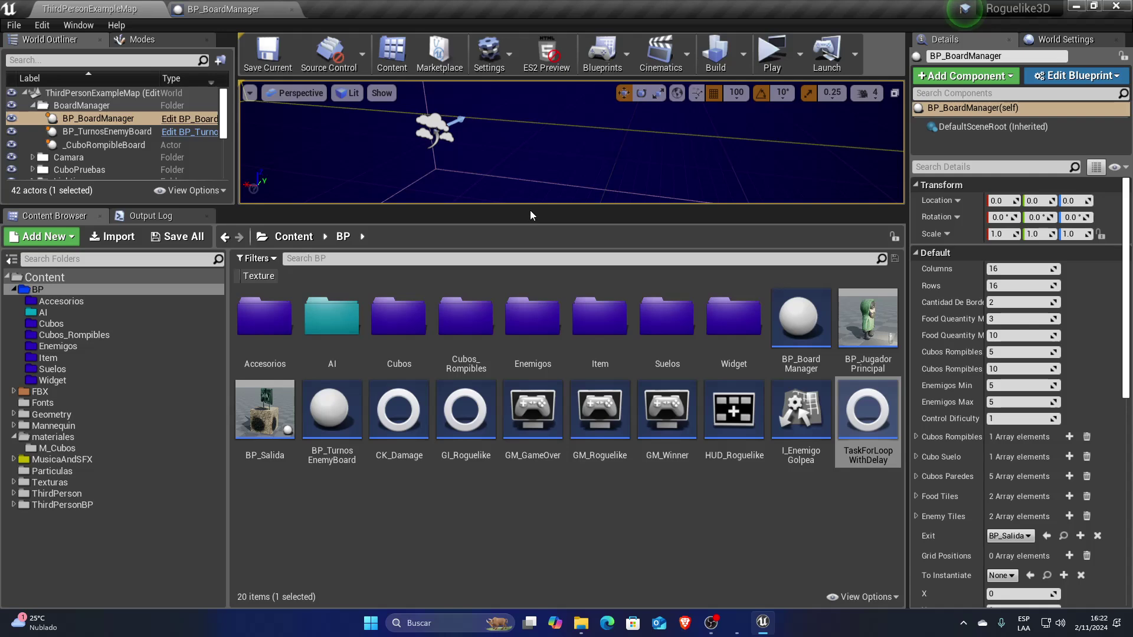
# - Preview the level at ES2, frame and fly around the cube board, then return to BP_BoardManager
pyautogui.moveTo(531, 215); pyautogui.dragTo(531, 381)
pyautogui.click(546, 53)
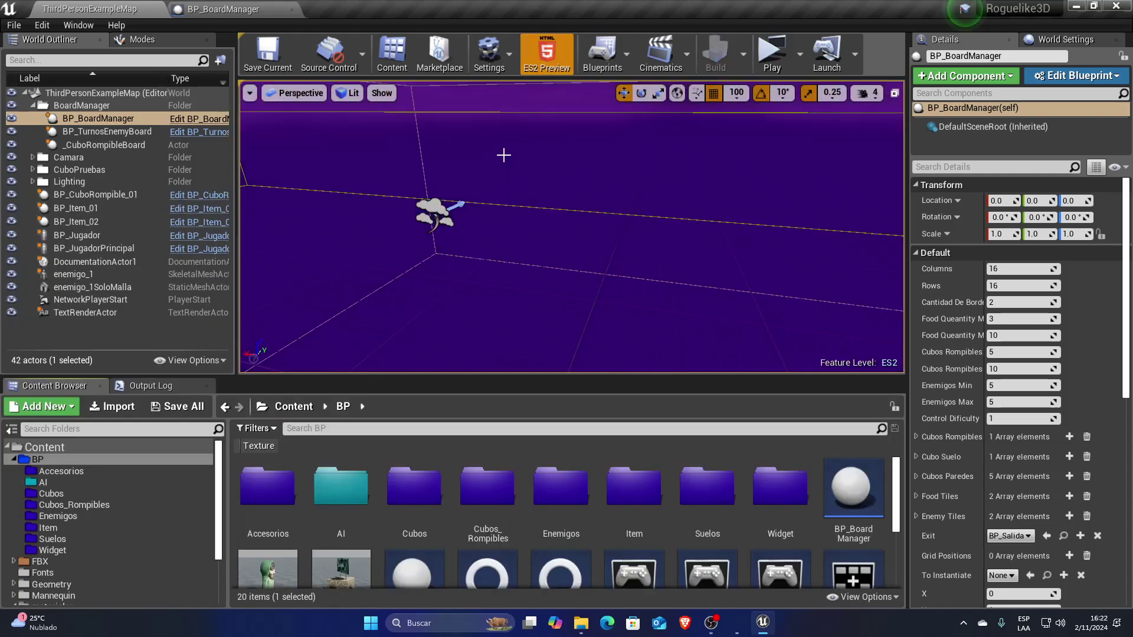
pyautogui.press('f')
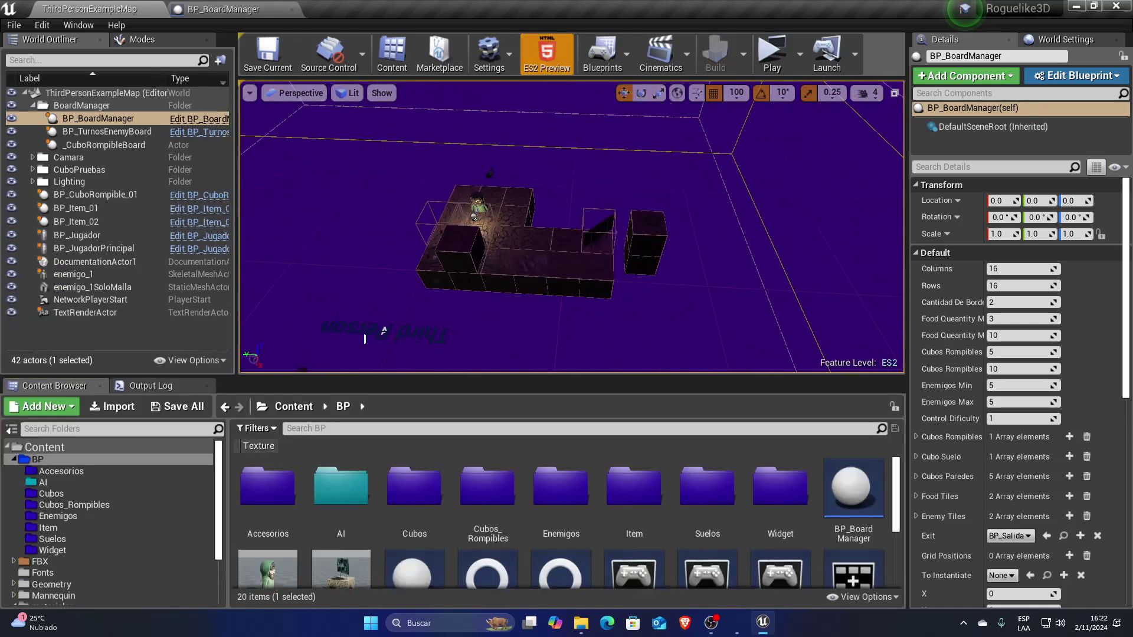
pyautogui.moveTo(365, 339); pyautogui.dragTo(378, 307)
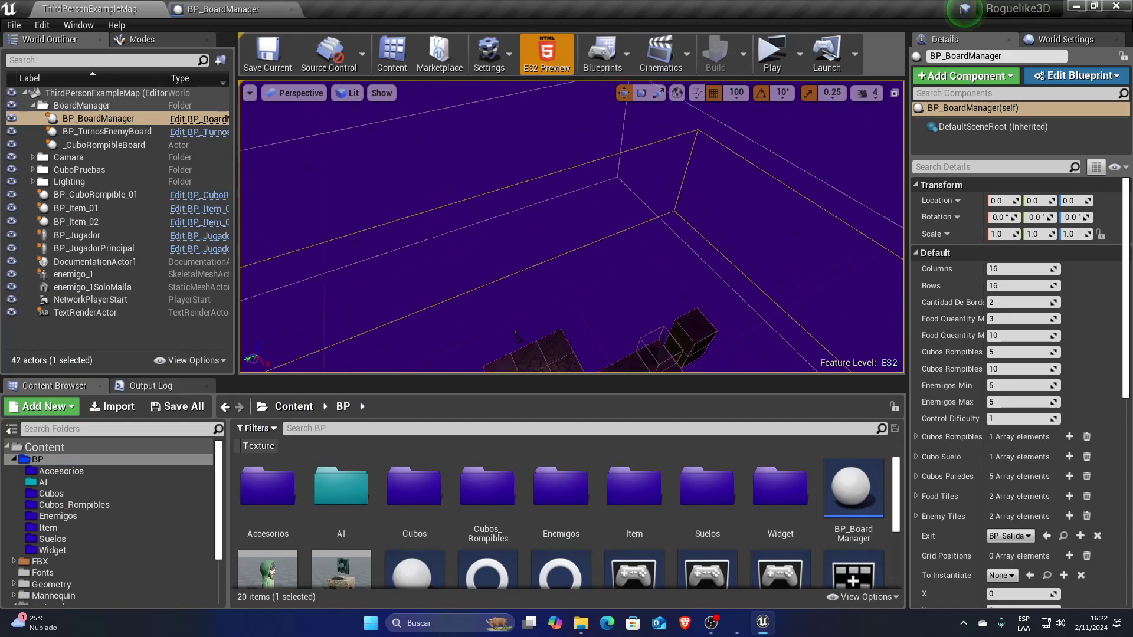
pyautogui.moveTo(649, 263); pyautogui.dragTo(801, 249)
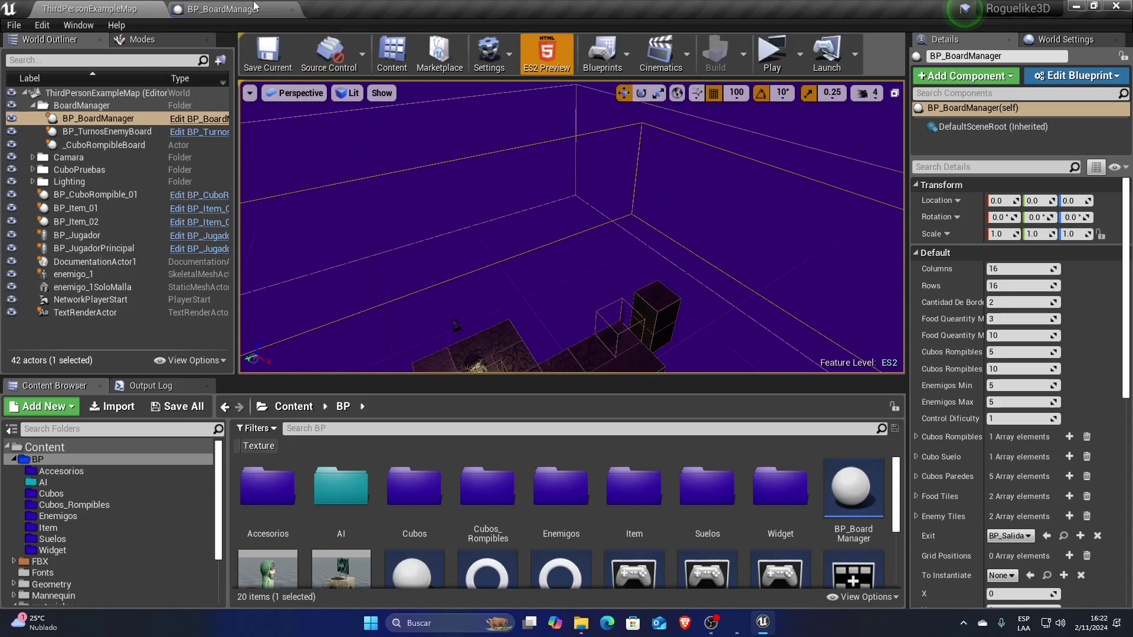
pyautogui.click(224, 9)
# - Wire Begin Play's execution output into the delayed loop and compile BP_BoardManager
pyautogui.scroll(-2, 454, 366)
pyautogui.scroll(-3, 569, 219)
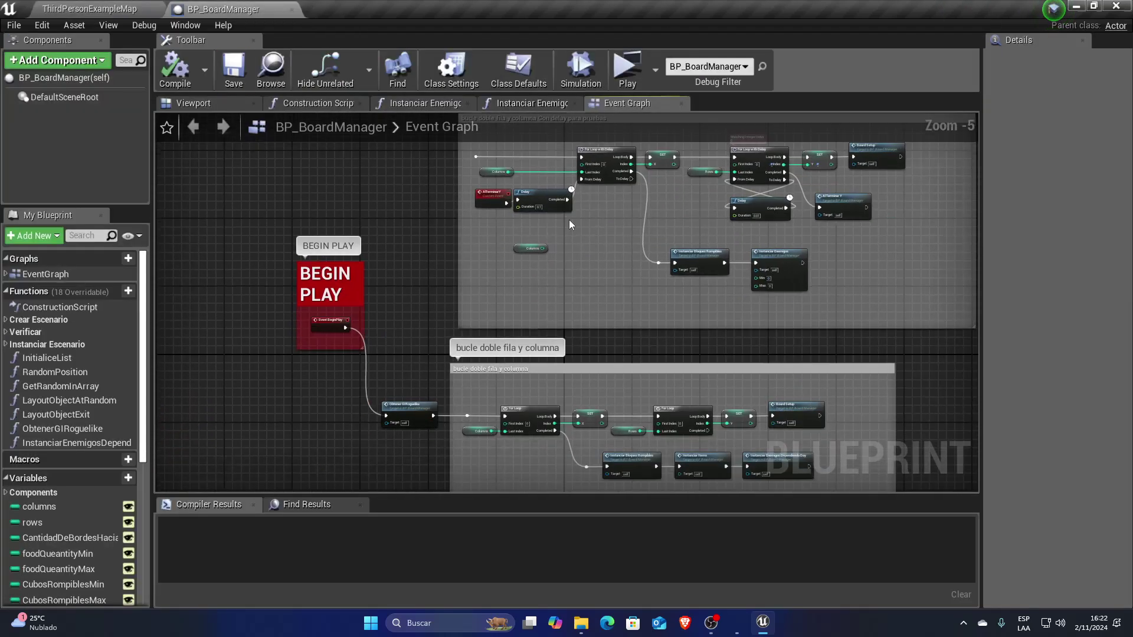
pyautogui.scroll(2, 494, 250)
pyautogui.scroll(-3, 406, 317)
pyautogui.moveTo(406, 317); pyautogui.dragTo(352, 359, button='right')
pyautogui.scroll(1, 352, 359)
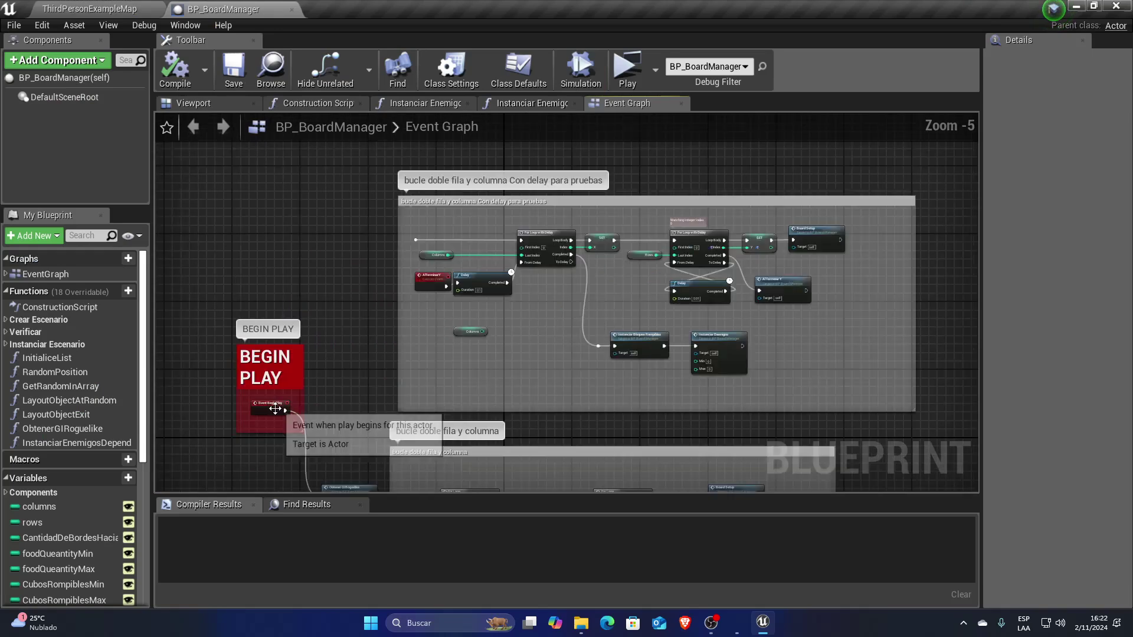
pyautogui.moveTo(286, 411); pyautogui.dragTo(417, 239)
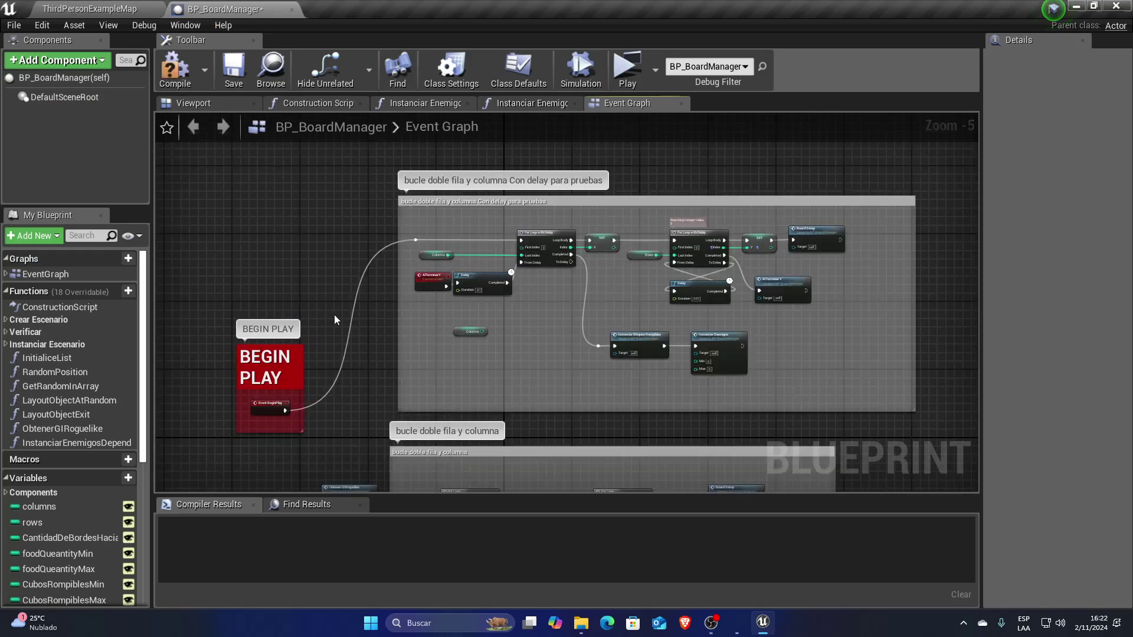
pyautogui.click(180, 70)
# - Inspect both For Loop with Delay nodes and jump to the AlTerminarY custom event
pyautogui.moveTo(426, 280); pyautogui.dragTo(436, 274, button='right')
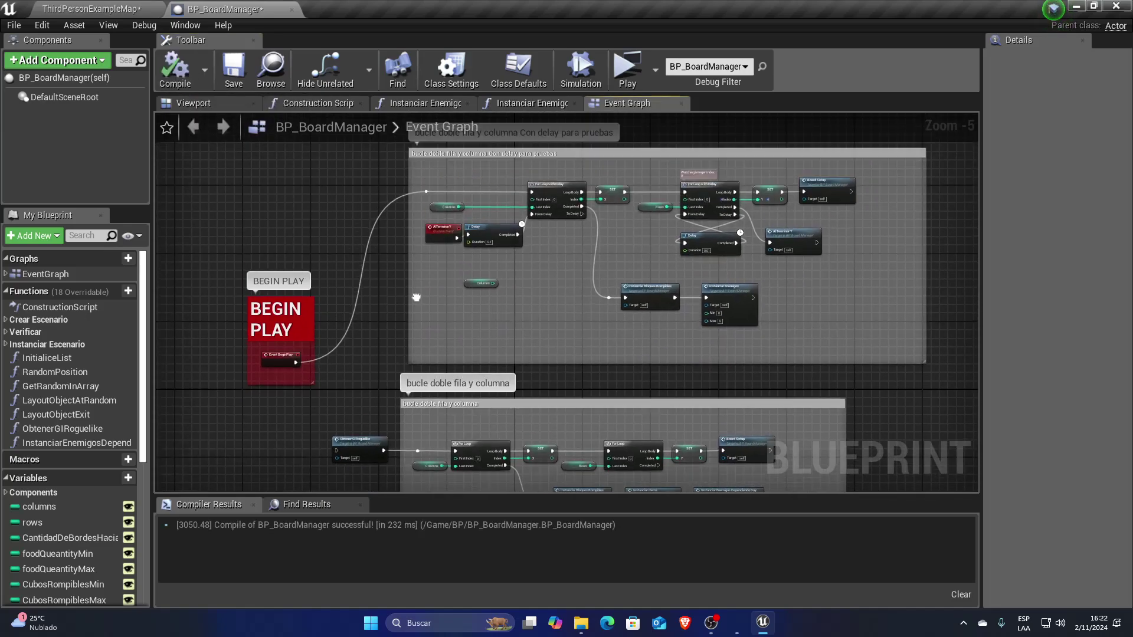
pyautogui.scroll(1, 436, 275)
pyautogui.scroll(1, 610, 271)
pyautogui.scroll(1, 481, 292)
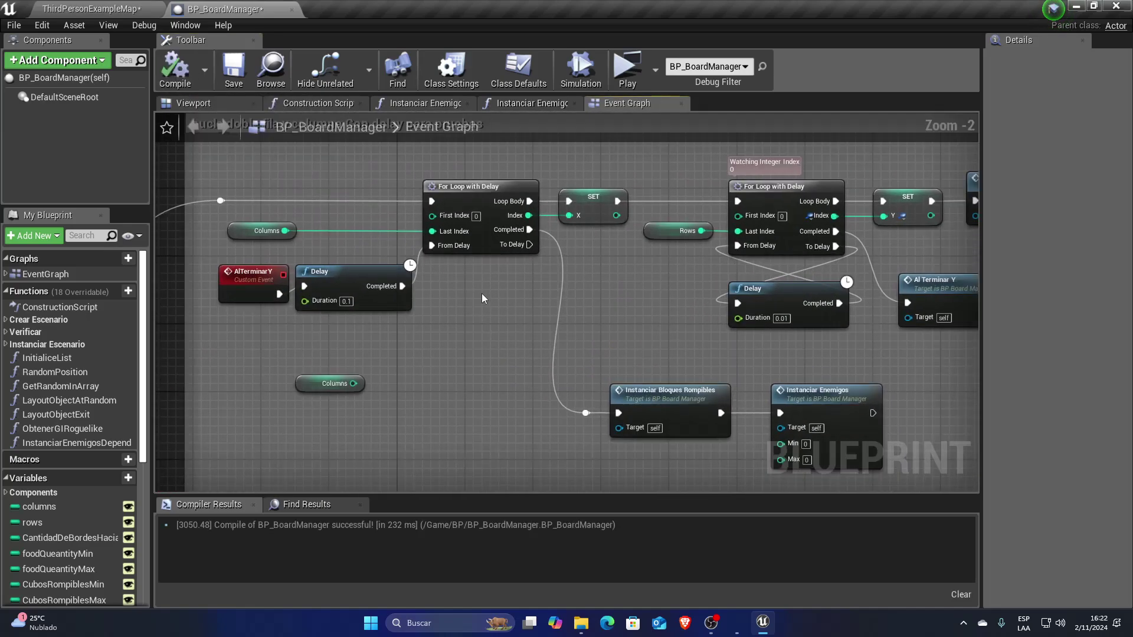
pyautogui.scroll(1, 399, 236)
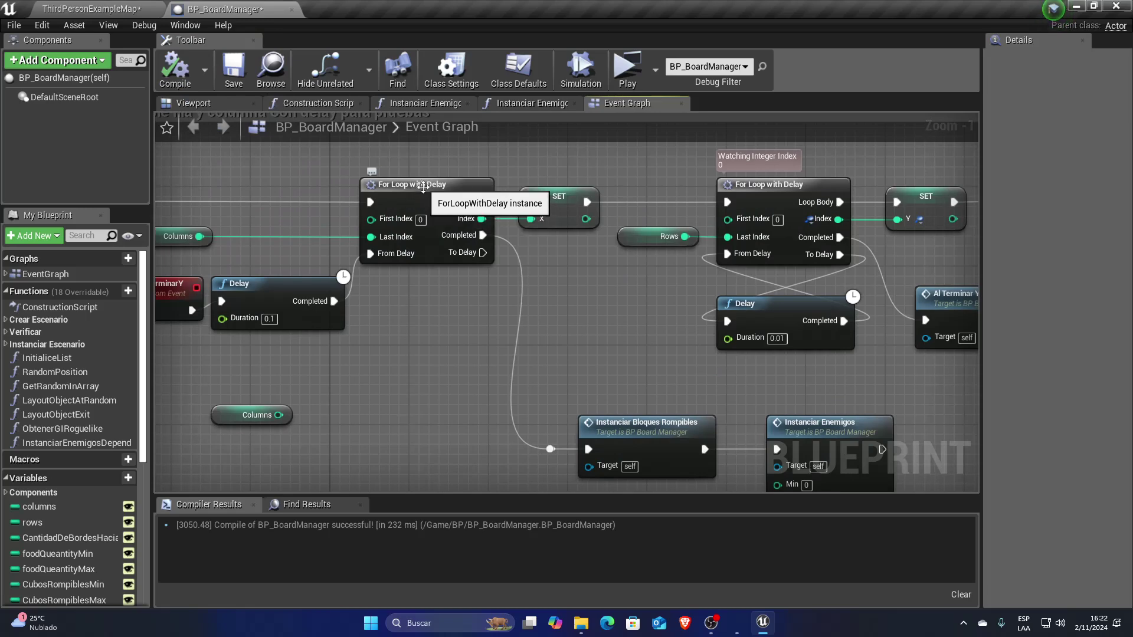
pyautogui.moveTo(425, 194); pyautogui.dragTo(342, 198, button='right')
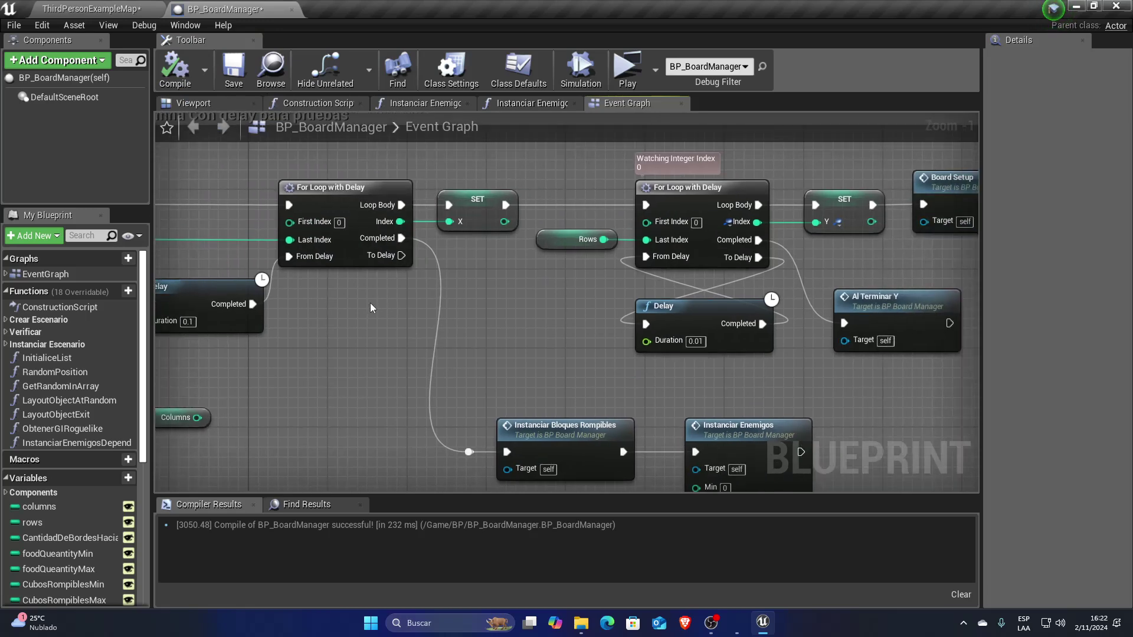
pyautogui.moveTo(388, 308); pyautogui.dragTo(308, 193, button='right')
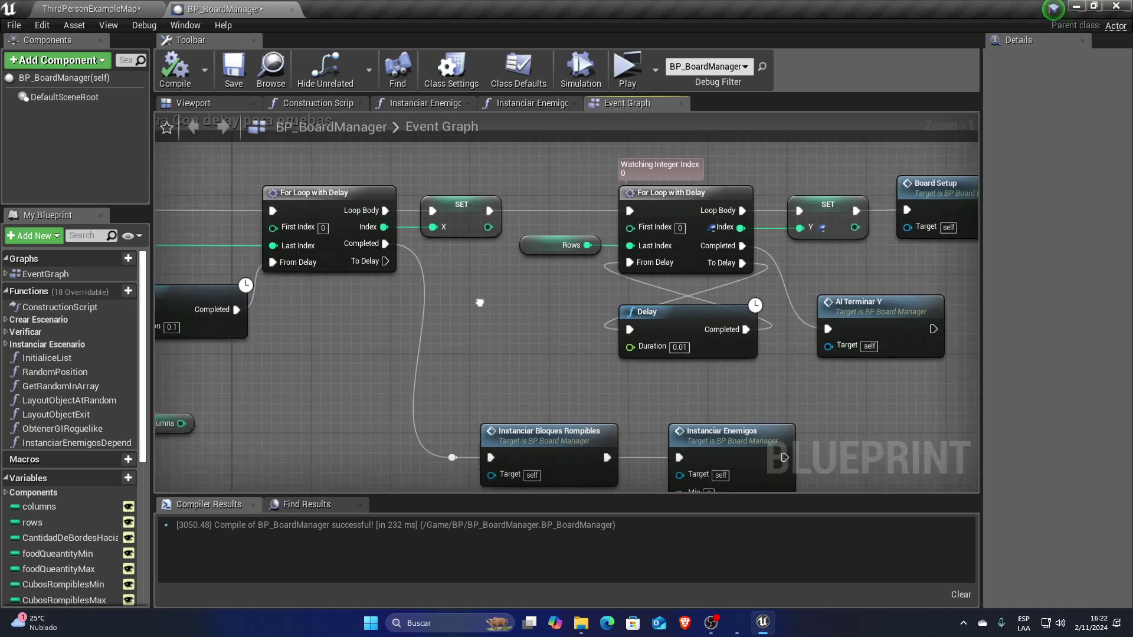
pyautogui.click(337, 243)
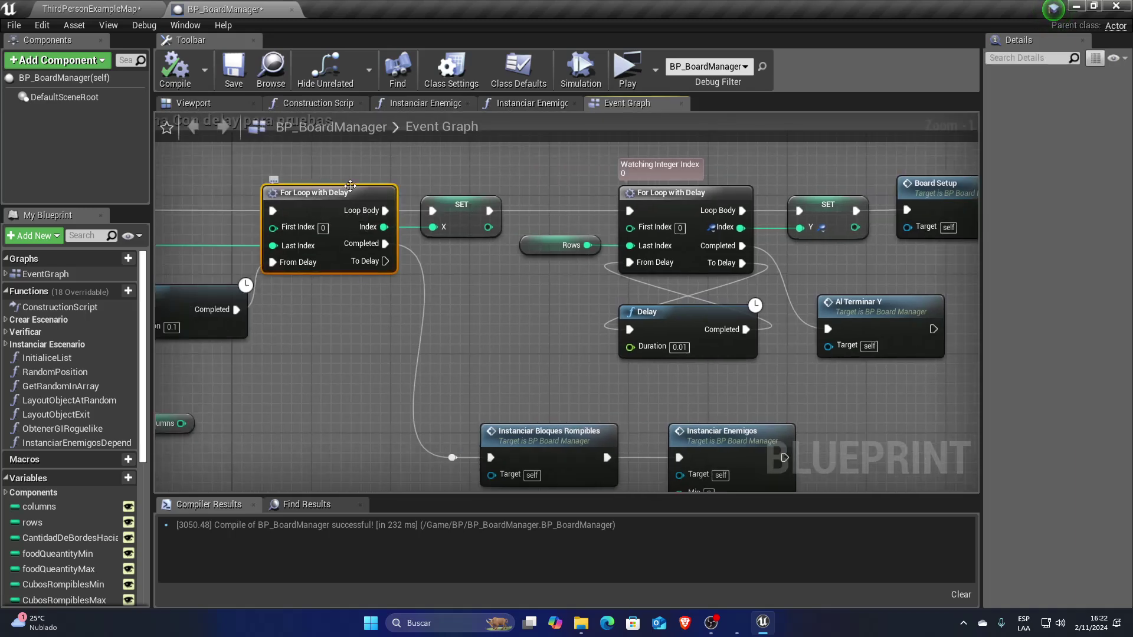
pyautogui.moveTo(427, 254); pyautogui.dragTo(532, 255, button='right')
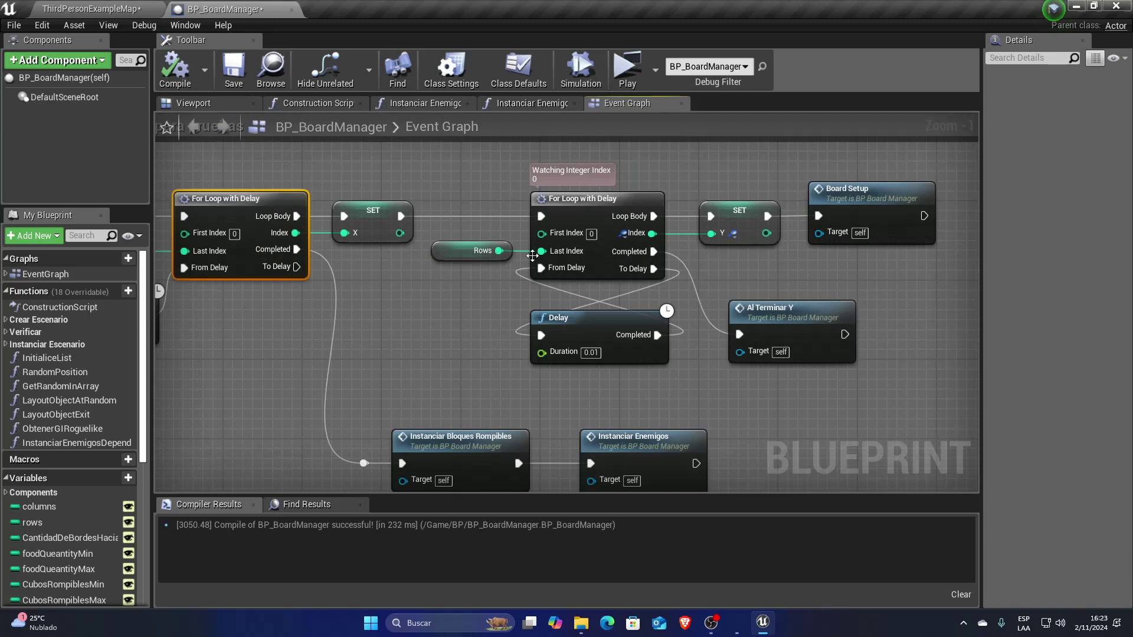
pyautogui.moveTo(709, 272)
pyautogui.mouseDown(button='right')
pyautogui.moveTo(666, 265)
pyautogui.moveTo(755, 269)
pyautogui.mouseUp(button='right')
pyautogui.click(606, 193)
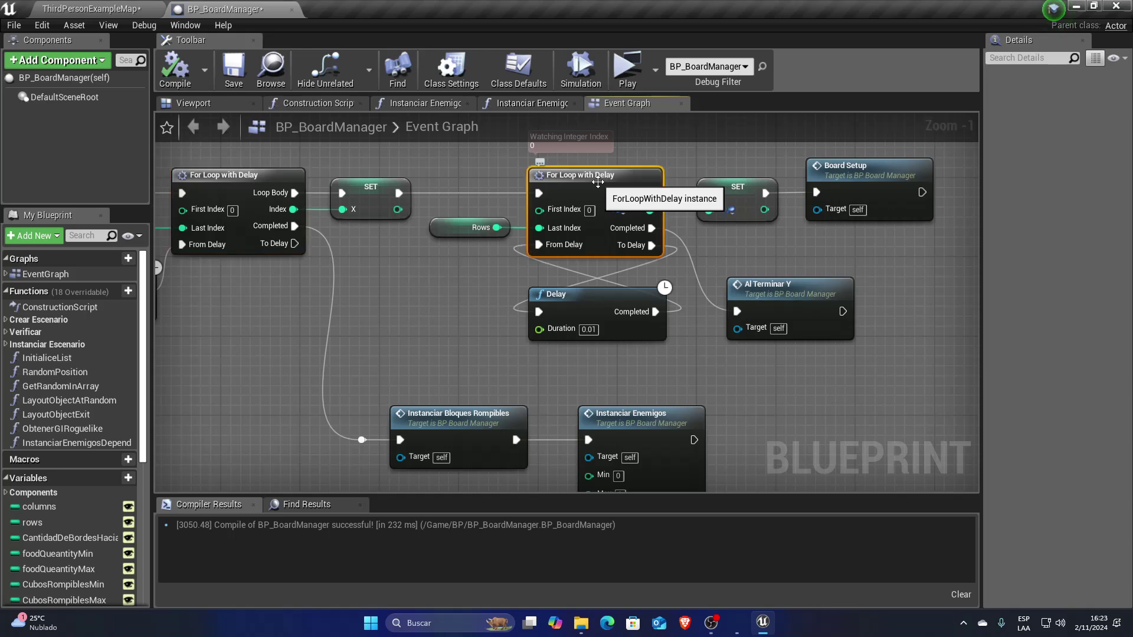
pyautogui.doubleClick(777, 284)
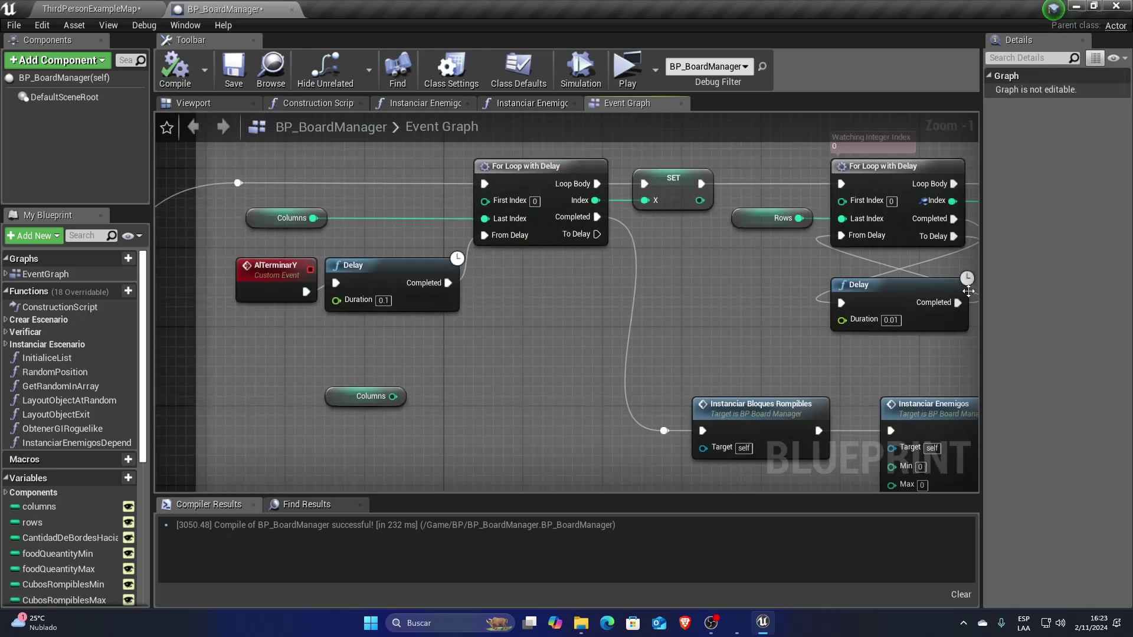
# - Select the AlTerminarY custom event and zoom around it in the Event Graph
pyautogui.click(287, 277)
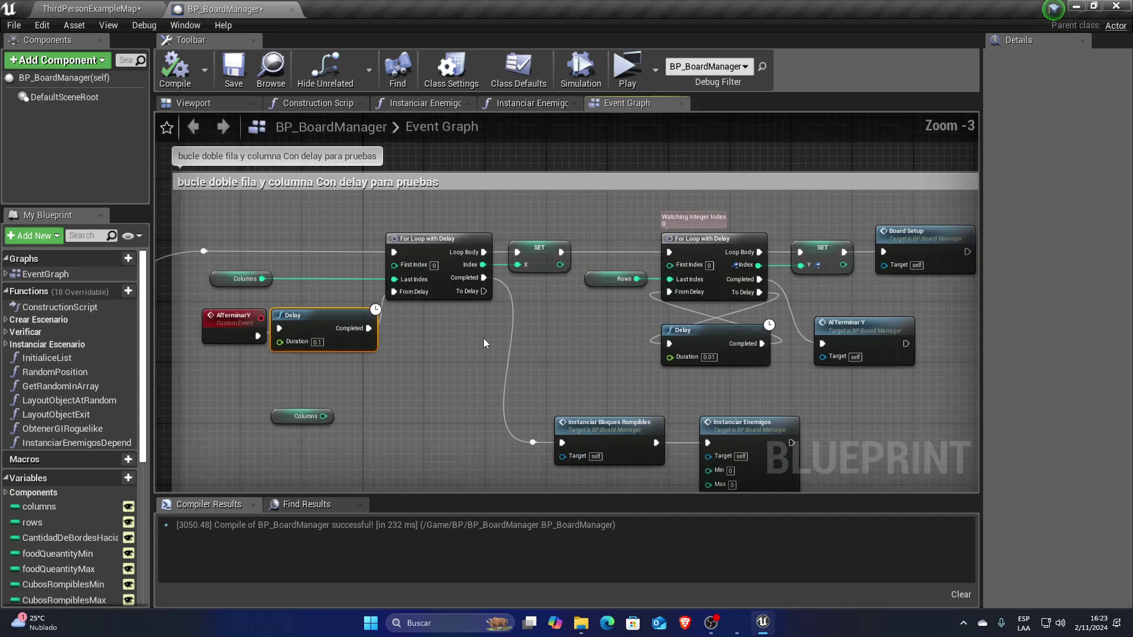
pyautogui.scroll(4, 585, 370)
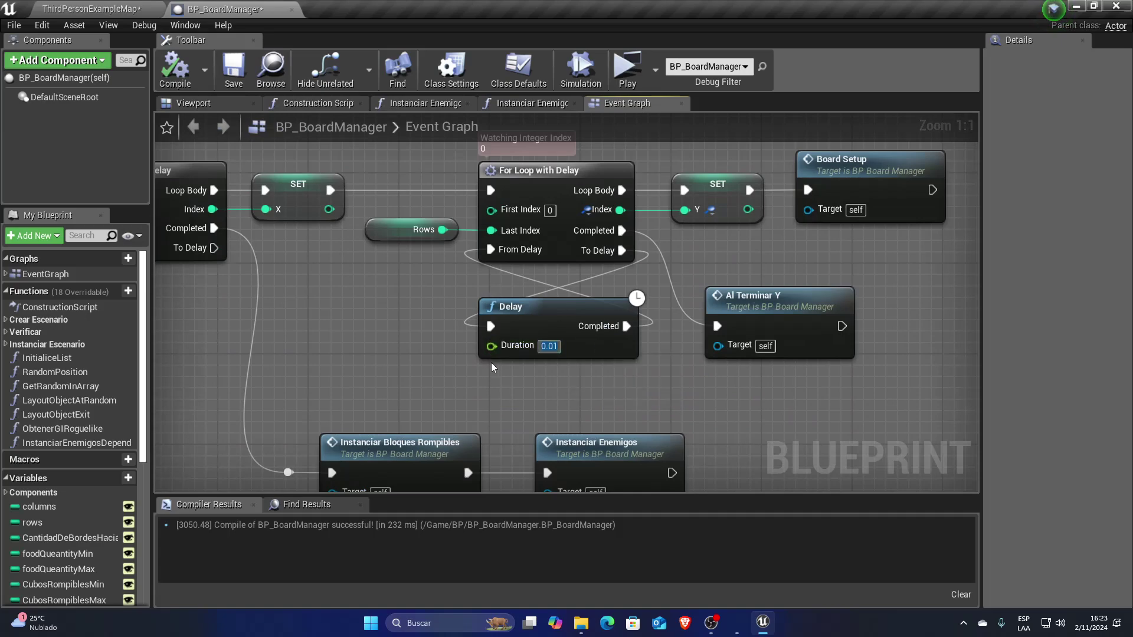
pyautogui.scroll(-3, 490, 362)
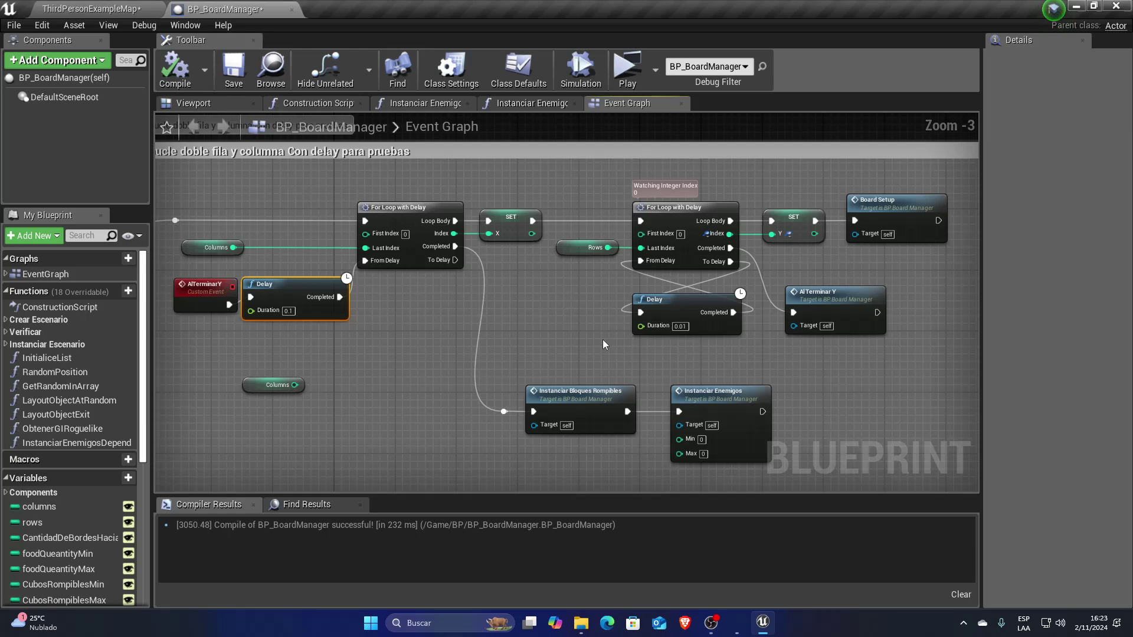
pyautogui.scroll(2, 225, 307)
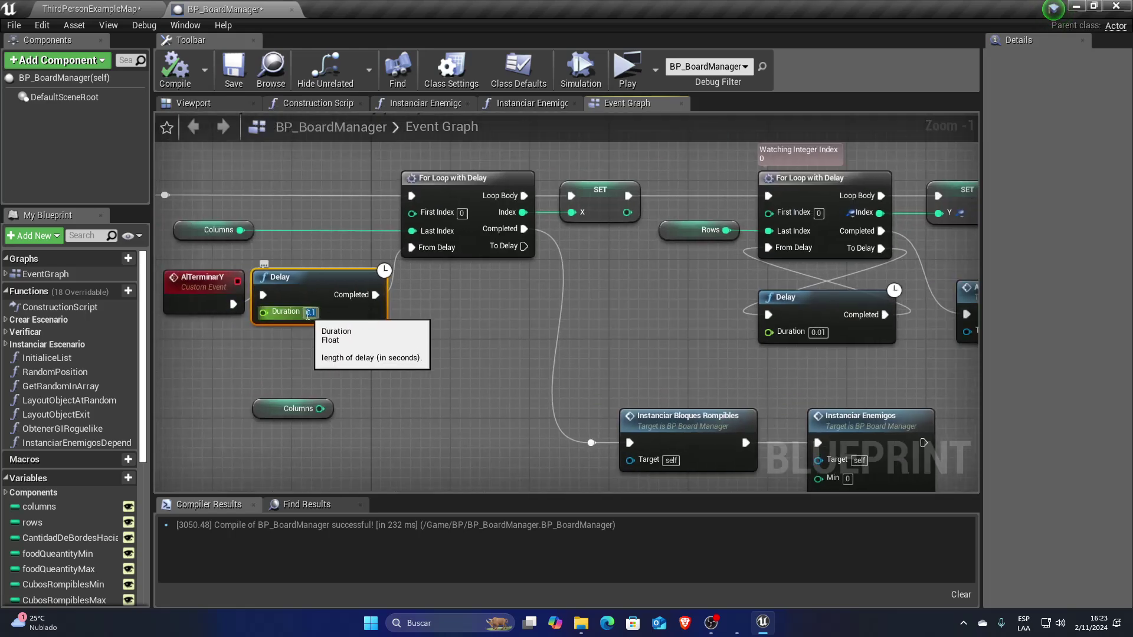
pyautogui.moveTo(459, 234); pyautogui.dragTo(332, 237, button='right')
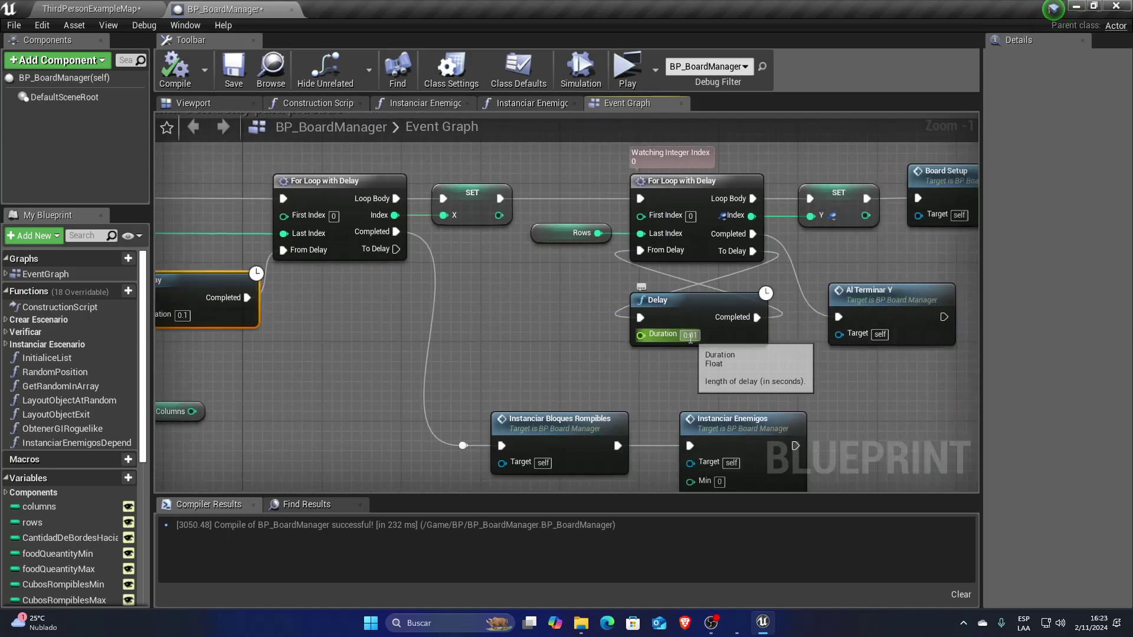
pyautogui.scroll(-2, 540, 357)
pyautogui.scroll(-1, 541, 356)
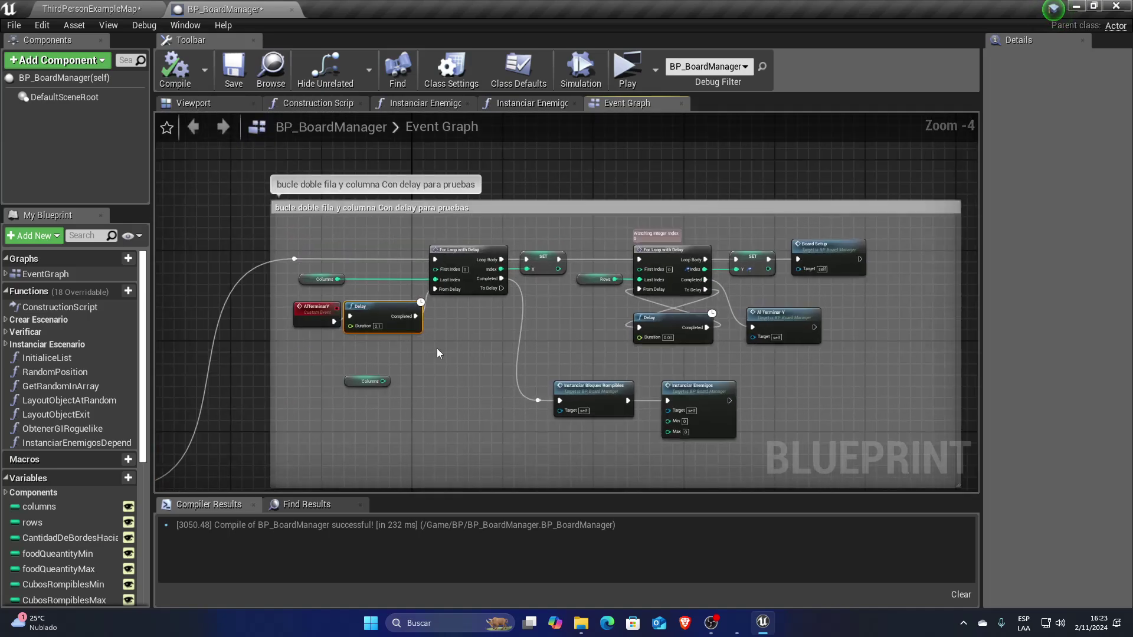
pyautogui.scroll(2, 449, 311)
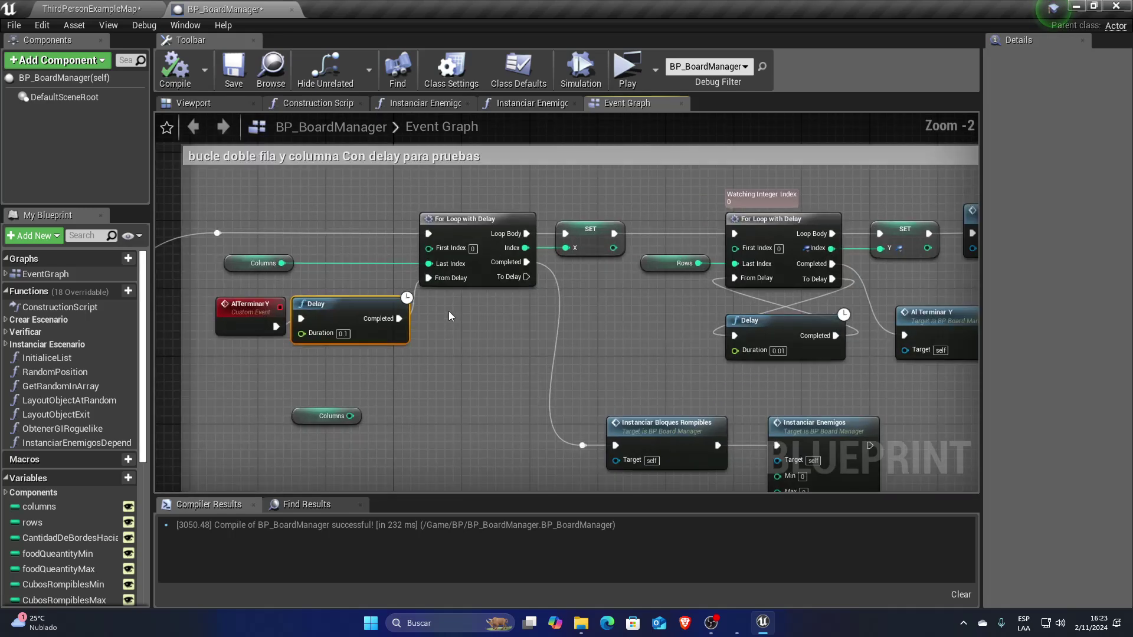
# - Check the first loop and AI Terminar Y call, save all, and return to ThirdPersonExampleMap
pyautogui.click(472, 227)
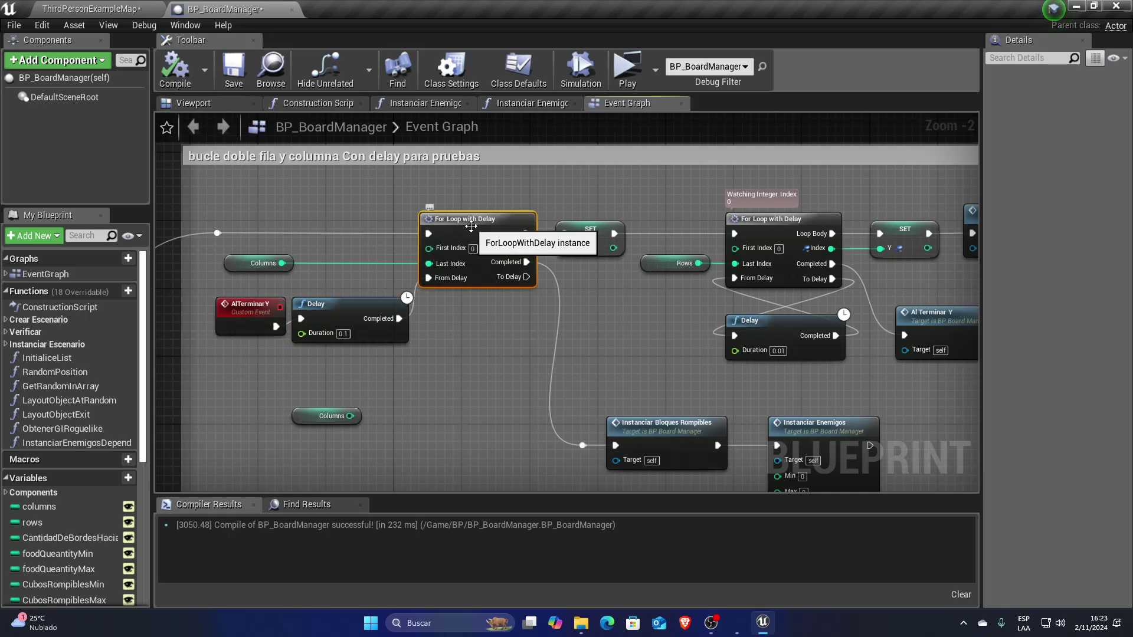
pyautogui.click(245, 313)
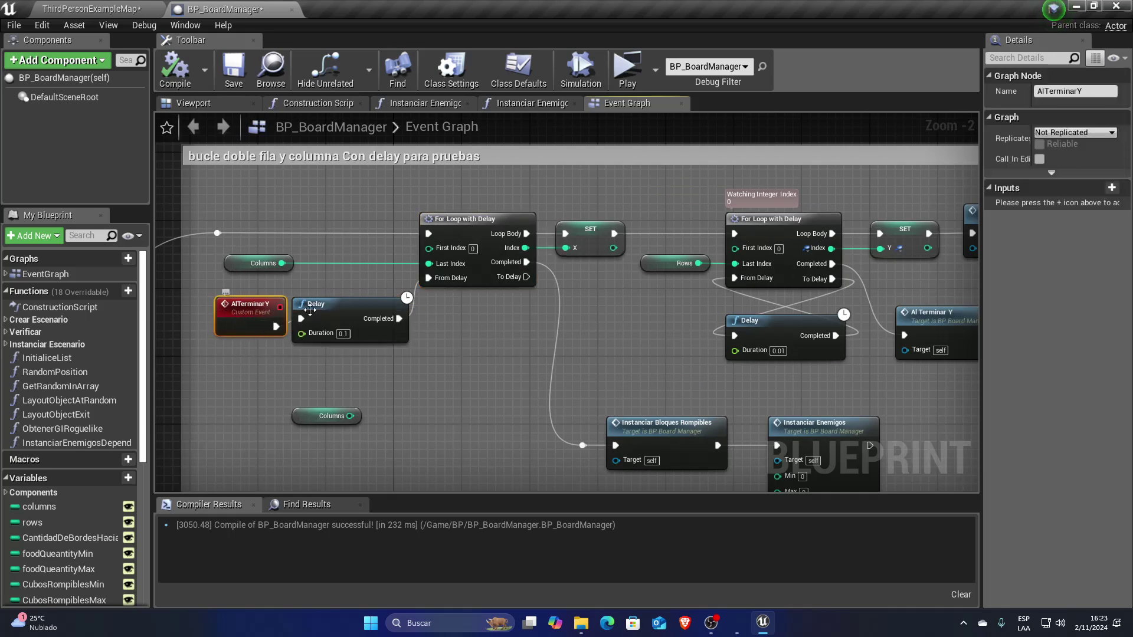
pyautogui.moveTo(875, 331); pyautogui.dragTo(753, 329, button='right')
pyautogui.click(787, 321)
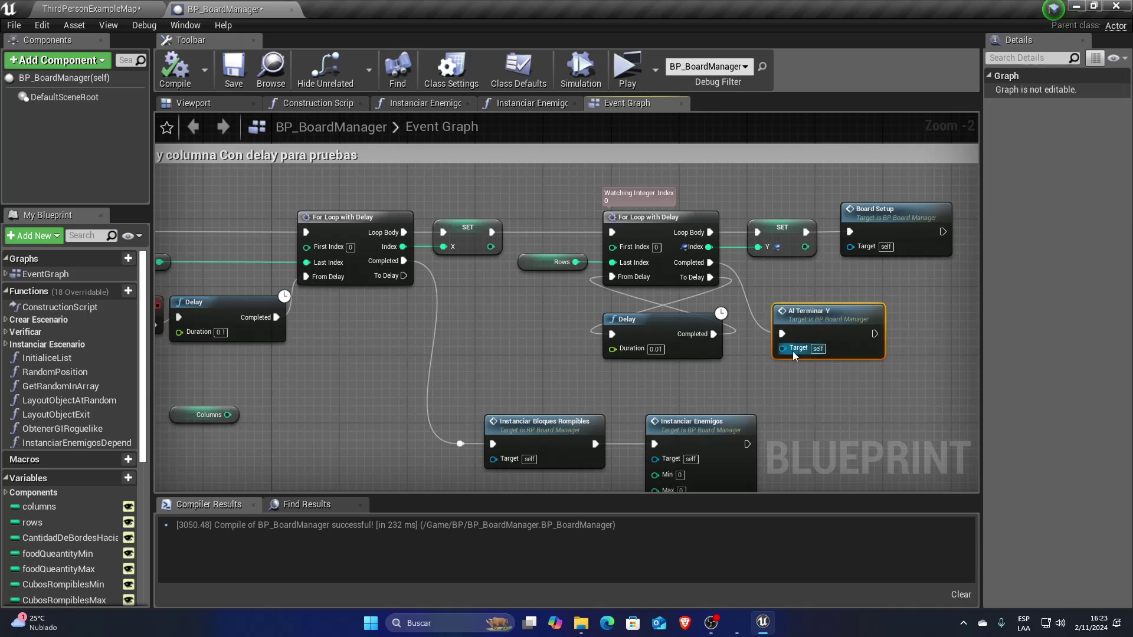
pyautogui.moveTo(441, 344); pyautogui.dragTo(642, 344, button='right')
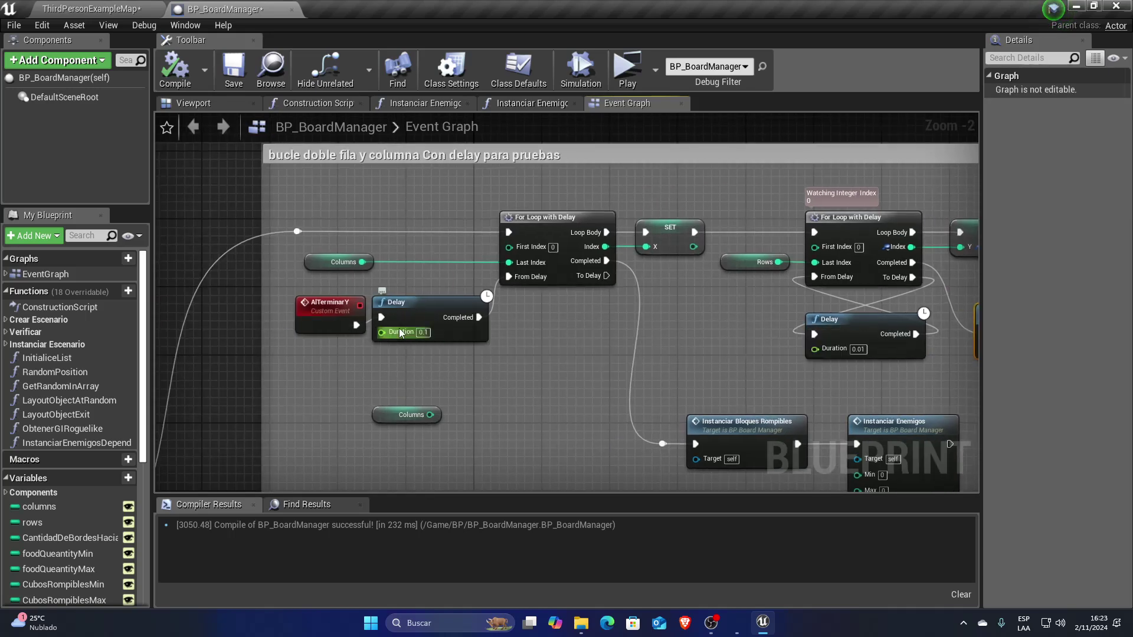
pyautogui.moveTo(621, 341); pyautogui.dragTo(599, 341, button='right')
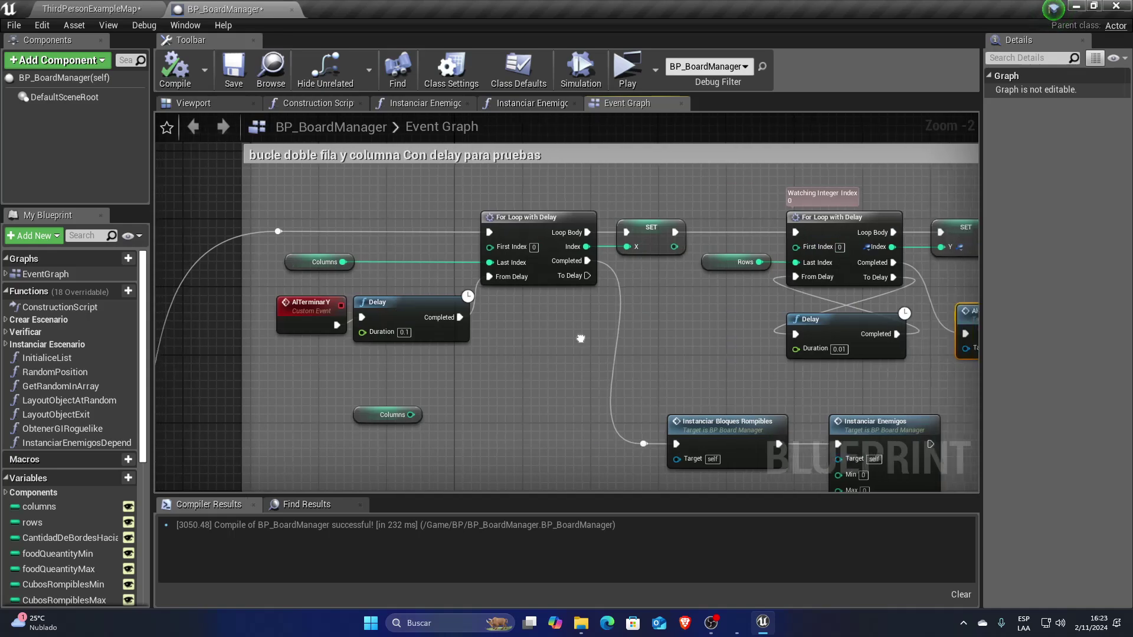
pyautogui.hotkey('ctrl', 'shift', 's')
pyautogui.click(98, 8)
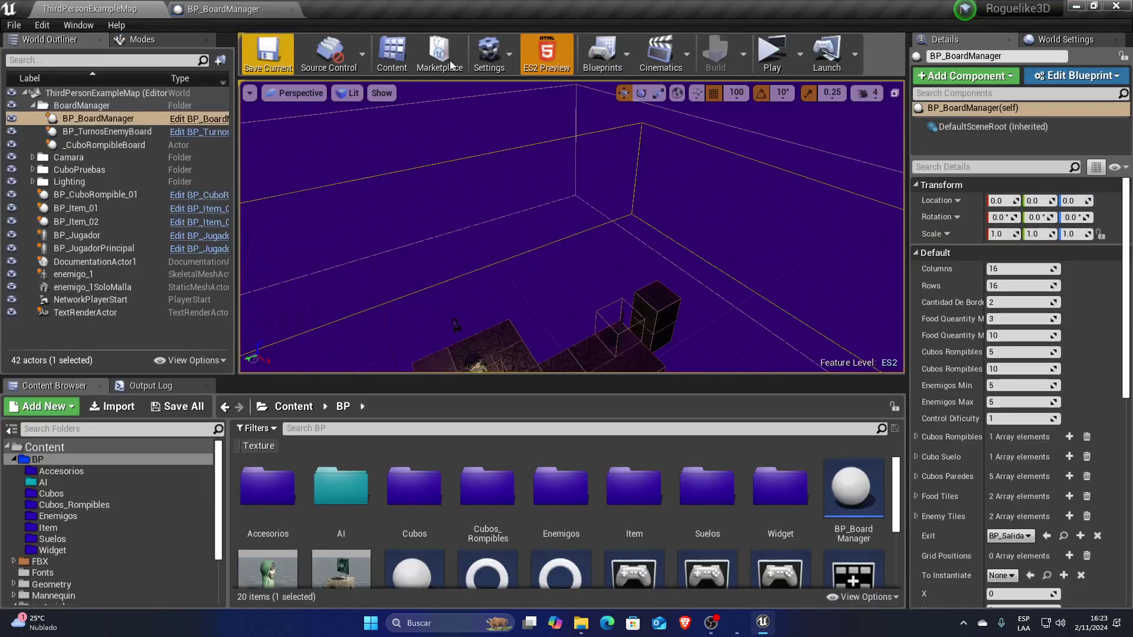
# - Simulate the game to view the generated board, then stop with Esc
pyautogui.click(800, 54)
pyautogui.click(826, 171)
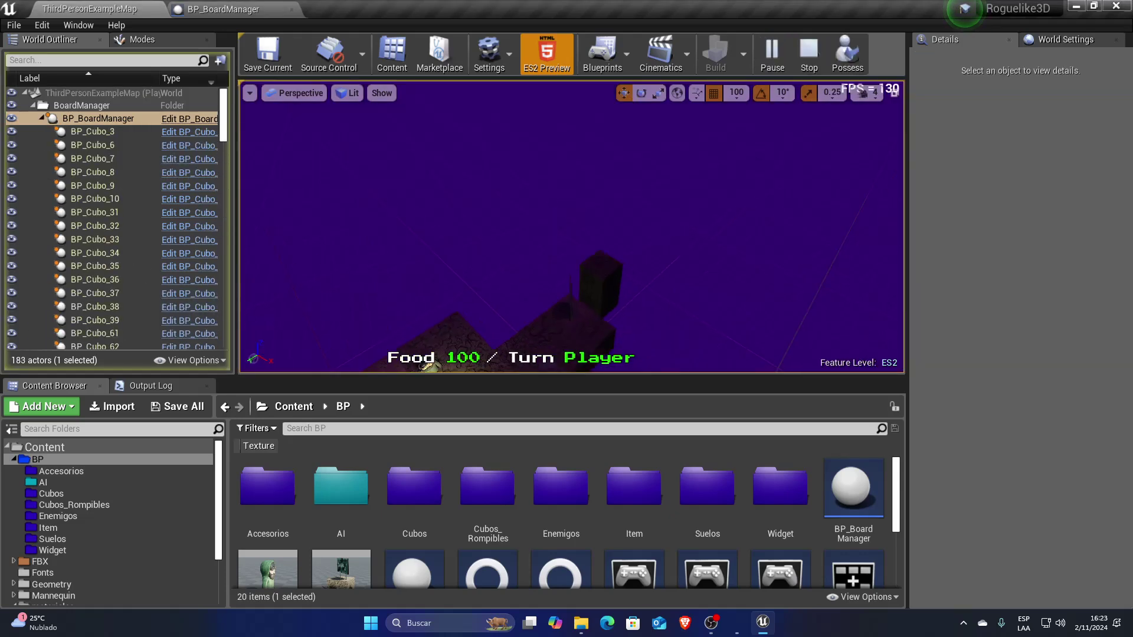
pyautogui.moveTo(539, 201); pyautogui.dragTo(539, 201, button='right')
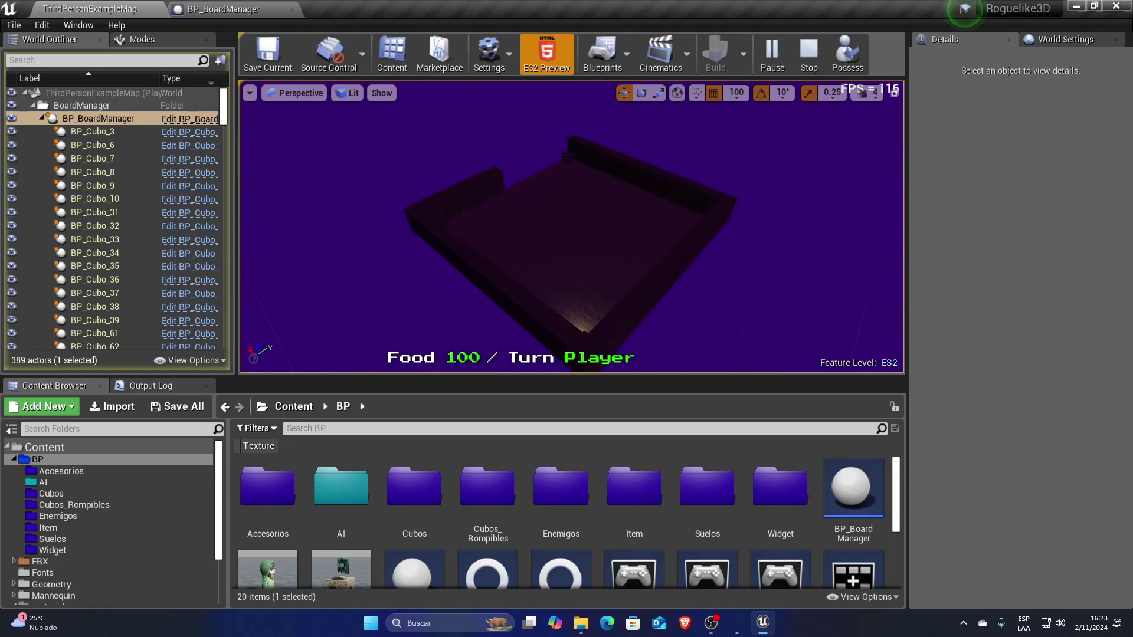
pyautogui.press('Escape')
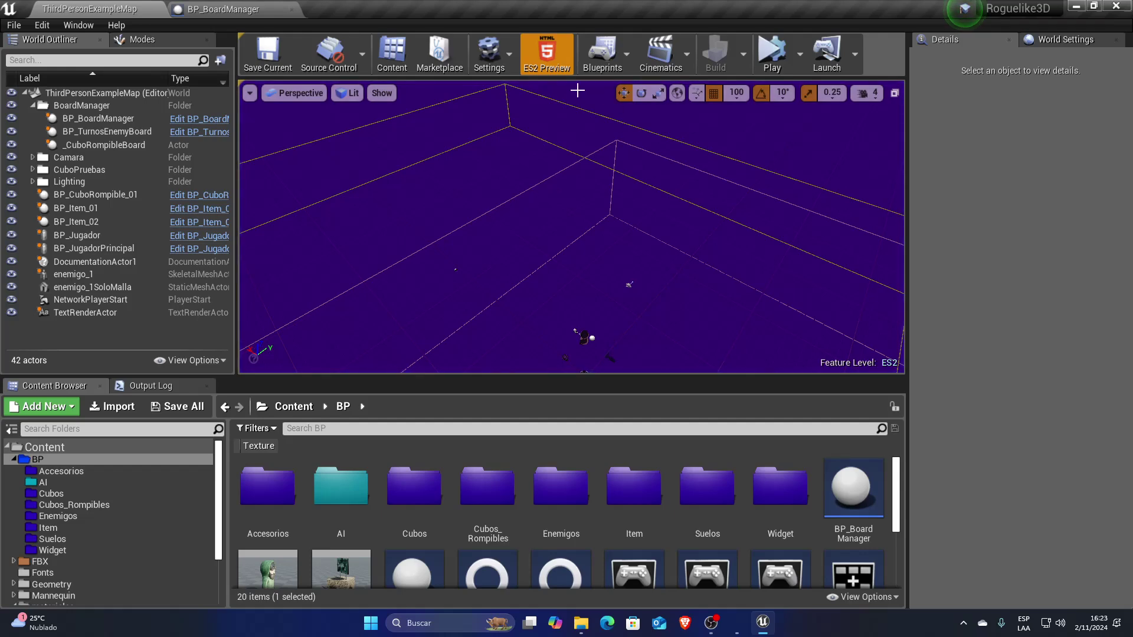
# - Switch the viewport to Unlit view mode and start playing the game again
pyautogui.click(295, 93)
pyautogui.click(348, 92)
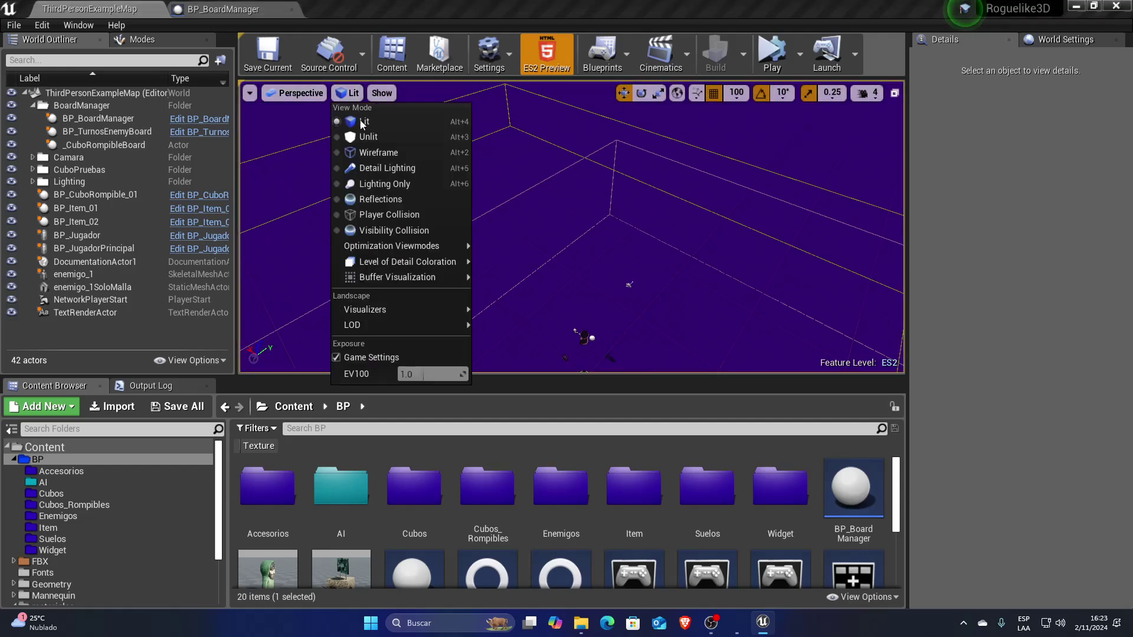
pyautogui.click(366, 136)
pyautogui.moveTo(584, 197); pyautogui.dragTo(584, 197, button='right')
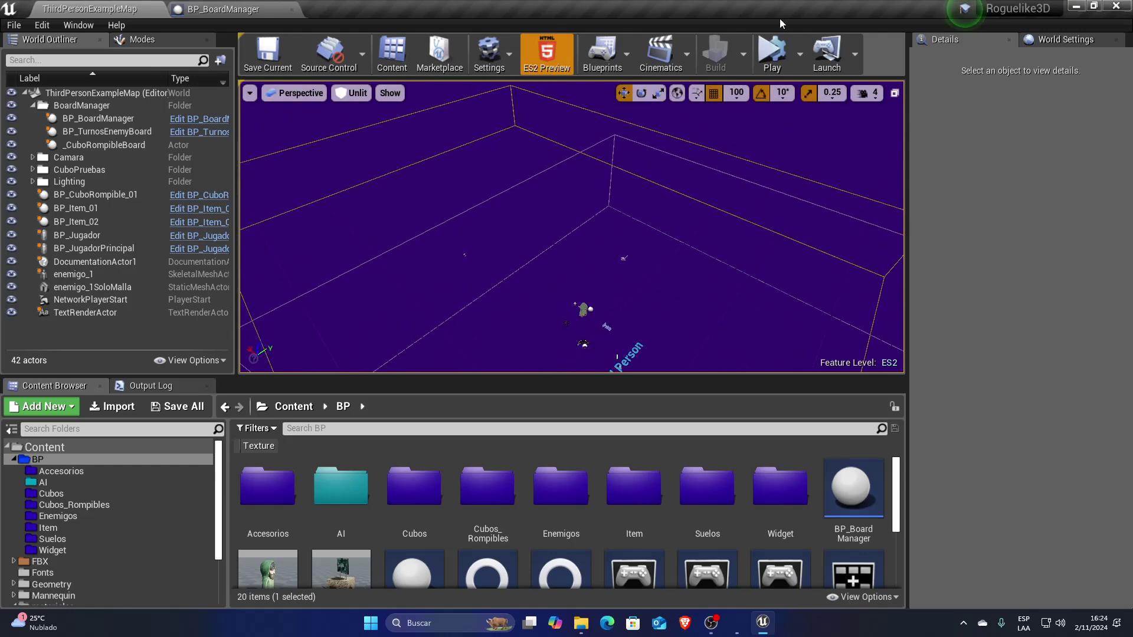
pyautogui.click(801, 54)
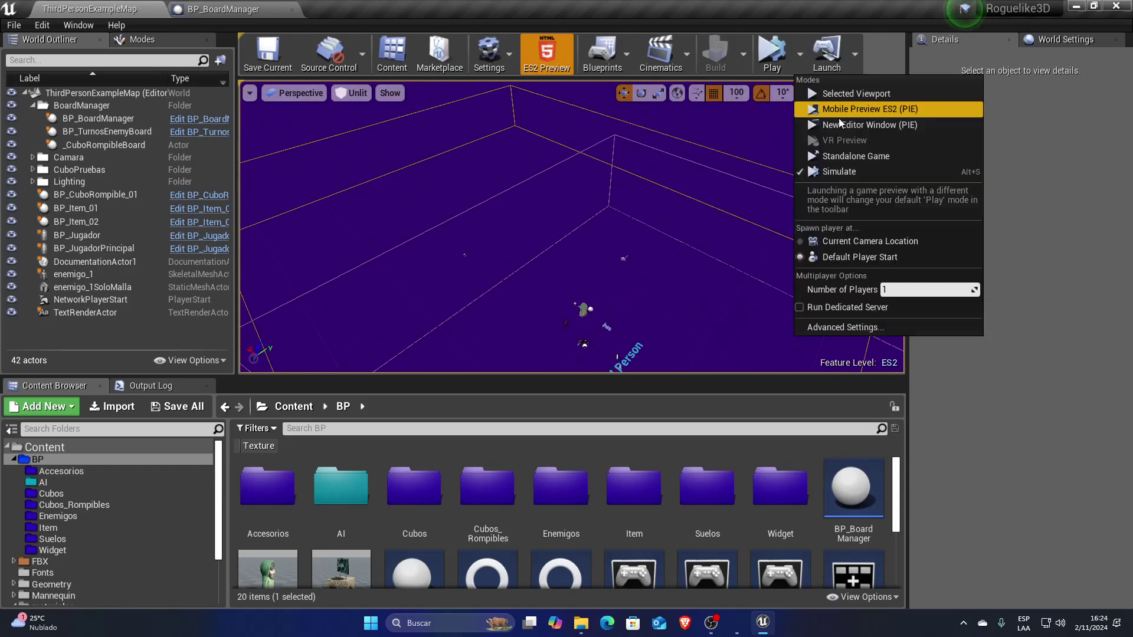
pyautogui.click(773, 59)
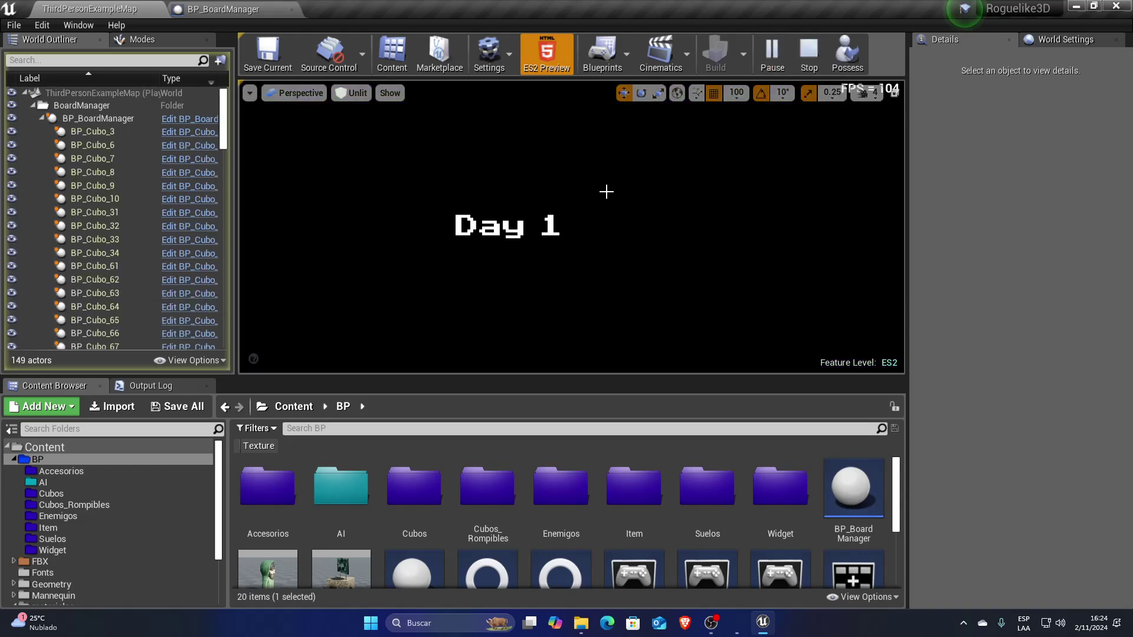
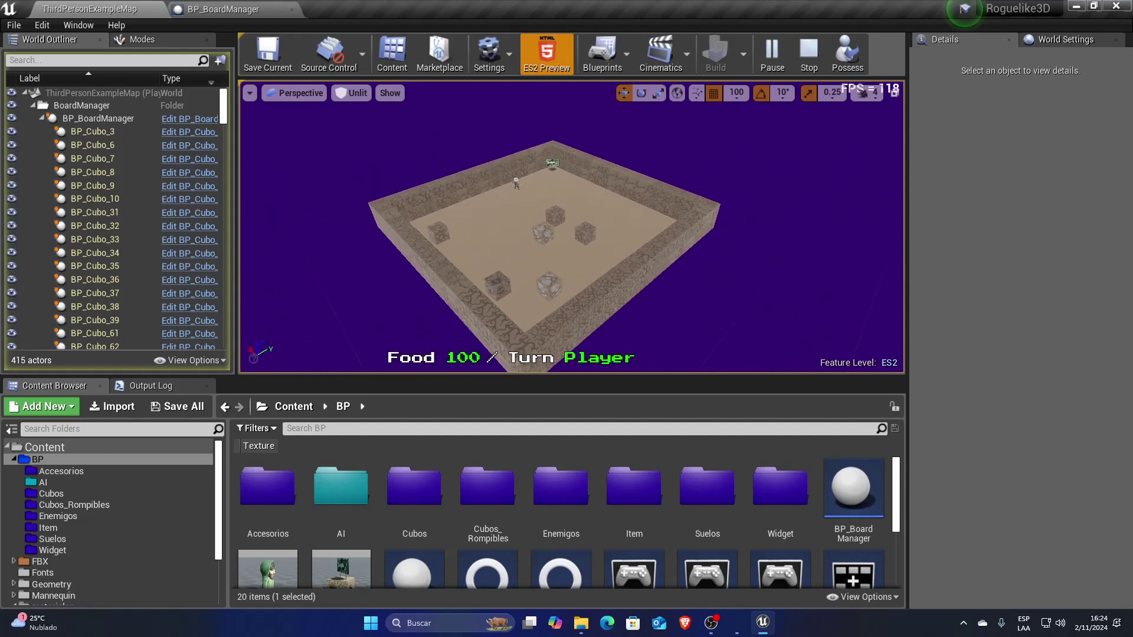
# - Stop the play test and bring up BP_BoardManager's Event Graph
pyautogui.press('Escape')
pyautogui.click(213, 6)
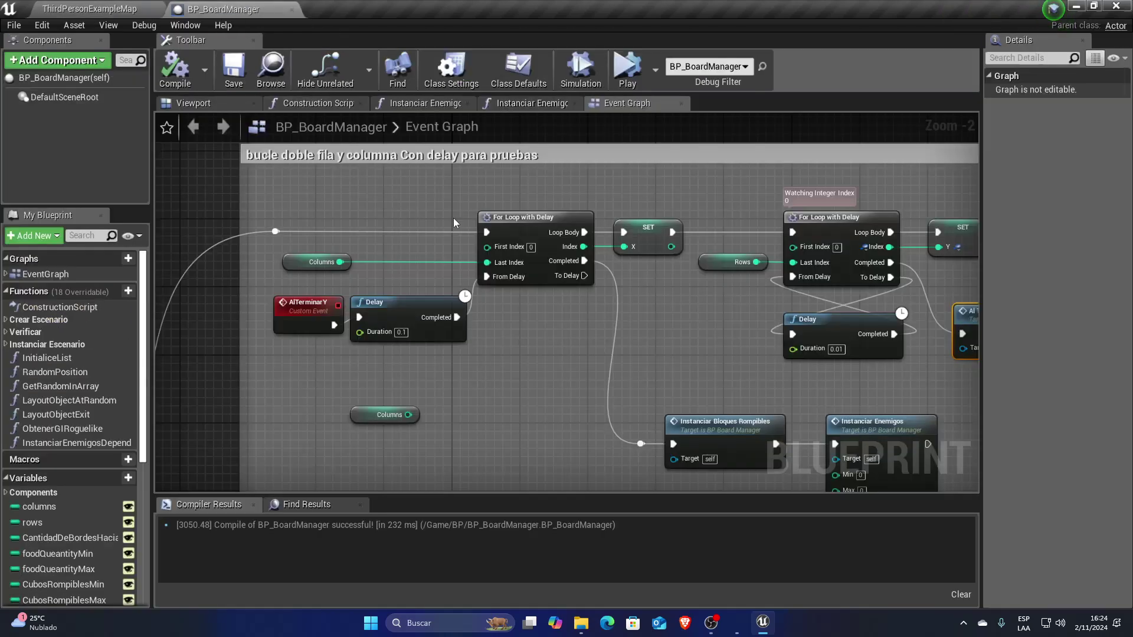
pyautogui.scroll(-3, 453, 218)
pyautogui.scroll(3, 383, 312)
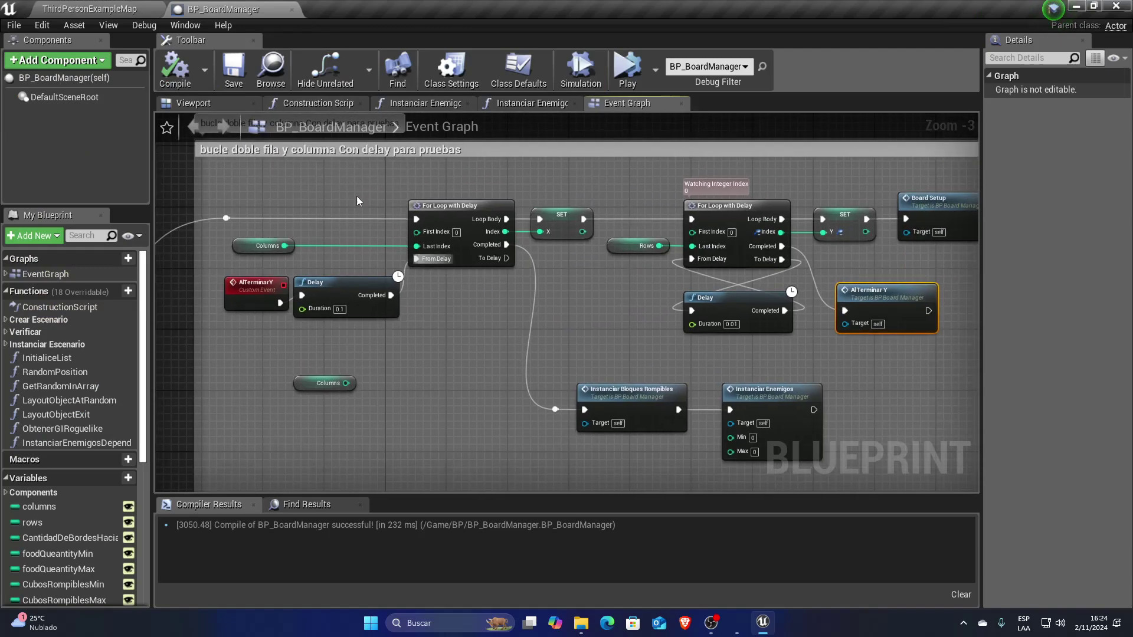
pyautogui.click(99, 7)
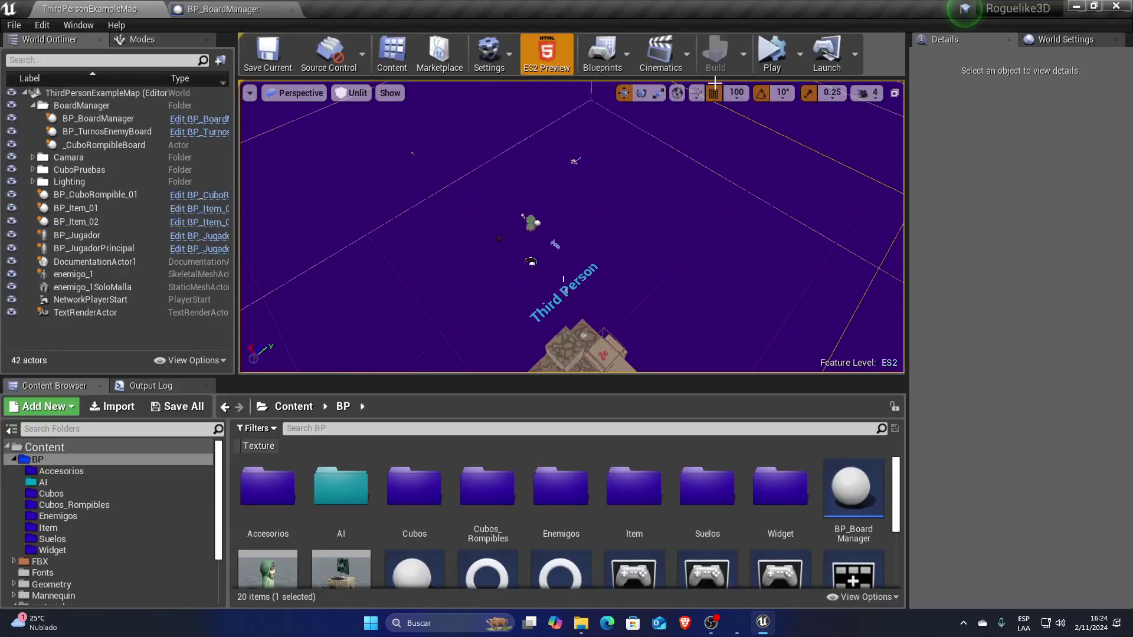
pyautogui.click(236, 9)
pyautogui.scroll(-1, 571, 230)
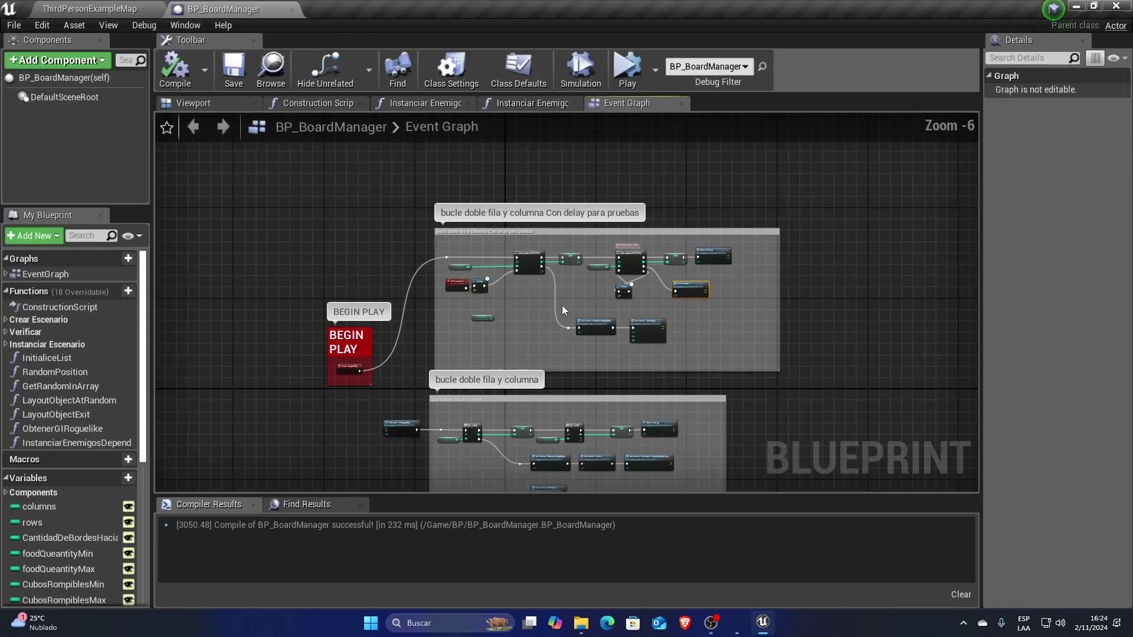
pyautogui.scroll(1, 543, 267)
# - Wire Event BeginPlay into Obtener GIRoguelike, then compile and save BP_BoardManager
pyautogui.moveTo(376, 204); pyautogui.dragTo(447, 364)
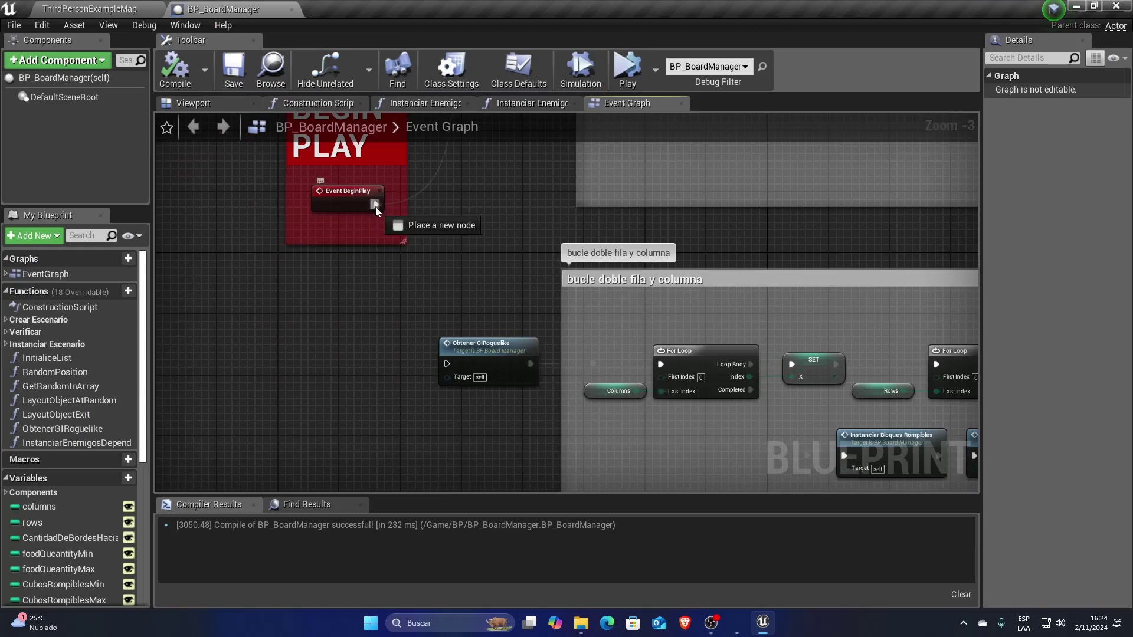
pyautogui.moveTo(532, 285)
pyautogui.mouseDown(button='right')
pyautogui.moveTo(482, 243)
pyautogui.moveTo(486, 333)
pyautogui.mouseUp(button='right')
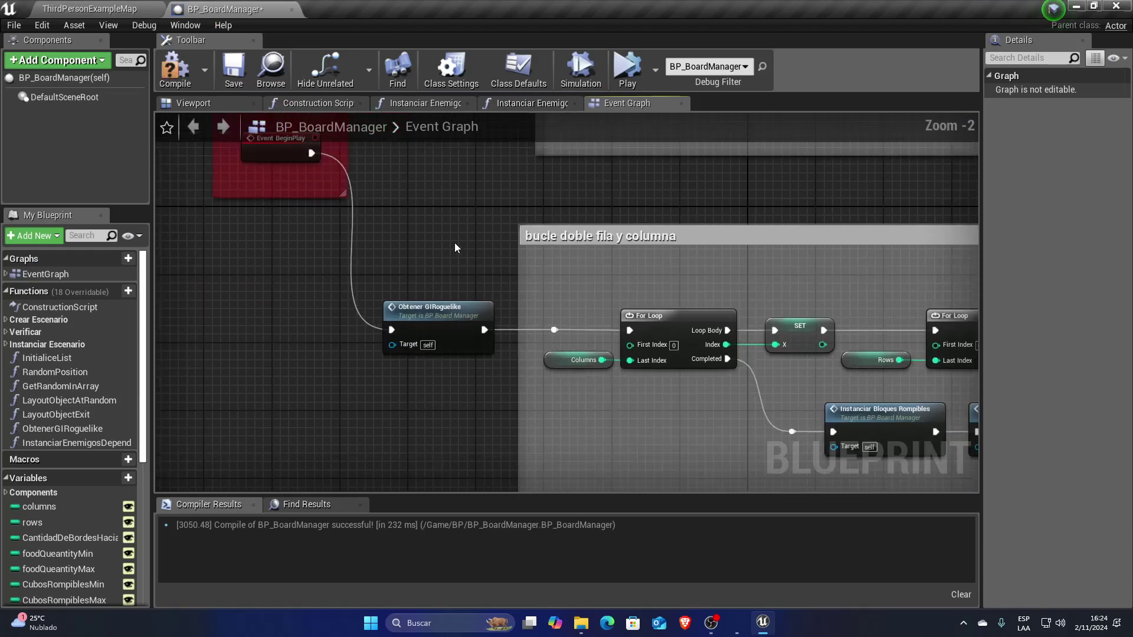
pyautogui.scroll(2, 486, 336)
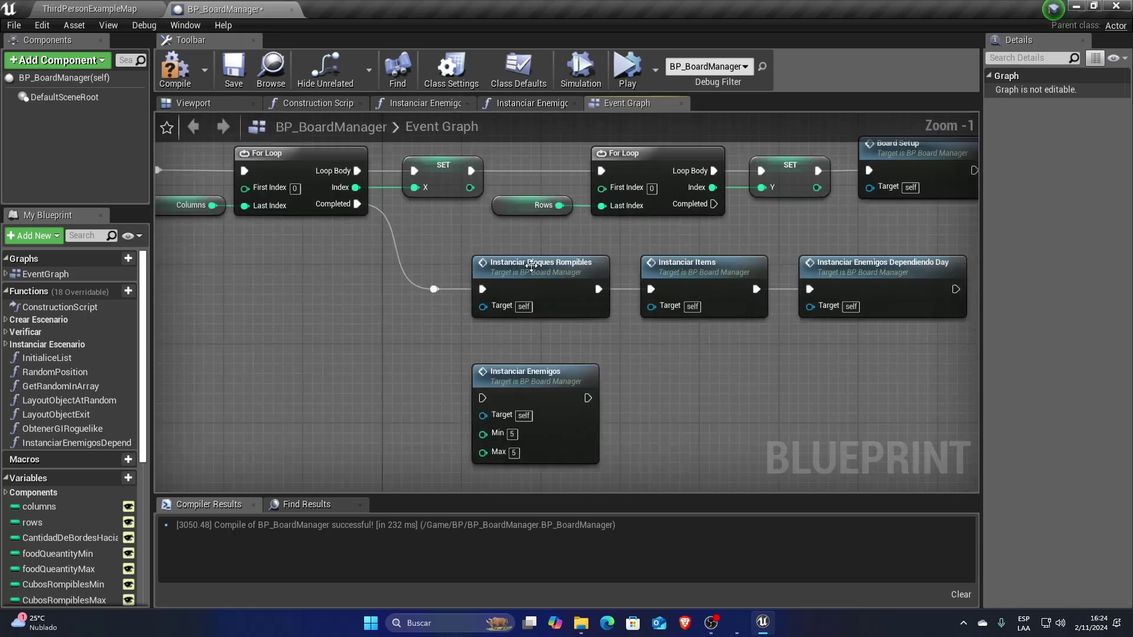
pyautogui.click(496, 266)
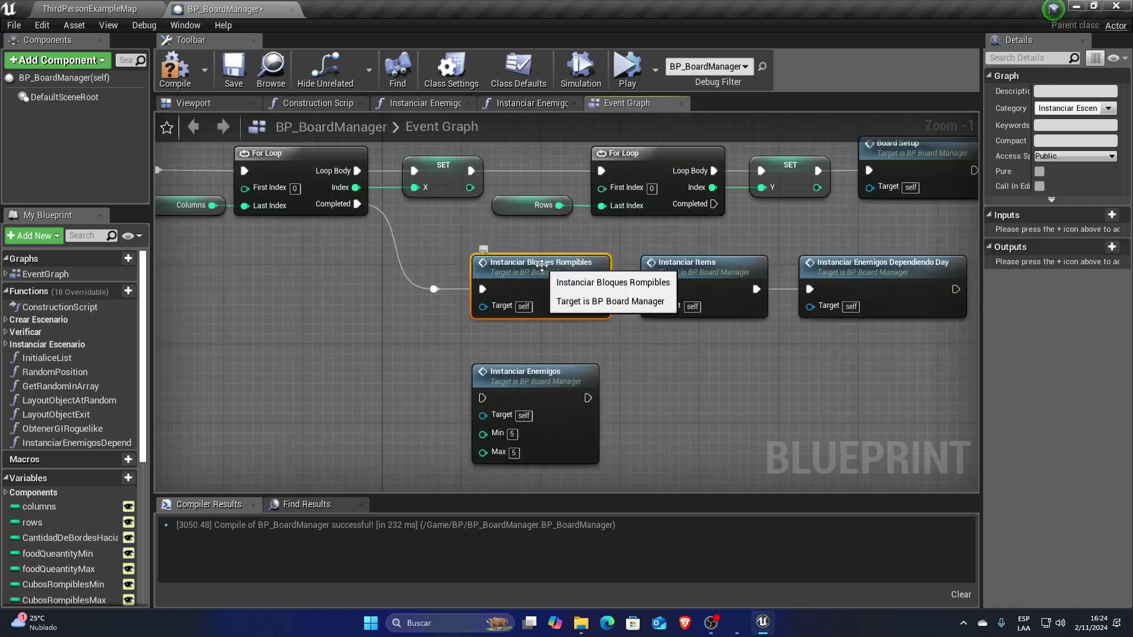
pyautogui.press('F7')
pyautogui.hotkey('ctrl', 's')
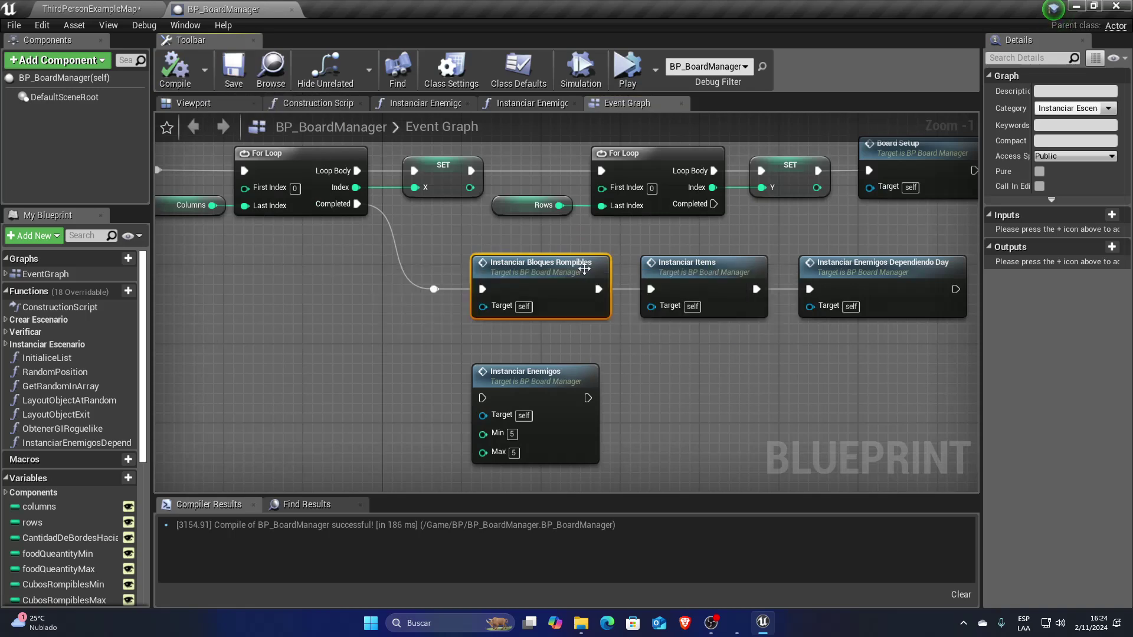
# - Look over the Instanciar Items and Instanciar Enemigos Dependiendo Day nodes
pyautogui.moveTo(575, 296); pyautogui.dragTo(409, 307, button='right')
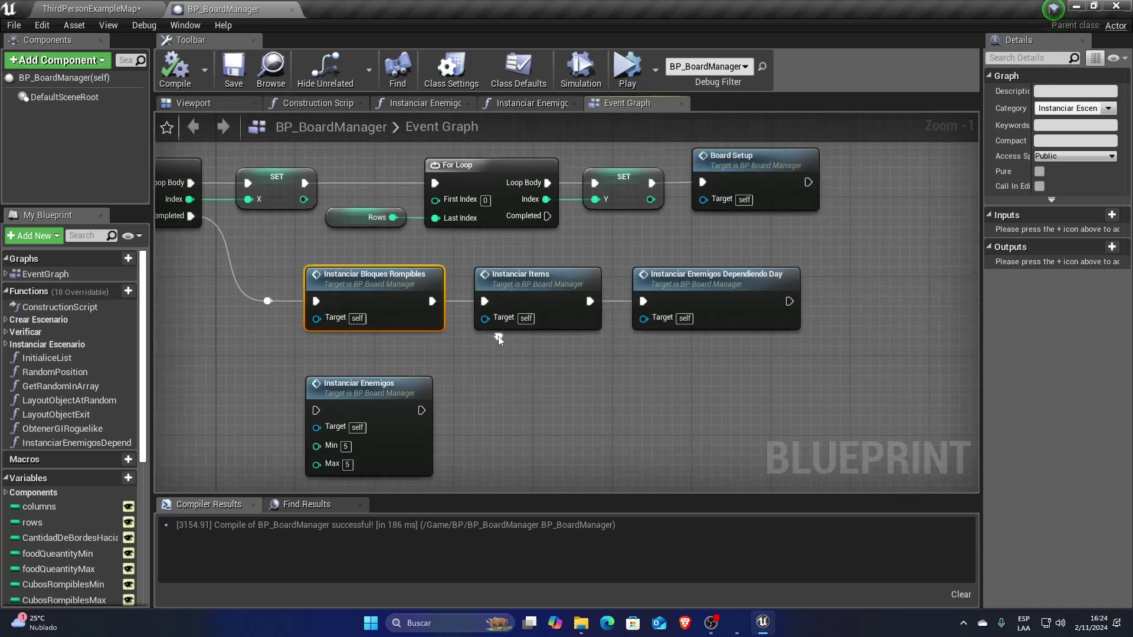
pyautogui.click(537, 289)
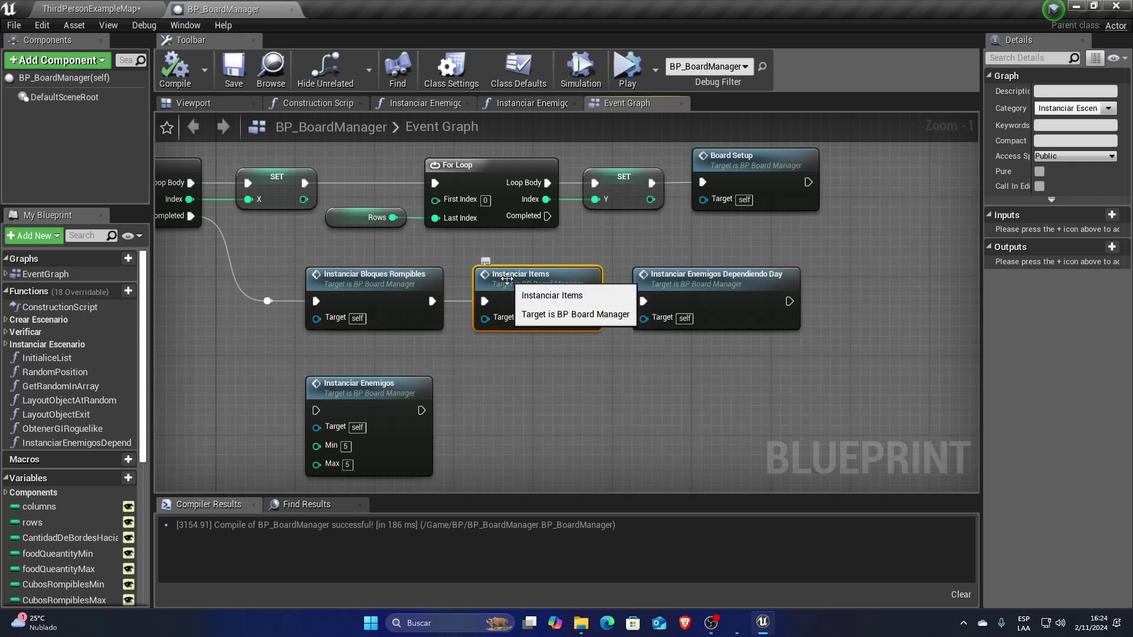
pyautogui.moveTo(507, 279); pyautogui.dragTo(390, 275, button='right')
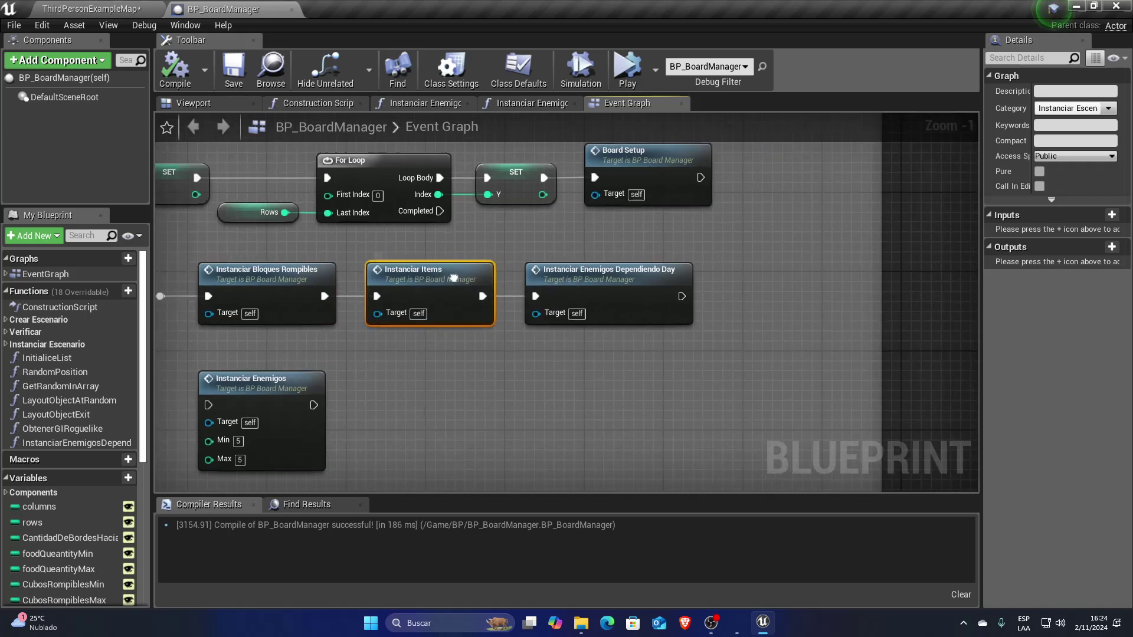
# - Inspect the Instanciar Enemigos Dependiendo Day function's branches and enemy-spawn nodes
pyautogui.doubleClick(579, 281)
pyautogui.scroll(-3, 573, 288)
pyautogui.moveTo(573, 288); pyautogui.dragTo(613, 248, button='right')
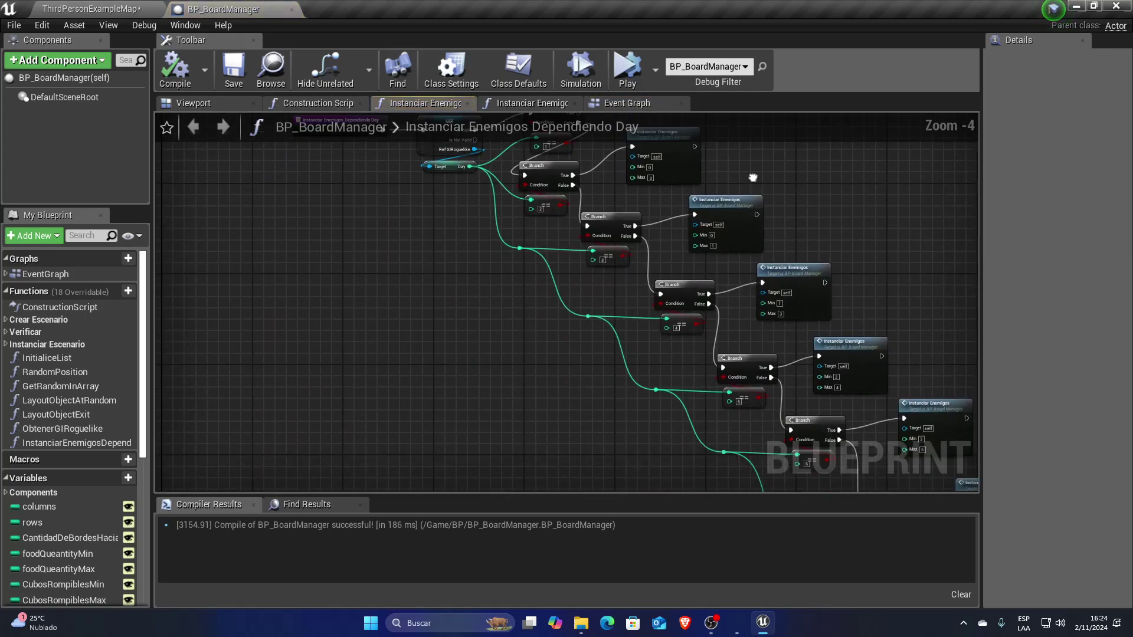
pyautogui.moveTo(439, 141); pyautogui.dragTo(659, 313, button='right')
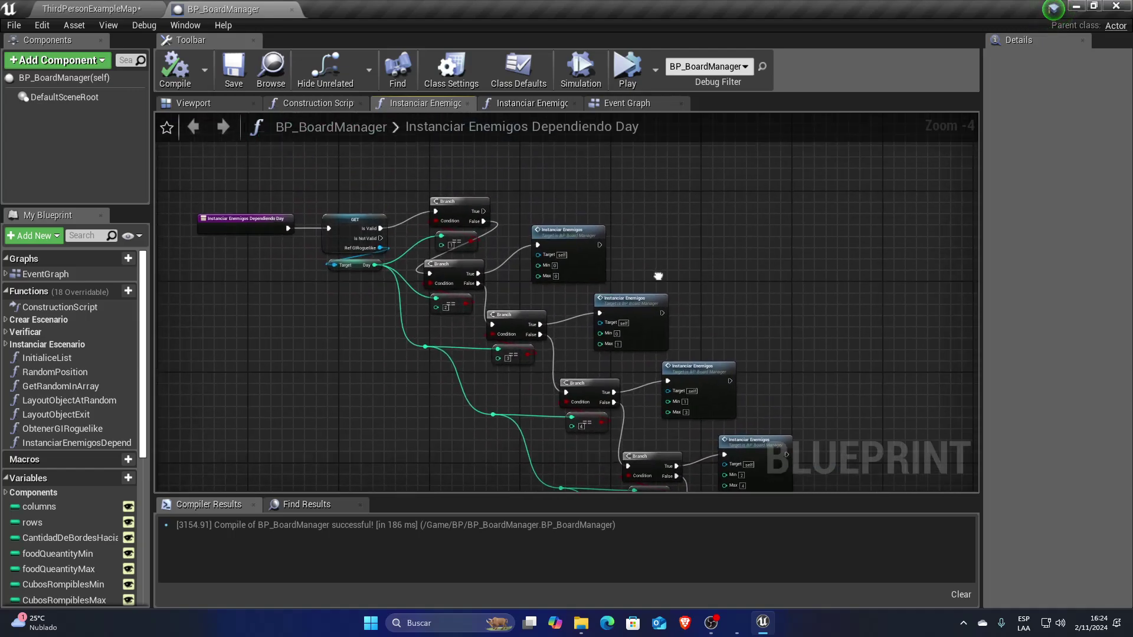
pyautogui.scroll(3, 447, 251)
pyautogui.scroll(-3, 576, 282)
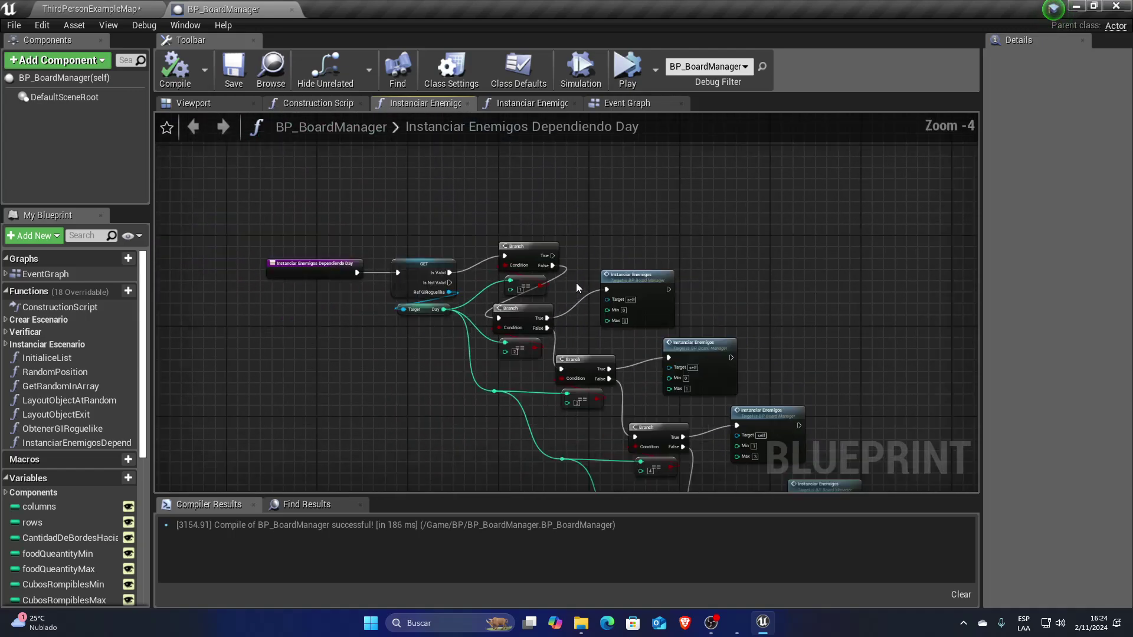
pyautogui.moveTo(575, 282); pyautogui.dragTo(312, 65, button='right')
pyautogui.moveTo(330, 148); pyautogui.dragTo(533, 281, button='right')
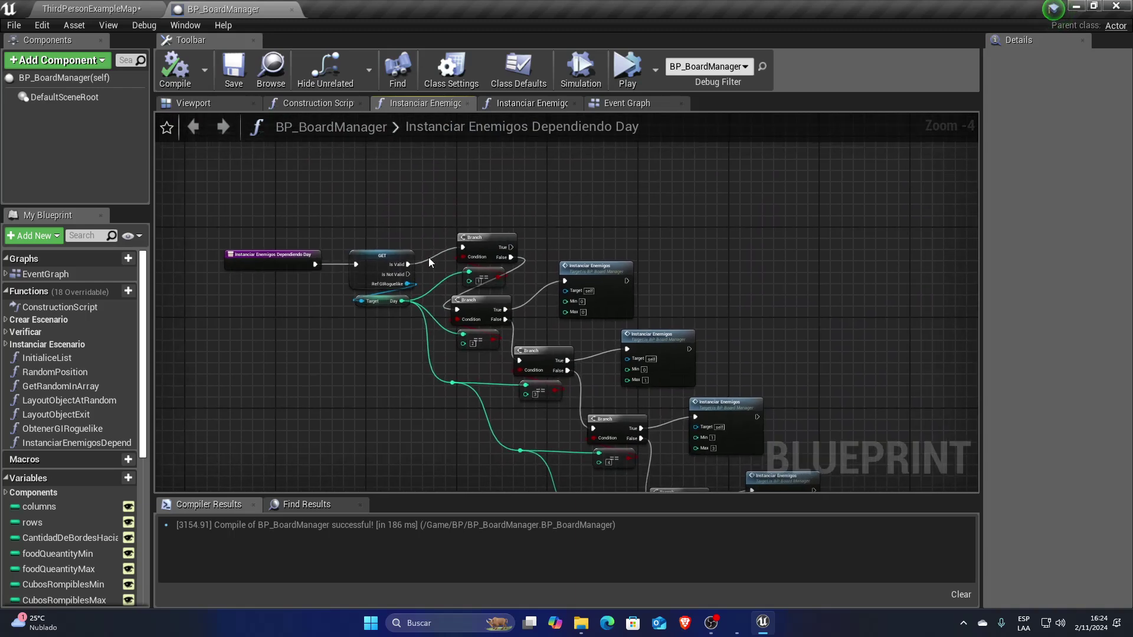
# - Close the function graph and return to the Event Graph's row-and-column loop section
pyautogui.click(467, 103)
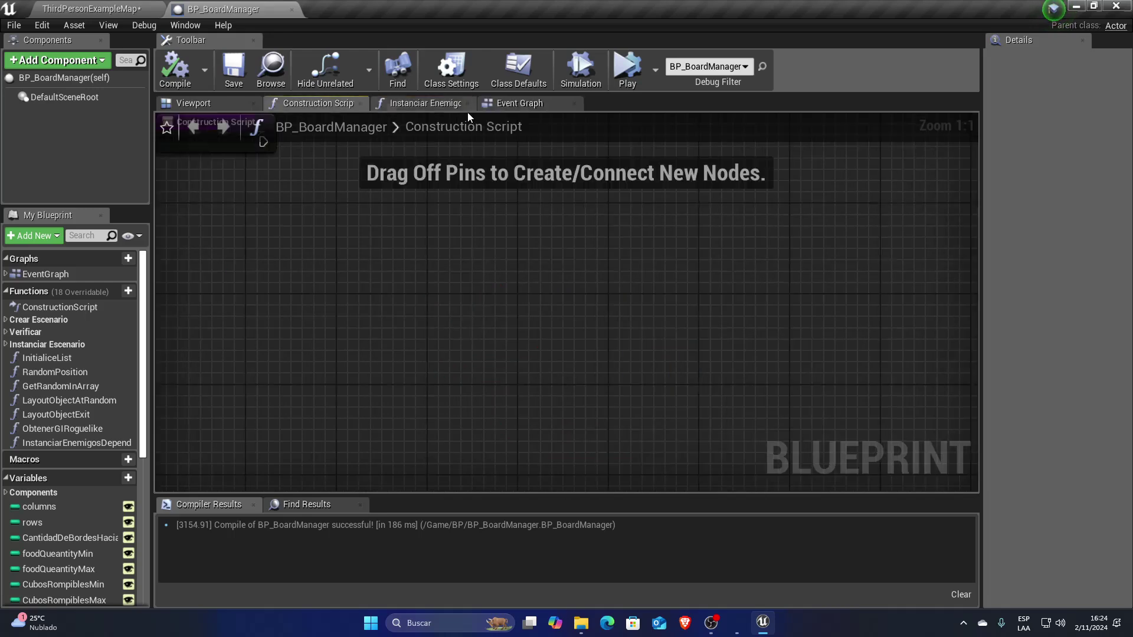
pyautogui.click(513, 102)
pyautogui.scroll(-4, 525, 336)
pyautogui.moveTo(525, 335); pyautogui.dragTo(637, 326, button='right')
pyautogui.scroll(2, 597, 335)
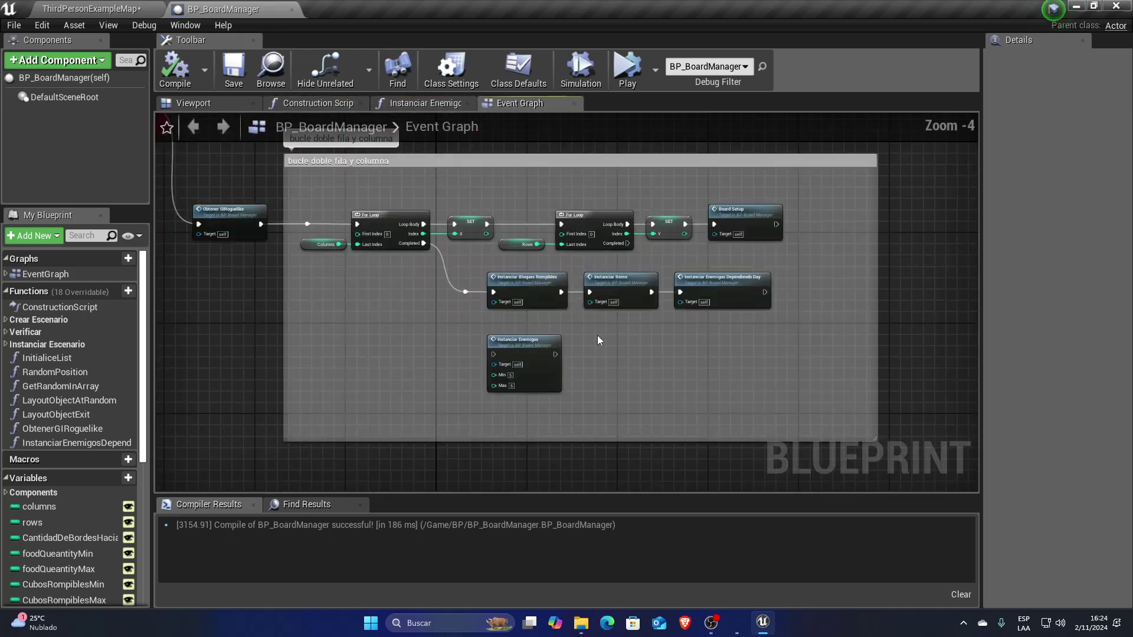
pyautogui.scroll(1, 597, 335)
pyautogui.scroll(-2, 597, 335)
# - Pan and zoom the Event Graph from Event BeginPlay down to the second For Loop
pyautogui.moveTo(512, 364); pyautogui.dragTo(474, 287, button='right')
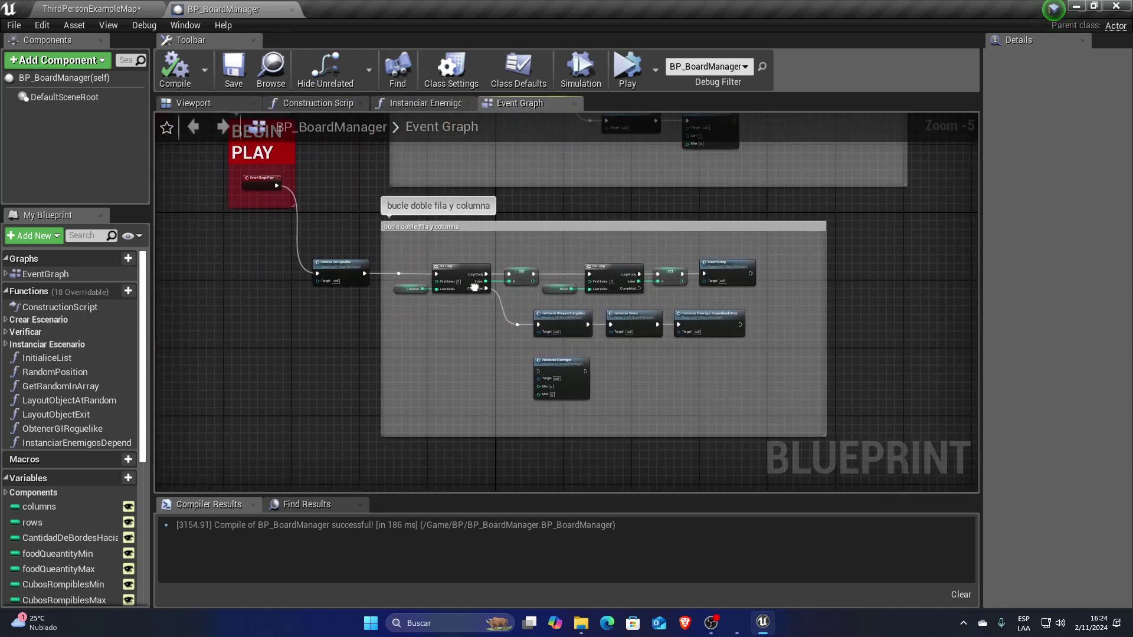
pyautogui.scroll(1, 562, 339)
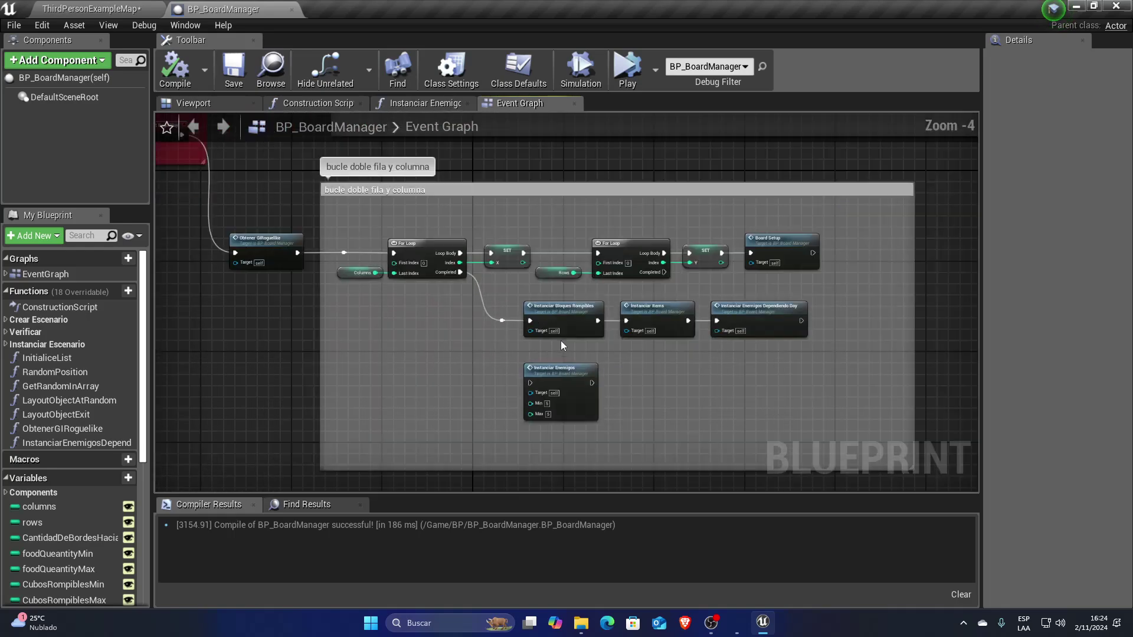
pyautogui.scroll(-1, 560, 341)
pyautogui.moveTo(462, 295); pyautogui.dragTo(472, 342, button='right')
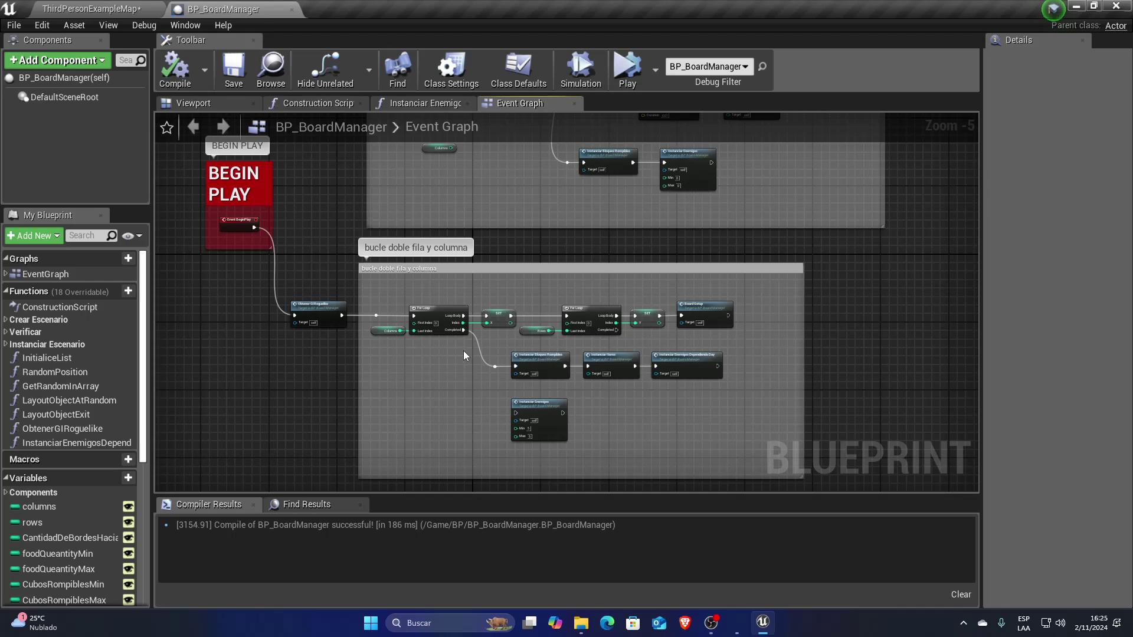
pyautogui.scroll(3, 472, 343)
pyautogui.scroll(-2, 481, 321)
pyautogui.moveTo(481, 321); pyautogui.dragTo(482, 341, button='right')
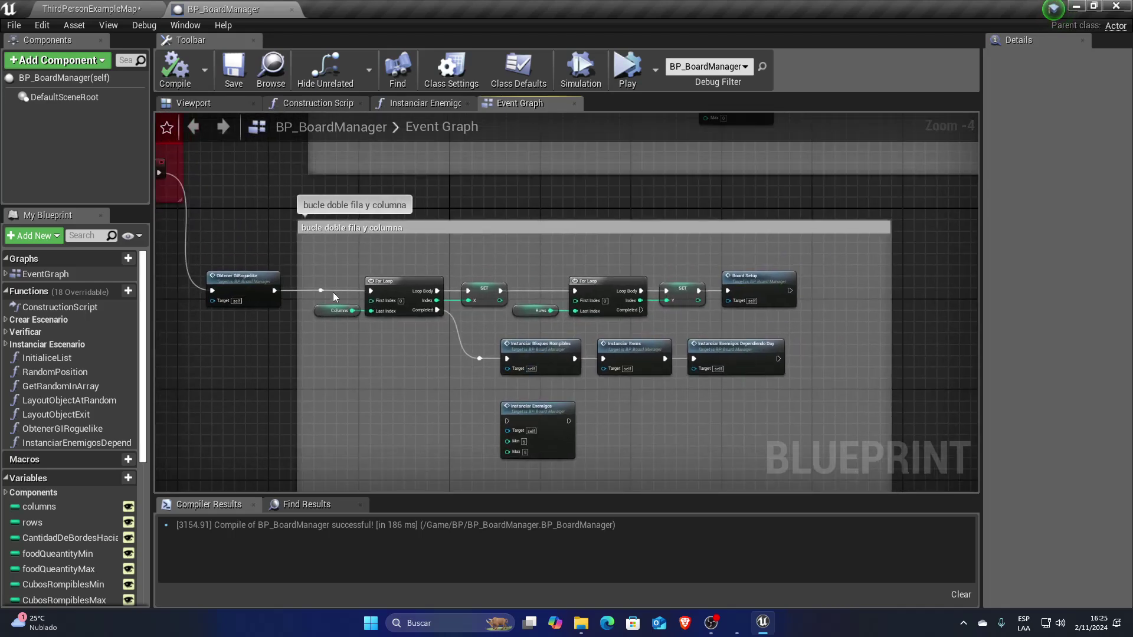
pyautogui.scroll(1, 718, 371)
pyautogui.moveTo(472, 354)
pyautogui.mouseDown(button='right')
pyautogui.moveTo(679, 354)
pyautogui.moveTo(356, 344)
pyautogui.moveTo(499, 330)
pyautogui.moveTo(583, 262)
pyautogui.moveTo(557, 288)
pyautogui.mouseUp(button='right')
pyautogui.scroll(2, 679, 353)
pyautogui.scroll(-2, 600, 291)
pyautogui.scroll(-3, 600, 291)
pyautogui.scroll(2, 595, 291)
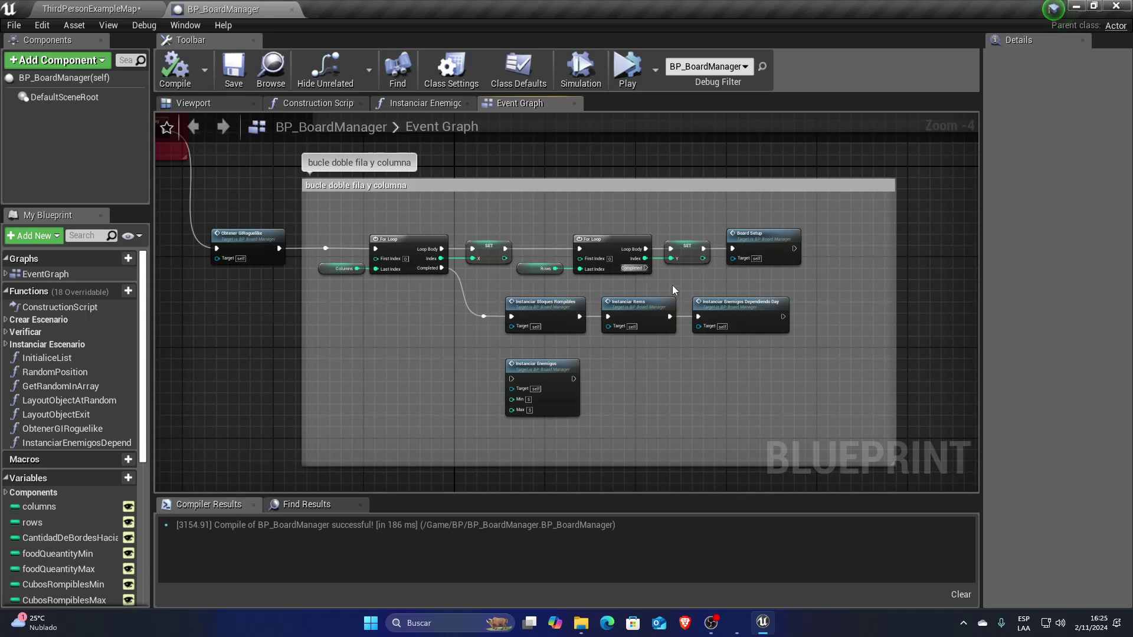
# - Wire the first SET node's exec into the second For Loop and return to ThirdPersonExampleMap
pyautogui.moveTo(535, 252); pyautogui.dragTo(579, 248)
pyautogui.scroll(2, 447, 235)
pyautogui.moveTo(413, 177); pyautogui.dragTo(447, 234, button='right')
pyautogui.scroll(-2, 447, 235)
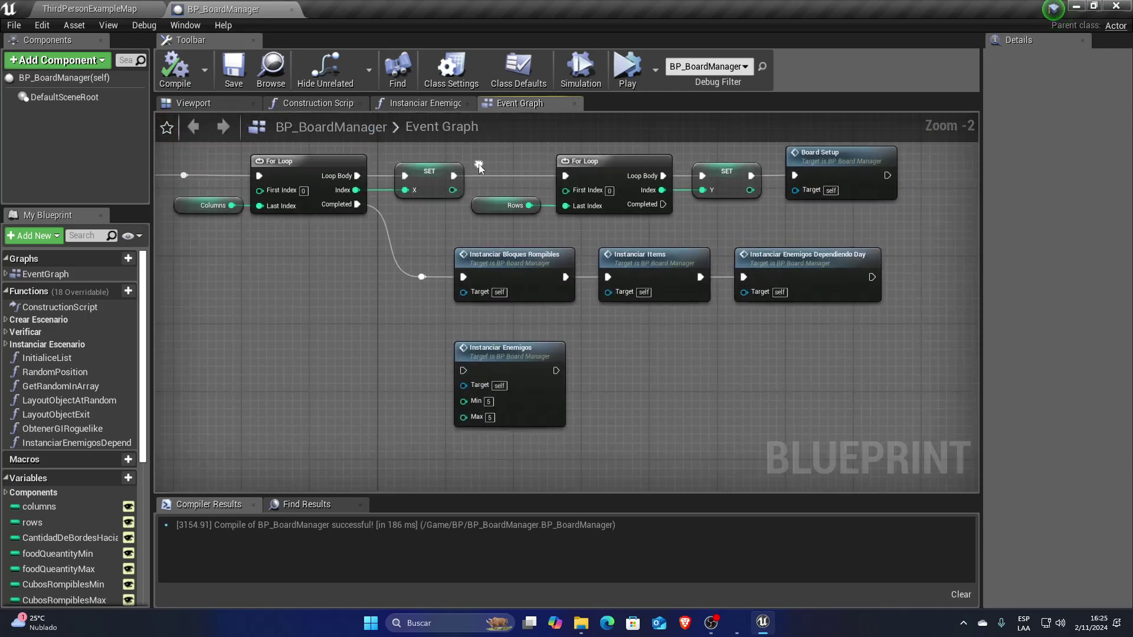
pyautogui.click(89, 7)
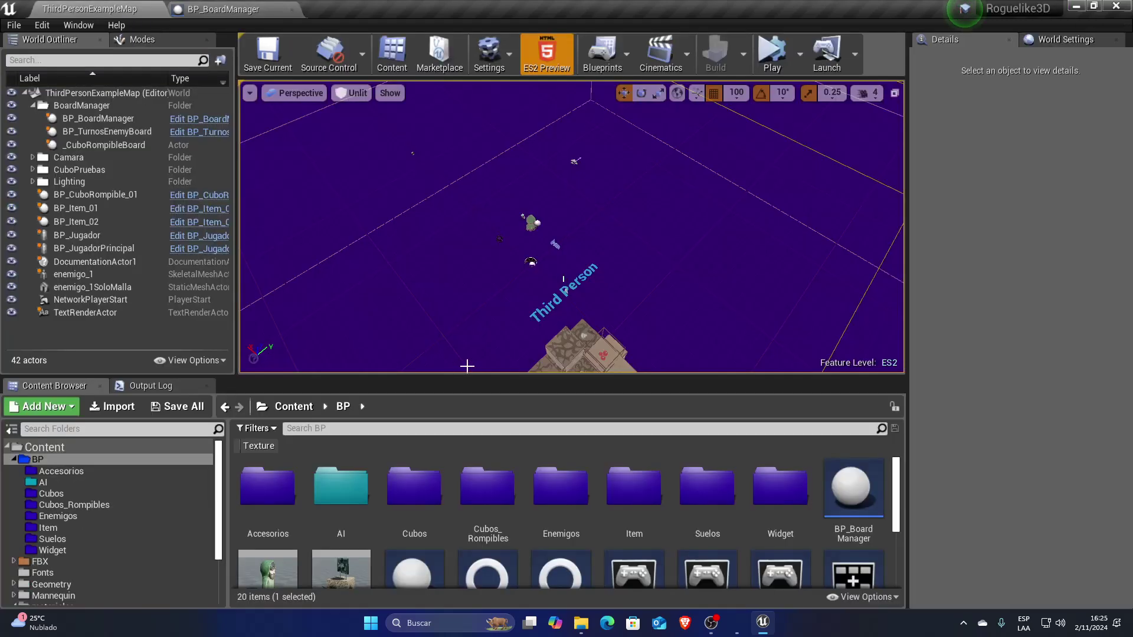
# - Open BP_CuboRompible from the Cubos_Rompibles folder and glance at its class settings
pyautogui.moveTo(467, 377); pyautogui.dragTo(467, 128)
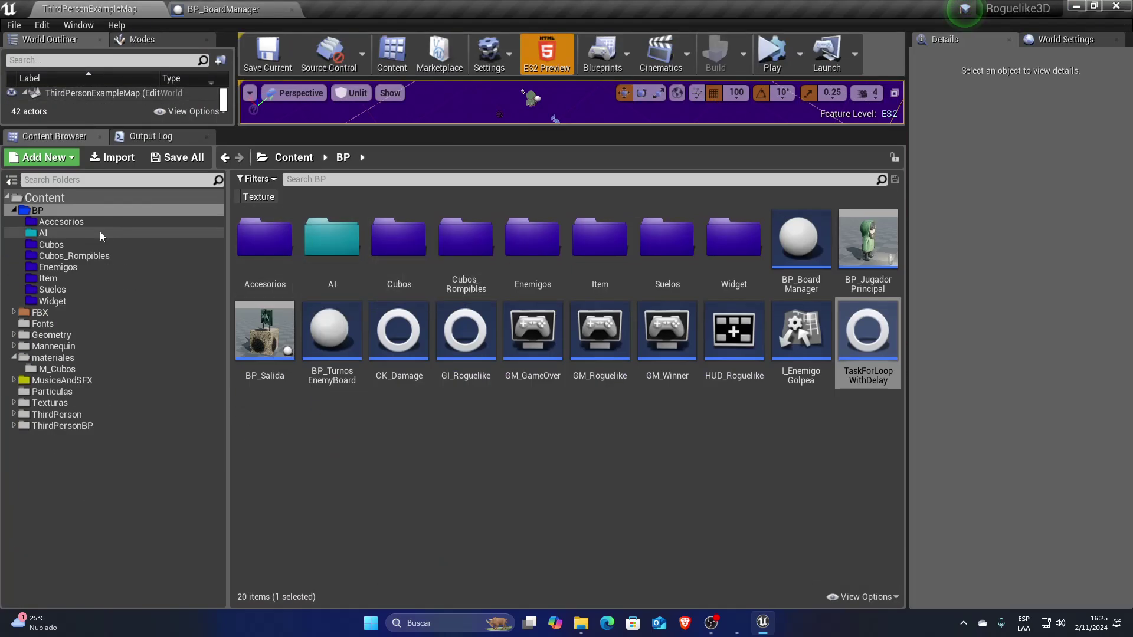
pyautogui.click(89, 255)
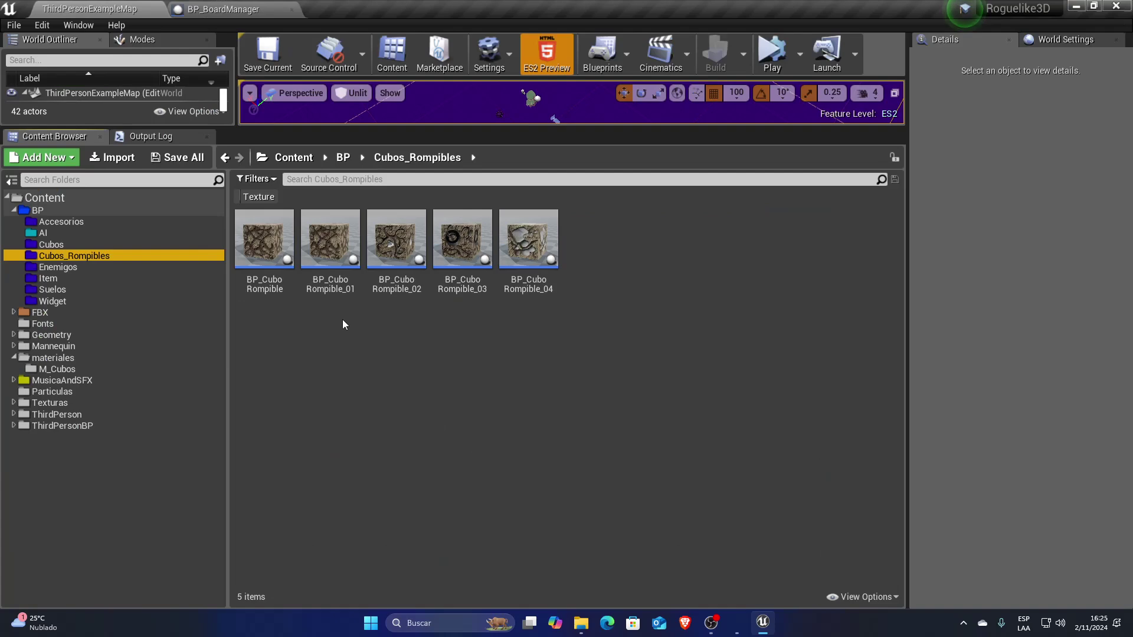
pyautogui.doubleClick(273, 255)
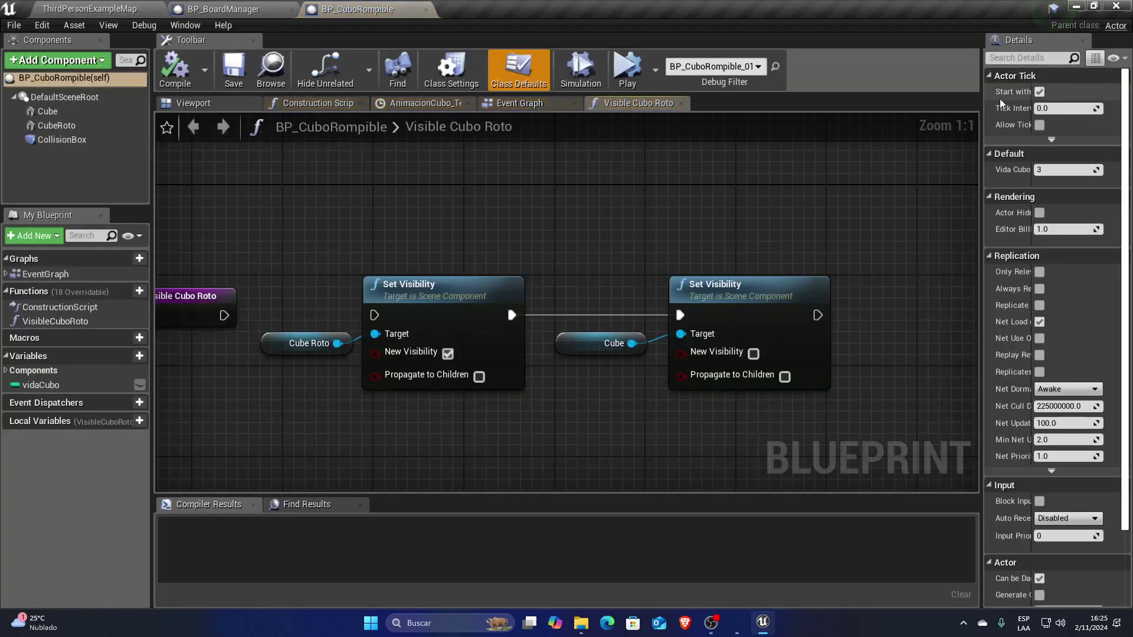
pyautogui.click(451, 70)
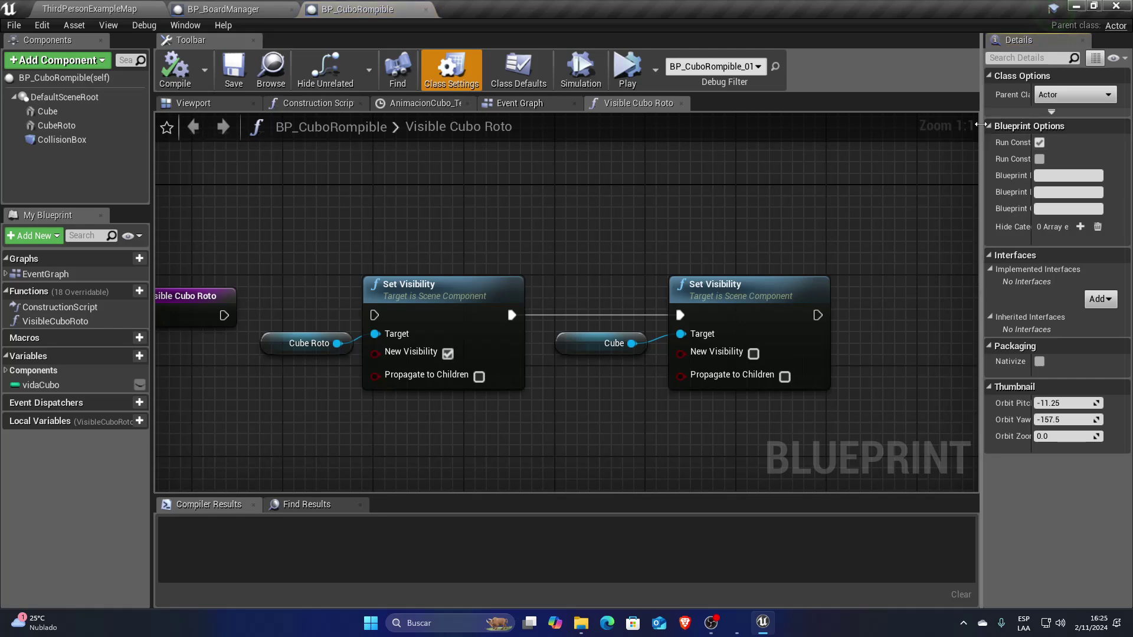
pyautogui.click(101, 8)
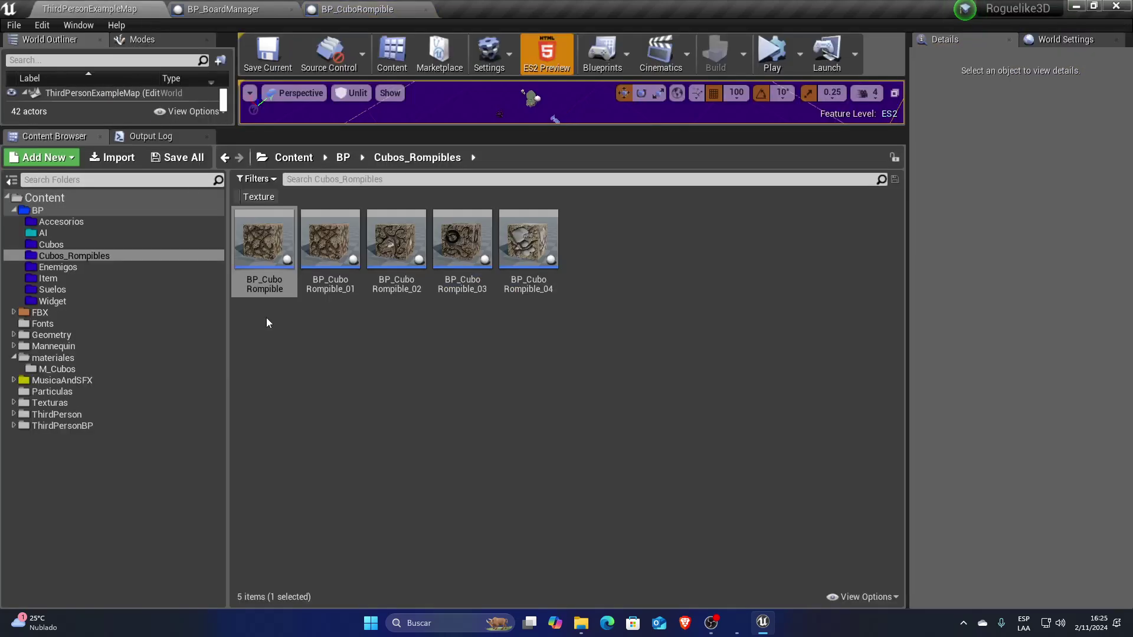
# - Reopen BP_CuboRompible, inspect CollisionBox, Cube and CubeRoto in the Viewport, then close it
pyautogui.doubleClick(258, 263)
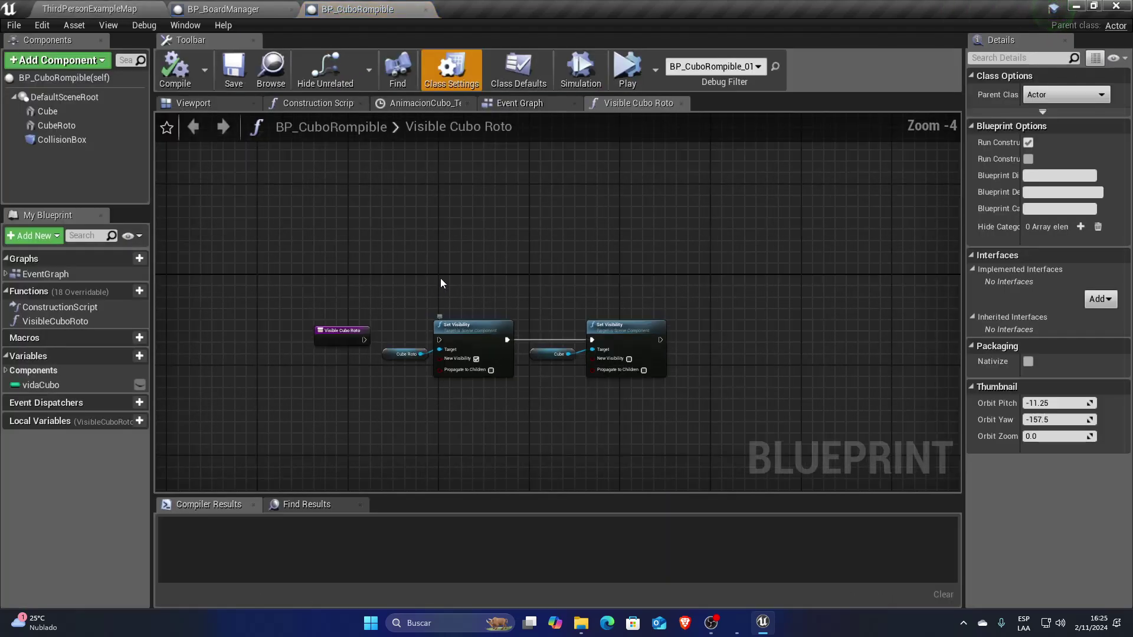
pyautogui.click(79, 140)
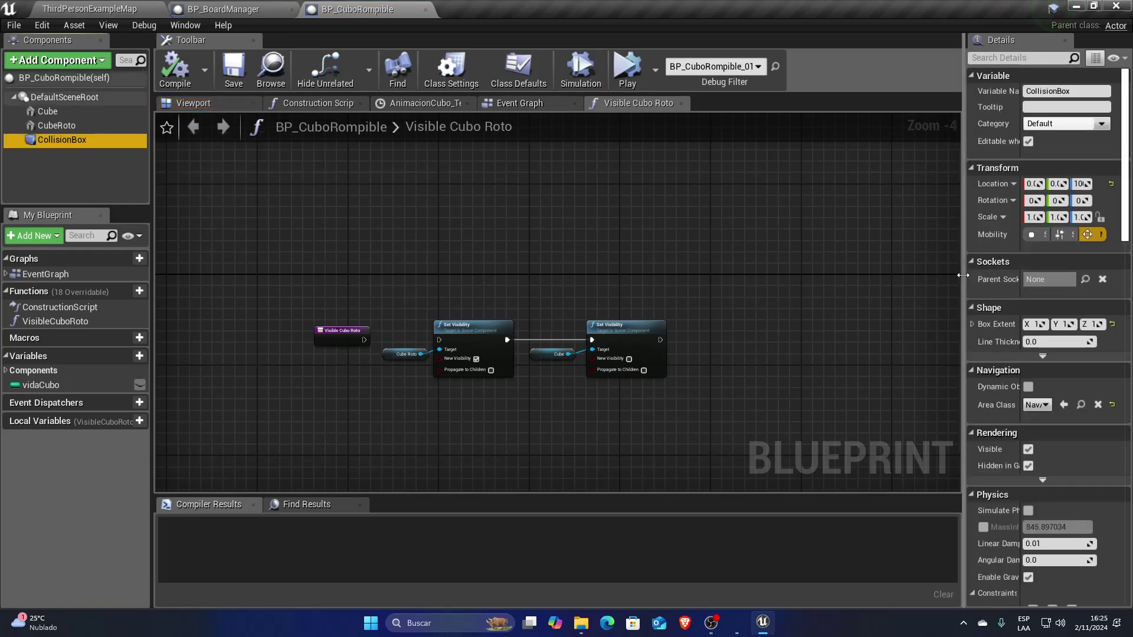
pyautogui.moveTo(964, 265); pyautogui.dragTo(851, 262)
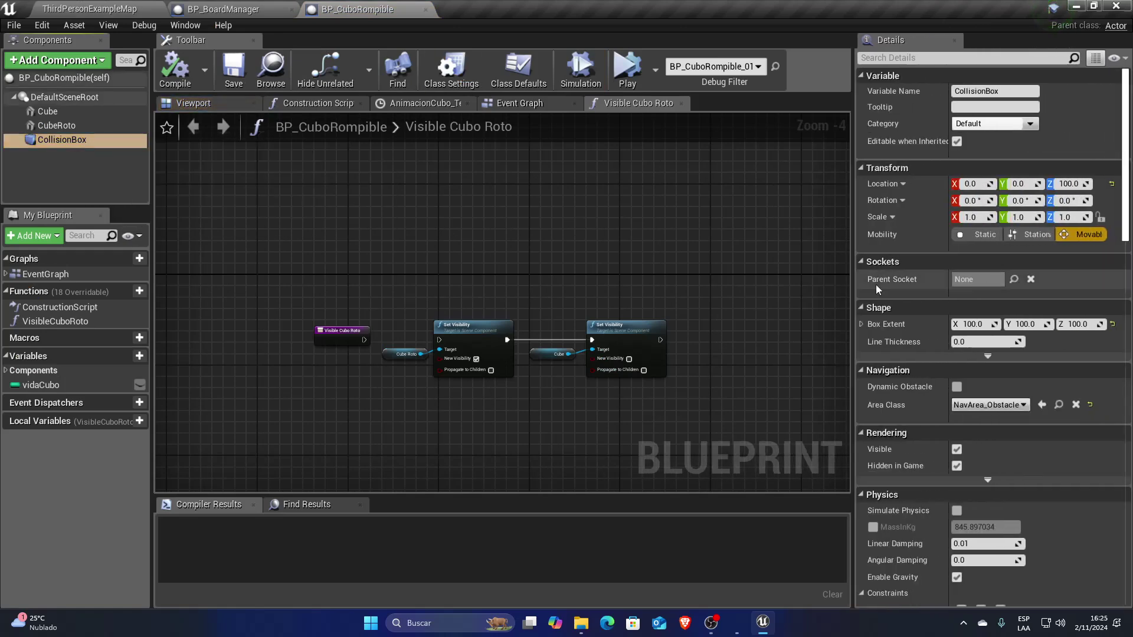
pyautogui.click(59, 115)
pyautogui.click(71, 125)
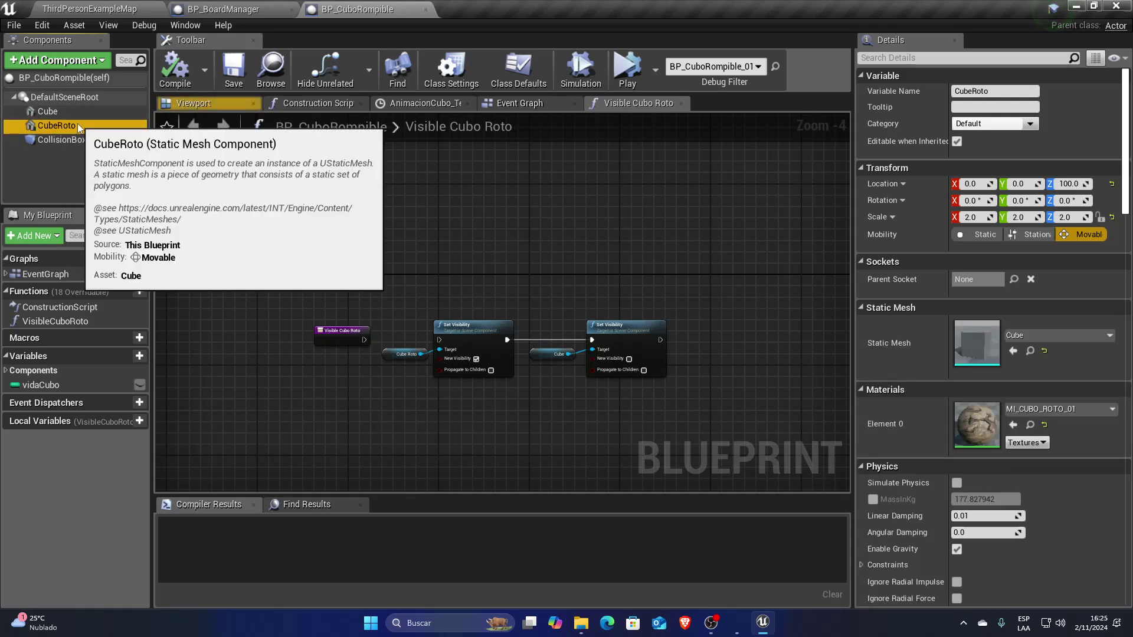
pyautogui.click(192, 103)
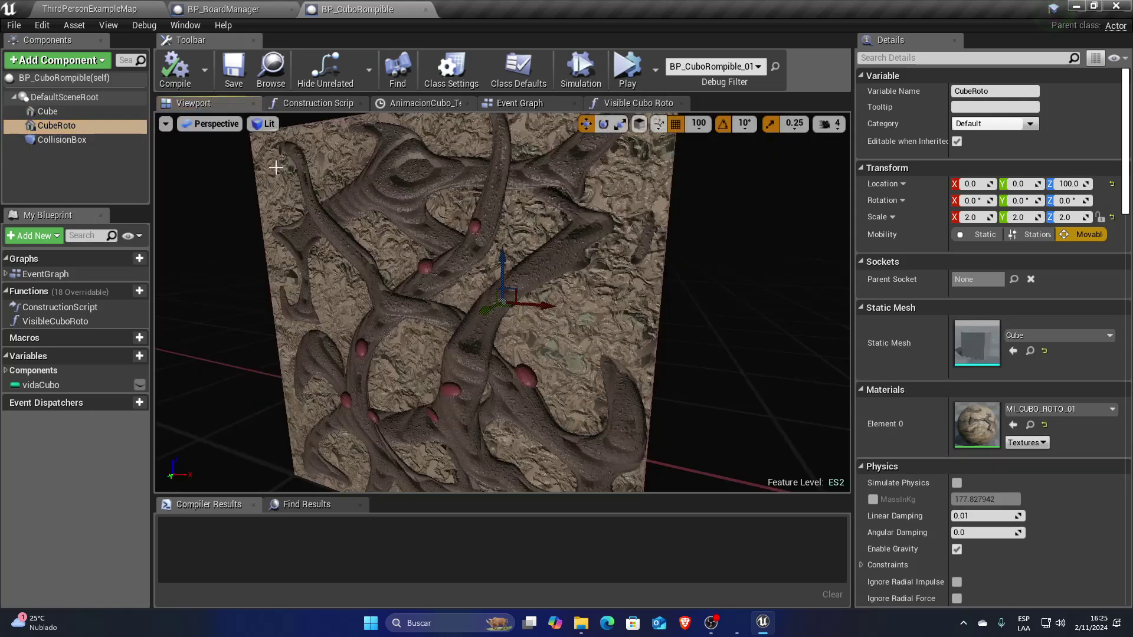
pyautogui.doubleClick(87, 140)
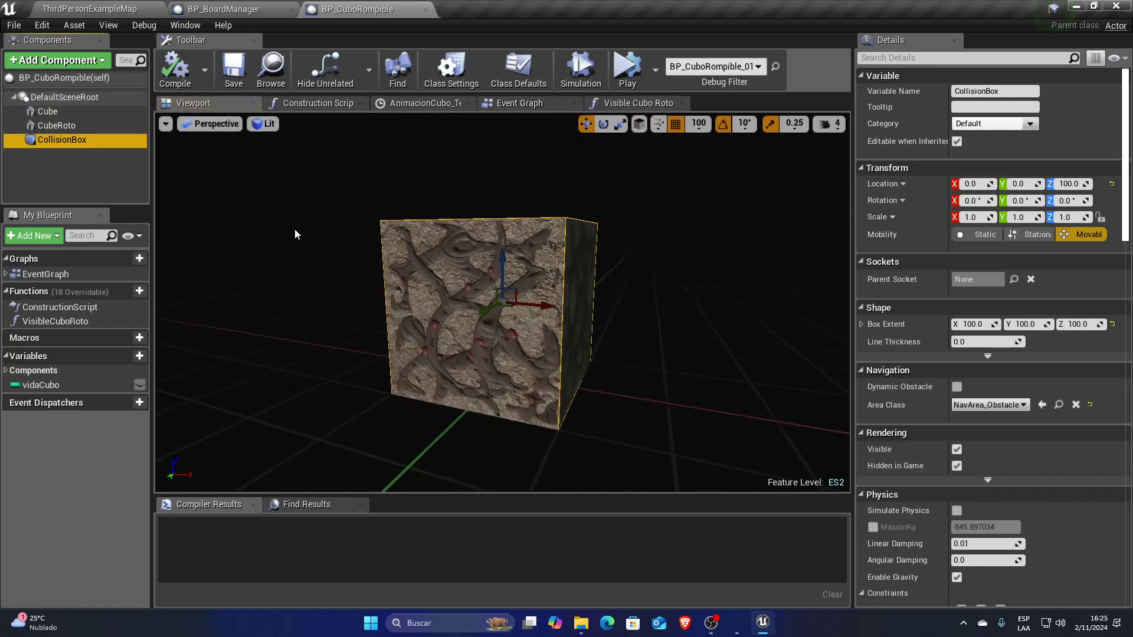
pyautogui.click(426, 10)
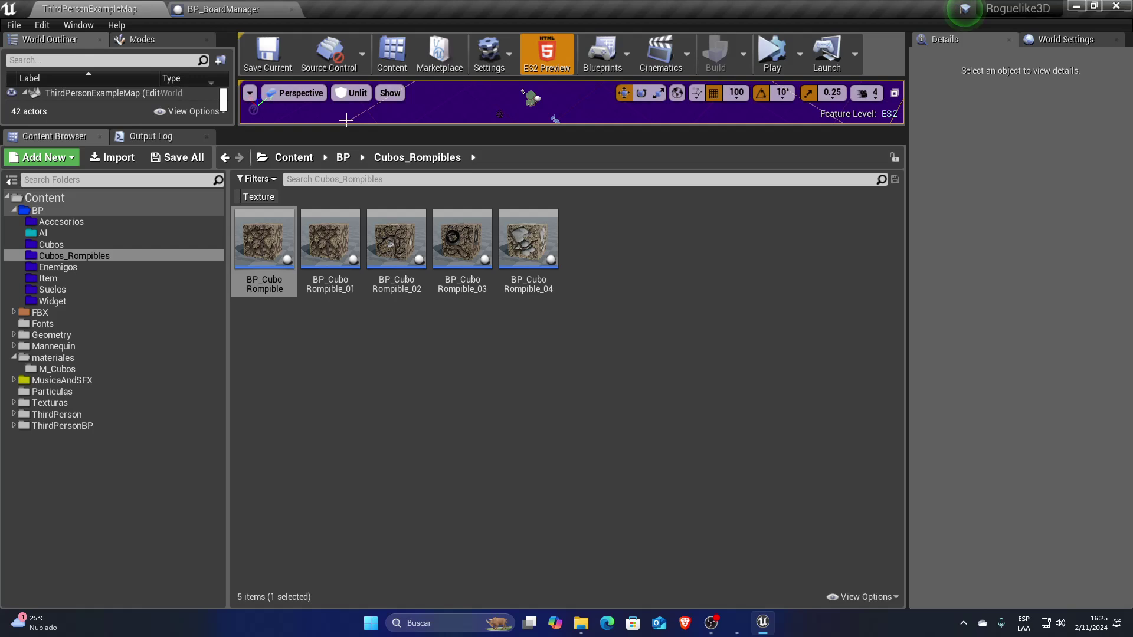
# - Open BP_Item from the Item folder and view its SetRelativeLocation and DestroyActor nodes
pyautogui.moveTo(487, 127)
pyautogui.mouseDown()
pyautogui.moveTo(474, 230)
pyautogui.moveTo(474, 216)
pyautogui.mouseUp()
pyautogui.click(98, 366)
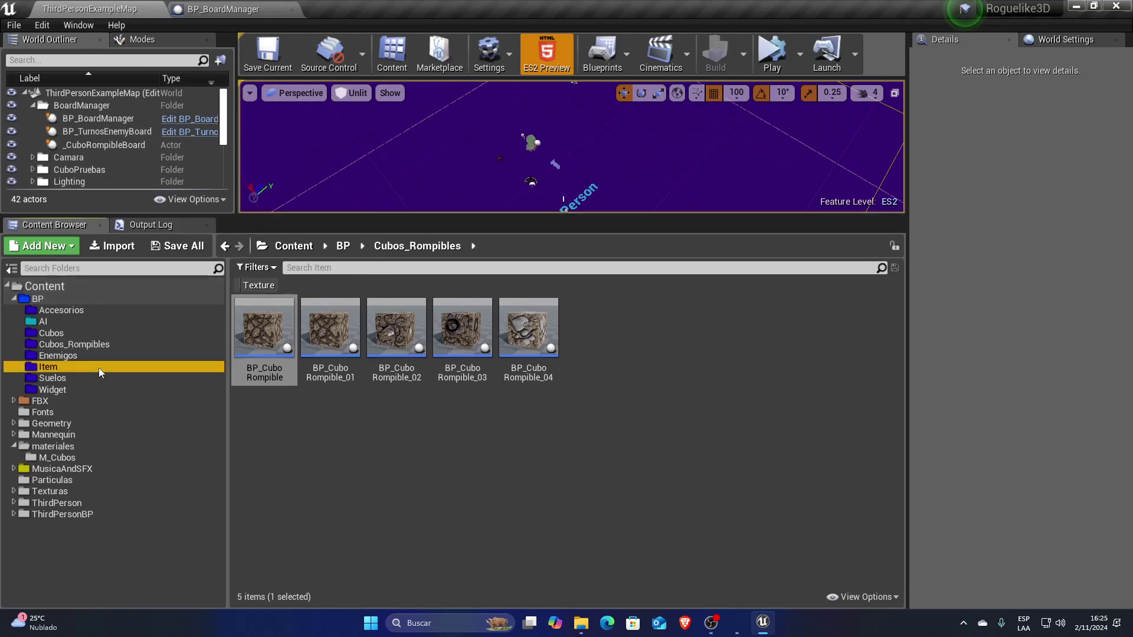
pyautogui.doubleClick(264, 330)
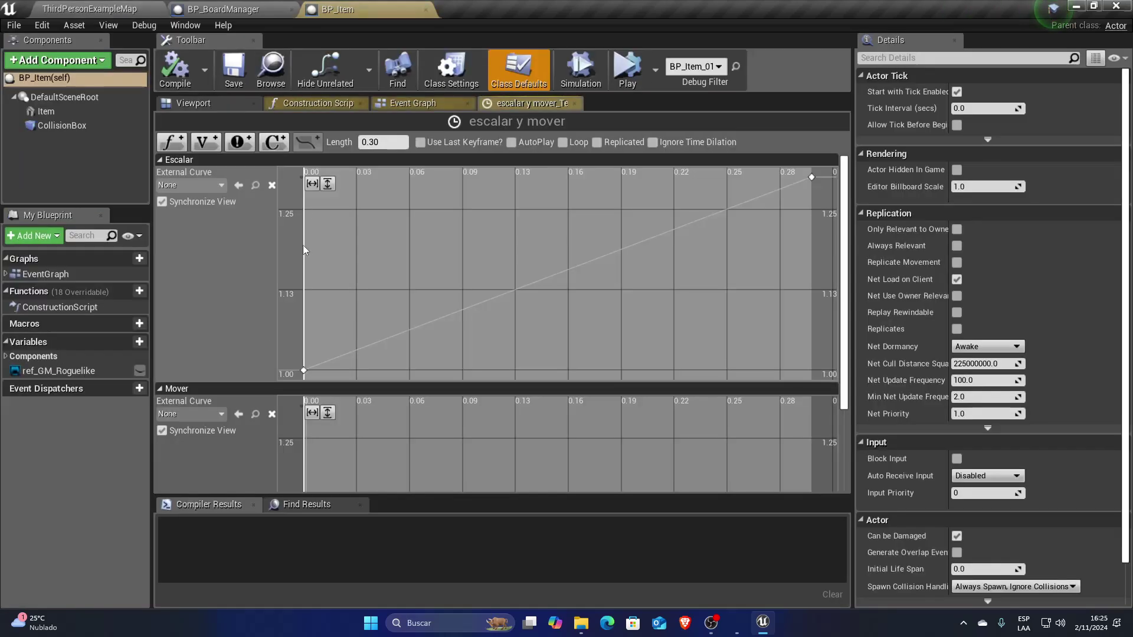
pyautogui.click(426, 104)
pyautogui.scroll(-3, 479, 300)
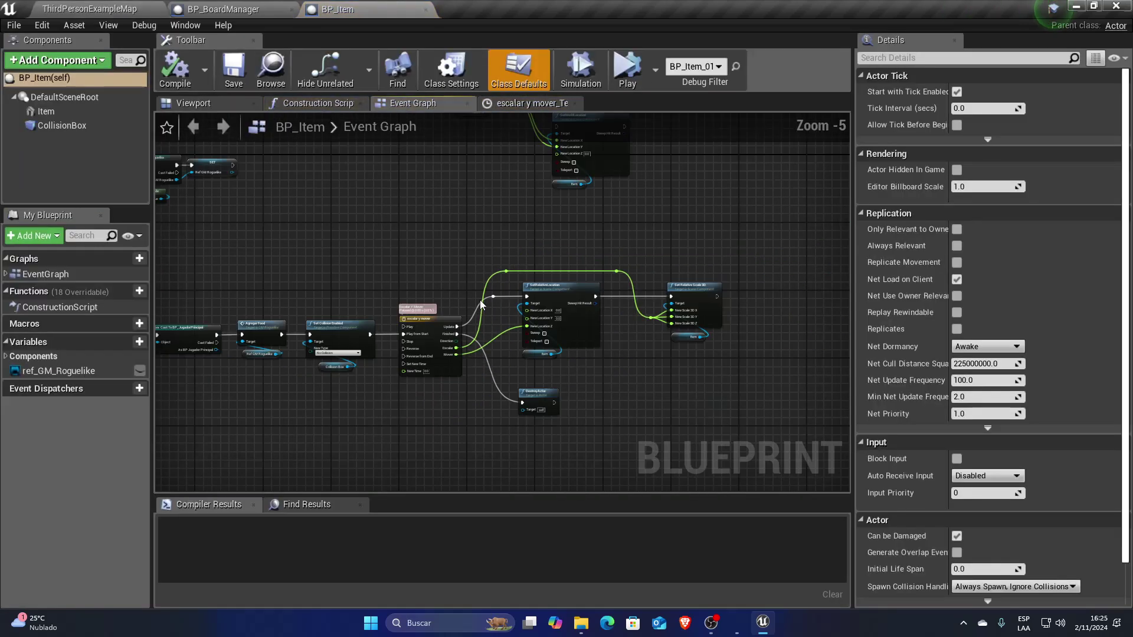
pyautogui.scroll(4, 519, 235)
pyautogui.scroll(-2, 518, 236)
pyautogui.moveTo(518, 236)
pyautogui.mouseDown(button='right')
pyautogui.moveTo(418, 224)
pyautogui.moveTo(423, 259)
pyautogui.moveTo(467, 236)
pyautogui.mouseUp(button='right')
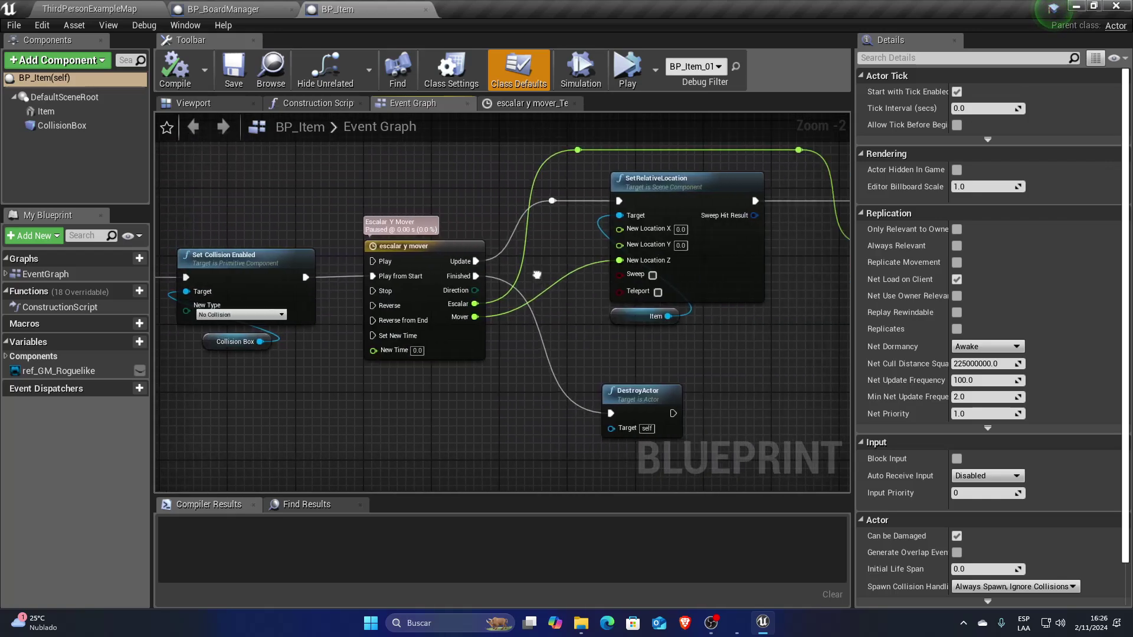
# - Check the 'escalar y mover' timeline and the overlap-to-Agregar Food pickup logic, then return to the level
pyautogui.moveTo(564, 280); pyautogui.dragTo(353, 289, button='right')
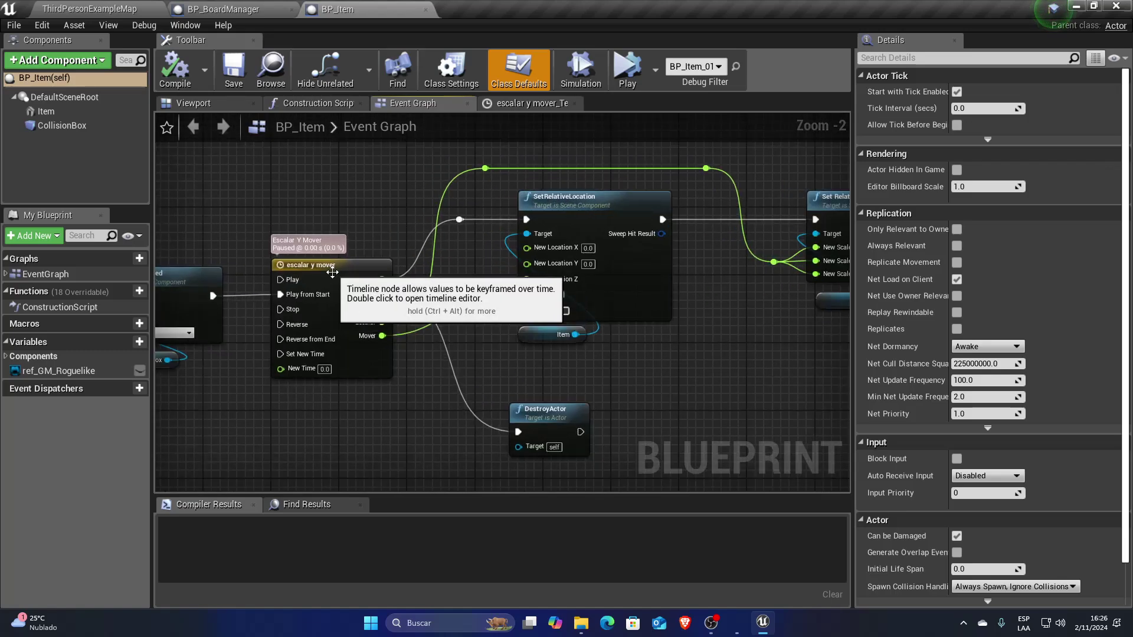
pyautogui.doubleClick(353, 289)
pyautogui.click(576, 103)
pyautogui.scroll(-3, 443, 224)
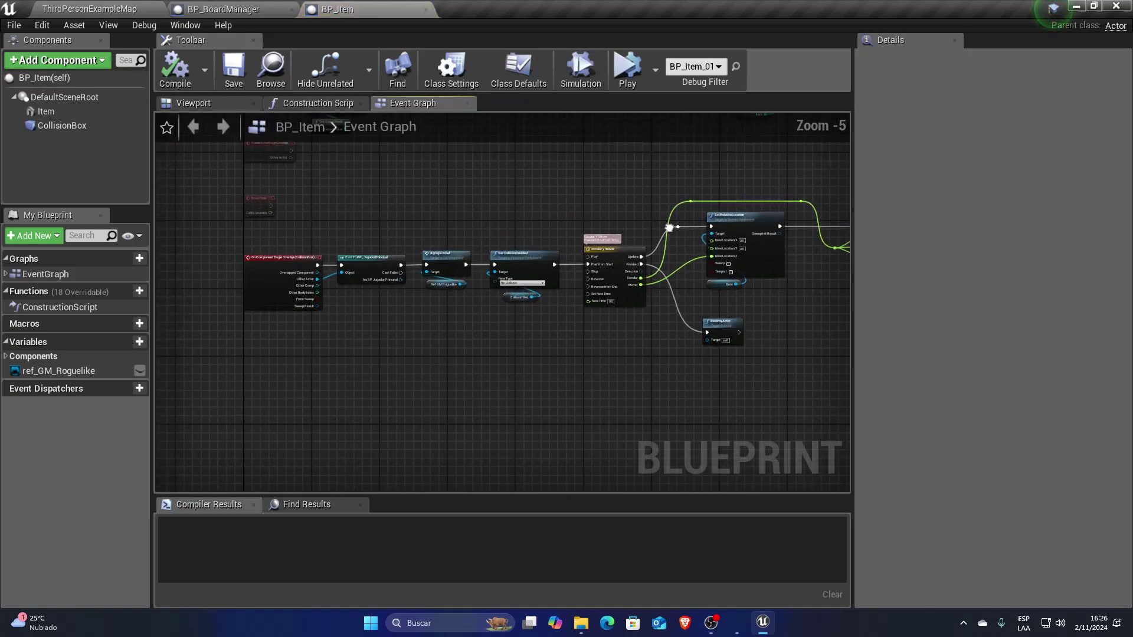
pyautogui.scroll(3, 491, 272)
pyautogui.scroll(1, 491, 273)
pyautogui.moveTo(490, 276); pyautogui.dragTo(643, 304, button='right')
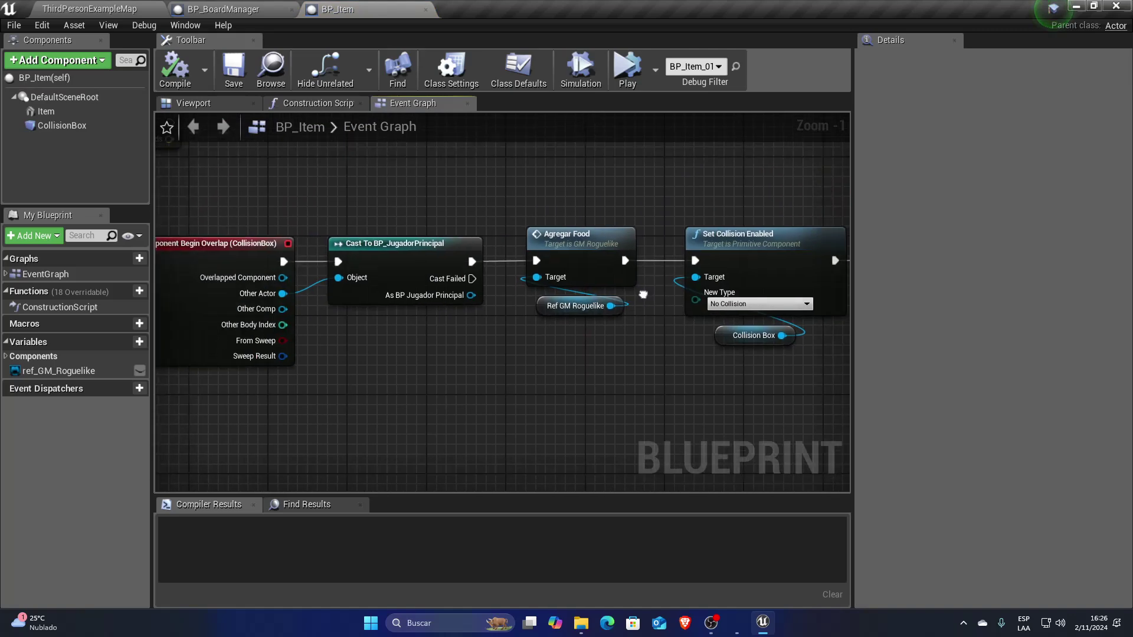
pyautogui.moveTo(614, 349); pyautogui.dragTo(555, 236)
pyautogui.moveTo(667, 313)
pyautogui.mouseDown(button='right')
pyautogui.moveTo(603, 301)
pyautogui.moveTo(521, 319)
pyautogui.moveTo(529, 326)
pyautogui.mouseUp(button='right')
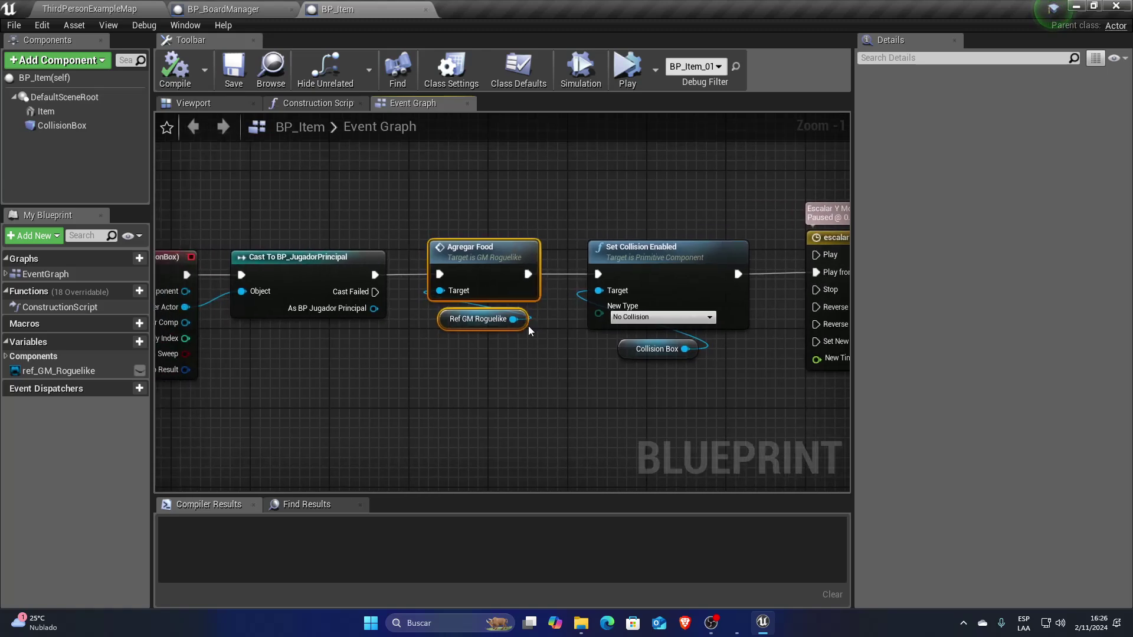
pyautogui.click(142, 7)
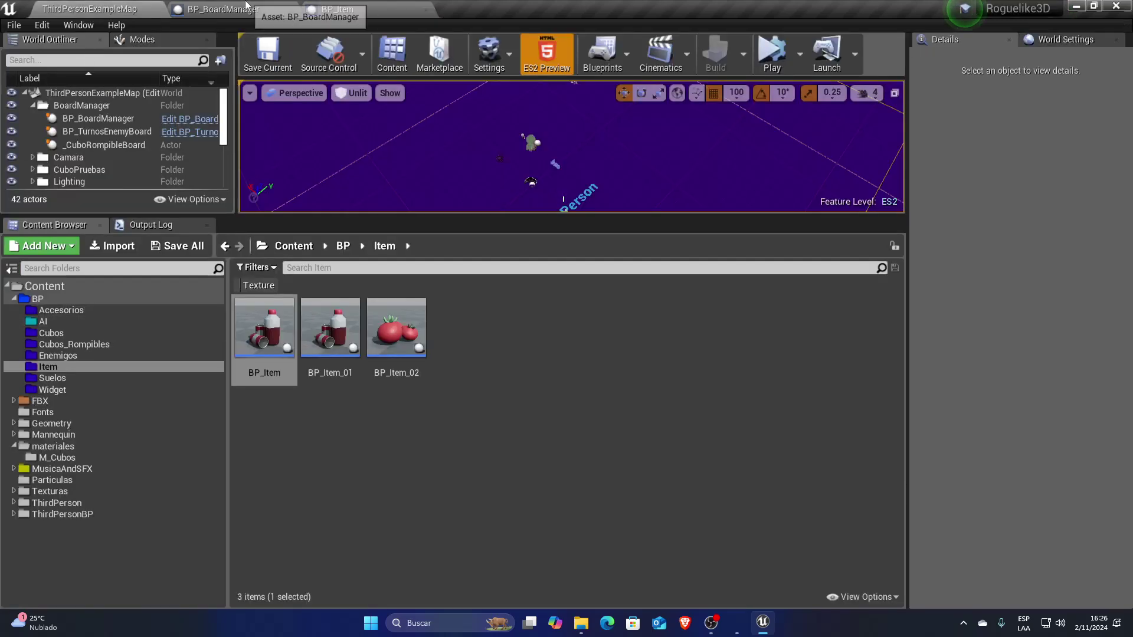
# - Open GM_Roguelike from the BP folder, showing its Agregar Food graph
pyautogui.click(71, 299)
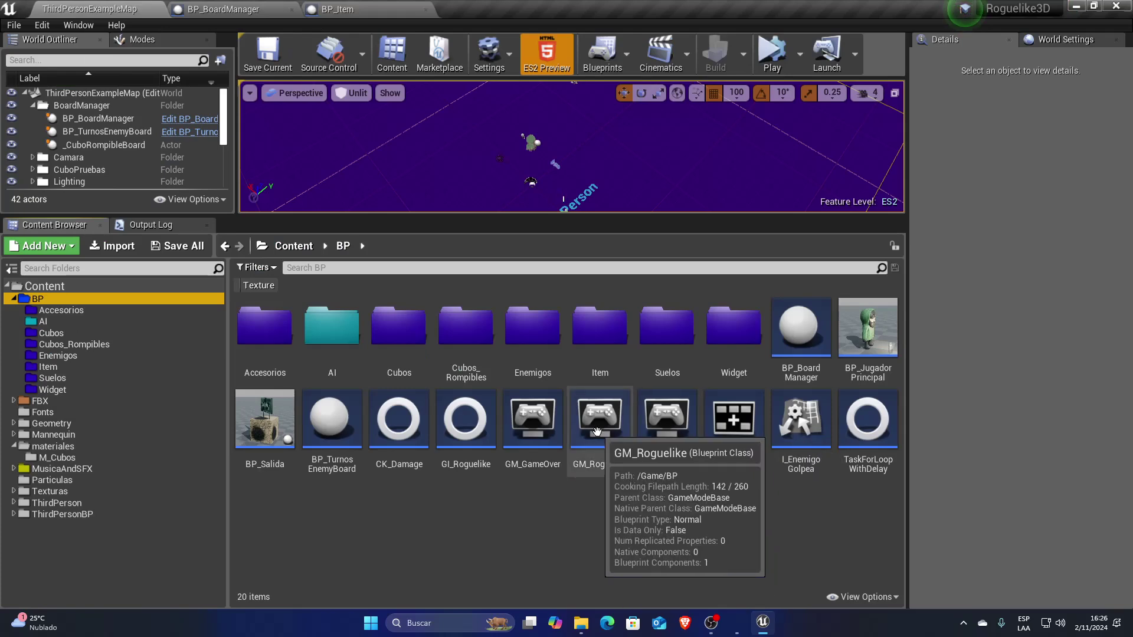
pyautogui.doubleClick(603, 446)
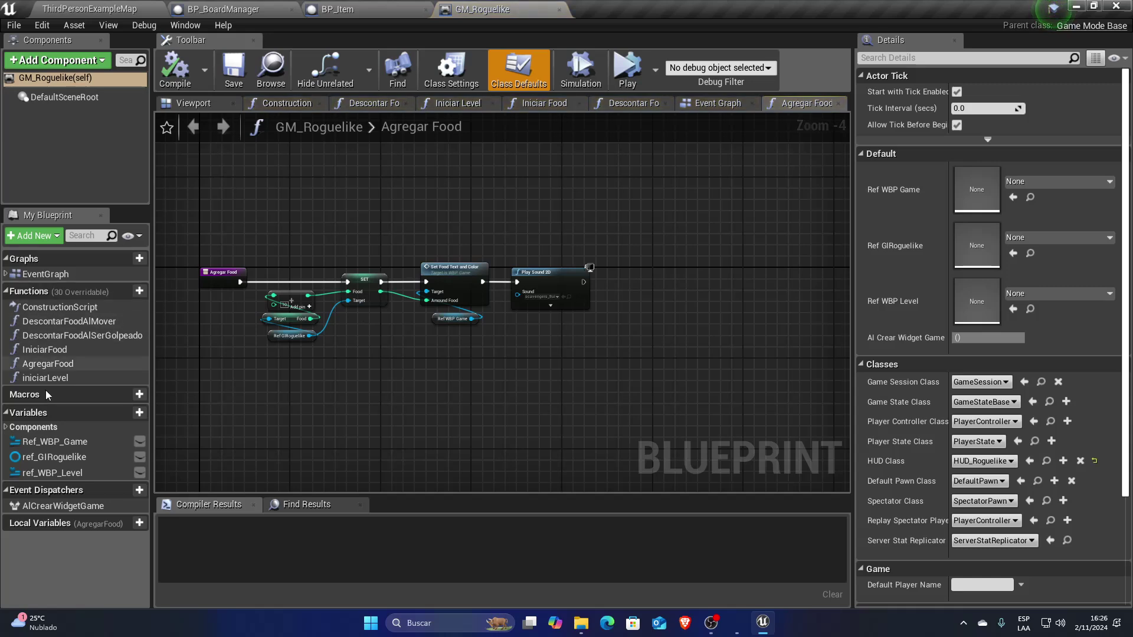
pyautogui.moveTo(501, 209); pyautogui.dragTo(561, 225, button='right')
# - Open the GI_Roguelike game instance blueprint from the BP folder
pyautogui.click(271, 68)
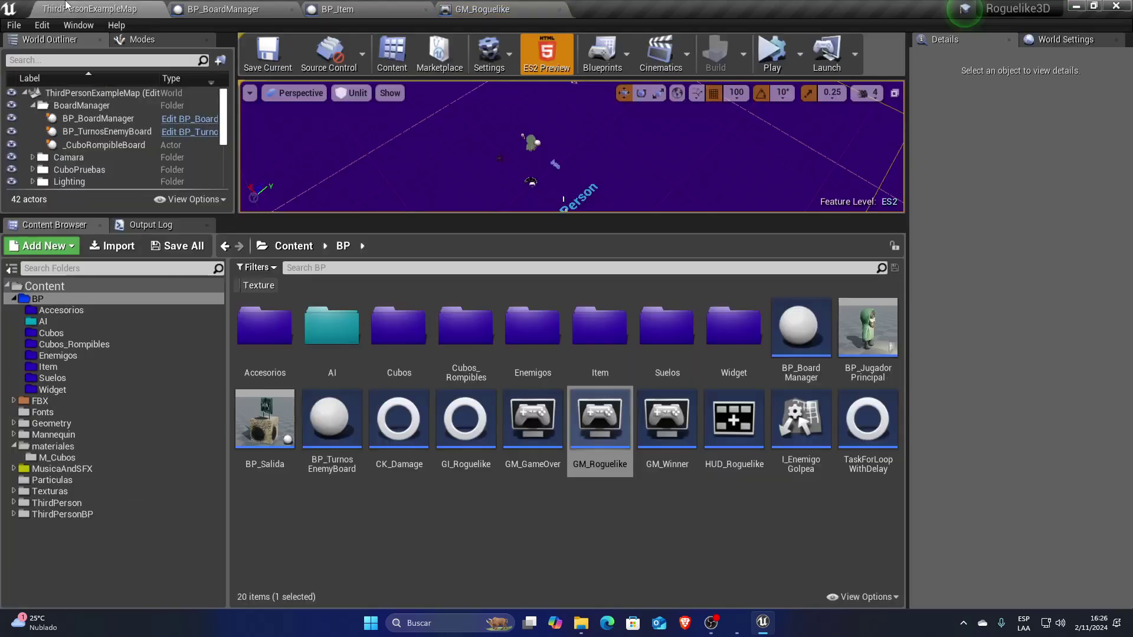
pyautogui.click(463, 413)
pyautogui.doubleClick(463, 413)
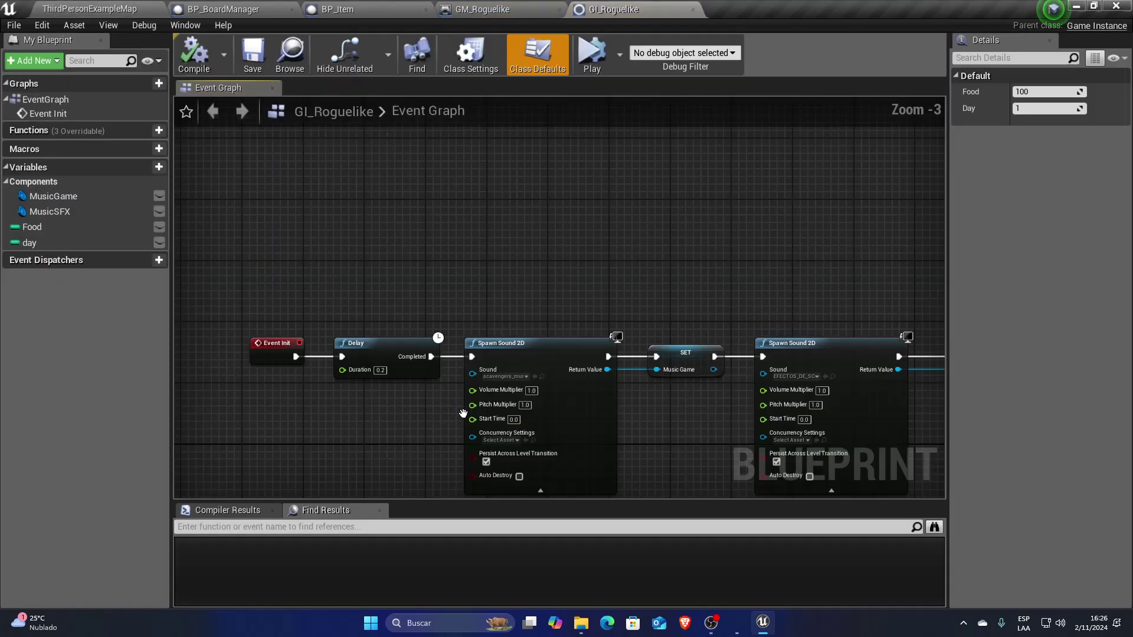
pyautogui.moveTo(541, 291); pyautogui.dragTo(543, 286, button='right')
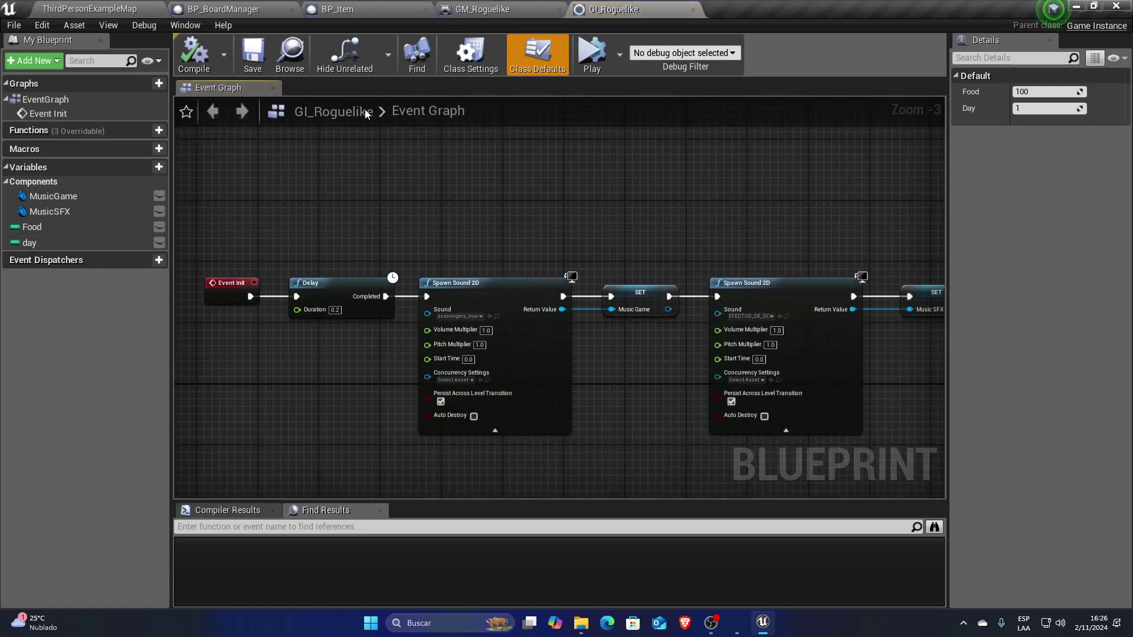
# - Check GI_Roguelike's Food and day variable defaults and startup sound nodes, then return to GM_Roguelike
pyautogui.click(474, 9)
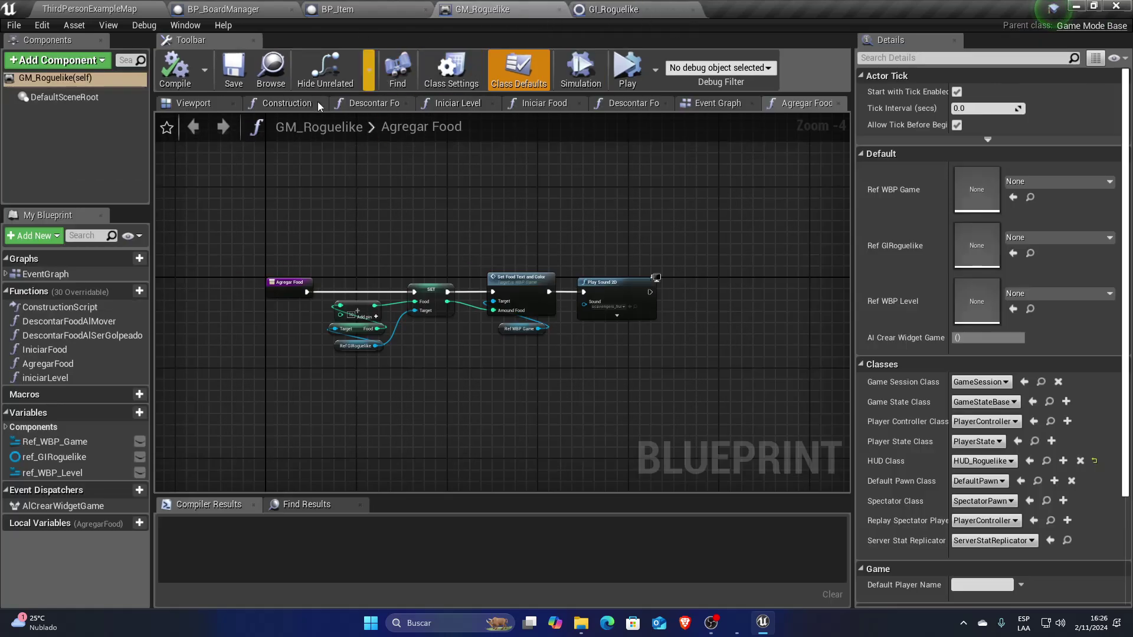
pyautogui.click(616, 9)
pyautogui.click(35, 227)
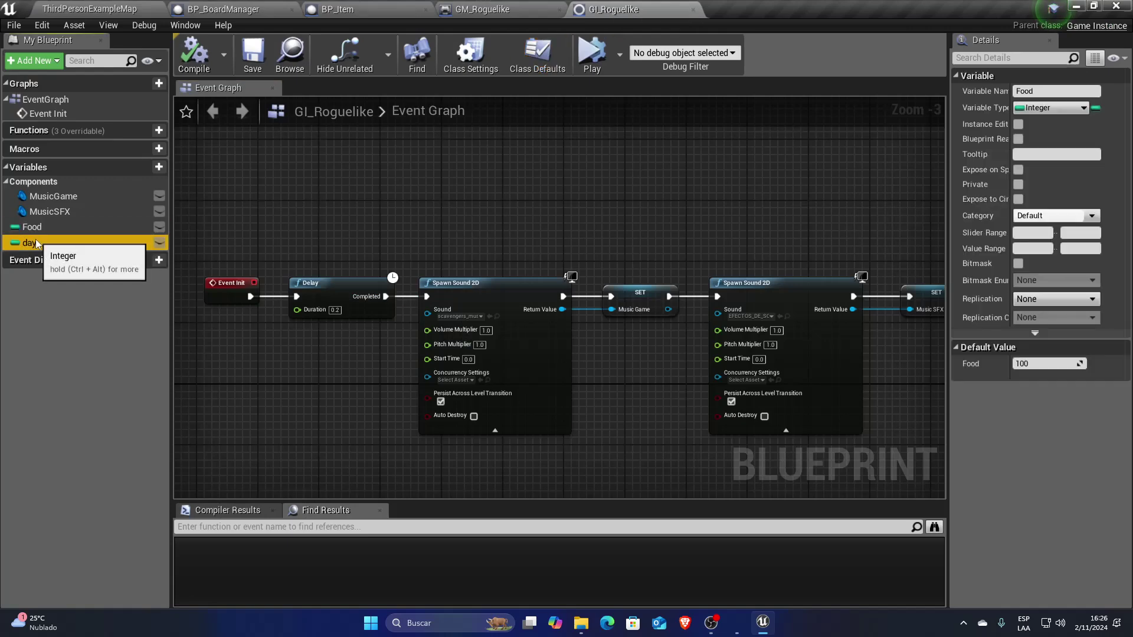
pyautogui.click(34, 246)
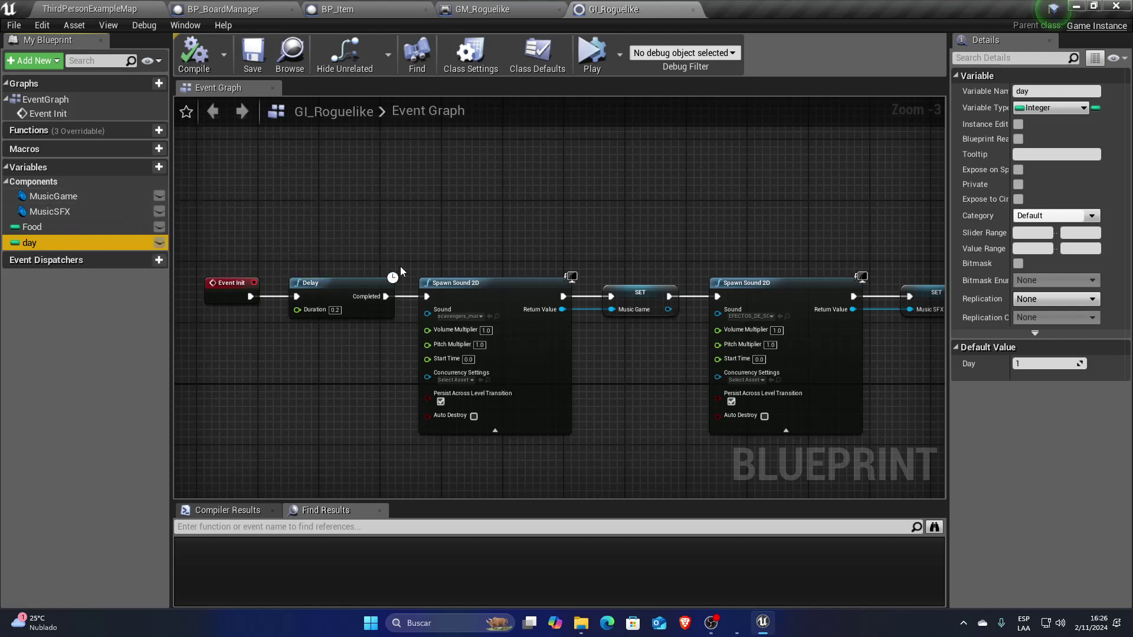
pyautogui.scroll(3, 400, 267)
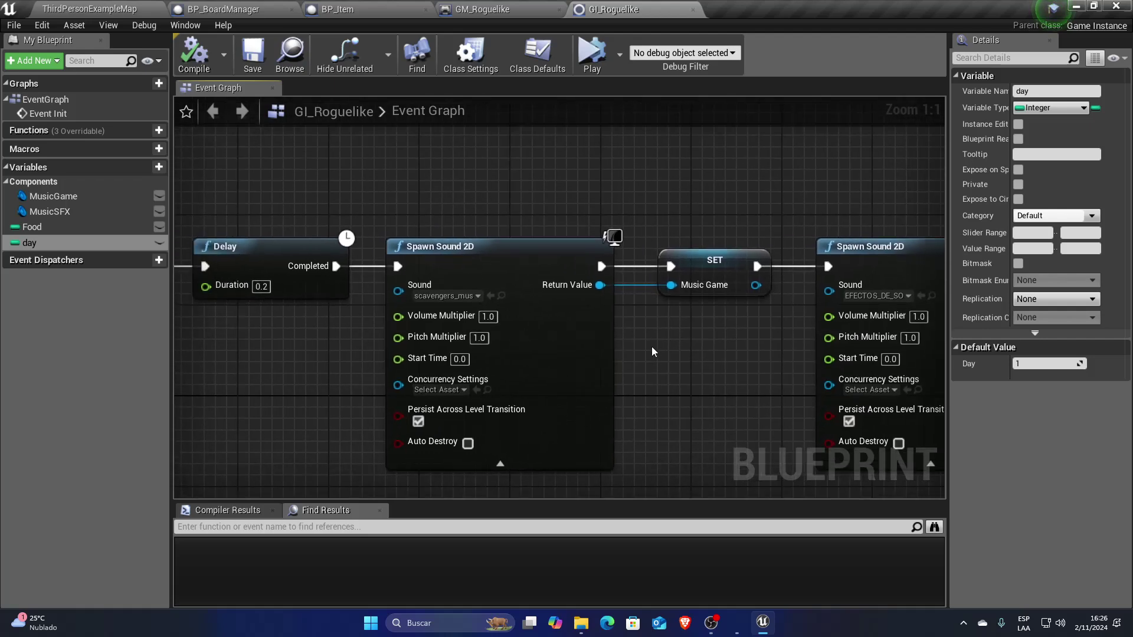
pyautogui.scroll(-2, 651, 346)
pyautogui.moveTo(652, 345); pyautogui.dragTo(562, 330, button='right')
pyautogui.click(482, 9)
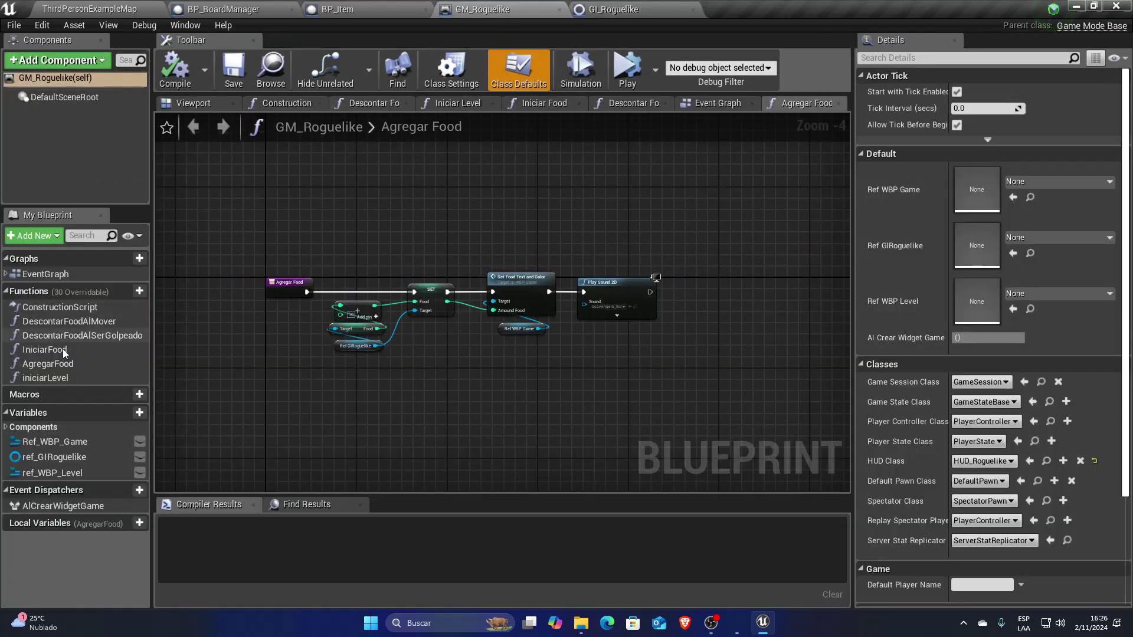
# - Browse GM_Roguelike's AgregarFood, Iniciar Food, iniciarLevel and Descontar Food Al Mover functions
pyautogui.click(48, 363)
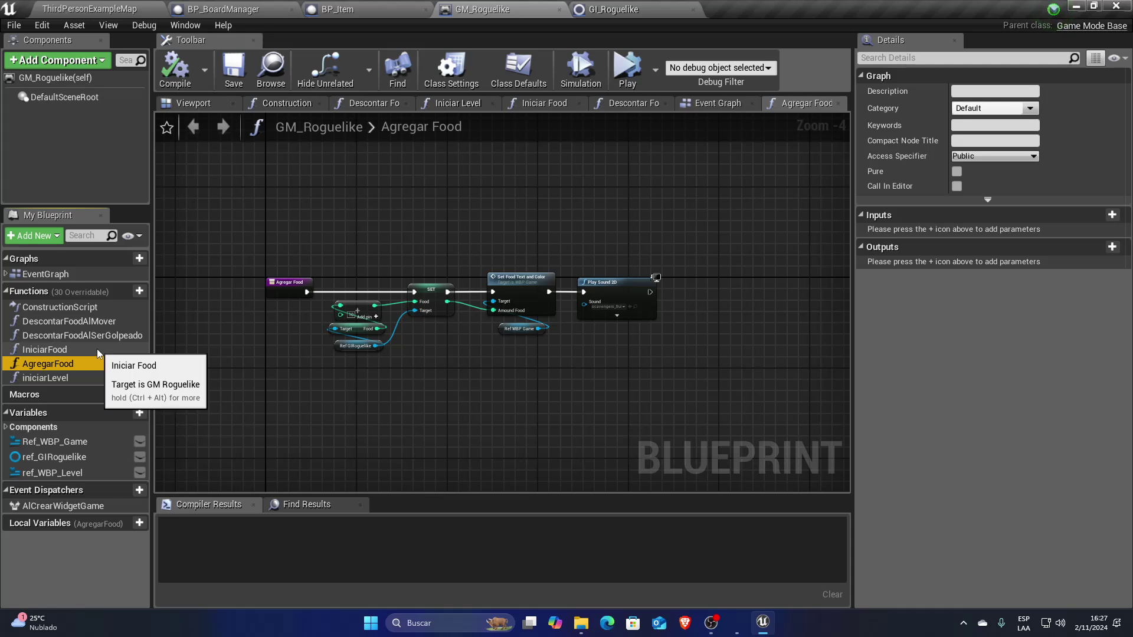
pyautogui.click(64, 350)
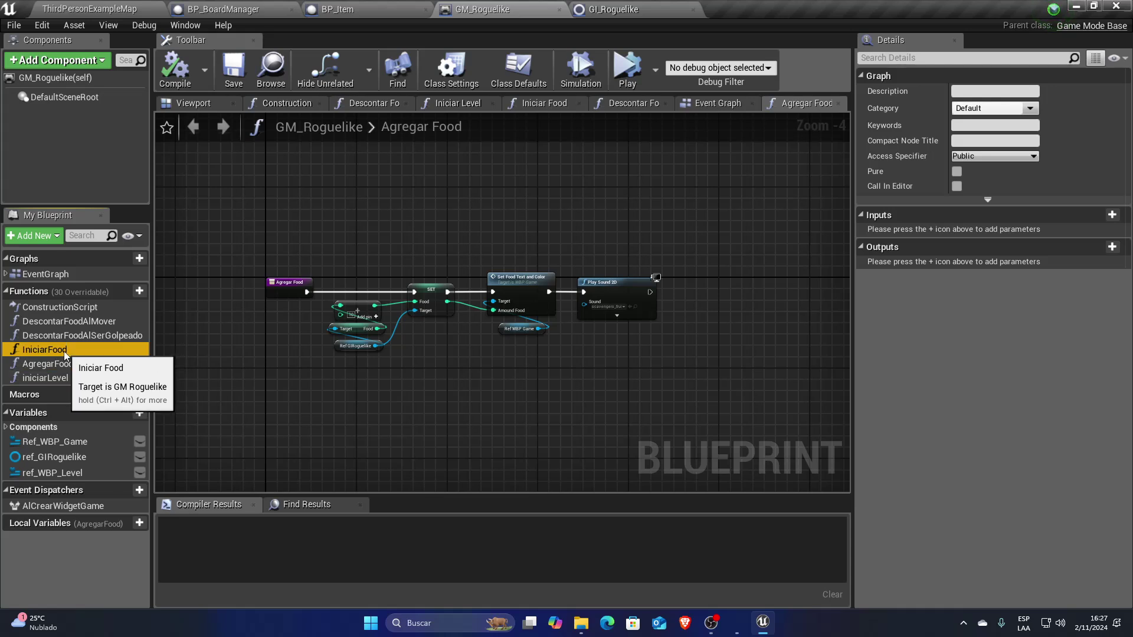
pyautogui.doubleClick(64, 350)
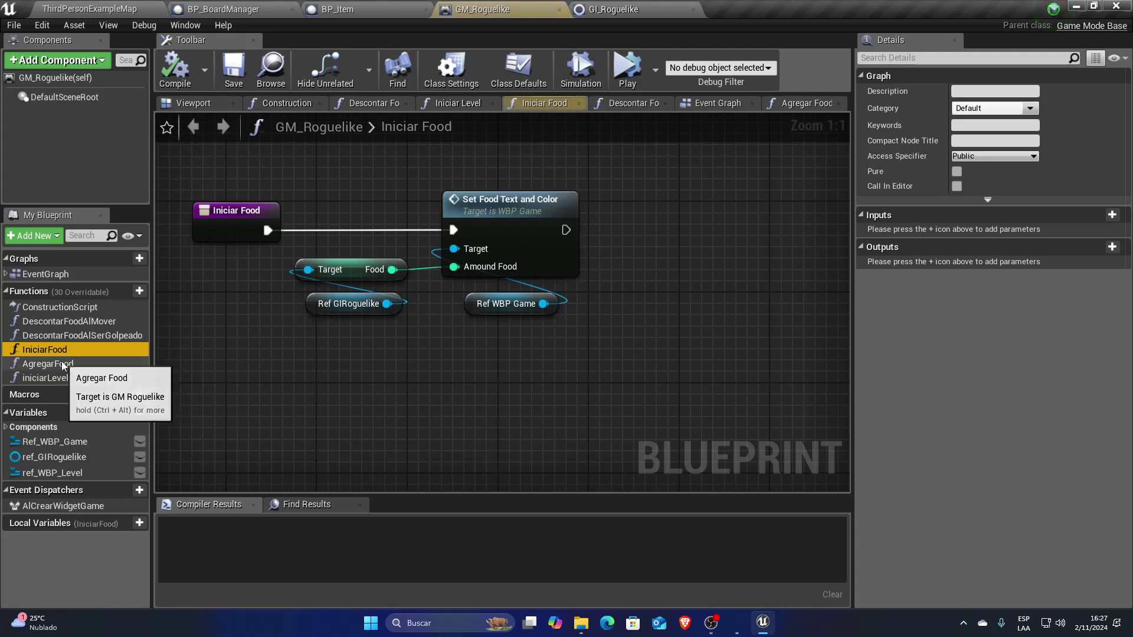
pyautogui.doubleClick(62, 364)
pyautogui.doubleClick(63, 376)
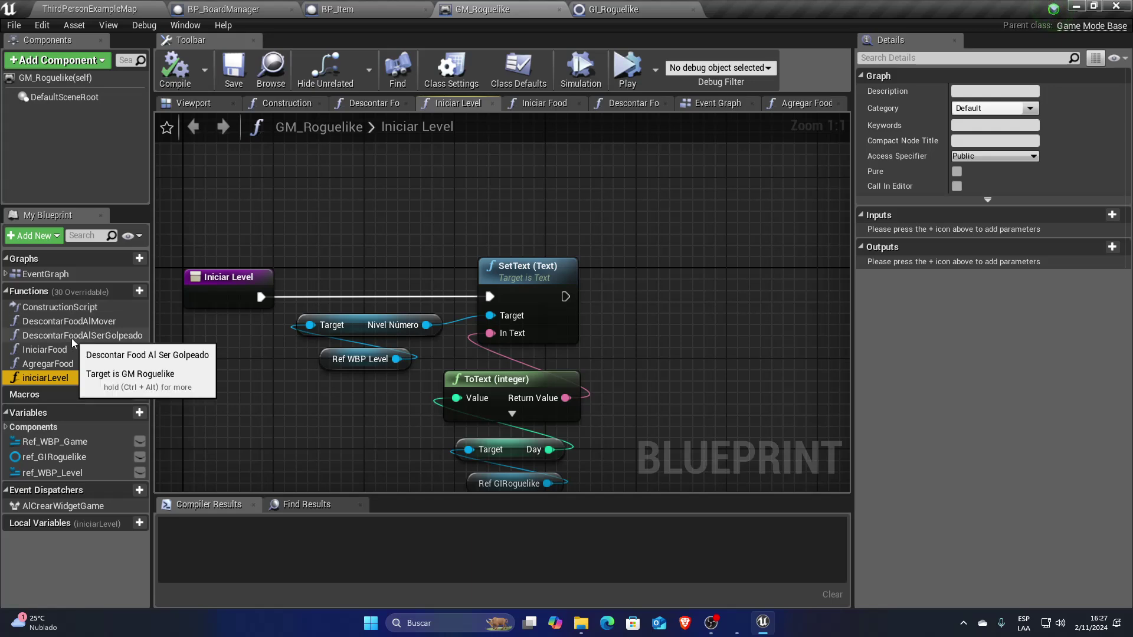
pyautogui.doubleClick(71, 321)
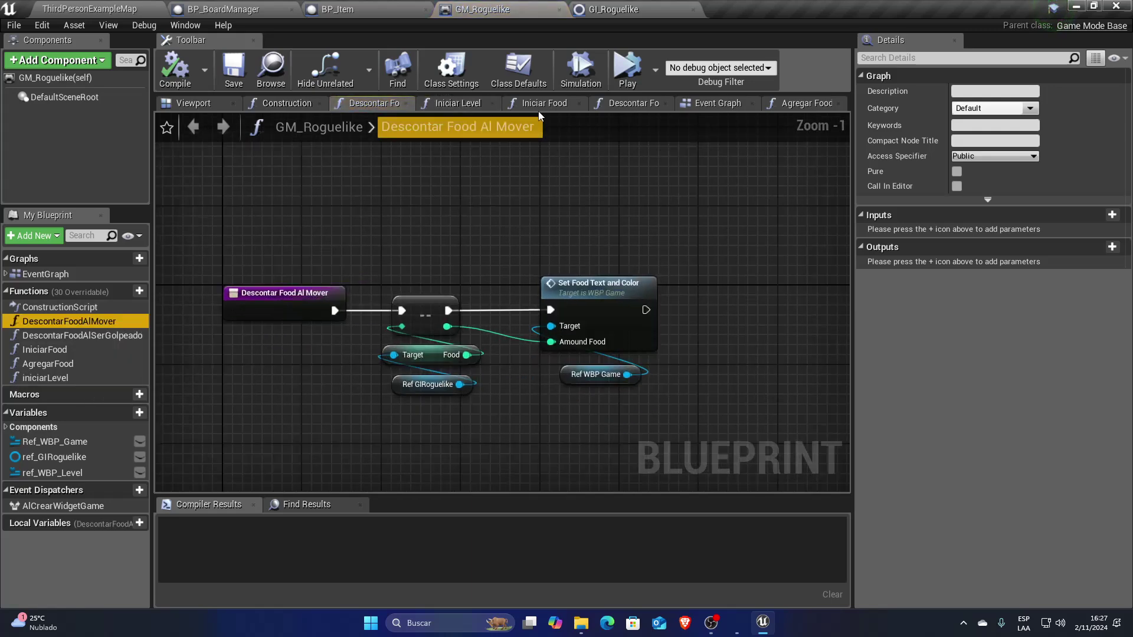
# - Compare against the GI_Roguelike graph, recentre Descontar Food Al Mover, and return to the level
pyautogui.click(616, 9)
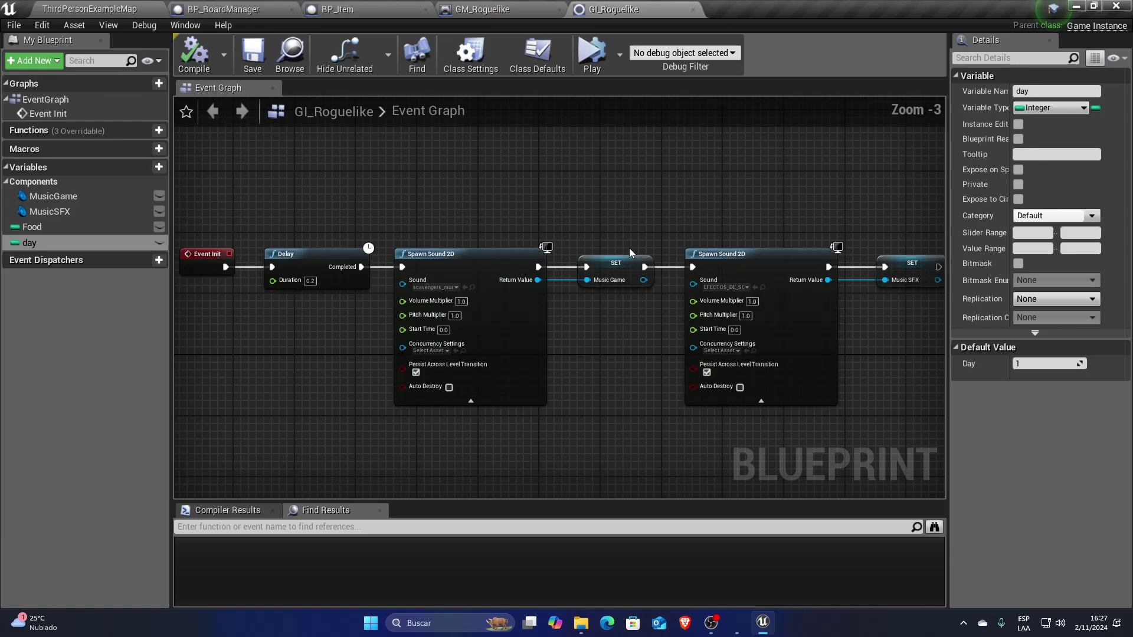
pyautogui.scroll(-1, 629, 248)
pyautogui.click(480, 9)
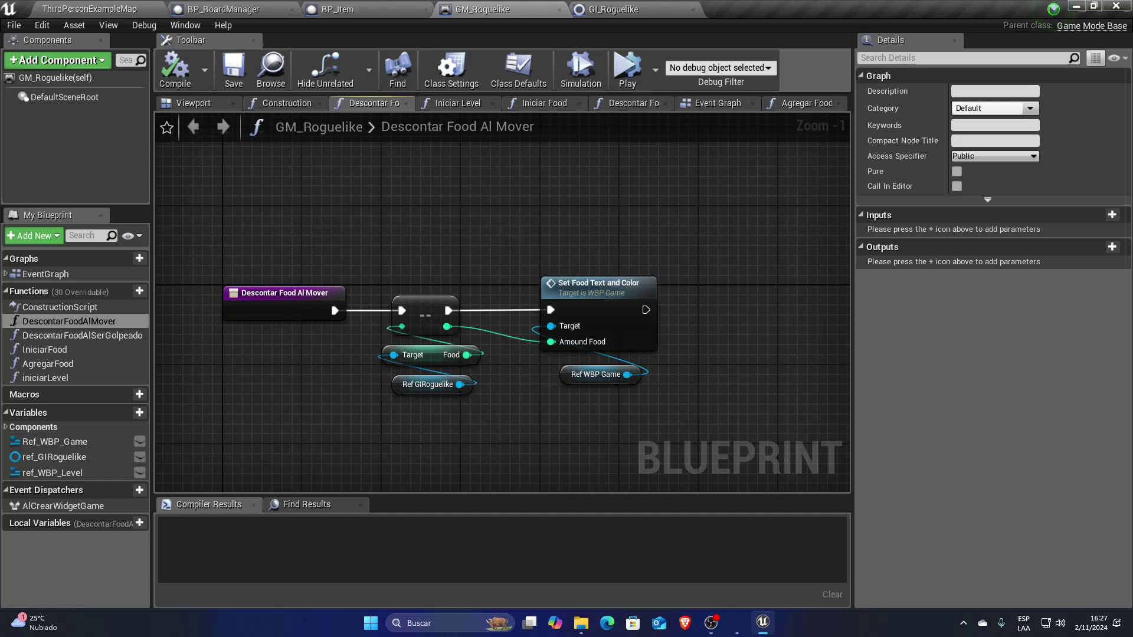
pyautogui.moveTo(489, 207)
pyautogui.mouseDown(button='right')
pyautogui.moveTo(581, 209)
pyautogui.moveTo(547, 184)
pyautogui.mouseUp(button='right')
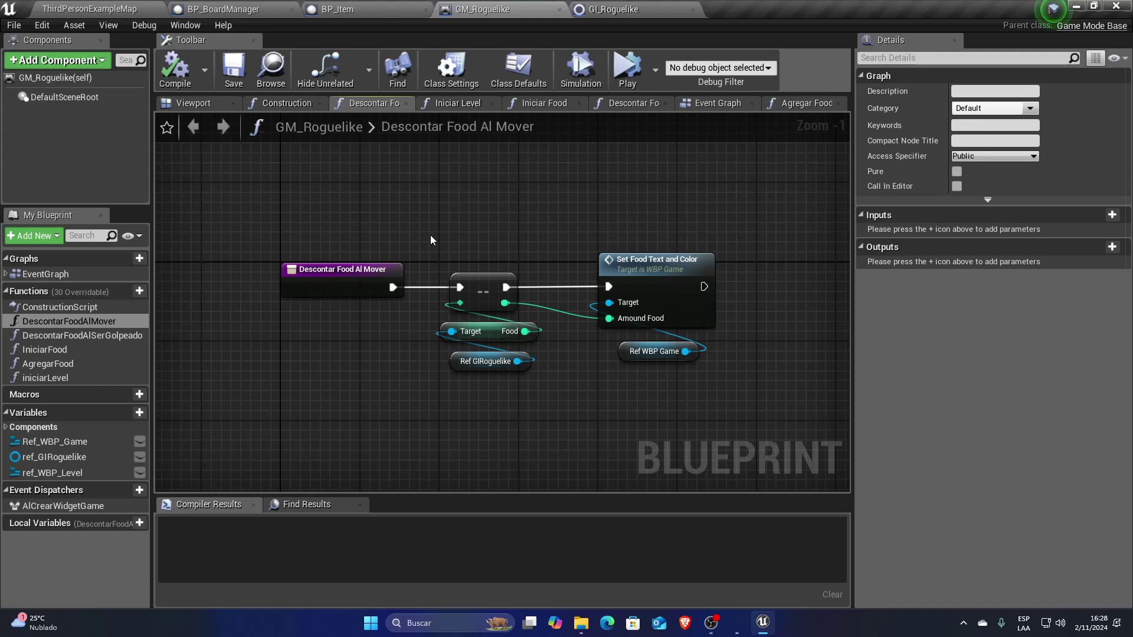
pyautogui.click(51, 6)
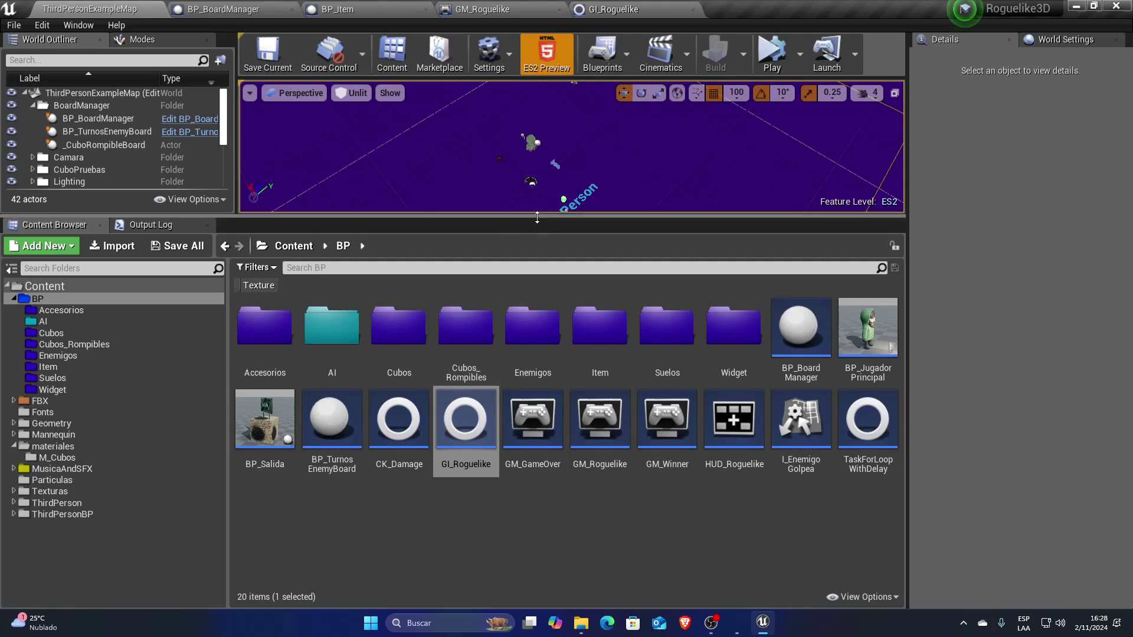
# - Show World Settings, widened, with GM_Roguelike as the game mode override
pyautogui.moveTo(541, 216); pyautogui.dragTo(545, 270)
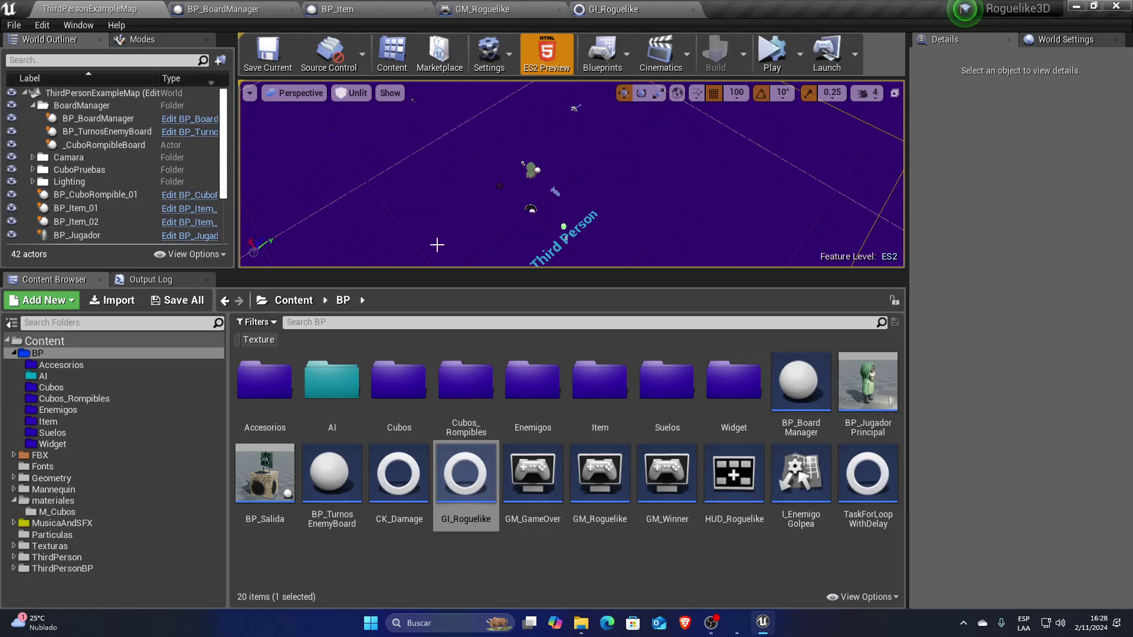
pyautogui.click(1071, 39)
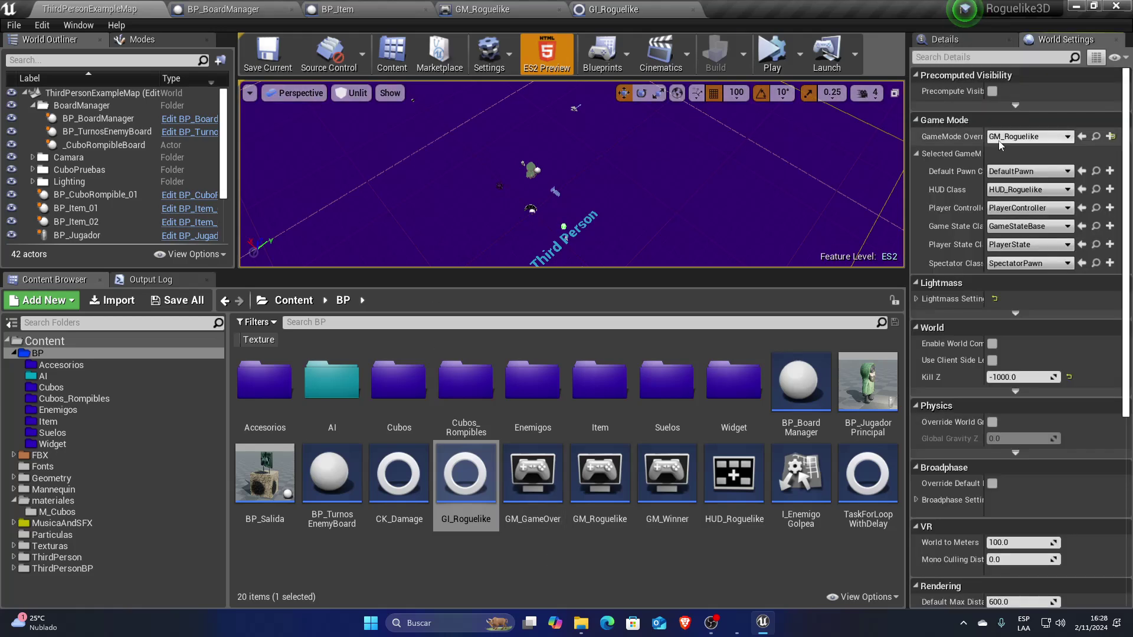
pyautogui.moveTo(907, 148); pyautogui.dragTo(847, 147)
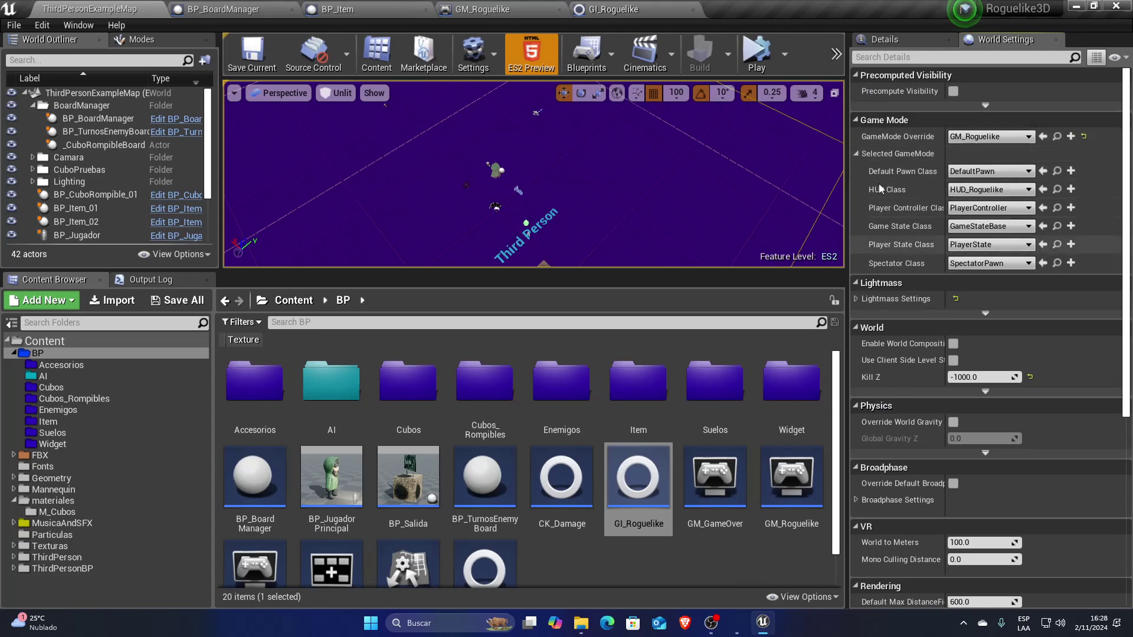
# - Confirm GM_Roguelike and GI_Roguelike in Project Settings' Maps & Modes, then close it
pyautogui.click(41, 25)
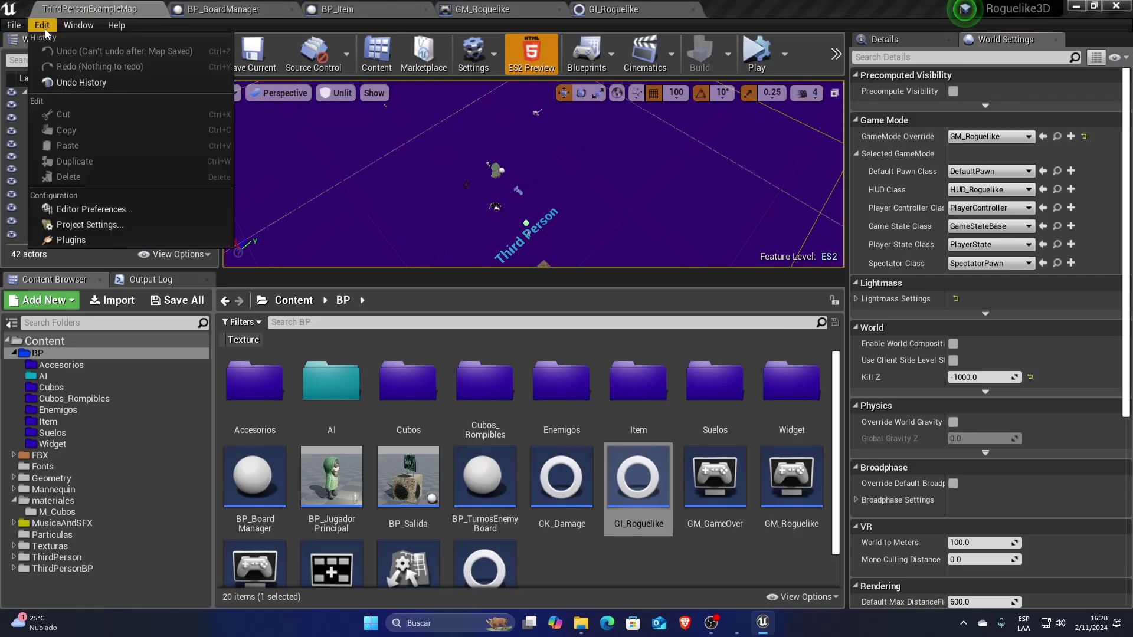
pyautogui.click(94, 230)
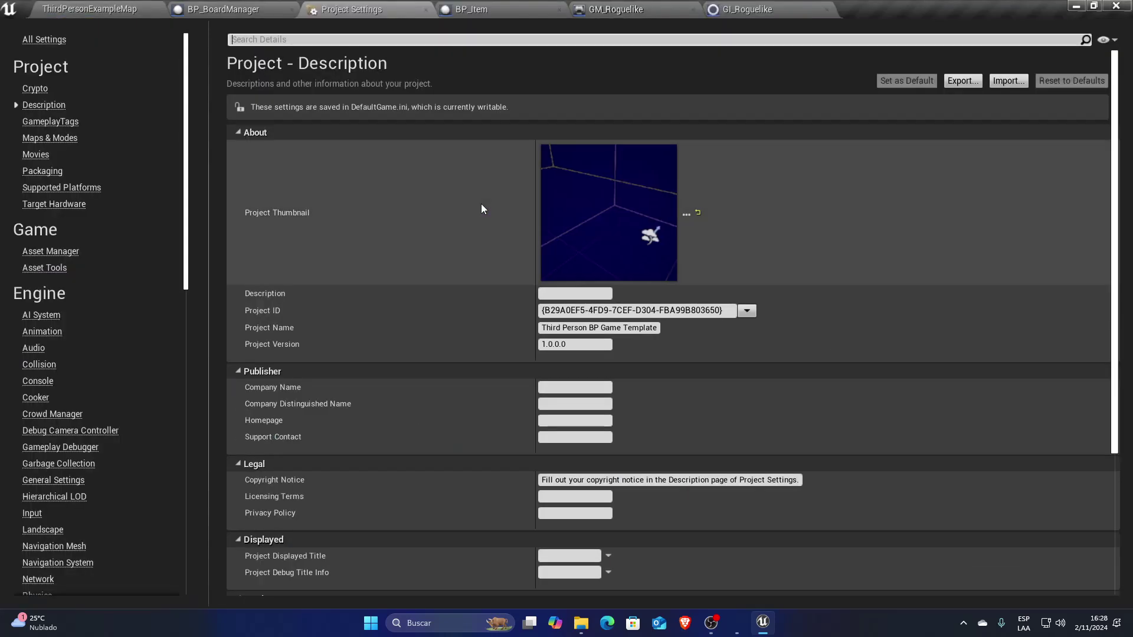
pyautogui.click(49, 138)
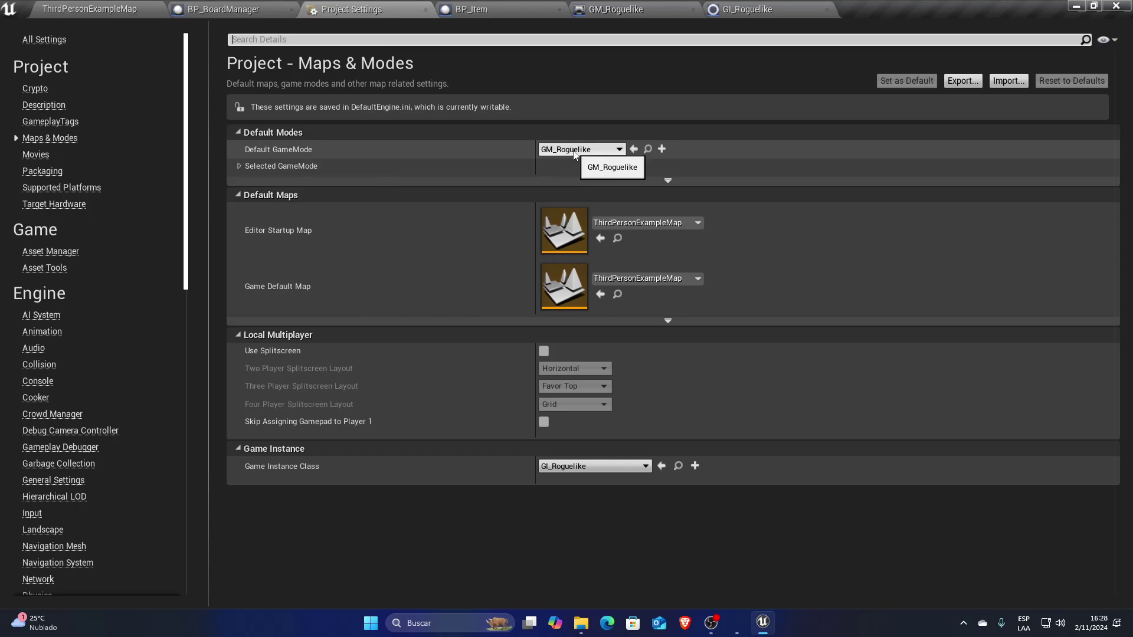
pyautogui.click(426, 10)
# - Resize the level editor panels and open BP_Enemigo from the Enemigos folder
pyautogui.click(123, 7)
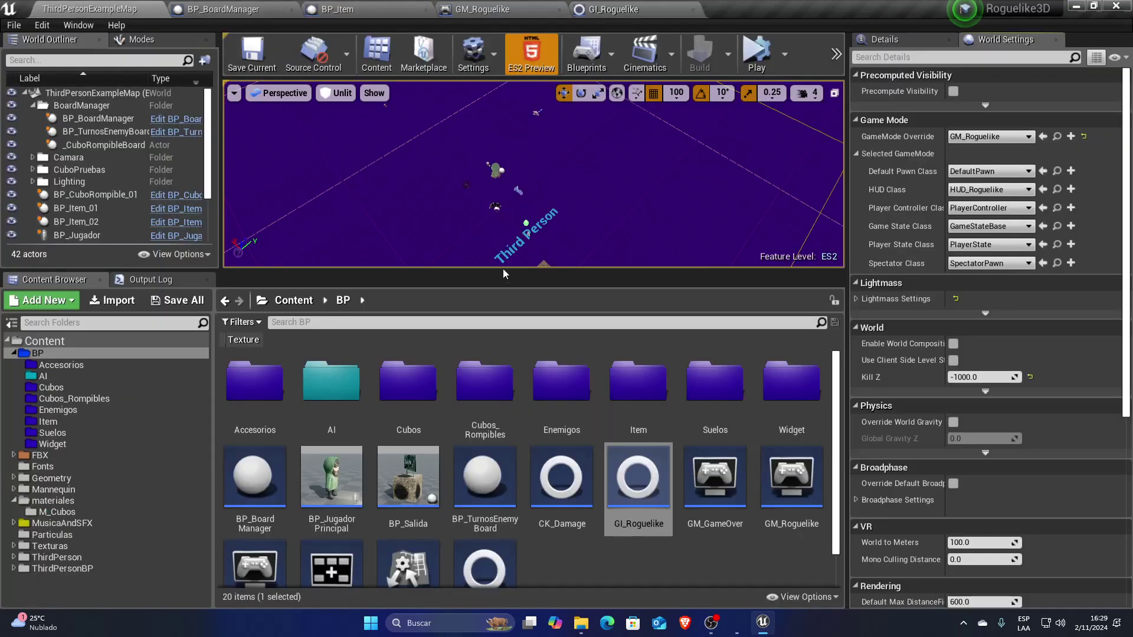
pyautogui.moveTo(212, 273); pyautogui.dragTo(212, 409)
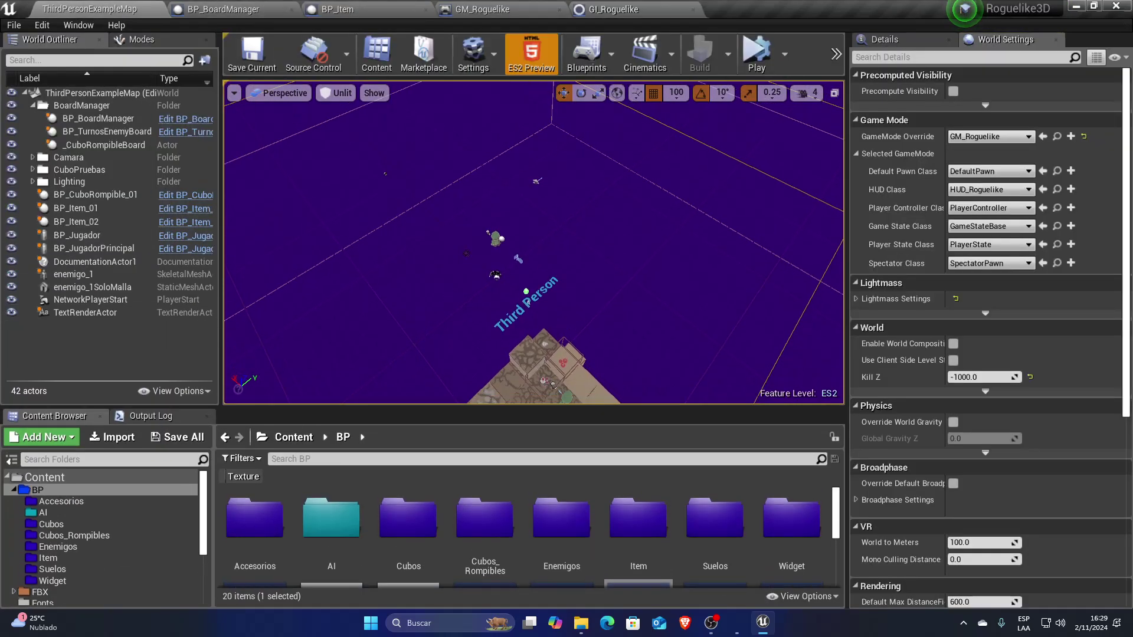
pyautogui.moveTo(533, 242); pyautogui.dragTo(533, 241, button='right')
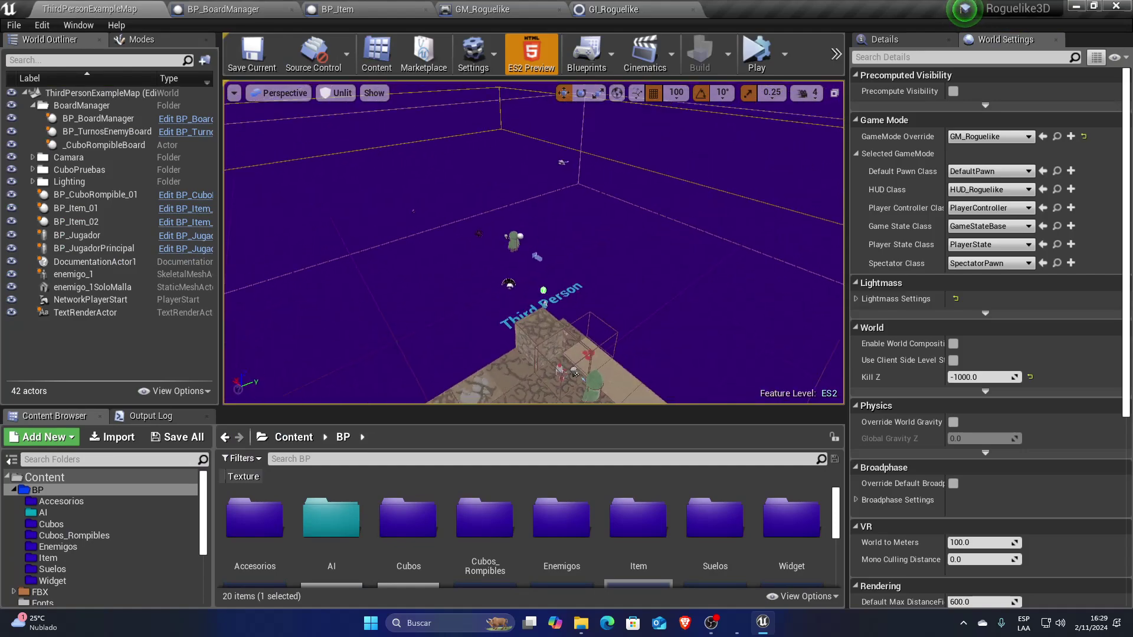
pyautogui.moveTo(450, 294); pyautogui.dragTo(450, 294, button='right')
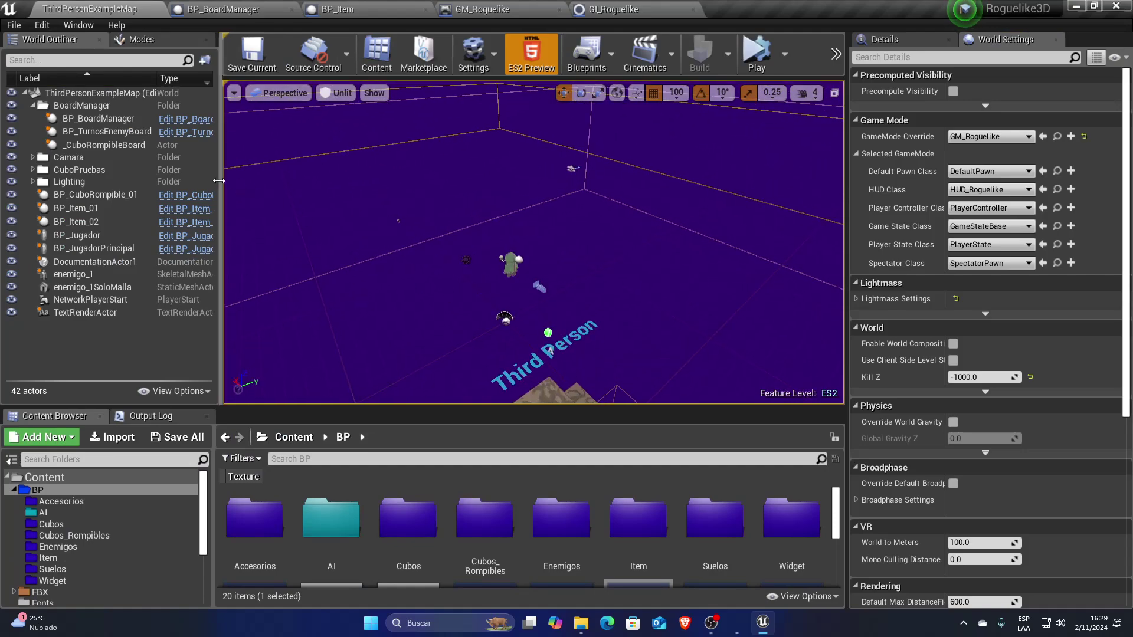
pyautogui.moveTo(222, 195); pyautogui.dragTo(233, 195)
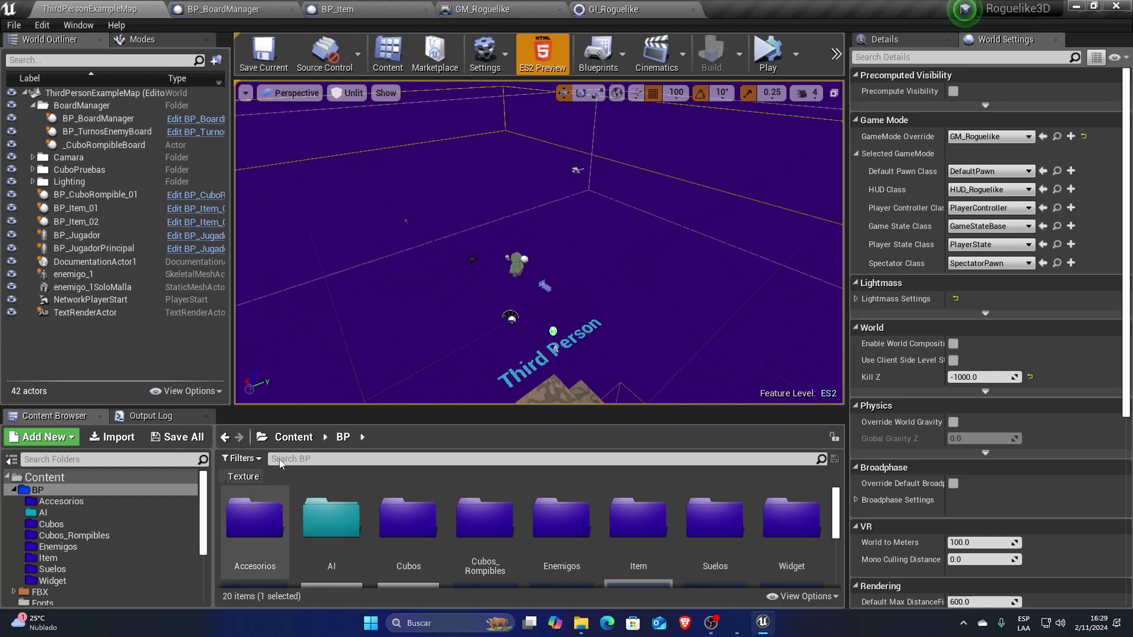
pyautogui.moveTo(305, 407); pyautogui.dragTo(305, 303)
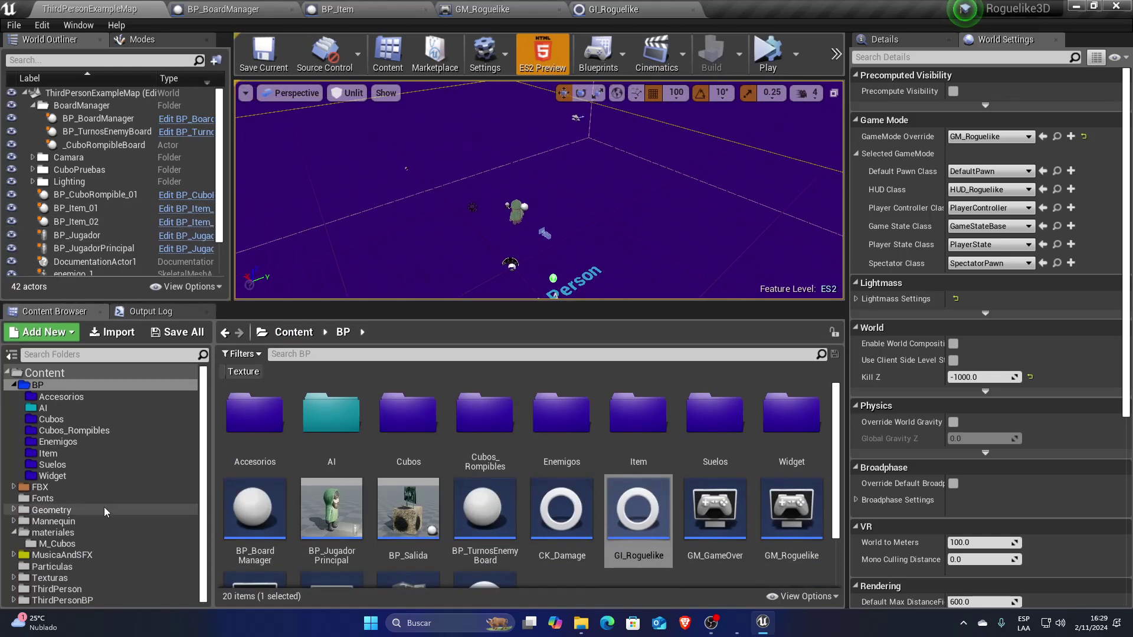
pyautogui.click(70, 441)
pyautogui.doubleClick(265, 423)
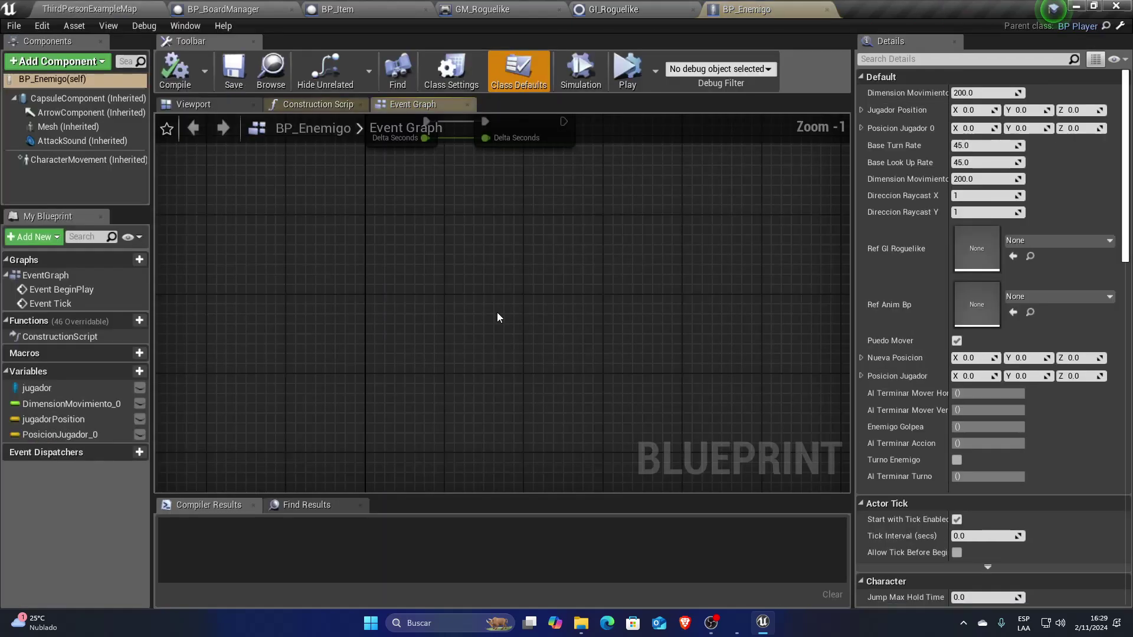
# - Open BP_Player from the Enemigos folder on its Event Graph
pyautogui.click(79, 7)
pyautogui.doubleClick(460, 421)
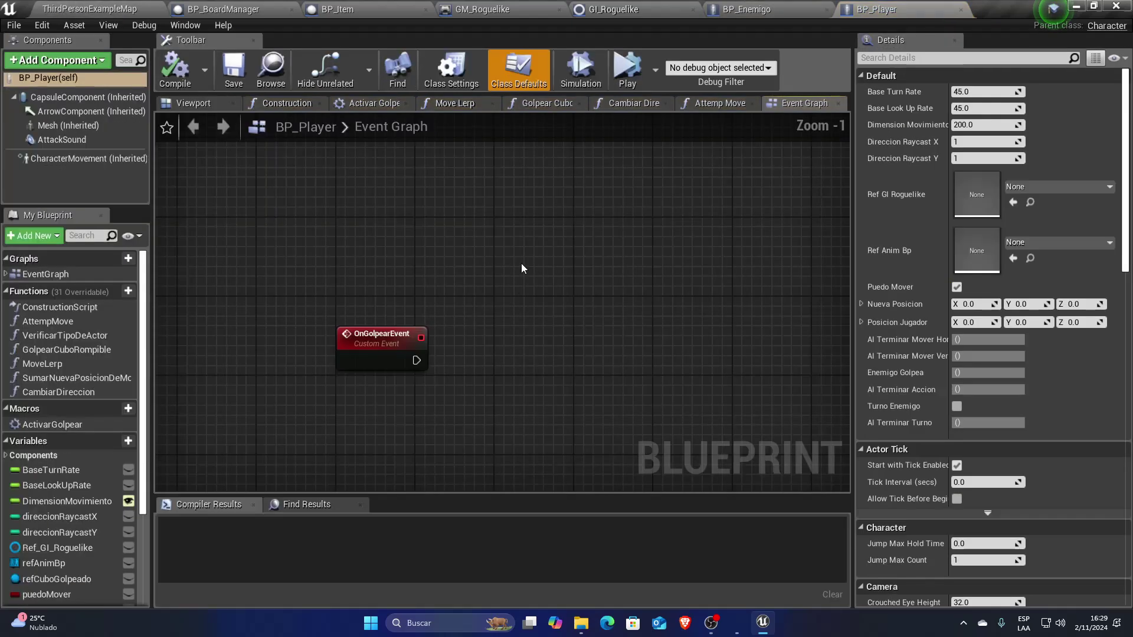
pyautogui.scroll(-2, 521, 263)
pyautogui.click(64, 275)
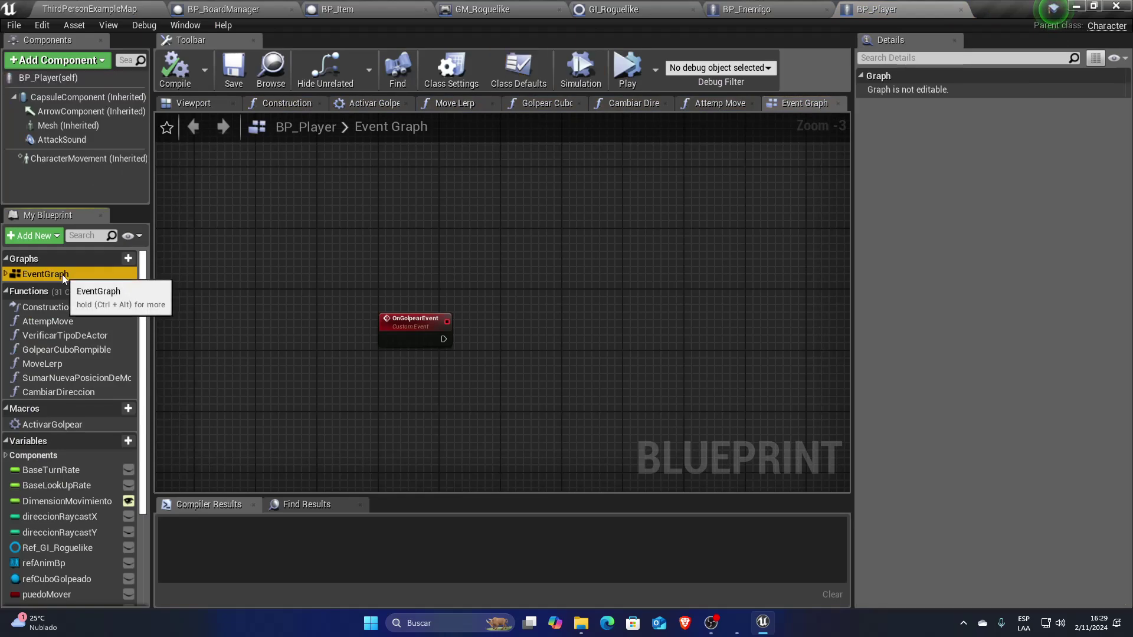
# - Review the Movimiento vertical and horizontal groups with Direccion and MOVER, then return to the level
pyautogui.scroll(-5, 590, 247)
pyautogui.moveTo(590, 248); pyautogui.dragTo(277, 272, button='right')
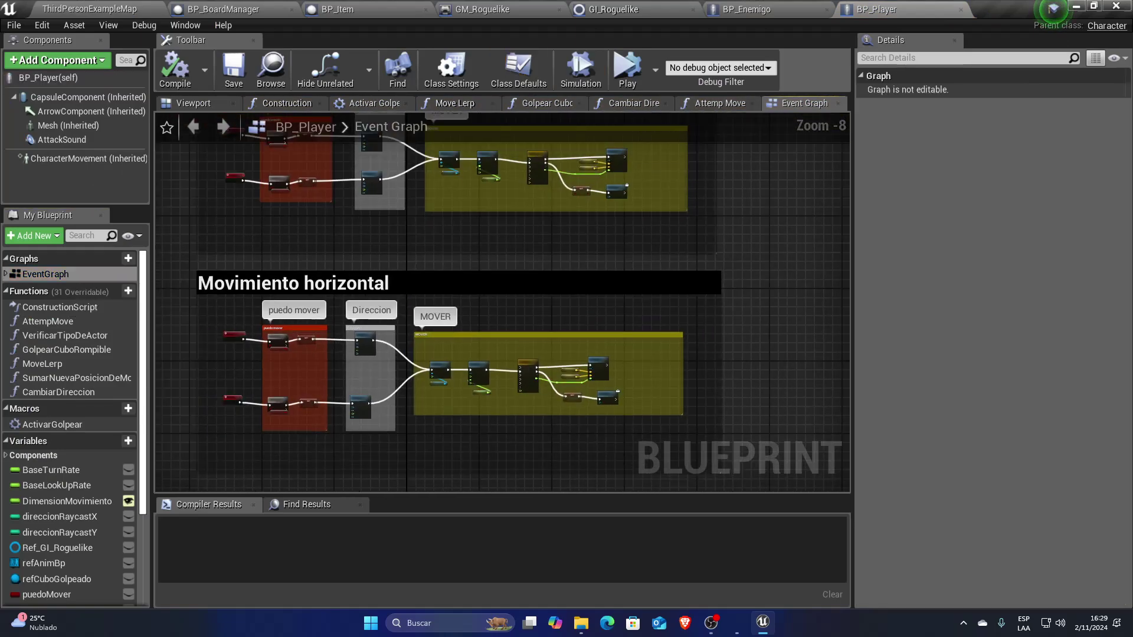
pyautogui.moveTo(413, 265); pyautogui.dragTo(498, 374, button='right')
pyautogui.scroll(3, 367, 253)
pyautogui.scroll(1, 460, 266)
pyautogui.moveTo(516, 287)
pyautogui.mouseDown(button='right')
pyautogui.moveTo(301, 260)
pyautogui.moveTo(538, 333)
pyautogui.moveTo(520, 232)
pyautogui.mouseUp(button='right')
pyautogui.scroll(-1, 521, 242)
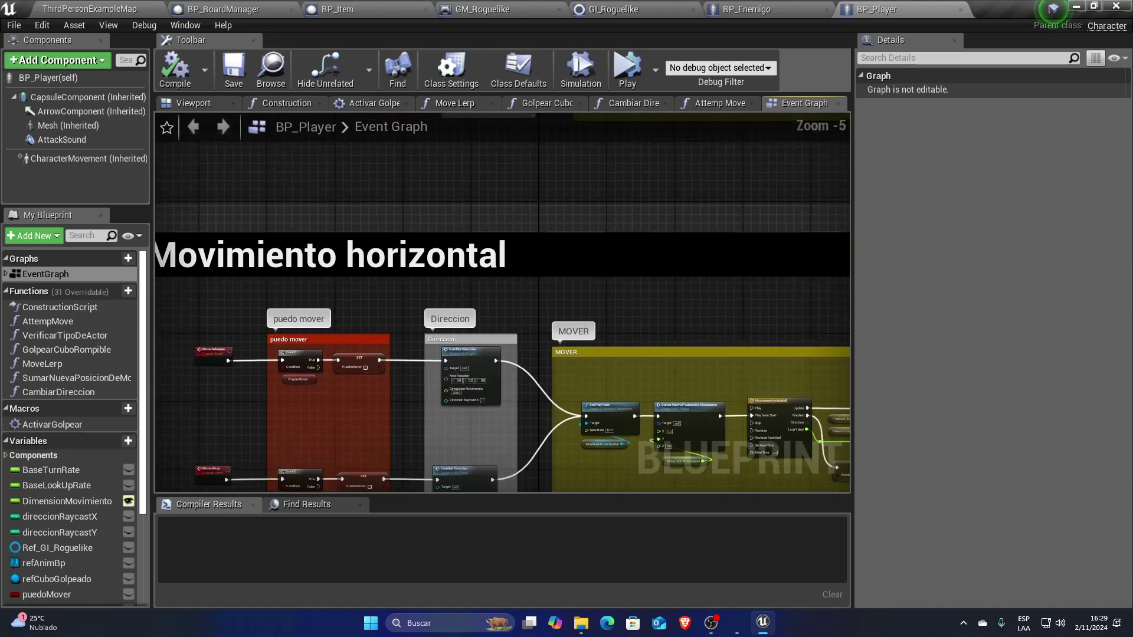
pyautogui.moveTo(424, 138); pyautogui.dragTo(422, 136, button='right')
pyautogui.scroll(-1, 562, 187)
pyautogui.scroll(-1, 563, 191)
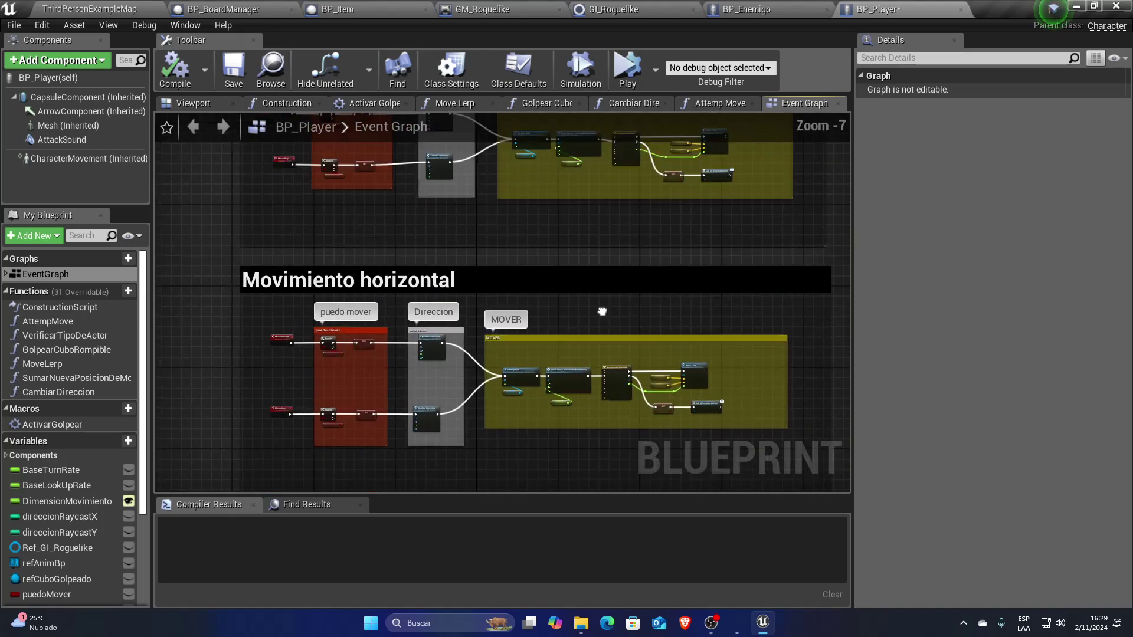
pyautogui.moveTo(562, 192); pyautogui.dragTo(593, 461, button='right')
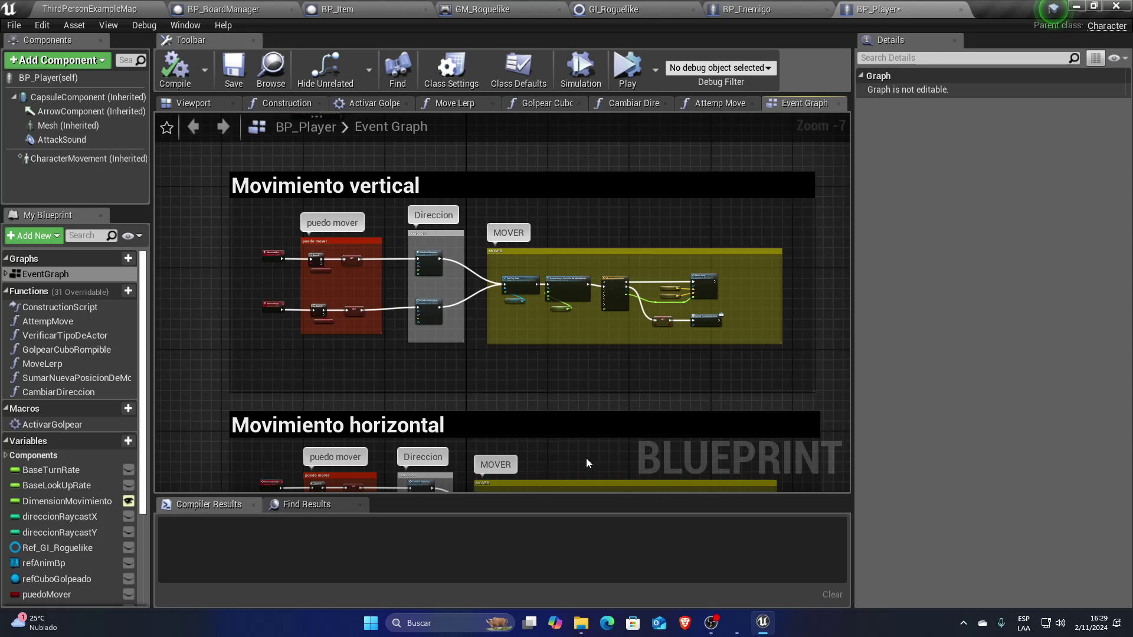
pyautogui.click(81, 7)
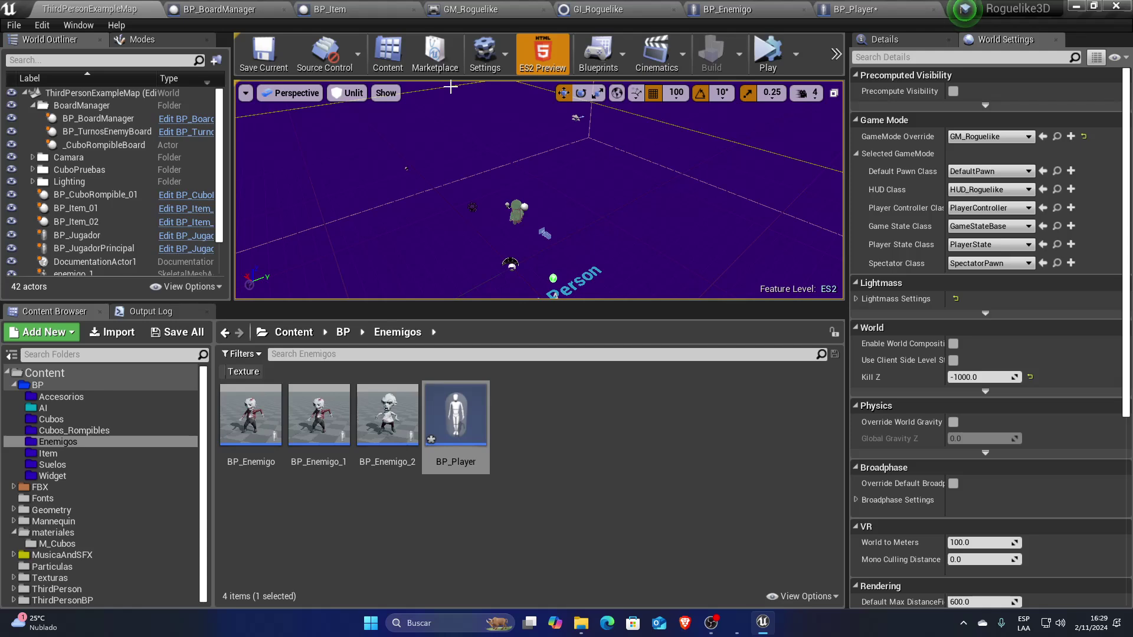
# - Set GI_Roguelike's Day default value to 10, compile, and run a quick simulation
pyautogui.click(597, 9)
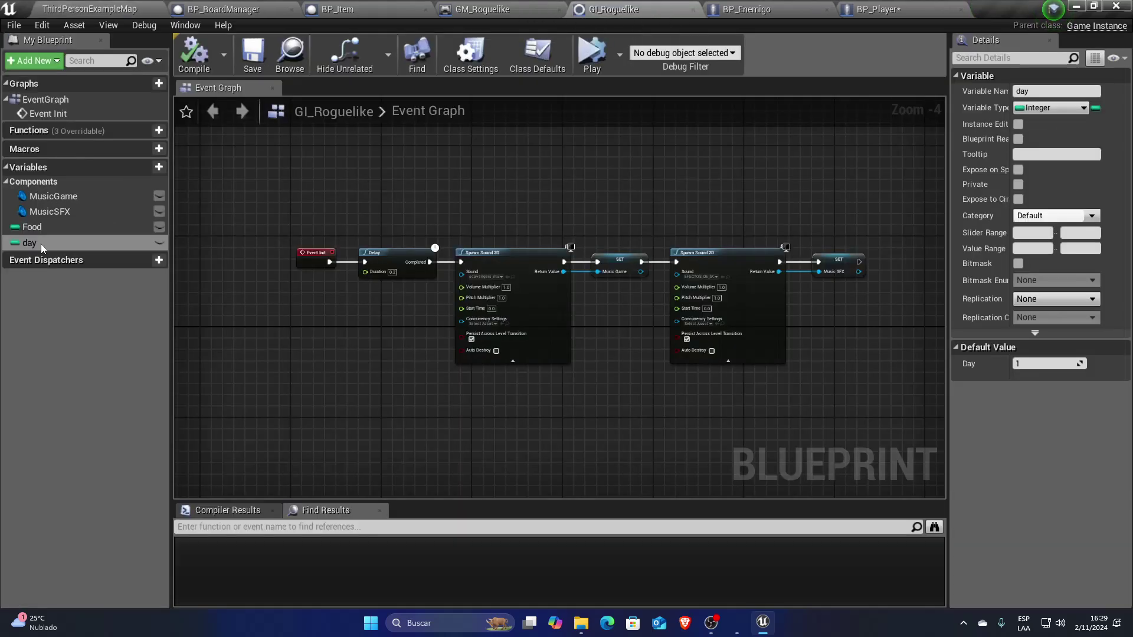
pyautogui.click(1039, 363)
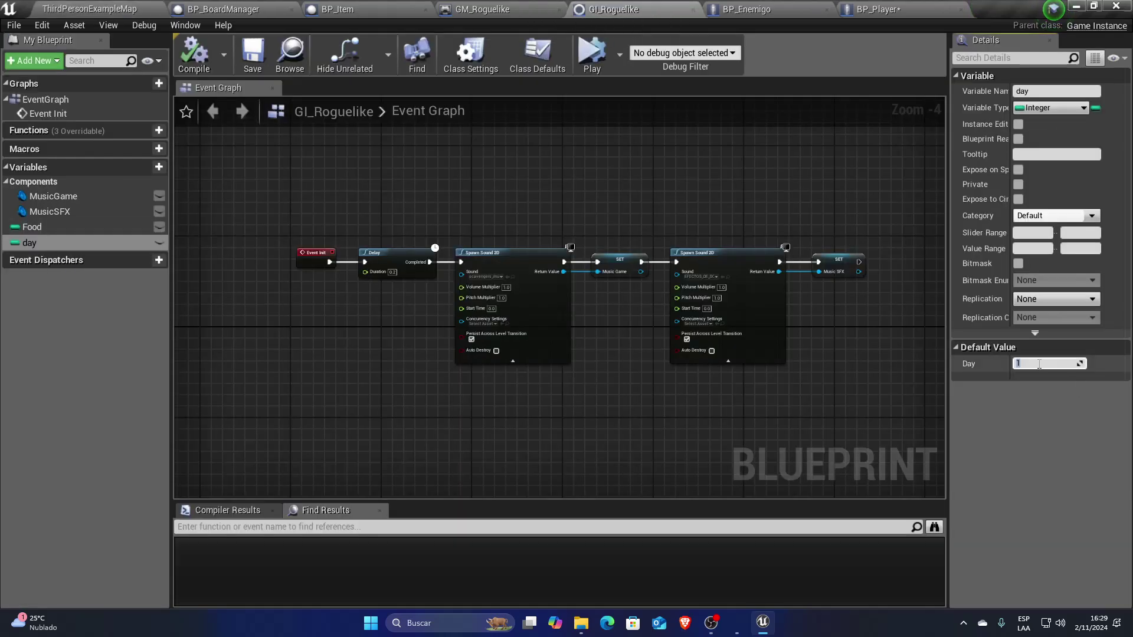
pyautogui.write('10')
pyautogui.press('Return')
pyautogui.click(586, 53)
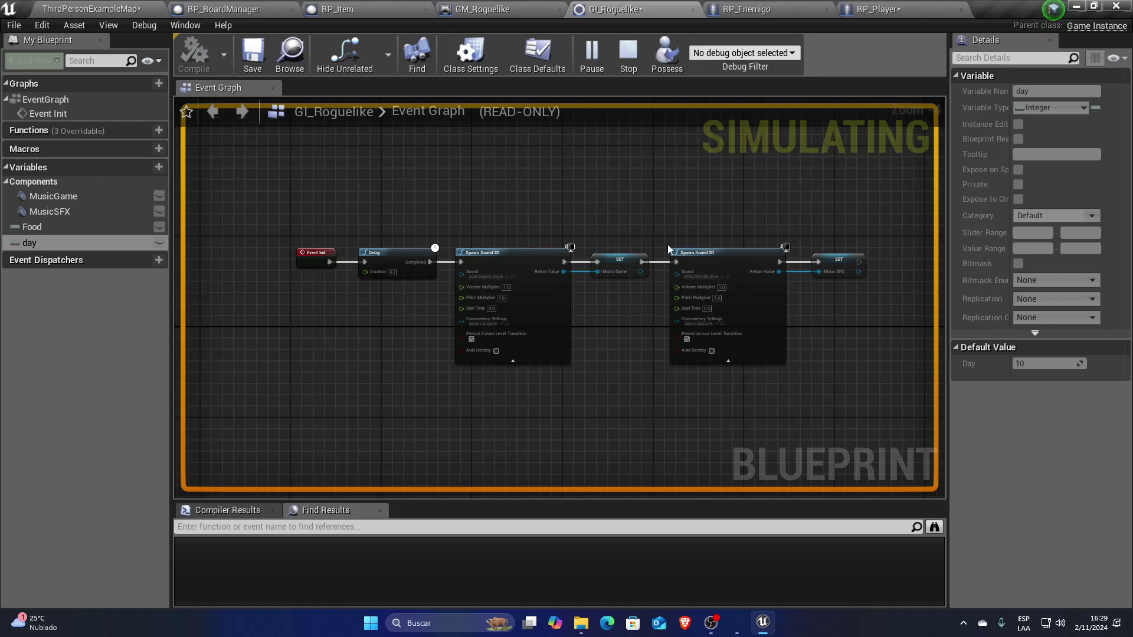
pyautogui.click(626, 66)
# - Play the game in a new window, move the player up and right a few tiles, then stop
pyautogui.click(99, 7)
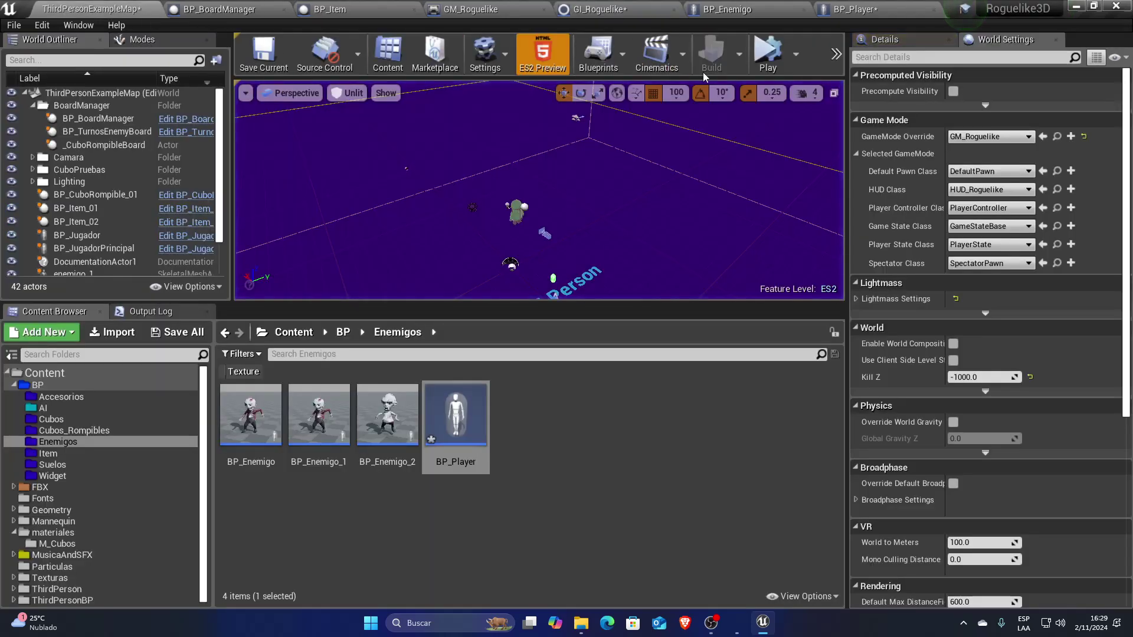
pyautogui.click(794, 54)
pyautogui.click(847, 127)
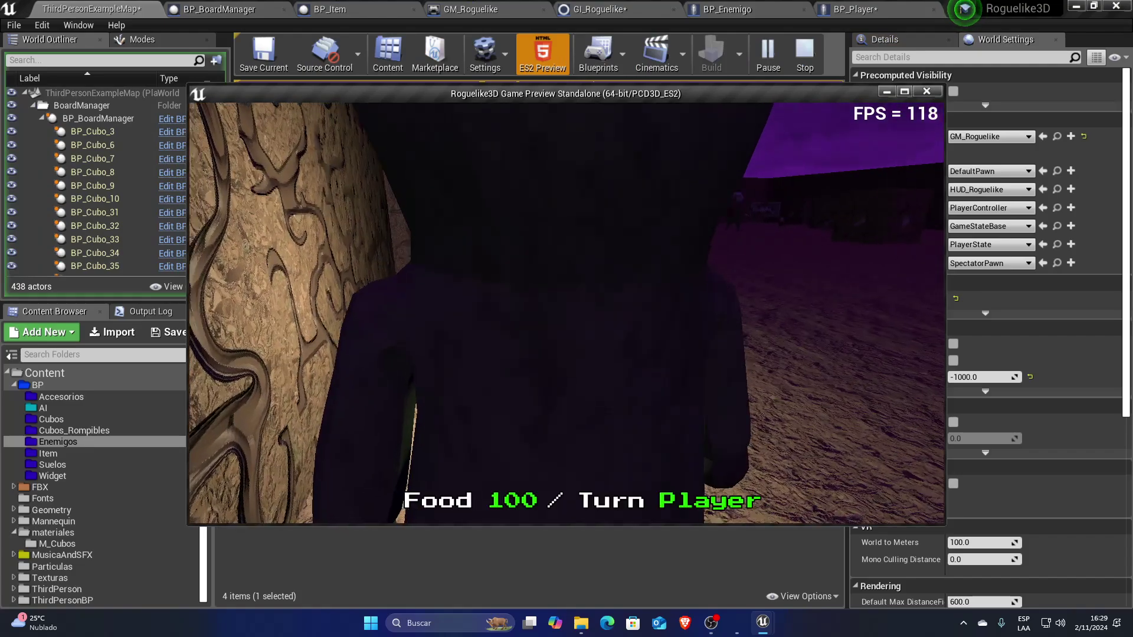
pyautogui.press('w')
pyautogui.press('w')
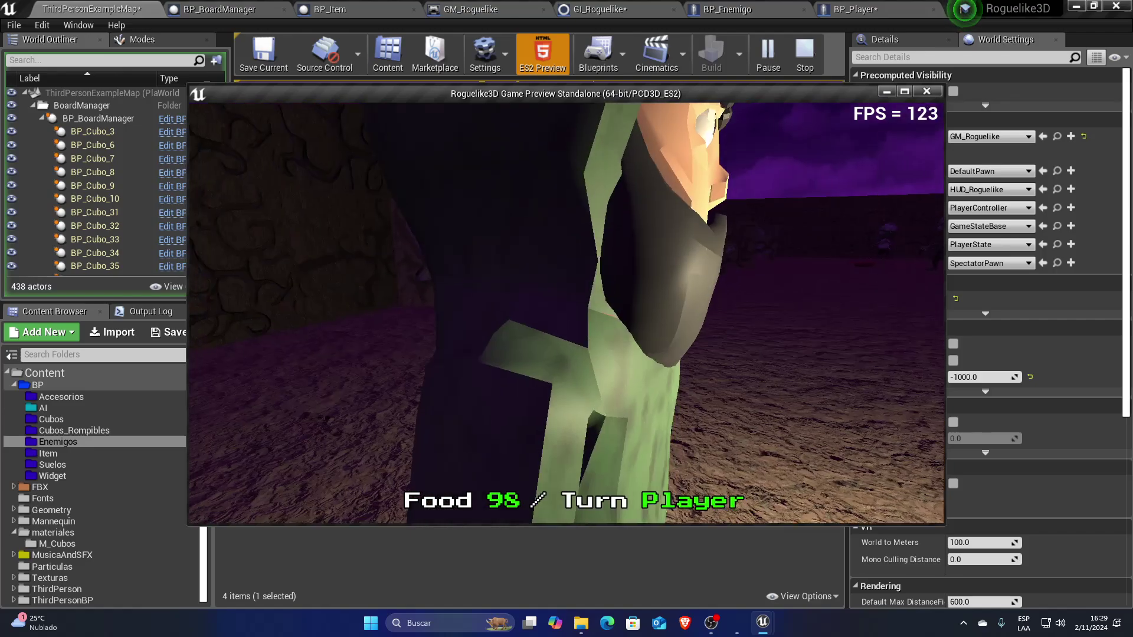
pyautogui.press('w')
pyautogui.press('w')
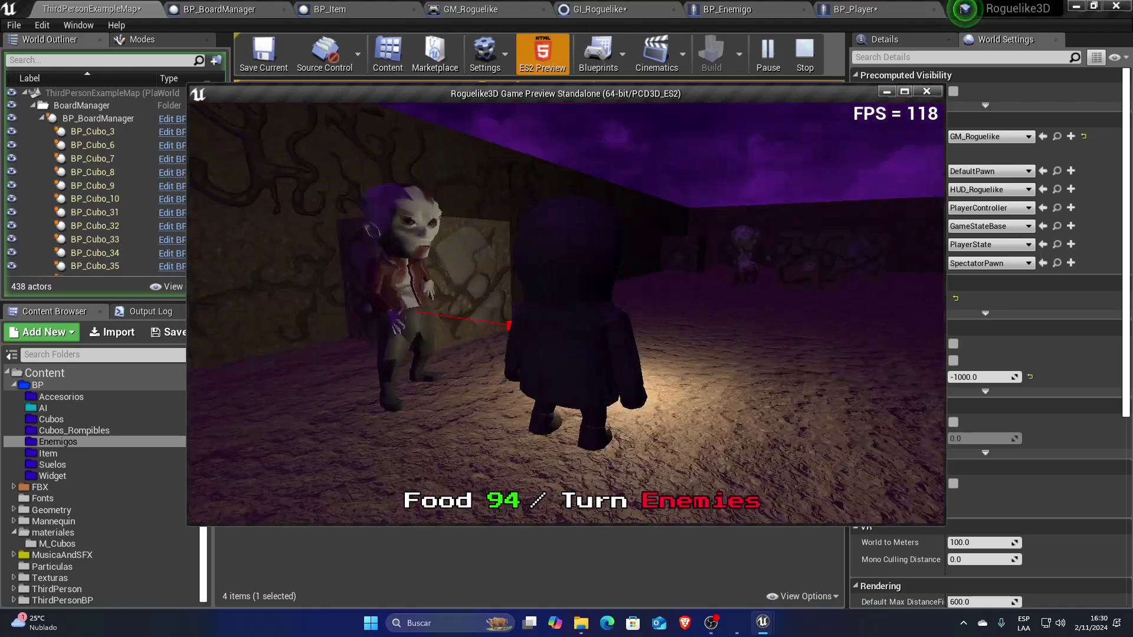
pyautogui.press('d')
pyautogui.press('d')
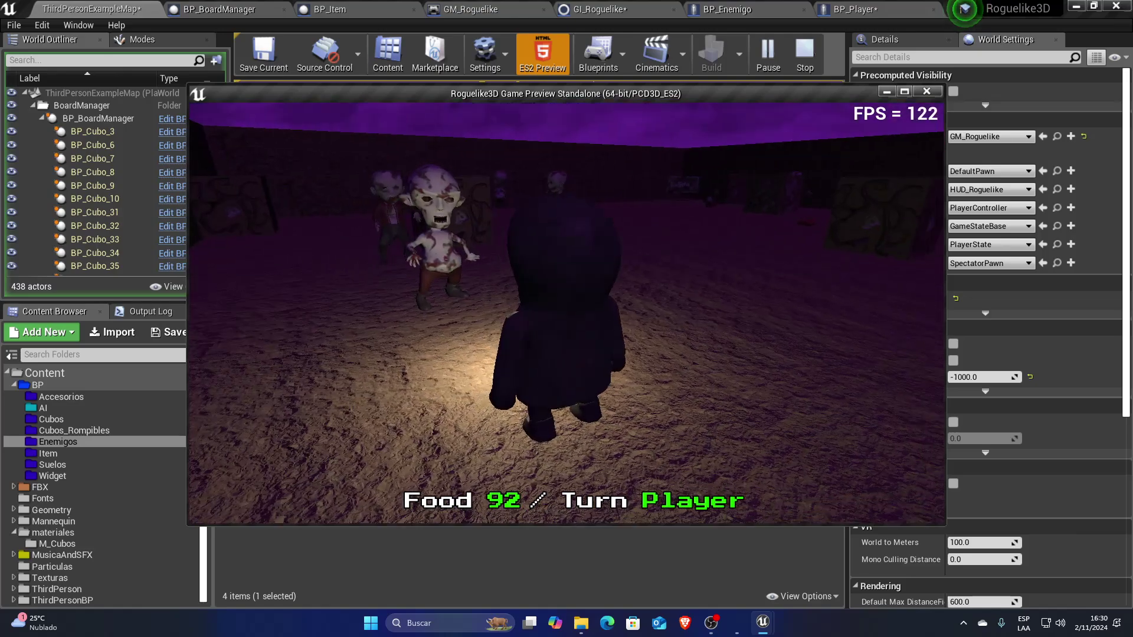
pyautogui.press('Escape')
pyautogui.click(882, 7)
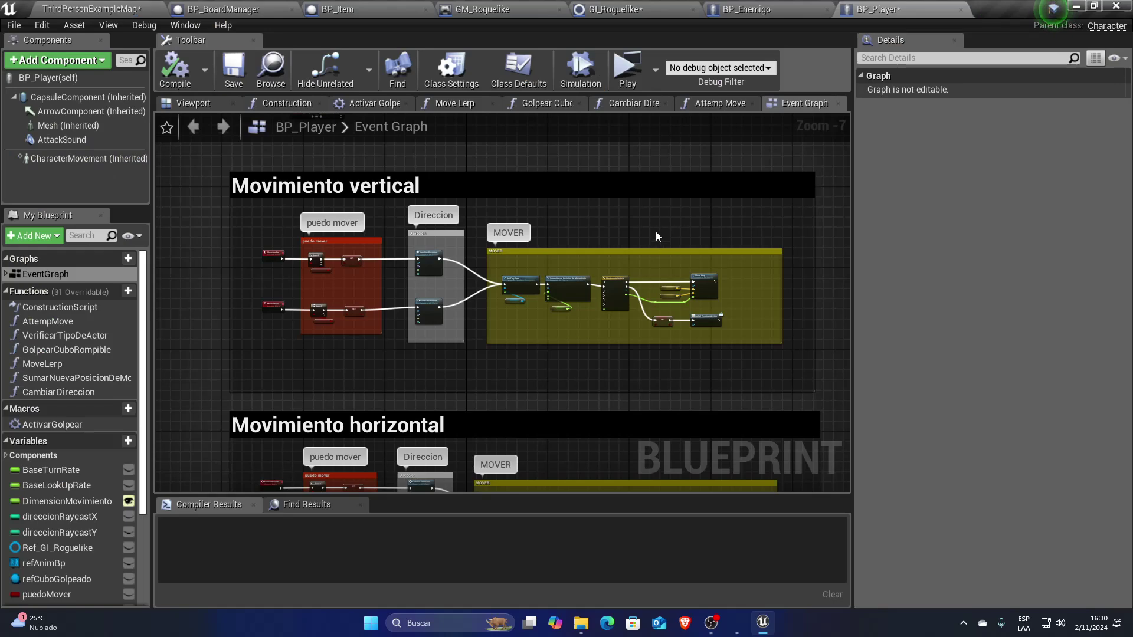
# - Save the level map and open the BT_Enemy behavior tree from the AI folder
pyautogui.hotkey('ctrl', 'shift', 's')
pyautogui.scroll(-1, 570, 228)
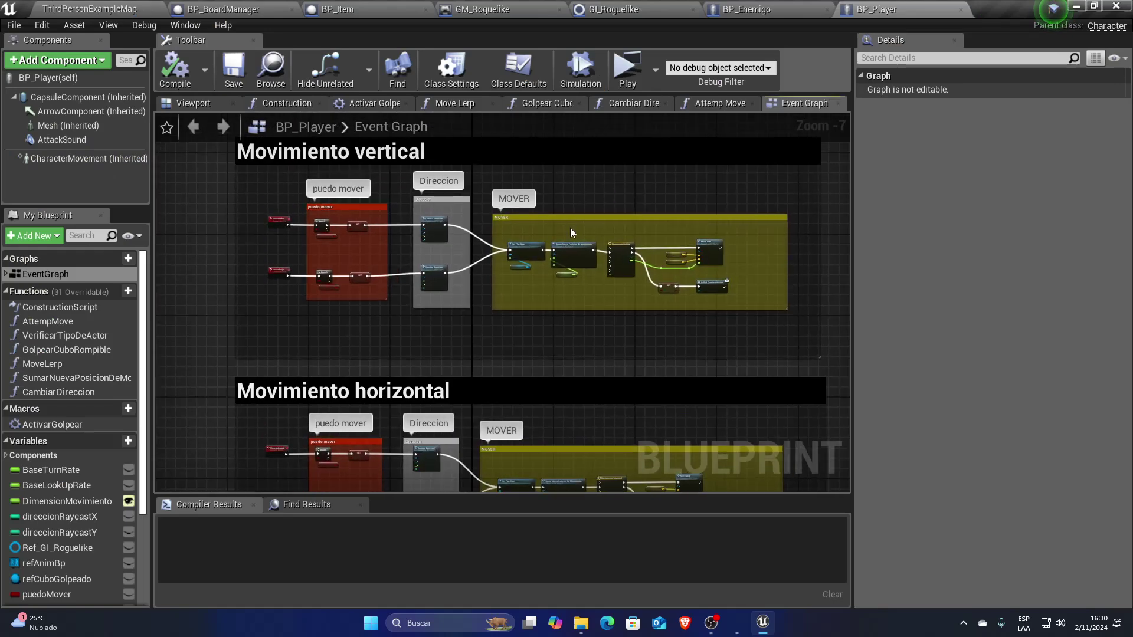
pyautogui.click(89, 8)
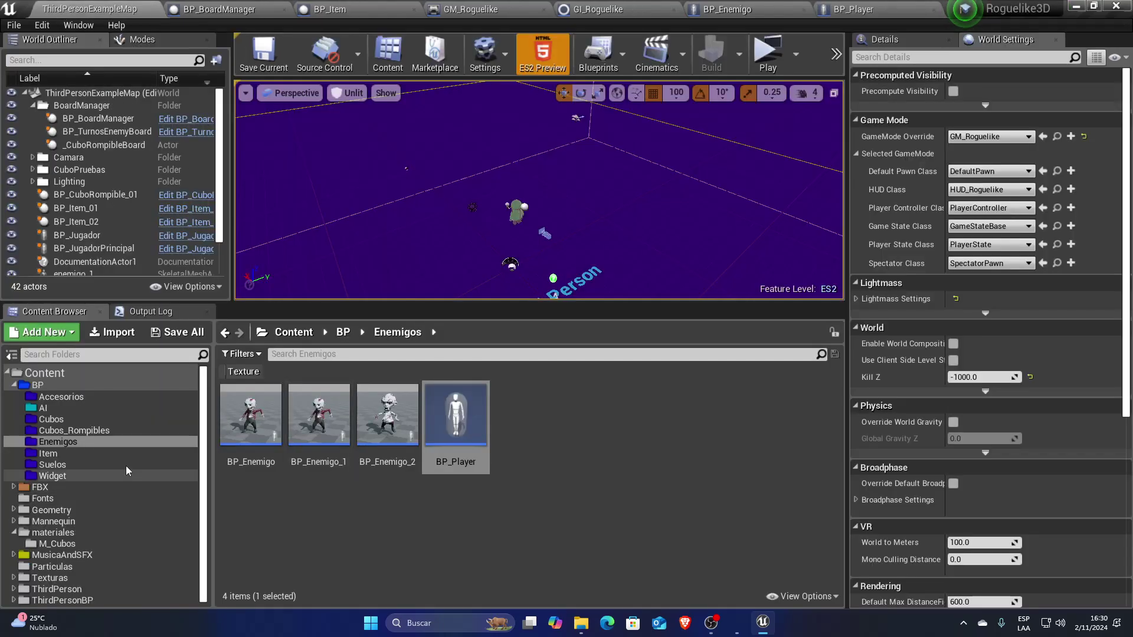
pyautogui.click(69, 411)
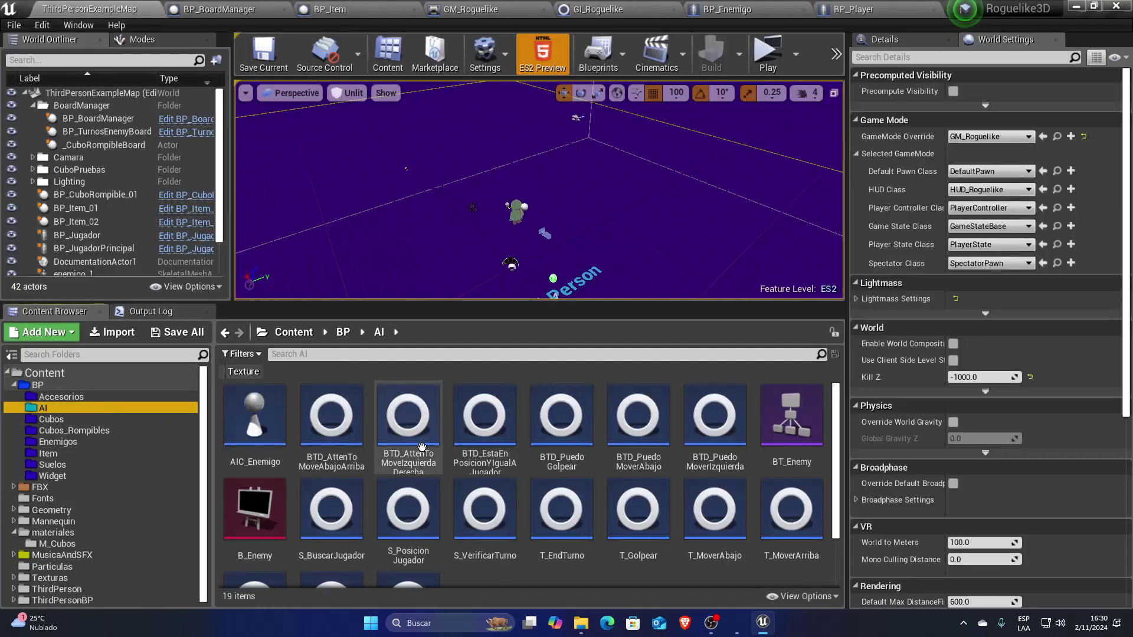
pyautogui.doubleClick(784, 436)
# - Pan and zoom across BT_Enemy to survey the whole tree, ending at its MoverSelector root
pyautogui.scroll(-1, 624, 333)
pyautogui.moveTo(624, 333); pyautogui.dragTo(585, 295, button='right')
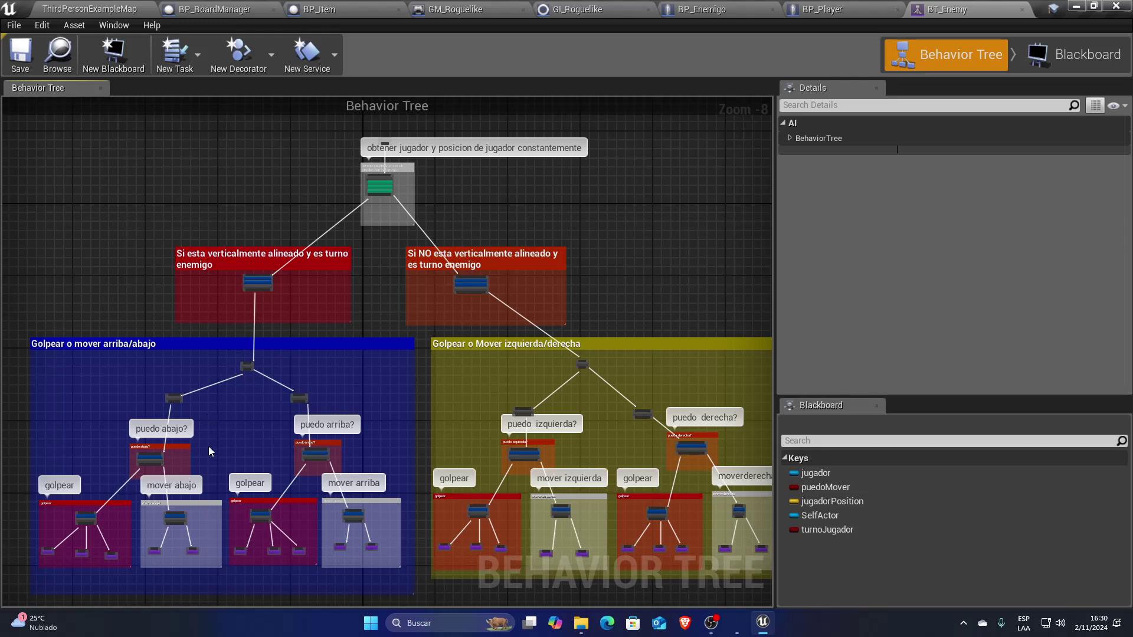
pyautogui.scroll(-1, 206, 490)
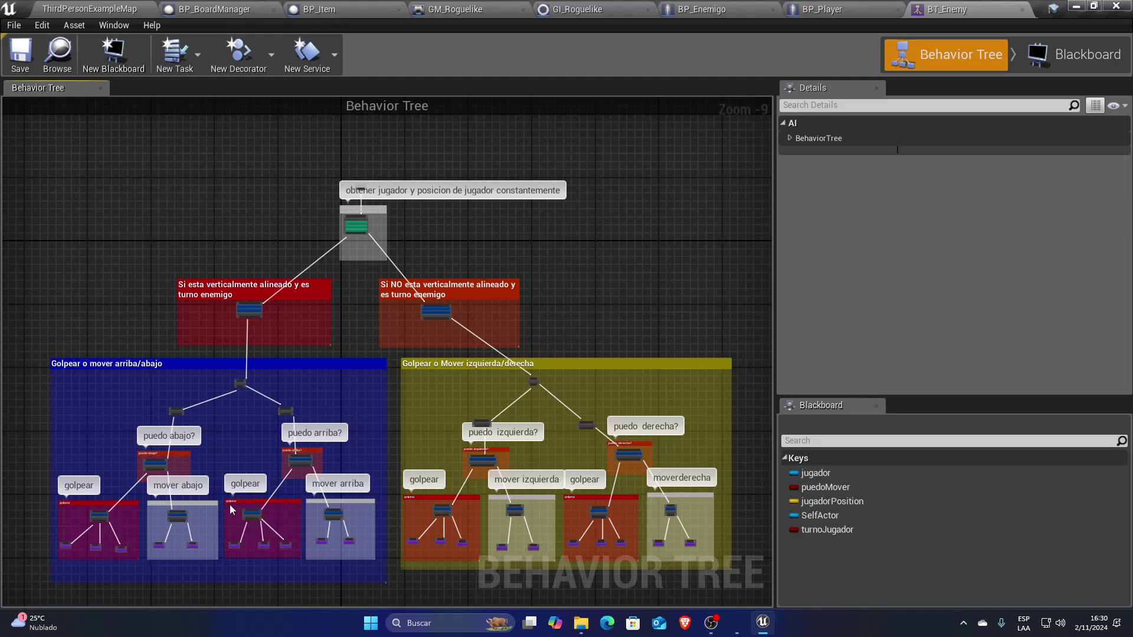
pyautogui.scroll(2, 328, 303)
pyautogui.scroll(2, 356, 320)
pyautogui.moveTo(356, 320); pyautogui.dragTo(343, 463, button='right')
pyautogui.scroll(4, 288, 334)
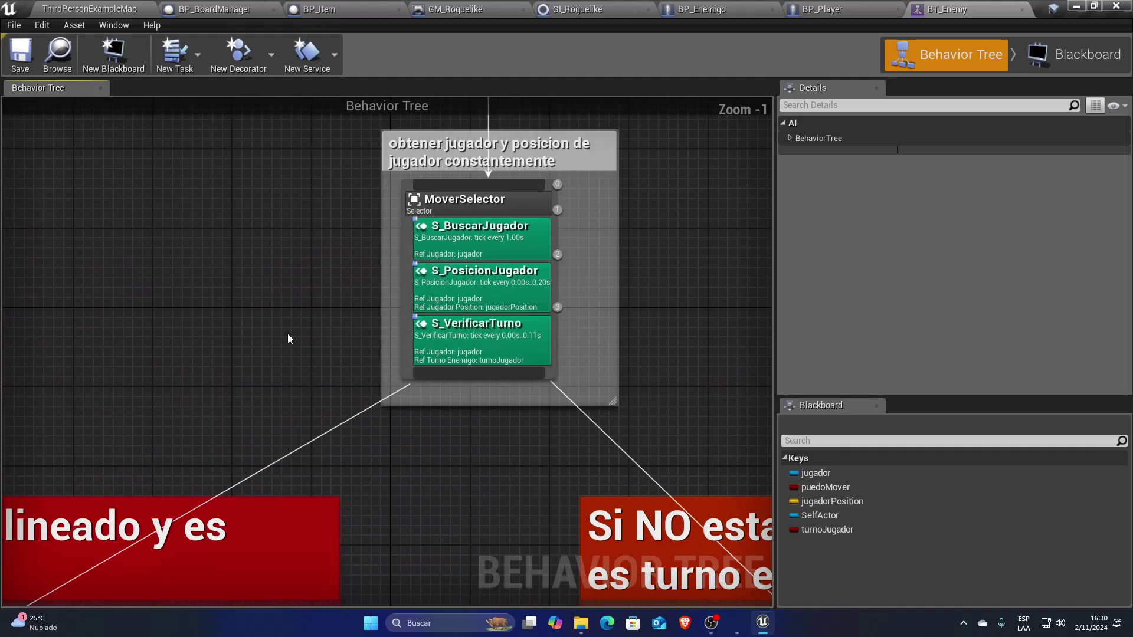
pyautogui.scroll(1, 303, 338)
pyautogui.click(471, 243)
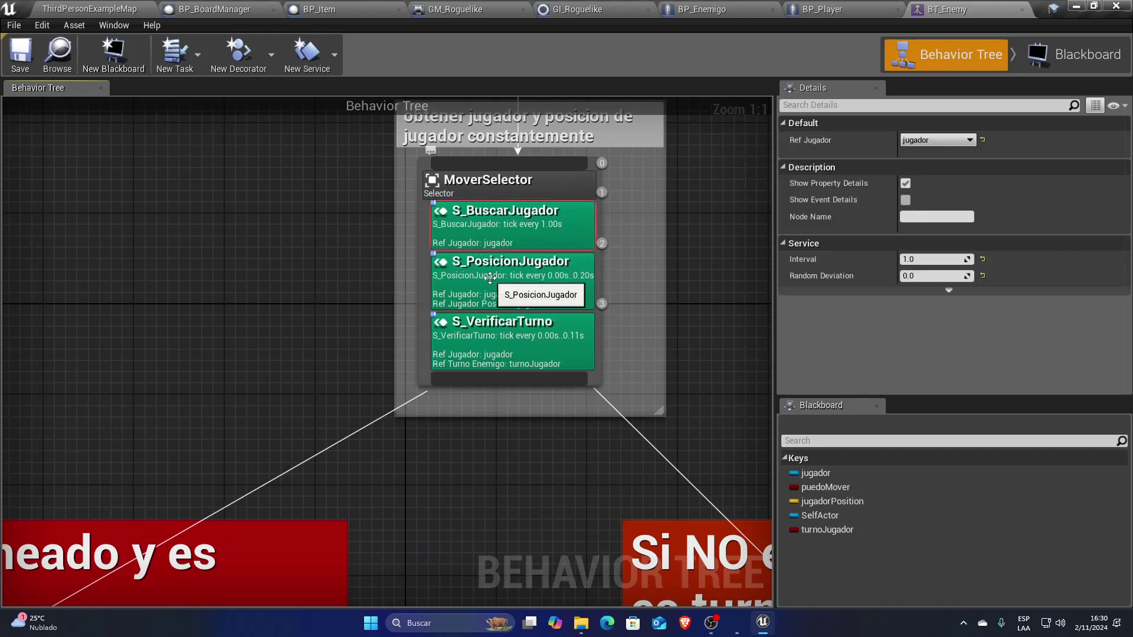
pyautogui.click(506, 295)
pyautogui.click(508, 239)
pyautogui.click(502, 295)
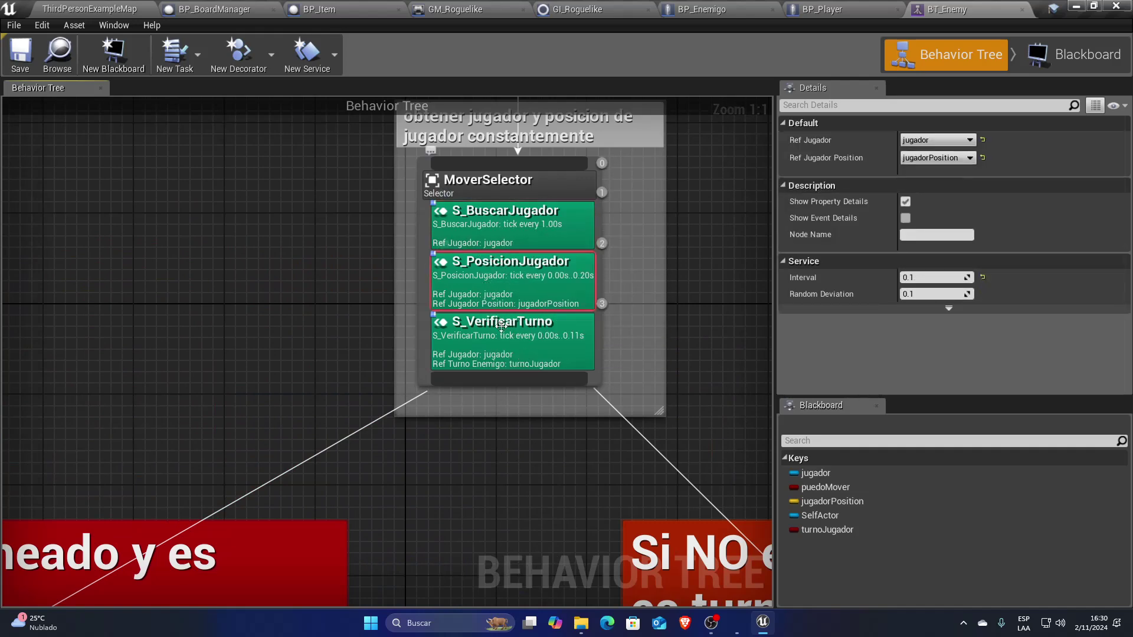
pyautogui.click(504, 221)
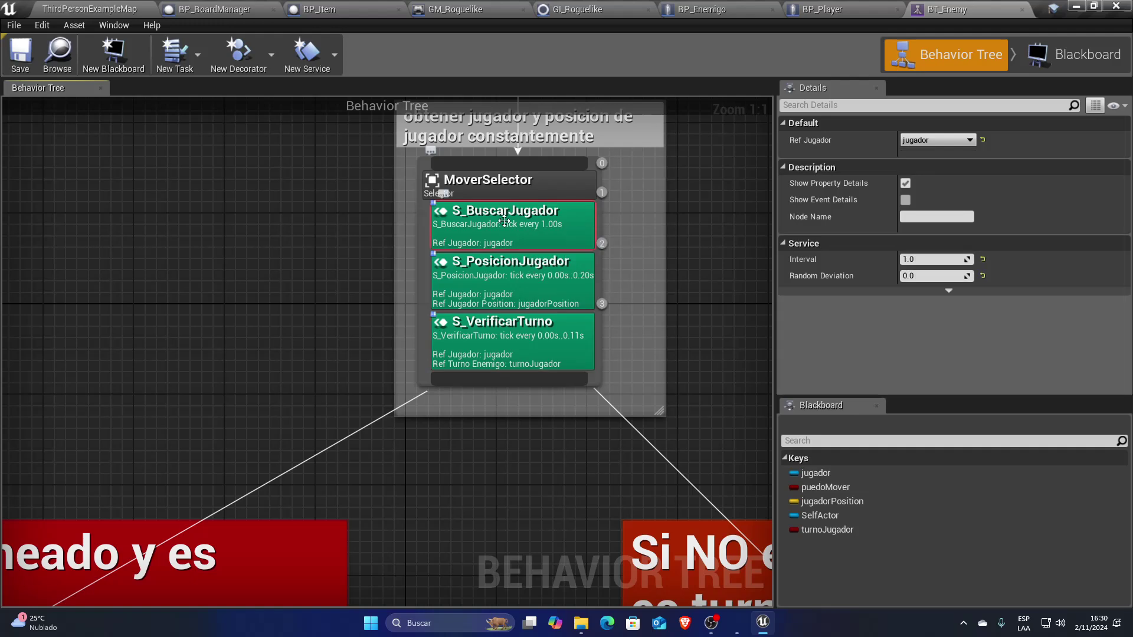
pyautogui.doubleClick(503, 220)
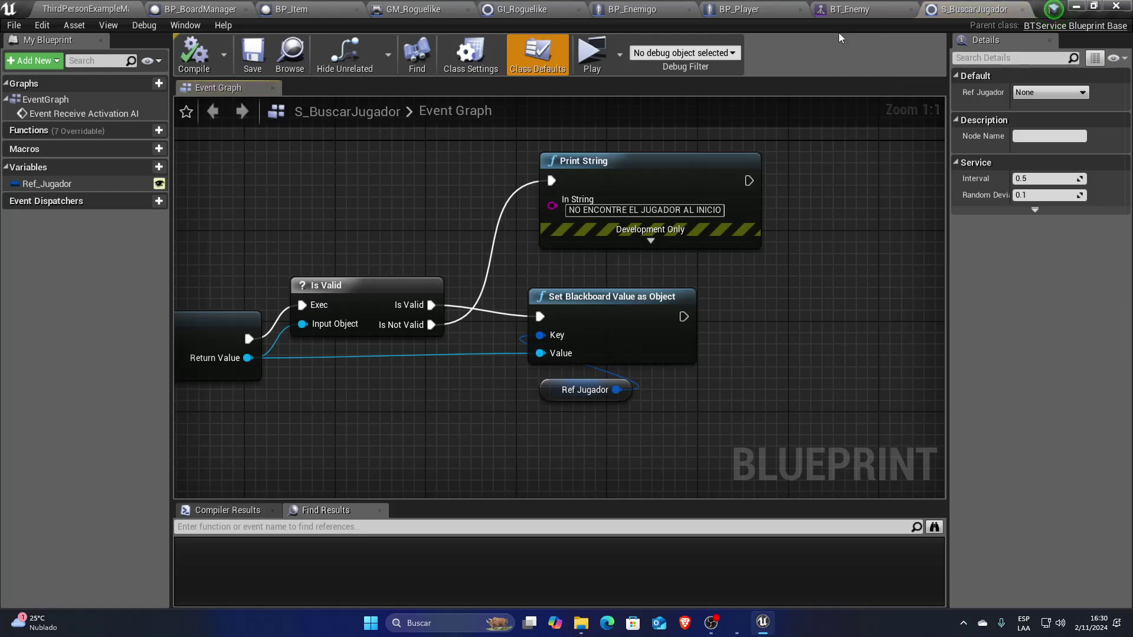
pyautogui.click(1022, 9)
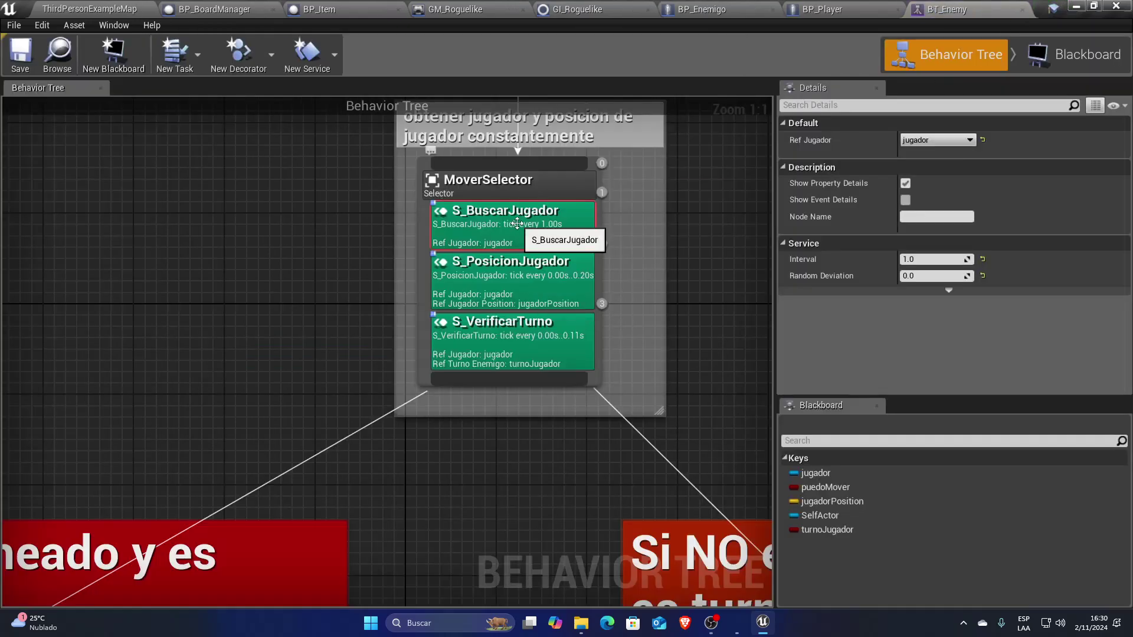
pyautogui.click(494, 276)
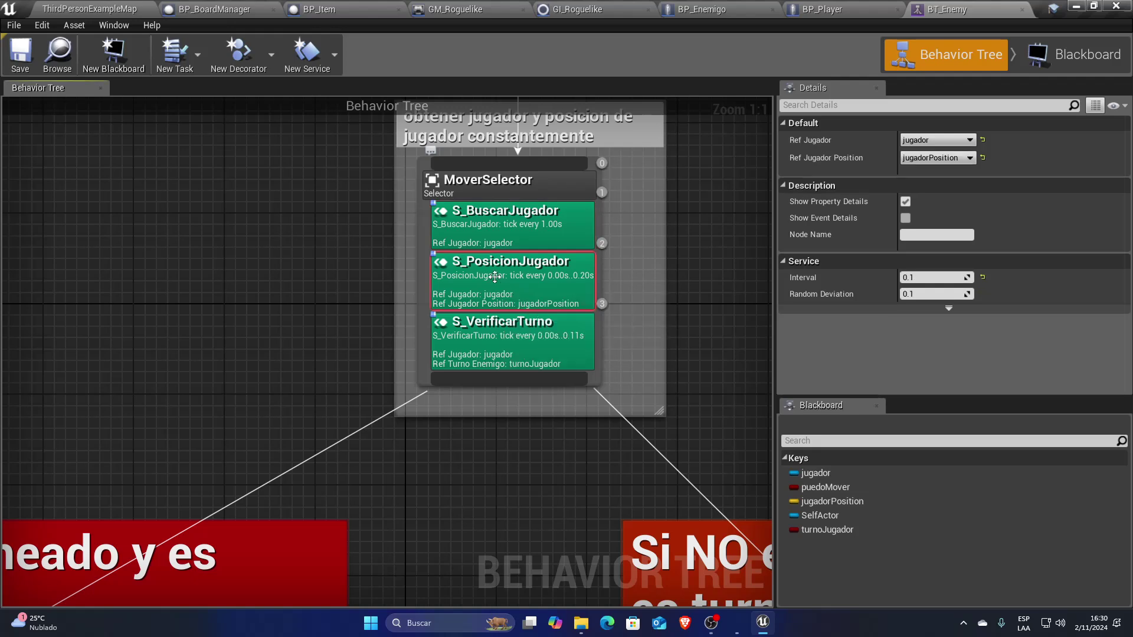
pyautogui.moveTo(496, 276); pyautogui.dragTo(466, 197, button='right')
pyautogui.click(458, 264)
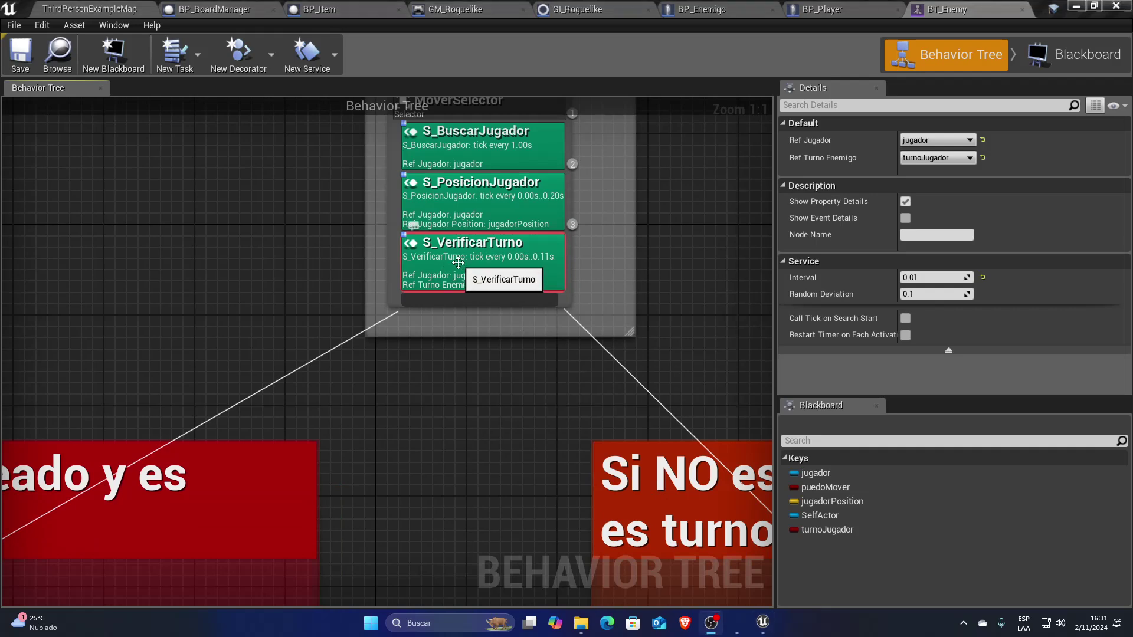
pyautogui.scroll(-5, 458, 263)
pyautogui.scroll(2, 455, 356)
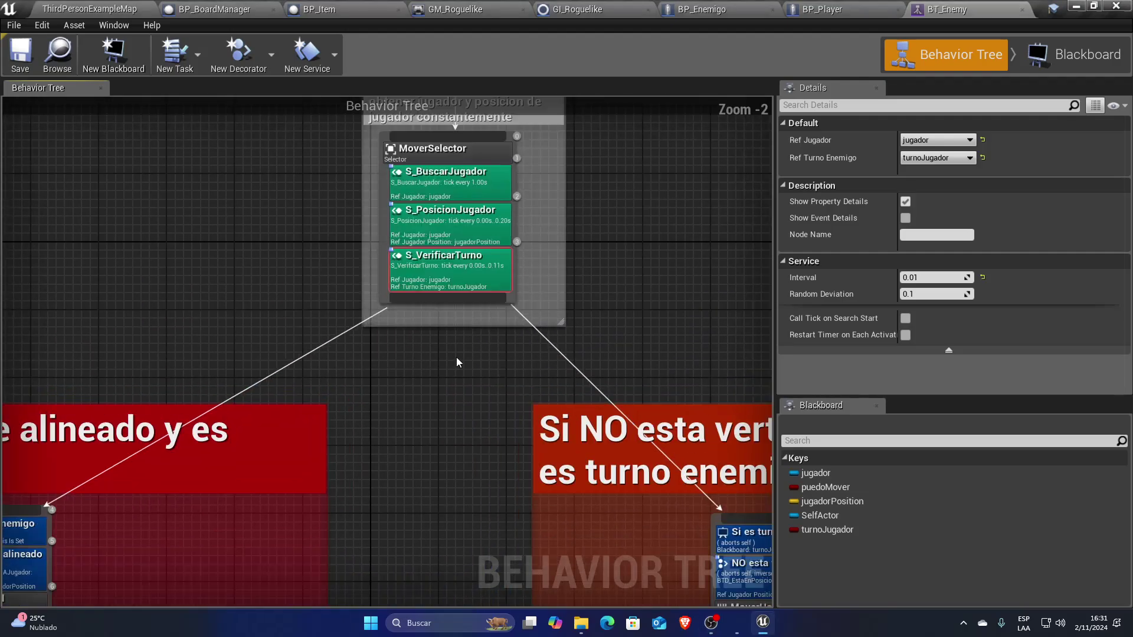
pyautogui.scroll(1, 436, 440)
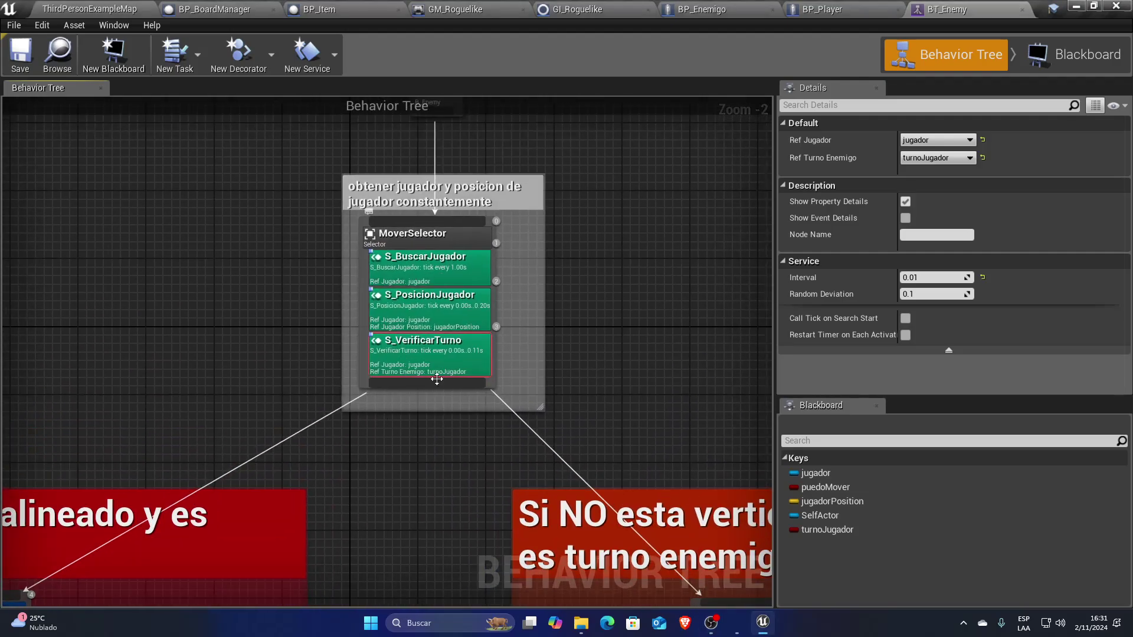
pyautogui.moveTo(436, 379); pyautogui.dragTo(581, 270, button='right')
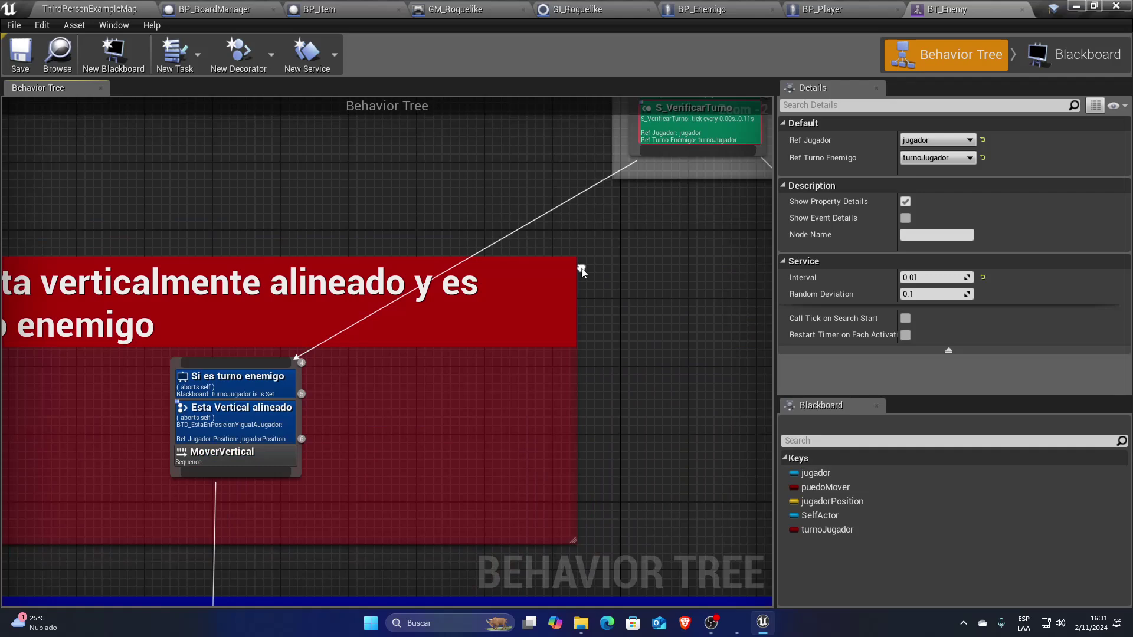
pyautogui.click(289, 383)
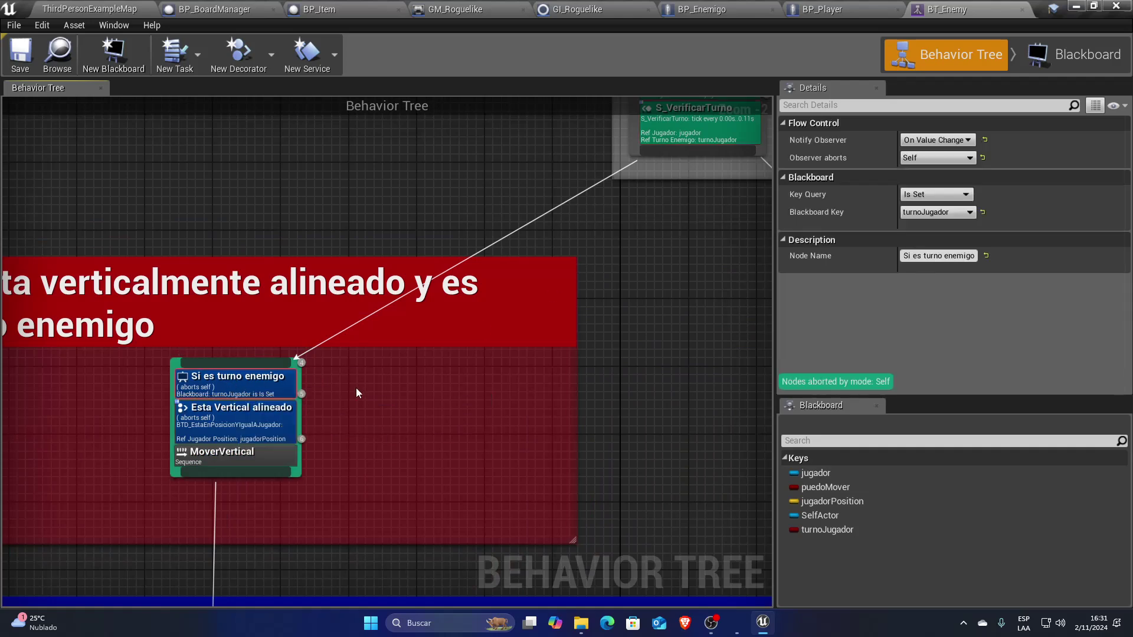
pyautogui.moveTo(512, 424)
pyautogui.mouseDown(button='right')
pyautogui.moveTo(355, 416)
pyautogui.moveTo(444, 419)
pyautogui.mouseUp(button='right')
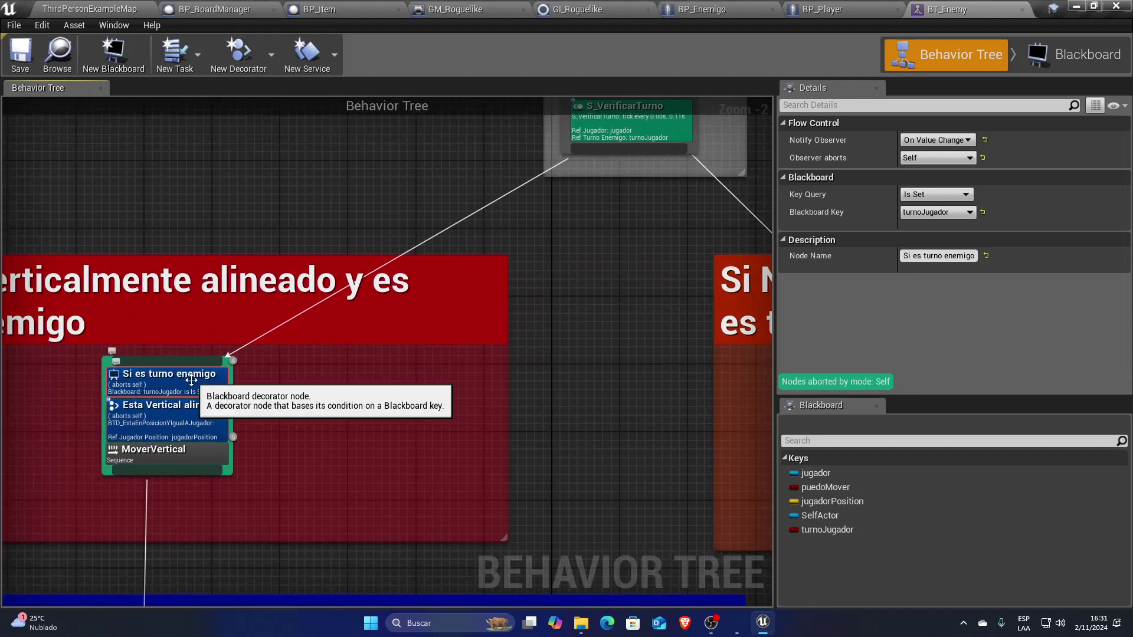
pyautogui.click(190, 418)
pyautogui.scroll(-3, 486, 401)
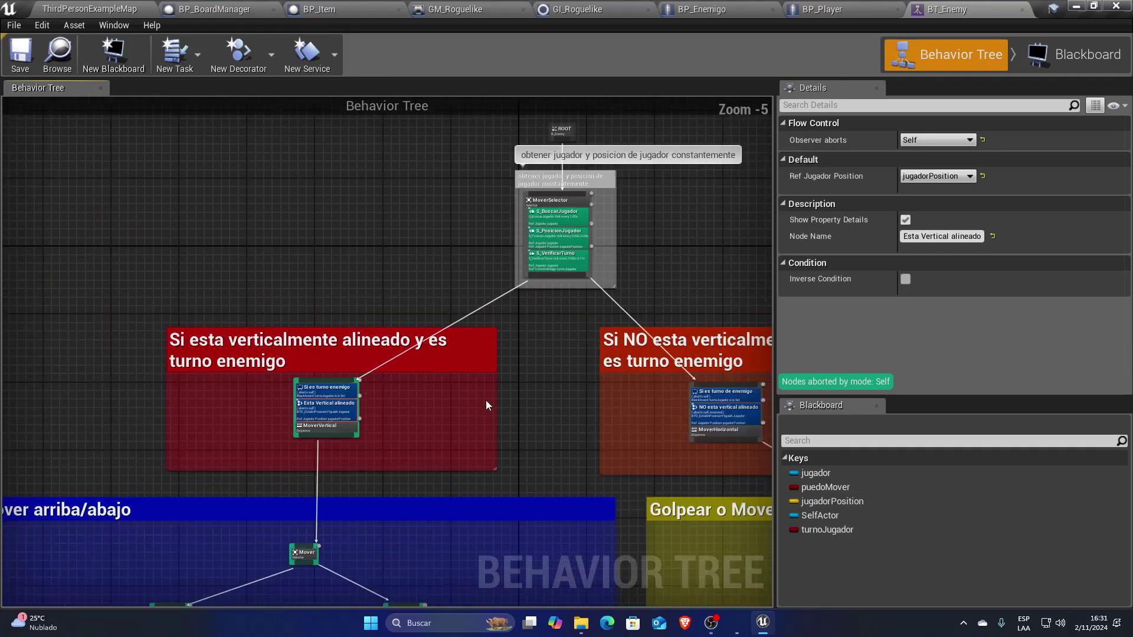
pyautogui.moveTo(486, 400); pyautogui.dragTo(543, 224, button='right')
pyautogui.scroll(4, 430, 319)
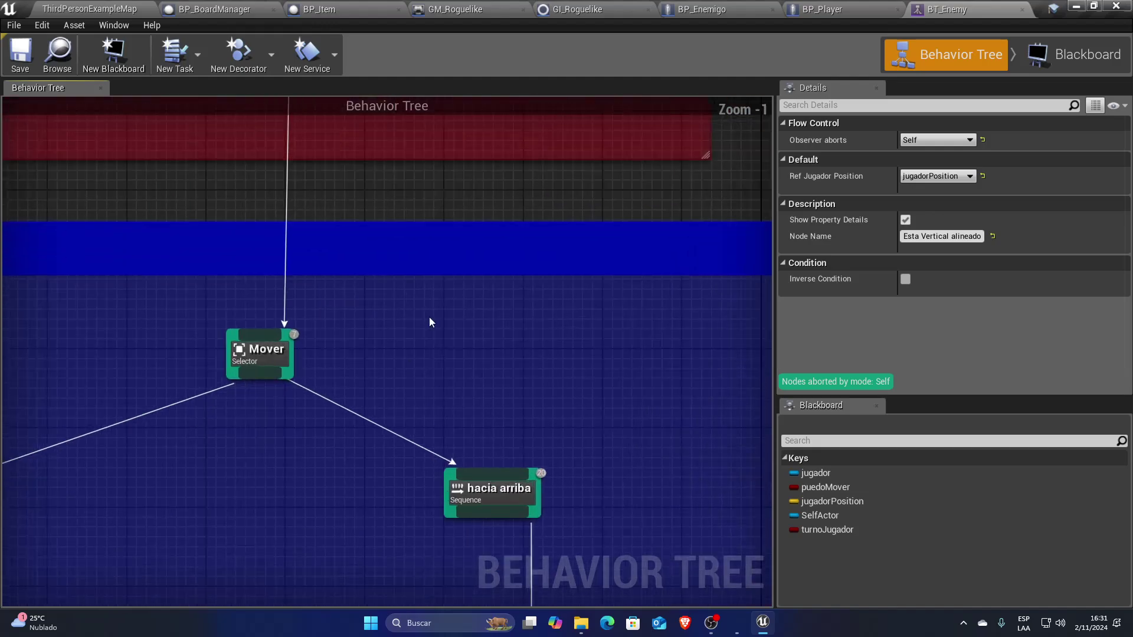
pyautogui.moveTo(429, 319); pyautogui.dragTo(421, 515, button='right')
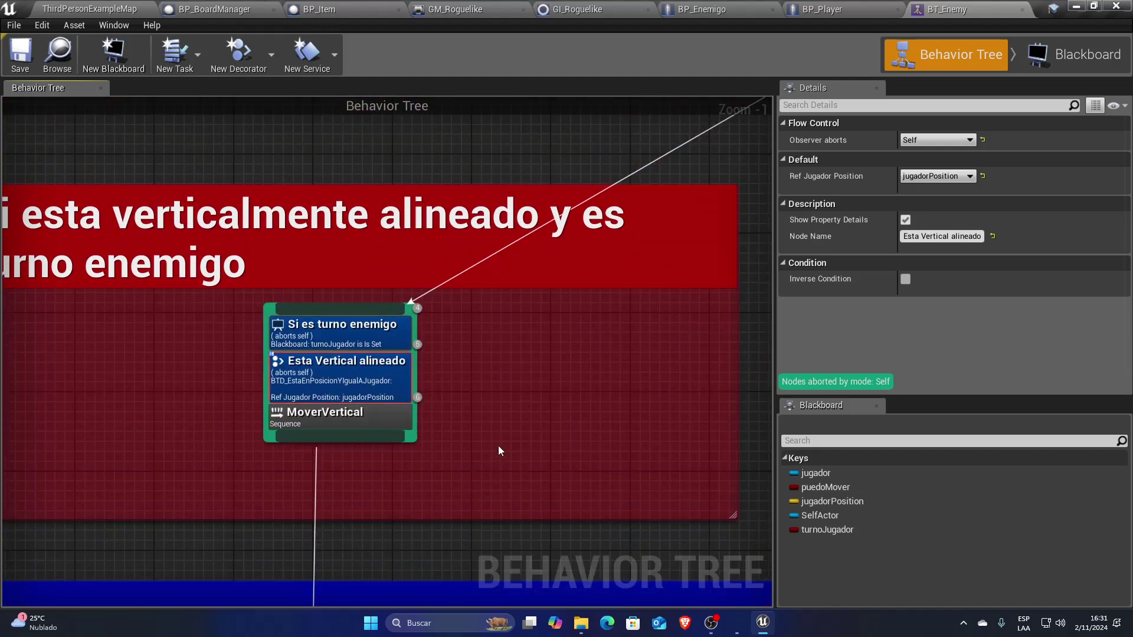
pyautogui.moveTo(498, 445); pyautogui.dragTo(564, 408, button='right')
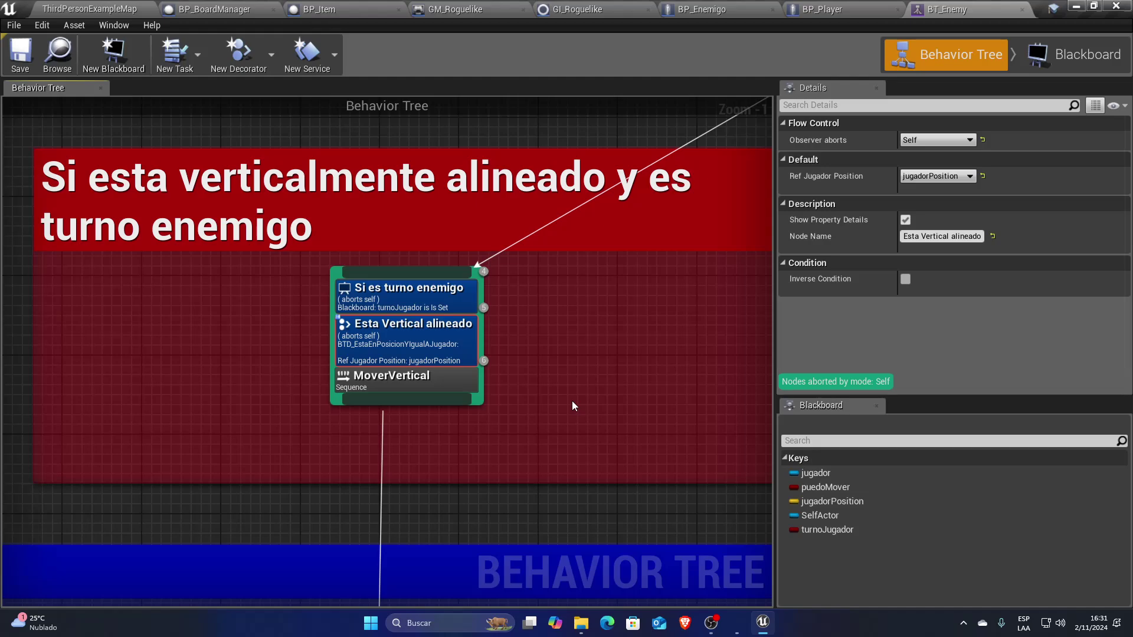
pyautogui.scroll(-5, 571, 405)
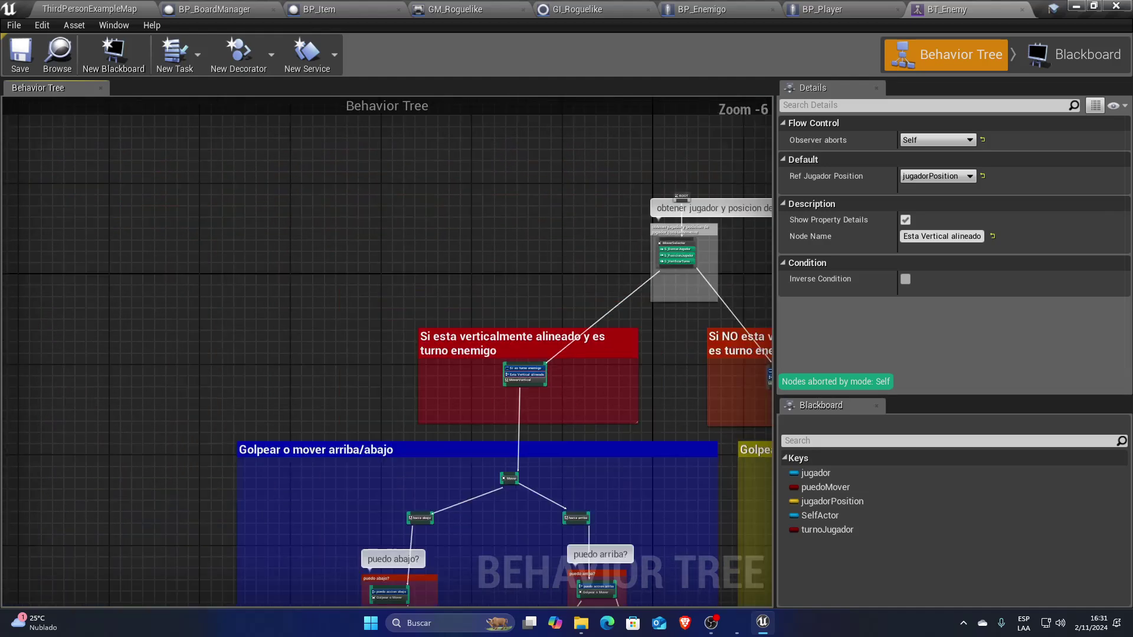
pyautogui.moveTo(556, 328); pyautogui.dragTo(460, 315, button='right')
pyautogui.moveTo(471, 388); pyautogui.dragTo(425, 201, button='right')
pyautogui.scroll(3, 462, 356)
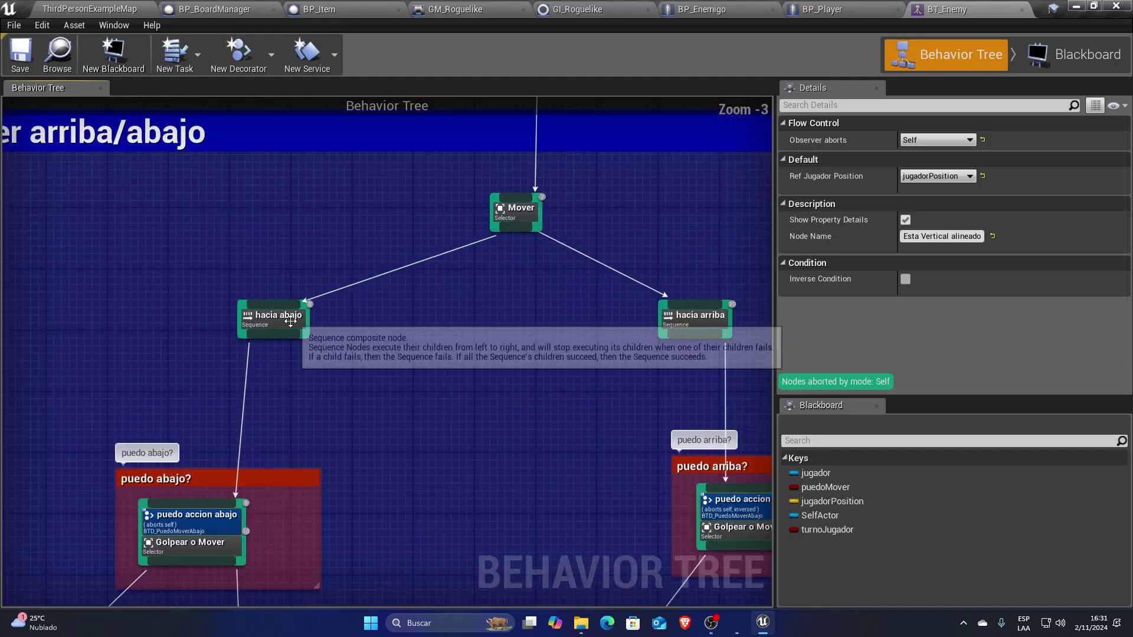
pyautogui.scroll(-2, 461, 356)
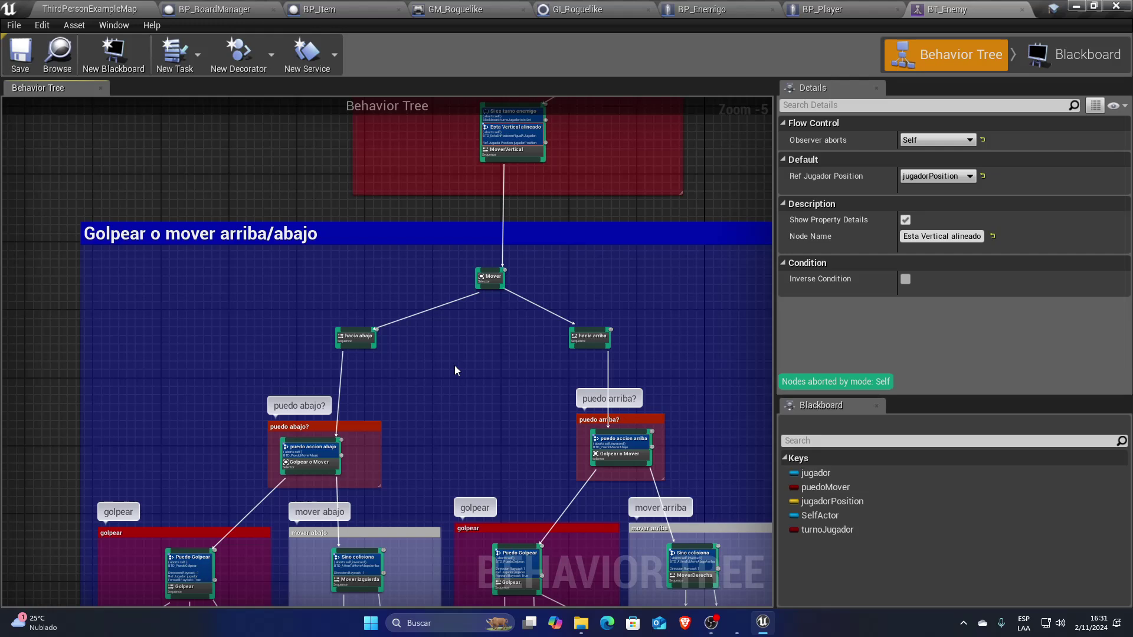
pyautogui.moveTo(455, 371); pyautogui.dragTo(445, 349, button='right')
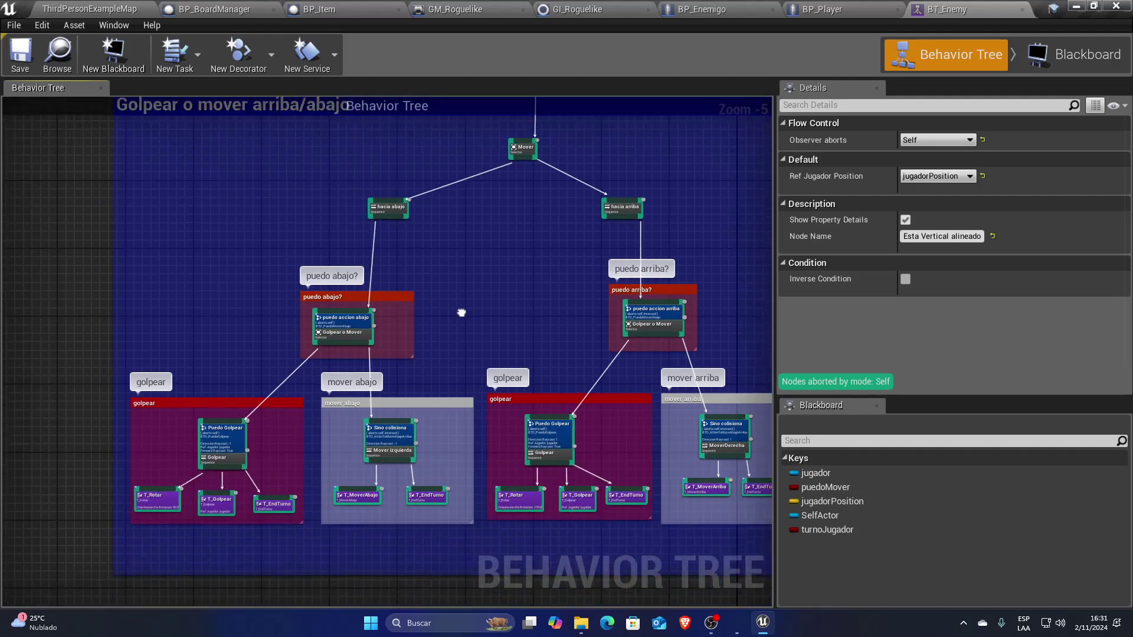
pyautogui.scroll(2, 410, 327)
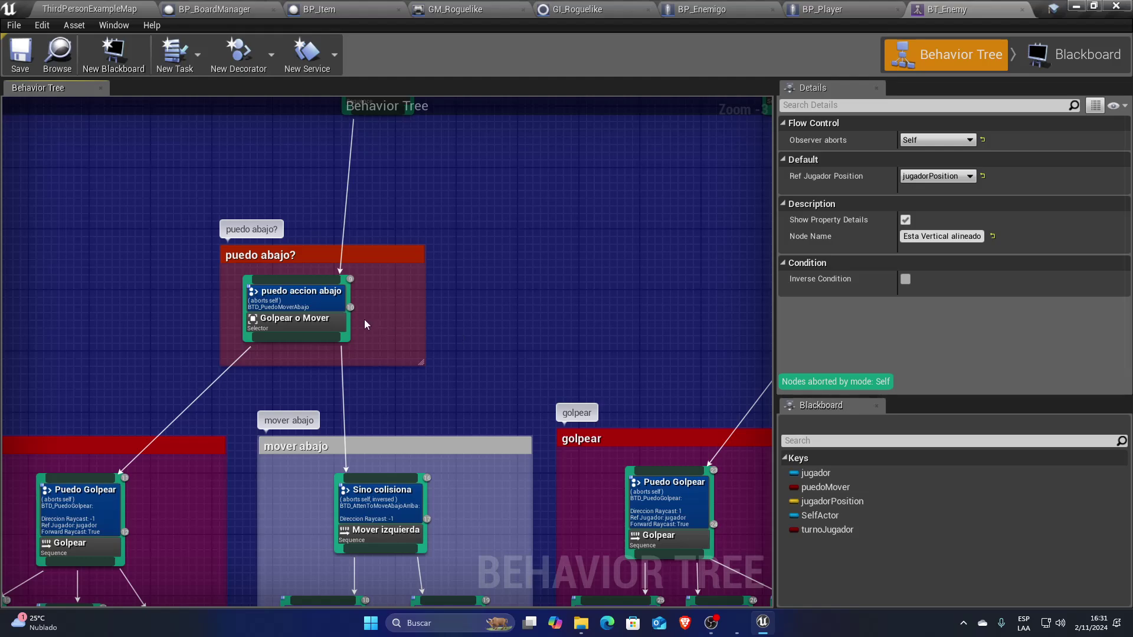
pyautogui.moveTo(460, 338)
pyautogui.mouseDown(button='right')
pyautogui.moveTo(484, 392)
pyautogui.moveTo(503, 246)
pyautogui.mouseUp(button='right')
pyautogui.scroll(-1, 485, 392)
pyautogui.scroll(2, 438, 403)
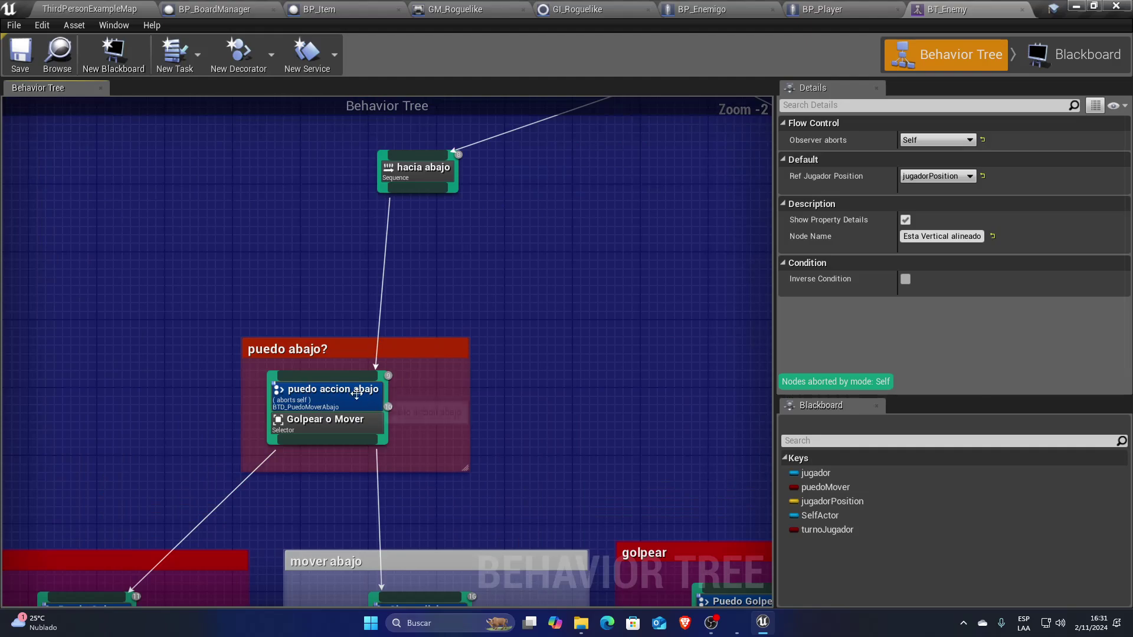
pyautogui.click(330, 392)
pyautogui.moveTo(466, 399); pyautogui.dragTo(583, 231, button='right')
pyautogui.moveTo(354, 415); pyautogui.dragTo(268, 388, button='right')
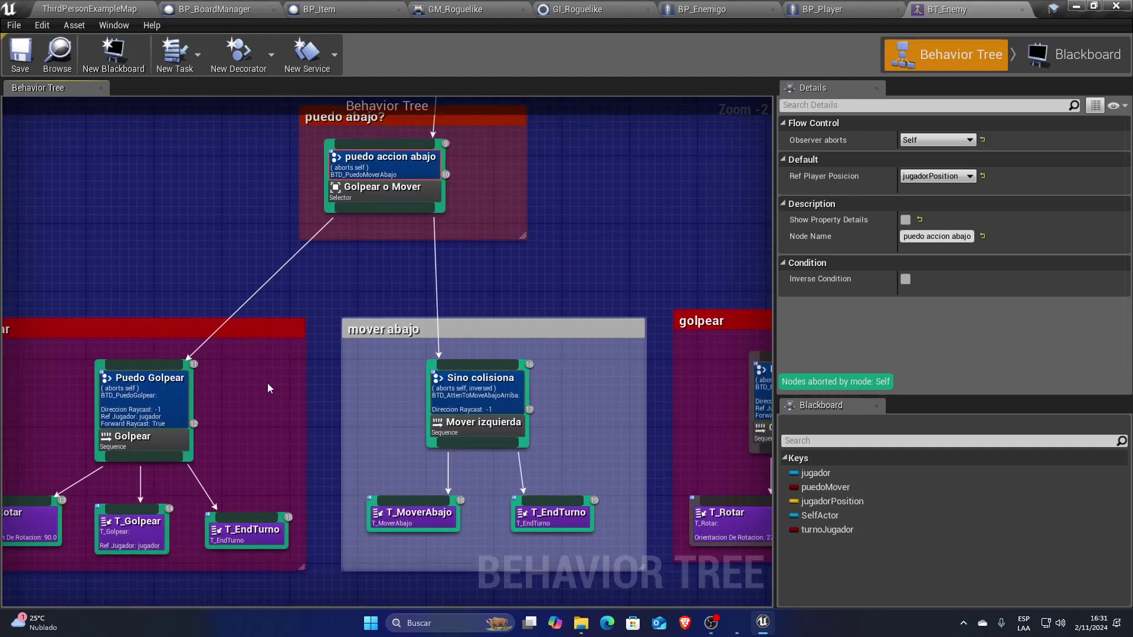
pyautogui.click(175, 411)
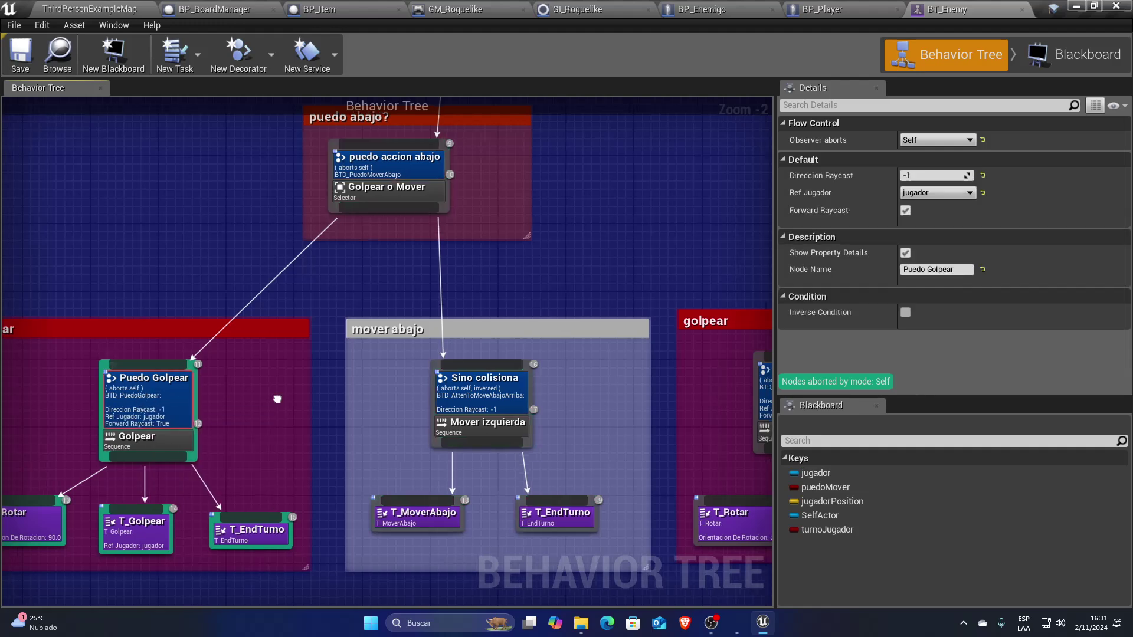
pyautogui.moveTo(147, 446); pyautogui.dragTo(259, 386, button='right')
pyautogui.click(260, 385)
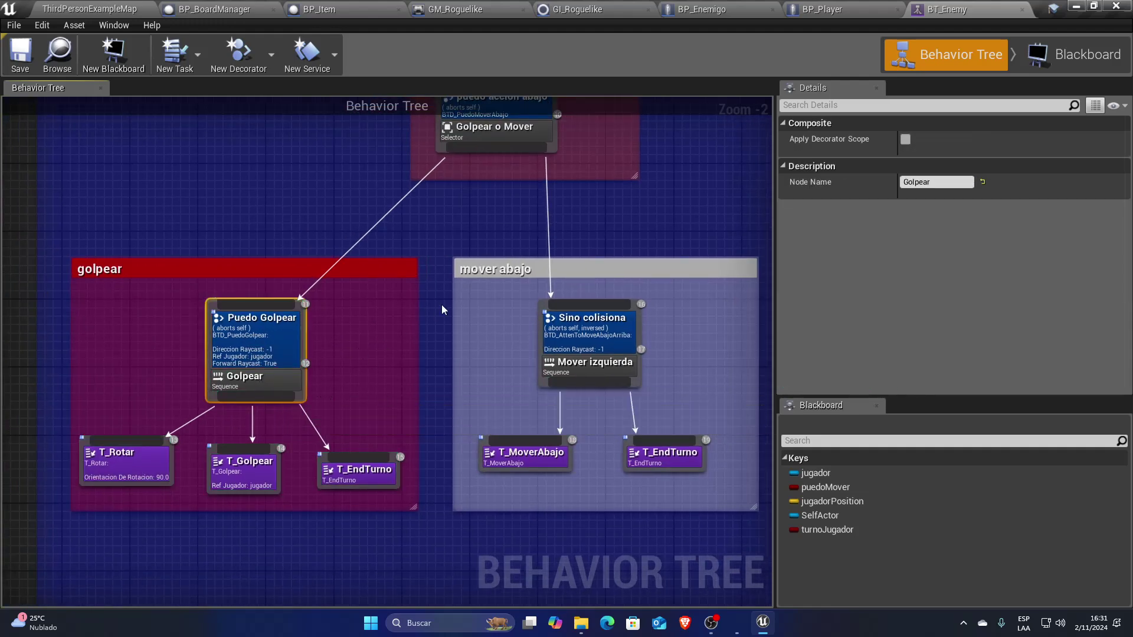
pyautogui.moveTo(441, 305); pyautogui.dragTo(382, 372, button='right')
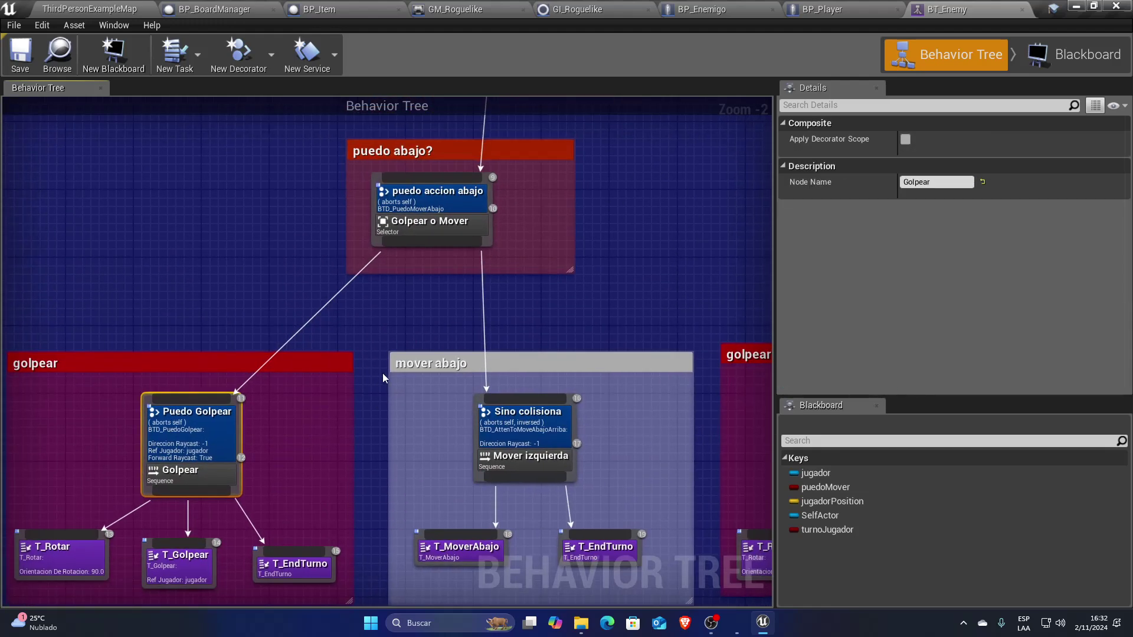
pyautogui.click(380, 206)
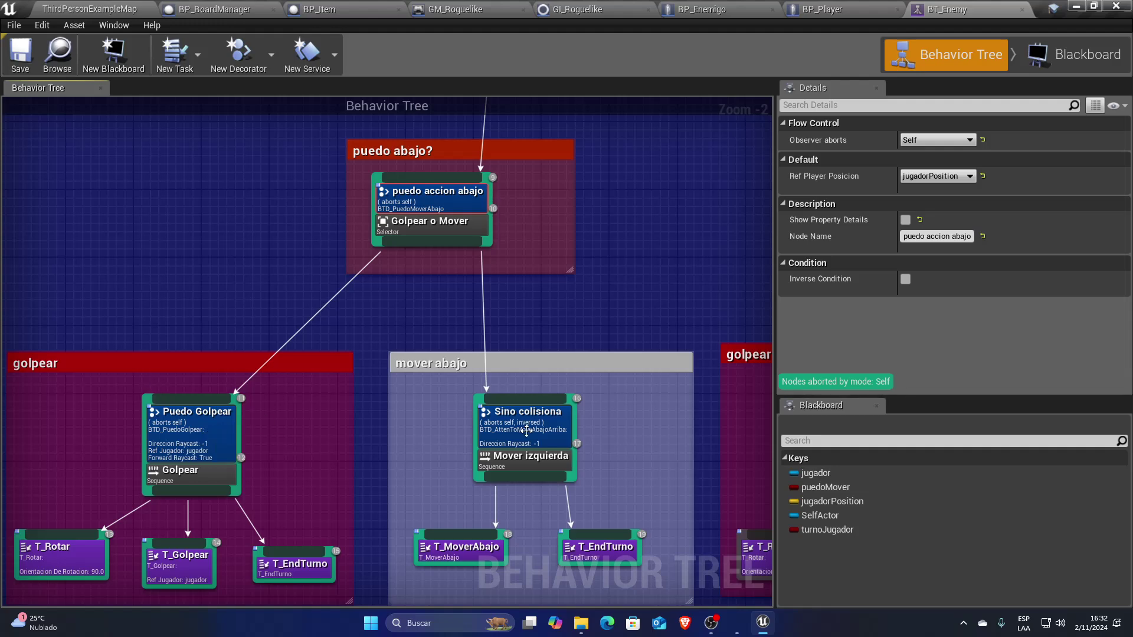
pyautogui.click(191, 478)
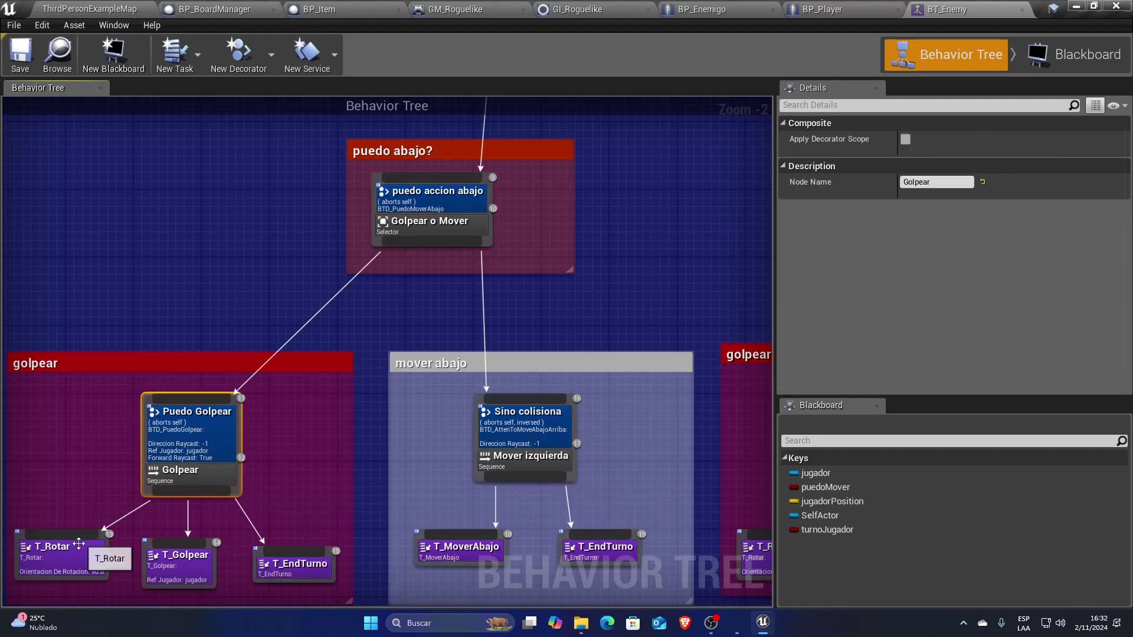
pyautogui.click(80, 563)
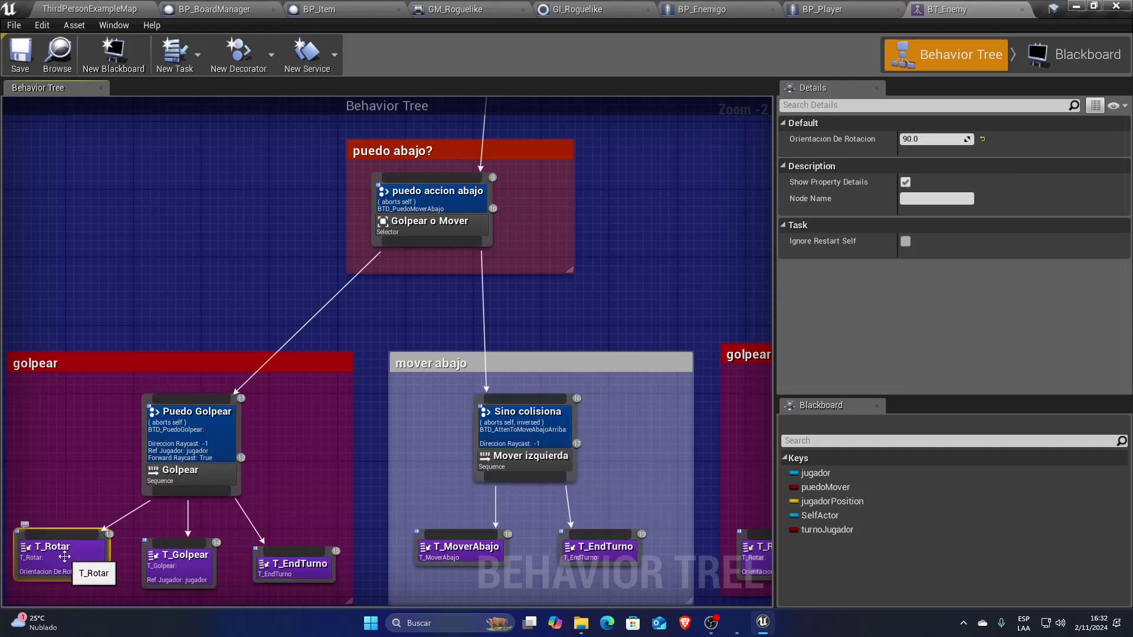
pyautogui.click(174, 563)
pyautogui.click(73, 561)
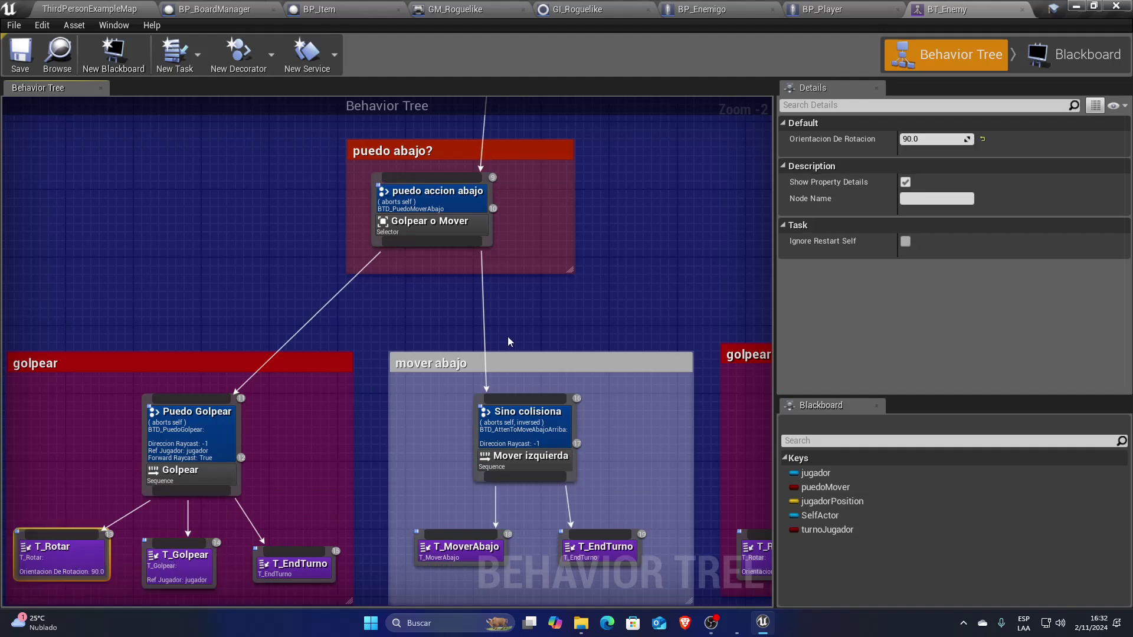
pyautogui.scroll(-2, 597, 254)
pyautogui.moveTo(597, 253); pyautogui.dragTo(527, 324, button='right')
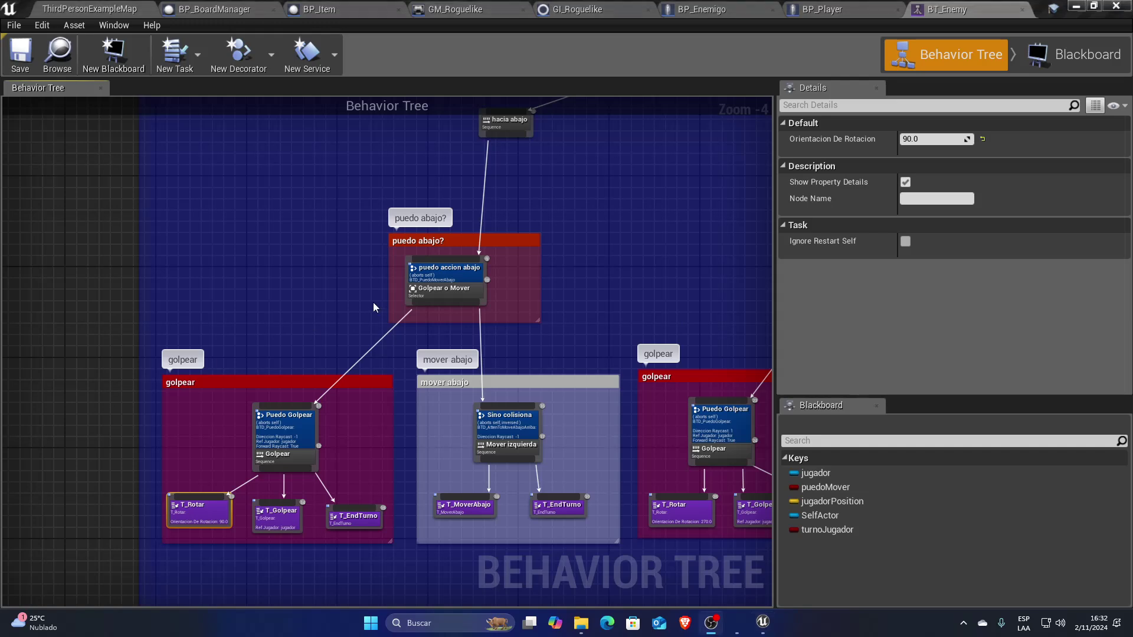
pyautogui.scroll(4, 448, 327)
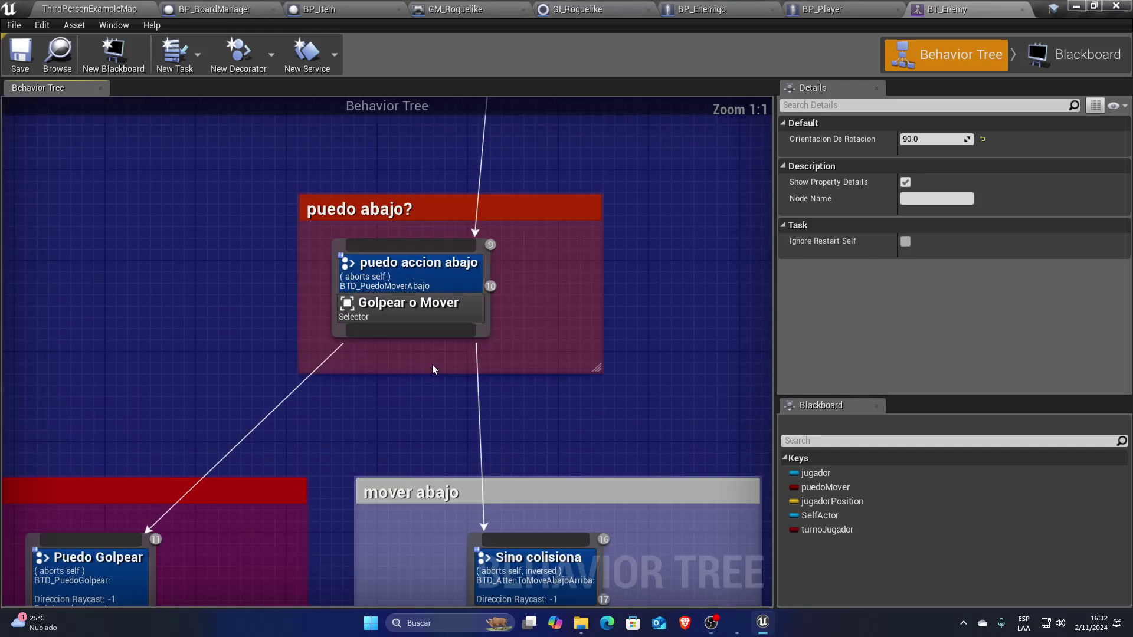
pyautogui.click(413, 310)
pyautogui.scroll(-3, 494, 427)
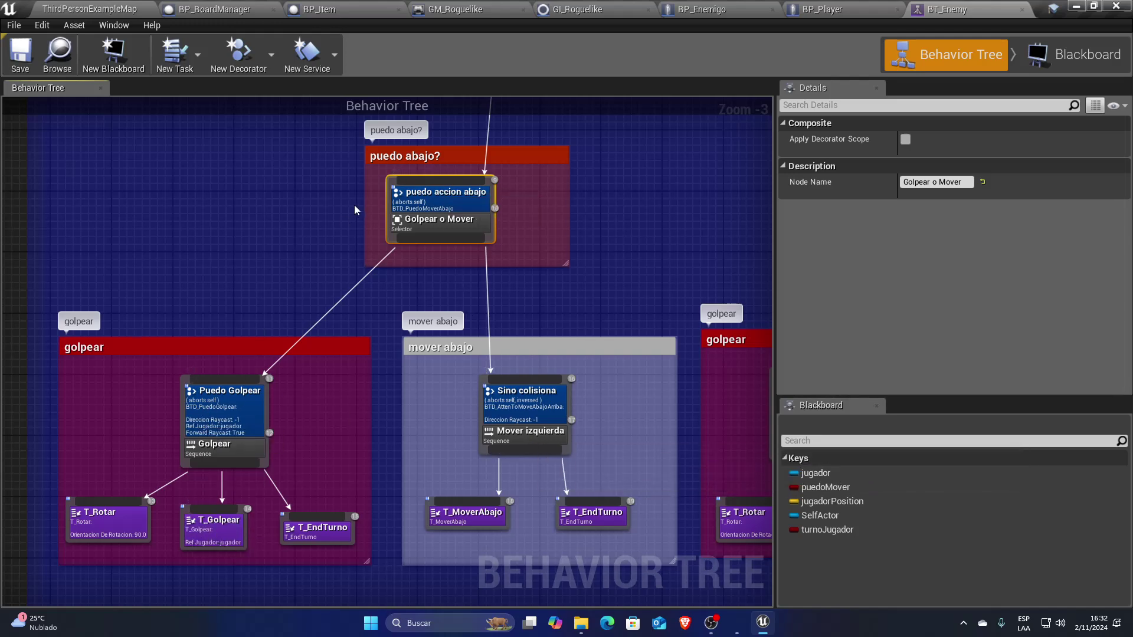
# - Centre the 'puedo arriba?' move-up branch and inspect the Sino colisiona decorator's settings
pyautogui.moveTo(549, 262); pyautogui.dragTo(510, 274, button='right')
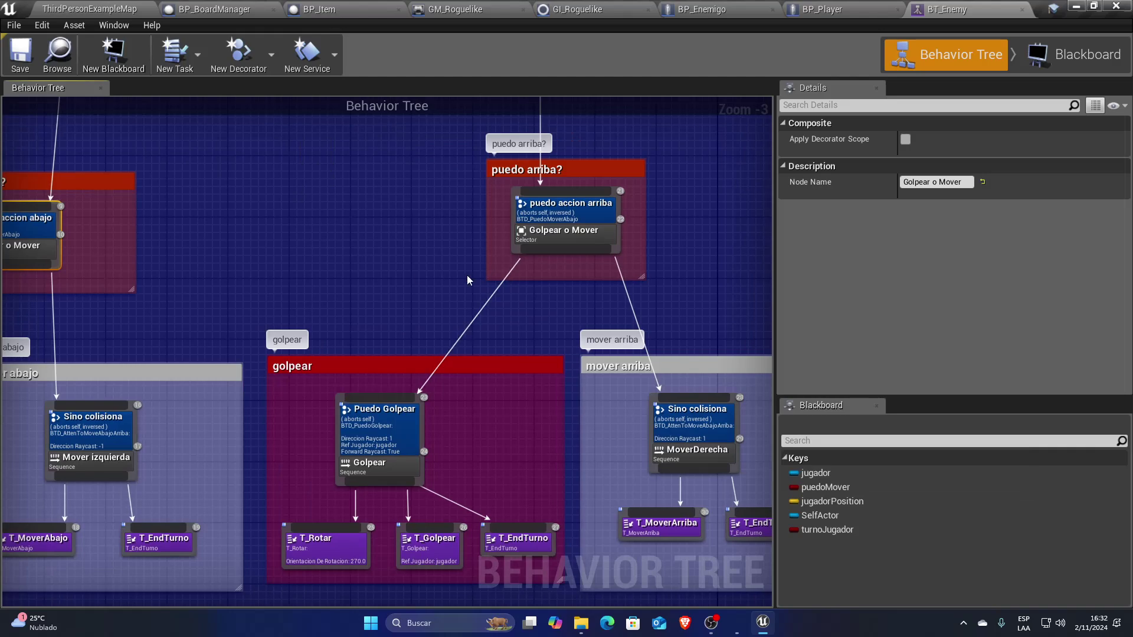
pyautogui.scroll(-1, 466, 276)
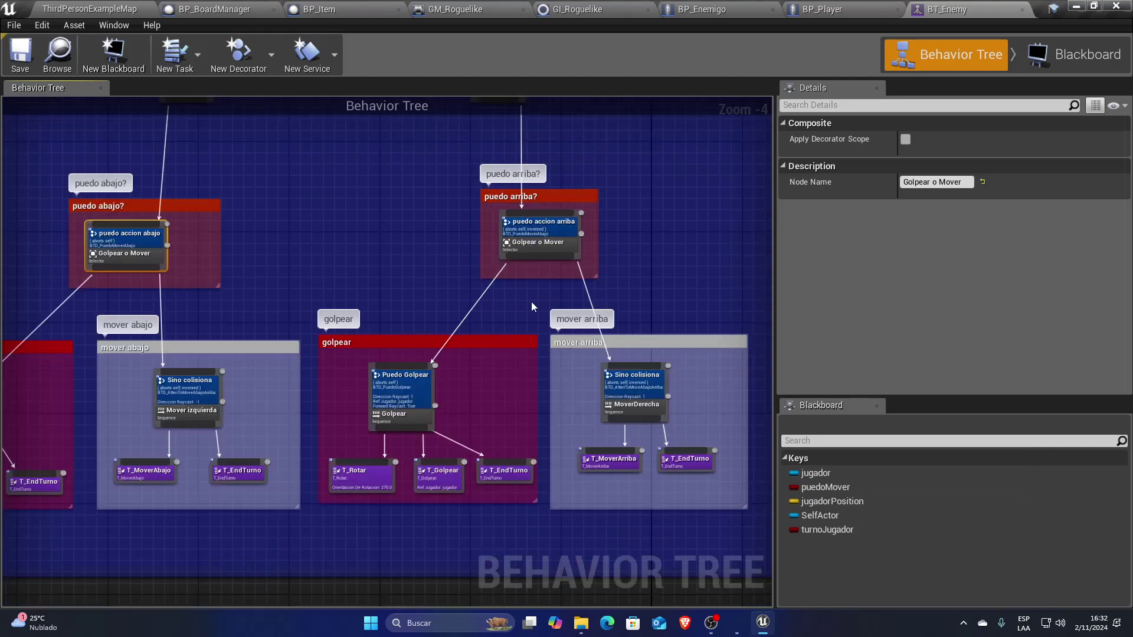
pyautogui.moveTo(531, 302); pyautogui.dragTo(417, 298, button='right')
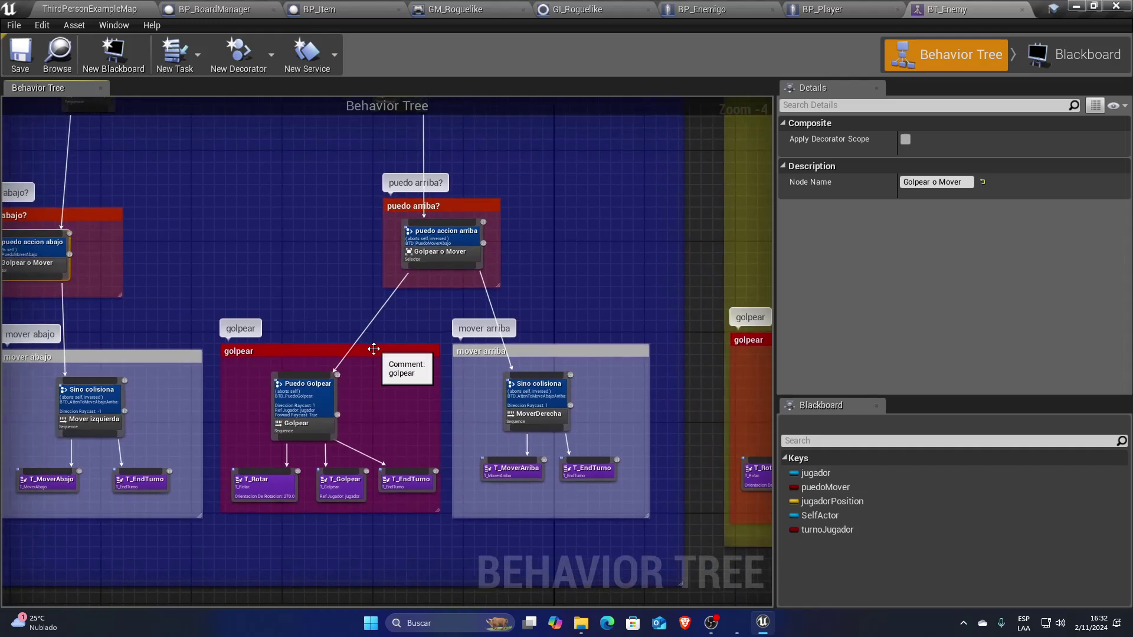
pyautogui.scroll(1, 348, 283)
pyautogui.scroll(1, 438, 294)
pyautogui.click(684, 351)
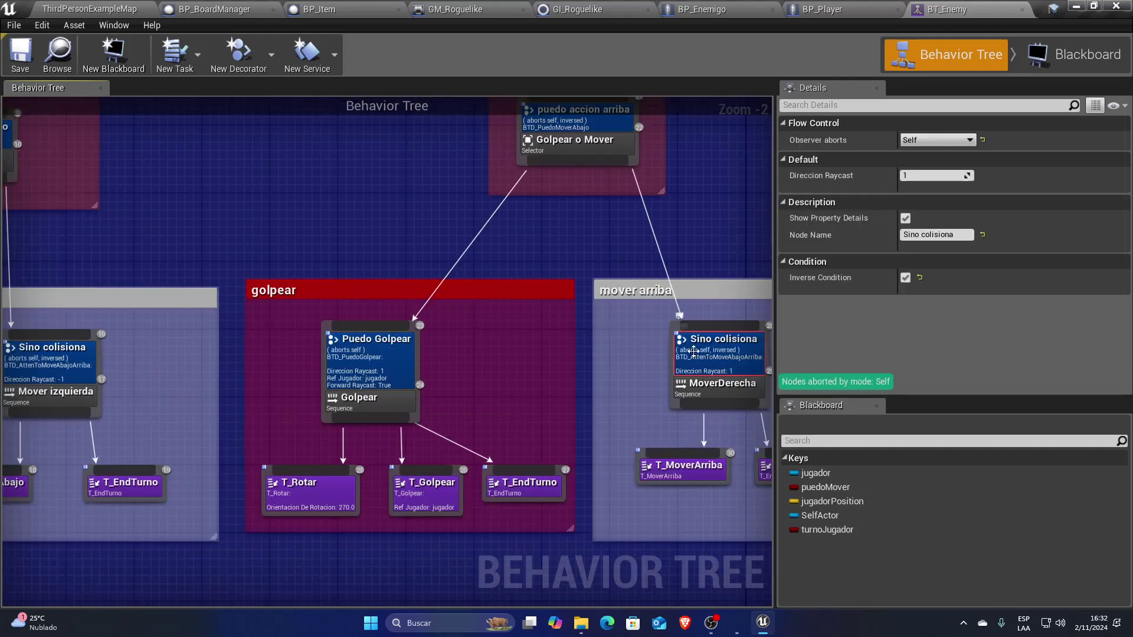
# - Open the Sino colisiona decorator blueprint, then back in BT_Enemy inspect puedo accion arriba
pyautogui.moveTo(593, 244); pyautogui.dragTo(478, 243, button='right')
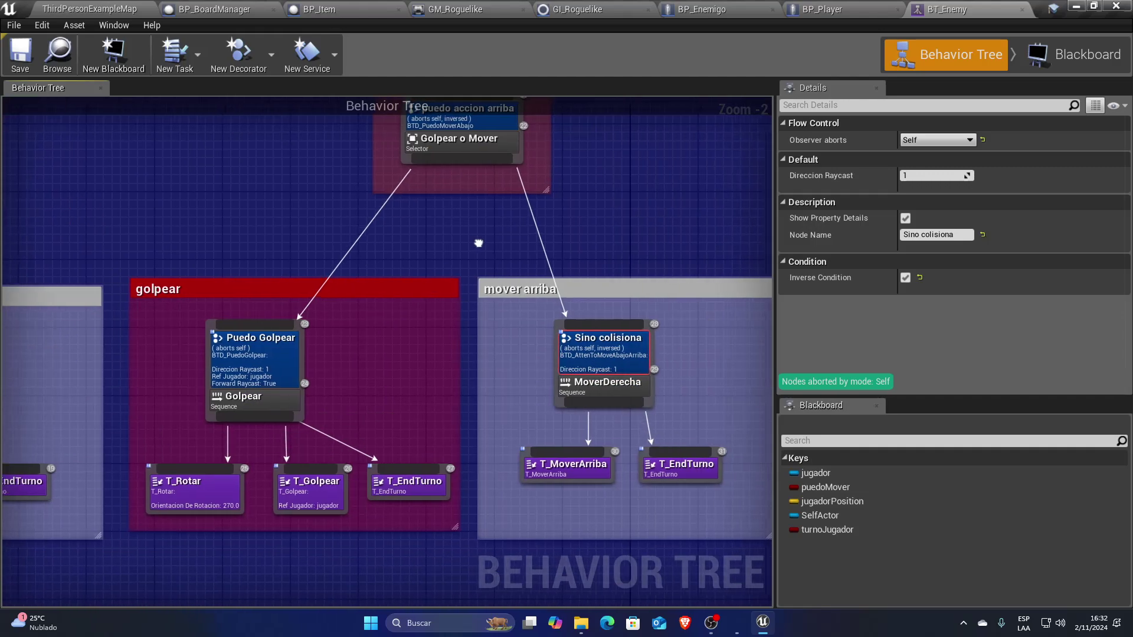
pyautogui.doubleClick(610, 355)
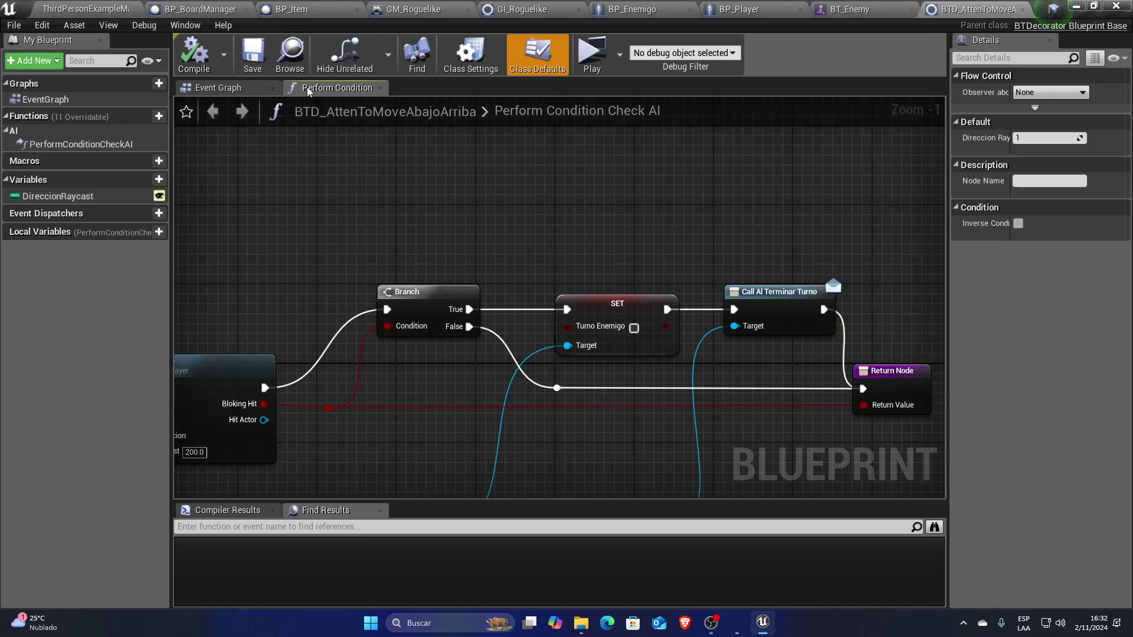
pyautogui.click(852, 13)
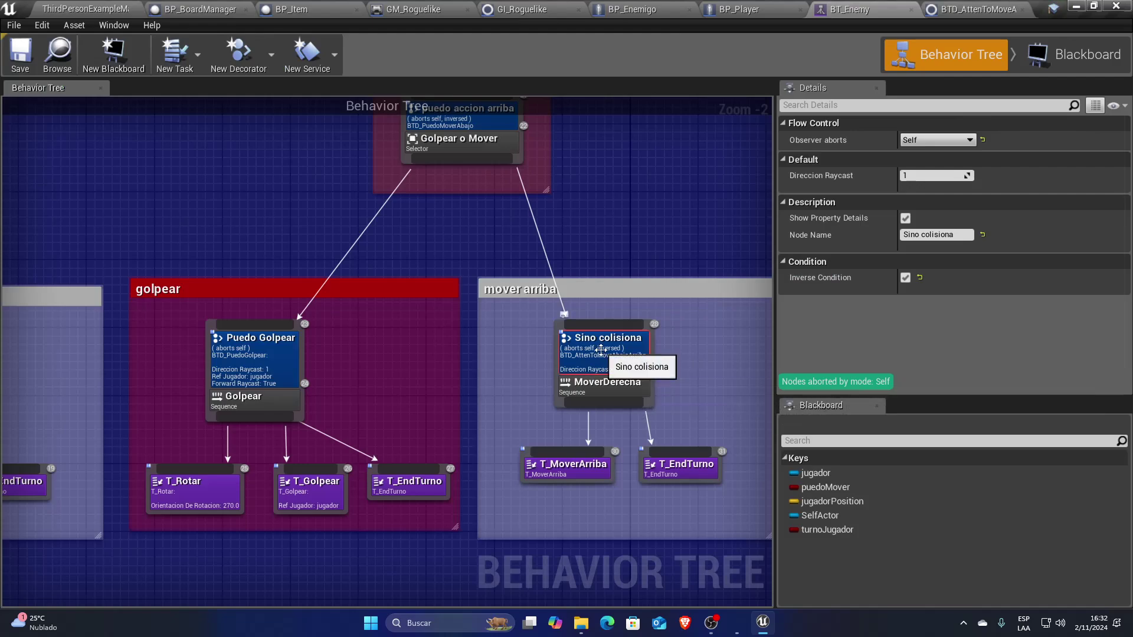
pyautogui.moveTo(549, 235)
pyautogui.mouseDown(button='right')
pyautogui.moveTo(523, 273)
pyautogui.moveTo(568, 516)
pyautogui.mouseUp(button='right')
pyautogui.click(457, 409)
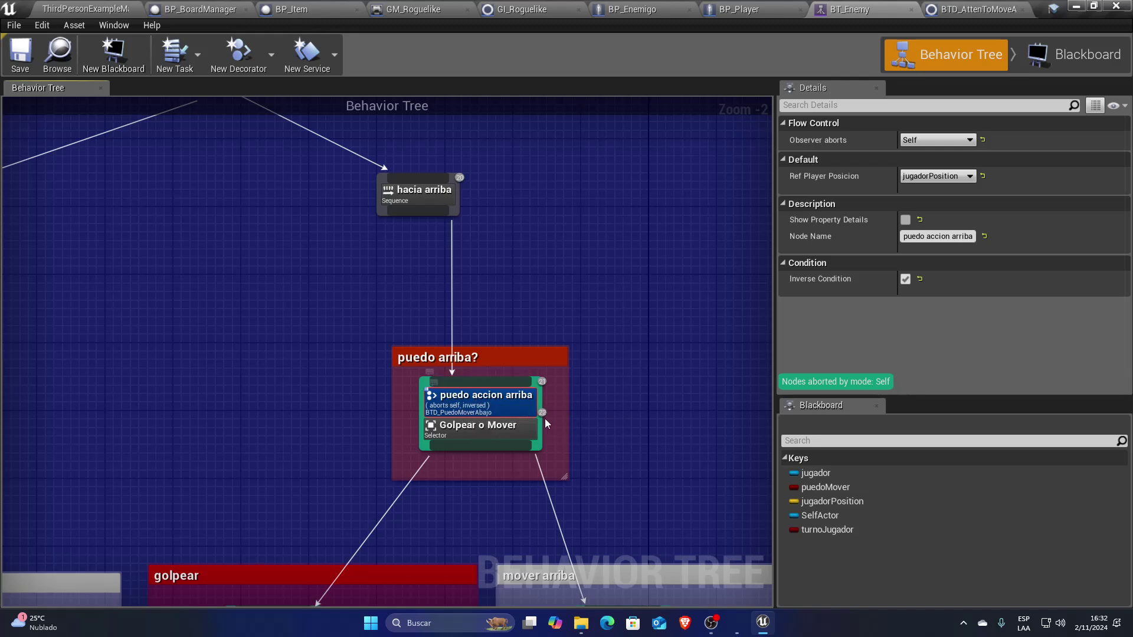
pyautogui.moveTo(458, 408); pyautogui.dragTo(381, 132, button='right')
pyautogui.click(525, 353)
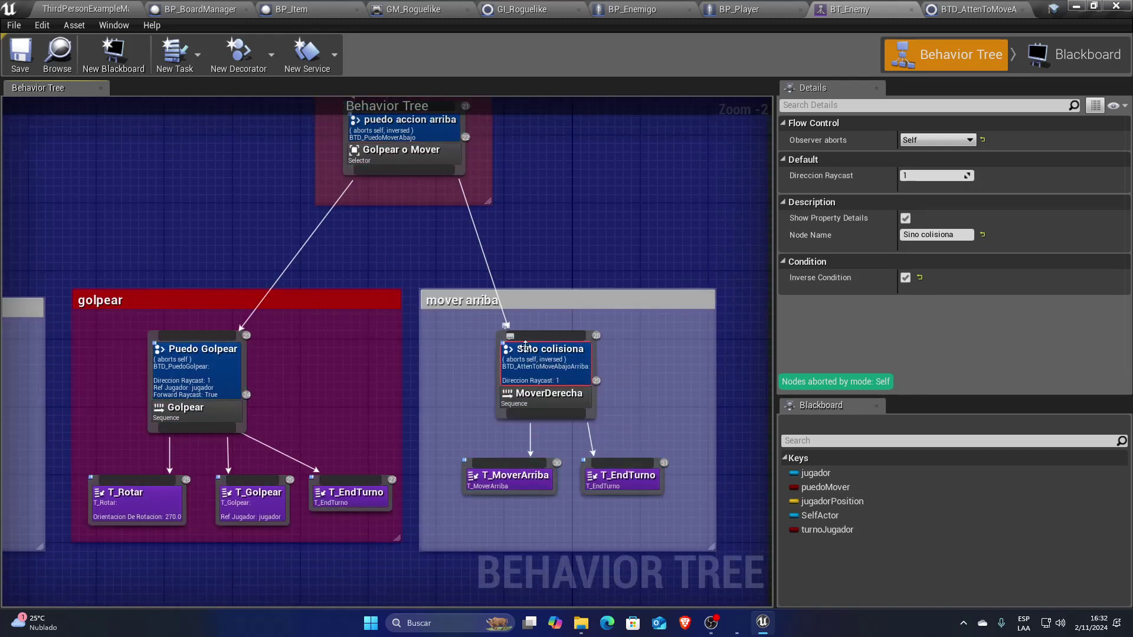
# - Open Sino colisiona's condition check, then BP_Player's Attemp Move function to view its line trace nodes
pyautogui.doubleClick(546, 369)
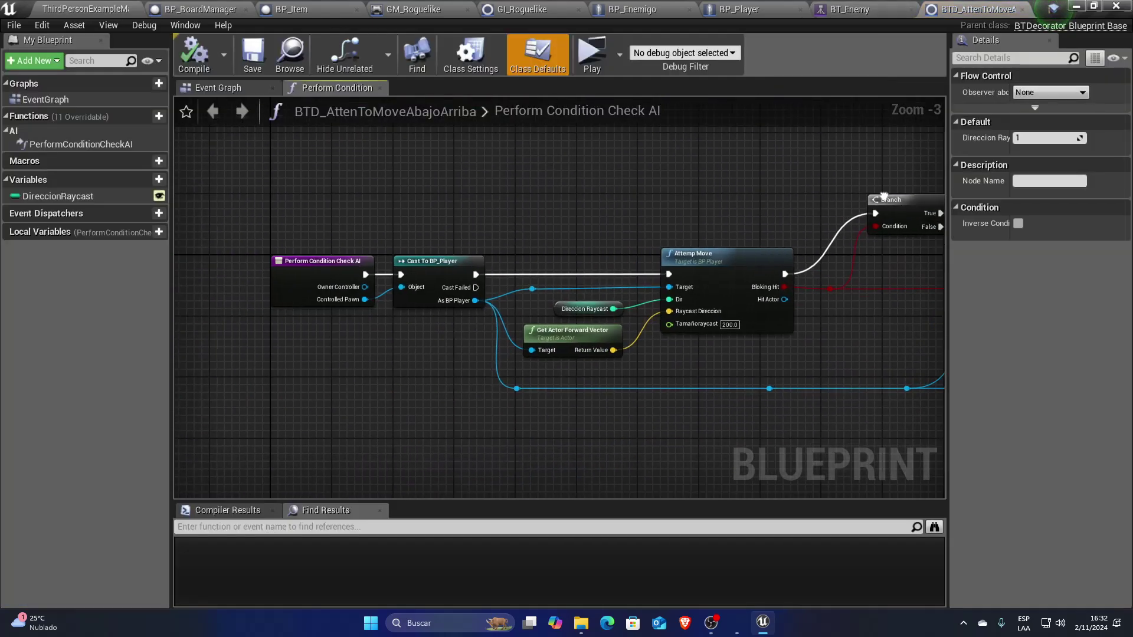
pyautogui.scroll(2, 883, 197)
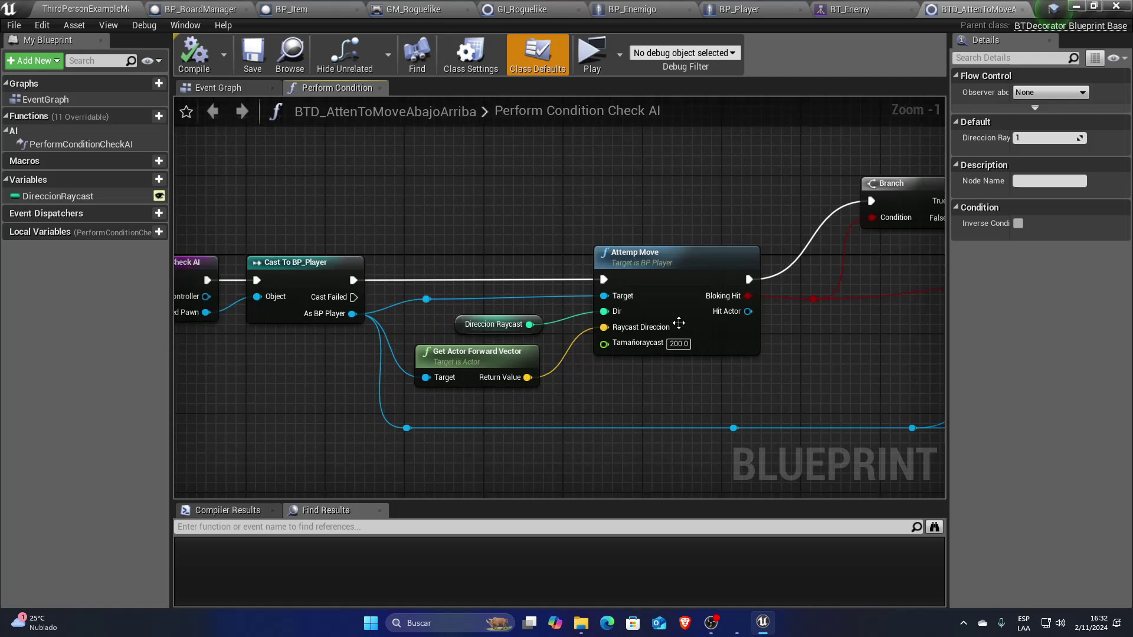
pyautogui.doubleClick(665, 262)
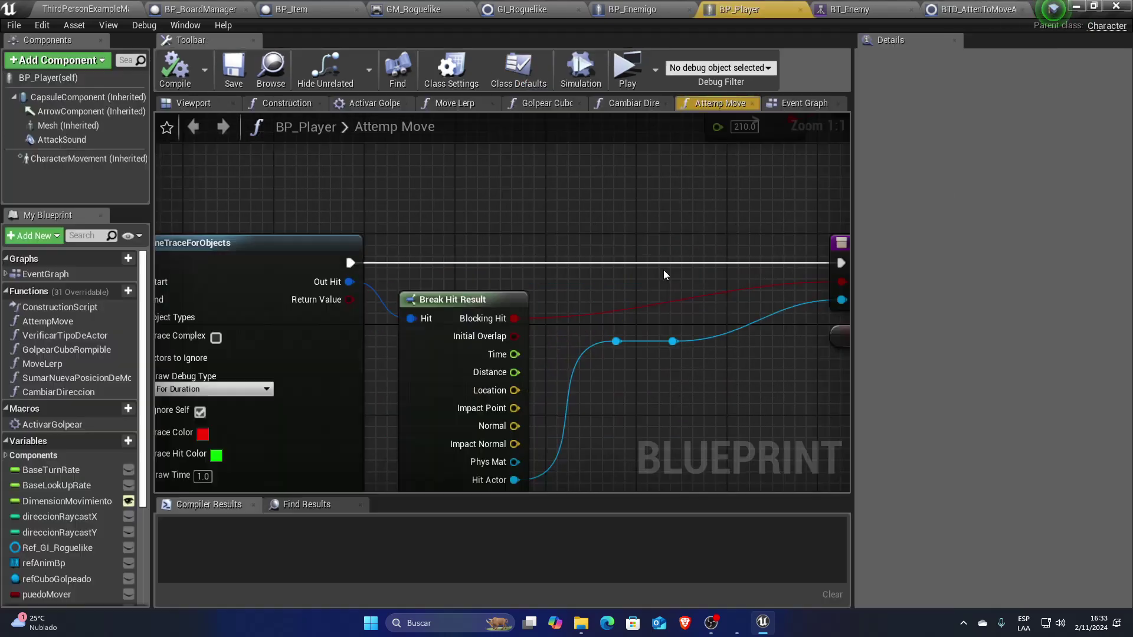
pyautogui.scroll(-7, 562, 288)
pyautogui.scroll(5, 495, 273)
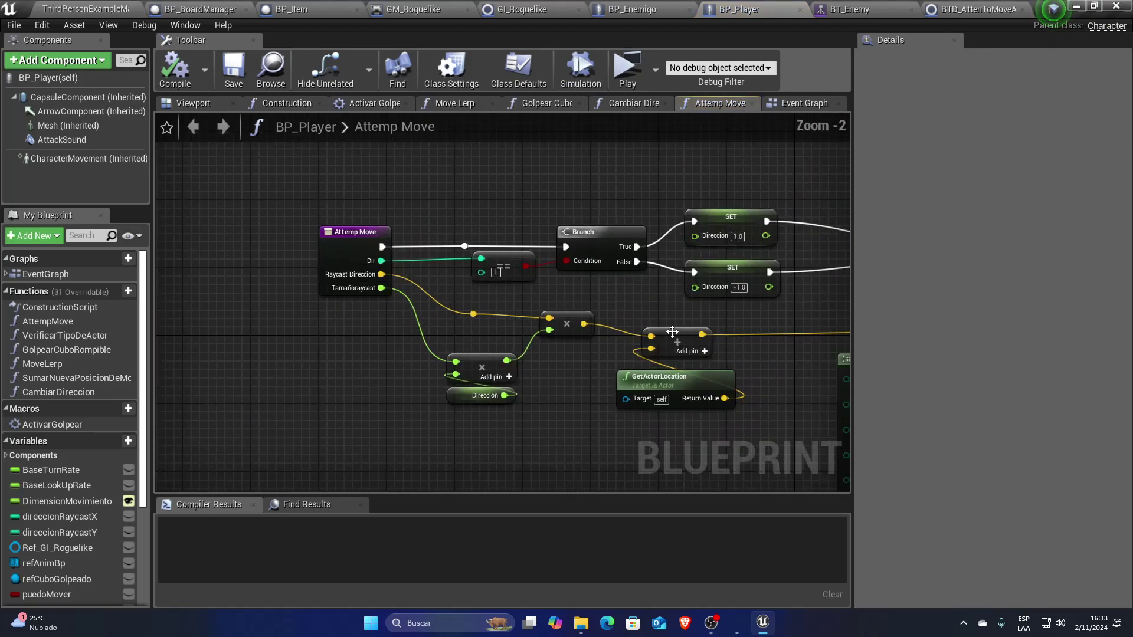
pyautogui.moveTo(705, 283); pyautogui.dragTo(343, 217, button='right')
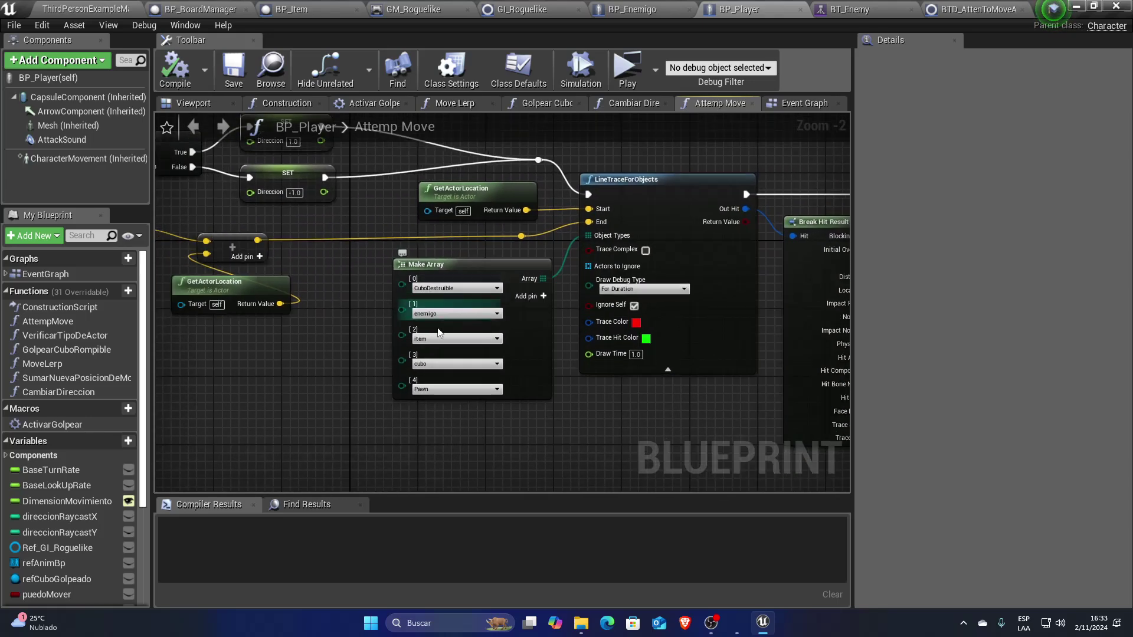
# - Check the engine Collision settings in Project Settings, then go back to BT_Enemy
pyautogui.click(79, 9)
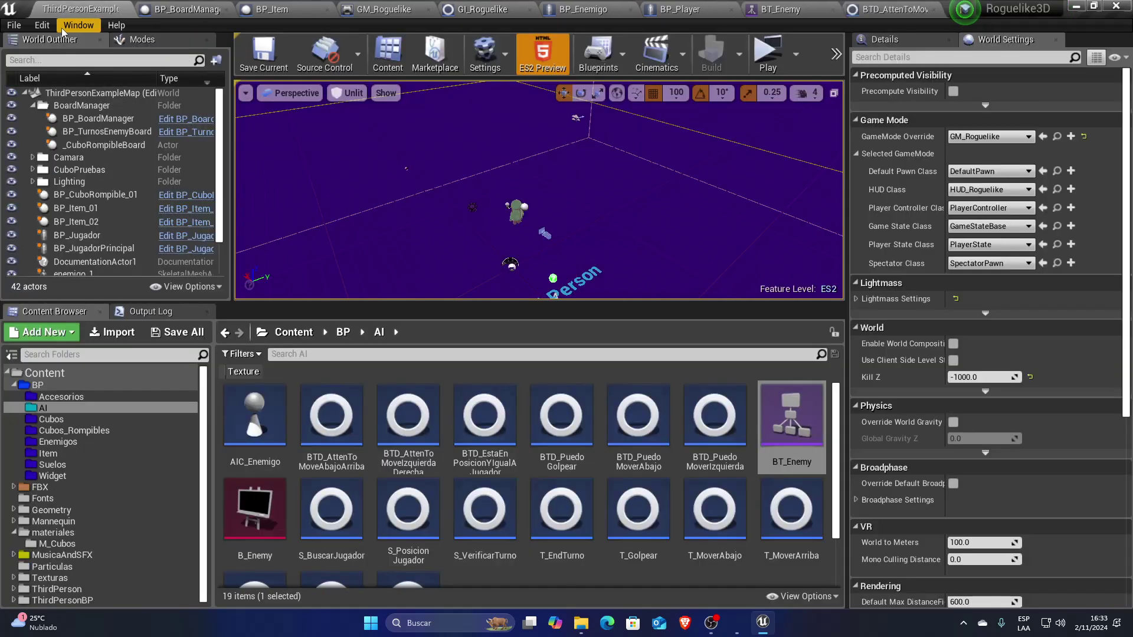
pyautogui.click(43, 24)
pyautogui.click(91, 225)
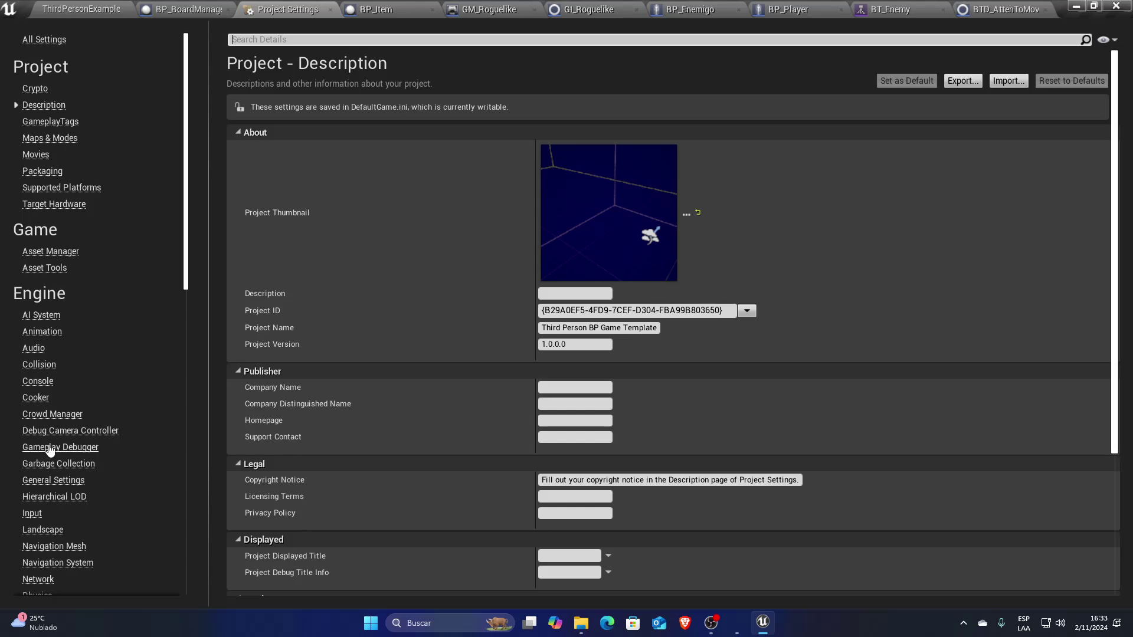
pyautogui.click(39, 365)
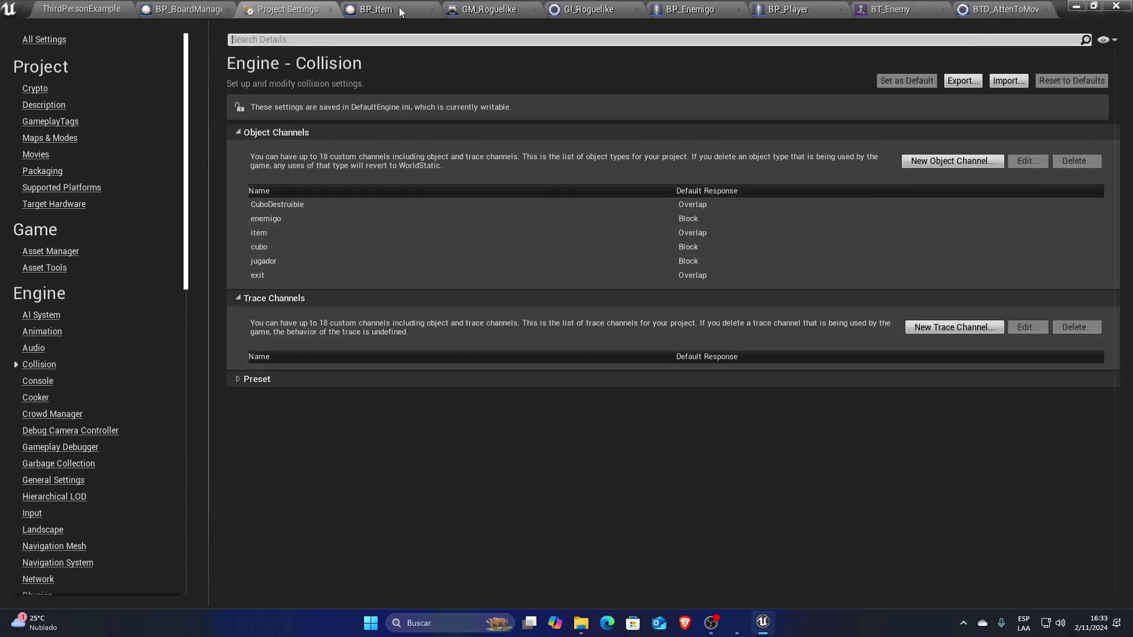
pyautogui.click(330, 11)
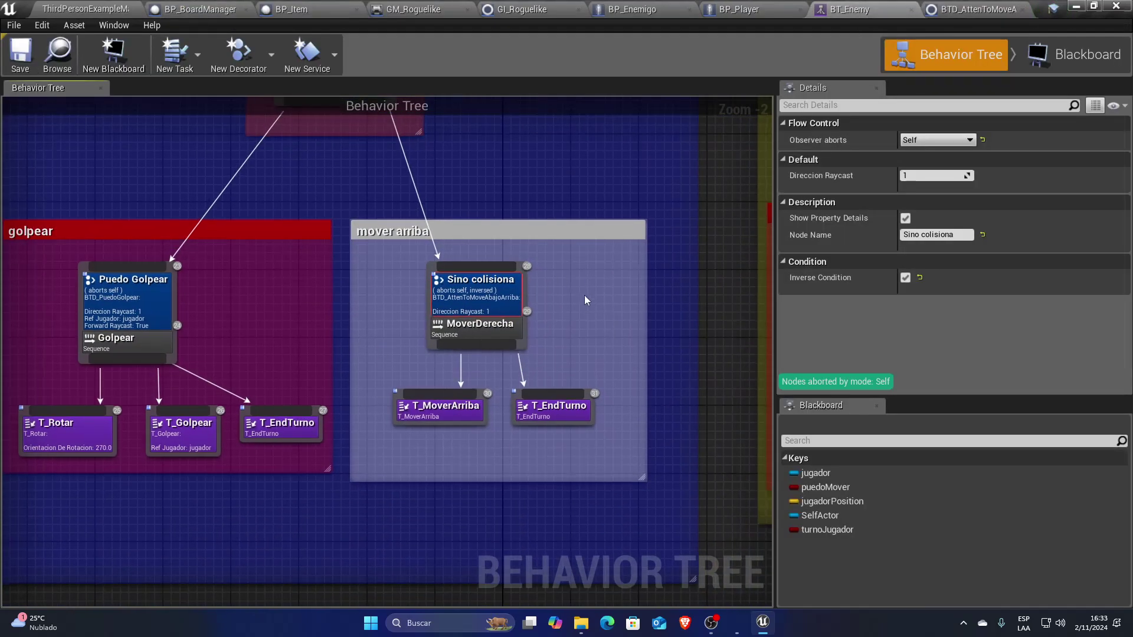
pyautogui.hotkey('ctrl', 'z')
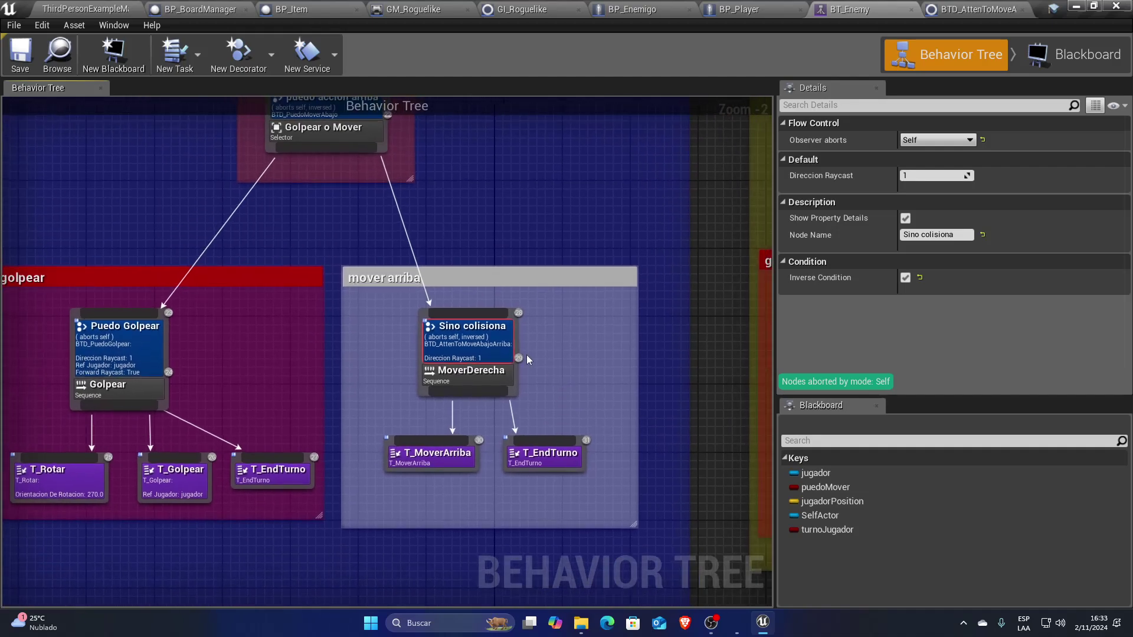
pyautogui.scroll(2, 575, 334)
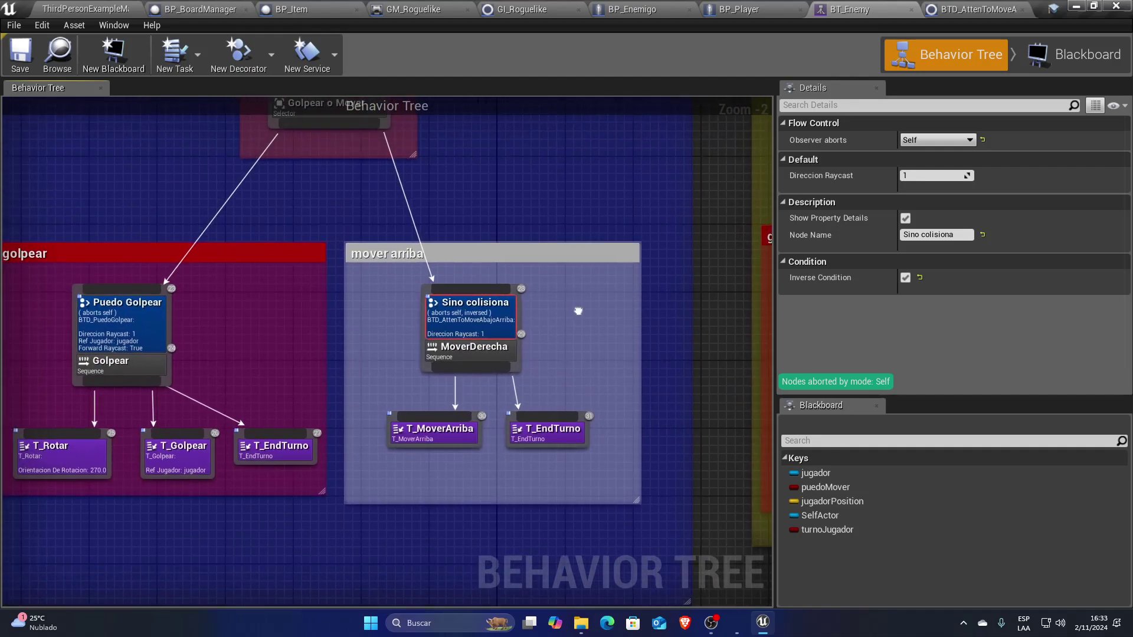
pyautogui.moveTo(341, 316); pyautogui.dragTo(389, 313, button='right')
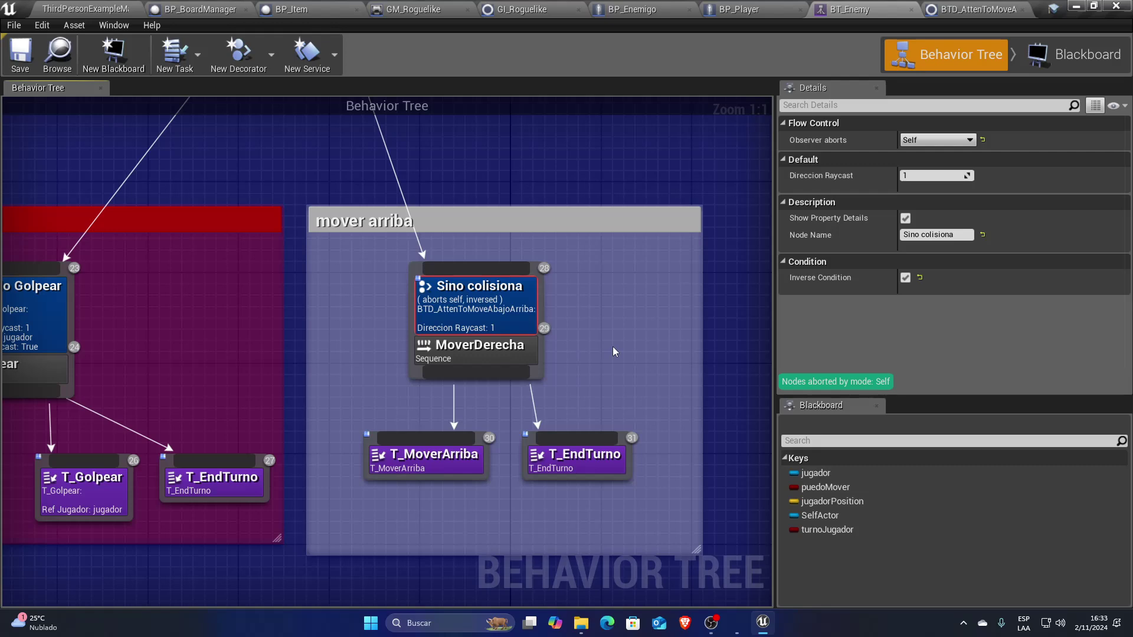
pyautogui.scroll(-1, 614, 348)
pyautogui.scroll(1, 300, 365)
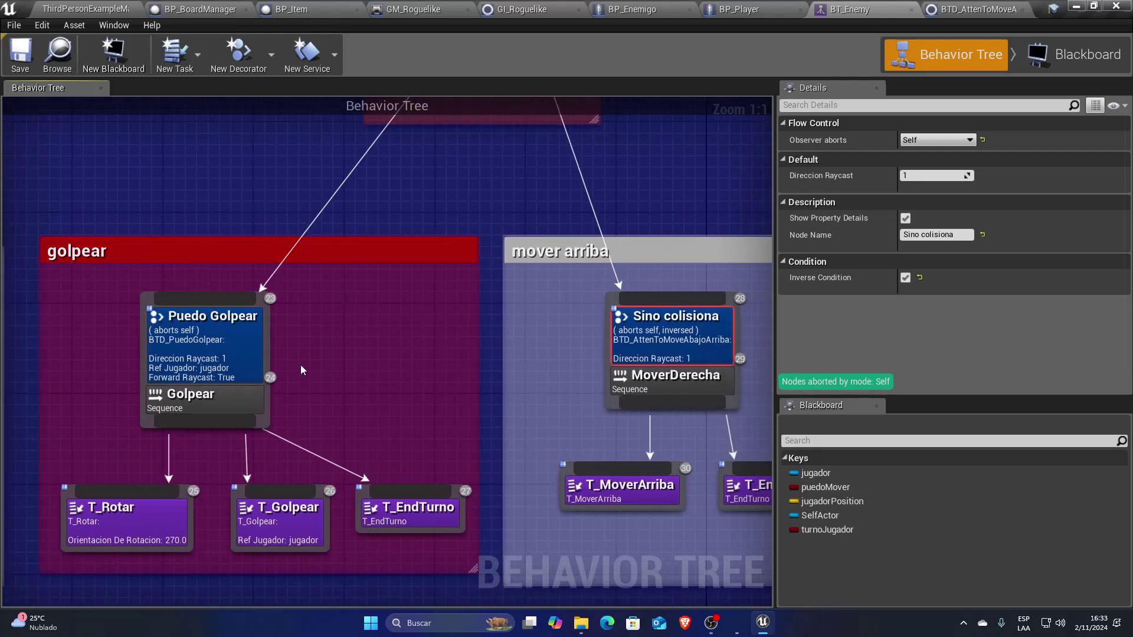
pyautogui.click(300, 361)
# - Open BTD_PuedoGolpear from the Puedo Golpear decorator and select the 'si colisiono con jugador' nodes
pyautogui.moveTo(310, 341); pyautogui.dragTo(397, 281, button='right')
pyautogui.doubleClick(319, 273)
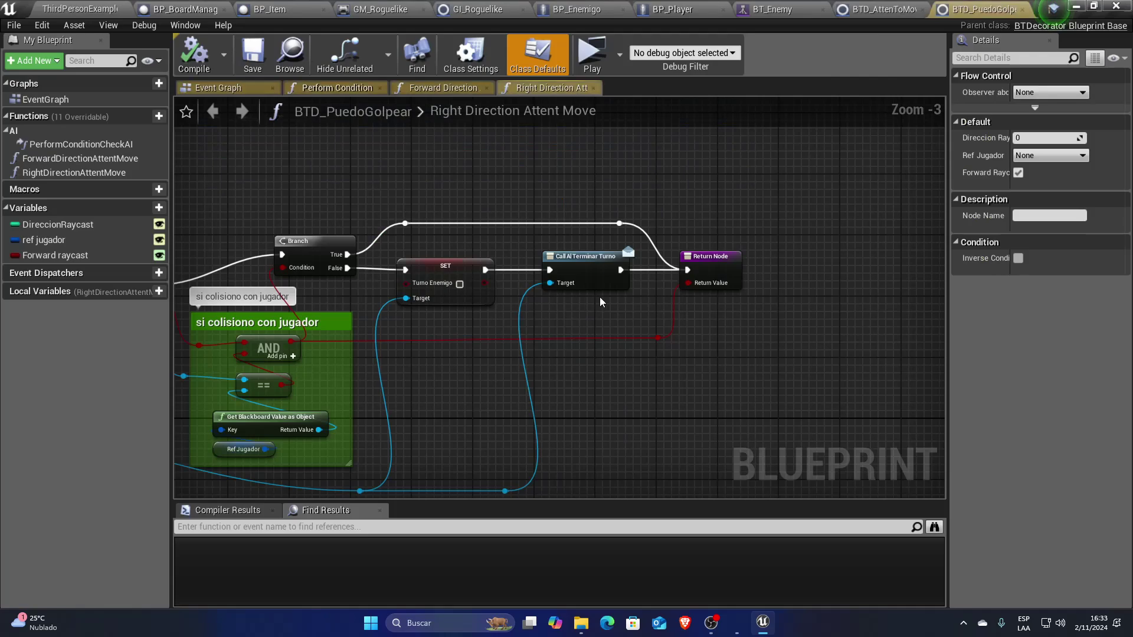
pyautogui.scroll(2, 487, 336)
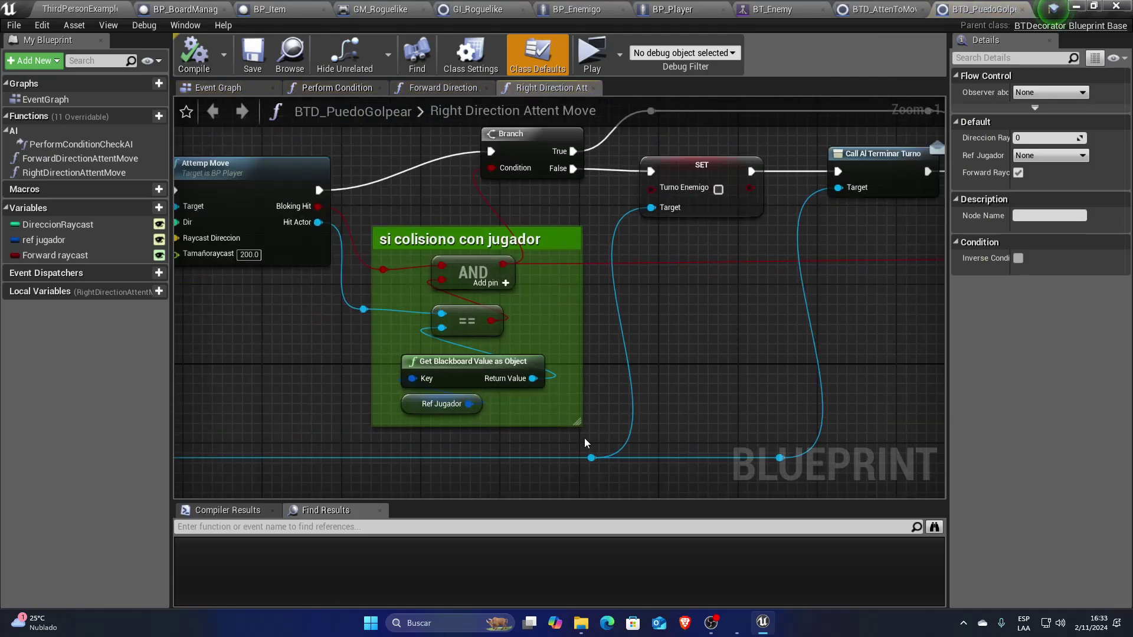
pyautogui.moveTo(583, 437); pyautogui.dragTo(395, 236)
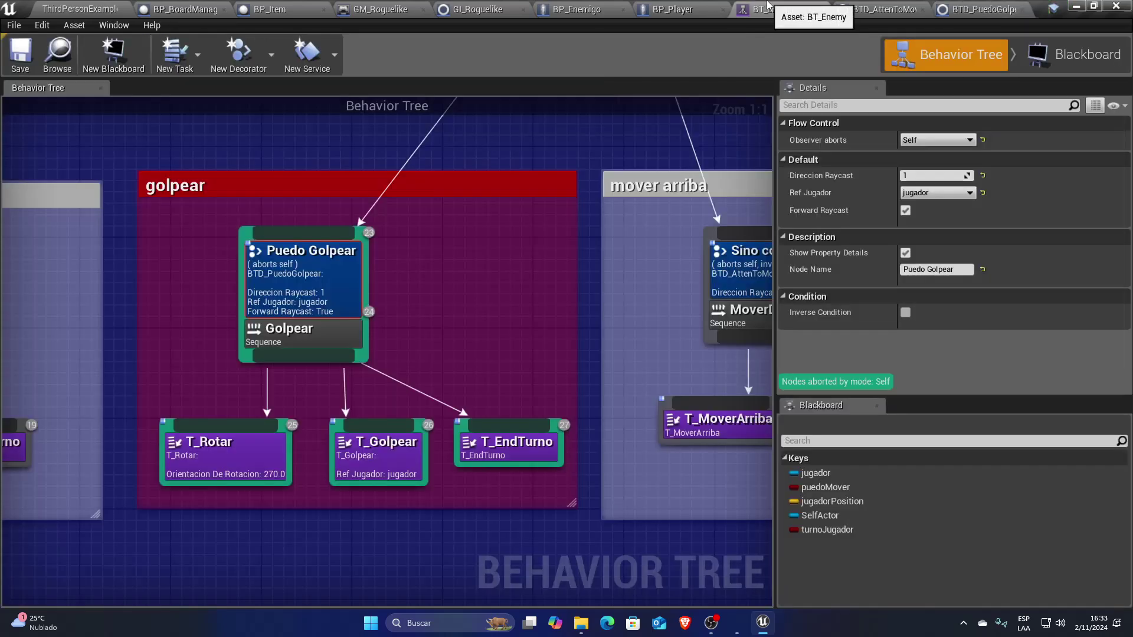
pyautogui.click(772, 8)
pyautogui.click(1043, 51)
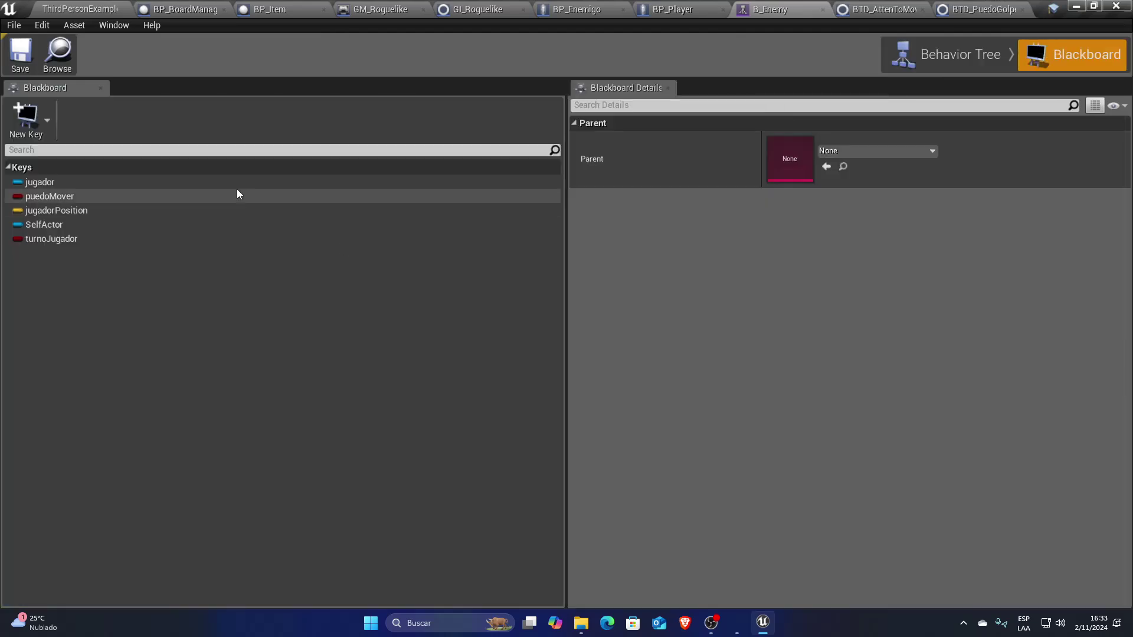
pyautogui.click(918, 48)
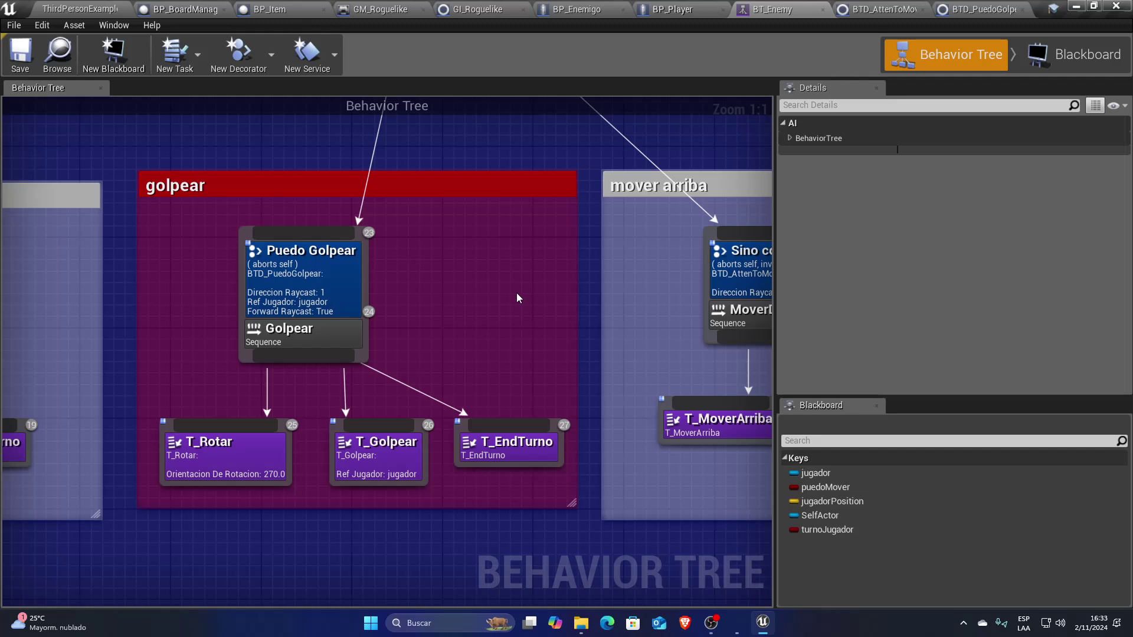
pyautogui.moveTo(454, 301); pyautogui.dragTo(645, 312, button='right')
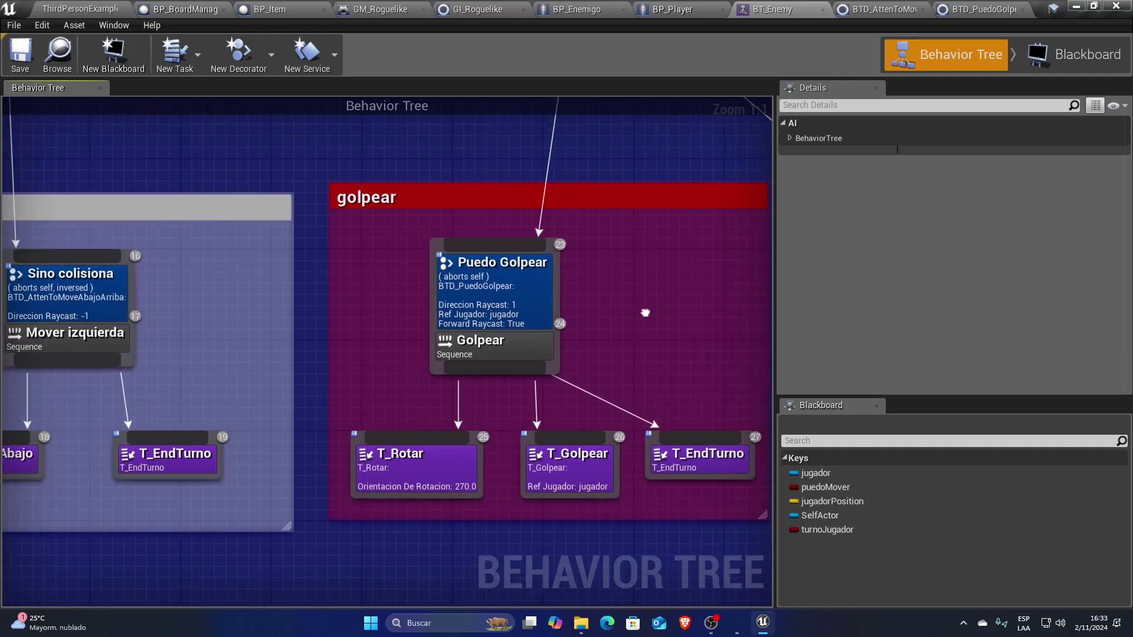
pyautogui.moveTo(416, 364); pyautogui.dragTo(289, 375, button='right')
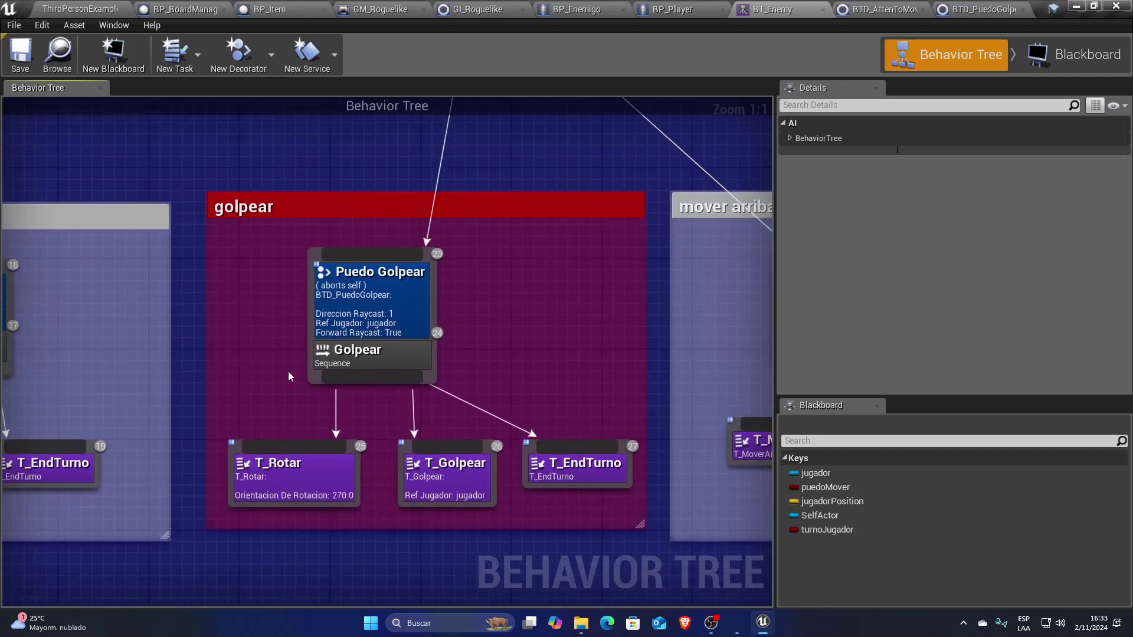
pyautogui.scroll(-3, 451, 358)
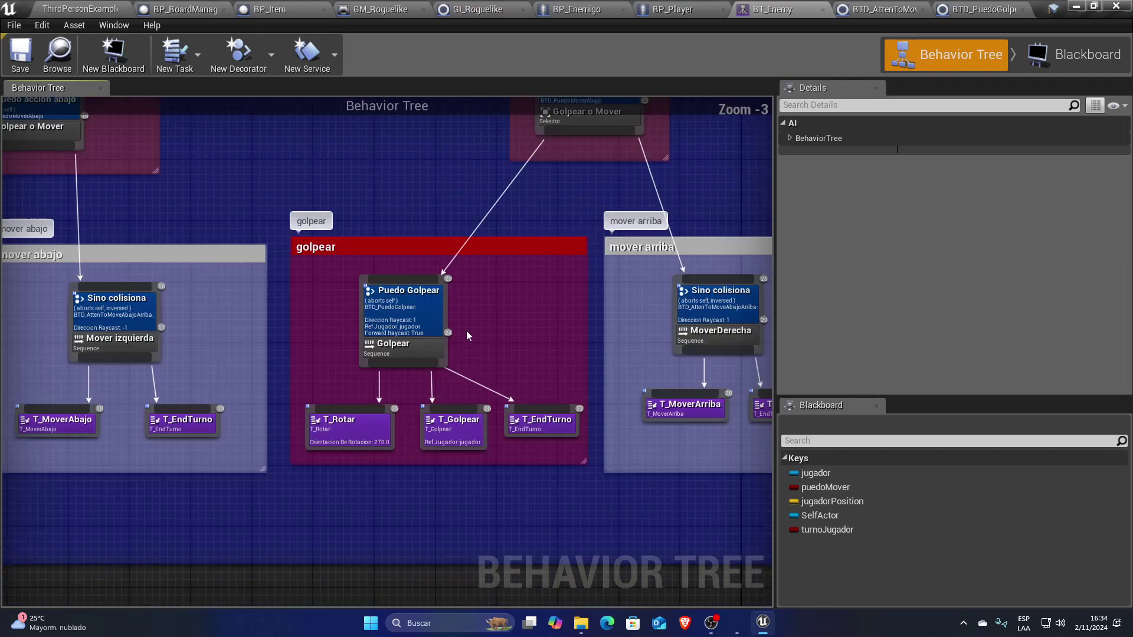
pyautogui.scroll(-2, 466, 331)
pyautogui.scroll(2, 430, 353)
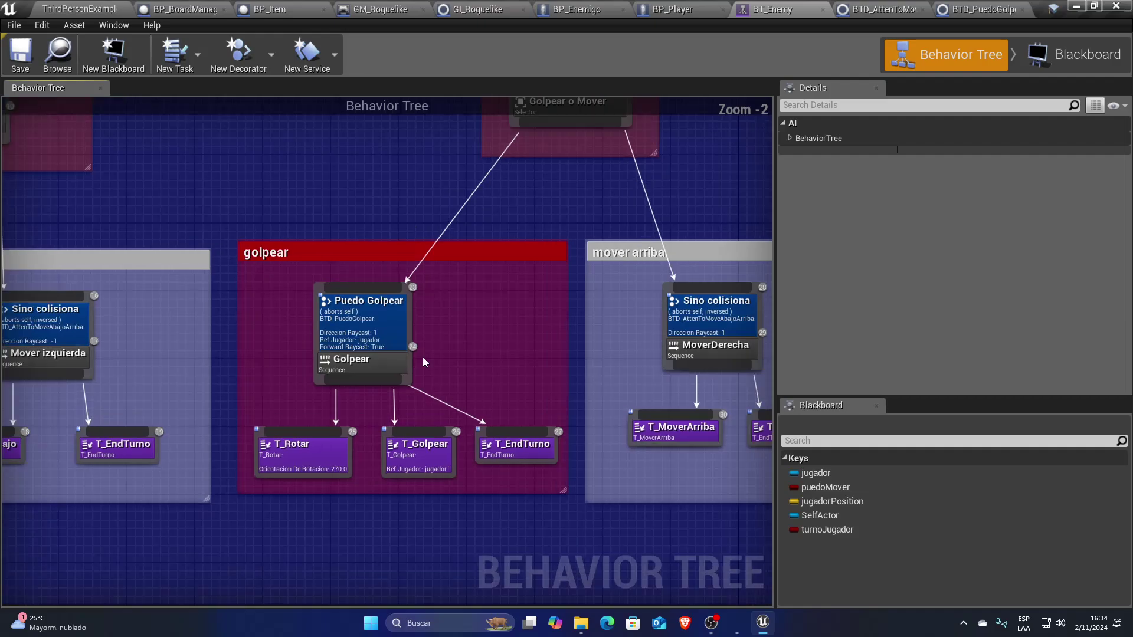
pyautogui.scroll(-3, 425, 357)
pyautogui.moveTo(424, 357)
pyautogui.mouseDown(button='right')
pyautogui.moveTo(92, 386)
pyautogui.moveTo(458, 503)
pyautogui.mouseUp(button='right')
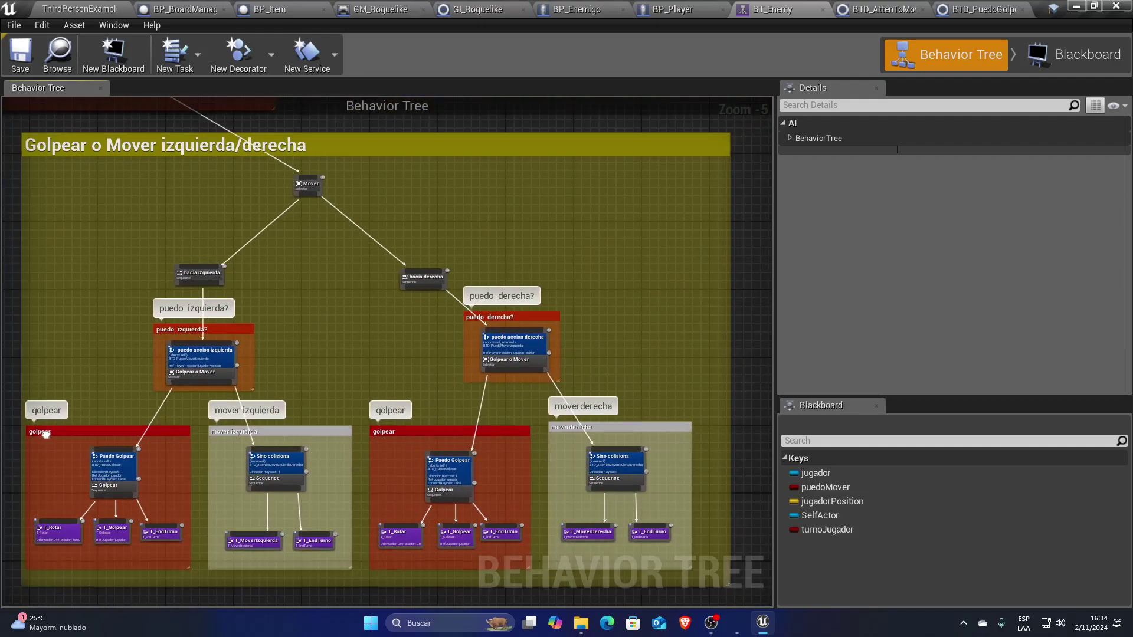
pyautogui.scroll(-6, 464, 446)
pyautogui.scroll(3, 519, 399)
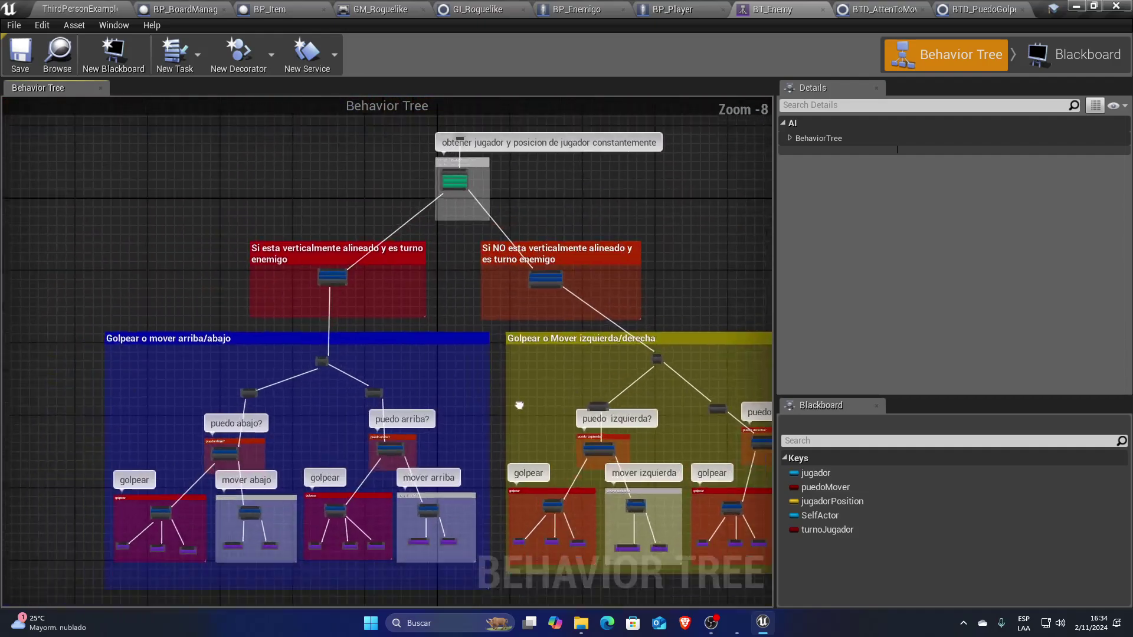
pyautogui.scroll(-2, 528, 380)
pyautogui.moveTo(529, 380)
pyautogui.mouseDown(button='right')
pyautogui.moveTo(436, 399)
pyautogui.moveTo(420, 387)
pyautogui.mouseUp(button='right')
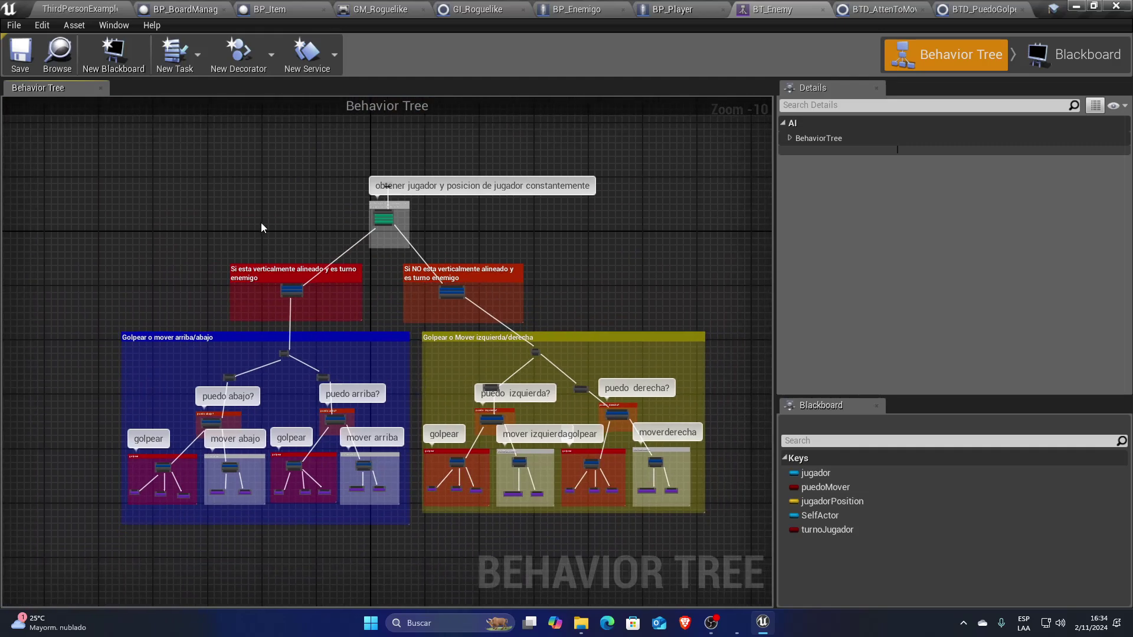
pyautogui.moveTo(261, 221); pyautogui.dragTo(256, 222, button='right')
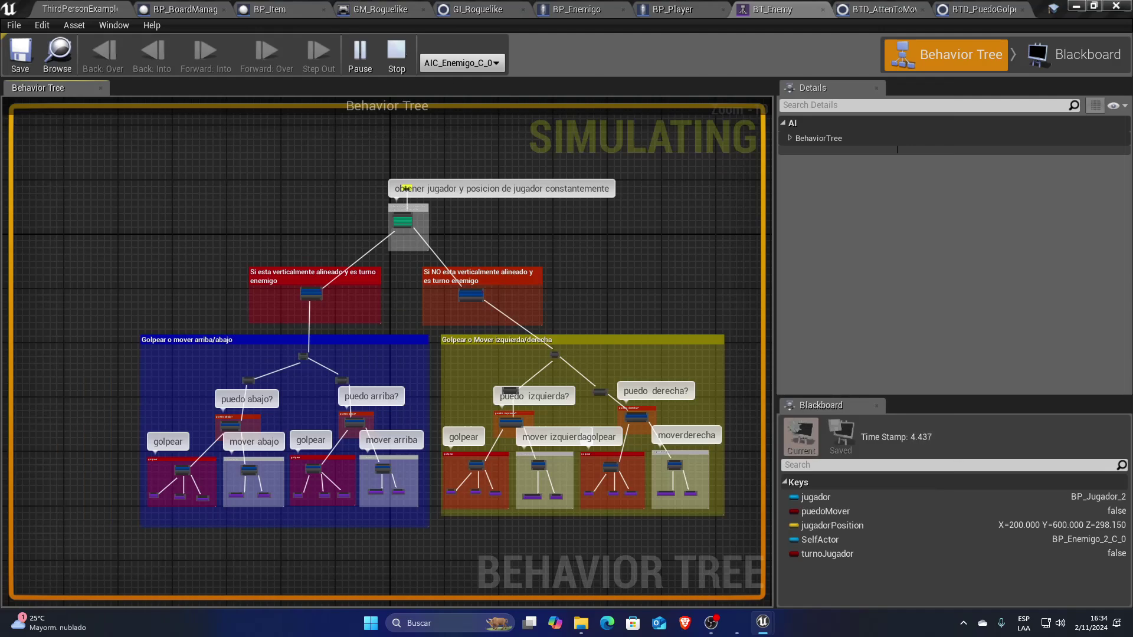
pyautogui.press('super')
pyautogui.click(587, 55)
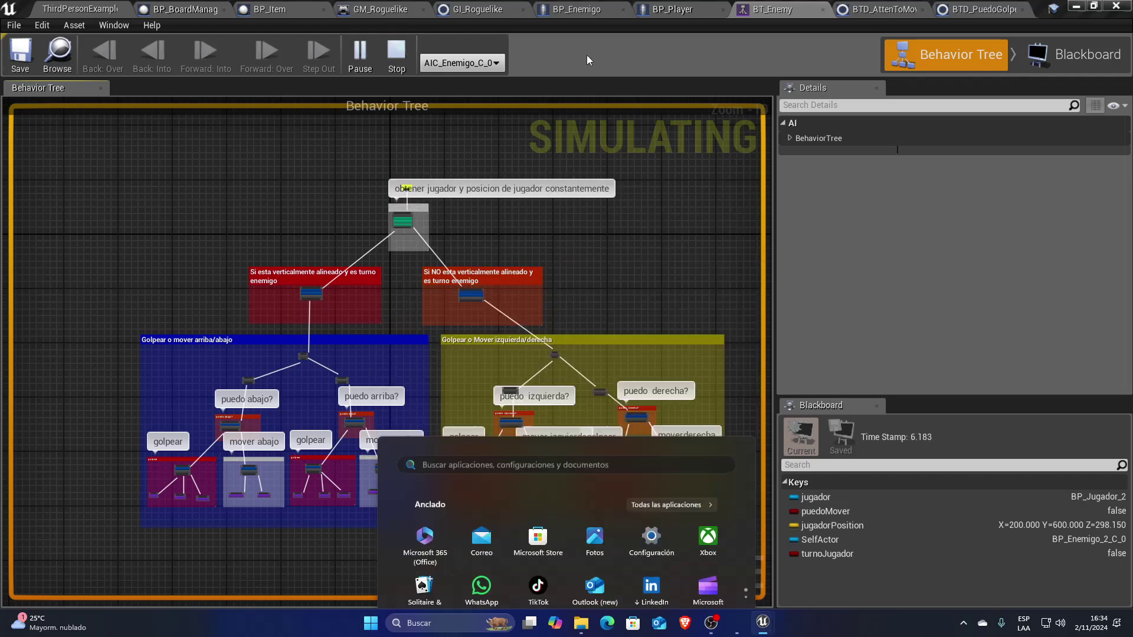
pyautogui.click(493, 61)
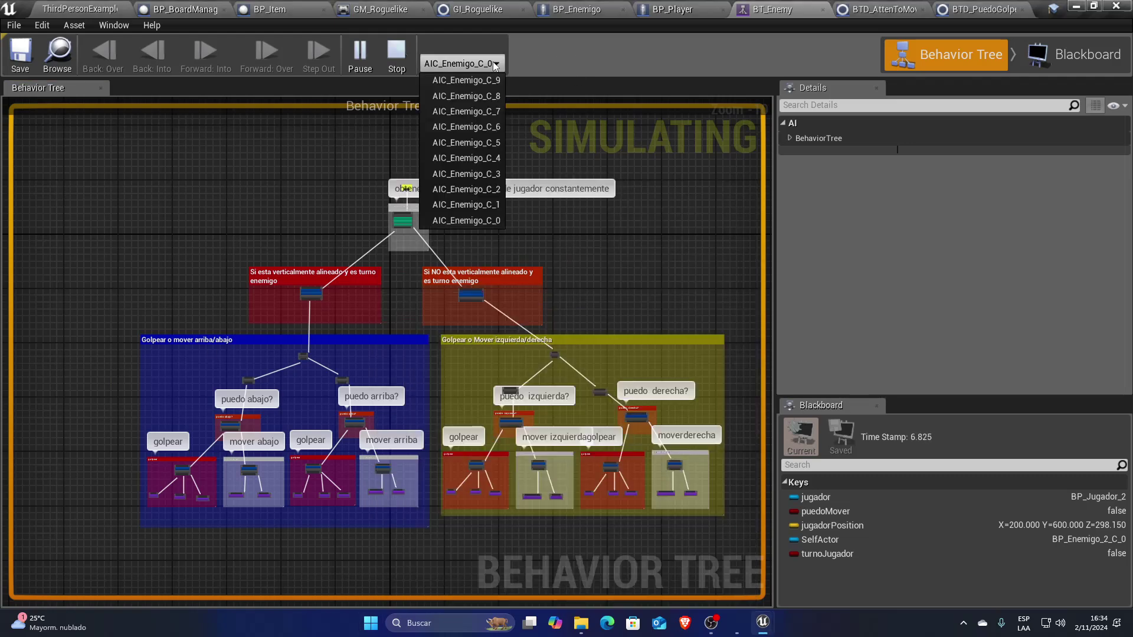
pyautogui.click(495, 205)
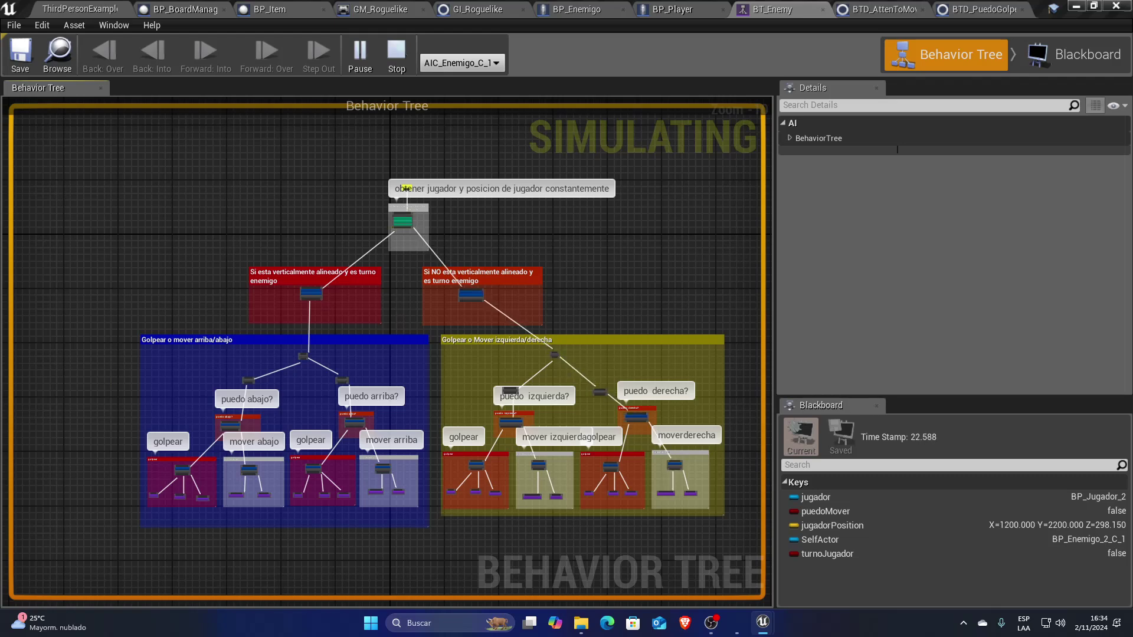
pyautogui.press('Escape')
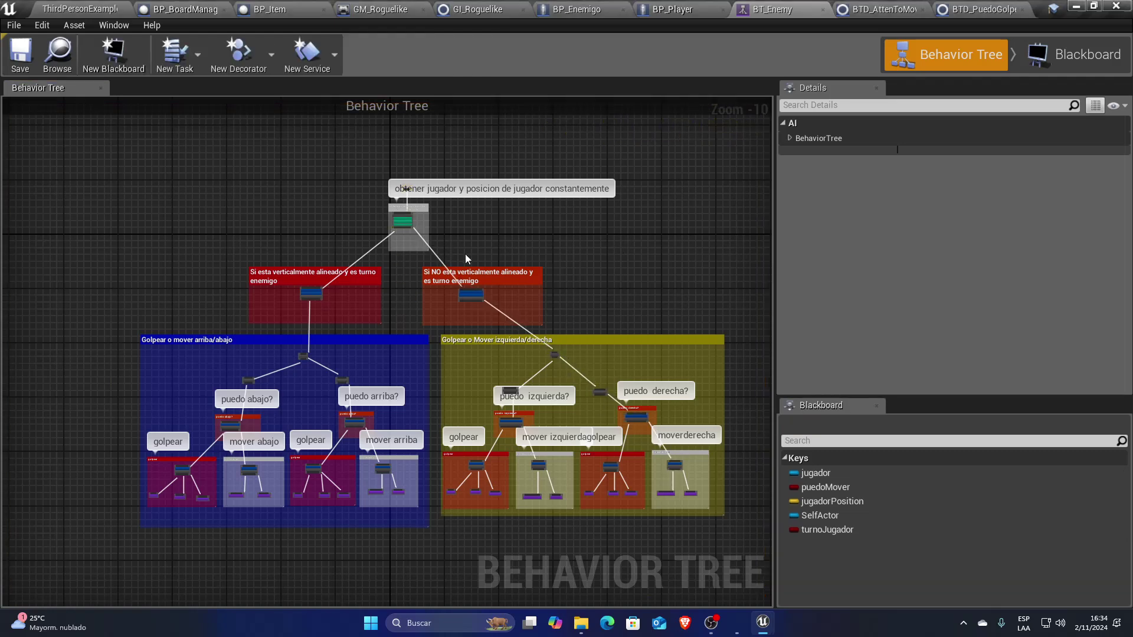
# - Zoom and pan around the BT_Enemy tree overview
pyautogui.scroll(2, 476, 388)
pyautogui.scroll(2, 454, 423)
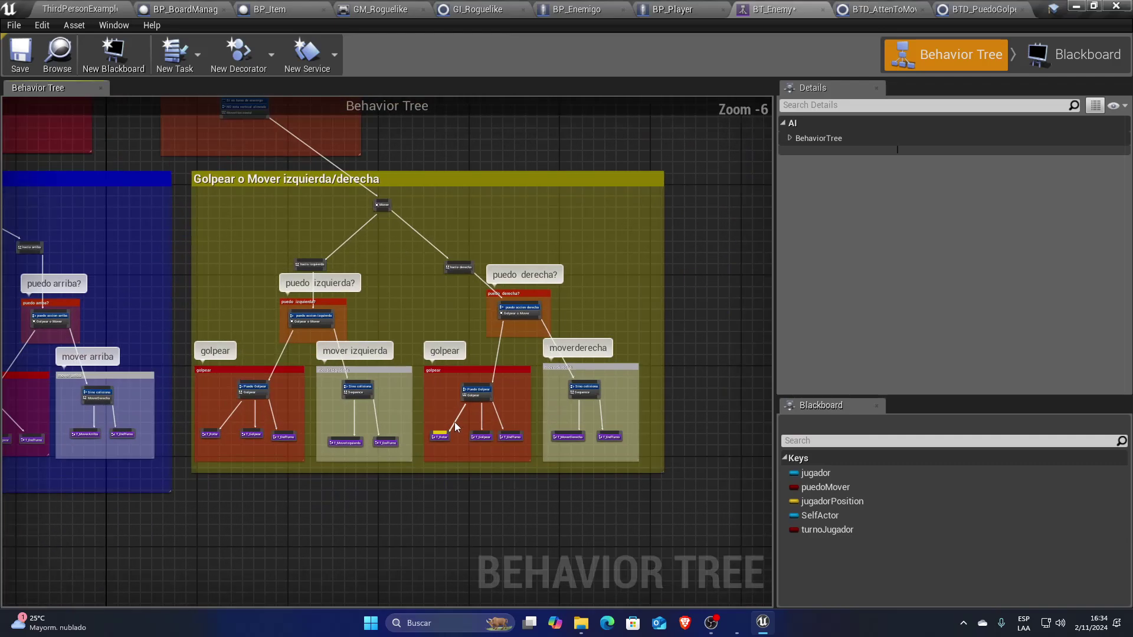
pyautogui.scroll(1, 418, 361)
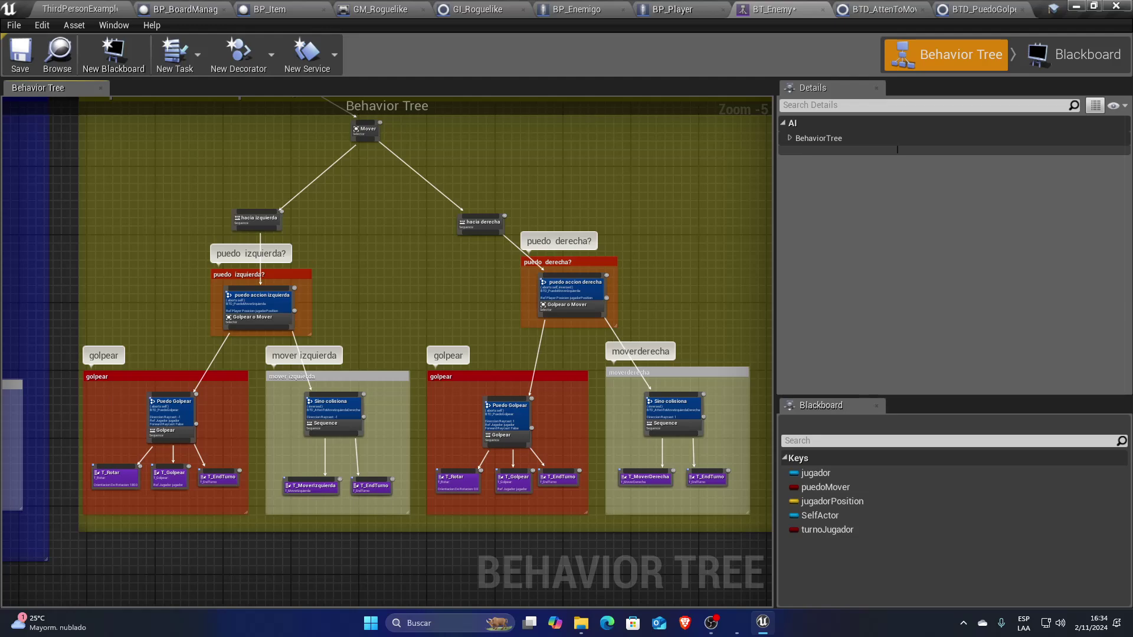
pyautogui.scroll(-3, 388, 302)
pyautogui.scroll(-1, 388, 302)
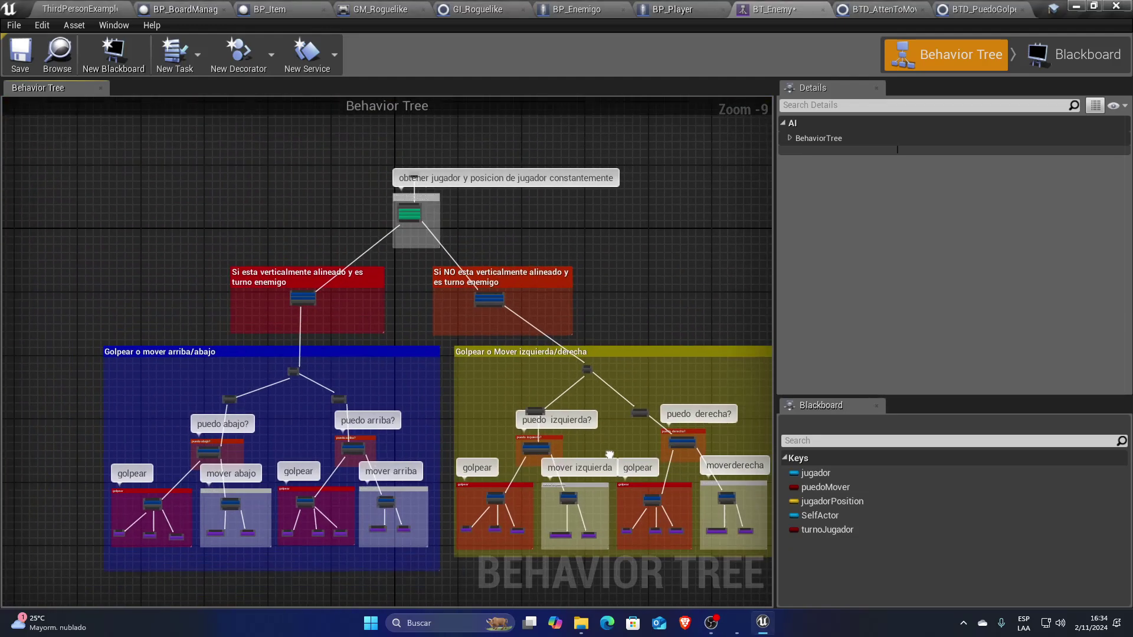
pyautogui.moveTo(551, 434); pyautogui.dragTo(501, 325, button='right')
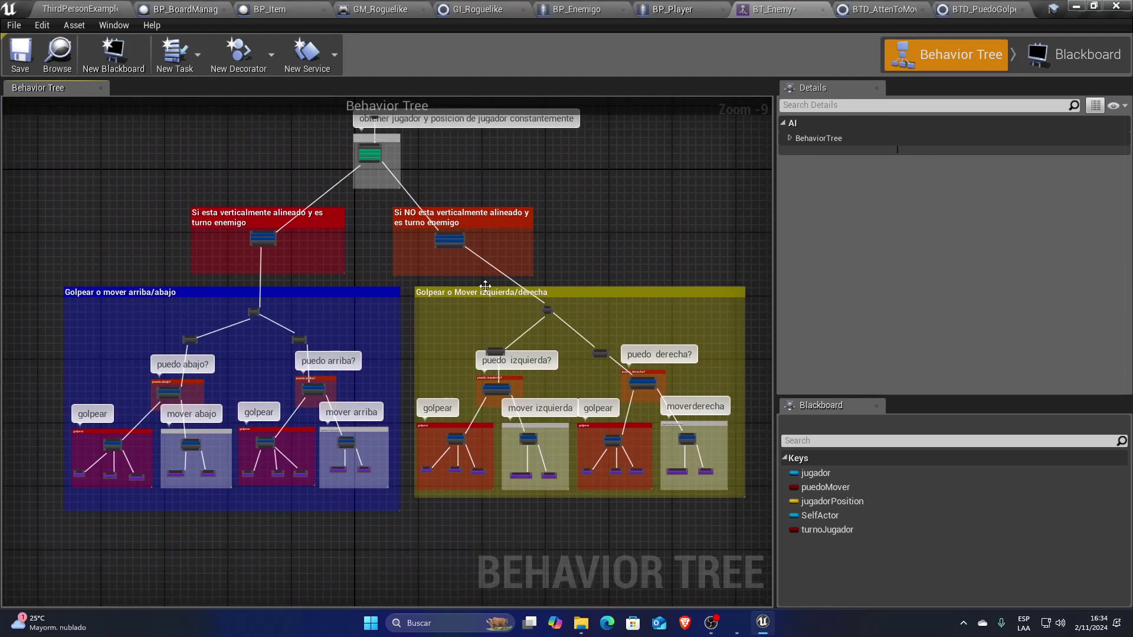
pyautogui.moveTo(577, 258); pyautogui.dragTo(579, 289, button='right')
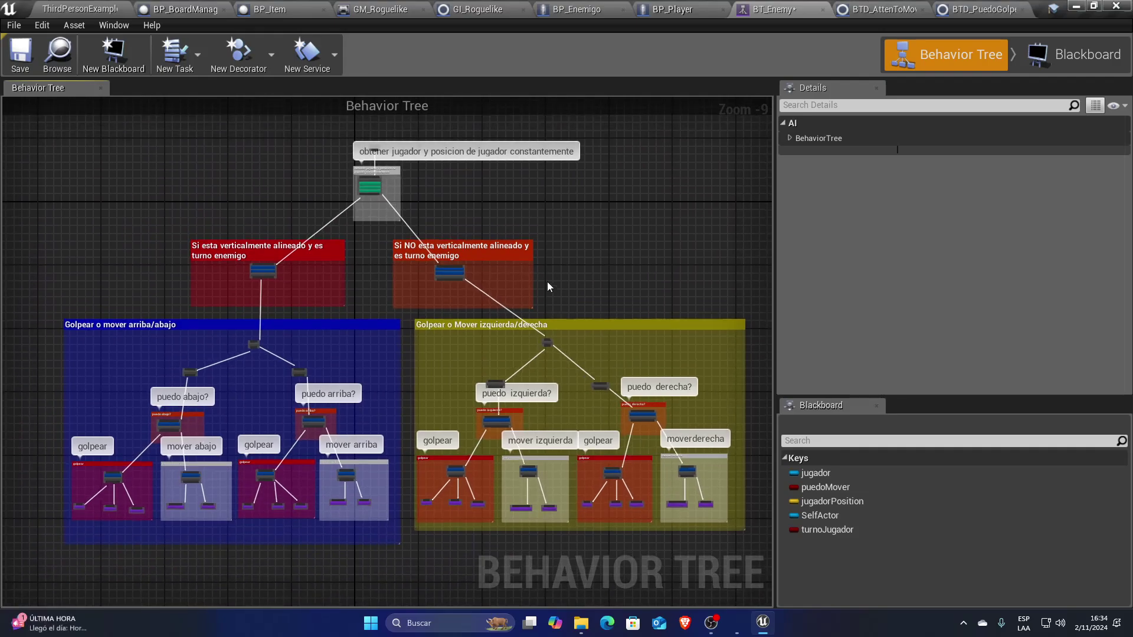
# - Centre the vertical-alignment branch, select Si es turno enemigo, and show the parent node's services
pyautogui.scroll(3, 480, 369)
pyautogui.moveTo(480, 369); pyautogui.dragTo(759, 392, button='right')
pyautogui.scroll(1, 387, 265)
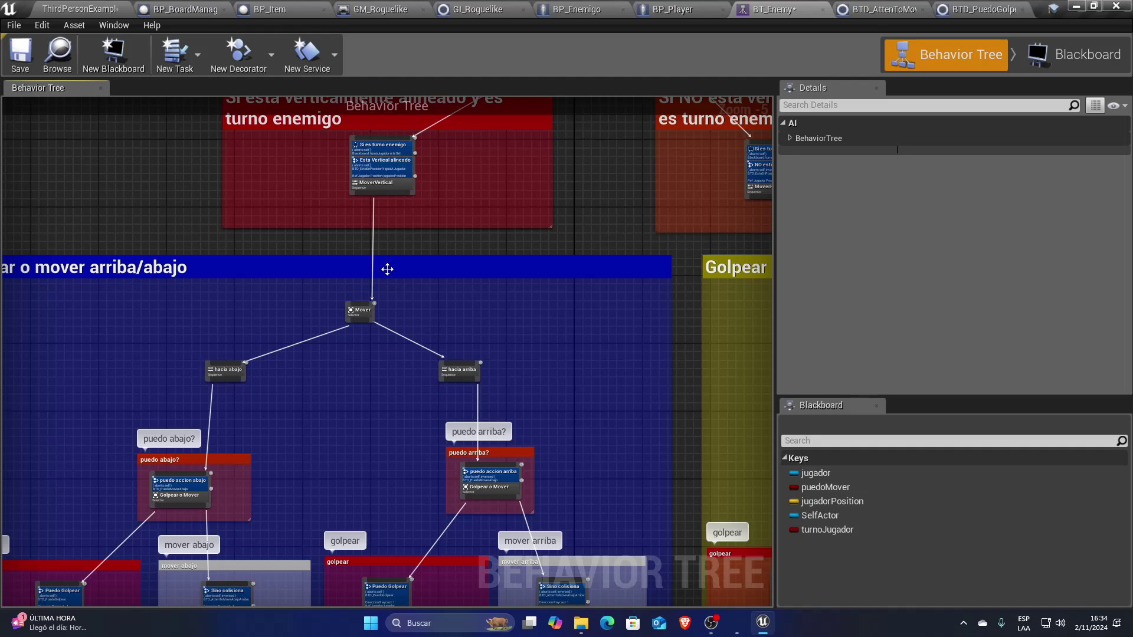
pyautogui.moveTo(387, 265); pyautogui.dragTo(367, 384, button='right')
pyautogui.scroll(5, 364, 298)
pyautogui.click(343, 227)
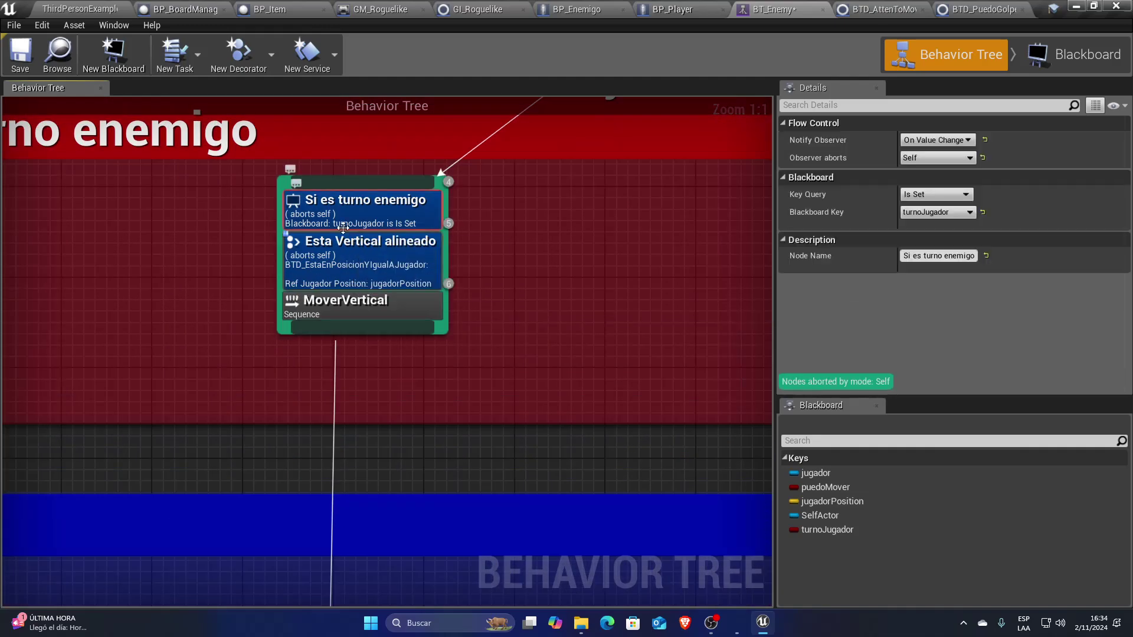
pyautogui.moveTo(628, 233)
pyautogui.mouseDown(button='right')
pyautogui.moveTo(93, 571)
pyautogui.moveTo(339, 489)
pyautogui.mouseUp(button='right')
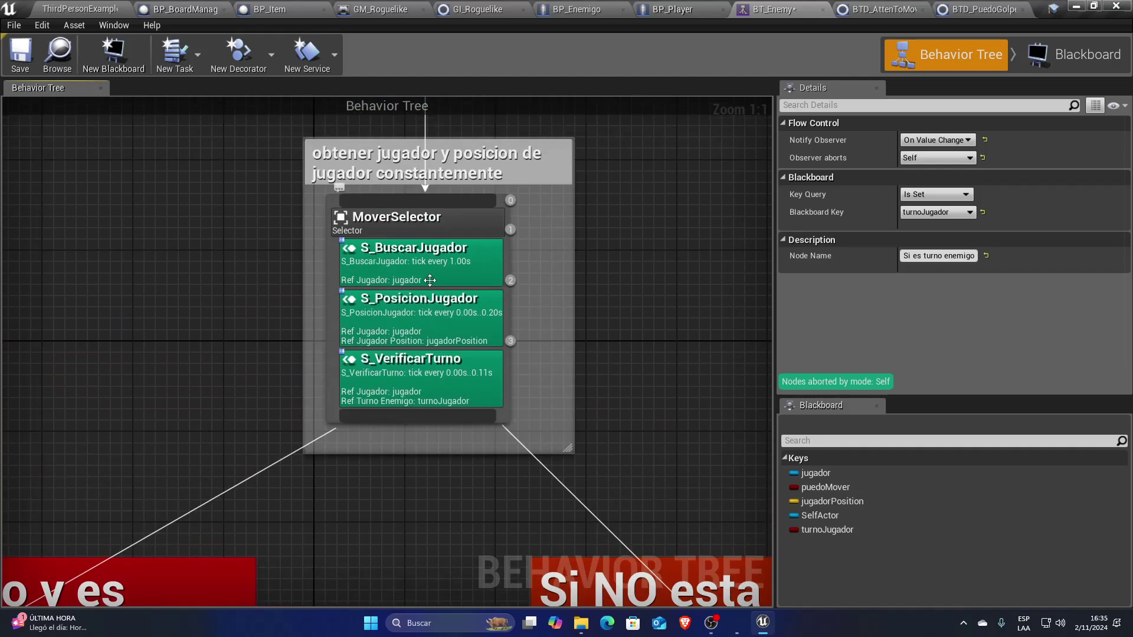
# - View the S_PosicionJugador service graph at its Event Receive Tick AI, then return to BT_Enemy
pyautogui.doubleClick(406, 313)
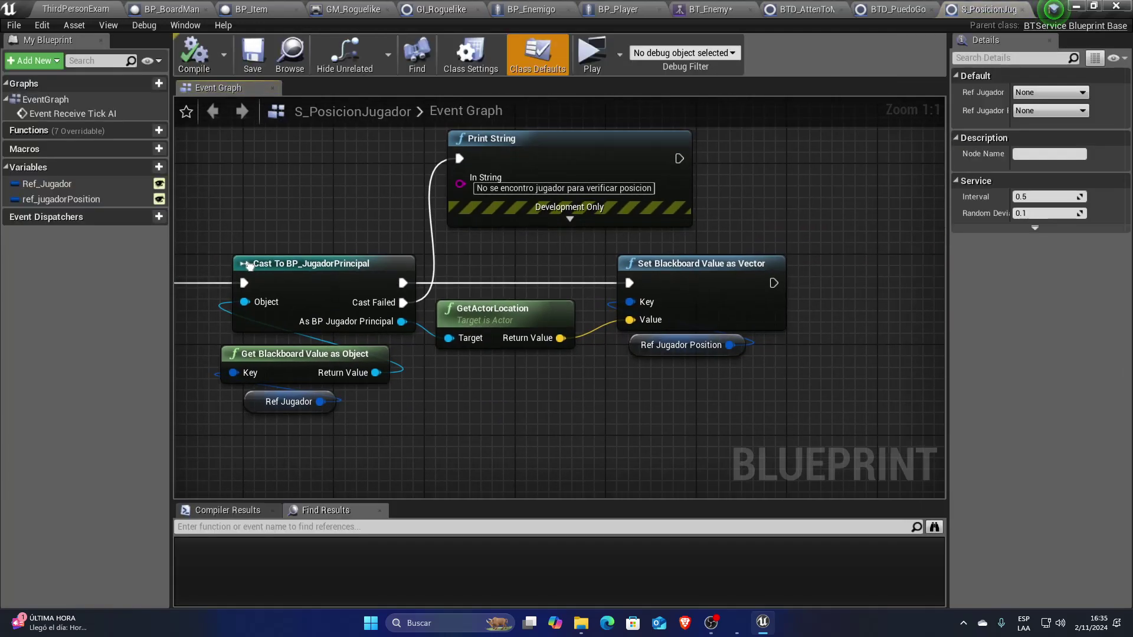
pyautogui.moveTo(248, 267); pyautogui.dragTo(452, 278, button='right')
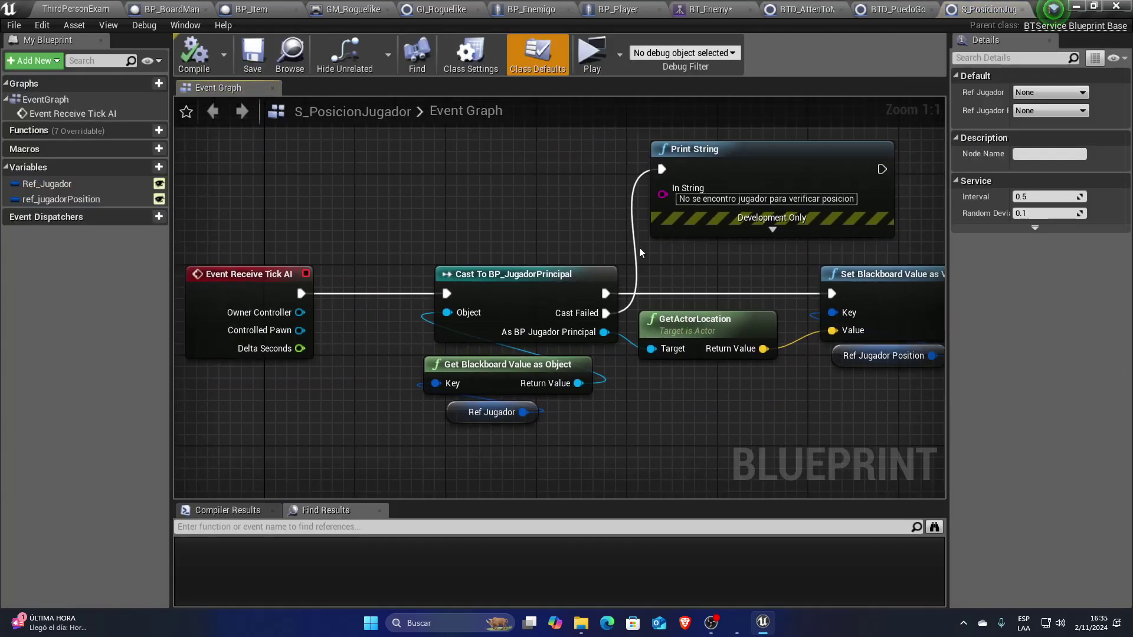
pyautogui.click(707, 9)
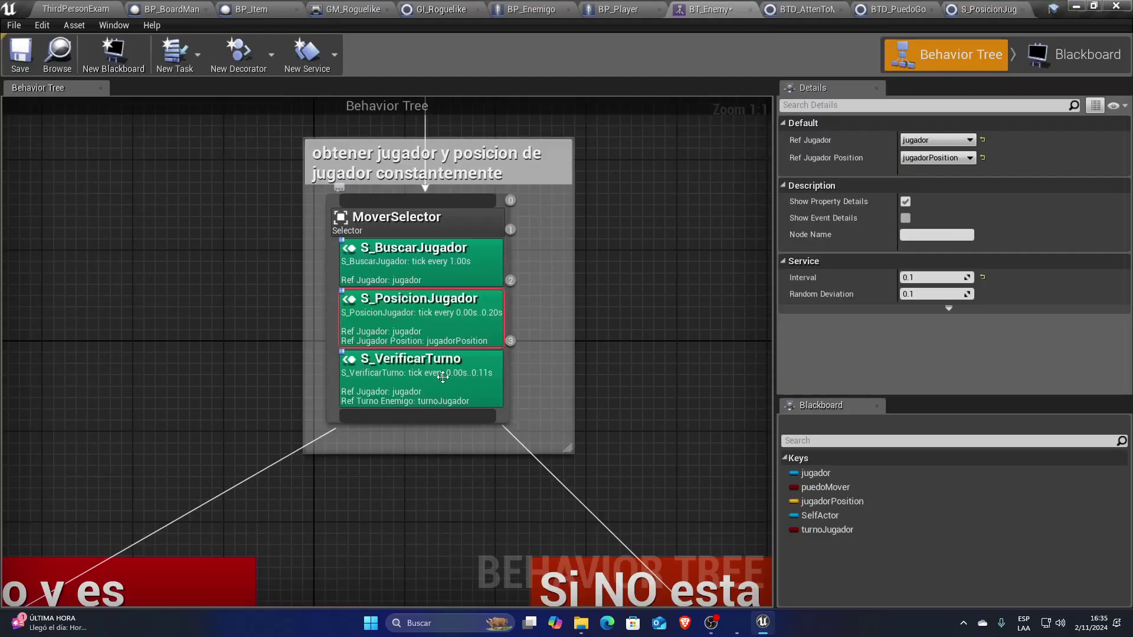
# - Inspect S_VerificarTurno and Si es turno enemigo settings across the MoverVertical branch
pyautogui.click(443, 377)
pyautogui.scroll(-2, 442, 377)
pyautogui.moveTo(412, 491); pyautogui.dragTo(346, 305, button='right')
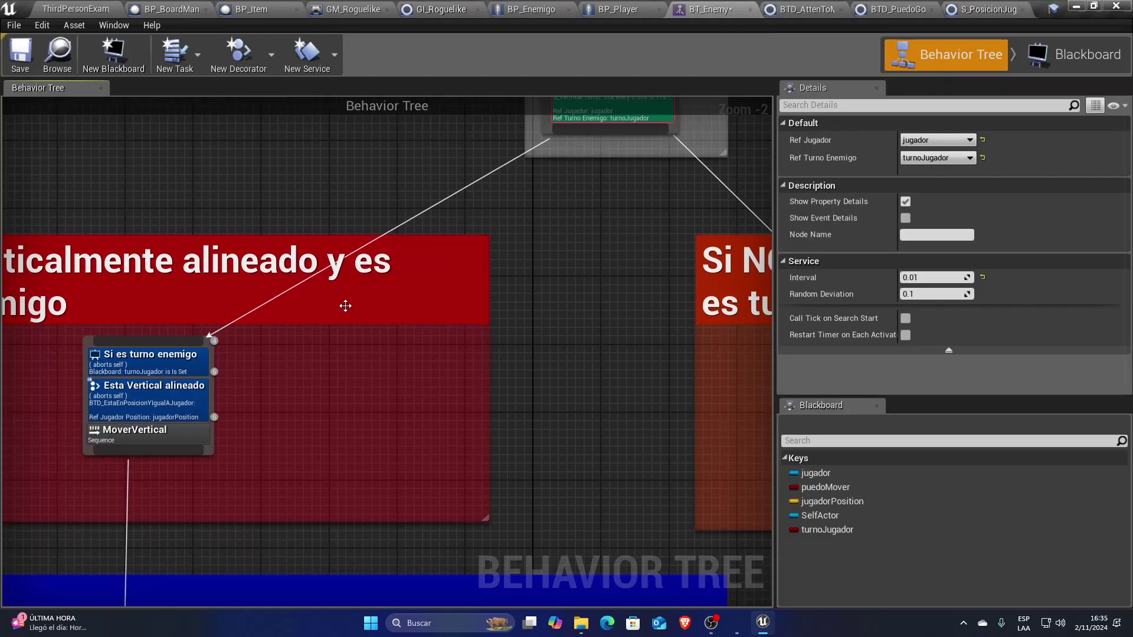
pyautogui.click(127, 361)
pyautogui.scroll(-1, 423, 415)
pyautogui.scroll(-1, 422, 415)
pyautogui.scroll(3, 377, 336)
pyautogui.moveTo(354, 310); pyautogui.dragTo(321, 345)
pyautogui.scroll(-3, 522, 354)
pyautogui.moveTo(517, 367); pyautogui.dragTo(420, 330, button='right')
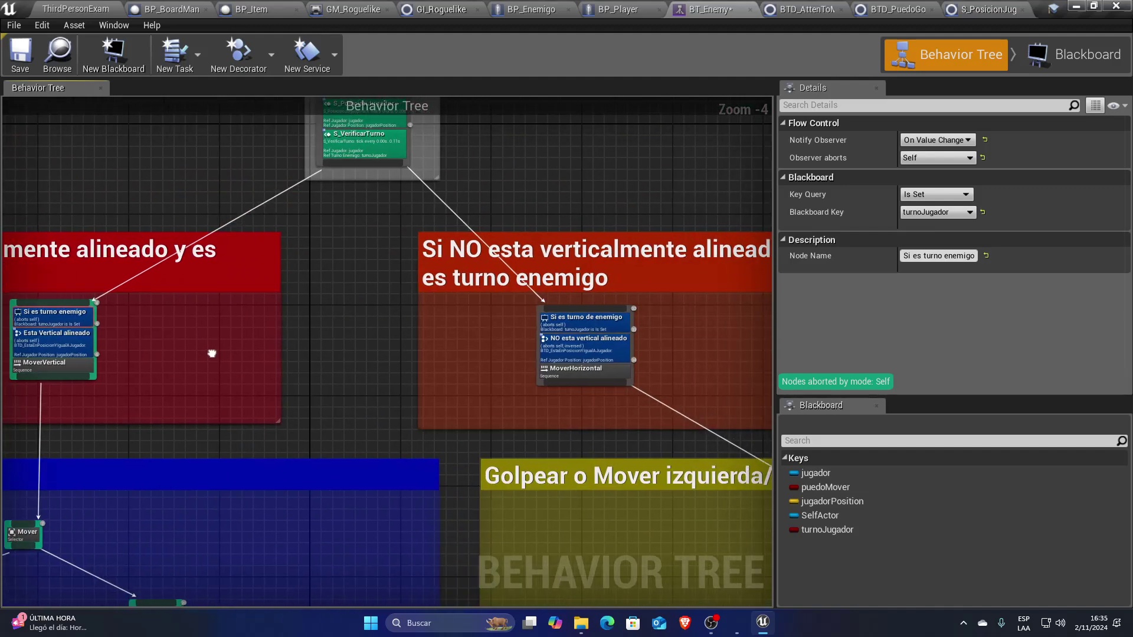
# - Inspect Esta Vertical alineado and puedo accion abajo, view the whole tree, then return to BTD_PuedoGolpear
pyautogui.moveTo(292, 311); pyautogui.dragTo(278, 354)
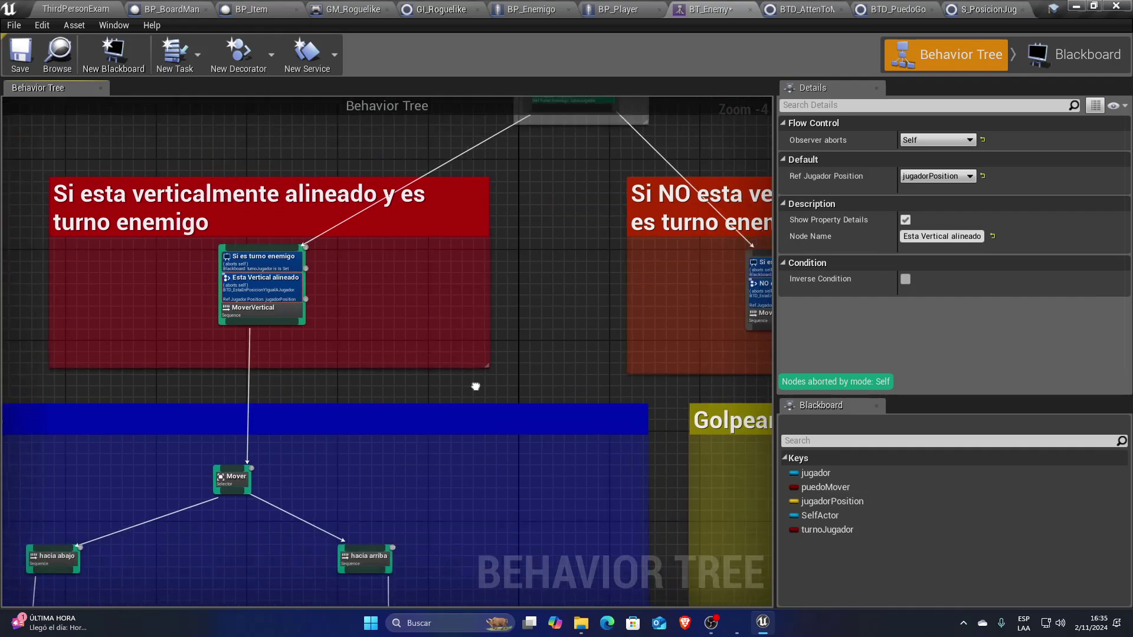
pyautogui.moveTo(476, 314); pyautogui.dragTo(362, 314, button='right')
pyautogui.scroll(5, 362, 315)
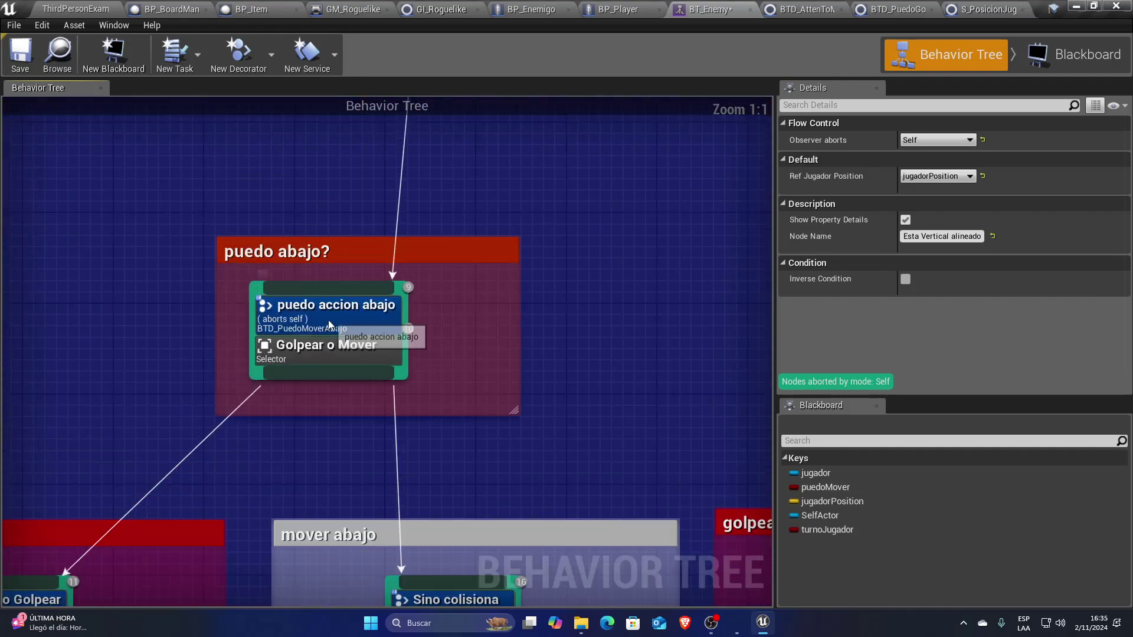
pyautogui.click(348, 313)
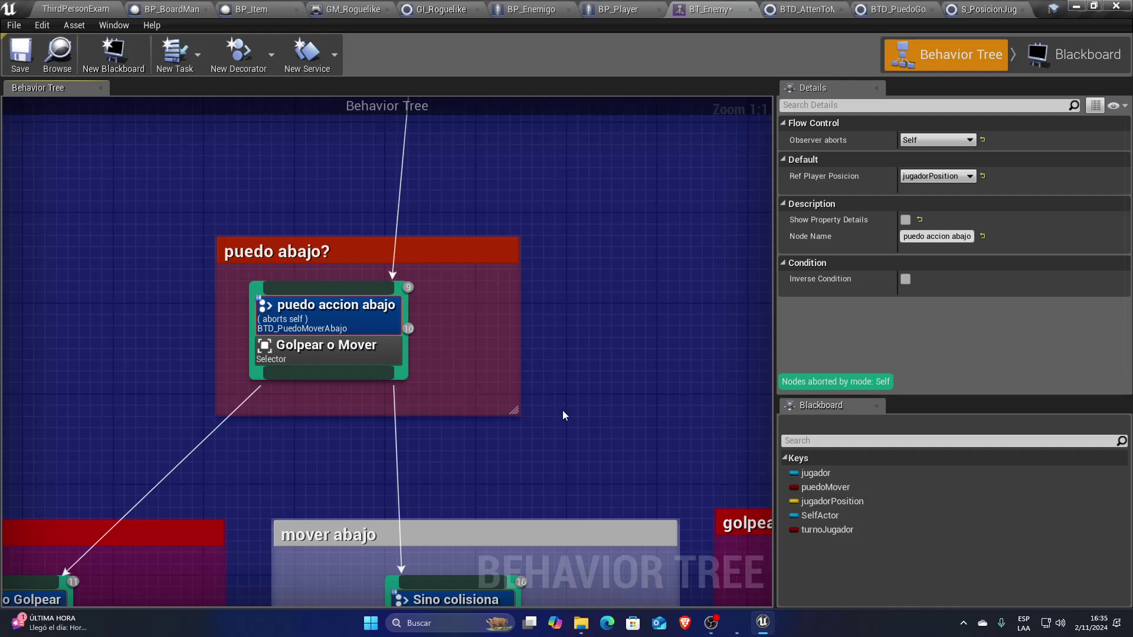
pyautogui.scroll(-4, 561, 409)
pyautogui.moveTo(561, 409); pyautogui.dragTo(218, 336, button='right')
pyautogui.scroll(-3, 287, 417)
pyautogui.moveTo(287, 417)
pyautogui.mouseDown(button='right')
pyautogui.moveTo(349, 355)
pyautogui.moveTo(356, 426)
pyautogui.moveTo(352, 399)
pyautogui.mouseUp(button='right')
pyautogui.scroll(1, 349, 356)
pyautogui.scroll(-4, 346, 391)
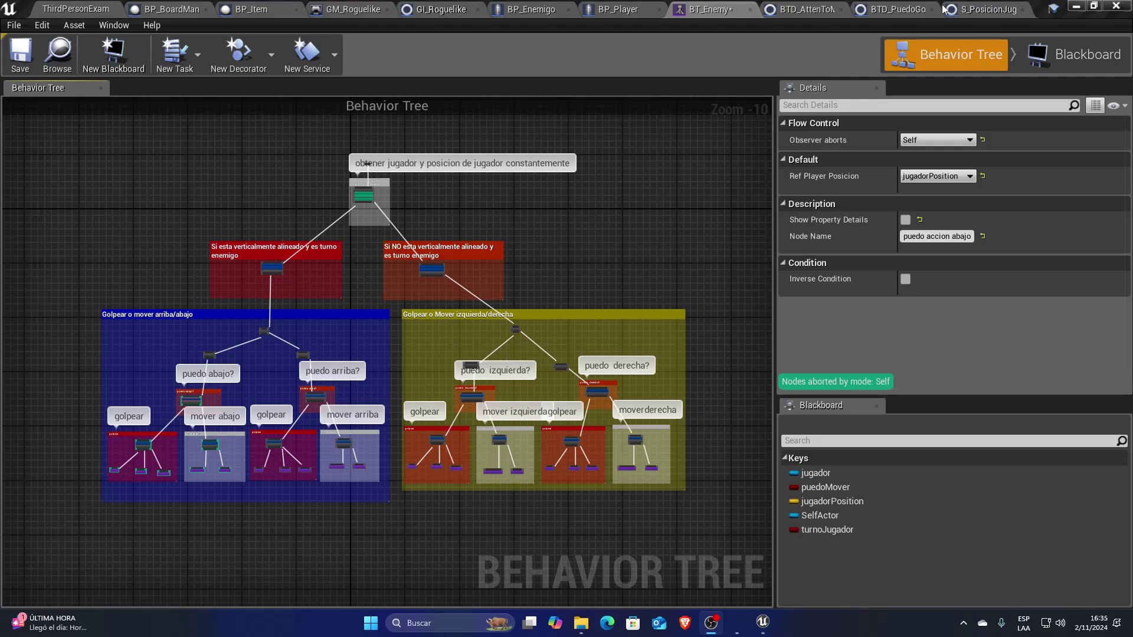
pyautogui.click(981, 9)
pyautogui.click(1017, 9)
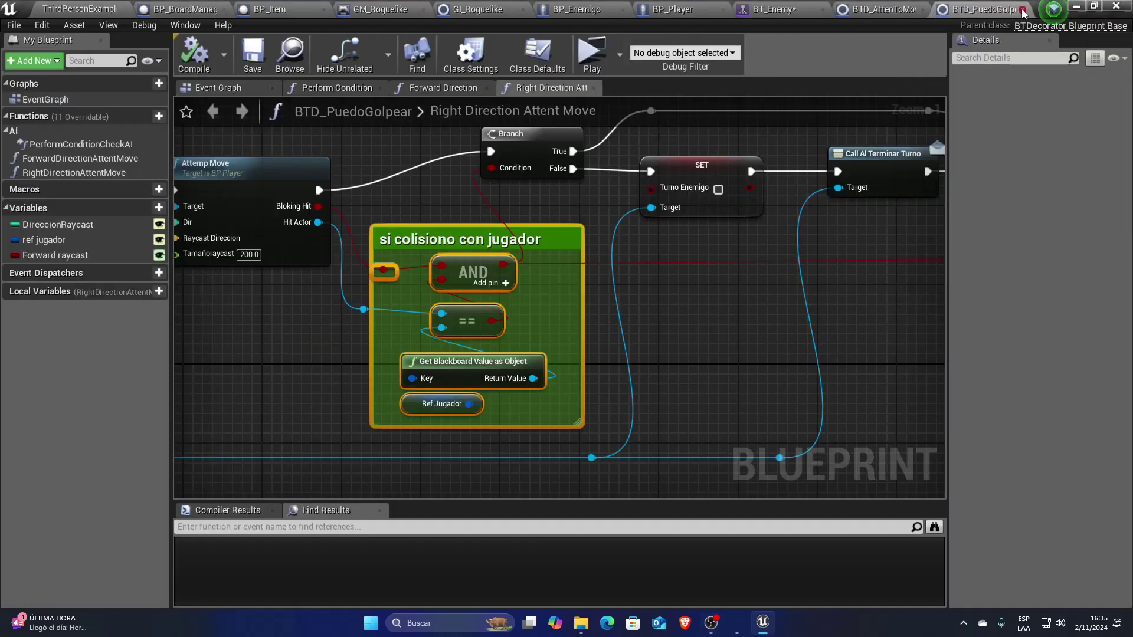
# - Close both decorator blueprints and BT_Enemy, then edit BP_TurnosEnemyBoard from the World Outliner
pyautogui.click(1023, 10)
pyautogui.middleClick(972, 16)
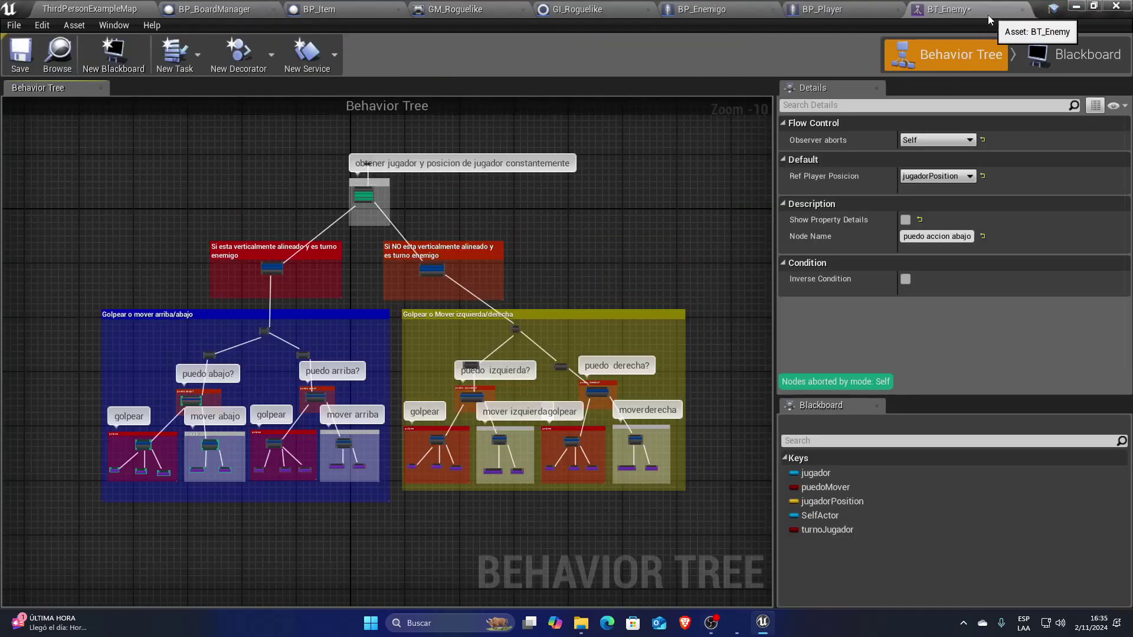
pyautogui.click(1022, 9)
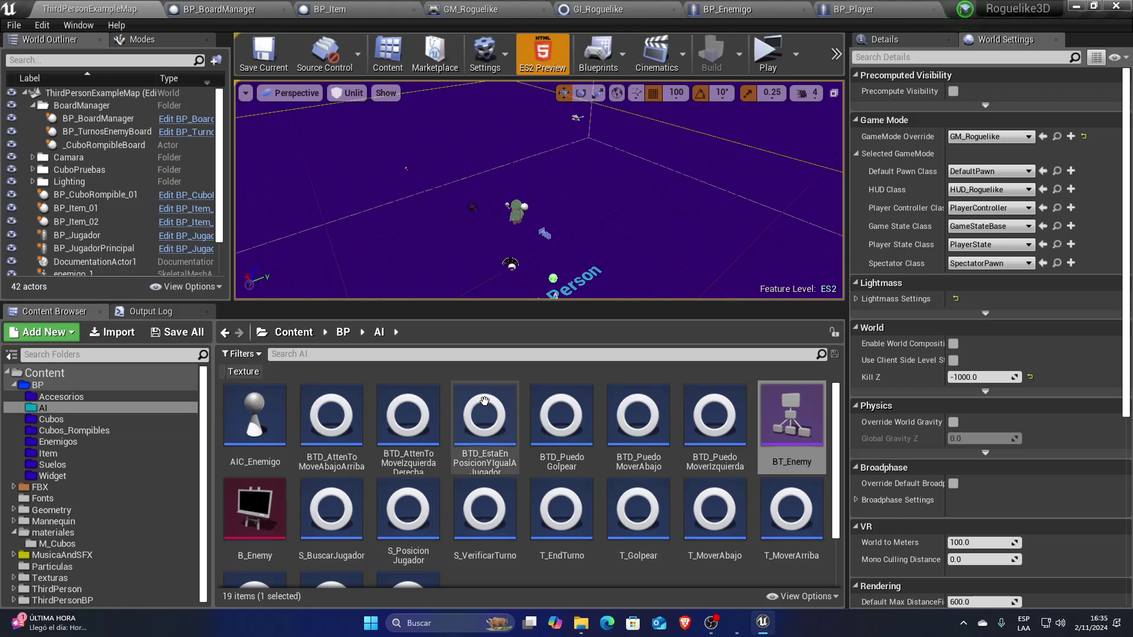
pyautogui.click(122, 132)
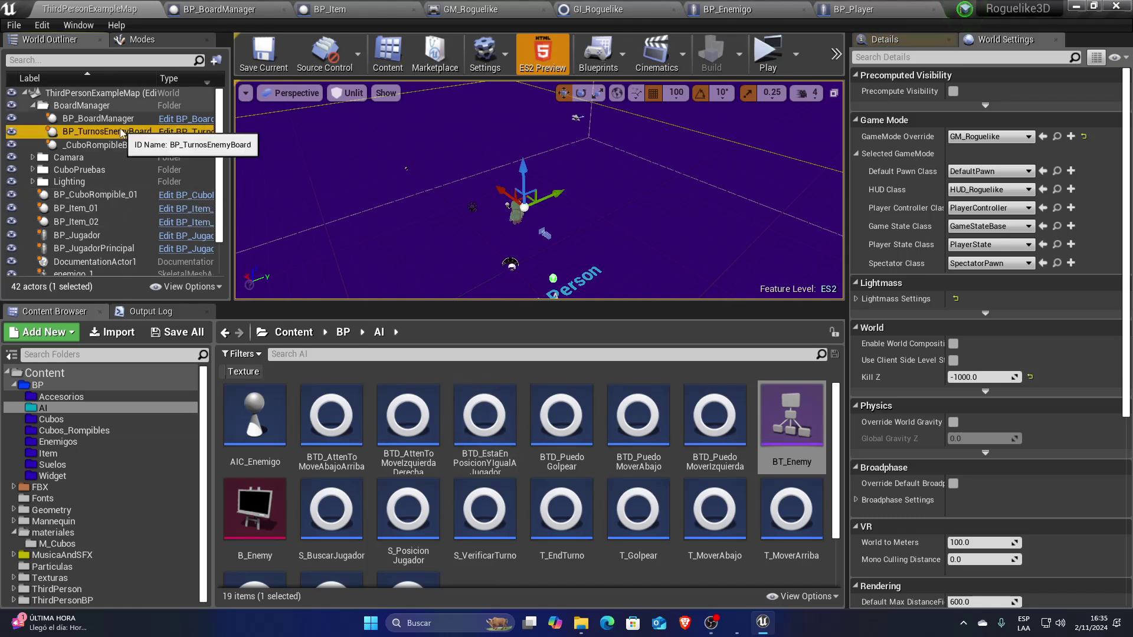
pyautogui.click(185, 132)
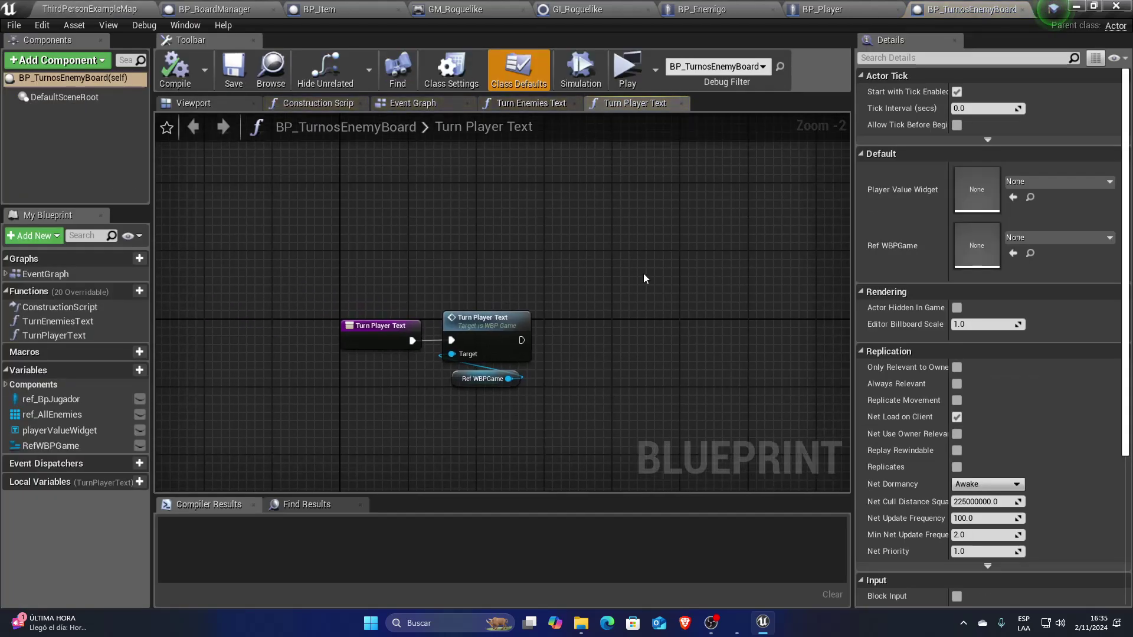
# - Open BP_TurnosEnemyBoard's Event Graph and review the BeginPlay-to-Delay turn-loop chain
pyautogui.click(412, 103)
pyautogui.scroll(-5, 602, 289)
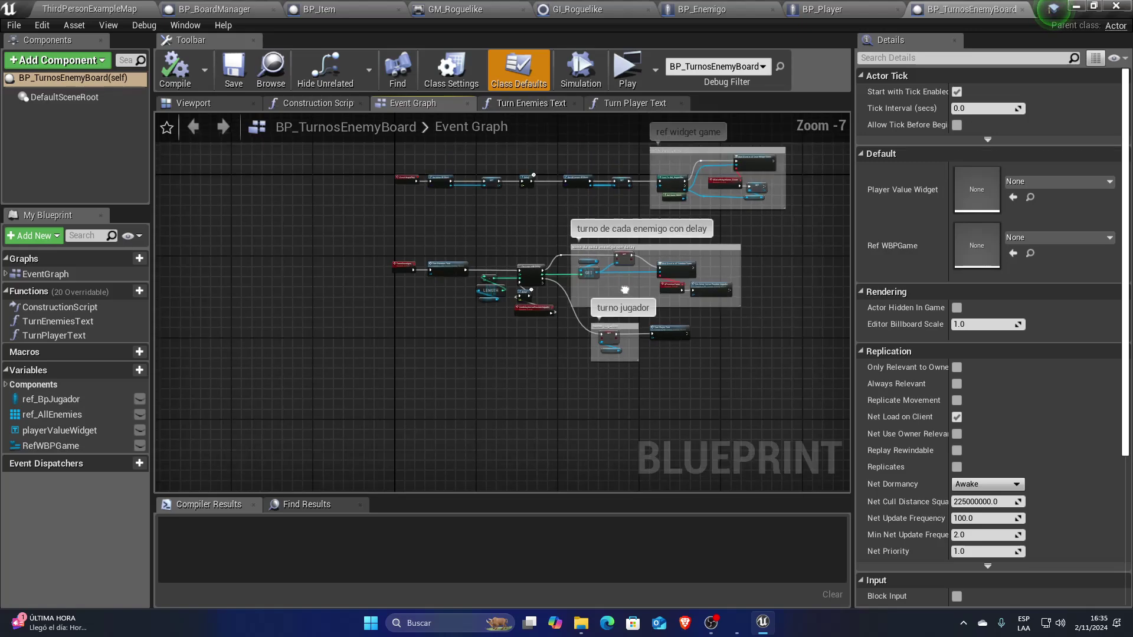
pyautogui.scroll(2, 562, 333)
pyautogui.scroll(1, 549, 319)
pyautogui.scroll(-1, 531, 301)
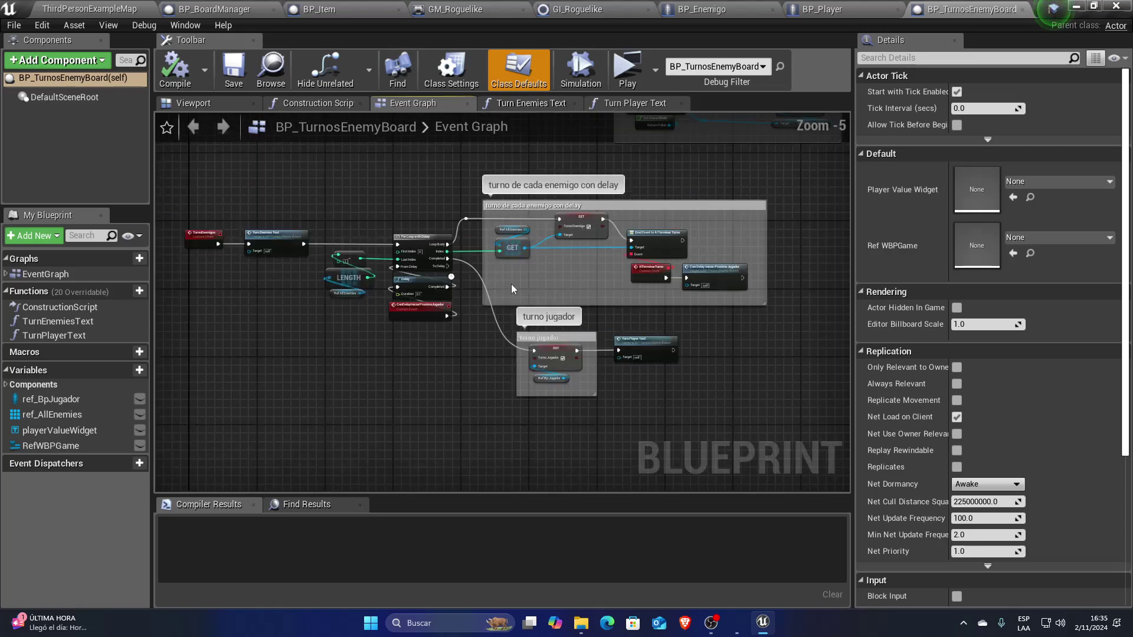
pyautogui.scroll(-1, 523, 288)
pyautogui.moveTo(524, 288); pyautogui.dragTo(493, 276, button='right')
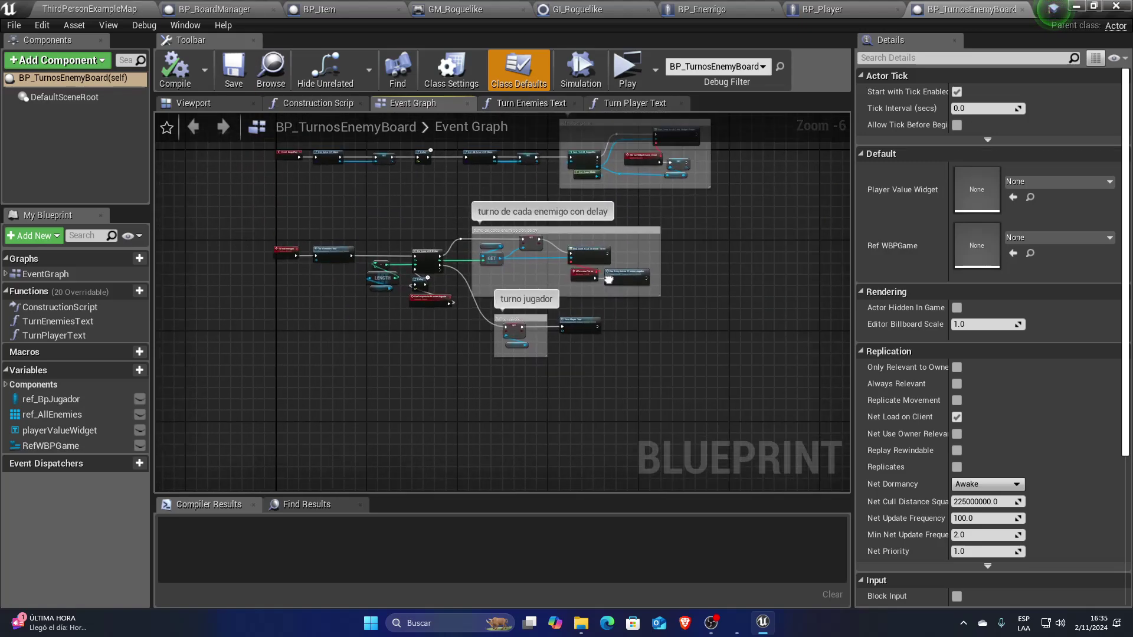
pyautogui.scroll(3, 354, 154)
pyautogui.moveTo(330, 365); pyautogui.dragTo(330, 321, button='right')
pyautogui.scroll(2, 328, 321)
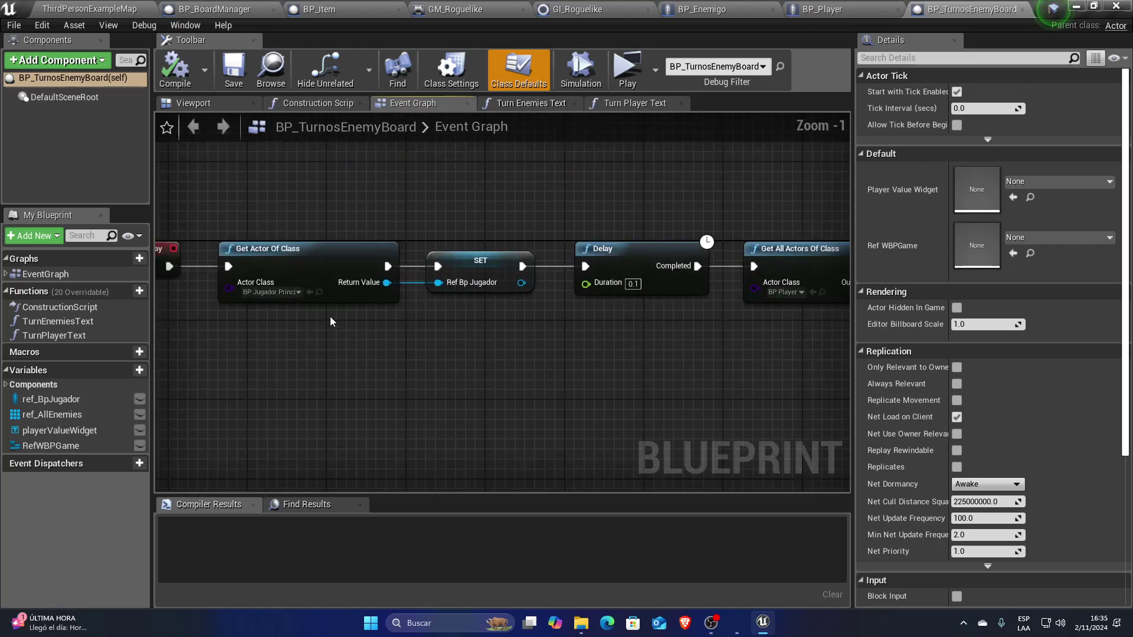
pyautogui.scroll(1, 329, 321)
# - Pan through the Get All Actors, SET, ref widget game, TurnoEnemigos and For Loop with Delay nodes
pyautogui.moveTo(558, 361); pyautogui.dragTo(313, 354, button='right')
pyautogui.moveTo(485, 368); pyautogui.dragTo(285, 368, button='right')
pyautogui.moveTo(527, 393); pyautogui.dragTo(403, 401, button='right')
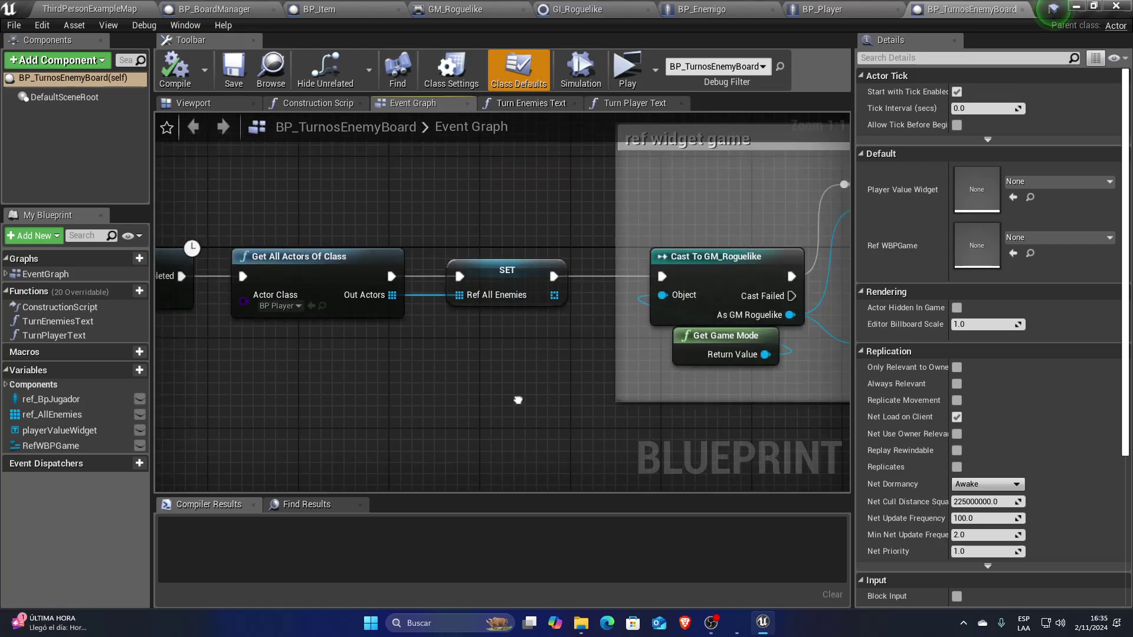
pyautogui.moveTo(590, 378)
pyautogui.mouseDown(button='right')
pyautogui.moveTo(254, 449)
pyautogui.moveTo(356, 449)
pyautogui.moveTo(808, 161)
pyautogui.mouseUp(button='right')
pyautogui.scroll(-1, 356, 450)
pyautogui.scroll(-1, 356, 450)
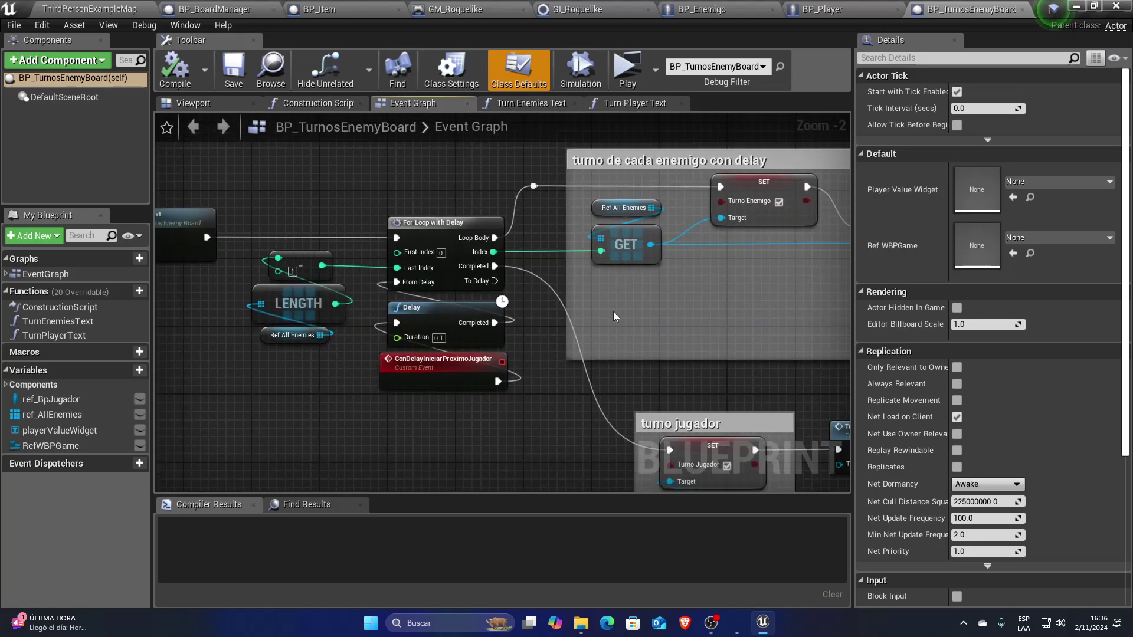
pyautogui.moveTo(637, 358)
pyautogui.mouseDown(button='right')
pyautogui.moveTo(777, 395)
pyautogui.moveTo(632, 362)
pyautogui.mouseUp(button='right')
pyautogui.scroll(-2, 778, 395)
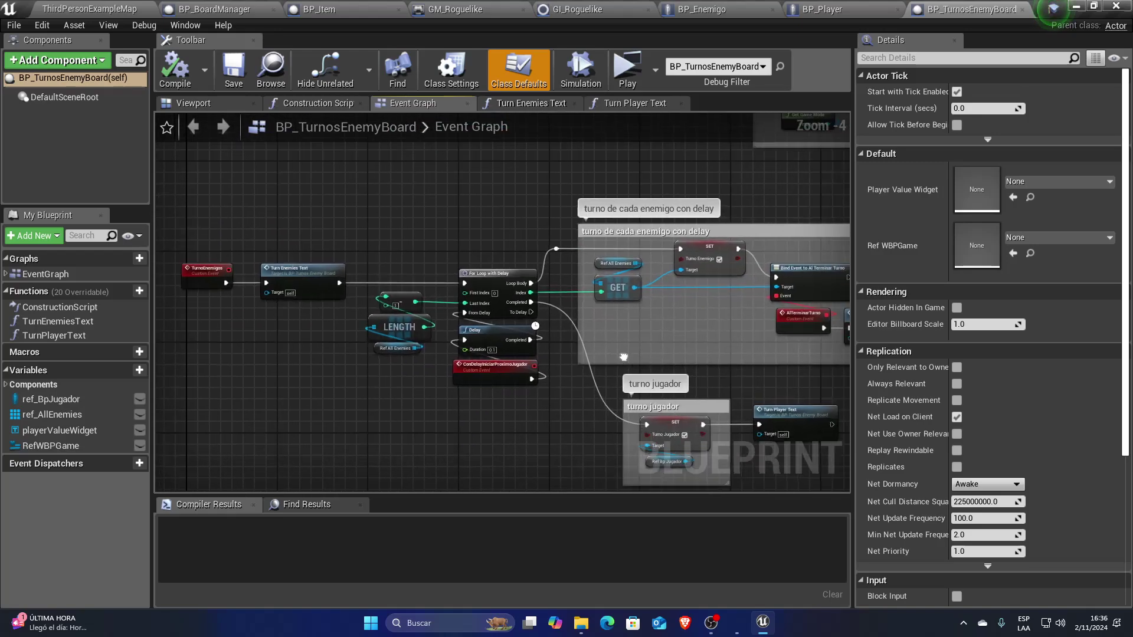
pyautogui.scroll(2, 253, 296)
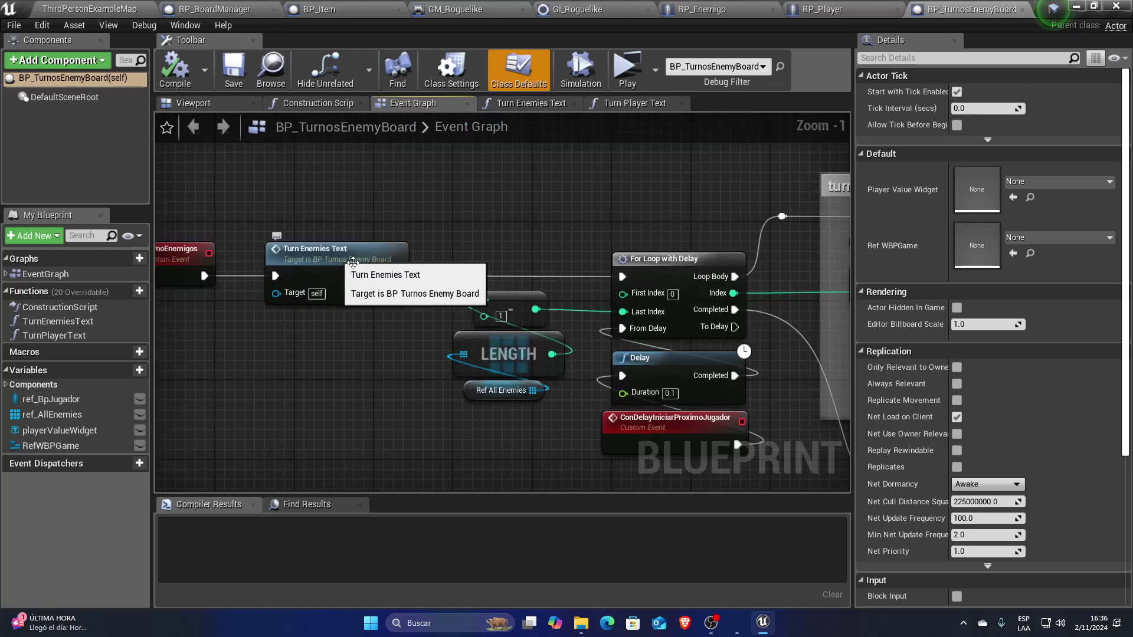
pyautogui.scroll(1, 271, 260)
pyautogui.moveTo(843, 348)
pyautogui.mouseDown(button='right')
pyautogui.moveTo(649, 328)
pyautogui.moveTo(612, 300)
pyautogui.mouseUp(button='right')
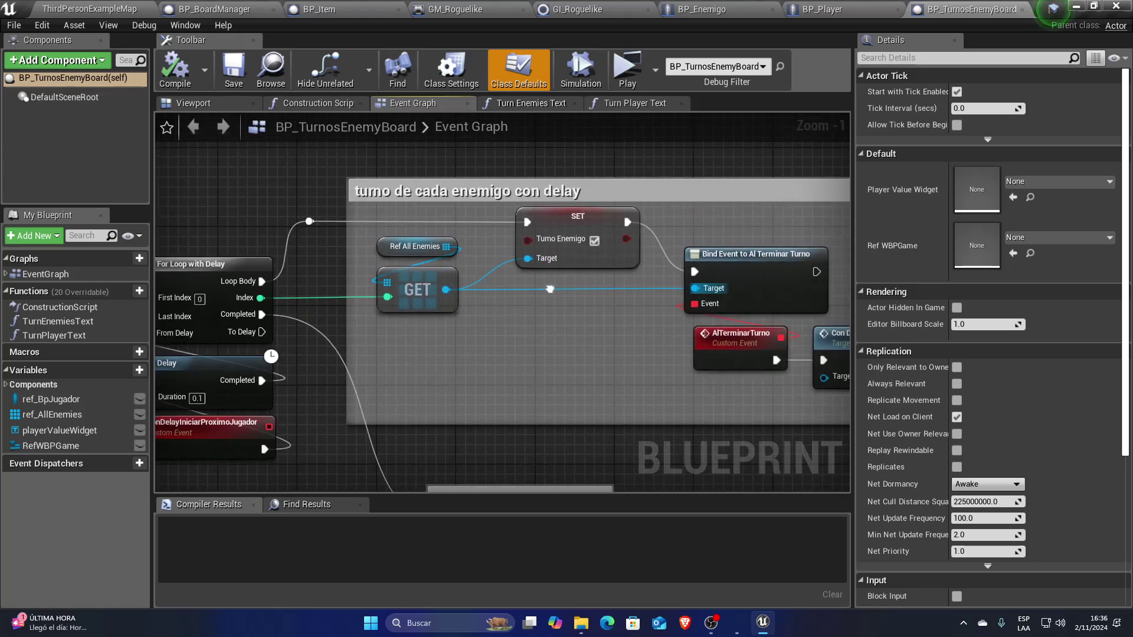
pyautogui.scroll(-1, 612, 299)
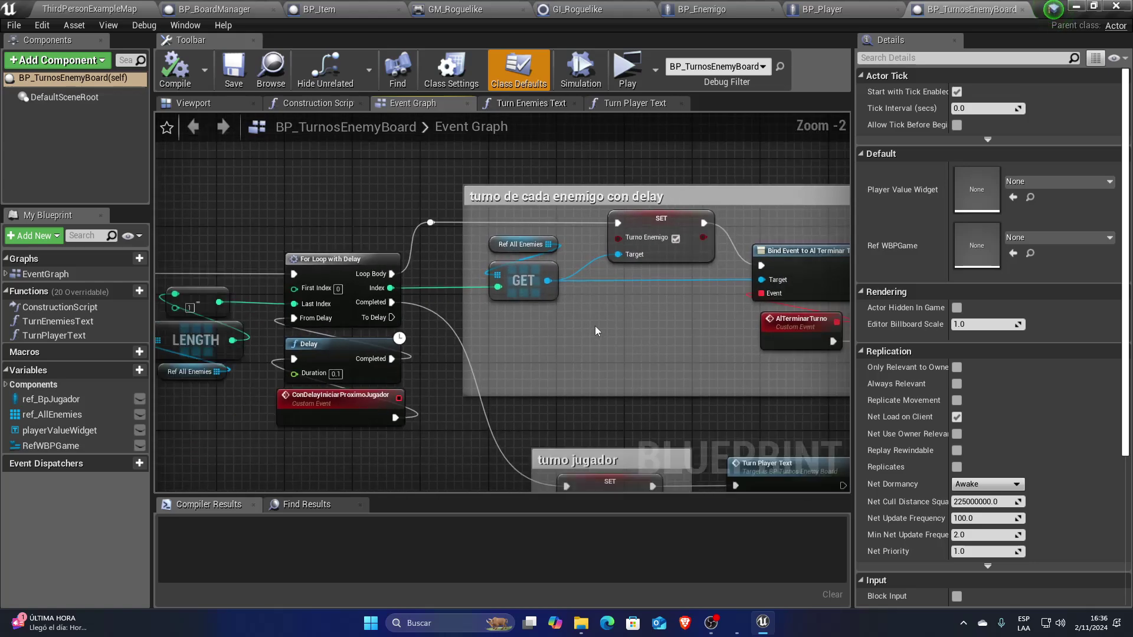
# - Inspect the ConDelayIniciarProximoJugador and AITerminarTurno events and the Bind Event to AI Terminar Turno node
pyautogui.click(331, 392)
pyautogui.moveTo(525, 353); pyautogui.dragTo(467, 362, button='right')
pyautogui.moveTo(768, 344); pyautogui.dragTo(664, 352, button='right')
pyautogui.click(769, 340)
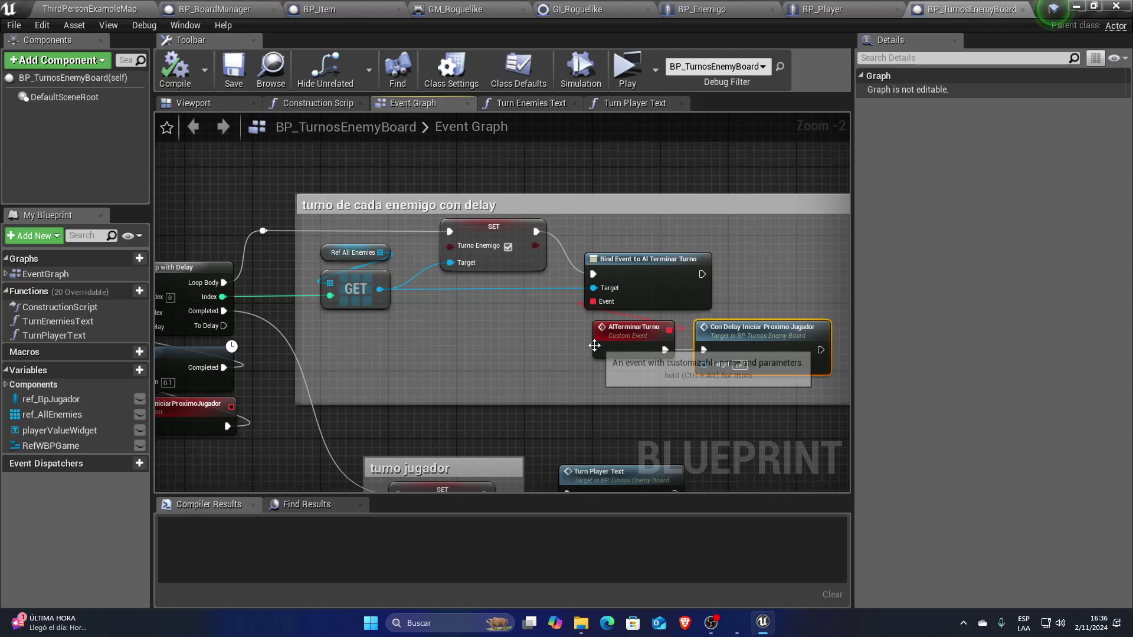
pyautogui.click(642, 267)
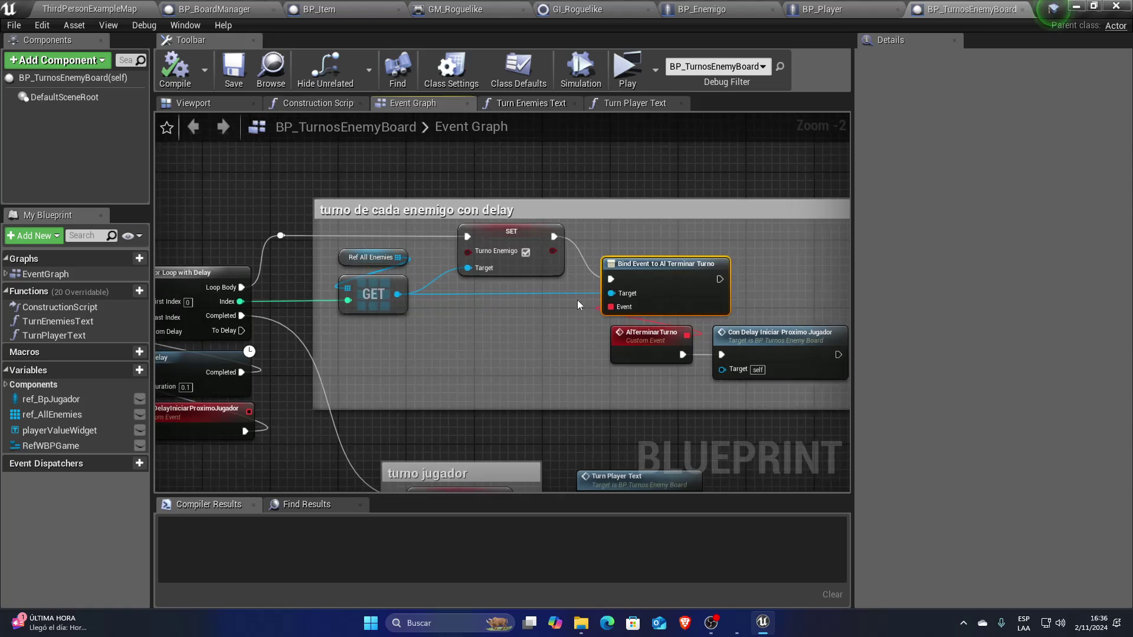
# - Reopen BT_Enemy from the Content Browser and inspect the Golpear branch's T_EndTurno task
pyautogui.click(710, 6)
pyautogui.click(152, 6)
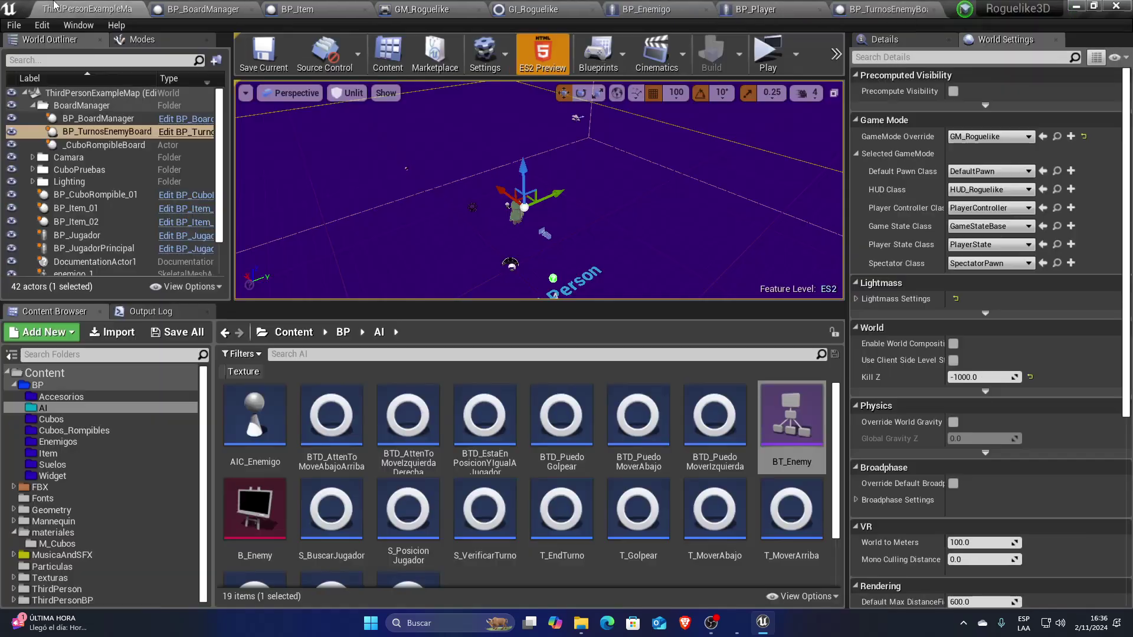
pyautogui.doubleClick(787, 418)
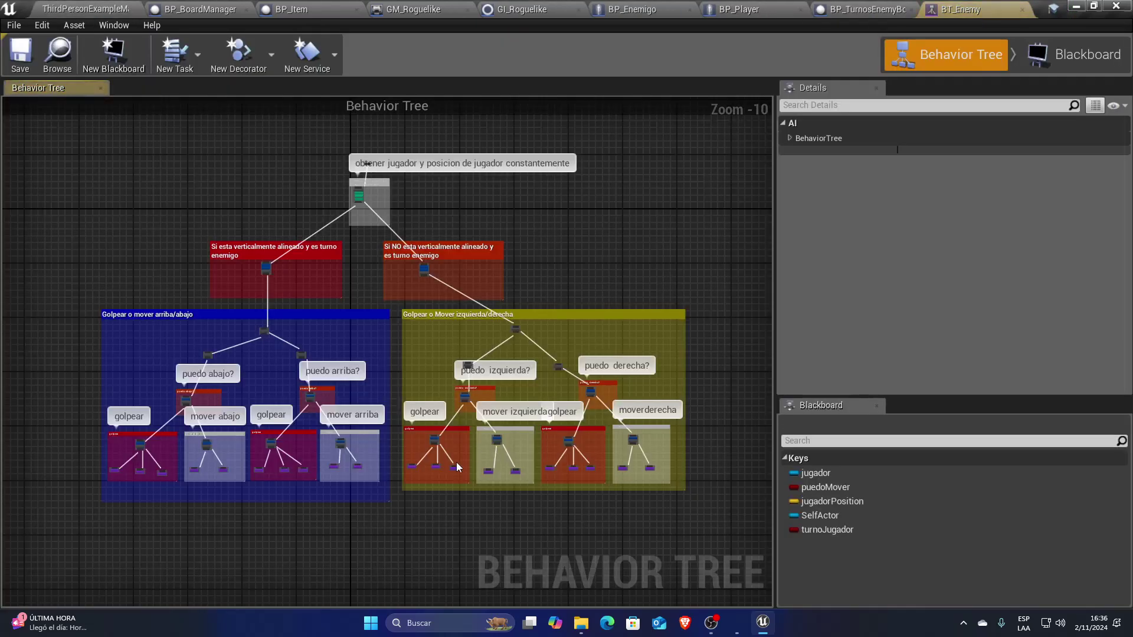
pyautogui.scroll(5, 375, 331)
pyautogui.scroll(6, 332, 364)
pyautogui.click(286, 295)
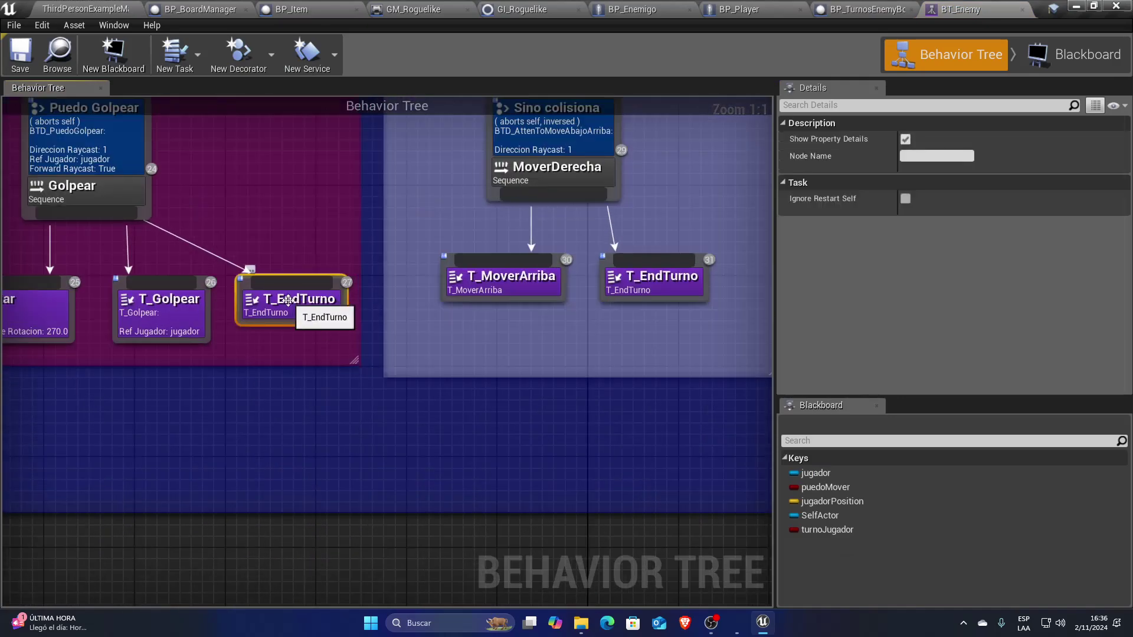
pyautogui.moveTo(291, 314); pyautogui.dragTo(347, 357, button='right')
# - Open the T_EndTurno task Blueprint, dock it in the main window, and select Cast To BP_Player
pyautogui.doubleClick(335, 353)
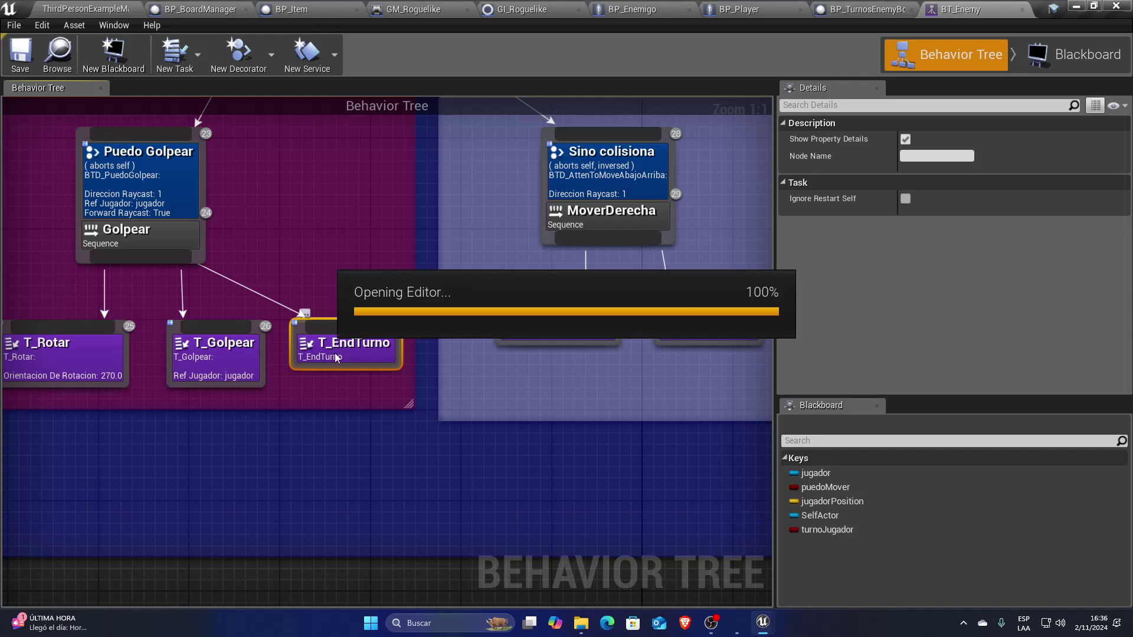
pyautogui.moveTo(161, 76); pyautogui.dragTo(979, 8)
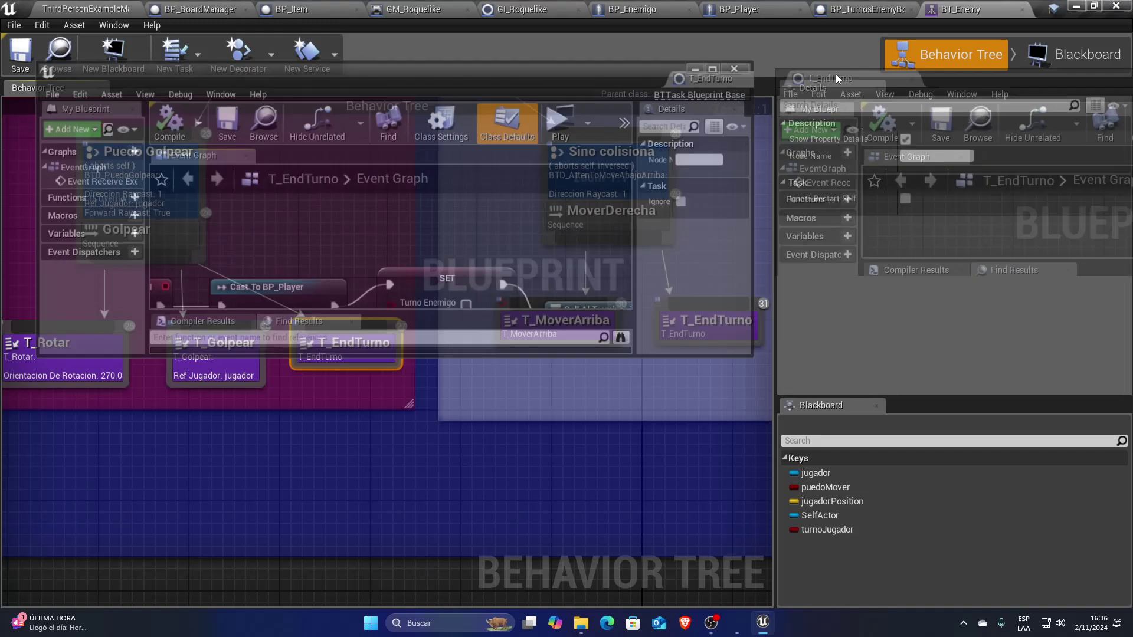
pyautogui.moveTo(340, 350); pyautogui.dragTo(489, 372, button='right')
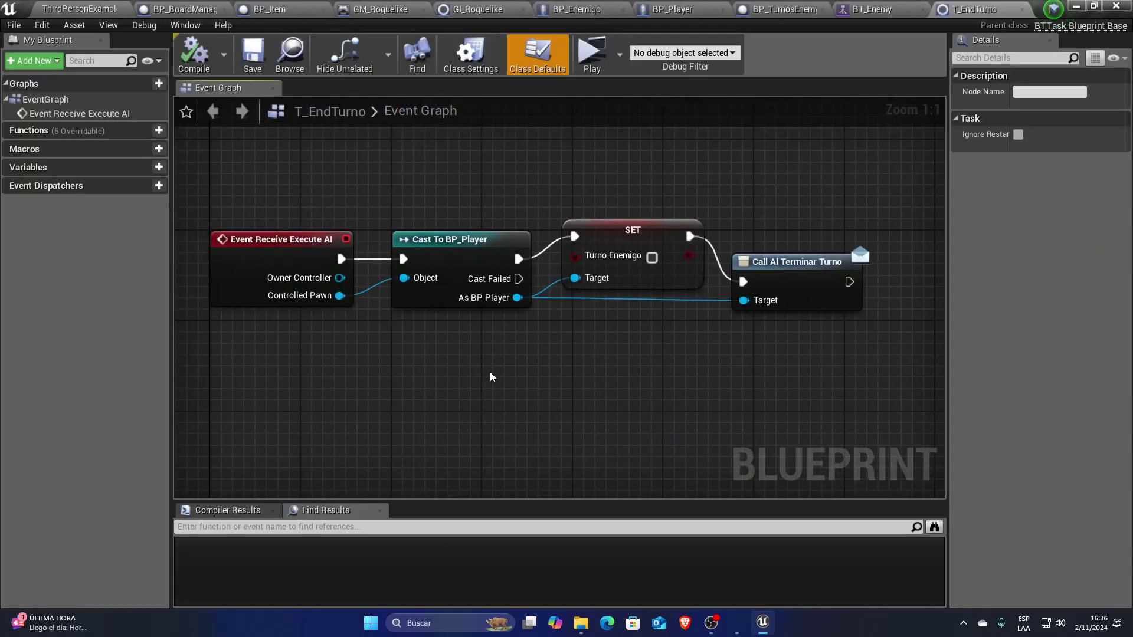
pyautogui.click(455, 256)
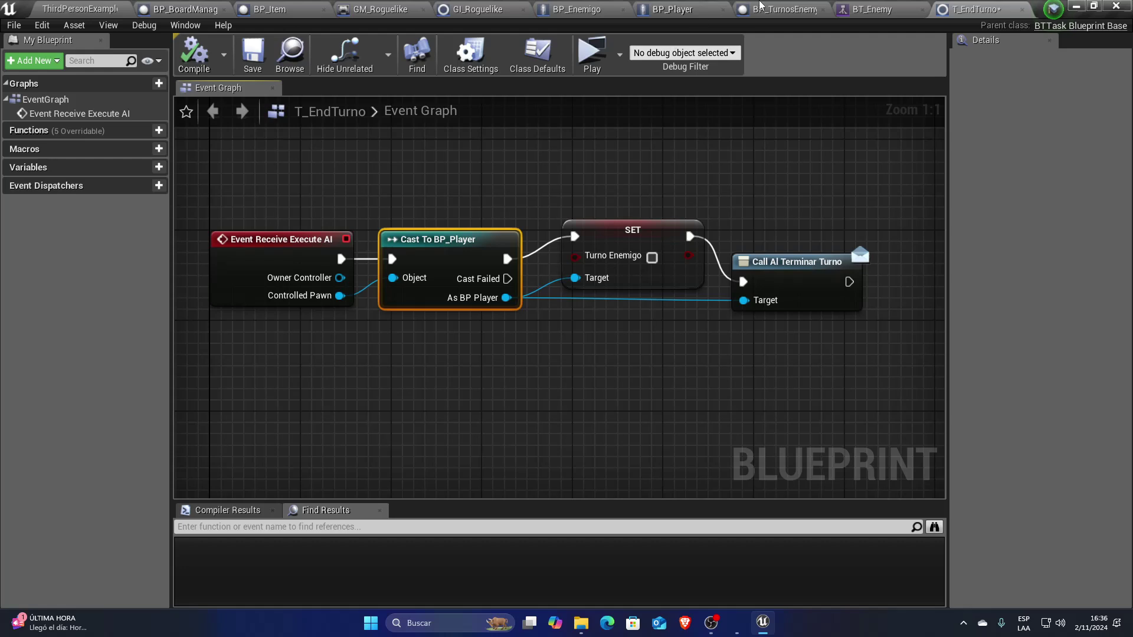
# - Close the BP_Item, GM_Roguelike and BP_BoardManager Blueprint tabs
pyautogui.click(323, 9)
pyautogui.click(323, 9)
pyautogui.click(274, 10)
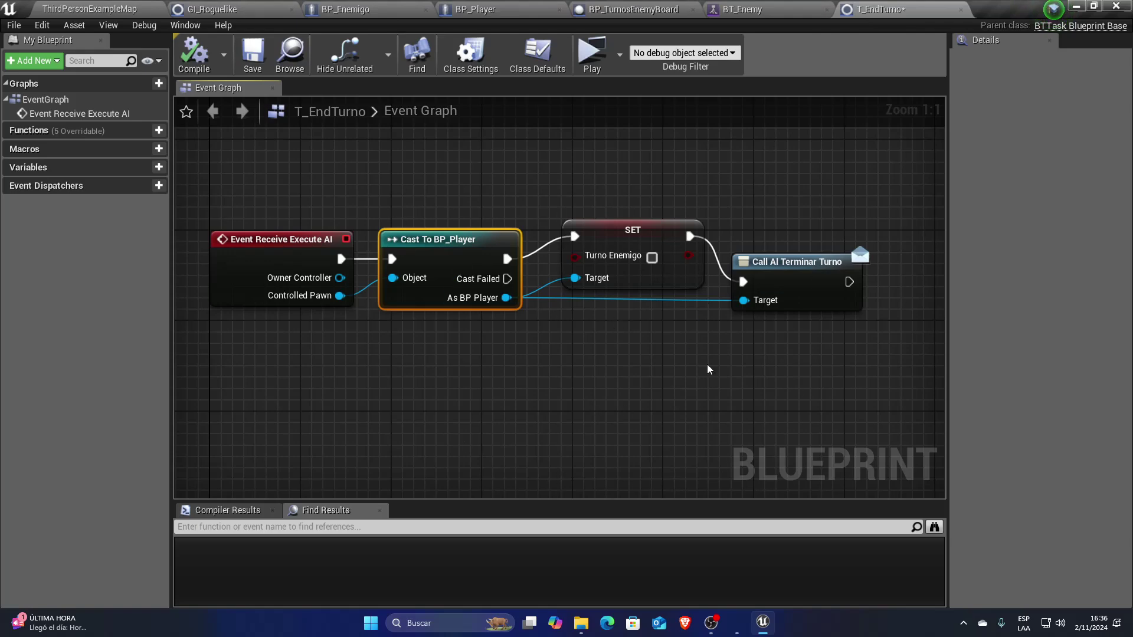
# - Inspect the SET turnoEnemigo node, nudge it upward, and select Call AI Terminar Turno
pyautogui.click(615, 225)
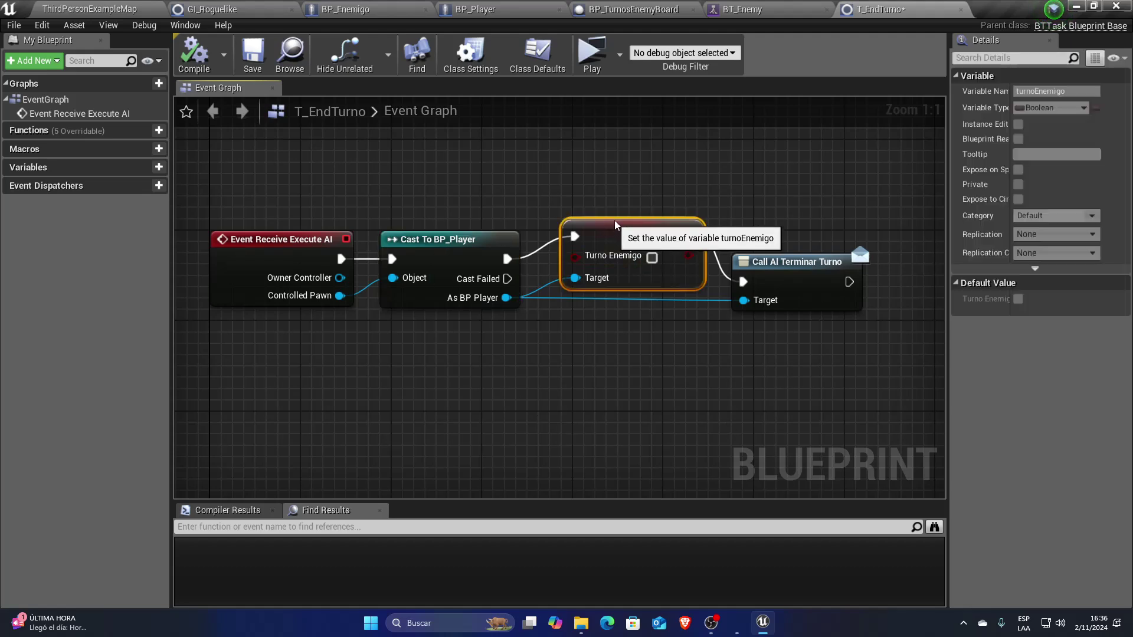
pyautogui.moveTo(616, 224); pyautogui.dragTo(615, 213)
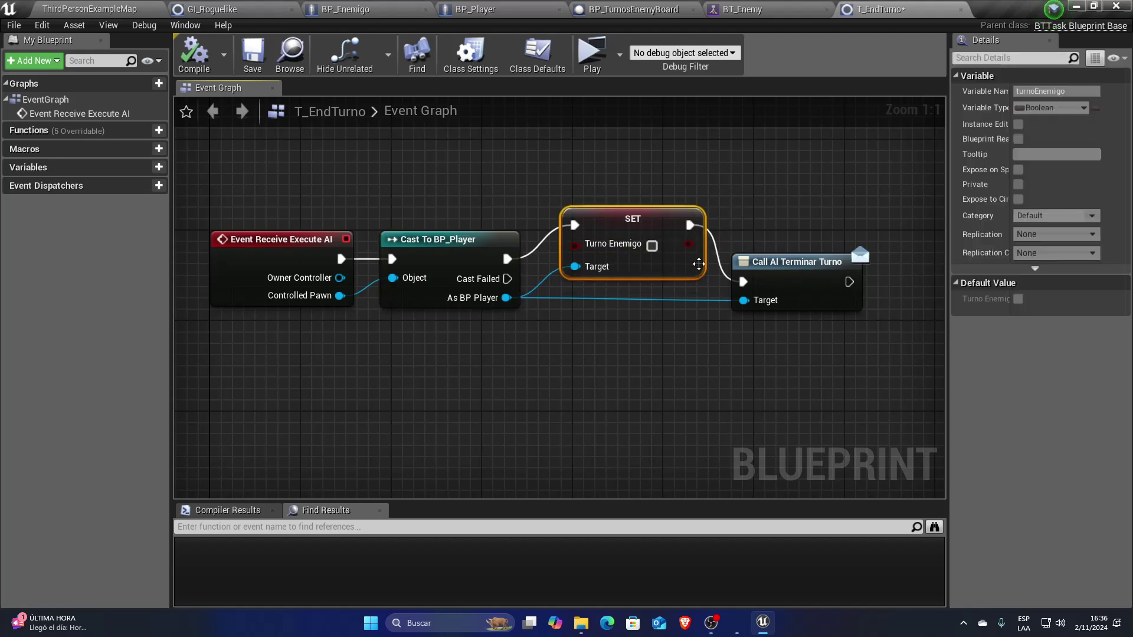
pyautogui.click(822, 269)
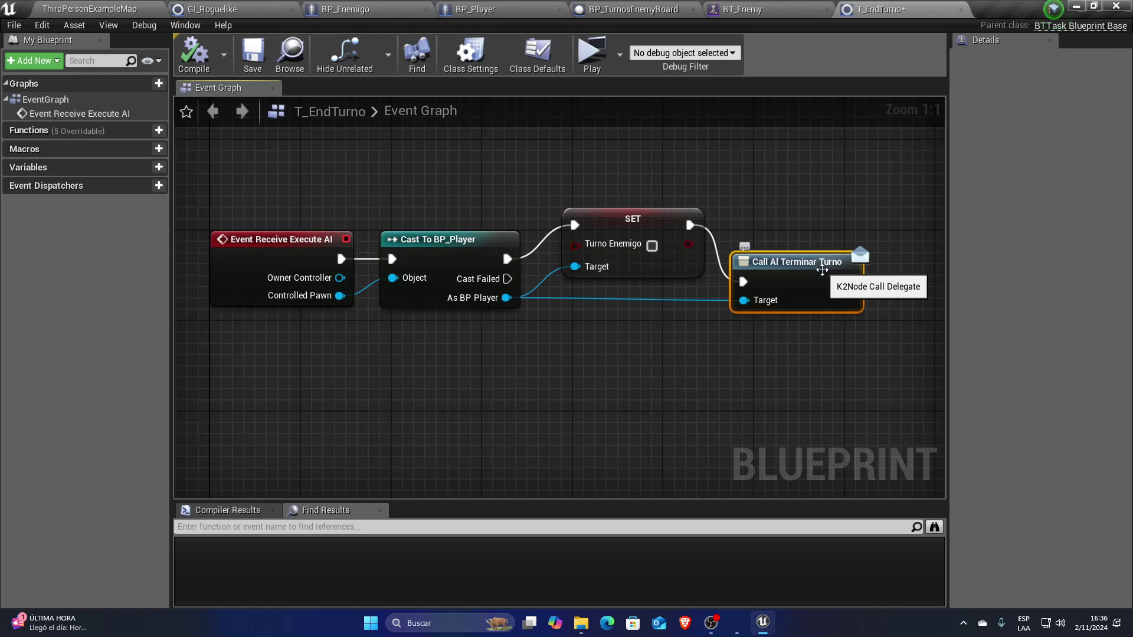
# - In BP_TurnosEnemyBoard, review the For Loop with Delay, Bind Event and Con Delay nodes
pyautogui.click(633, 8)
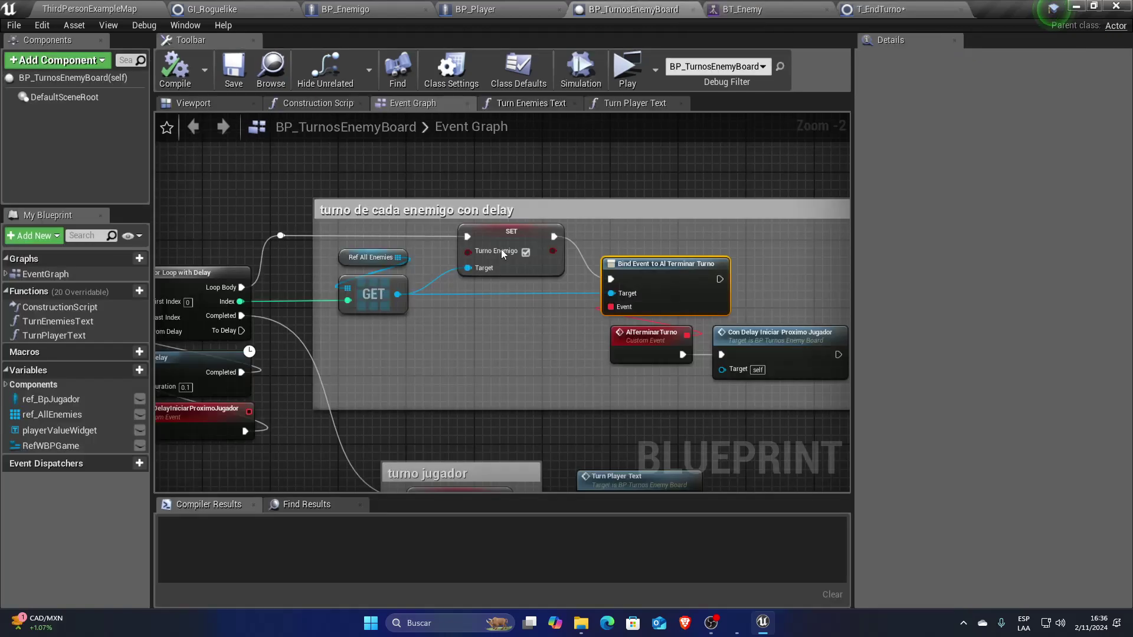
pyautogui.moveTo(575, 330); pyautogui.dragTo(562, 300, button='right')
pyautogui.moveTo(241, 353); pyautogui.dragTo(514, 360, button='right')
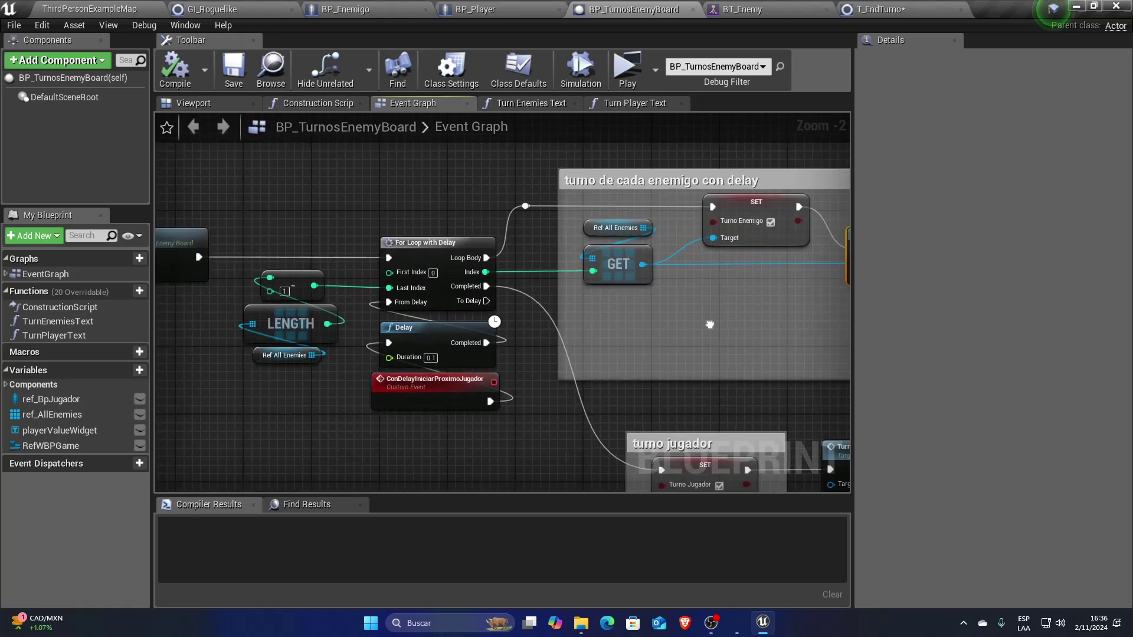
pyautogui.moveTo(641, 302)
pyautogui.mouseDown(button='right')
pyautogui.moveTo(394, 303)
pyautogui.moveTo(477, 307)
pyautogui.mouseUp(button='right')
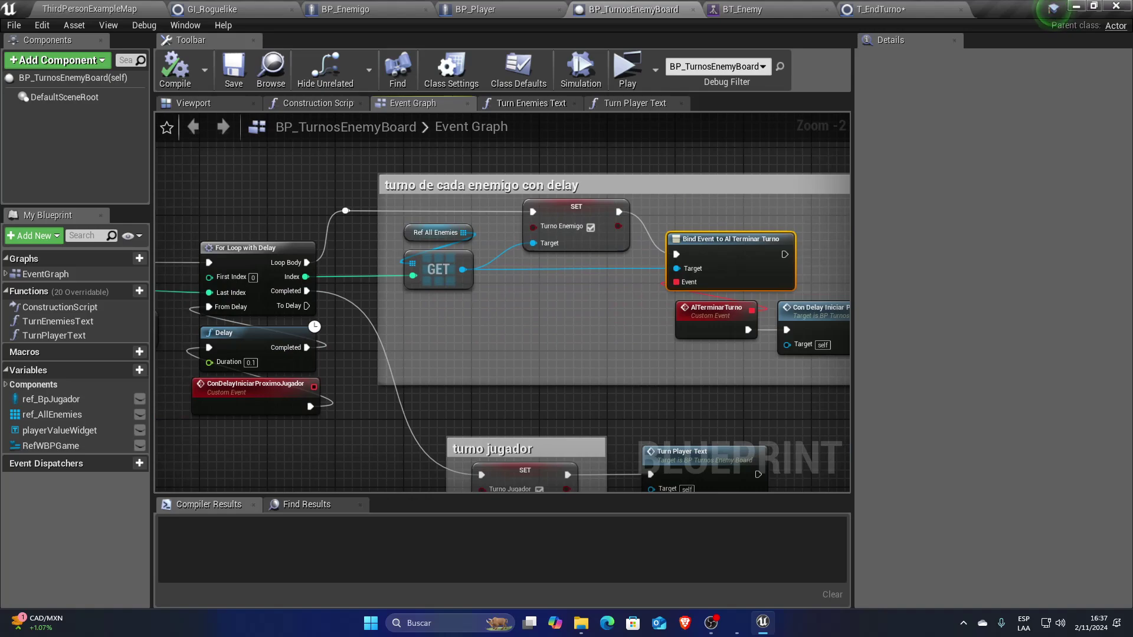
pyautogui.moveTo(541, 397); pyautogui.dragTo(369, 380, button='right')
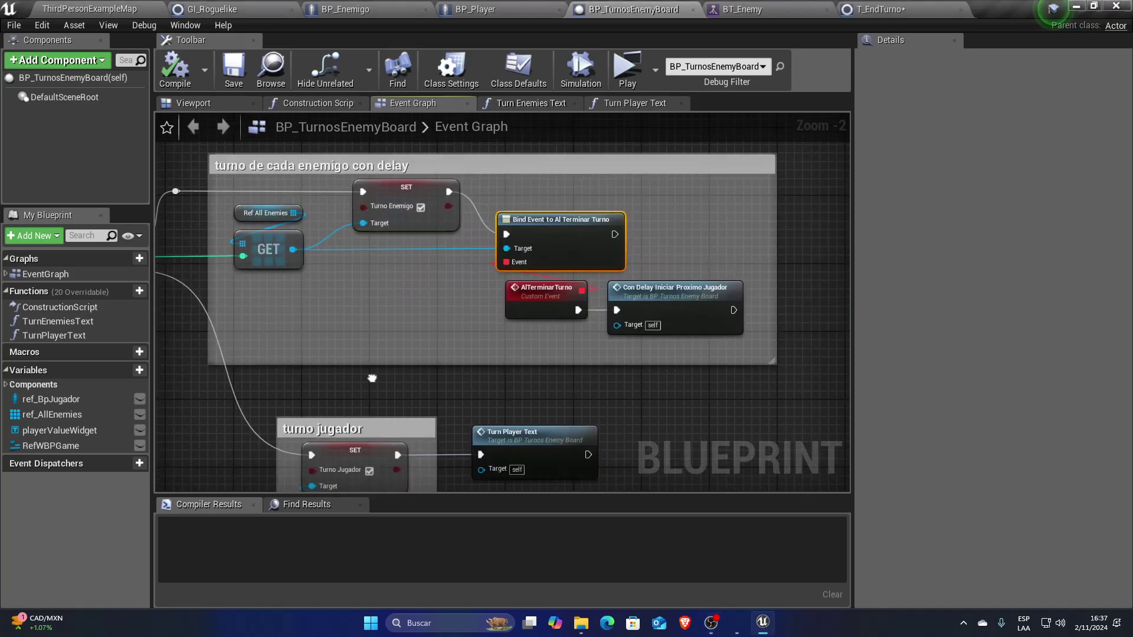
pyautogui.moveTo(497, 327); pyautogui.dragTo(525, 344, button='right')
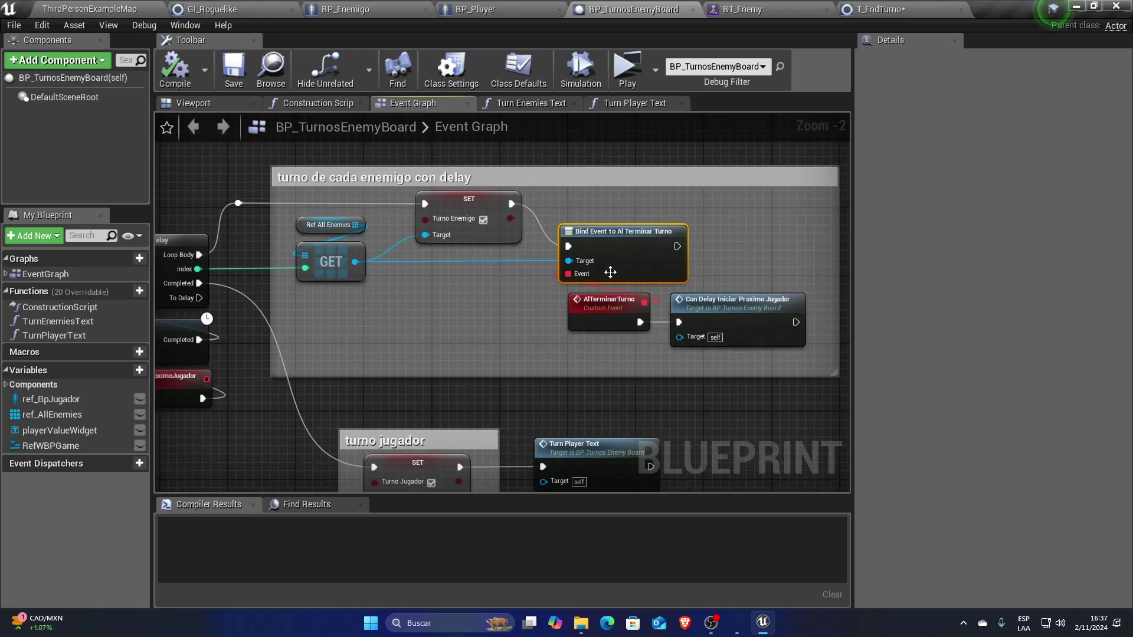
pyautogui.moveTo(755, 367); pyautogui.dragTo(549, 233)
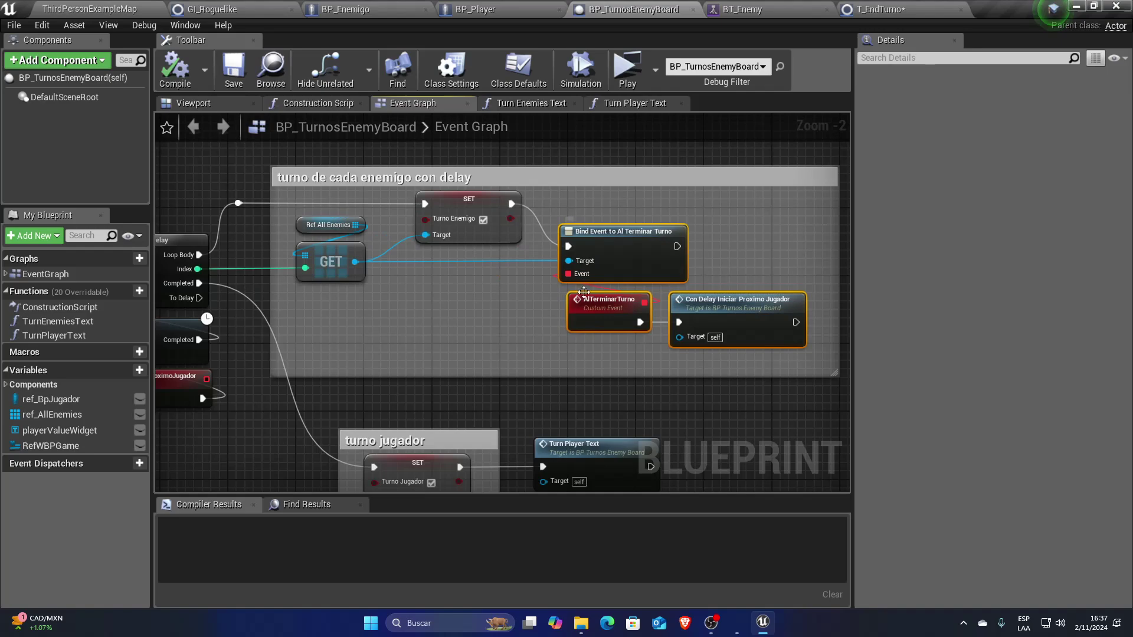
pyautogui.moveTo(543, 267); pyautogui.dragTo(605, 277, button='right')
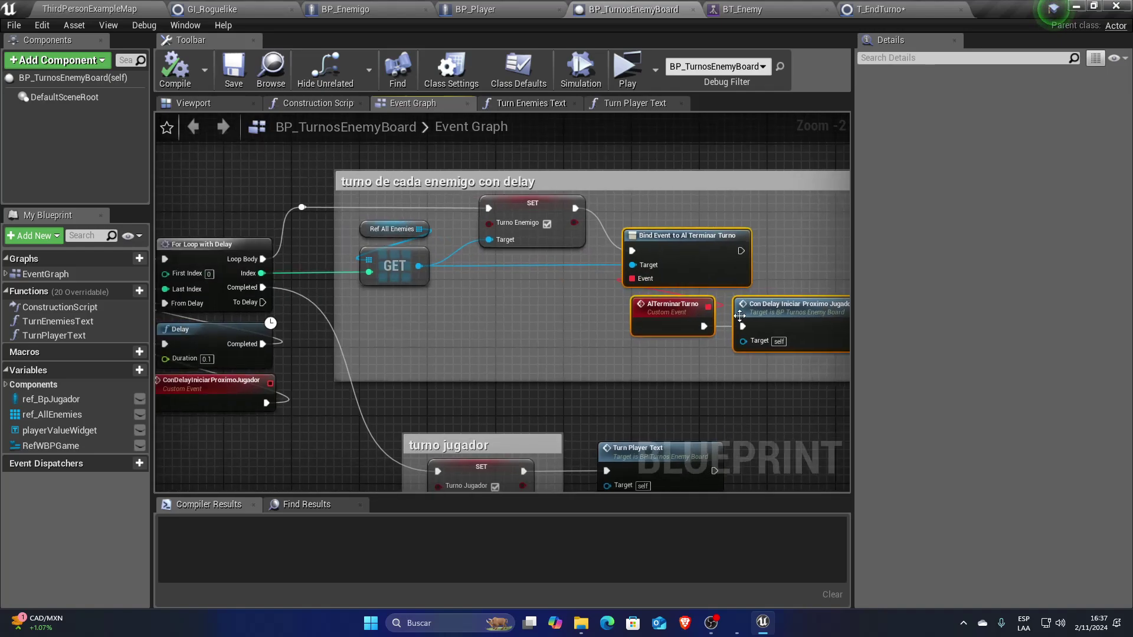
pyautogui.moveTo(220, 385); pyautogui.dragTo(438, 357, button='right')
# - Inspect ConDelayIniciarProximoJugador, the Delay node and the turno jugador group, then bring up BP_Enemigo
pyautogui.click(438, 357)
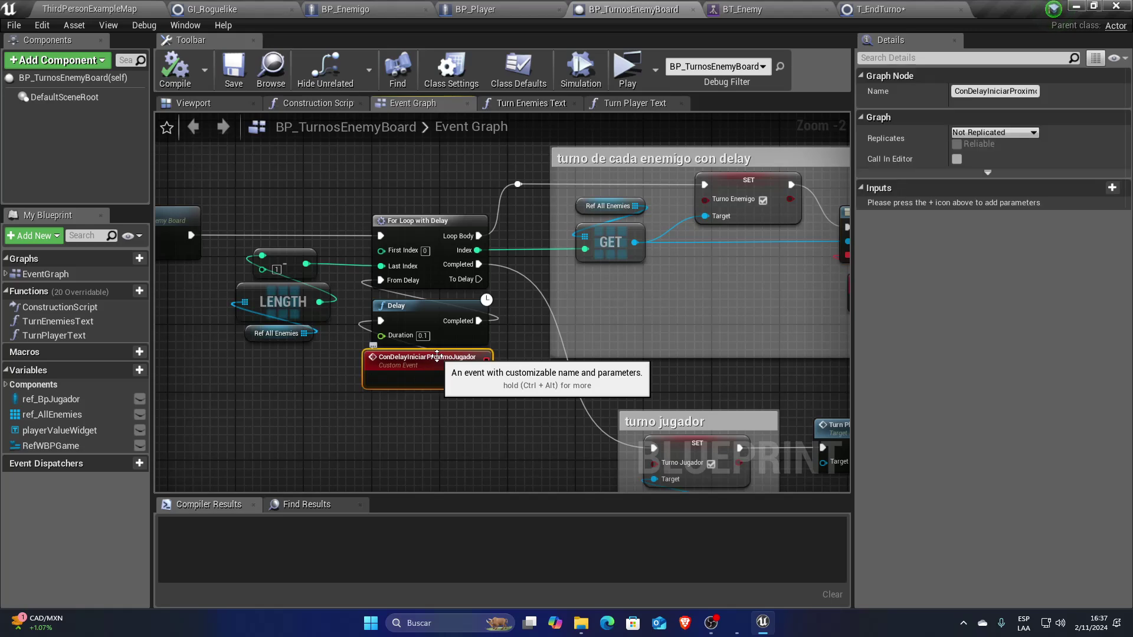
pyautogui.click(432, 317)
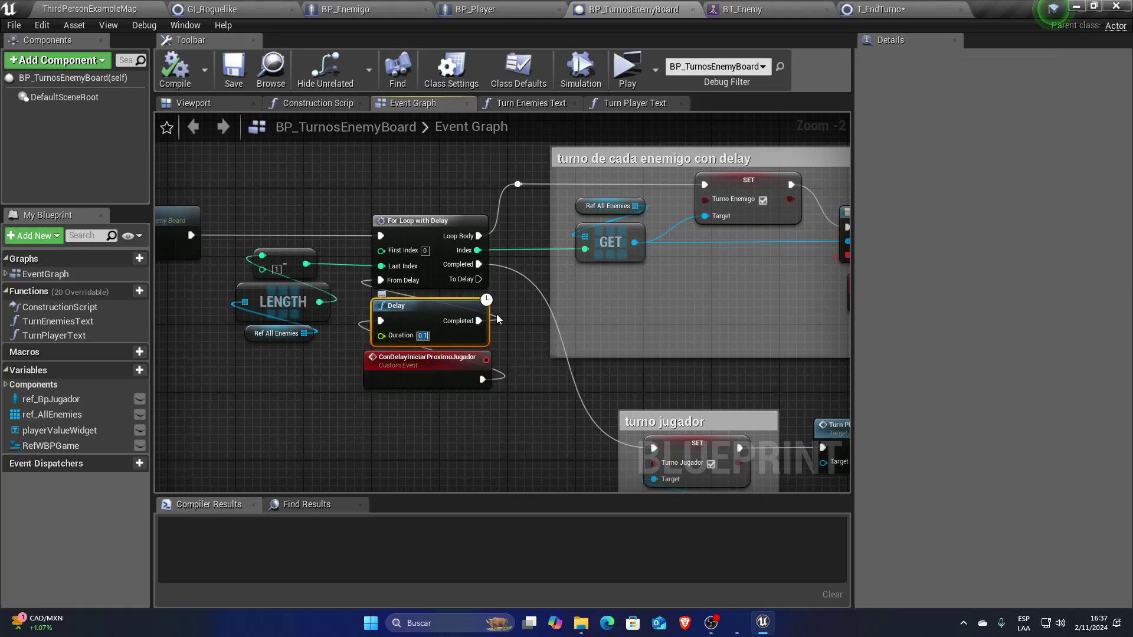
pyautogui.moveTo(765, 309); pyautogui.dragTo(675, 296, button='right')
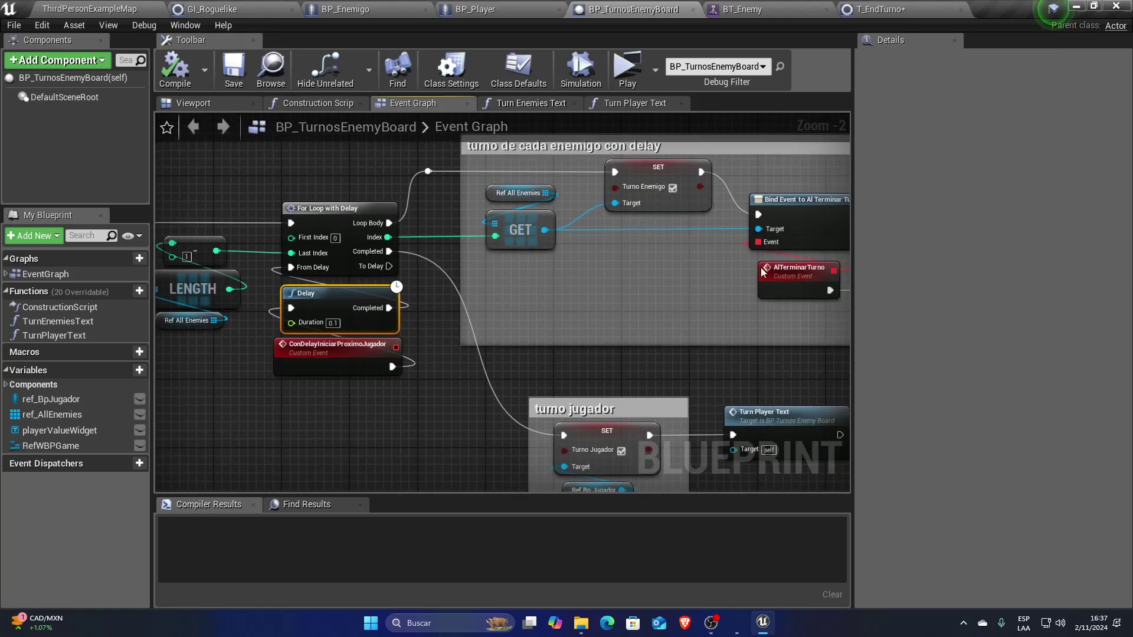
pyautogui.scroll(-2, 761, 283)
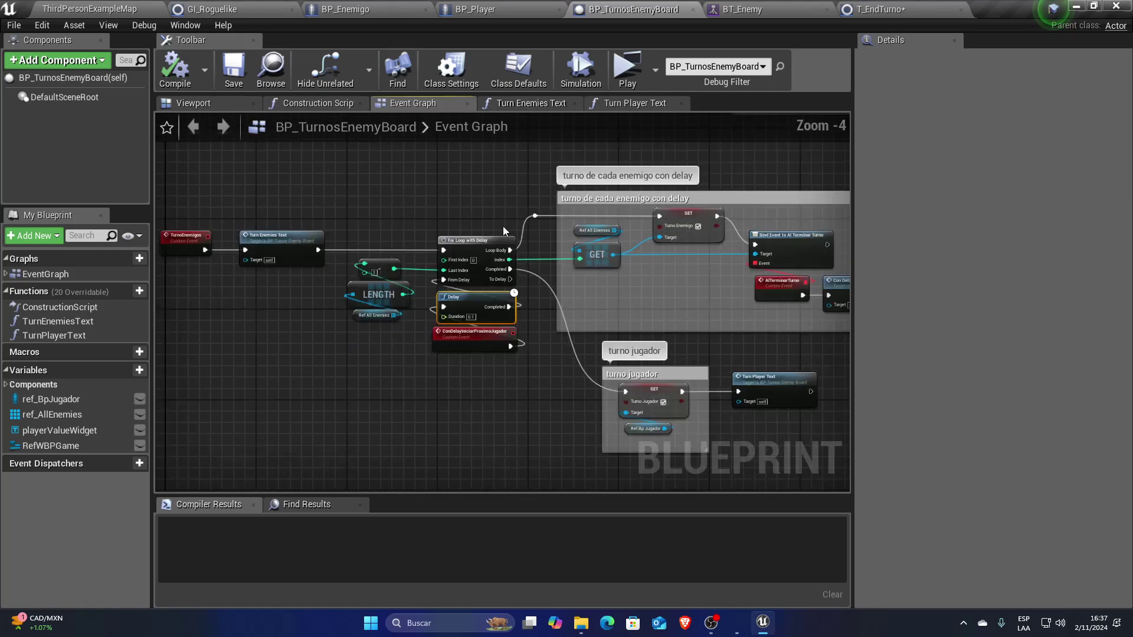
pyautogui.moveTo(698, 261); pyautogui.dragTo(590, 188, button='right')
pyautogui.scroll(3, 637, 195)
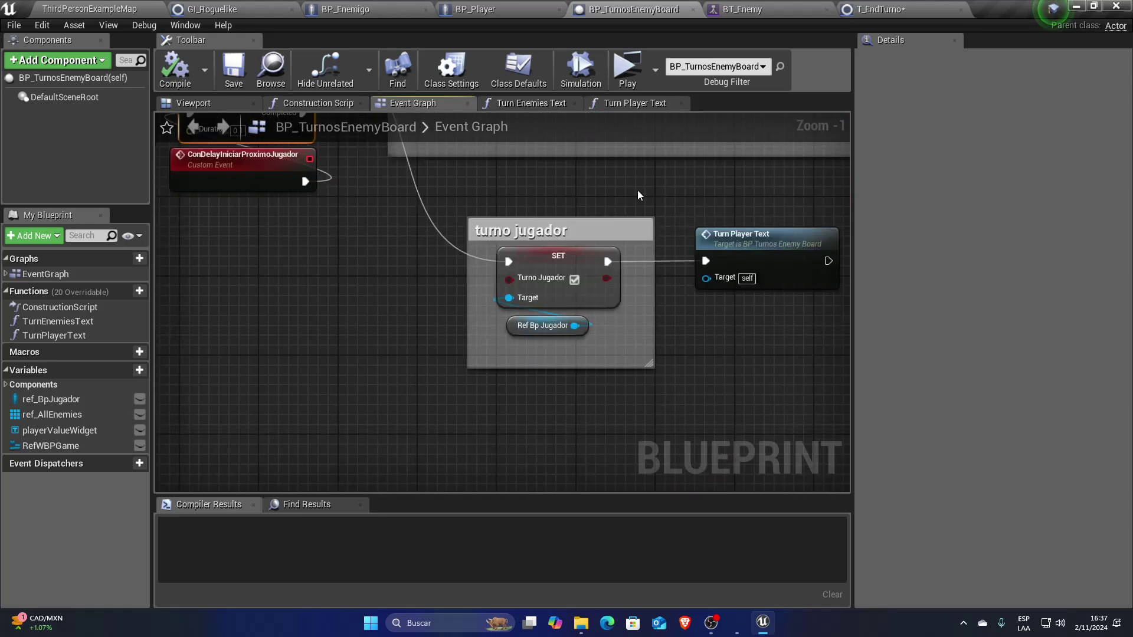
pyautogui.moveTo(669, 384); pyautogui.dragTo(348, 245)
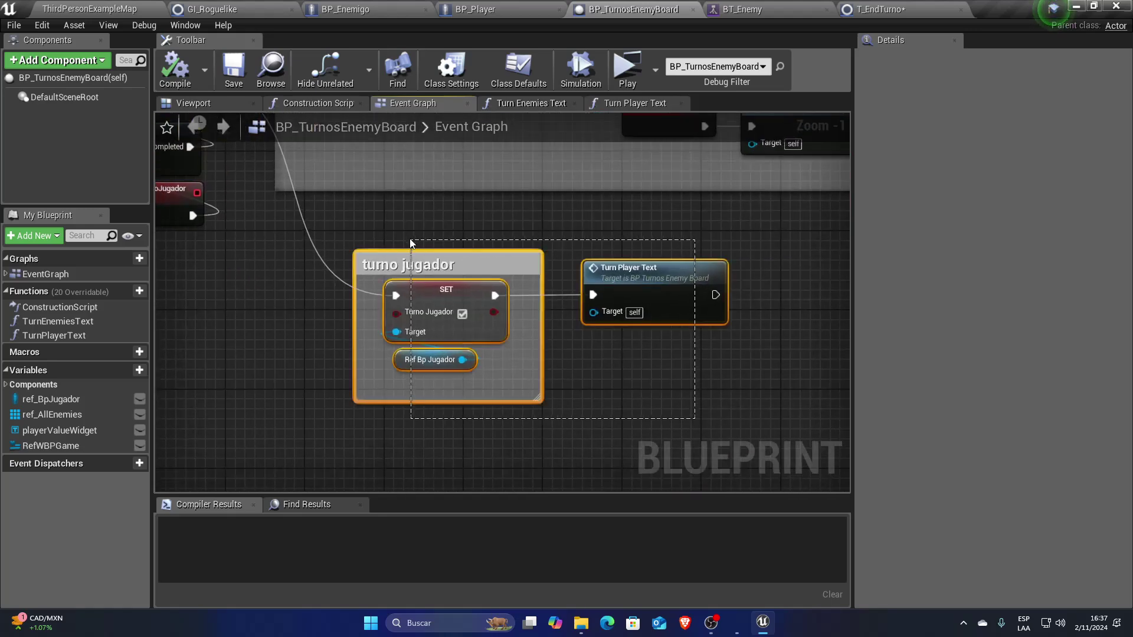
pyautogui.click(342, 10)
# - Open BP_JugadorPrincipal from the player actor in ThirdPersonExampleMap and view its Event Graph
pyautogui.click(97, 9)
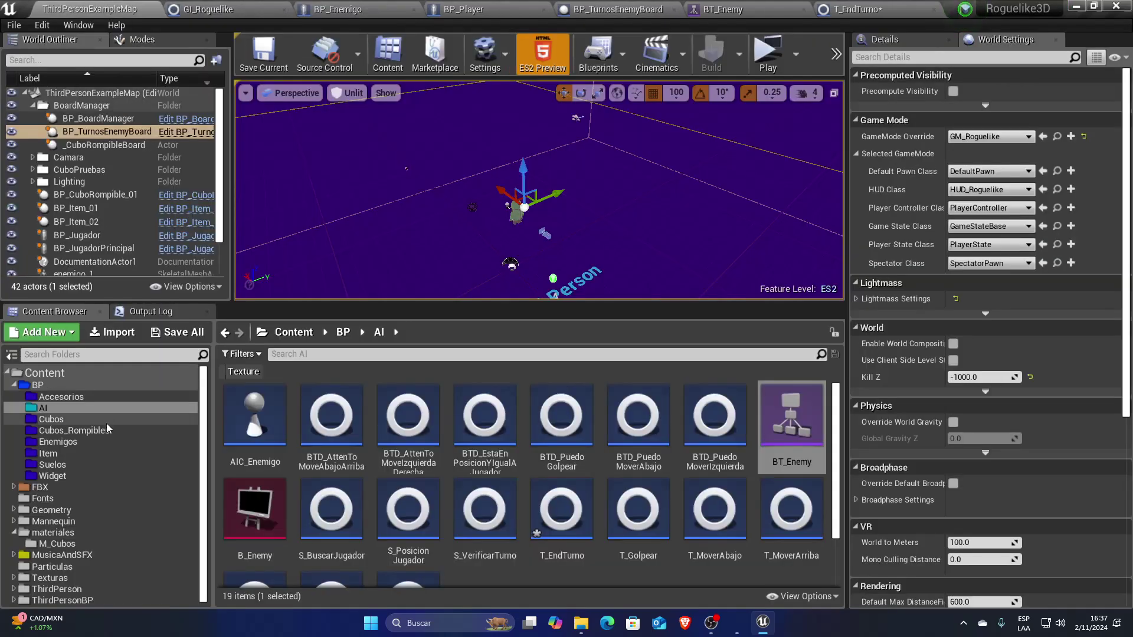
pyautogui.doubleClick(516, 212)
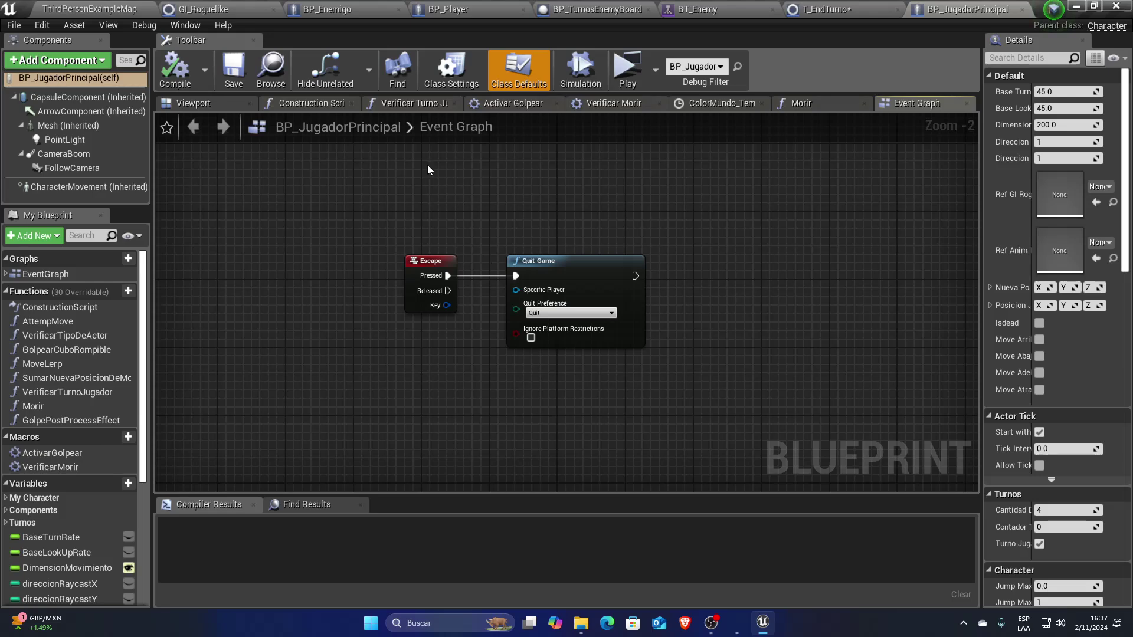
pyautogui.click(53, 272)
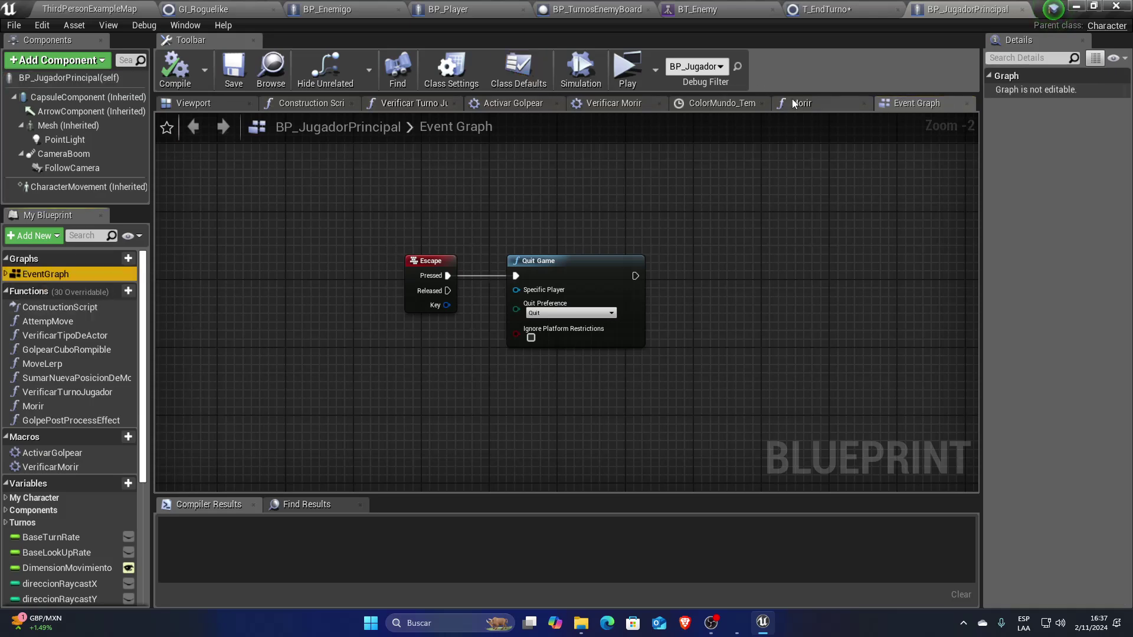
pyautogui.scroll(-2, 774, 250)
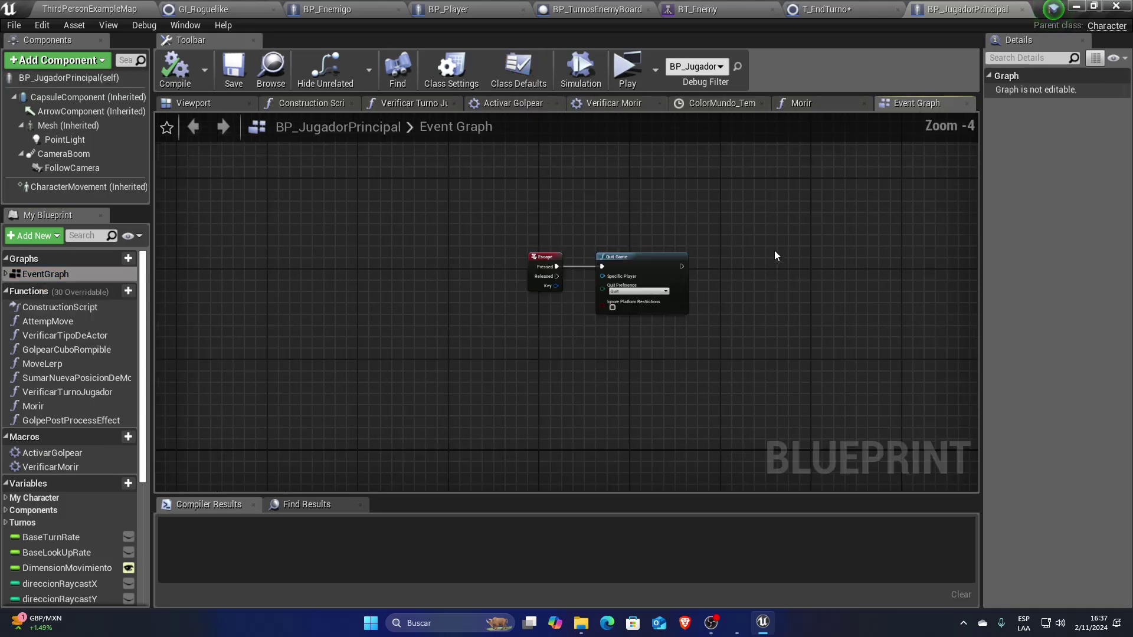
pyautogui.moveTo(773, 250)
pyautogui.mouseDown(button='right')
pyautogui.moveTo(571, 413)
pyautogui.moveTo(522, 272)
pyautogui.moveTo(491, 257)
pyautogui.mouseUp(button='right')
pyautogui.scroll(4, 546, 313)
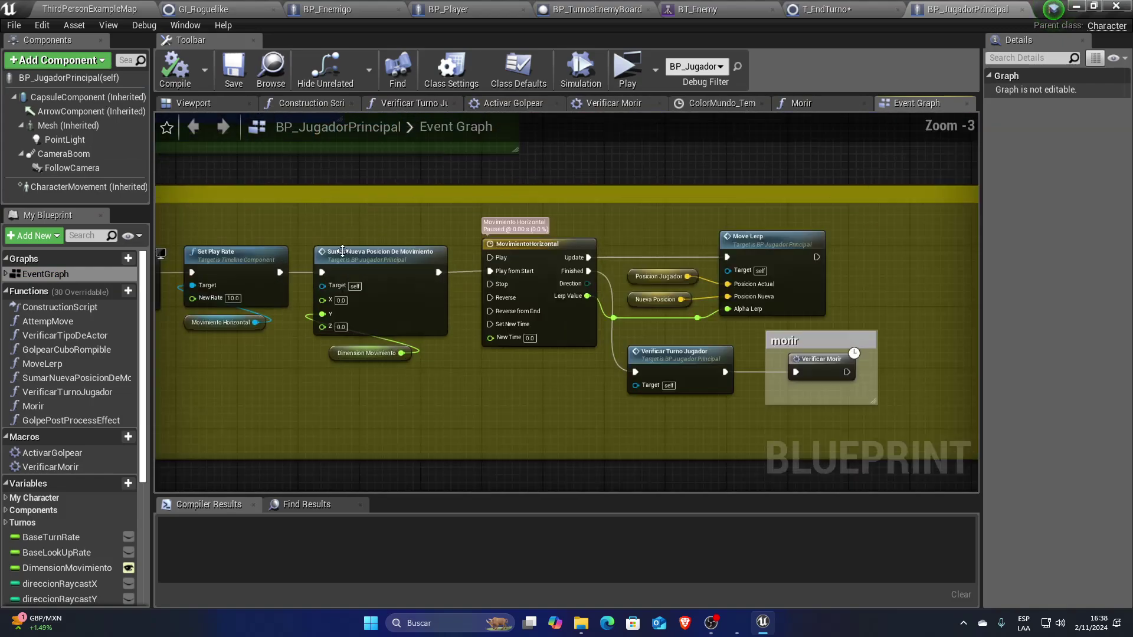
# - Open the Verificar Turno Jugador graph and examine its turno enemigo section's Get Actor Of Class node
pyautogui.doubleClick(546, 313)
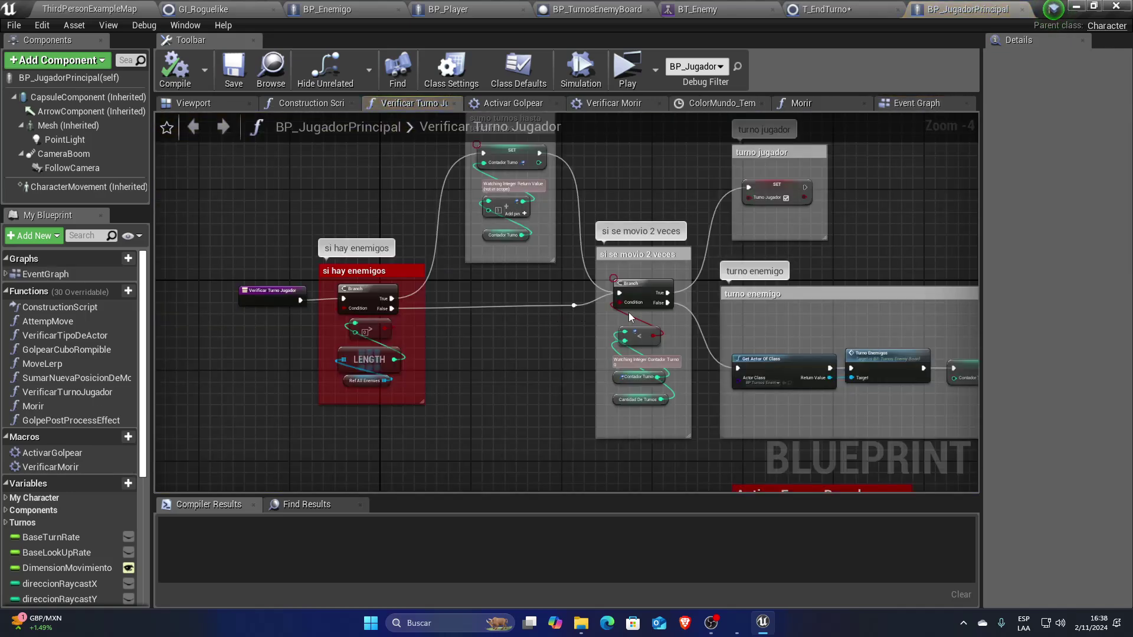
pyautogui.click(617, 206)
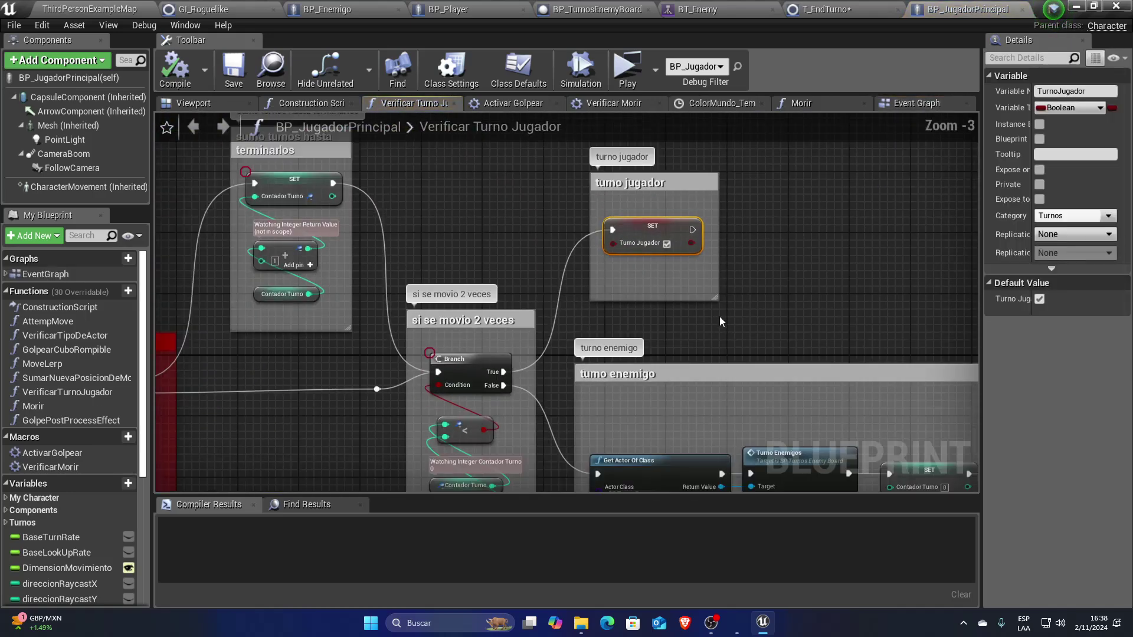
pyautogui.moveTo(719, 316); pyautogui.dragTo(591, 198, button='right')
pyautogui.scroll(2, 672, 317)
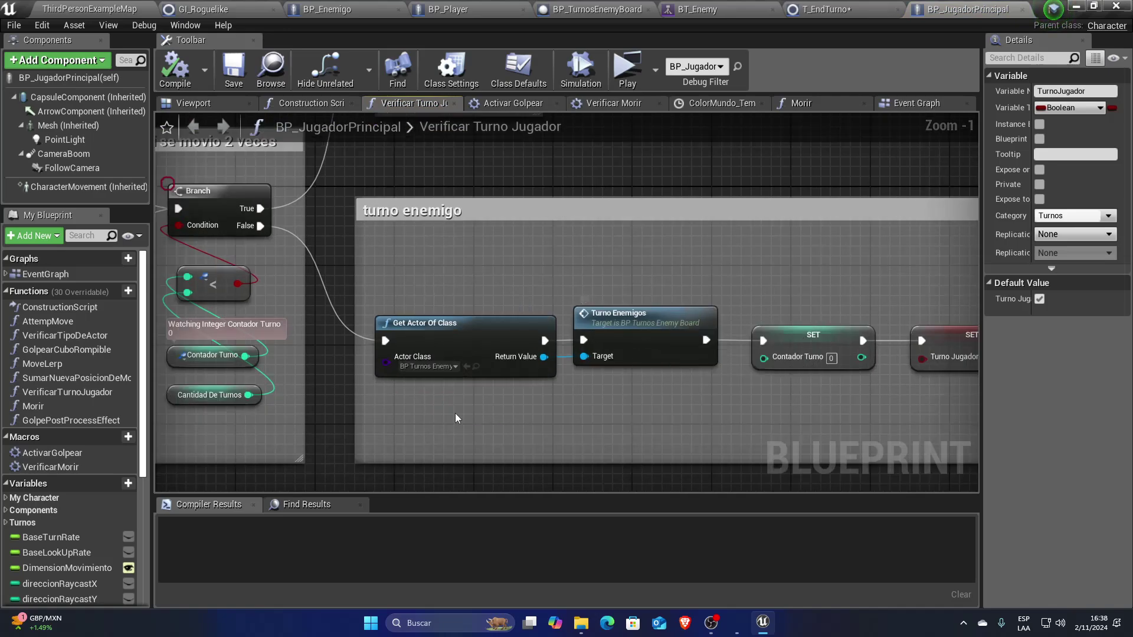
pyautogui.click(470, 342)
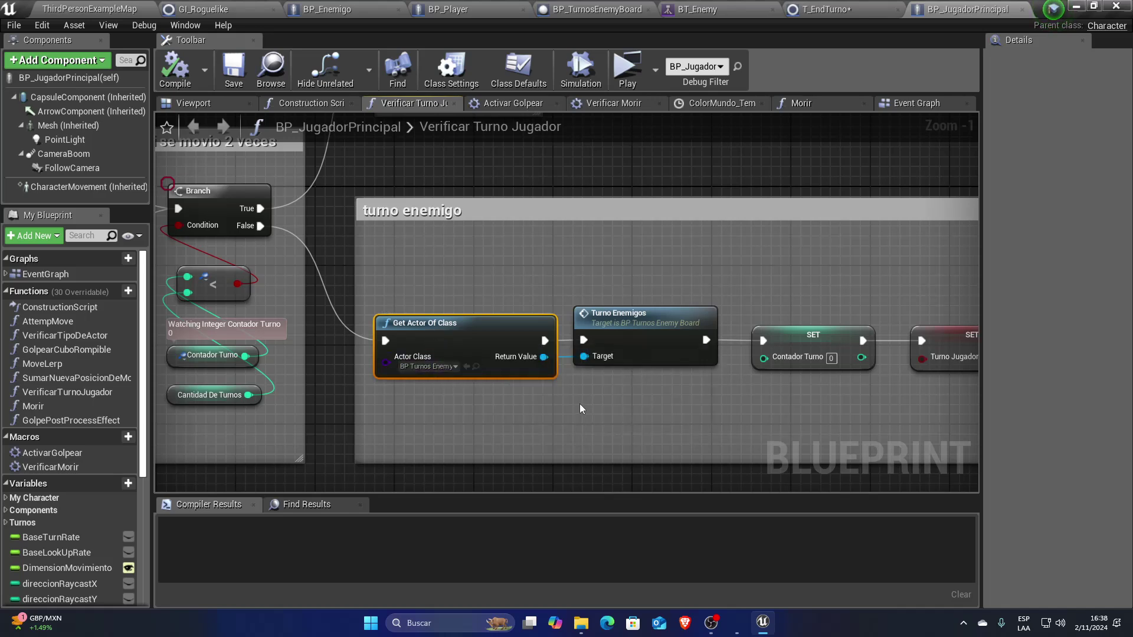
# - Jump to the TurnoEnemigos event in BP_TurnosEnemyBoard and view its loop and delay nodes
pyautogui.doubleClick(651, 332)
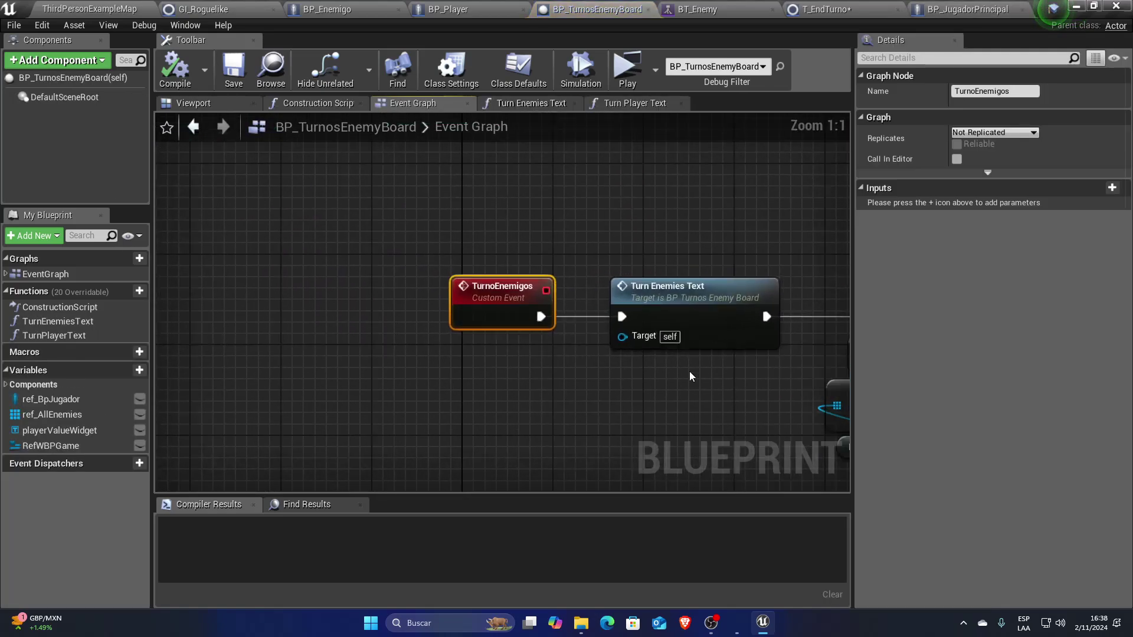
pyautogui.scroll(-2, 306, 309)
pyautogui.moveTo(566, 354)
pyautogui.mouseDown(button='right')
pyautogui.moveTo(317, 361)
pyautogui.moveTo(580, 366)
pyautogui.mouseUp(button='right')
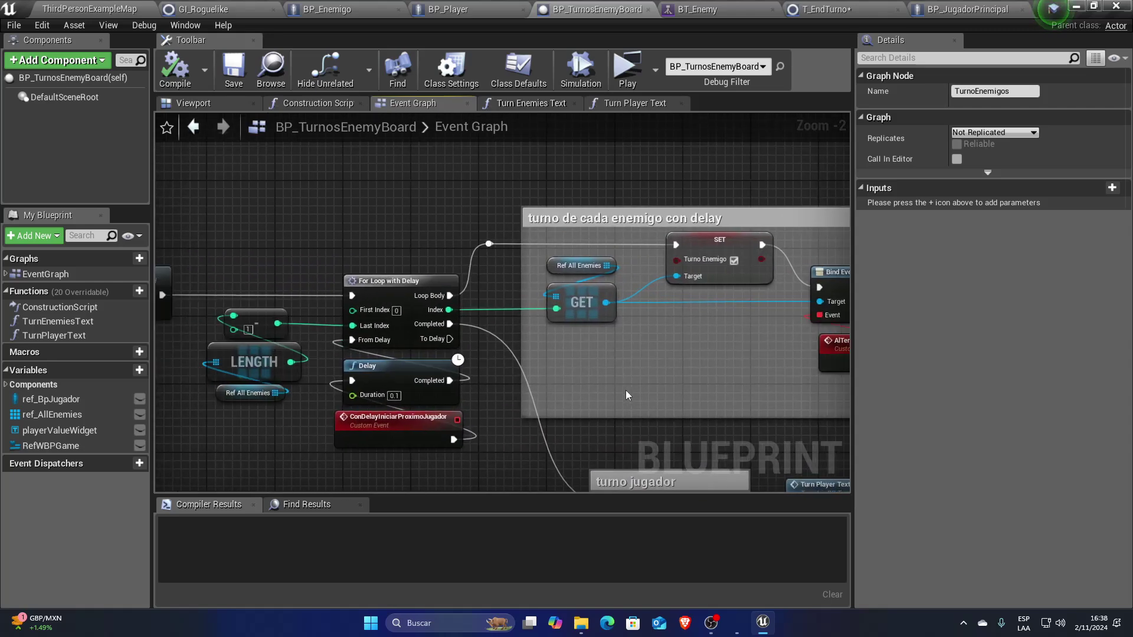
pyautogui.scroll(-2, 626, 395)
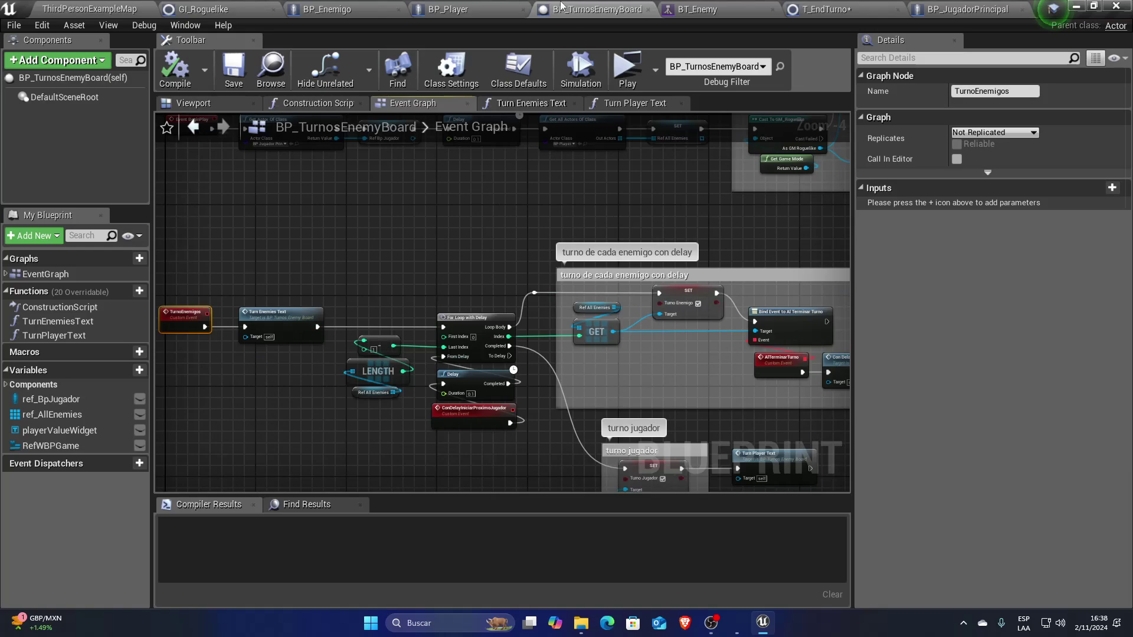
# - Check BP_Player's main event graph, then go back to BP_JugadorPrincipal
pyautogui.click(503, 8)
pyautogui.scroll(1, 636, 141)
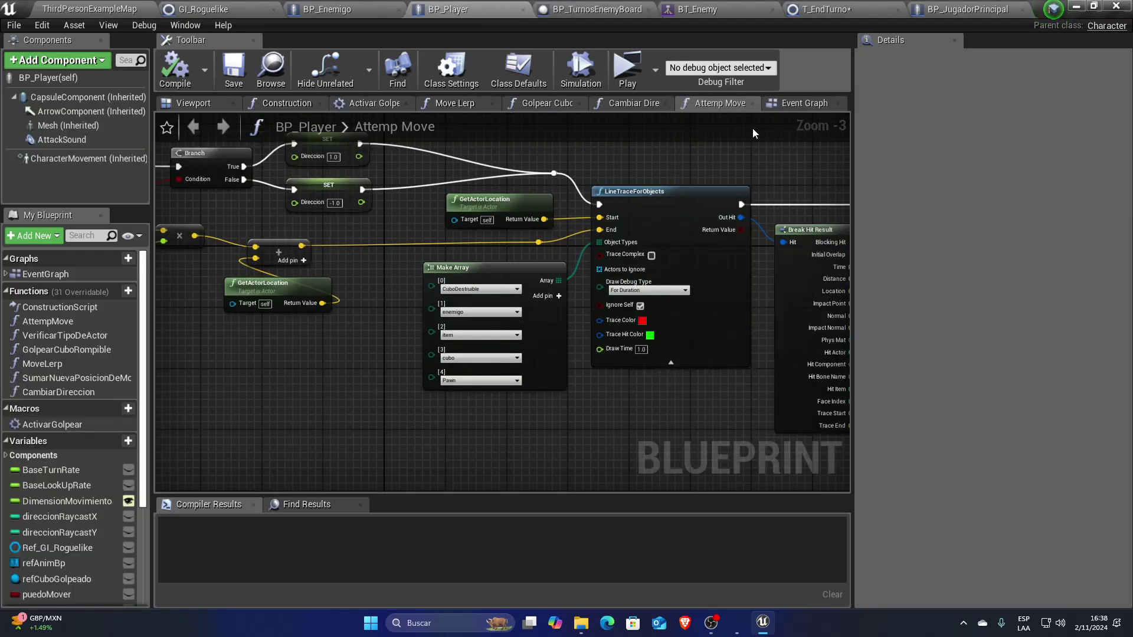
pyautogui.click(803, 103)
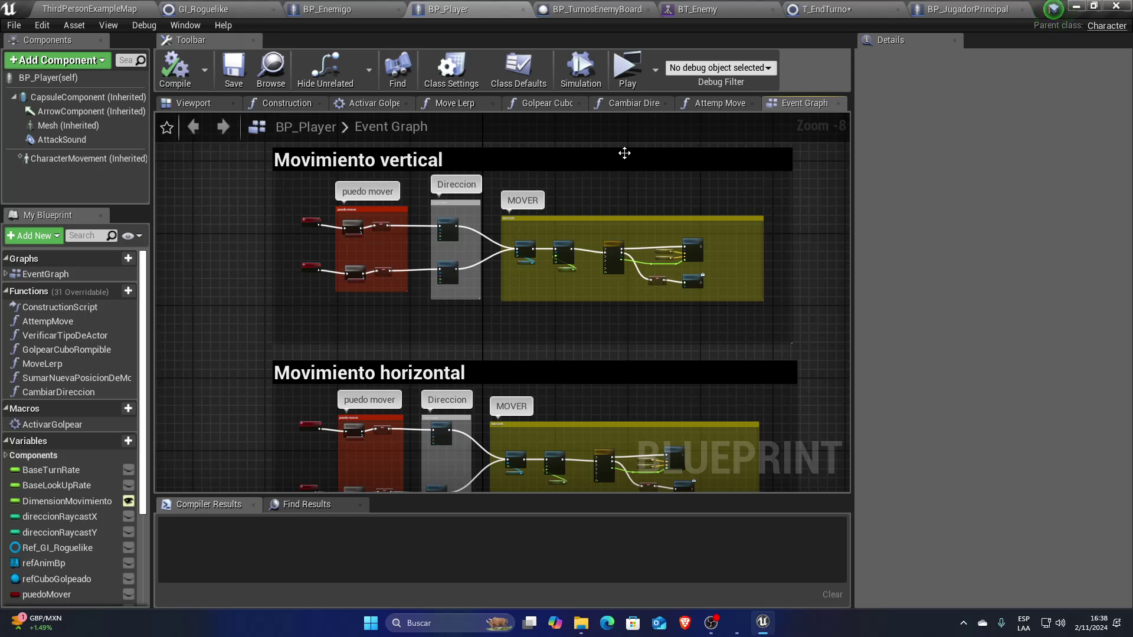
pyautogui.click(931, 5)
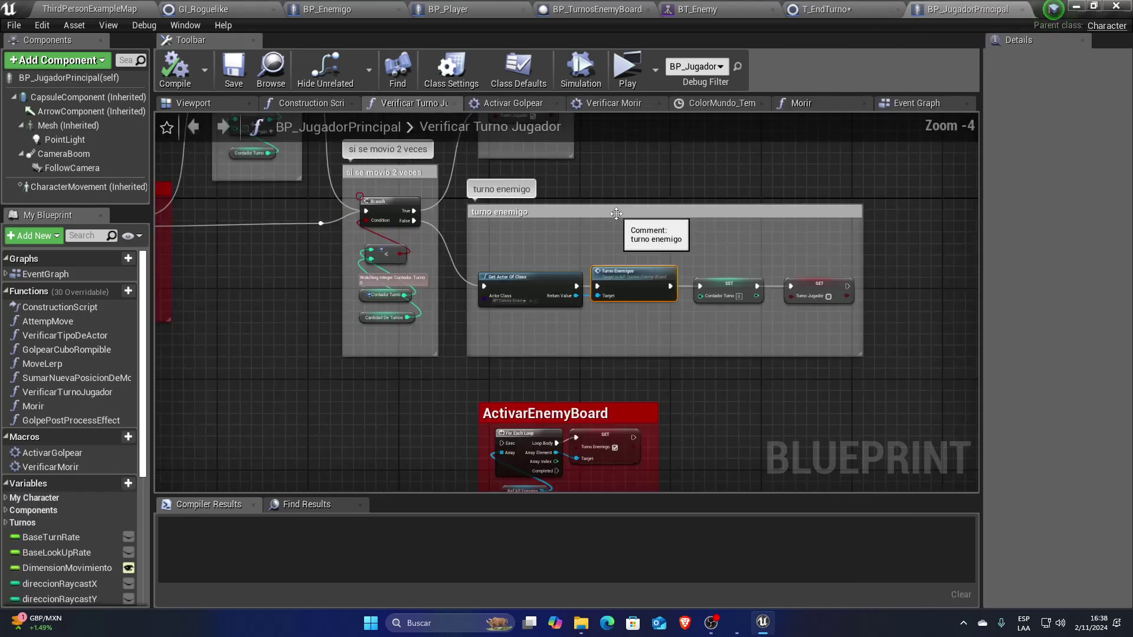
# - Zoom into the turno enemigo block and select its Get Actor Of Class node
pyautogui.scroll(2, 663, 231)
pyautogui.moveTo(468, 342); pyautogui.dragTo(554, 324, button='right')
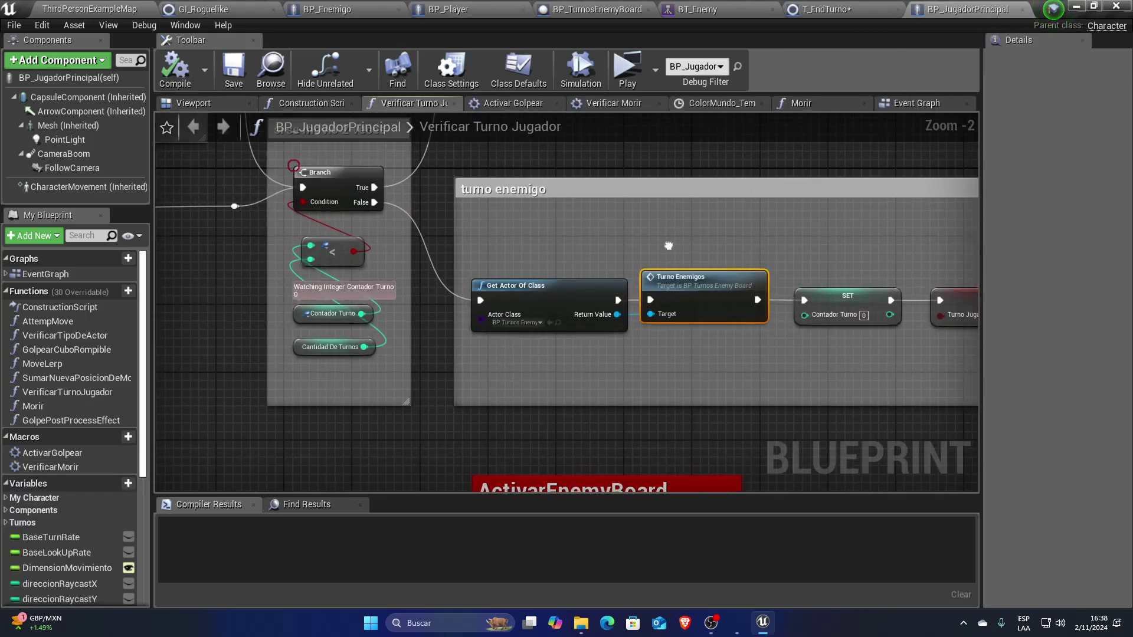
pyautogui.scroll(2, 555, 323)
pyautogui.click(525, 312)
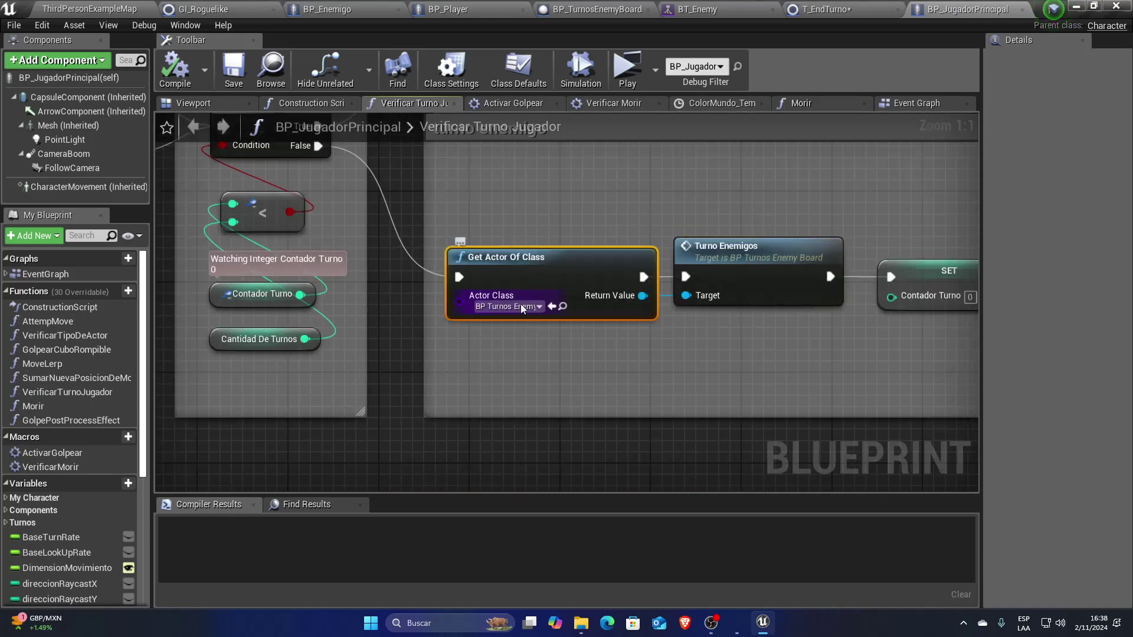
# - Pick BP_TurnosEnemyBoard in the level, widen the World Outliner and Type column, then select Turno Enemigos
pyautogui.click(62, 7)
pyautogui.click(143, 132)
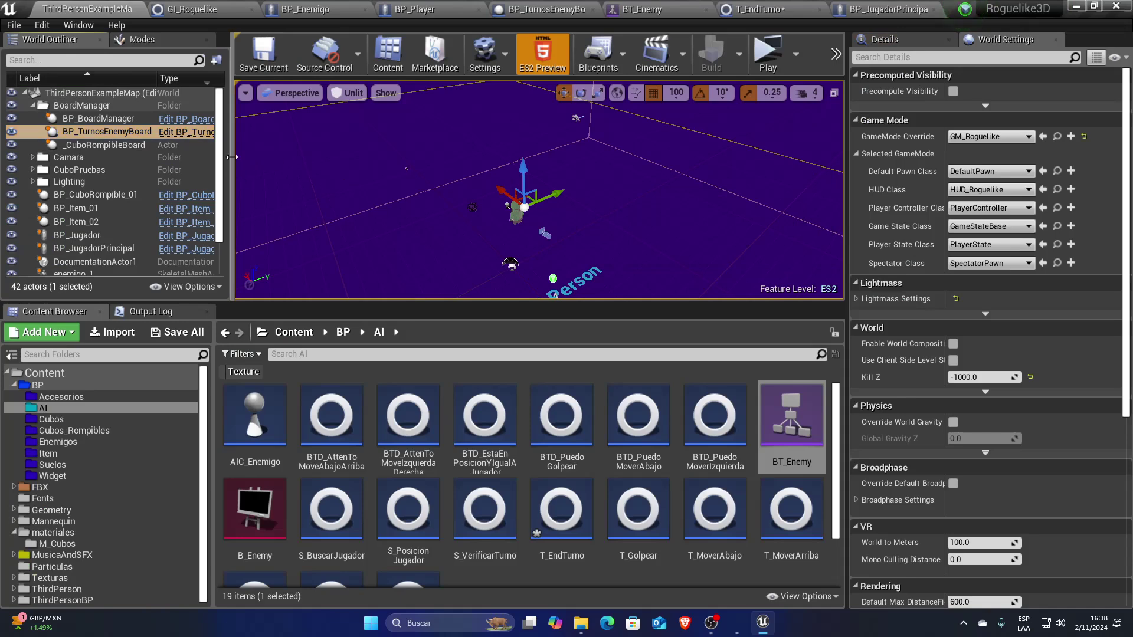
pyautogui.moveTo(232, 171); pyautogui.dragTo(381, 175)
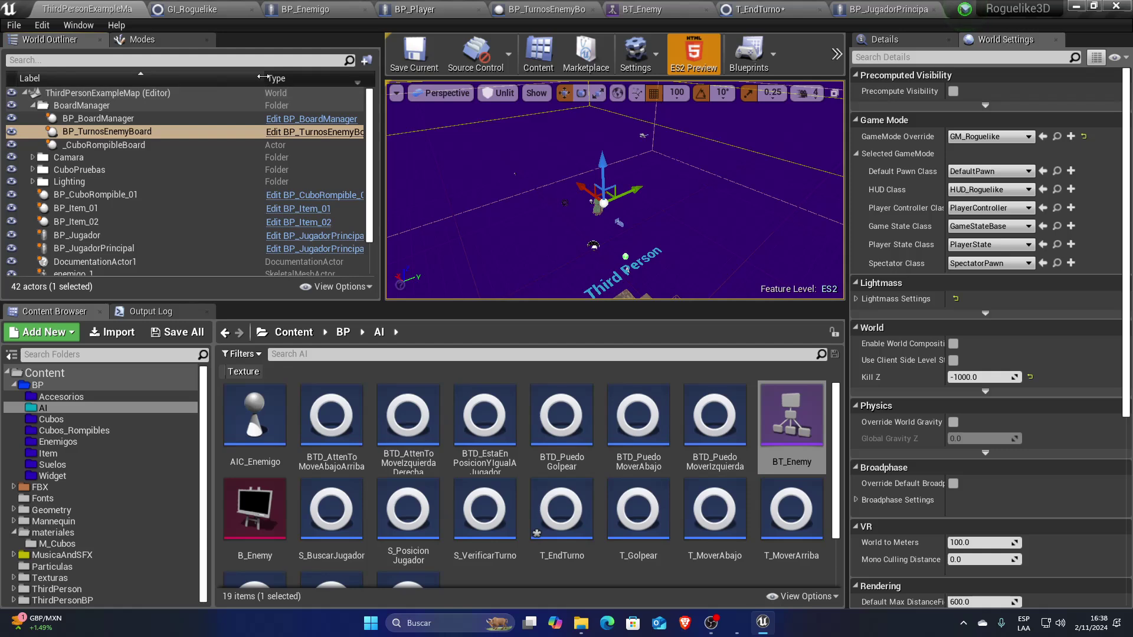
pyautogui.moveTo(263, 78); pyautogui.dragTo(217, 78)
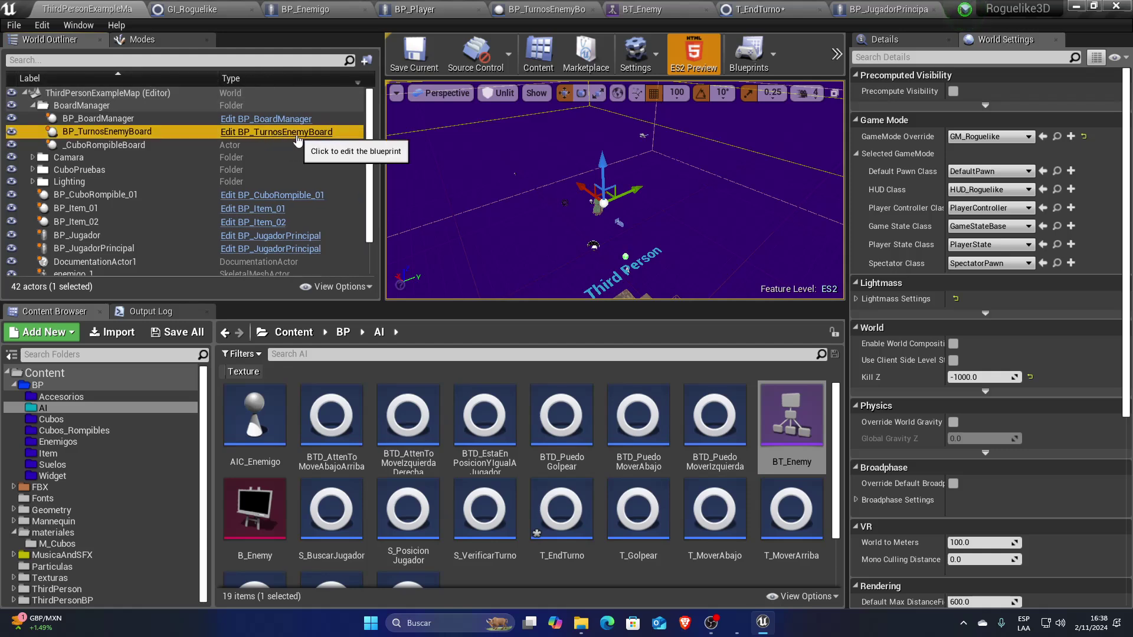
pyautogui.click(929, 9)
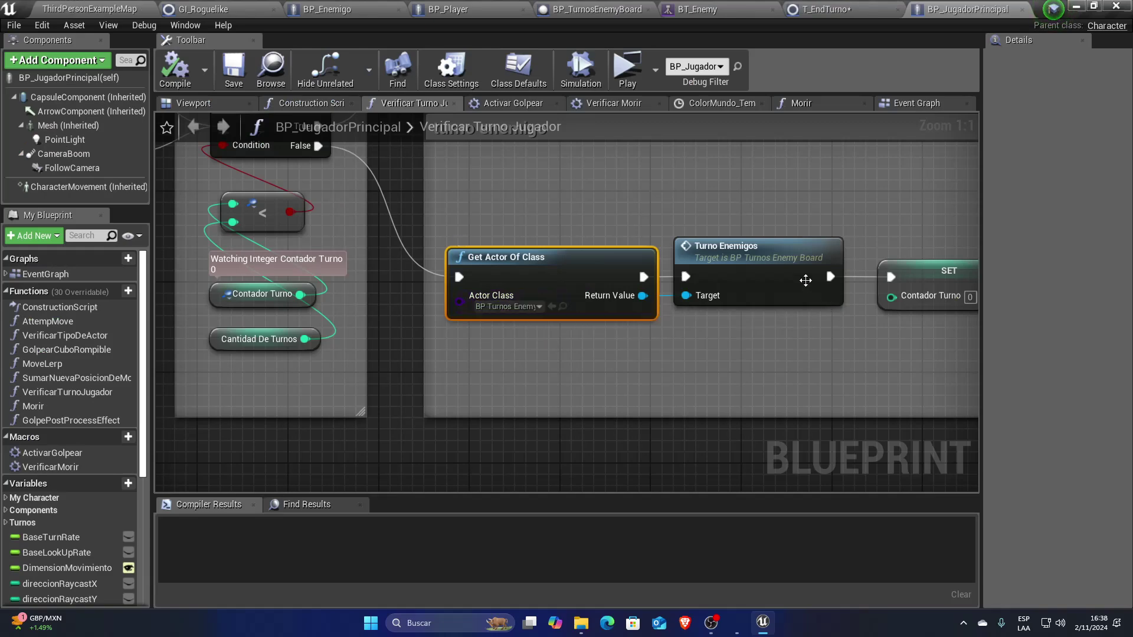
pyautogui.click(712, 261)
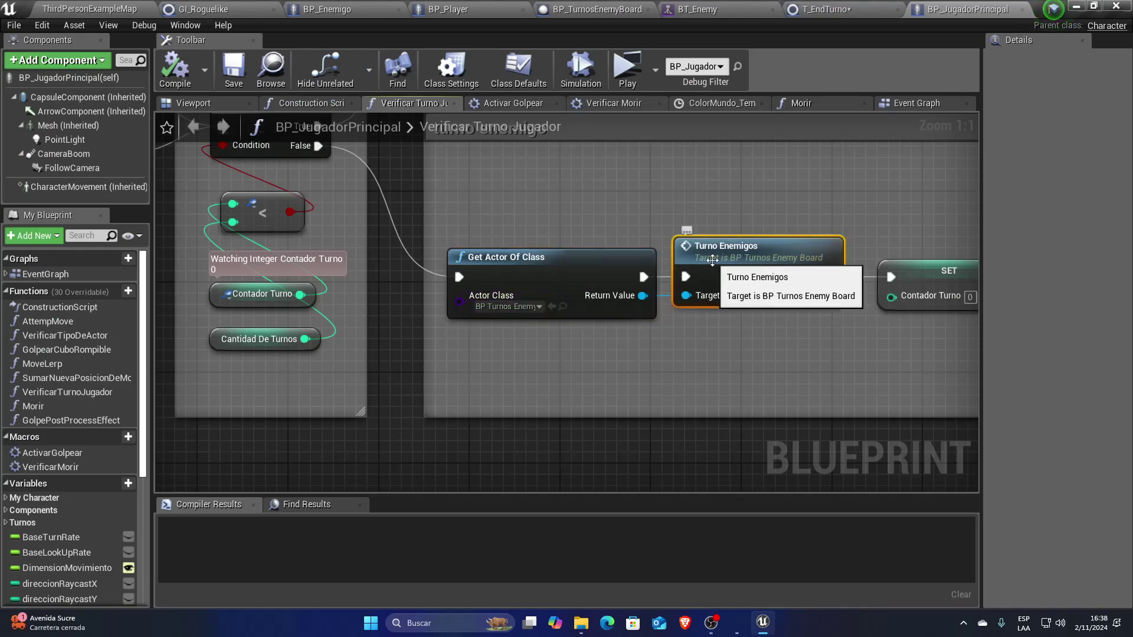
# - Jump from Turno Enemigos to BP_TurnosEnemyBoard and view the whole enemy turn loop
pyautogui.doubleClick(712, 260)
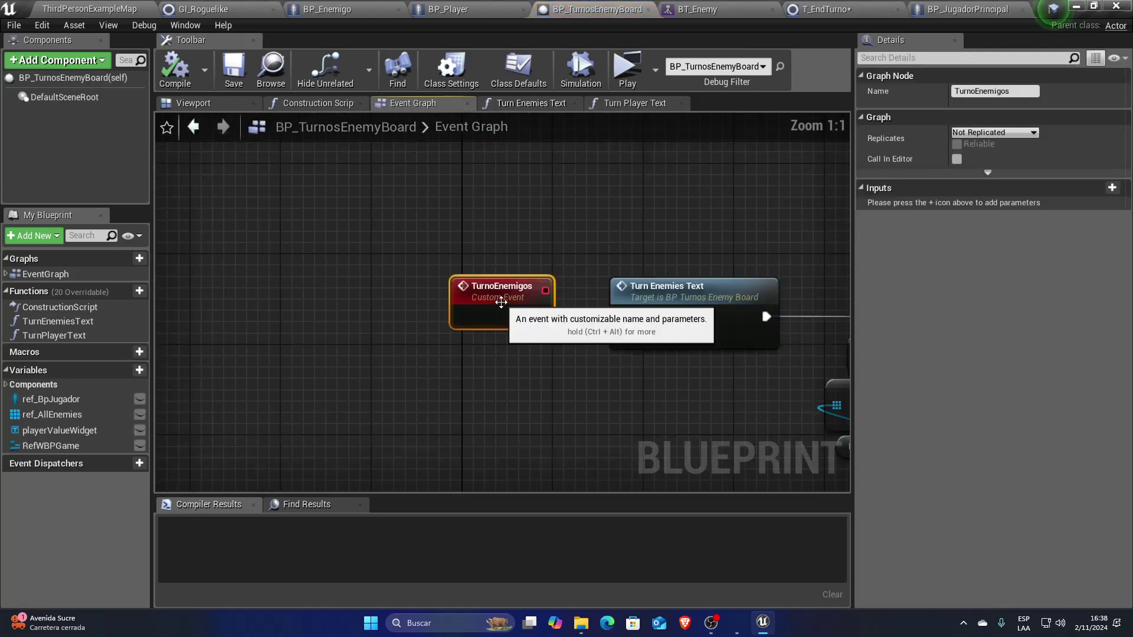
pyautogui.scroll(-2, 501, 302)
pyautogui.scroll(-2, 501, 302)
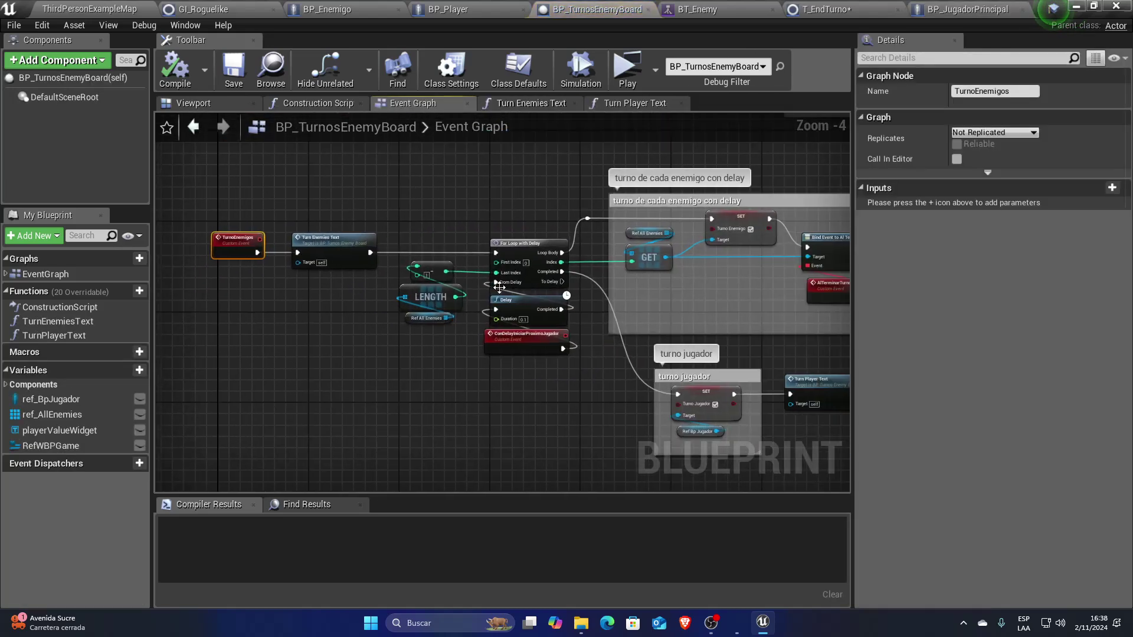
pyautogui.moveTo(728, 282); pyautogui.dragTo(647, 286, button='right')
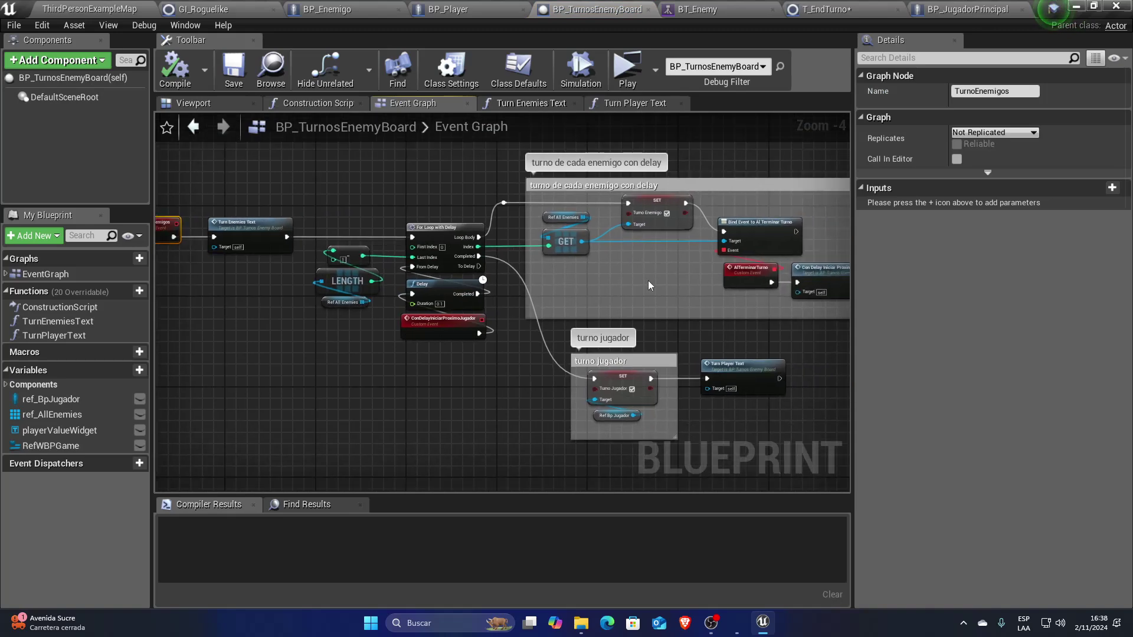
# - In BT_Enemy, inspect the S_VerificarTurno service and bring the Si es turno enemigo branch into view
pyautogui.click(697, 10)
pyautogui.scroll(-5, 634, 192)
pyautogui.scroll(3, 494, 456)
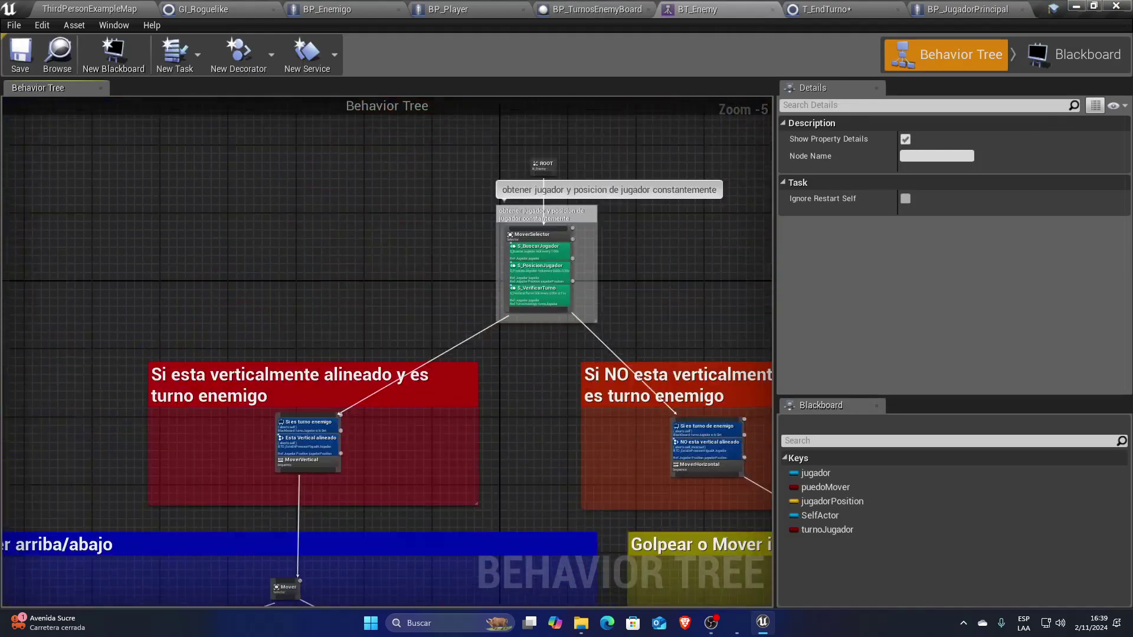
pyautogui.scroll(3, 526, 410)
pyautogui.scroll(-2, 526, 412)
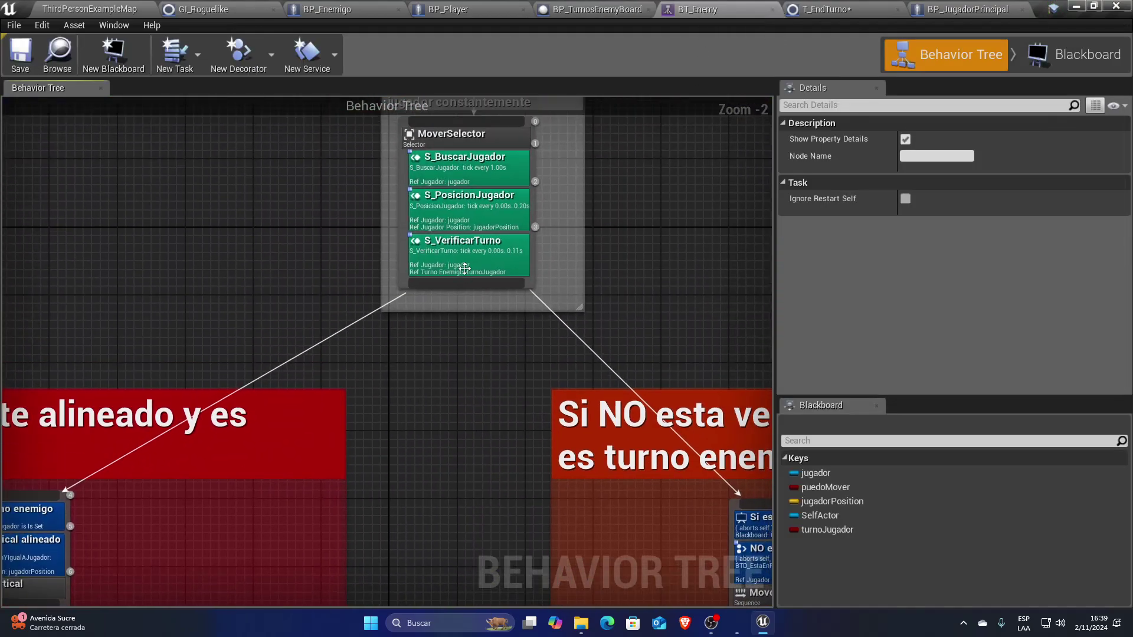
pyautogui.click(465, 258)
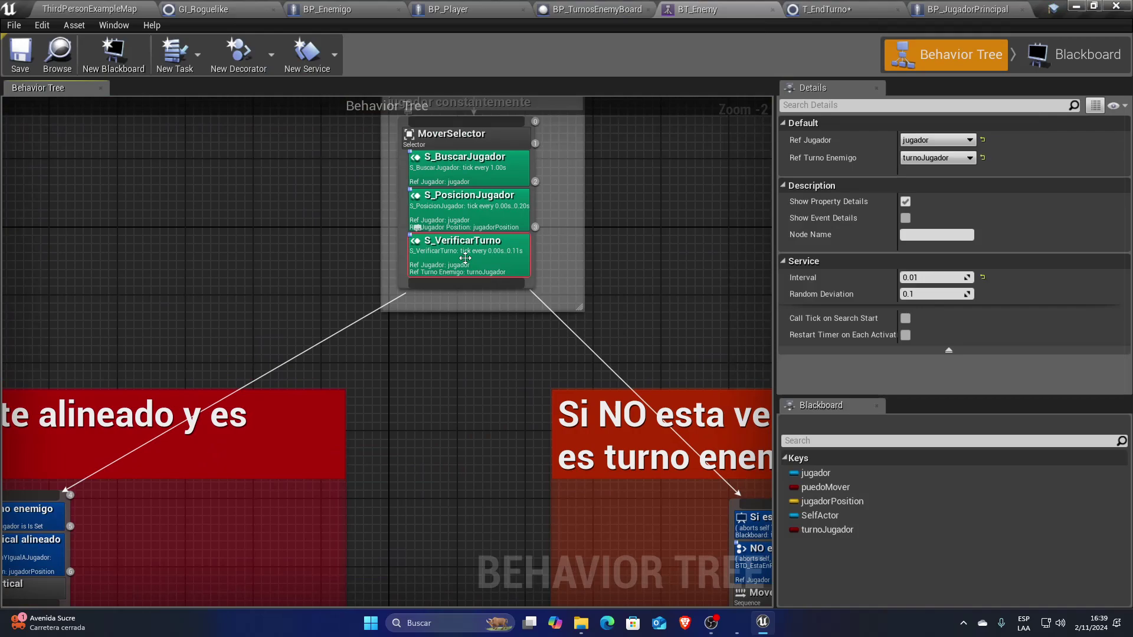
pyautogui.moveTo(465, 257)
pyautogui.mouseDown(button='right')
pyautogui.moveTo(656, 175)
pyautogui.moveTo(749, 6)
pyautogui.mouseUp(button='right')
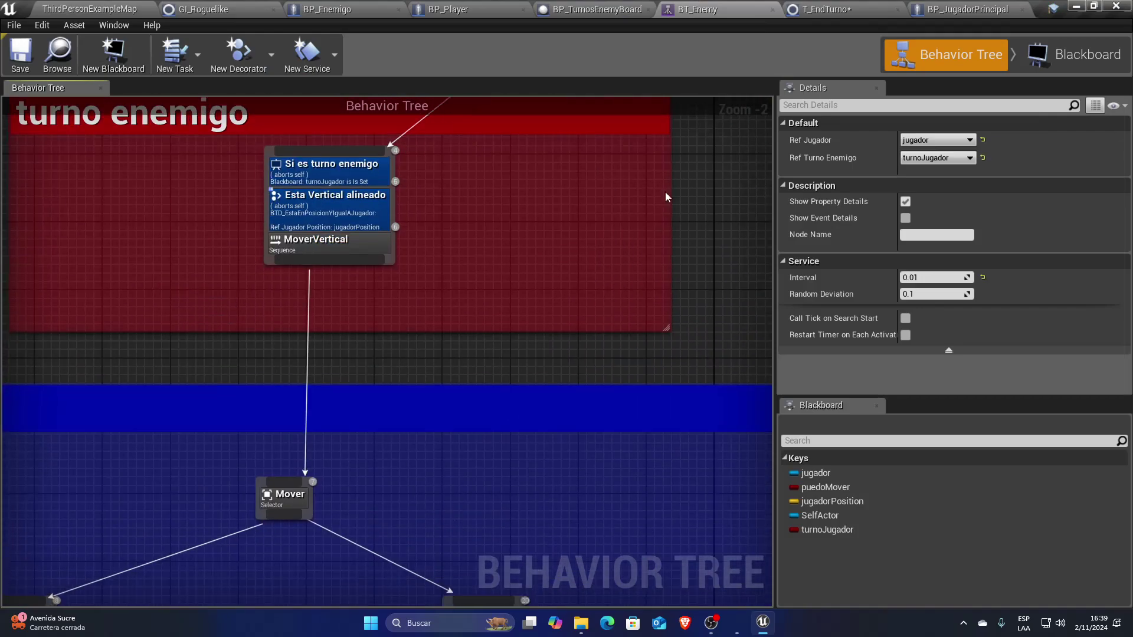
pyautogui.scroll(-3, 502, 295)
pyautogui.scroll(3, 378, 413)
pyautogui.scroll(2, 458, 260)
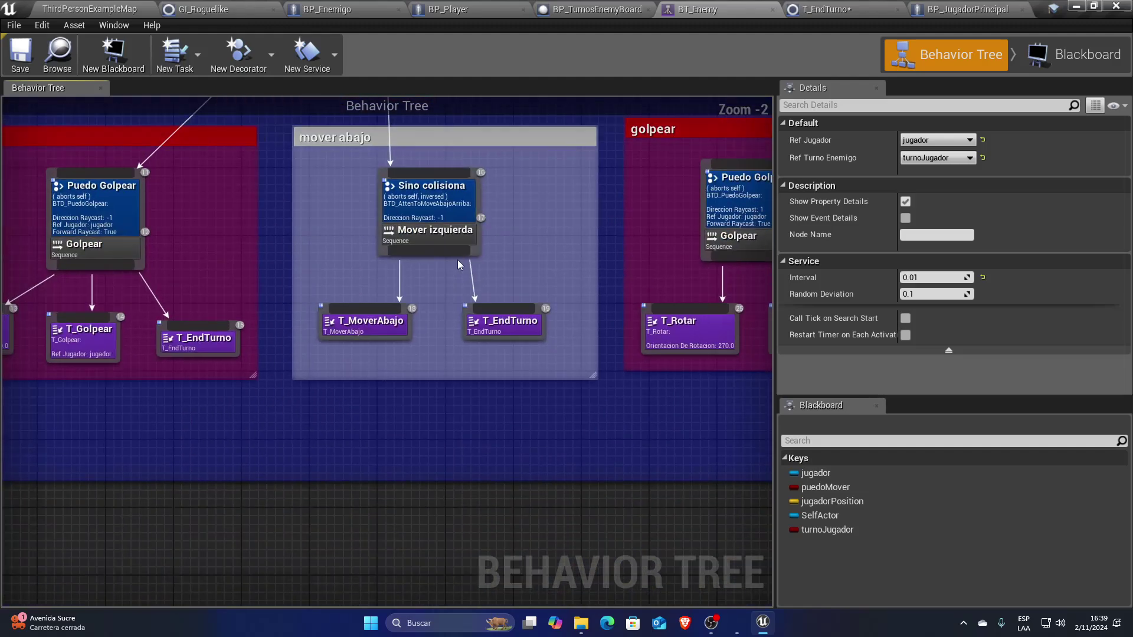
pyautogui.scroll(1, 434, 303)
# - Pan to the golpear and mover abajo branches and inspect the T_EndTurno task
pyautogui.moveTo(556, 264); pyautogui.dragTo(402, 332, button='right')
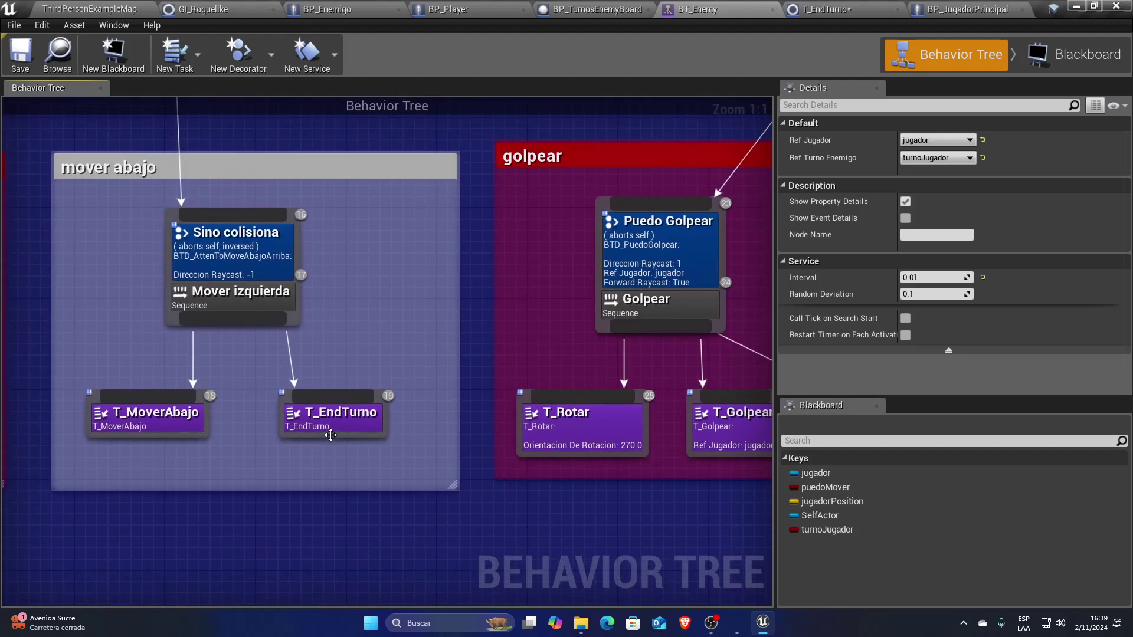
pyautogui.click(331, 420)
pyautogui.scroll(-3, 523, 172)
pyautogui.scroll(-1, 560, 100)
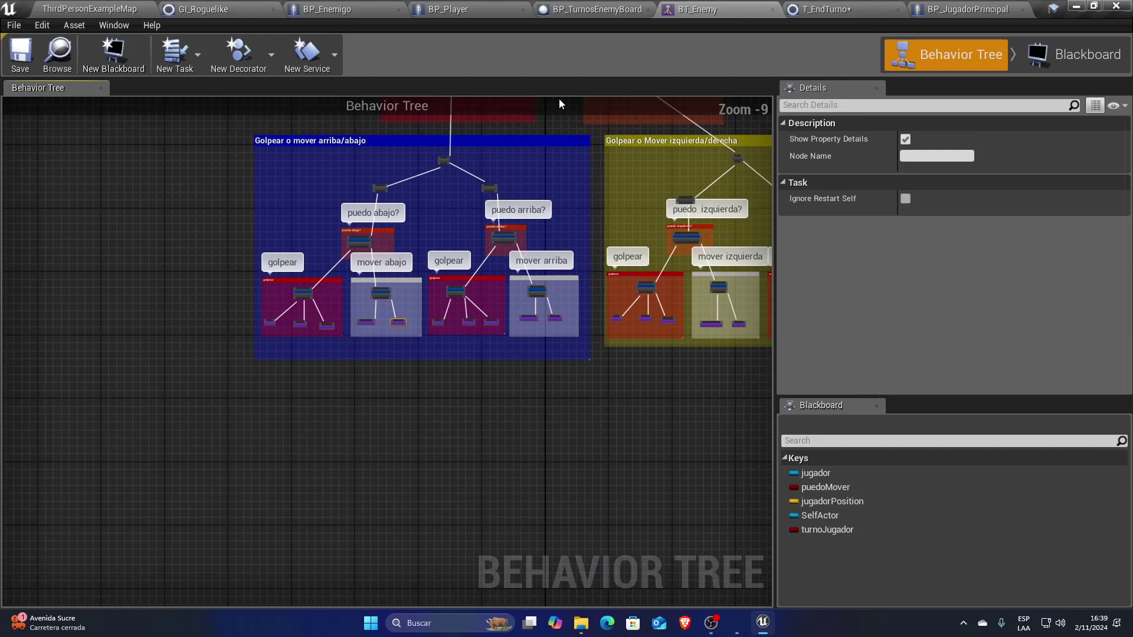
pyautogui.scroll(2, 435, 336)
pyautogui.scroll(4, 323, 341)
pyautogui.moveTo(269, 322); pyautogui.dragTo(435, 313, button='right')
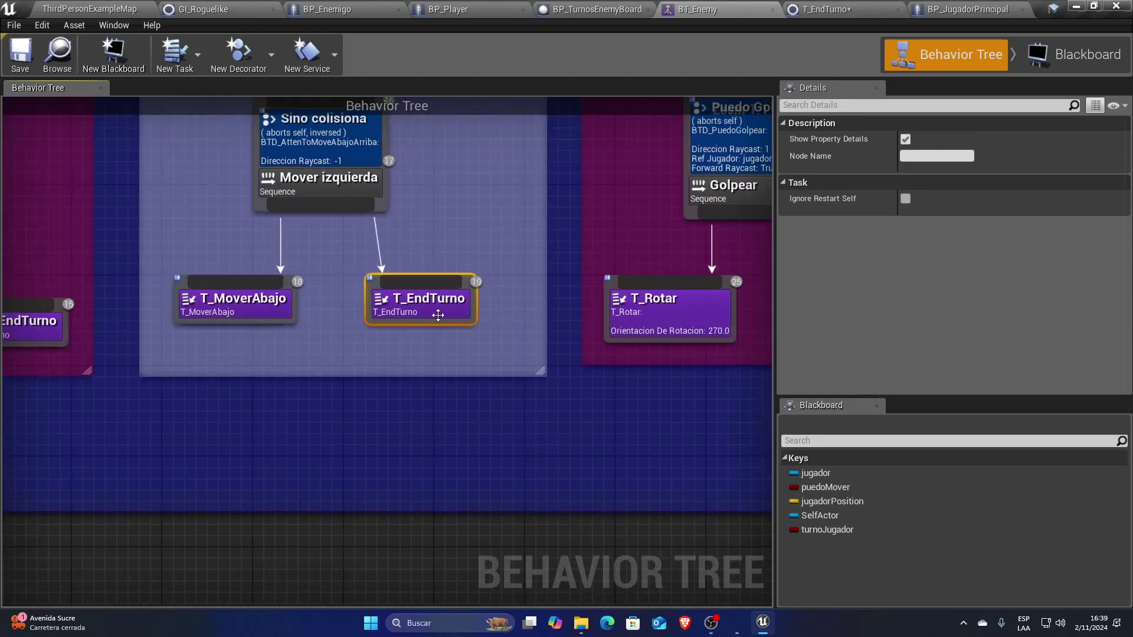
# - Open the T_MoverAbajo task Blueprint and select its Finish Execute, Bind Event and AITerminarAccion nodes
pyautogui.doubleClick(283, 313)
pyautogui.moveTo(635, 341); pyautogui.dragTo(452, 328, button='right')
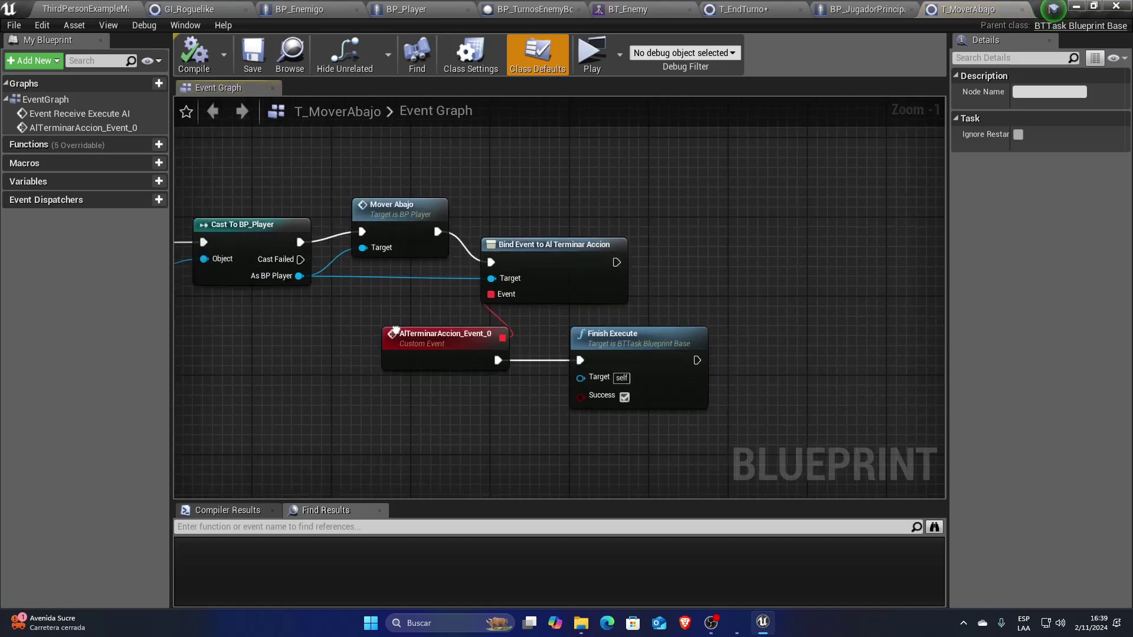
pyautogui.click(643, 348)
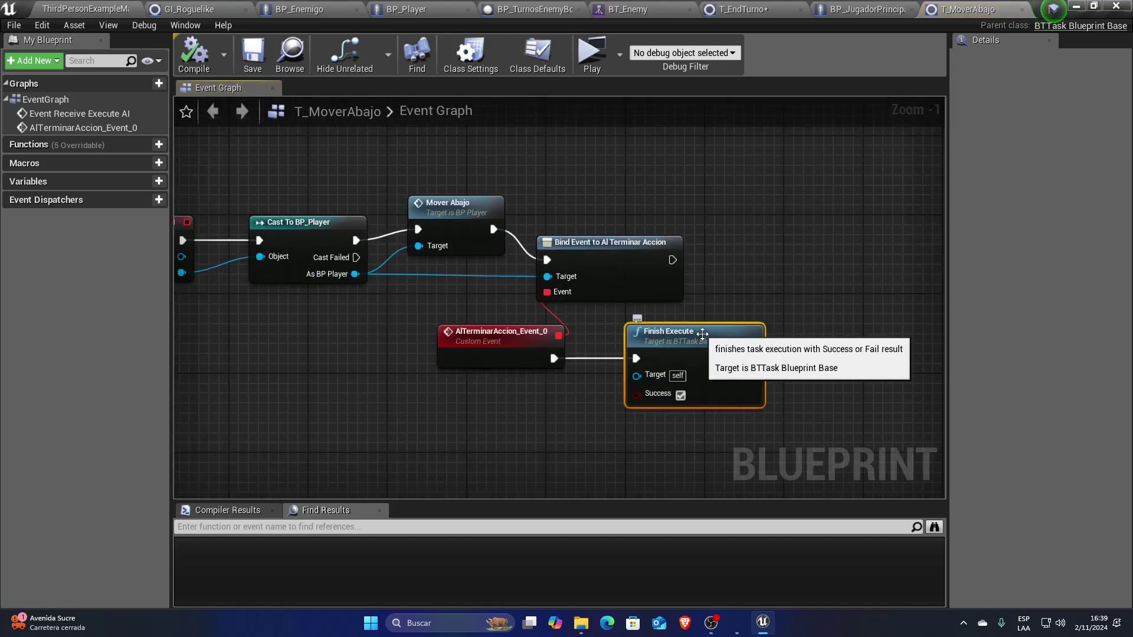
pyautogui.moveTo(544, 193); pyautogui.dragTo(549, 389)
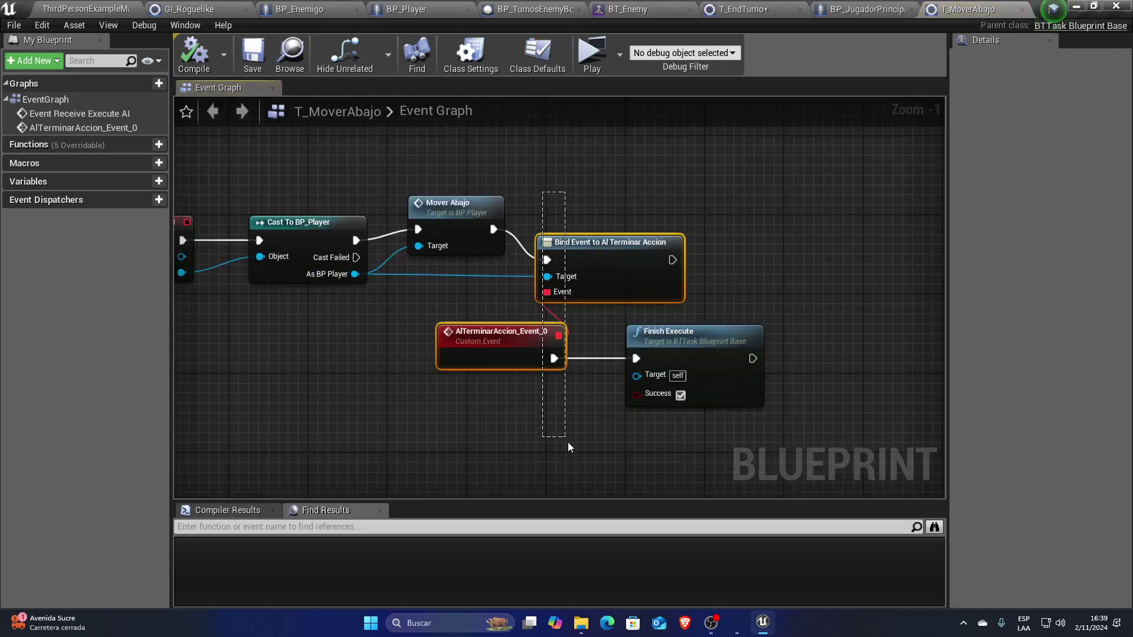
pyautogui.moveTo(579, 450); pyautogui.dragTo(575, 437)
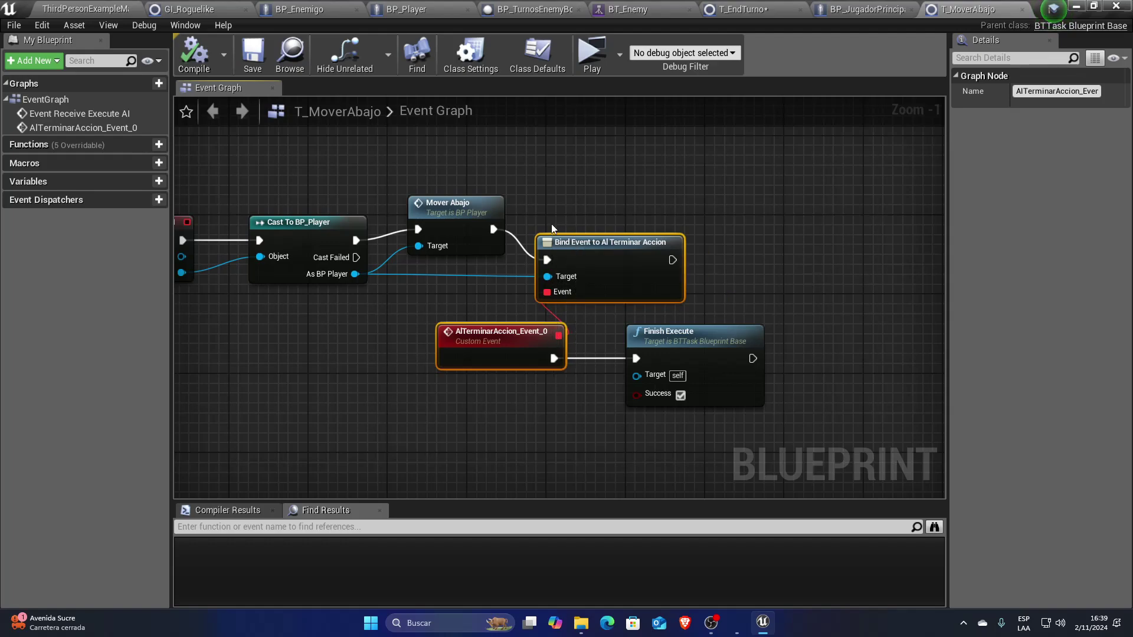
# - Open the MoverAbajo event in BP_Player and view its yellow MOVER block
pyautogui.doubleClick(466, 210)
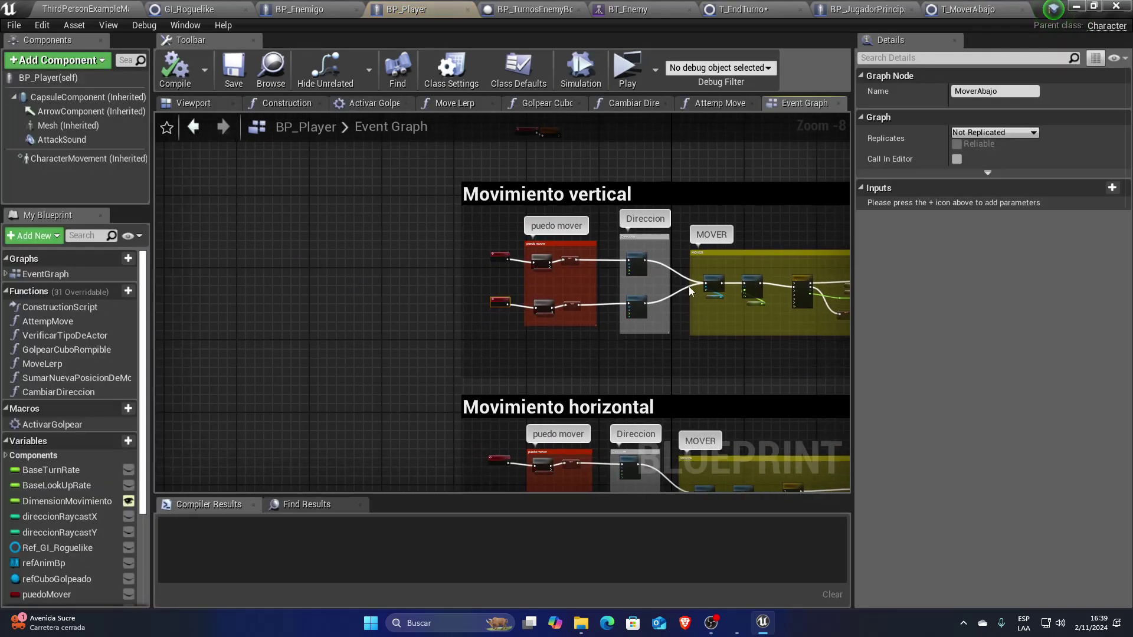
pyautogui.scroll(-5, 664, 305)
pyautogui.moveTo(664, 305); pyautogui.dragTo(449, 322, button='right')
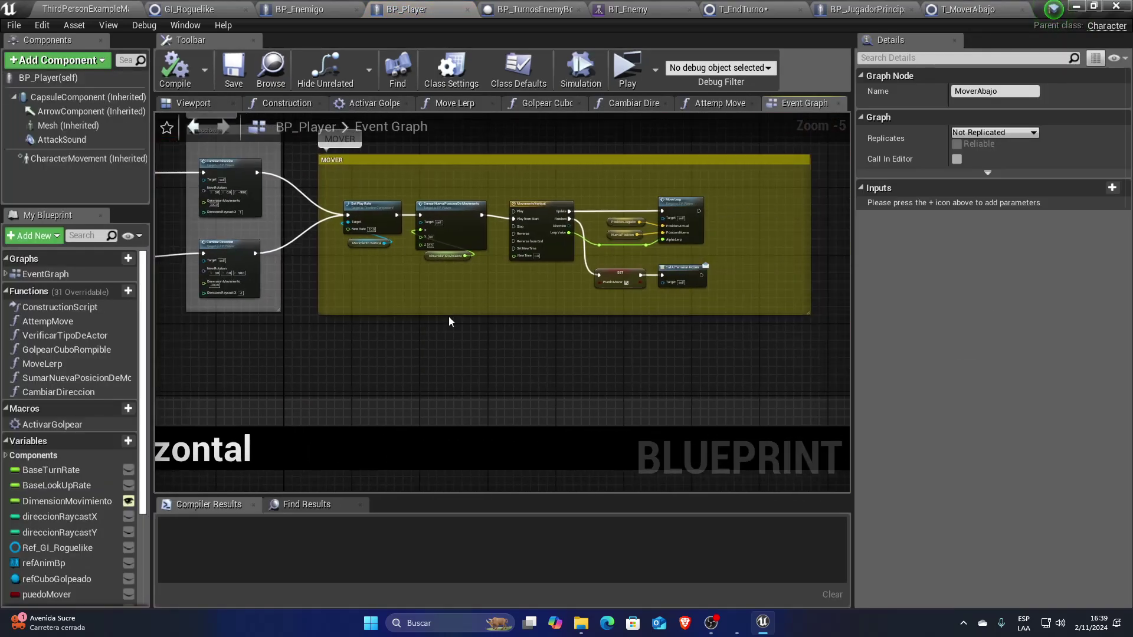
# - Reopen T_MoverAbajo from BT_Enemy, select T_EndTurno, and zoom out to frame the whole tree
pyautogui.click(627, 9)
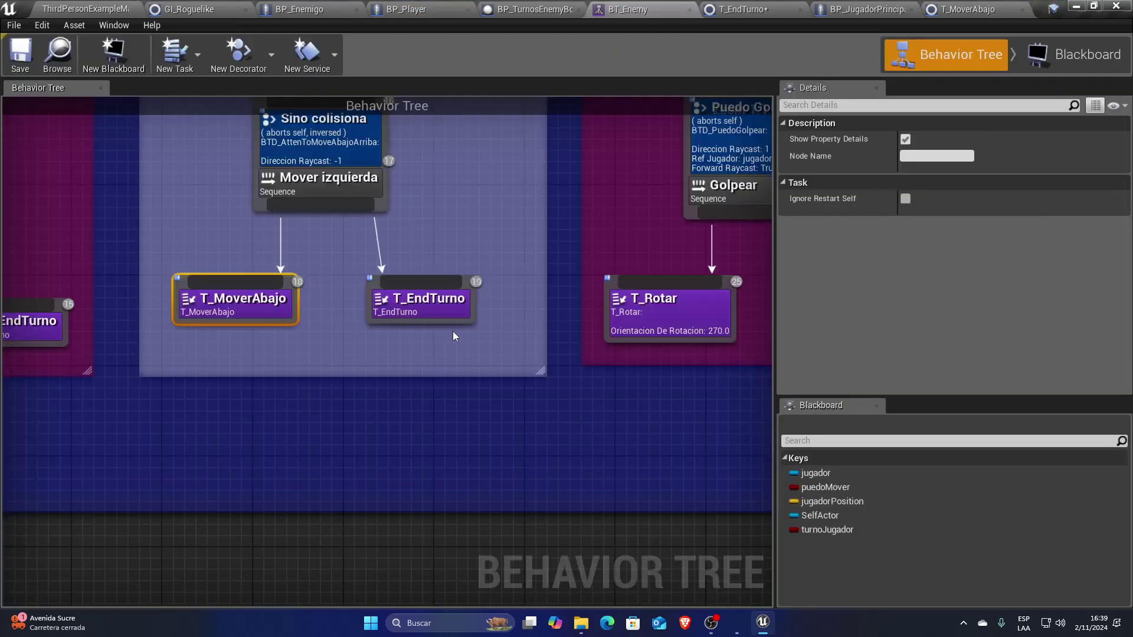
pyautogui.click(258, 308)
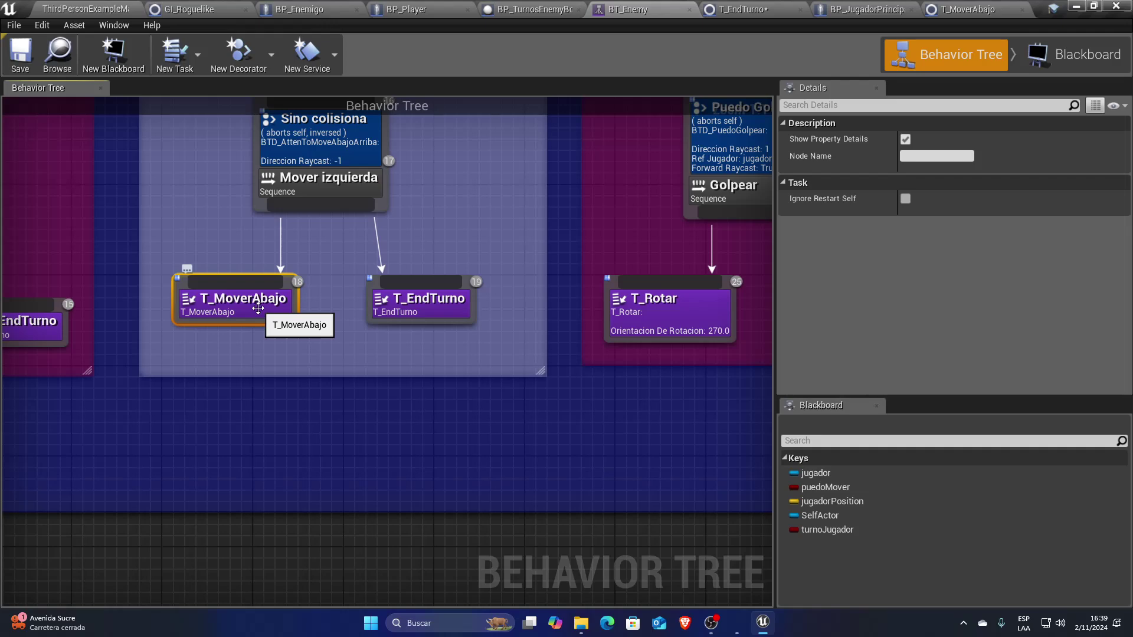
pyautogui.doubleClick(258, 308)
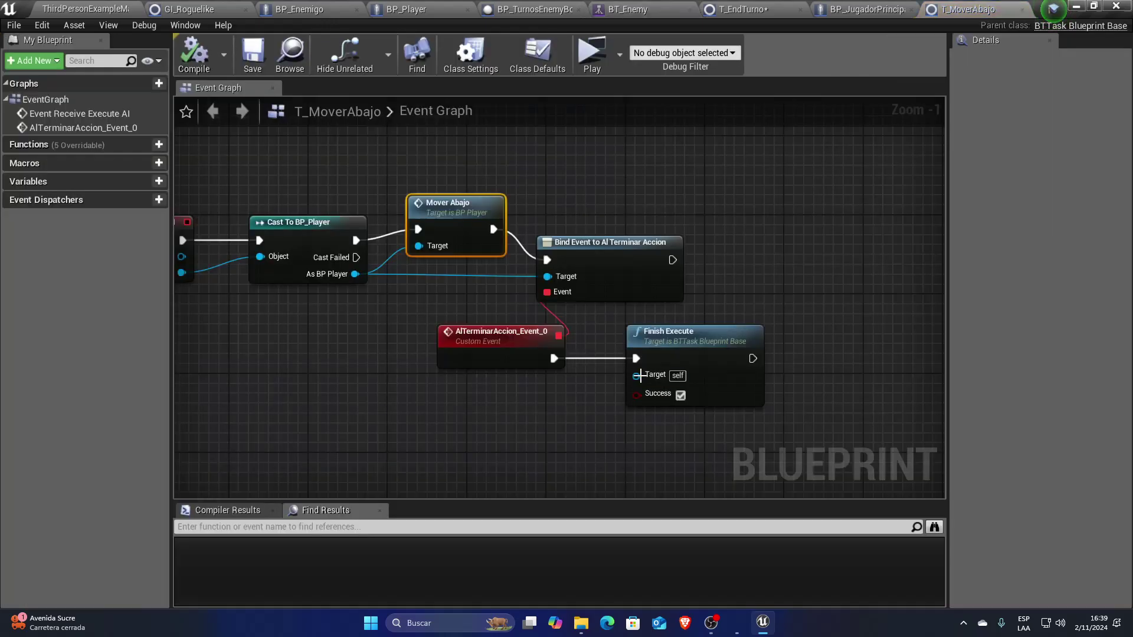
pyautogui.click(627, 9)
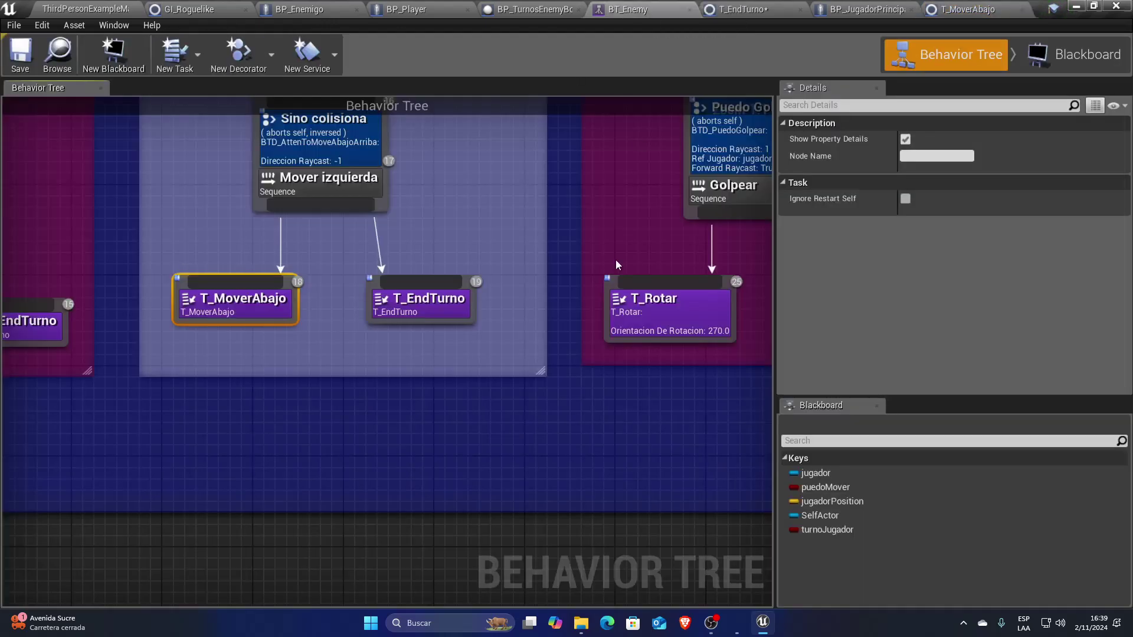
pyautogui.click(438, 302)
pyautogui.scroll(-7, 527, 287)
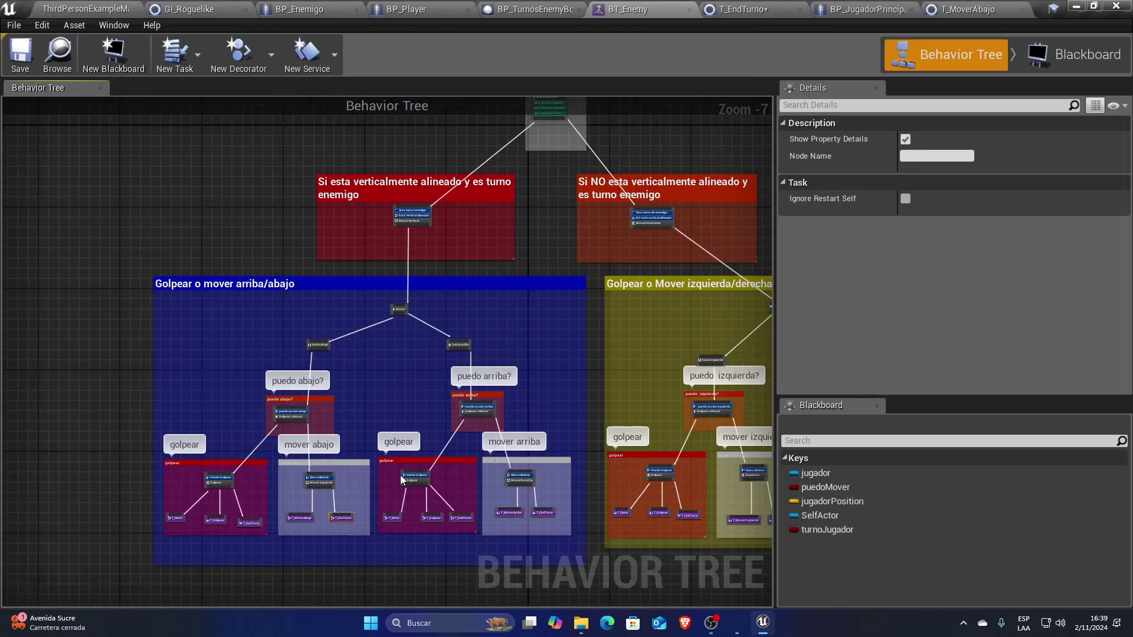
pyautogui.scroll(-2, 510, 283)
pyautogui.moveTo(511, 283); pyautogui.dragTo(339, 320, button='right')
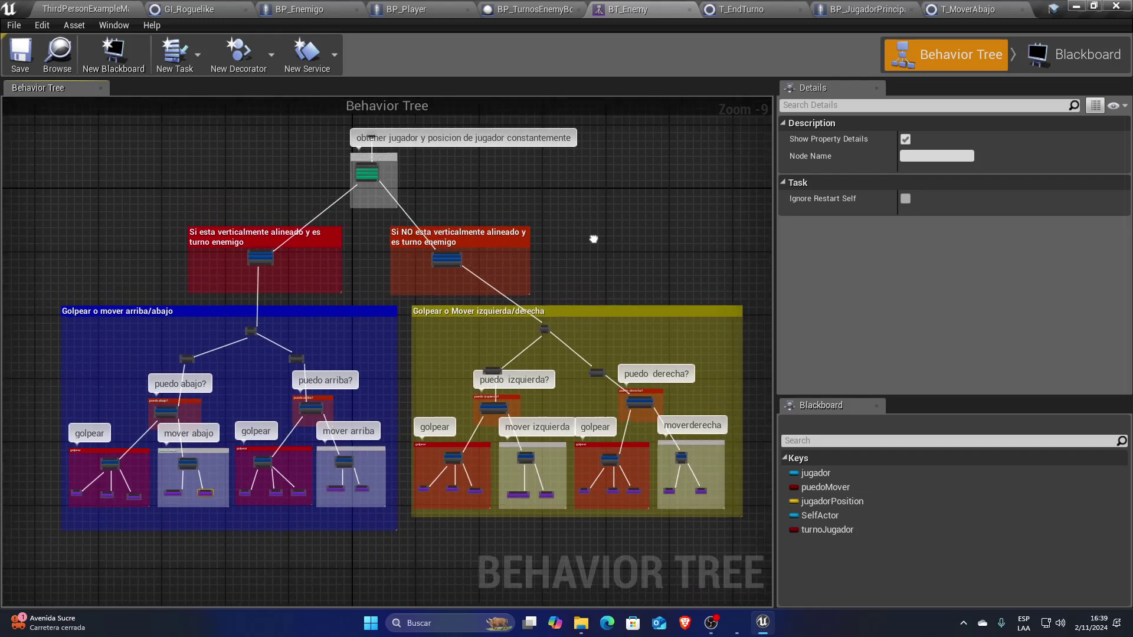
# - Close the T_MoverAbajo, BP_JugadorPrincipal and T_EndTurno tabs
pyautogui.click(938, 7)
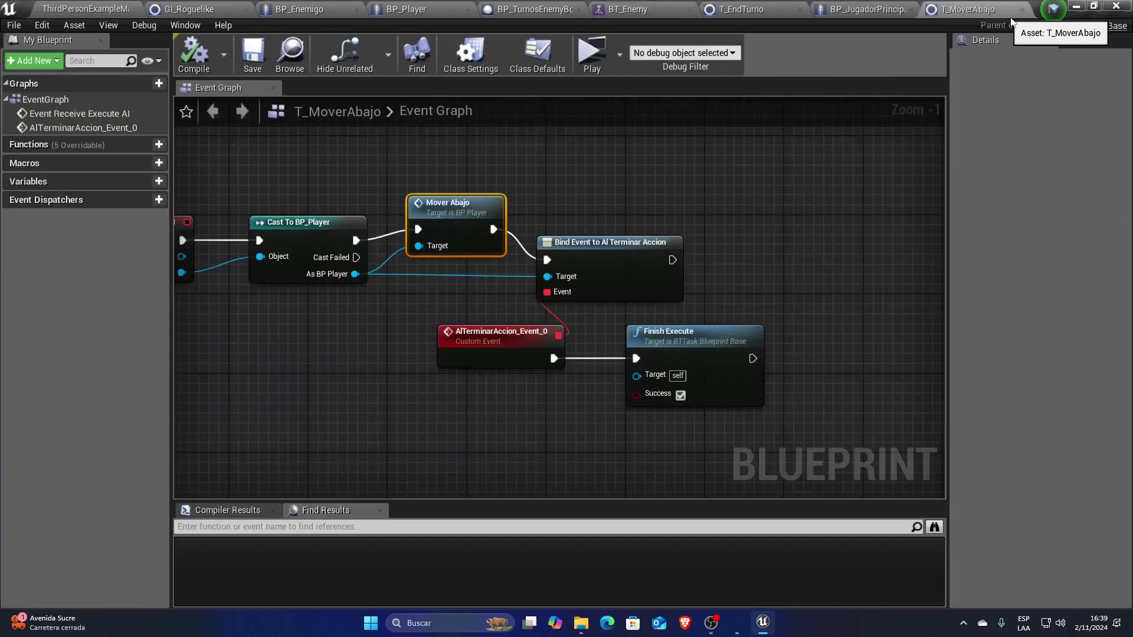
pyautogui.click(1022, 9)
pyautogui.click(964, 9)
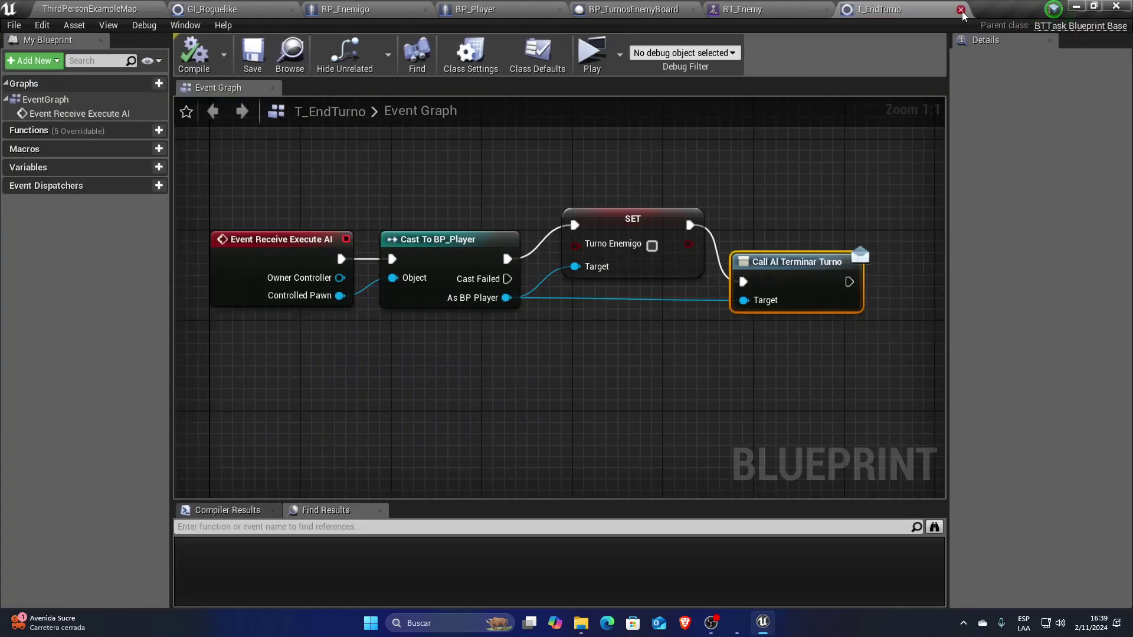
pyautogui.click(961, 9)
# - Browse FBX > Characters > Personaje_01 in the Content Browser and open Personaje_01_Skeleton_AnimBlueprint
pyautogui.click(38, 5)
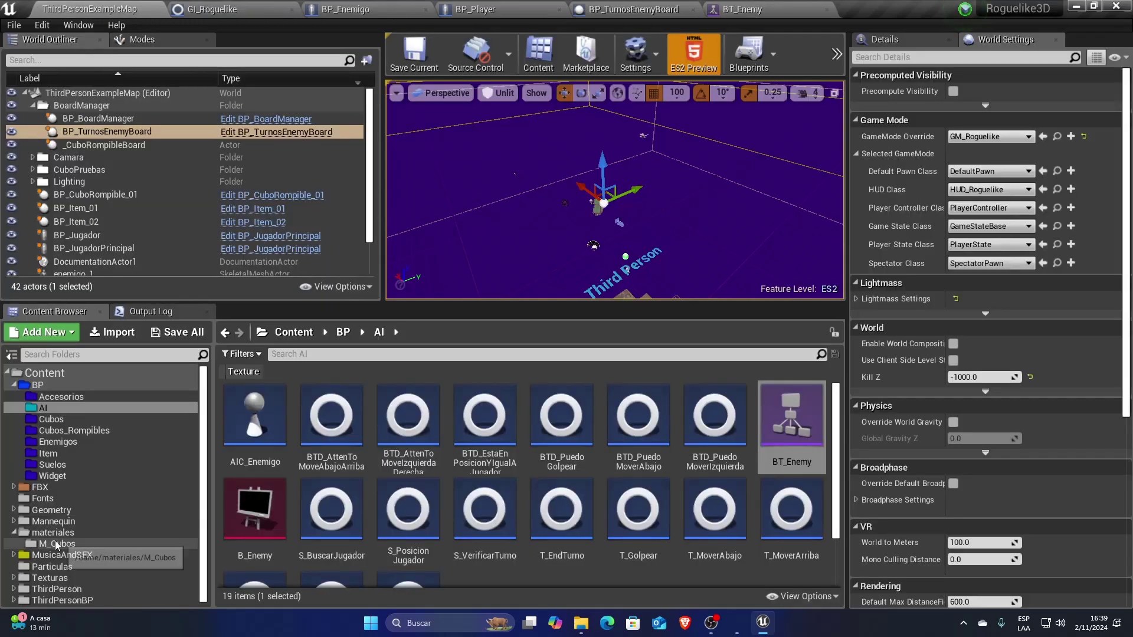
pyautogui.click(39, 486)
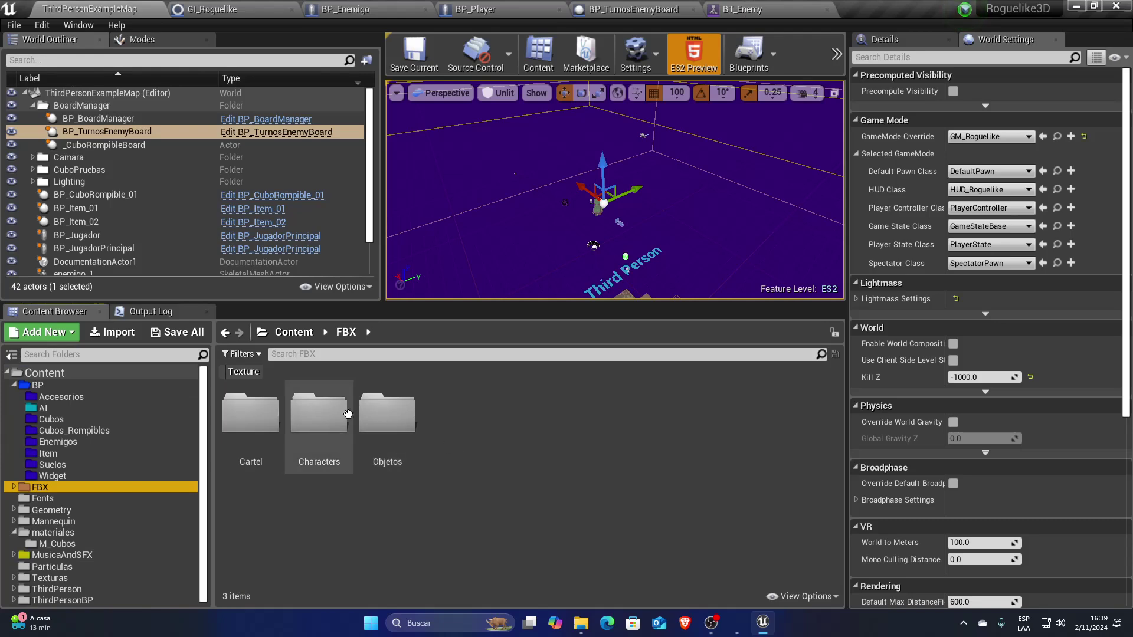
pyautogui.doubleClick(313, 416)
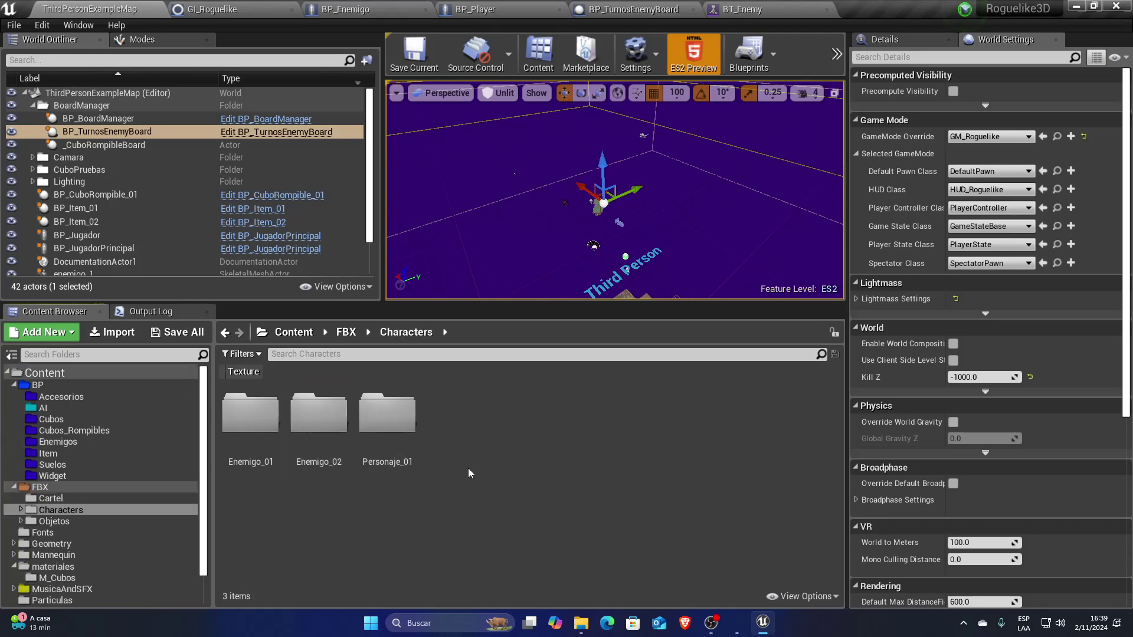
pyautogui.doubleClick(407, 434)
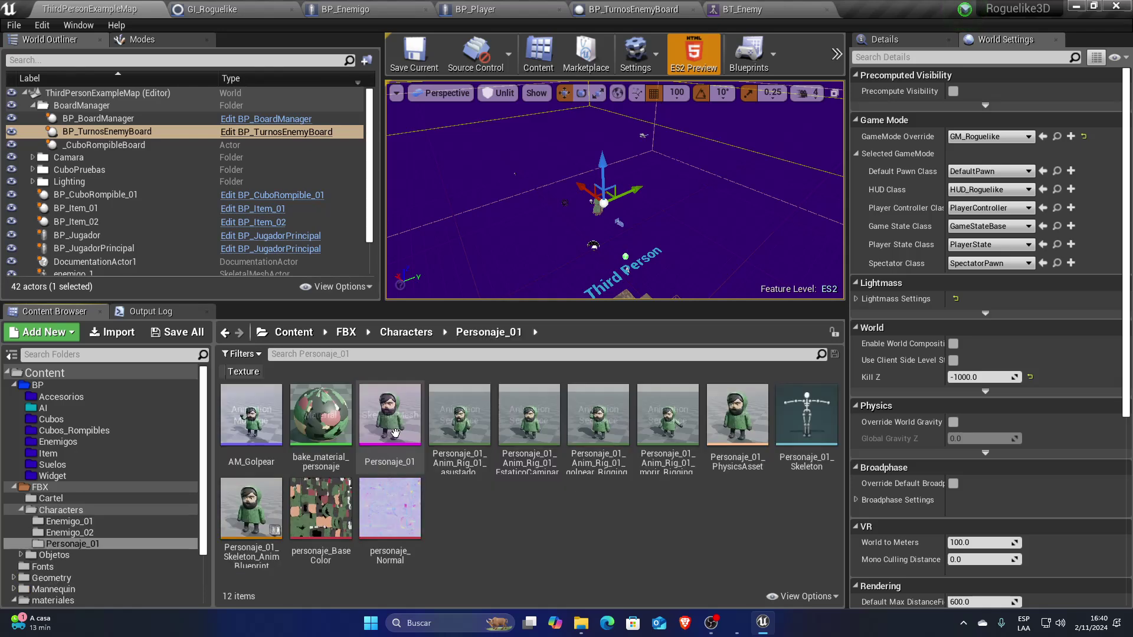
pyautogui.doubleClick(239, 514)
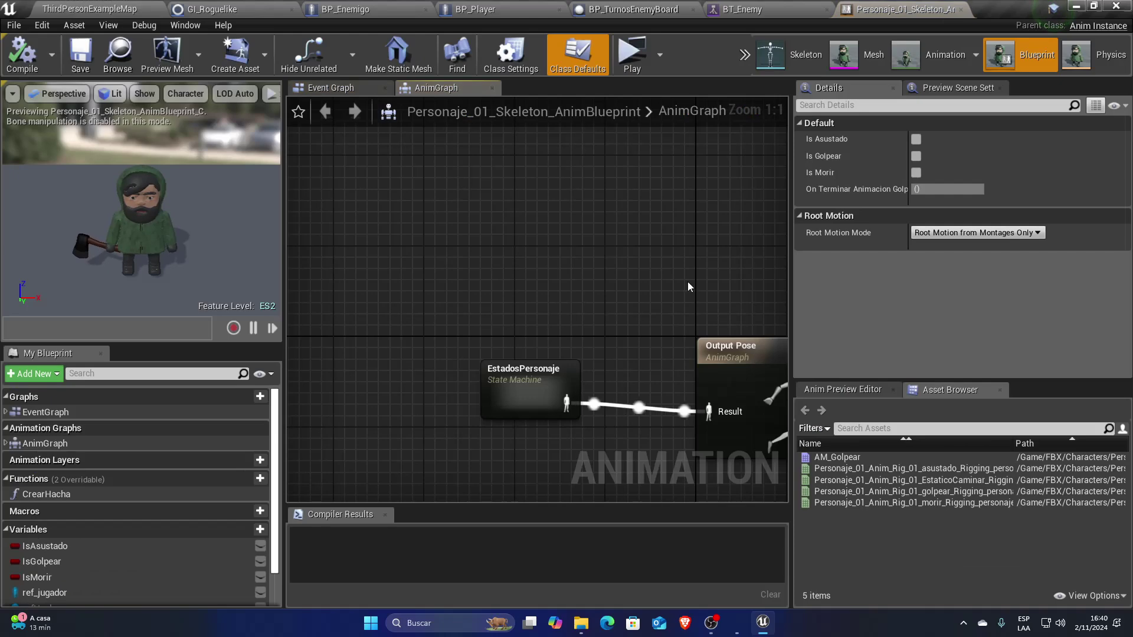
# - Open the EstadosPersonaje state machine, bring Morir into view, and glance at the Event Graph
pyautogui.doubleClick(455, 301)
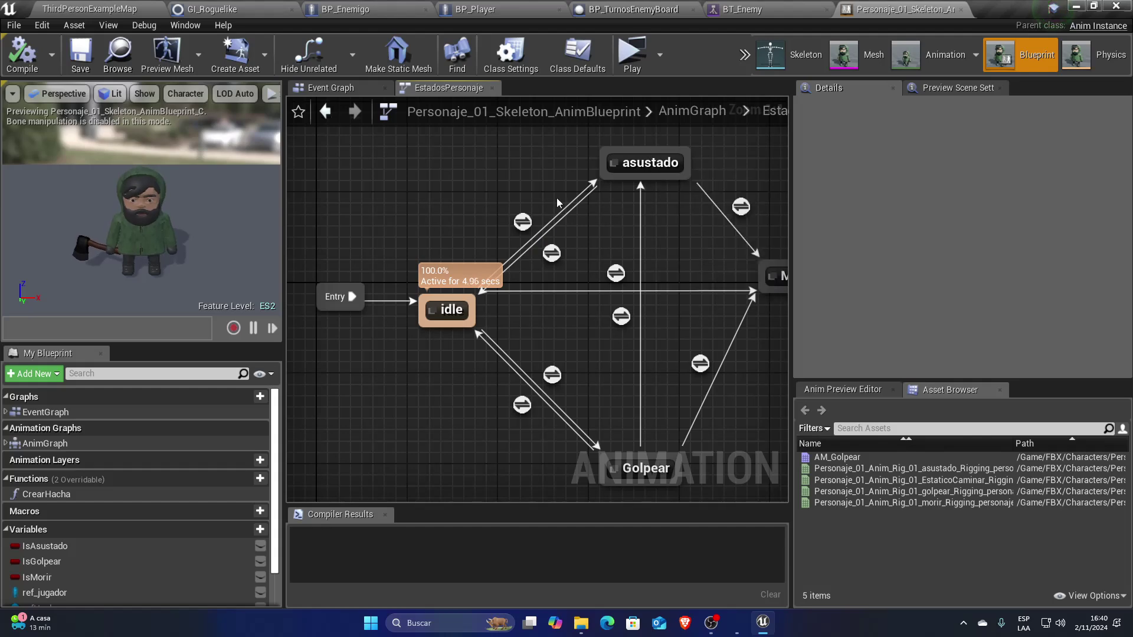
pyautogui.moveTo(557, 198); pyautogui.dragTo(438, 193, button='right')
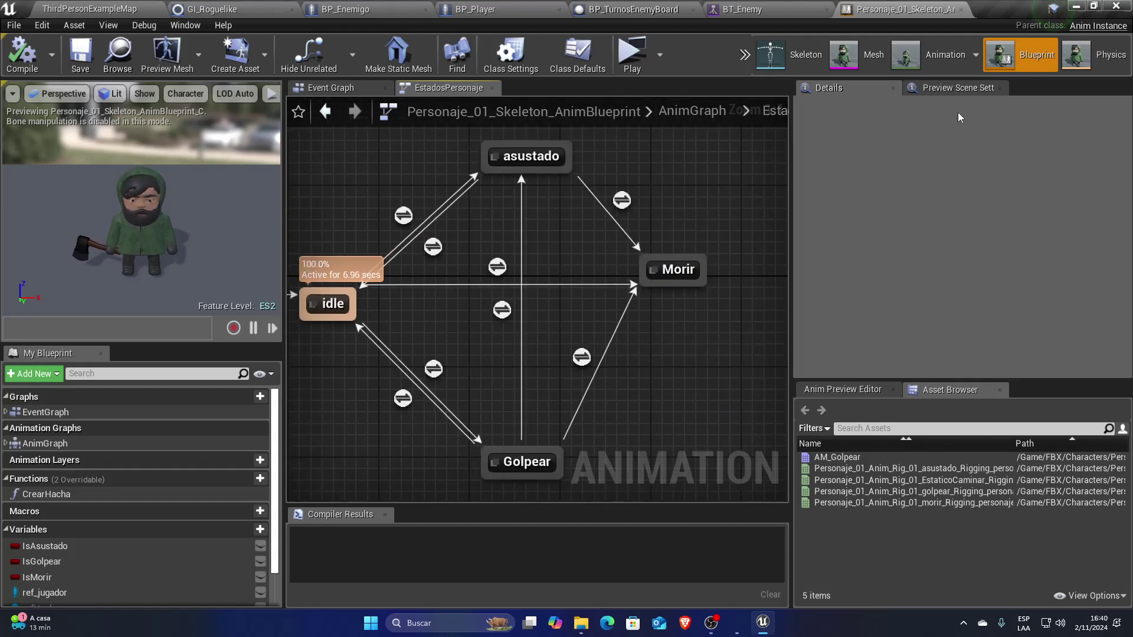
pyautogui.click(358, 89)
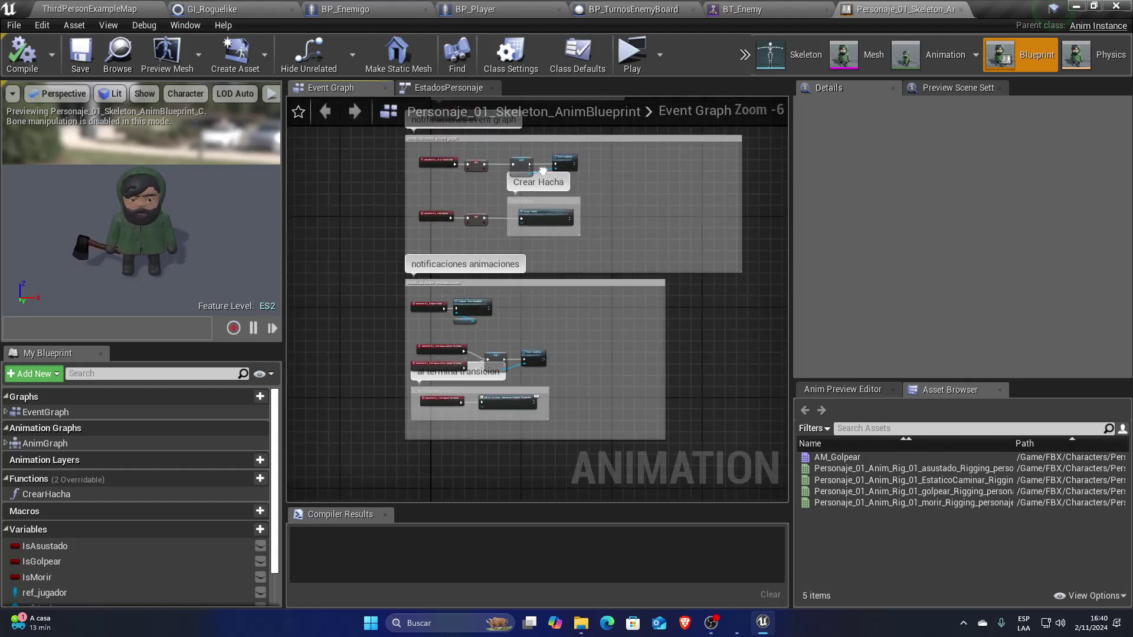
pyautogui.click(465, 91)
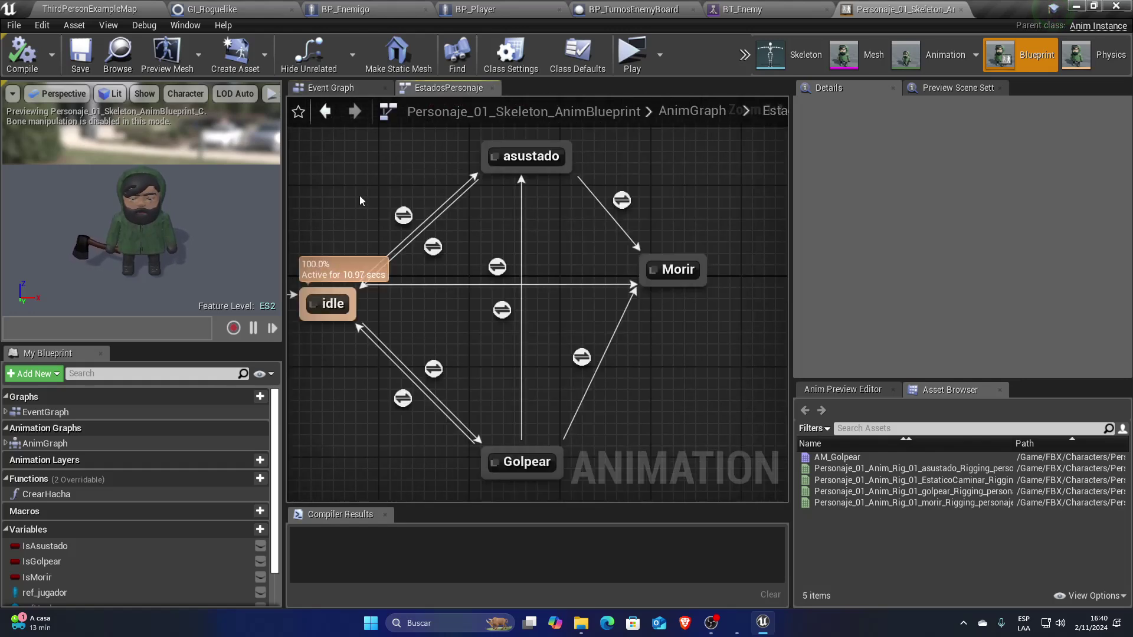
# - Inspect the idle-to-asustado transition settings and the asustado state's properties
pyautogui.moveTo(406, 218)
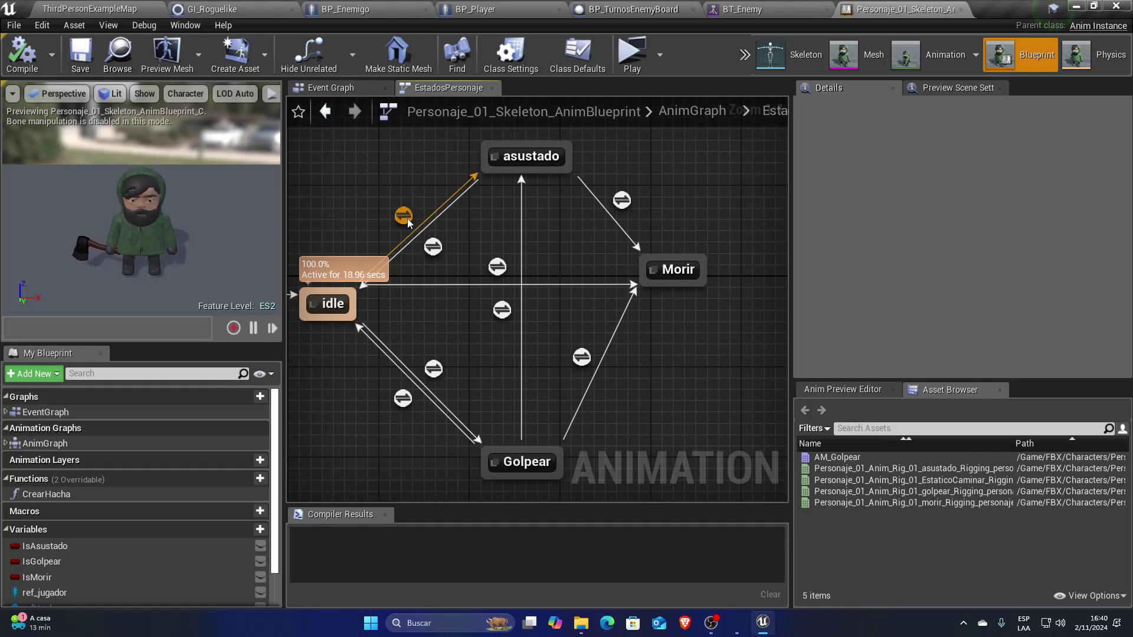
pyautogui.click(403, 218)
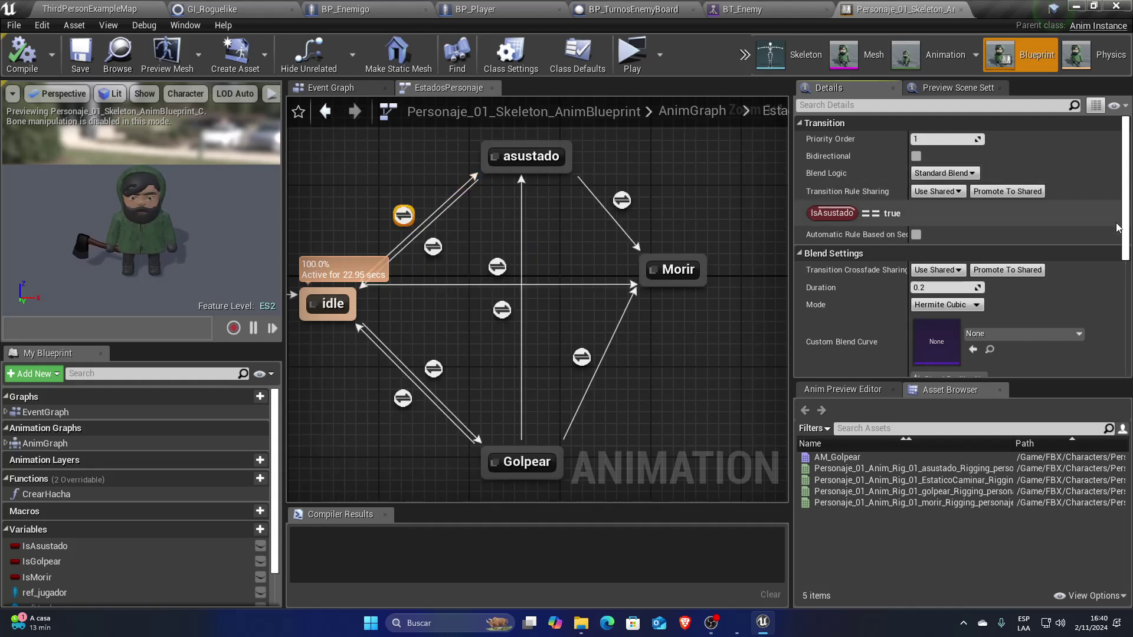
pyautogui.scroll(-5, 1126, 329)
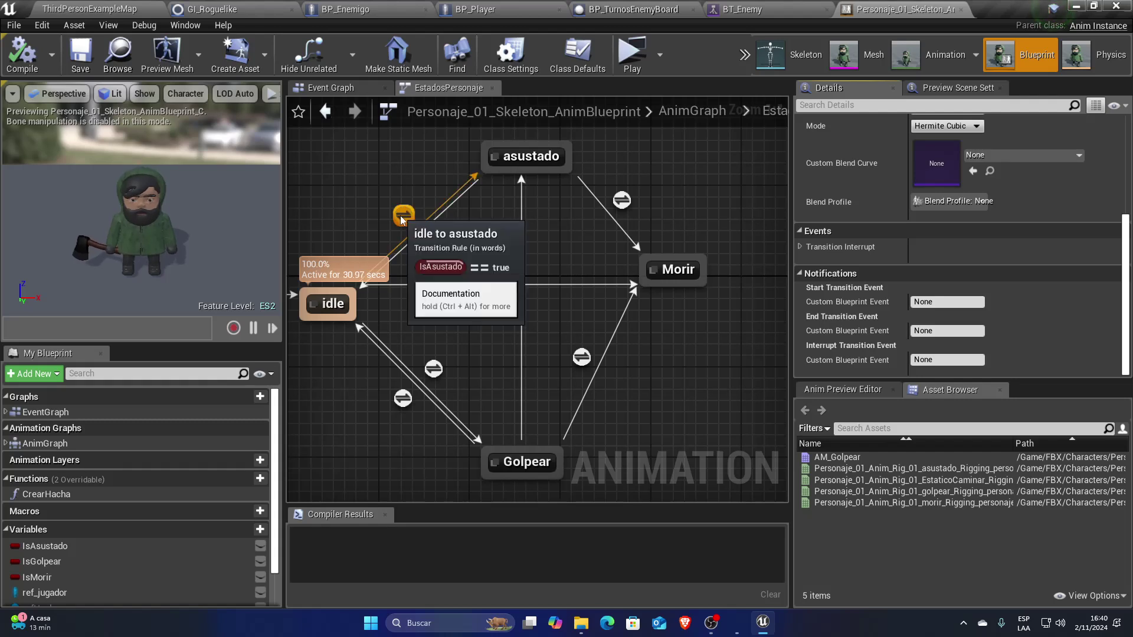
pyautogui.click(531, 159)
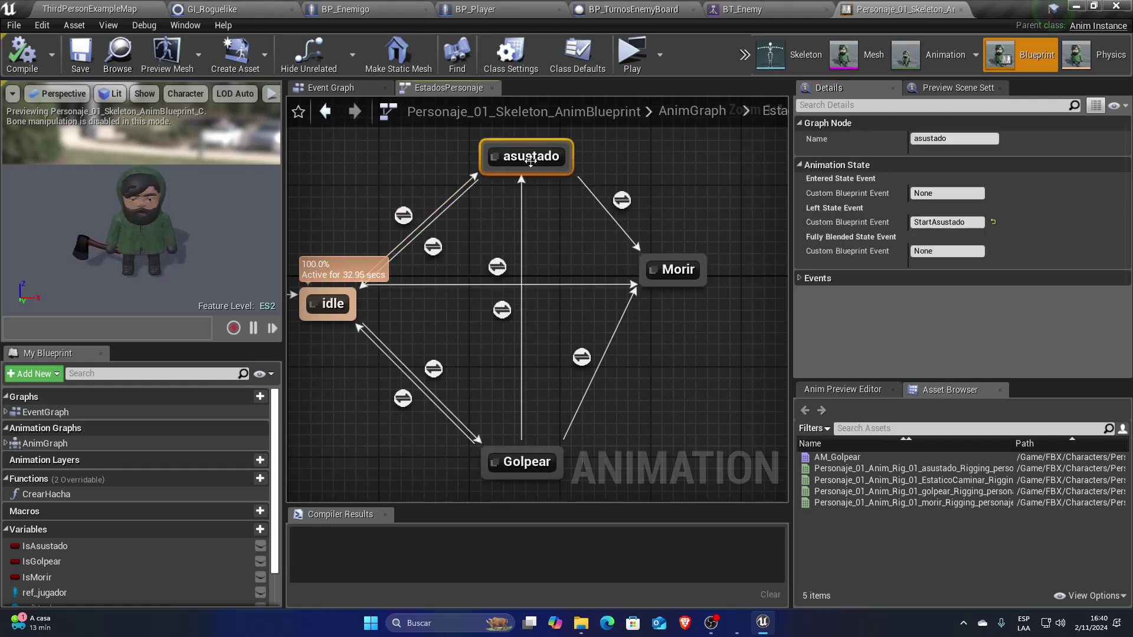
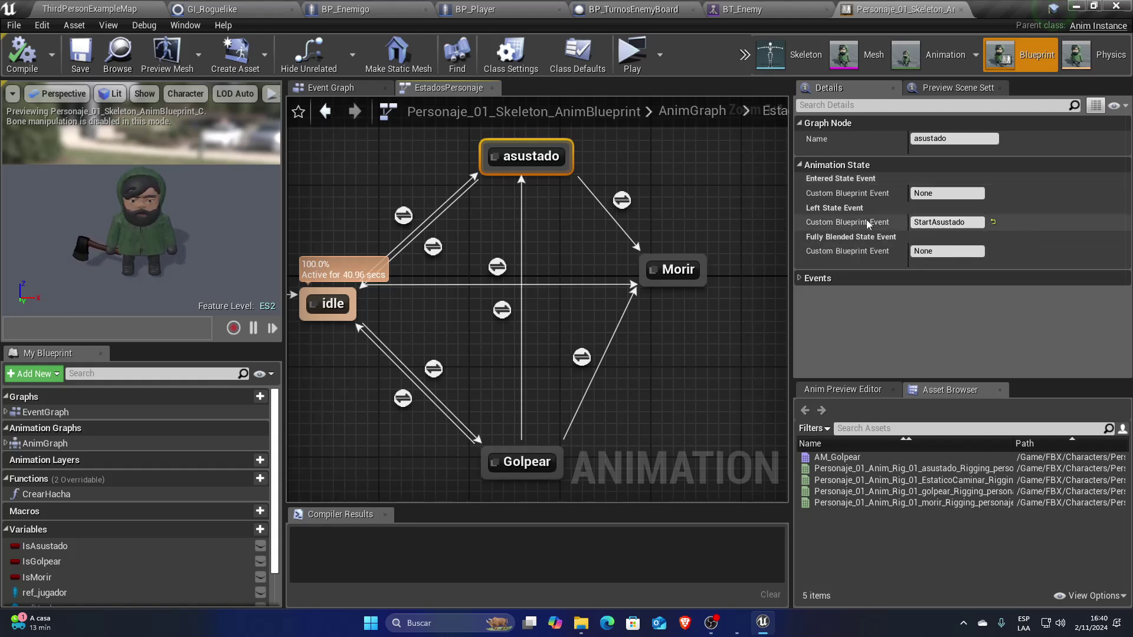
# - Inspect the AnimNotify_StartAsustado event and its SET, GET and DestroyActor chain in the animation event graph
pyautogui.click(912, 222)
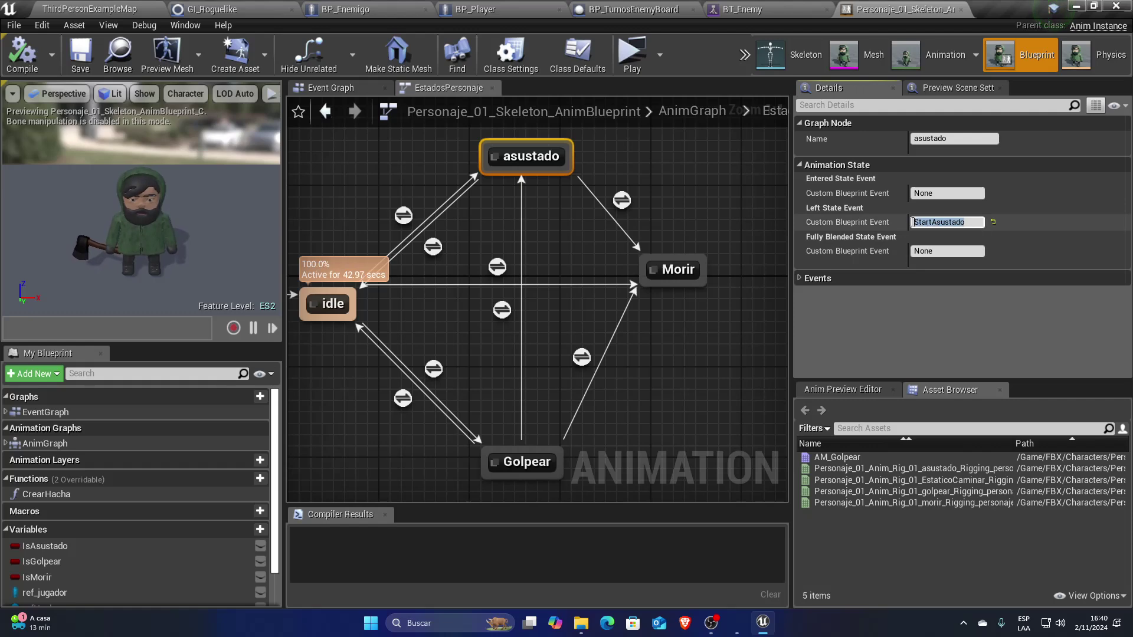
pyautogui.click(323, 93)
pyautogui.scroll(2, 431, 230)
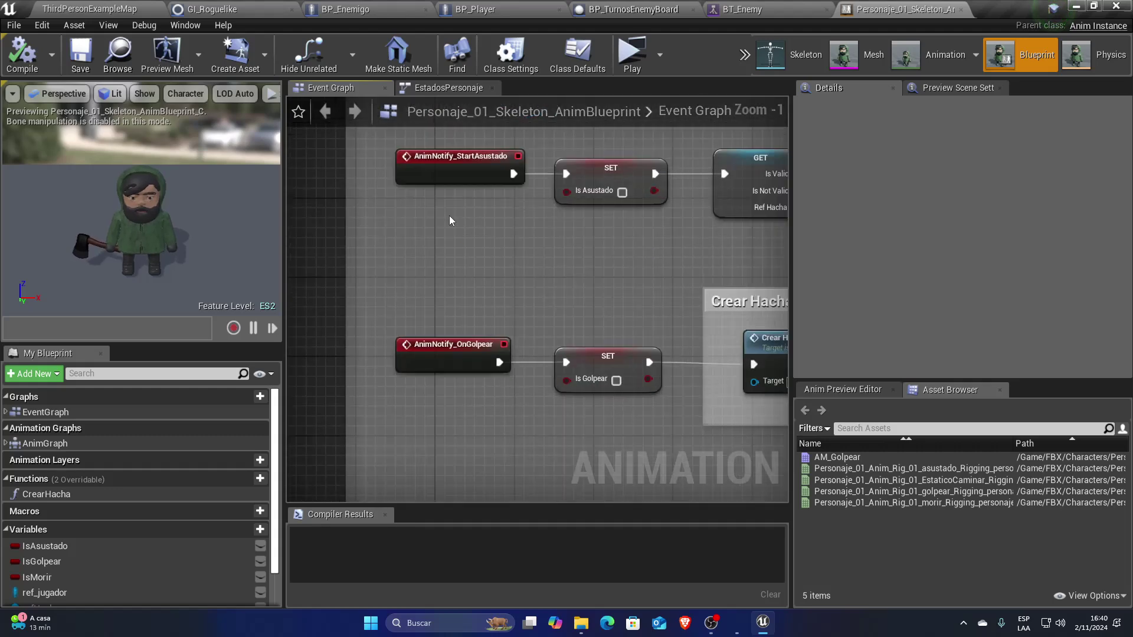
pyautogui.click(473, 187)
pyautogui.moveTo(531, 298); pyautogui.dragTo(642, 271, button='right')
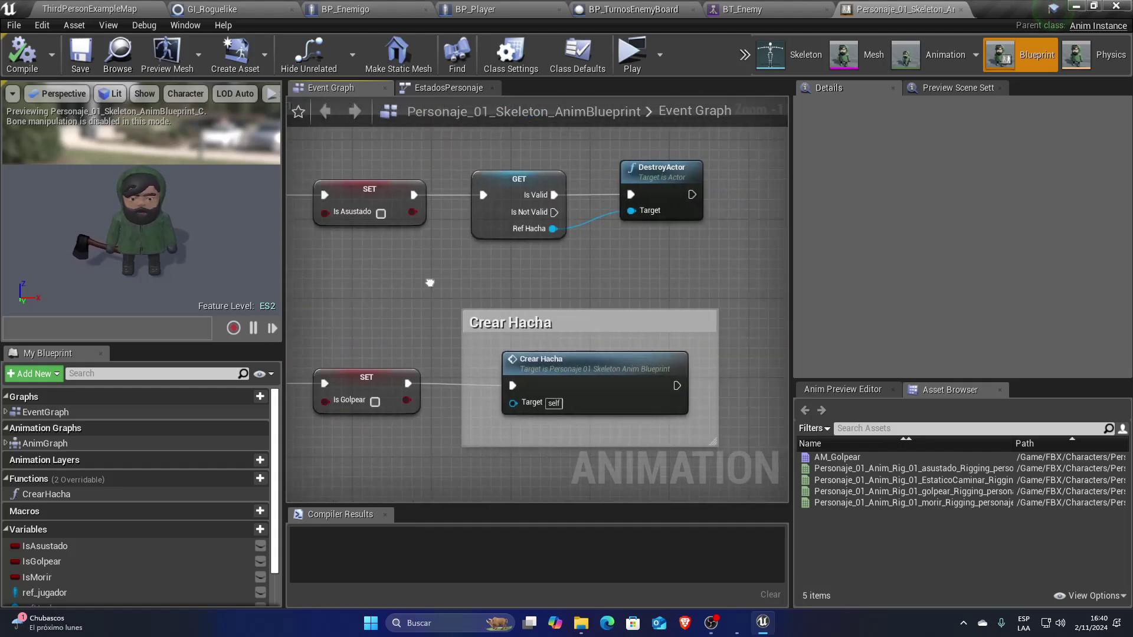
pyautogui.scroll(-1, 716, 253)
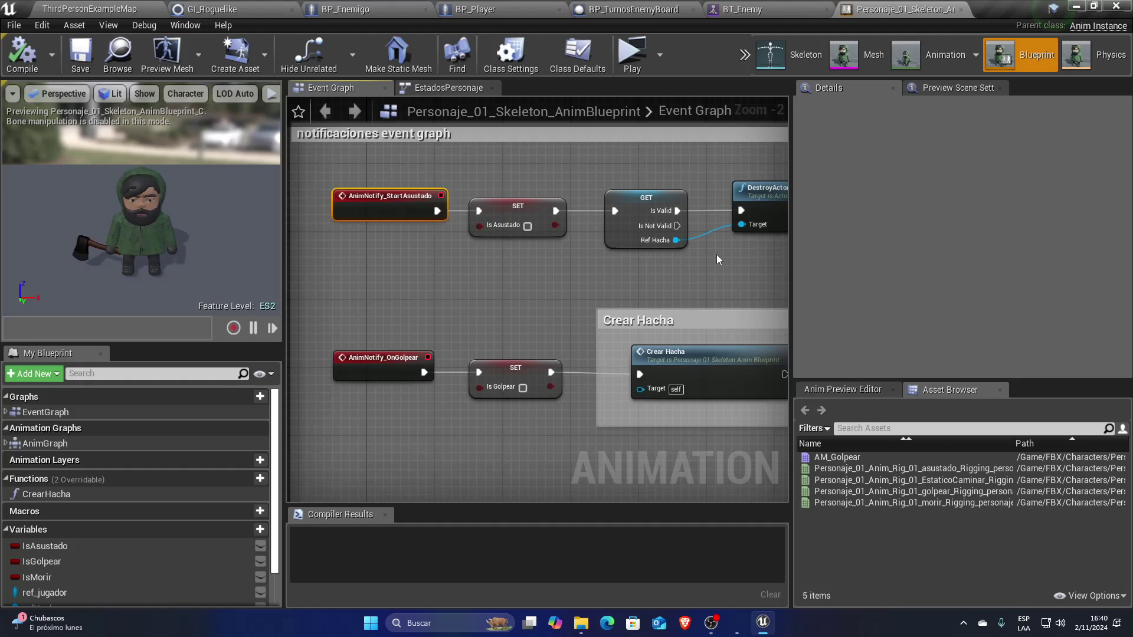
pyautogui.moveTo(716, 259); pyautogui.dragTo(639, 247, button='right')
# - Select the SET, GET and DestroyActor nodes, review the notification comment groups, and return to EstadosPersonaje
pyautogui.moveTo(618, 239); pyautogui.dragTo(440, 168)
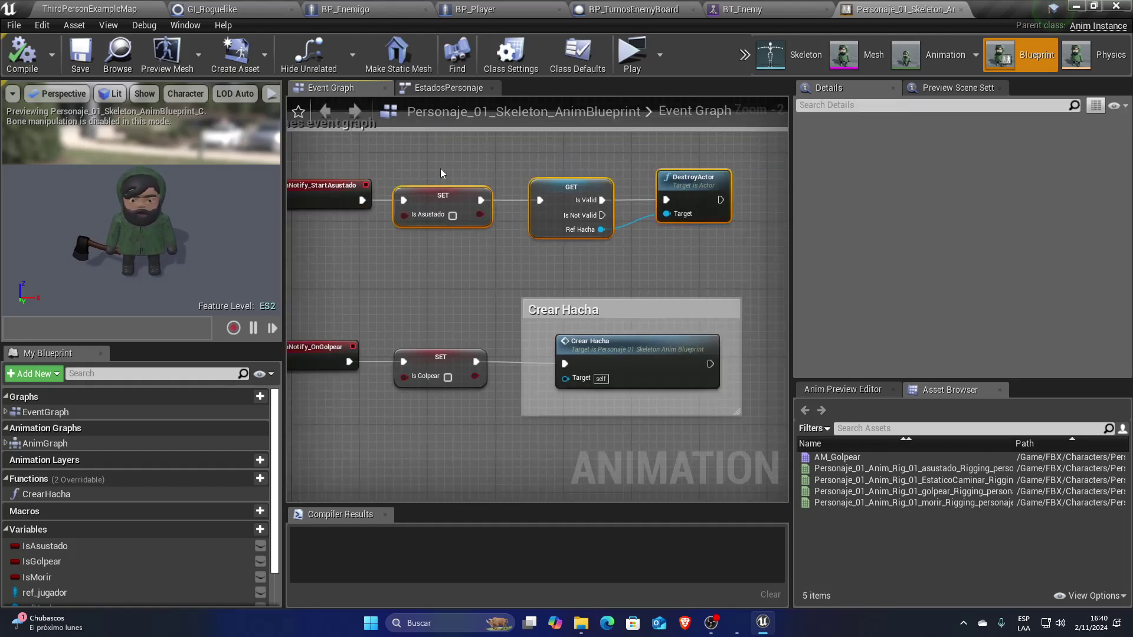
pyautogui.moveTo(476, 260); pyautogui.dragTo(494, 153, button='right')
pyautogui.scroll(-2, 495, 153)
pyautogui.scroll(-1, 606, 243)
pyautogui.scroll(-1, 606, 243)
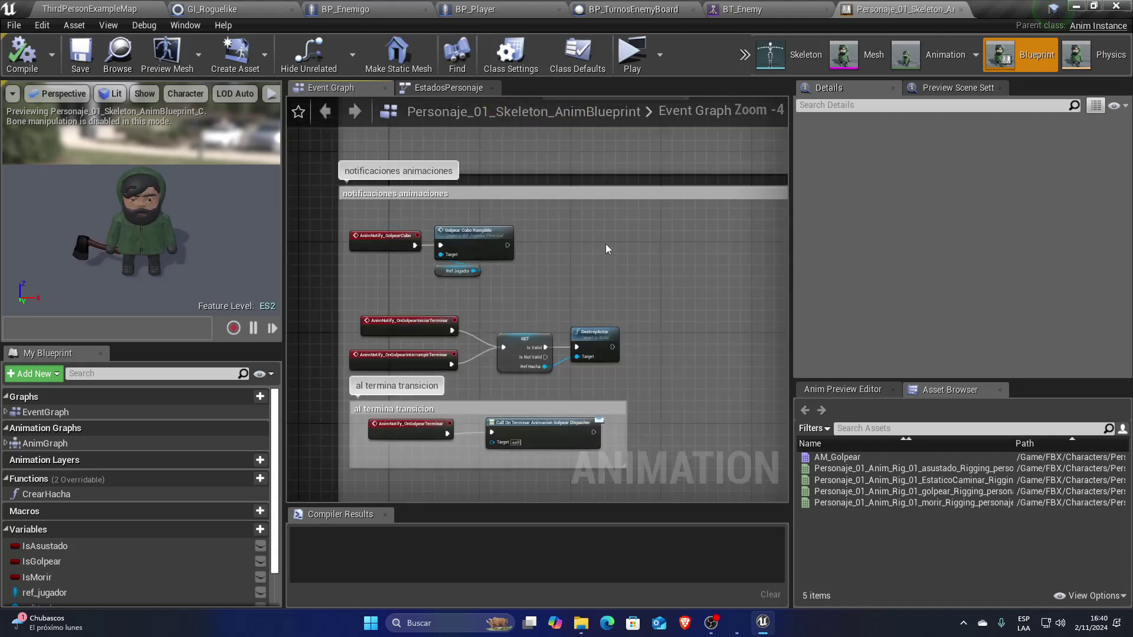
pyautogui.scroll(-1, 600, 407)
pyautogui.moveTo(600, 407); pyautogui.dragTo(556, 317, button='right')
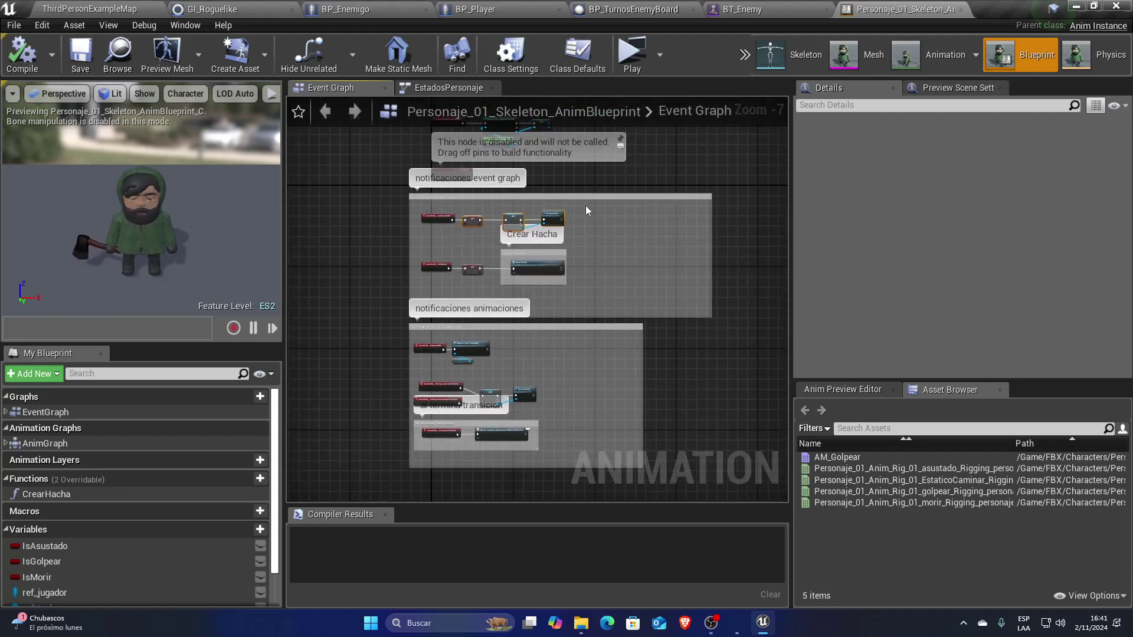
pyautogui.click(448, 90)
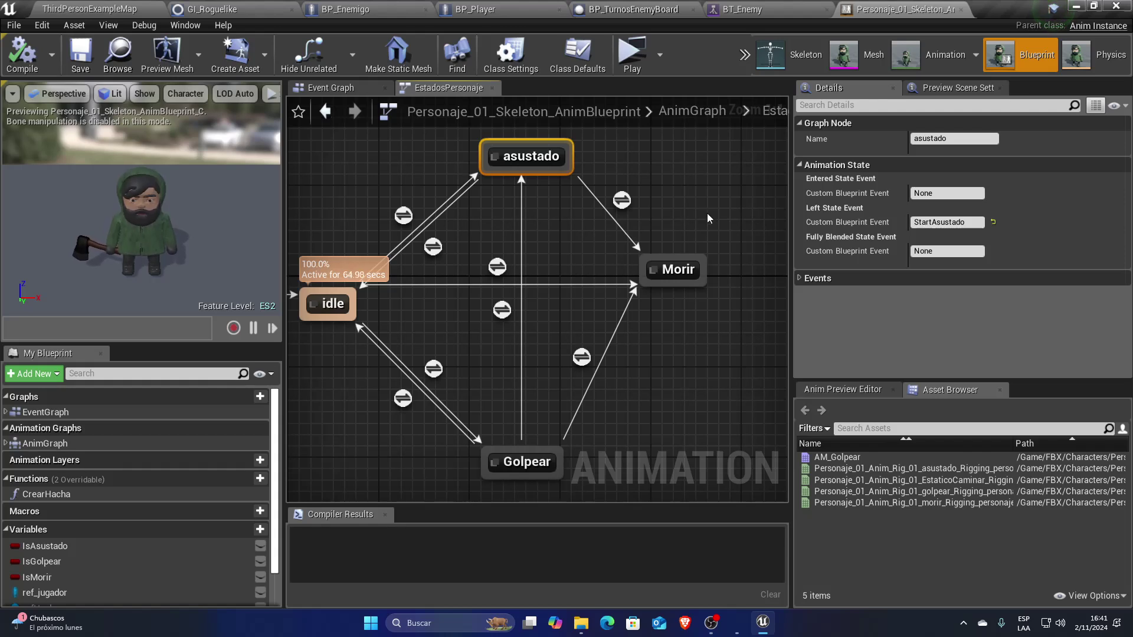
# - Recheck the StartAsustado event, then open BP_JugadorPrincipal's Blueprint from ThirdPersonExampleMap
pyautogui.click(919, 223)
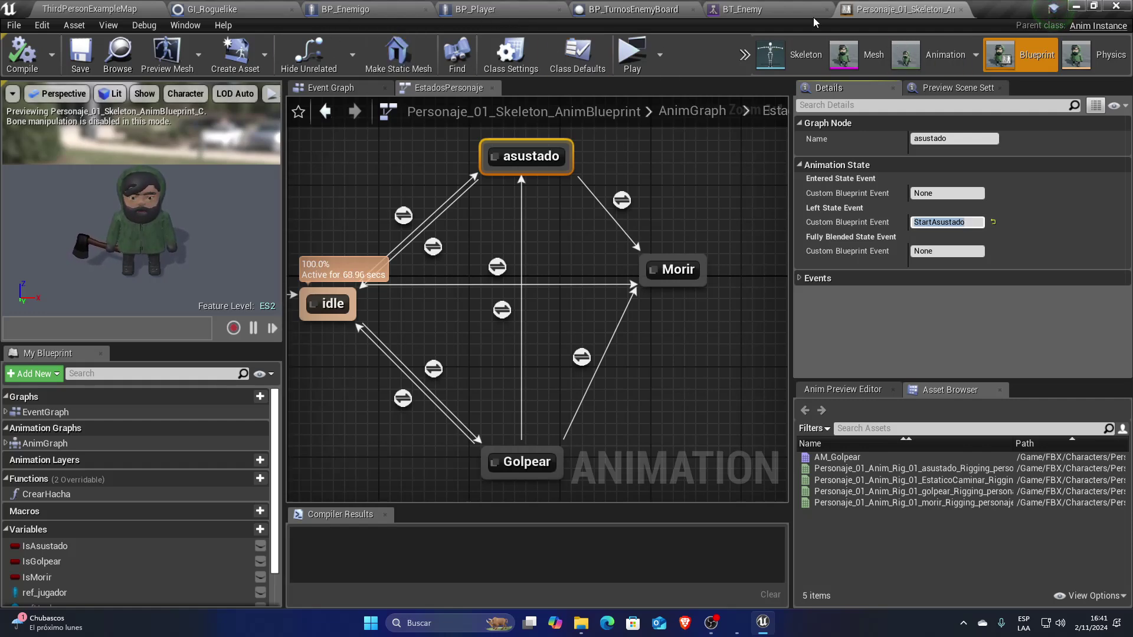
pyautogui.click(41, 8)
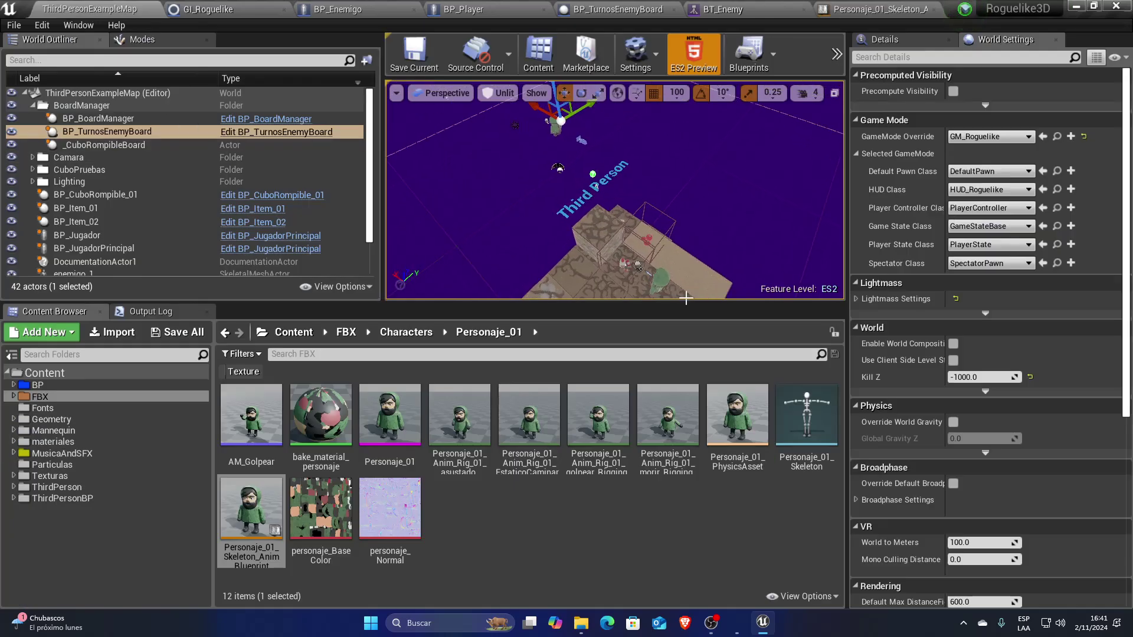
pyautogui.click(118, 249)
pyautogui.click(287, 250)
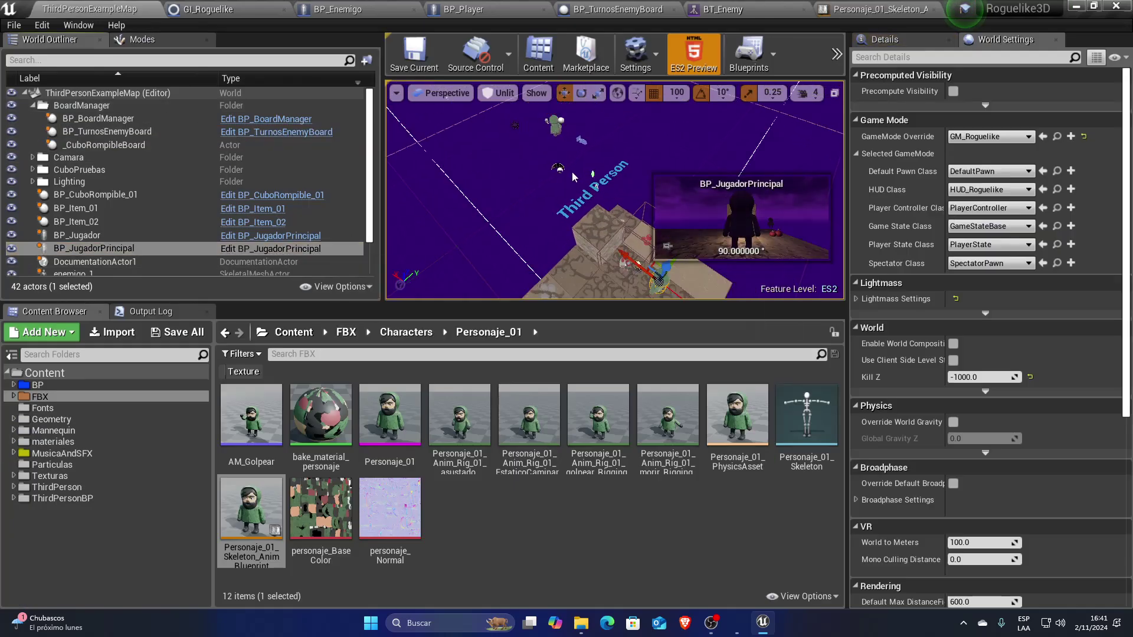
# - Browse the player's Event Graph: Play Sound 2D, Set Play Rate, collision and MOVER sections
pyautogui.scroll(-4, 710, 203)
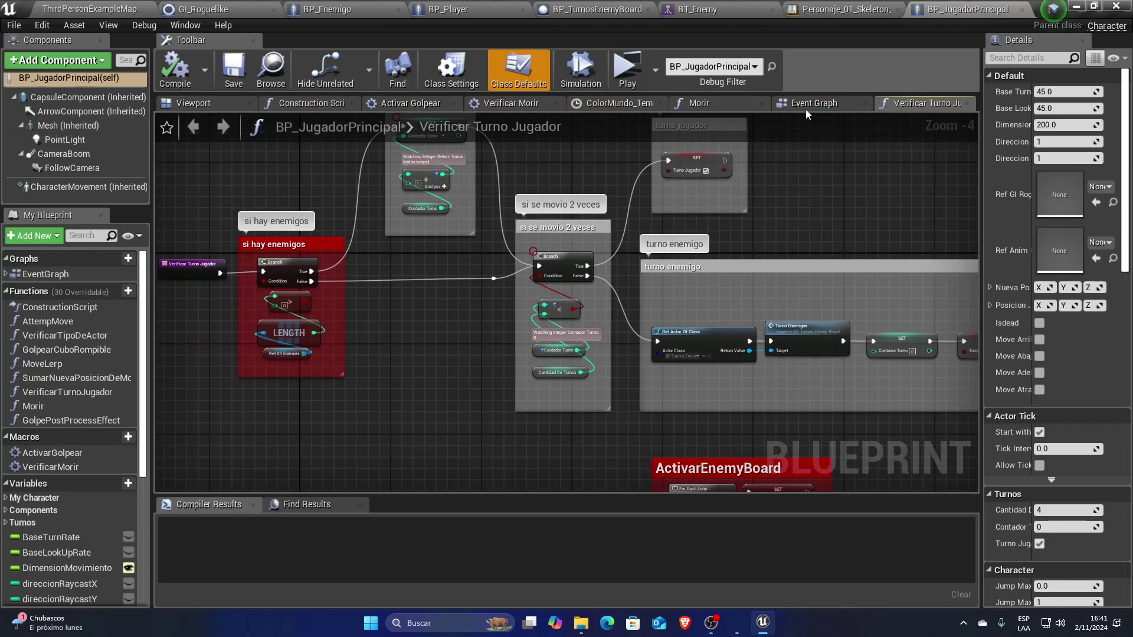
pyautogui.click(814, 102)
pyautogui.scroll(3, 691, 291)
pyautogui.moveTo(691, 290); pyautogui.dragTo(798, 298, button='right')
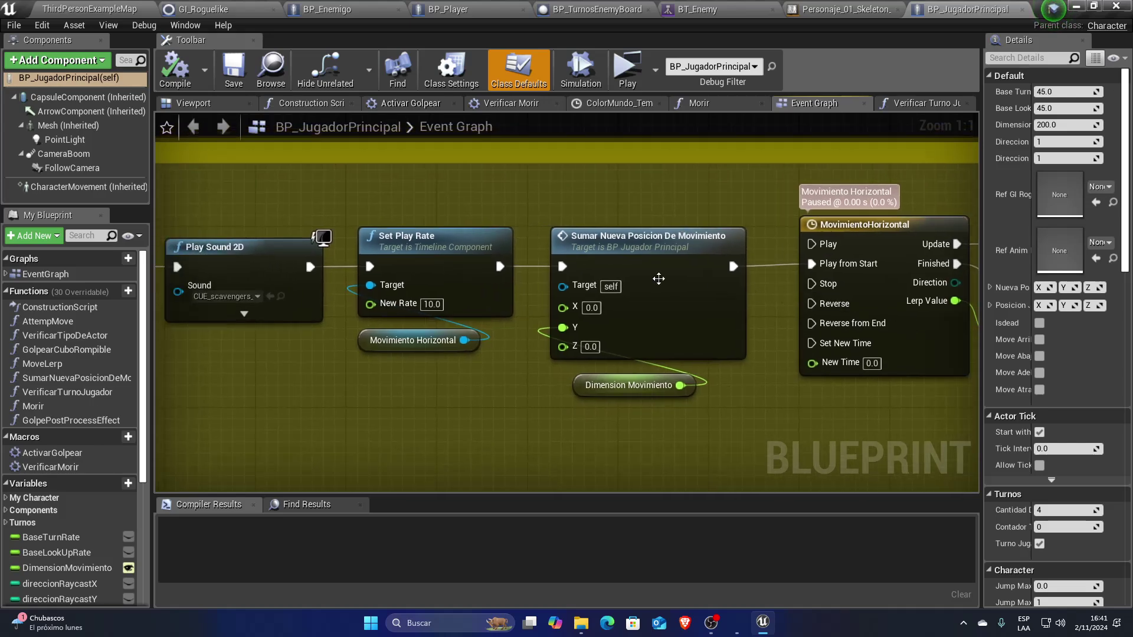
pyautogui.moveTo(657, 289)
pyautogui.mouseDown(button='right')
pyautogui.moveTo(879, 288)
pyautogui.moveTo(253, 214)
pyautogui.mouseUp(button='right')
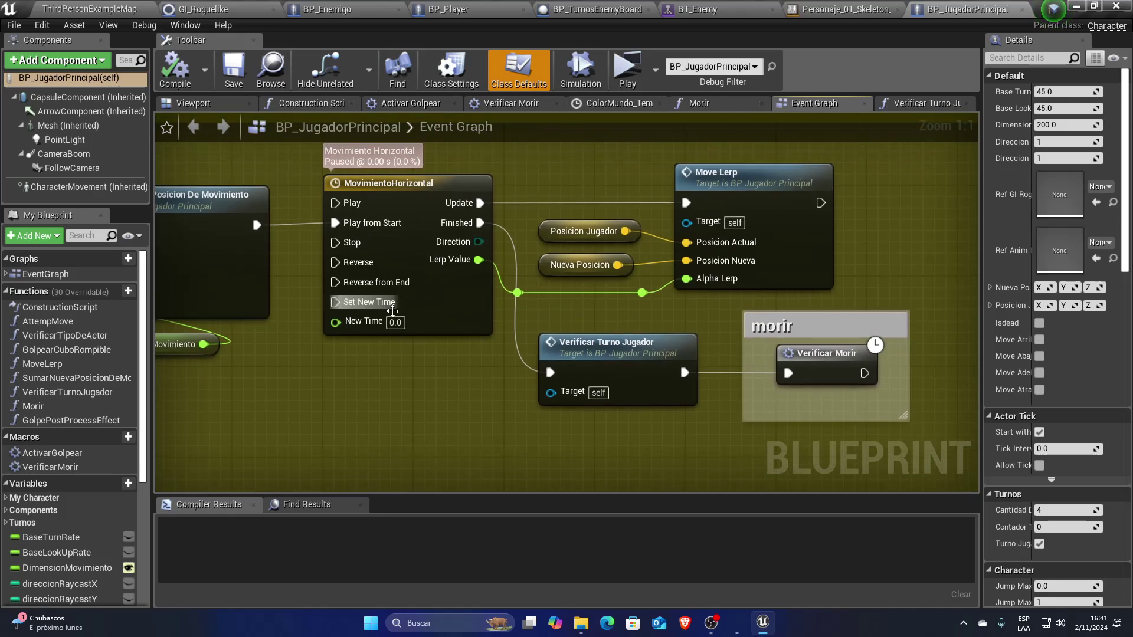
pyautogui.moveTo(555, 331); pyautogui.dragTo(1121, 501, button='right')
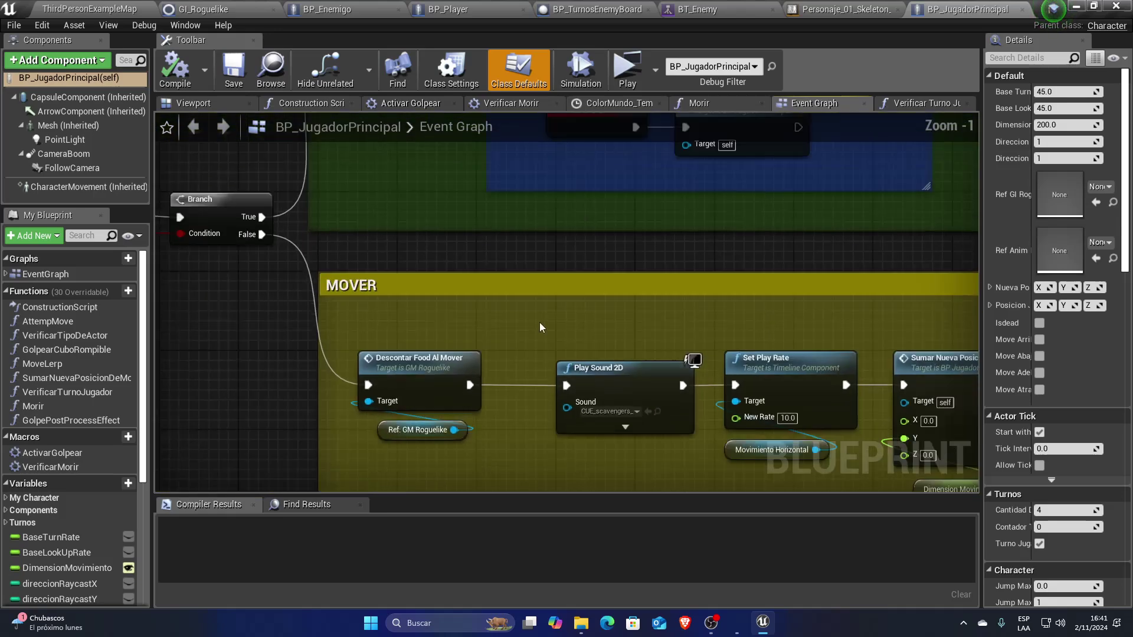
pyautogui.moveTo(252, 214)
pyautogui.mouseDown(button='right')
pyautogui.moveTo(791, 384)
pyautogui.moveTo(156, 235)
pyautogui.mouseUp(button='right')
pyautogui.scroll(-1, 157, 235)
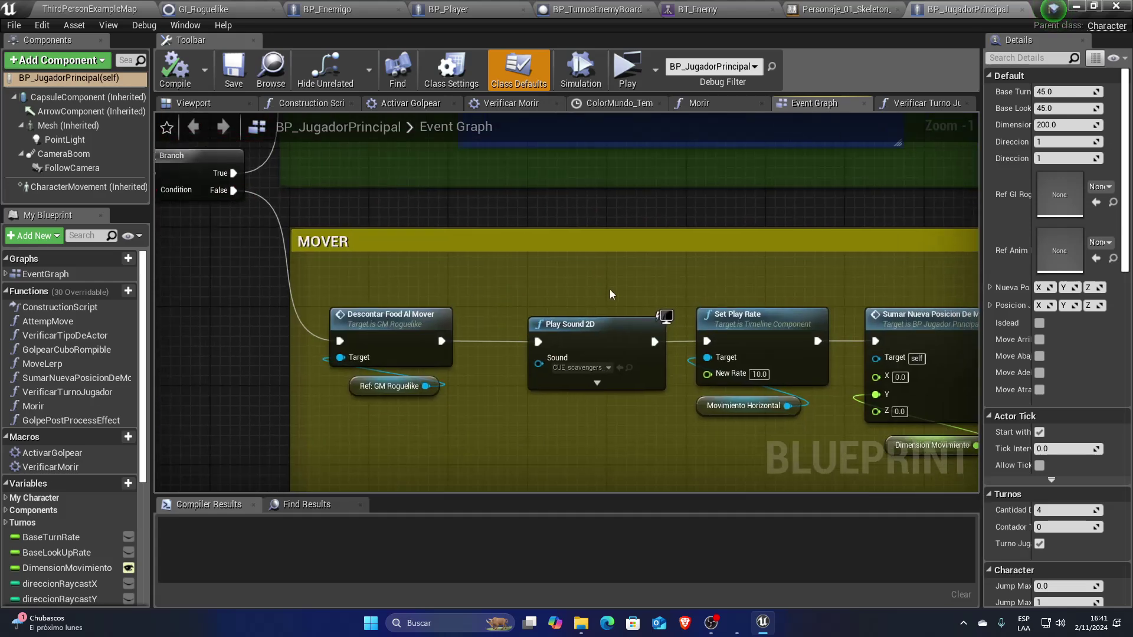
# - Open the Activar Golpear macro from GOLPEAR, select its Ref Anim Bp and SET Is Golpear nodes, then view BT_Enemy
pyautogui.hotkey('shift', '1')
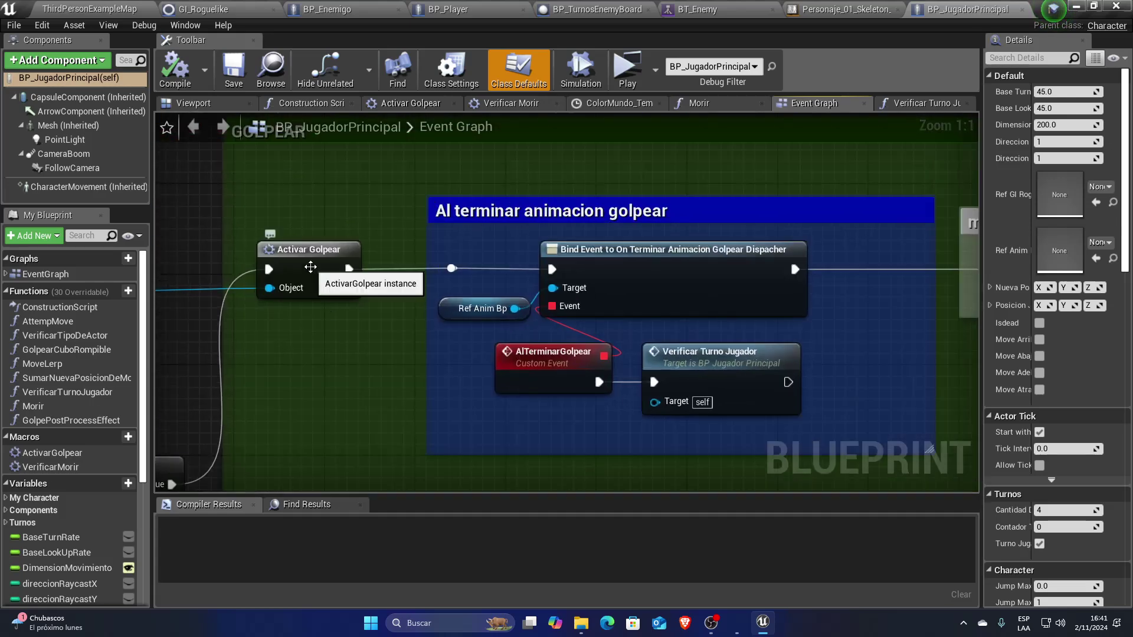
pyautogui.doubleClick(310, 267)
pyautogui.scroll(1, 596, 340)
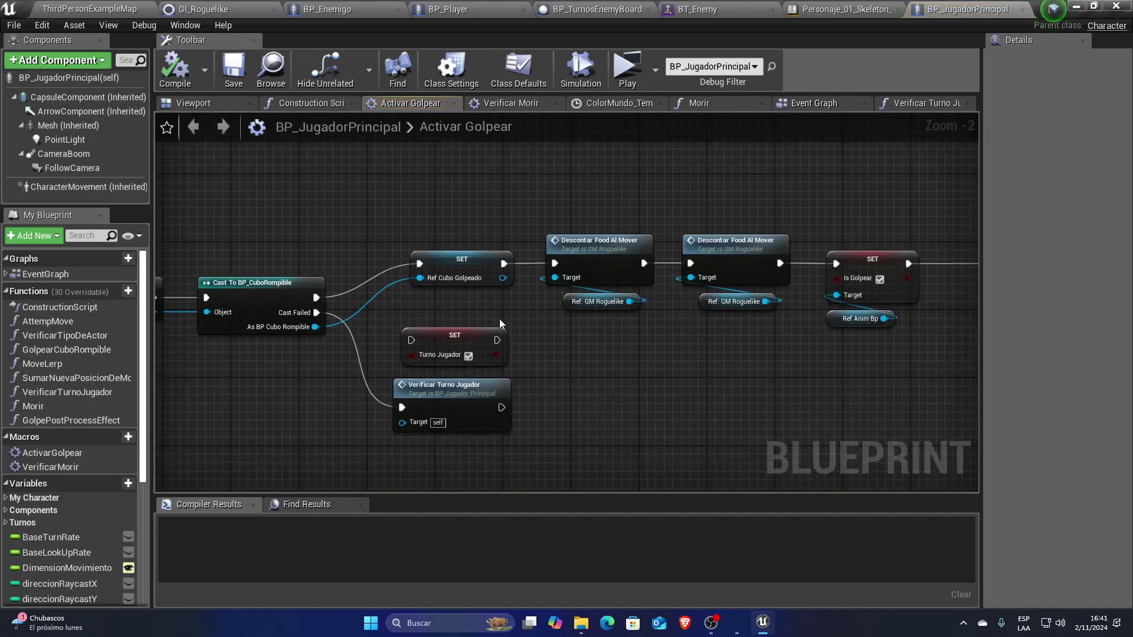
pyautogui.moveTo(666, 340); pyautogui.dragTo(537, 335, button='right')
pyautogui.click(680, 319)
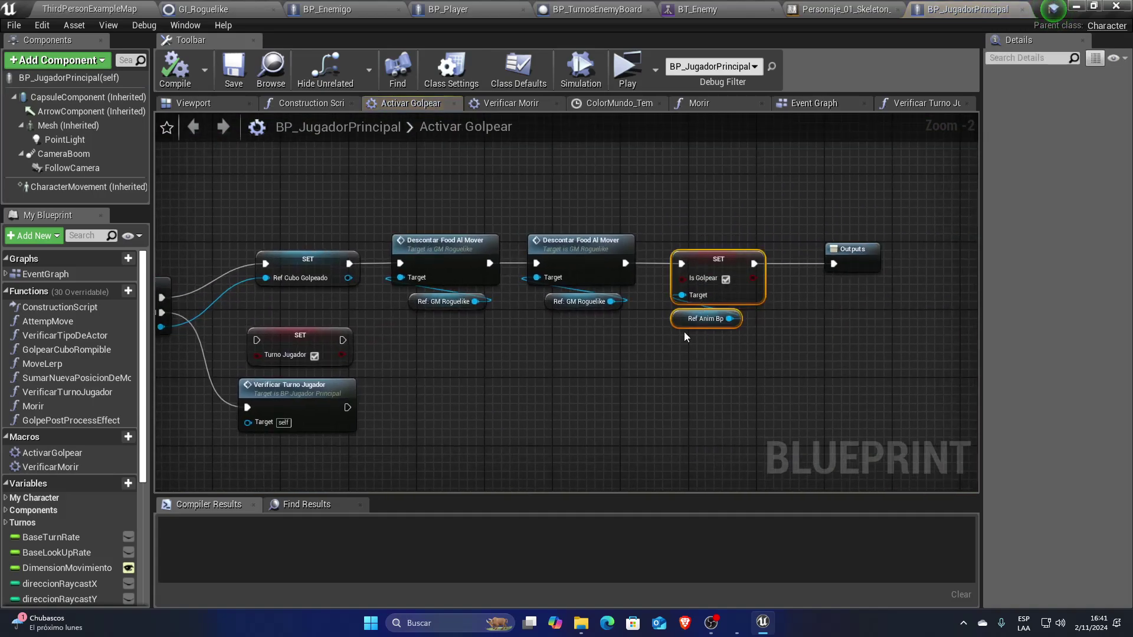
pyautogui.moveTo(739, 360); pyautogui.dragTo(703, 279)
pyautogui.click(688, 8)
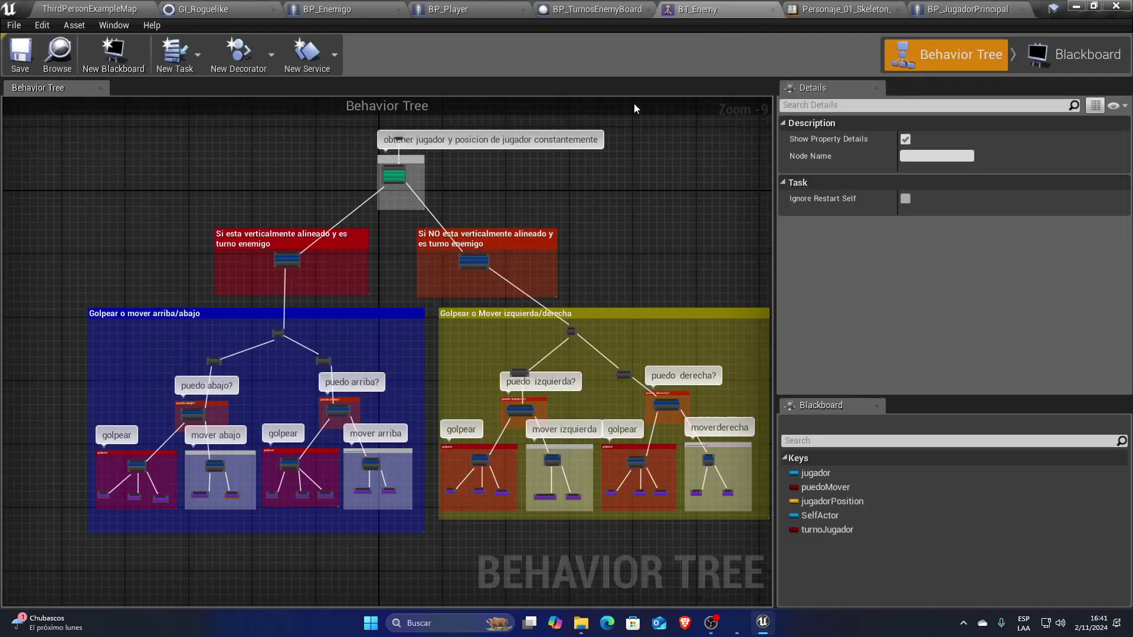
# - Inspect the idle→asustado and idle→Golpear transition rules and the IsGolpear variable's details
pyautogui.click(887, 7)
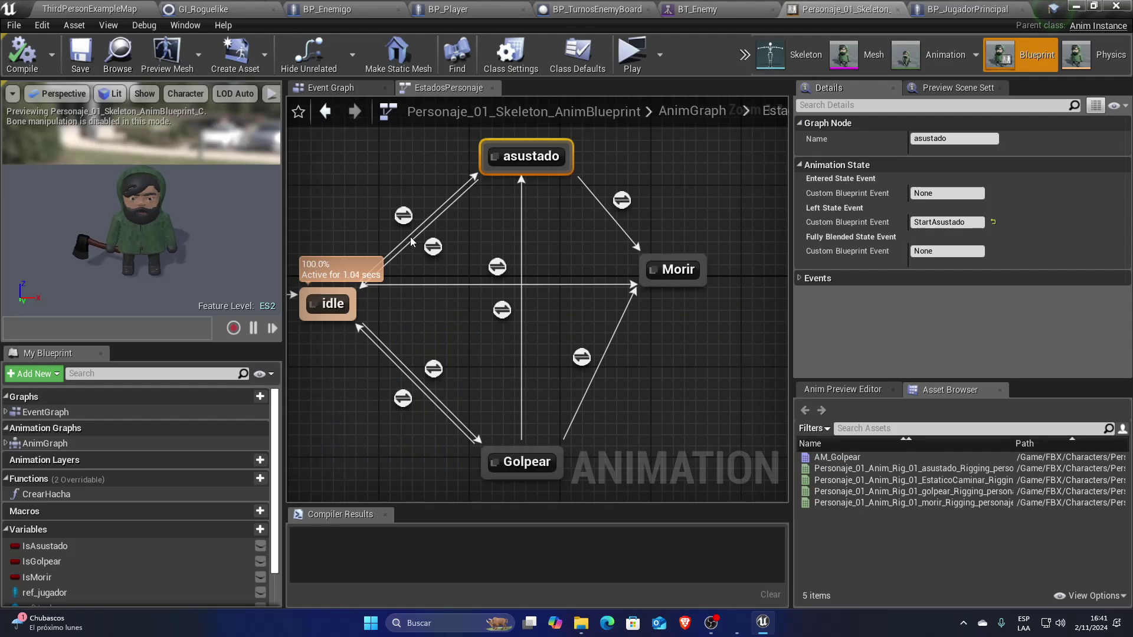
pyautogui.doubleClick(498, 267)
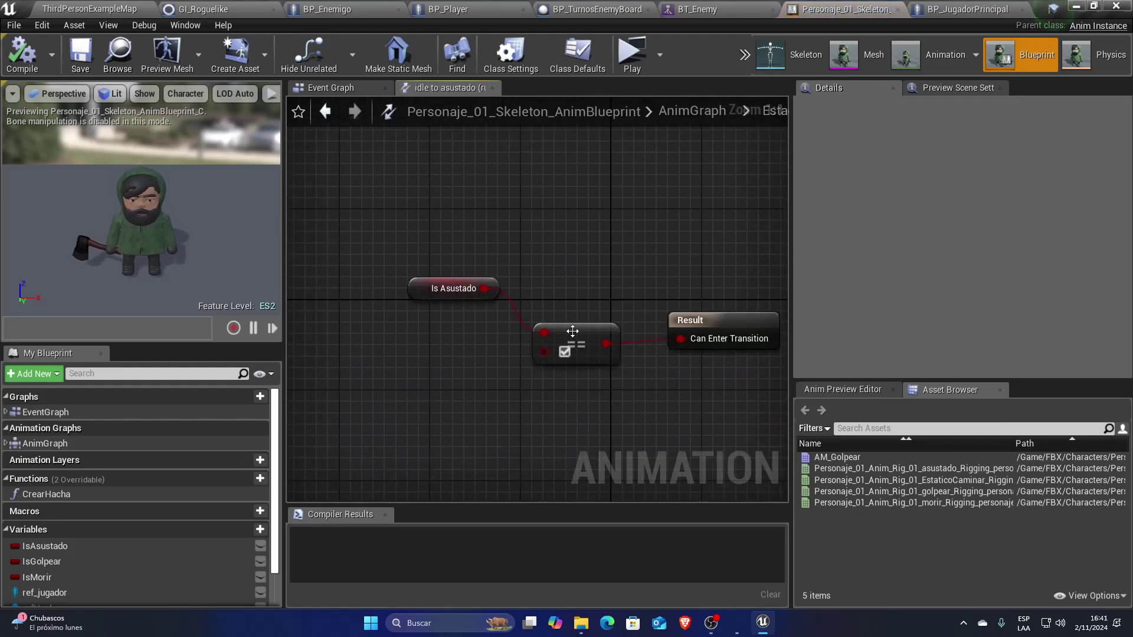
pyautogui.click(326, 111)
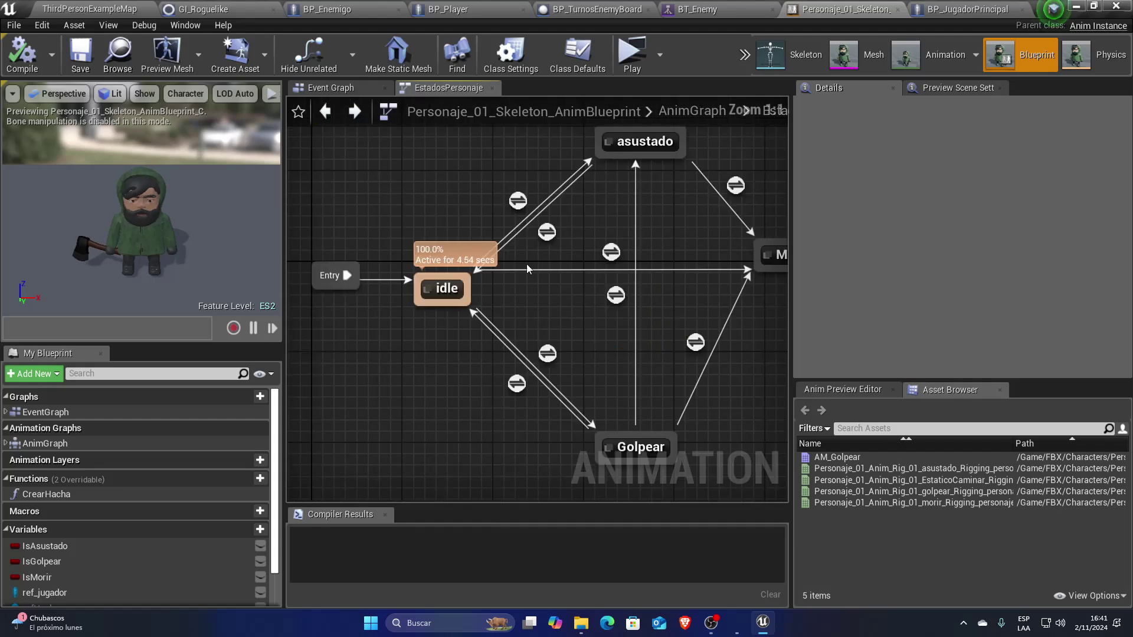
pyautogui.doubleClick(544, 355)
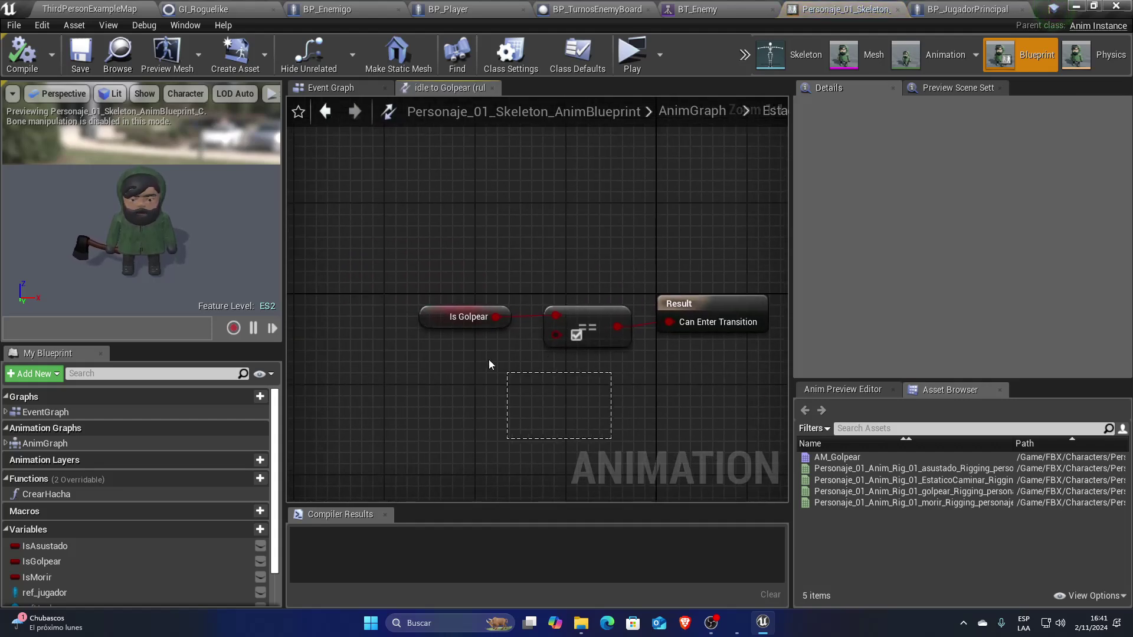
pyautogui.moveTo(489, 364); pyautogui.dragTo(439, 298)
pyautogui.click(78, 561)
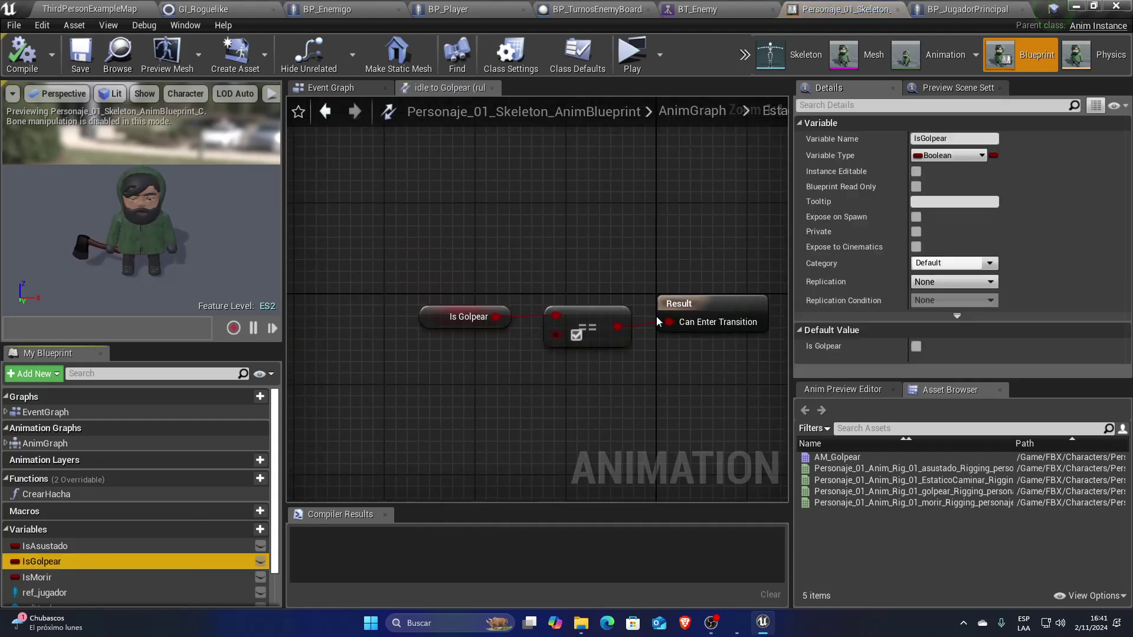
# - Compare with BP_JugadorPrincipal's SET Is Golpear nodes, then return to the EstadosPersonaje state machine
pyautogui.click(968, 9)
pyautogui.moveTo(694, 453); pyautogui.dragTo(699, 219)
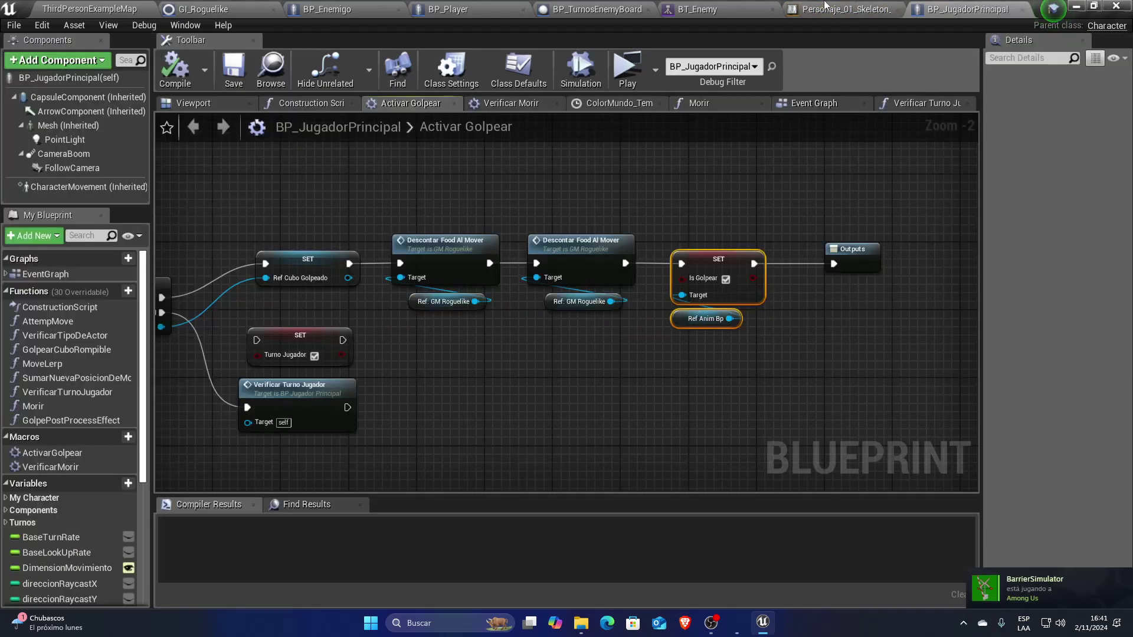
pyautogui.click(825, 7)
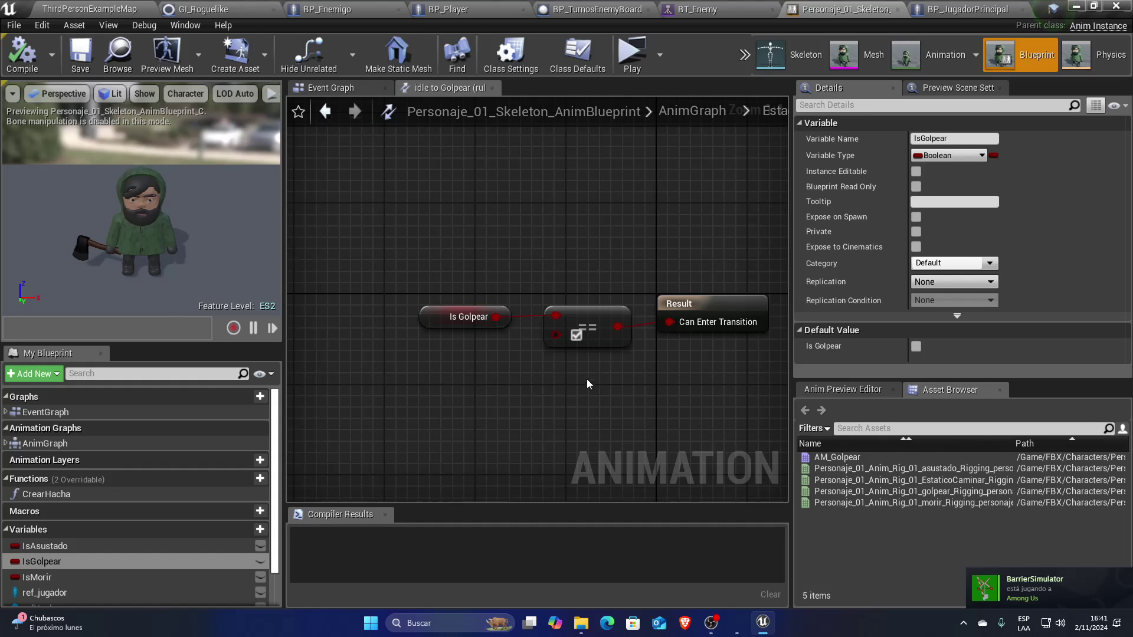
pyautogui.moveTo(586, 381); pyautogui.dragTo(514, 406, button='right')
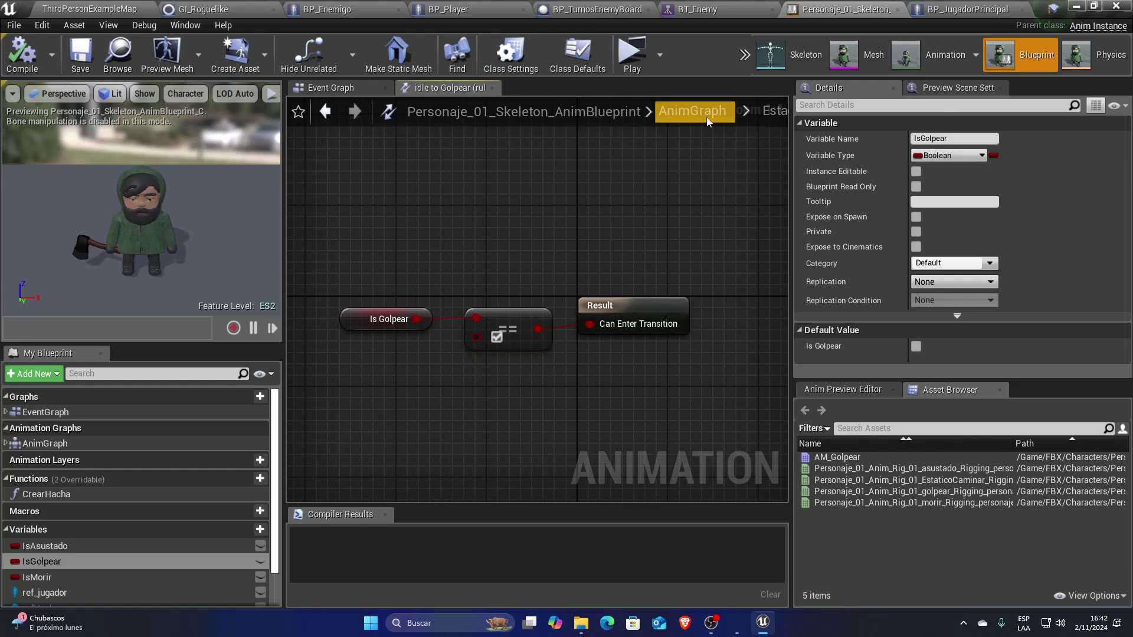
pyautogui.click(690, 111)
pyautogui.doubleClick(488, 328)
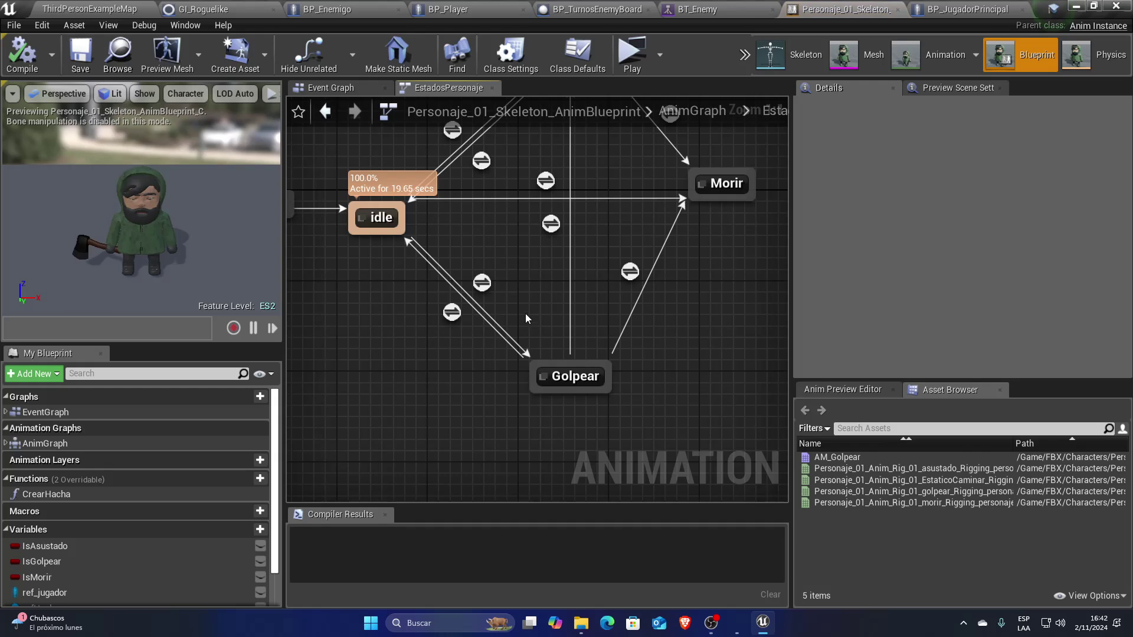
pyautogui.click(567, 377)
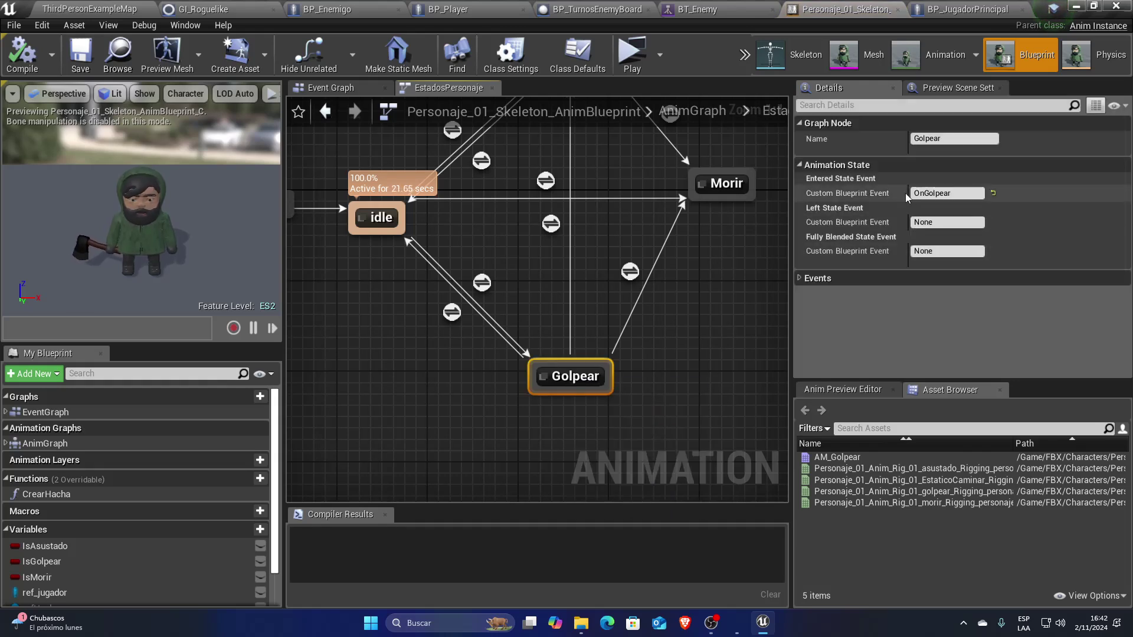
pyautogui.moveTo(964, 194); pyautogui.dragTo(907, 194)
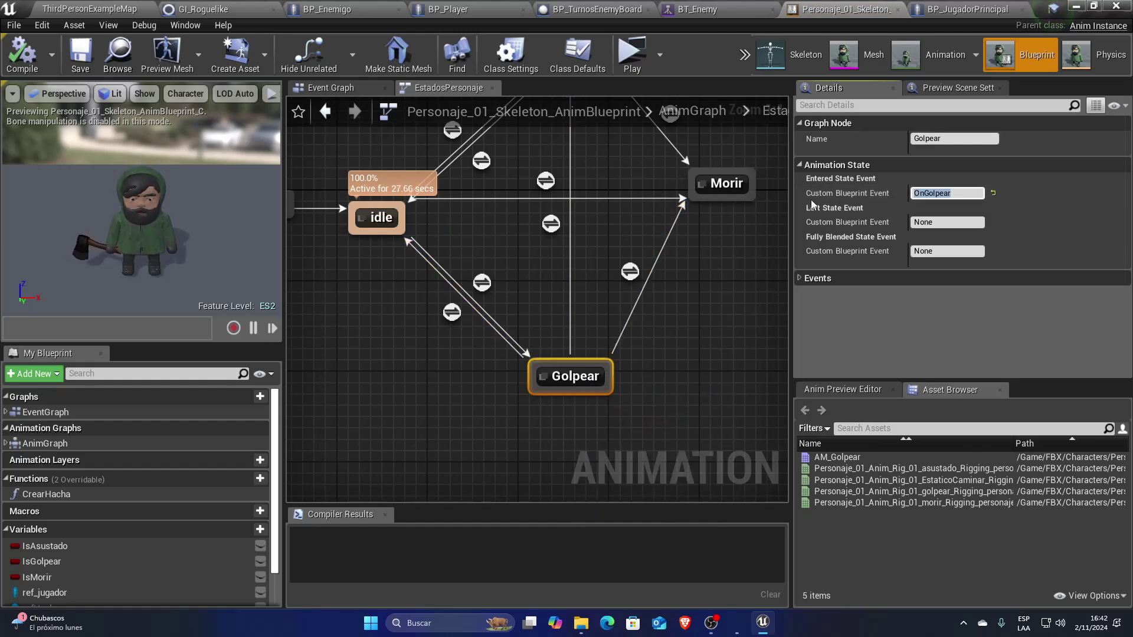
pyautogui.click(391, 90)
pyautogui.scroll(3, 421, 216)
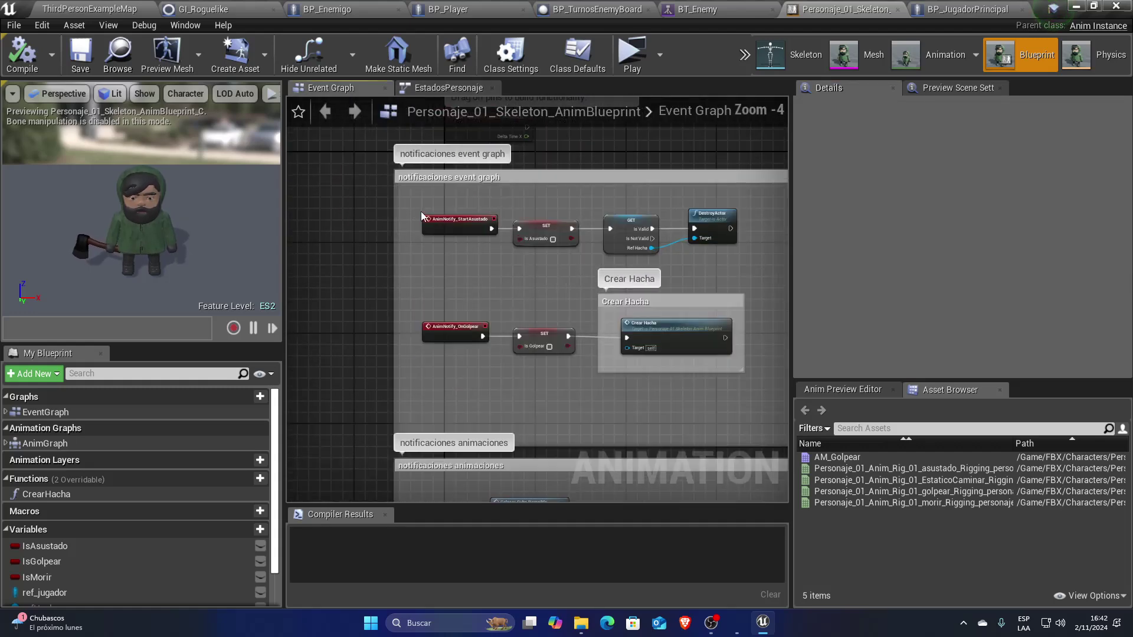
pyautogui.moveTo(531, 275); pyautogui.dragTo(512, 204, button='right')
pyautogui.moveTo(549, 291)
pyautogui.mouseDown(button='right')
pyautogui.moveTo(549, 179)
pyautogui.moveTo(567, 400)
pyautogui.mouseUp(button='right')
pyautogui.moveTo(652, 292); pyautogui.dragTo(628, 347, button='right')
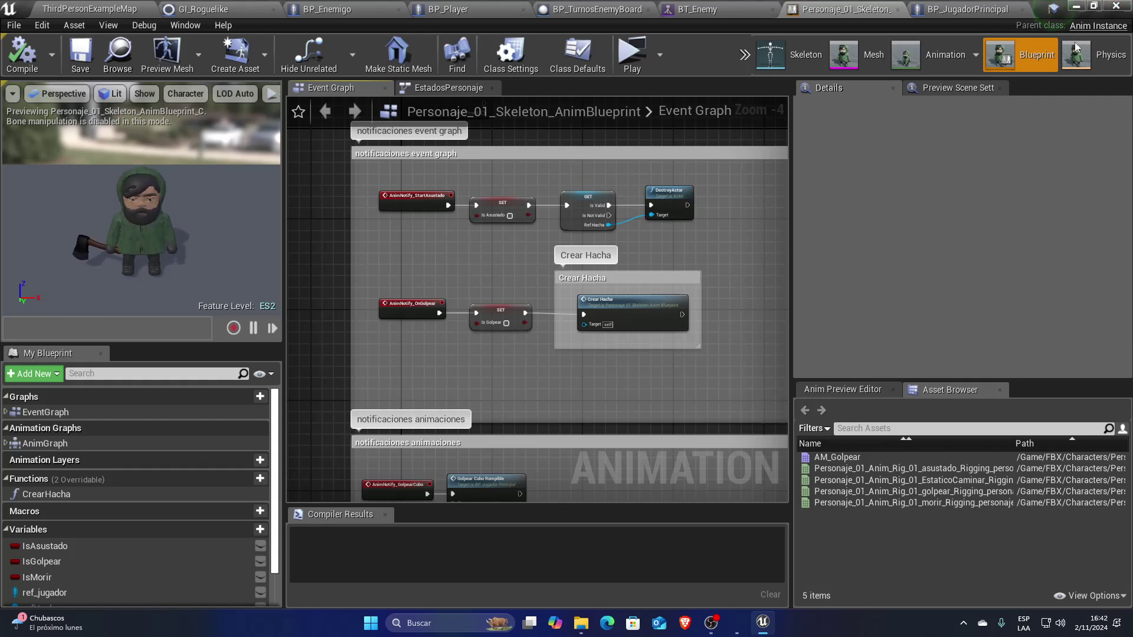
pyautogui.click(444, 88)
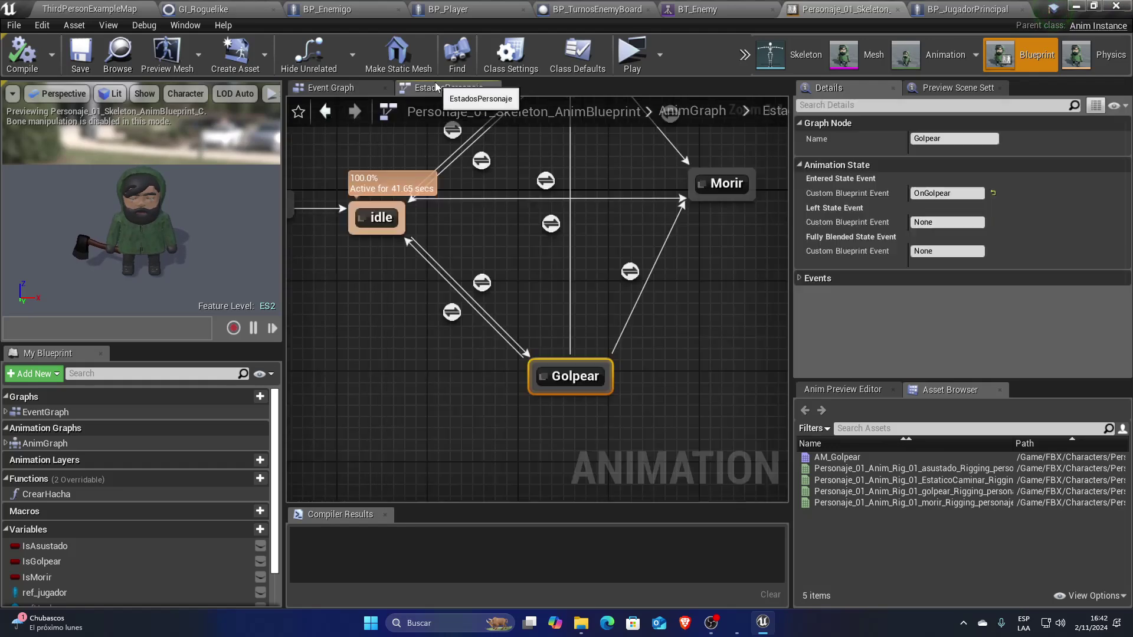
pyautogui.moveTo(678, 269); pyautogui.dragTo(678, 343, button='right')
pyautogui.click(482, 355)
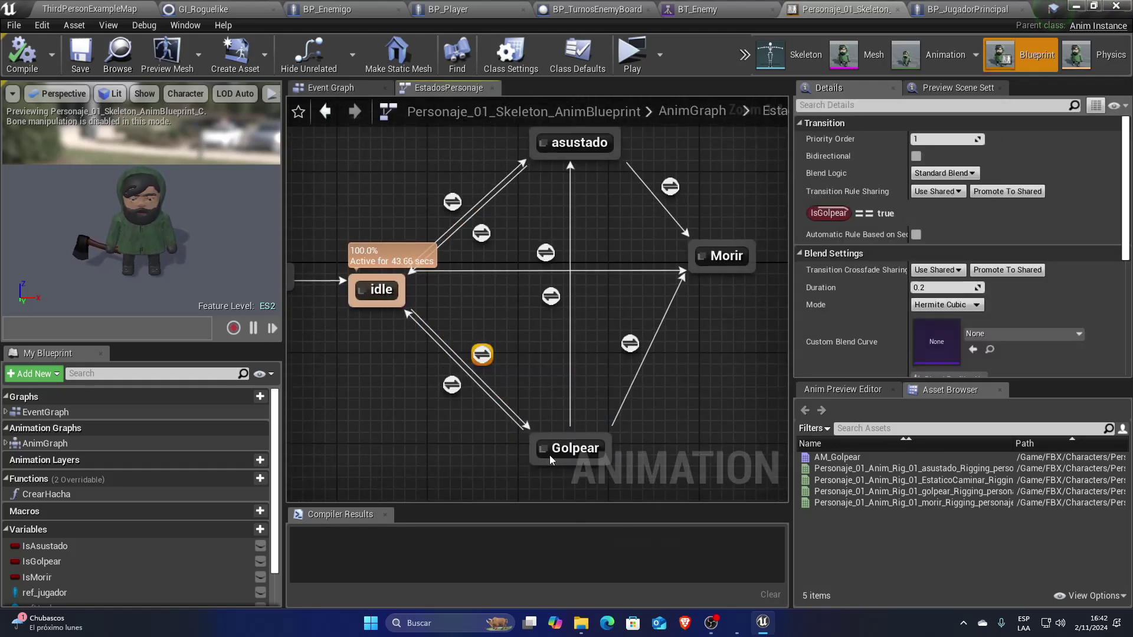
pyautogui.click(572, 450)
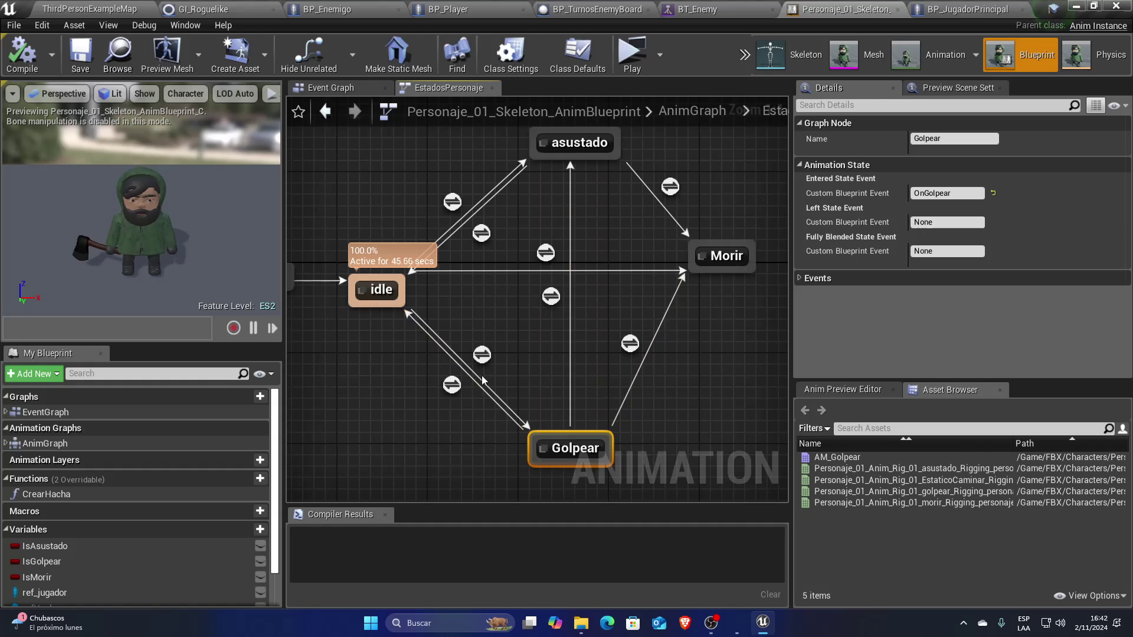
pyautogui.click(486, 356)
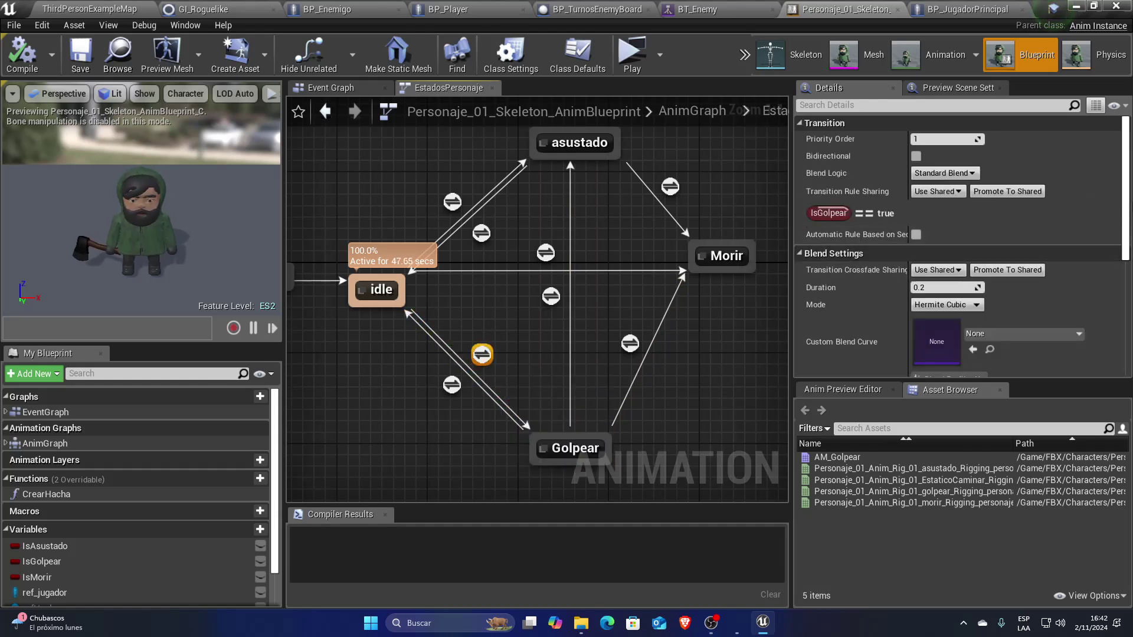
pyautogui.scroll(-5, 955, 295)
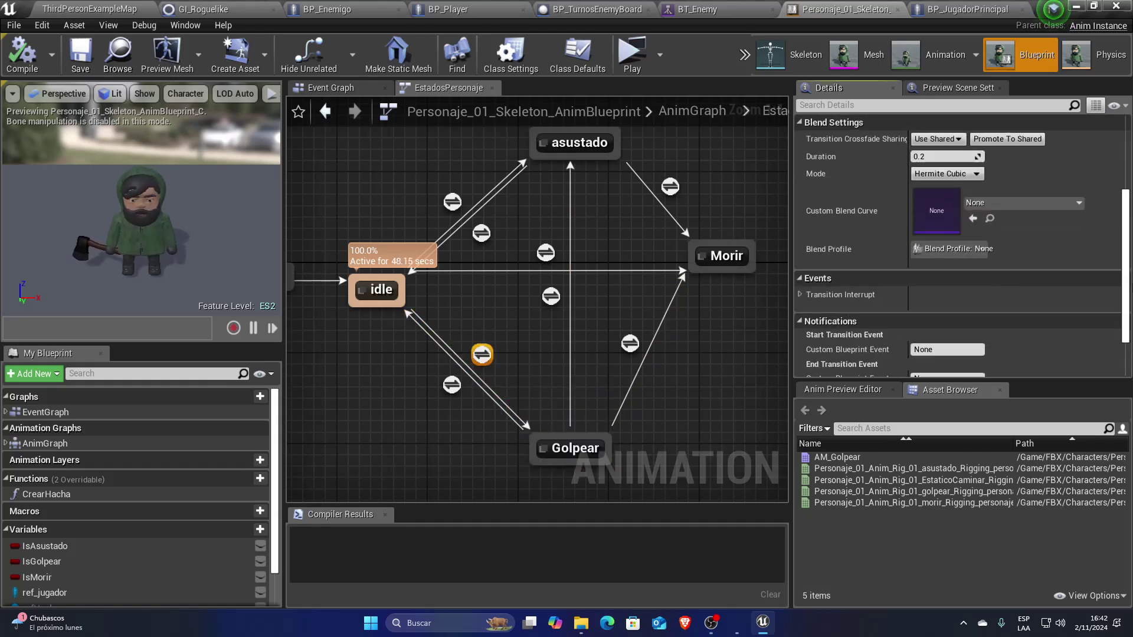
pyautogui.click(572, 449)
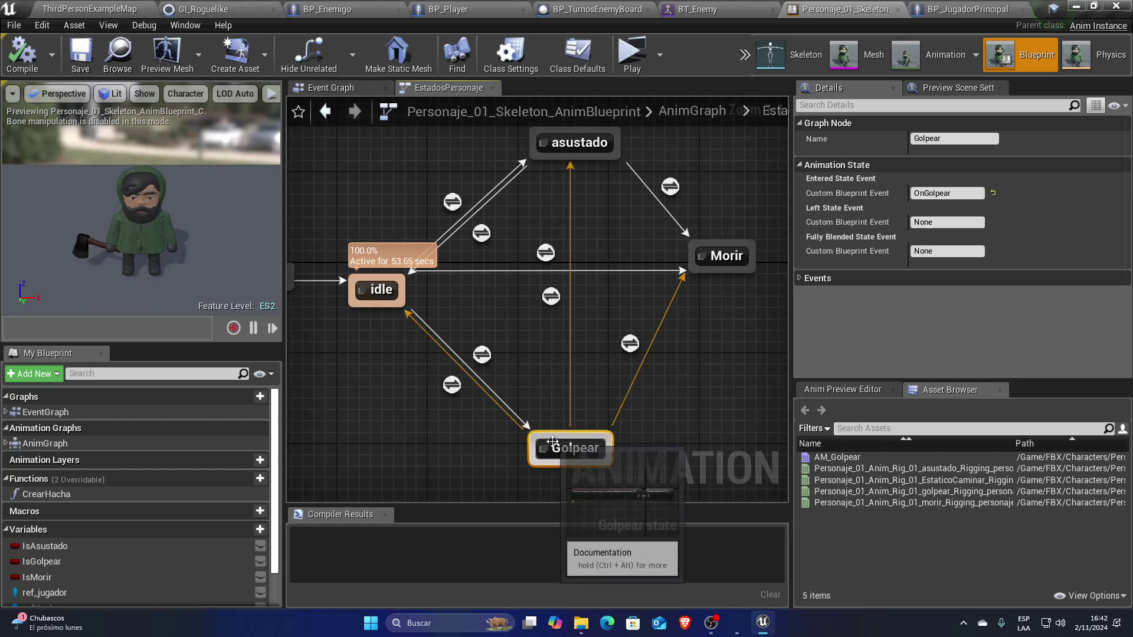
pyautogui.click(481, 356)
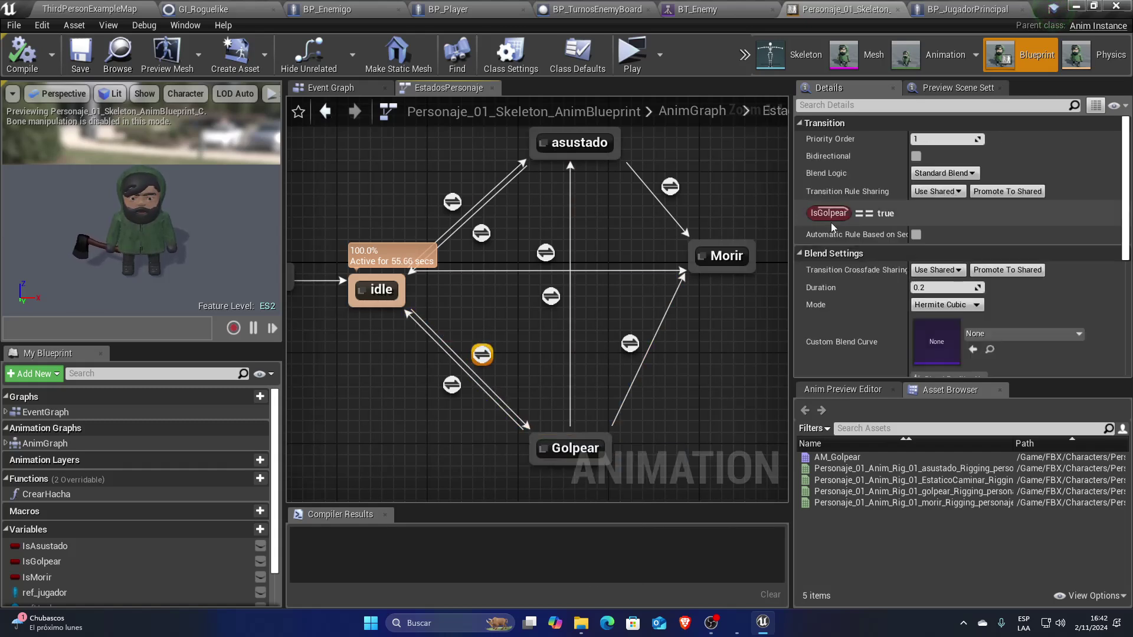
pyautogui.click(570, 447)
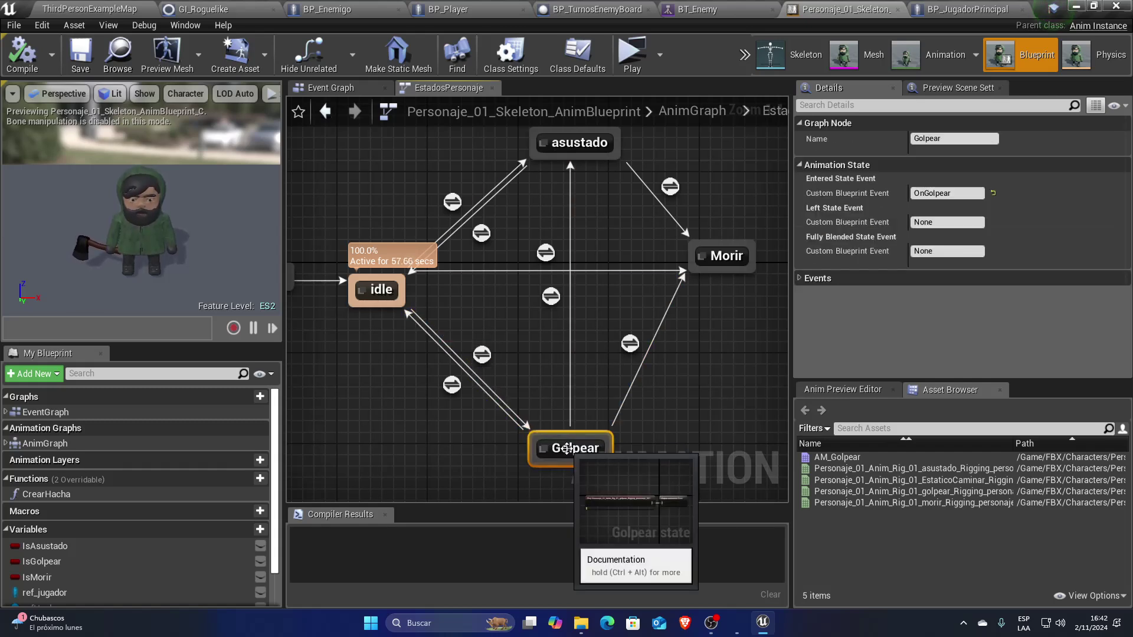
pyautogui.click(451, 385)
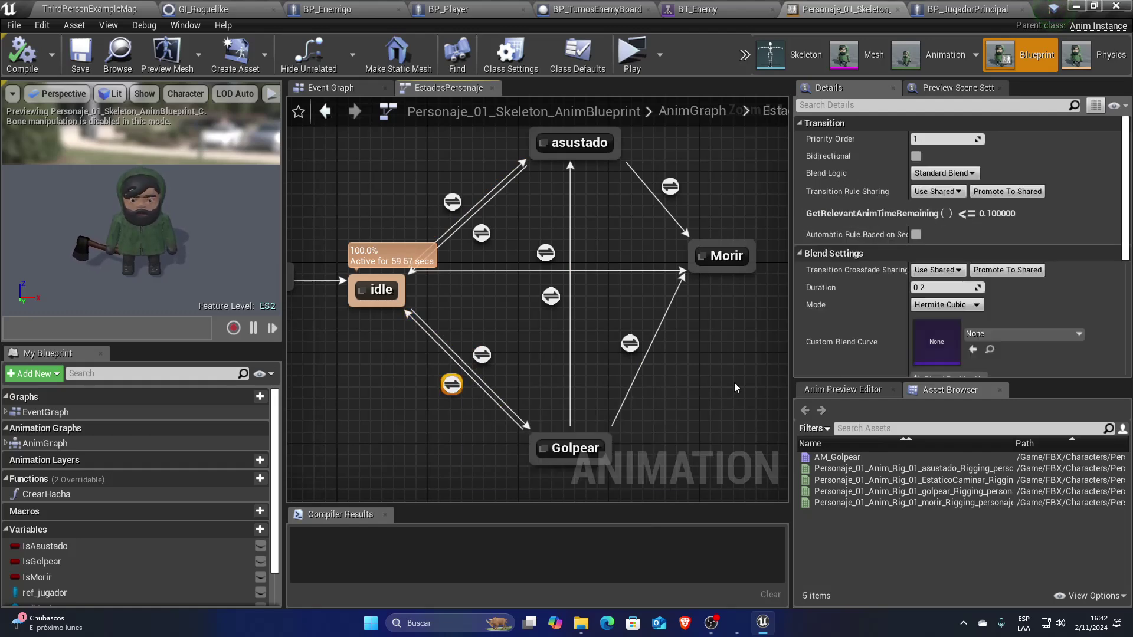
pyautogui.doubleClick(451, 384)
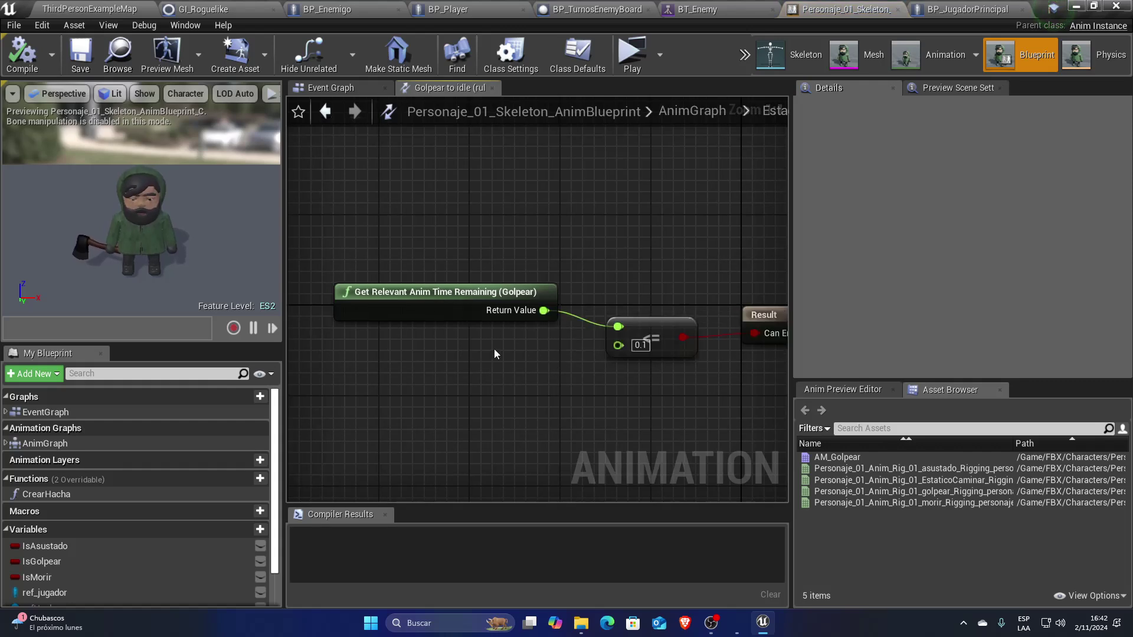
pyautogui.click(698, 121)
pyautogui.doubleClick(519, 324)
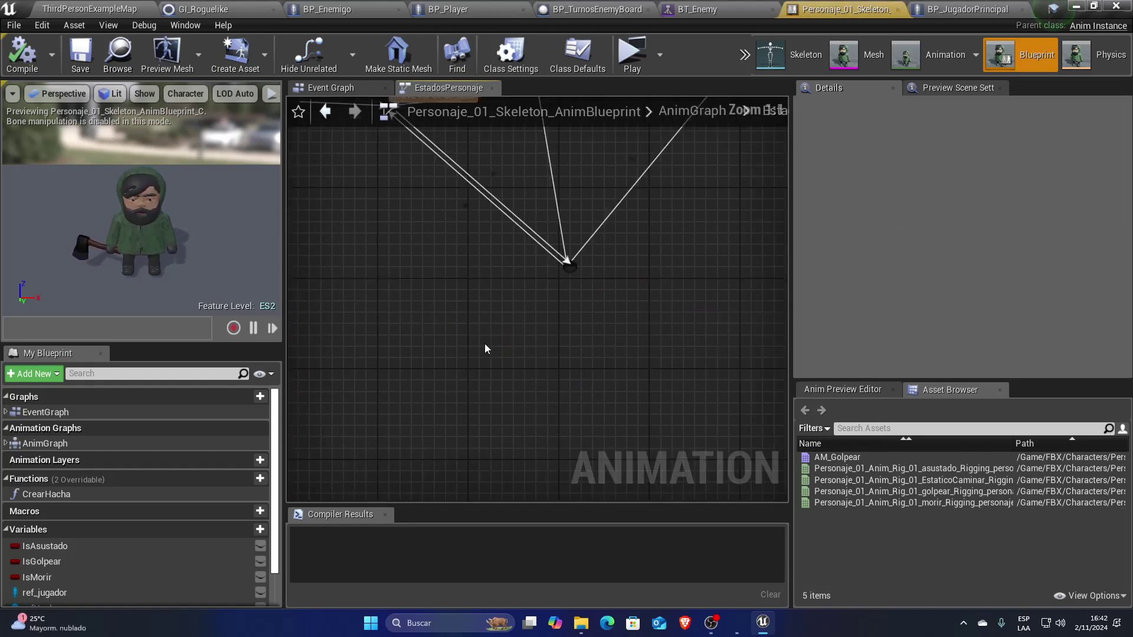
pyautogui.moveTo(484, 344); pyautogui.dragTo(411, 218, button='right')
pyautogui.click(566, 344)
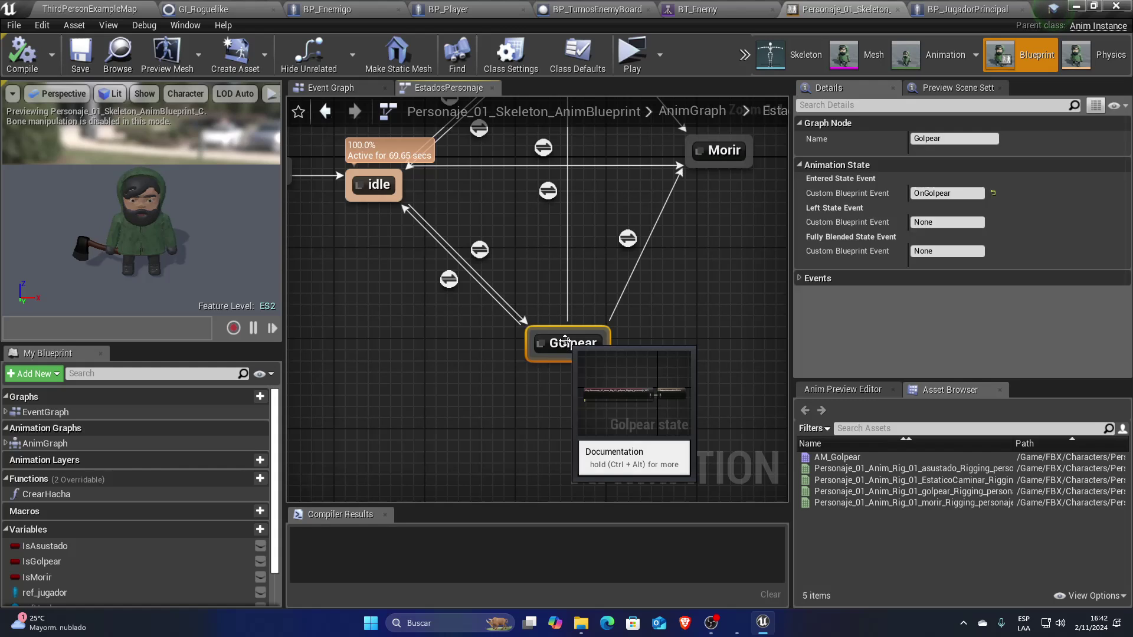
pyautogui.click(449, 279)
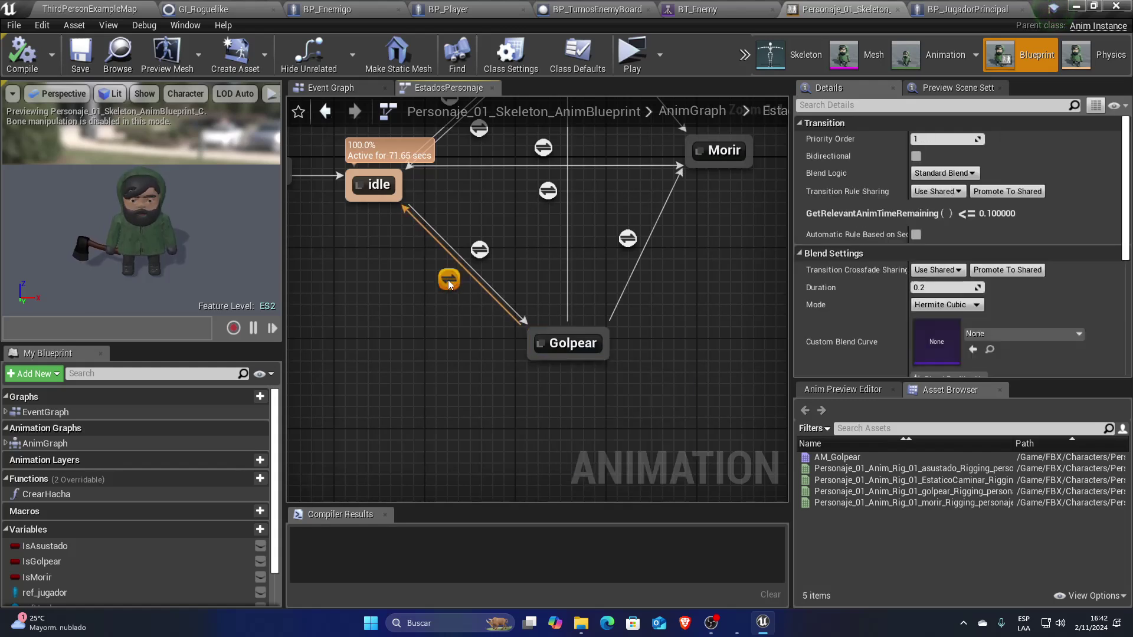
pyautogui.moveTo(1121, 226); pyautogui.dragTo(1121, 323)
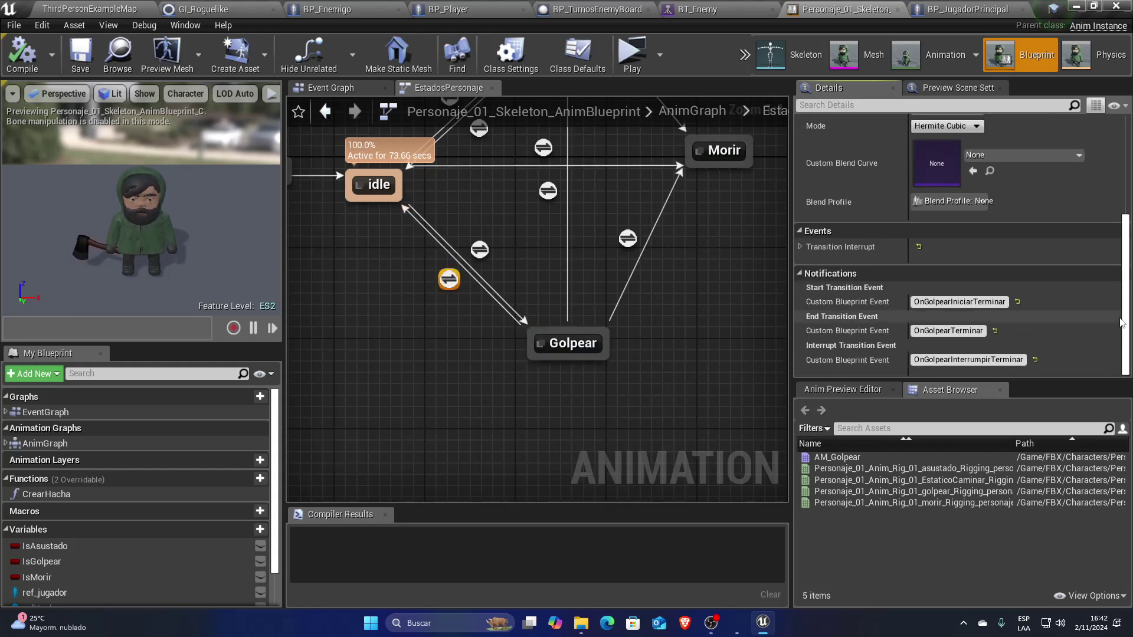
pyautogui.click(930, 331)
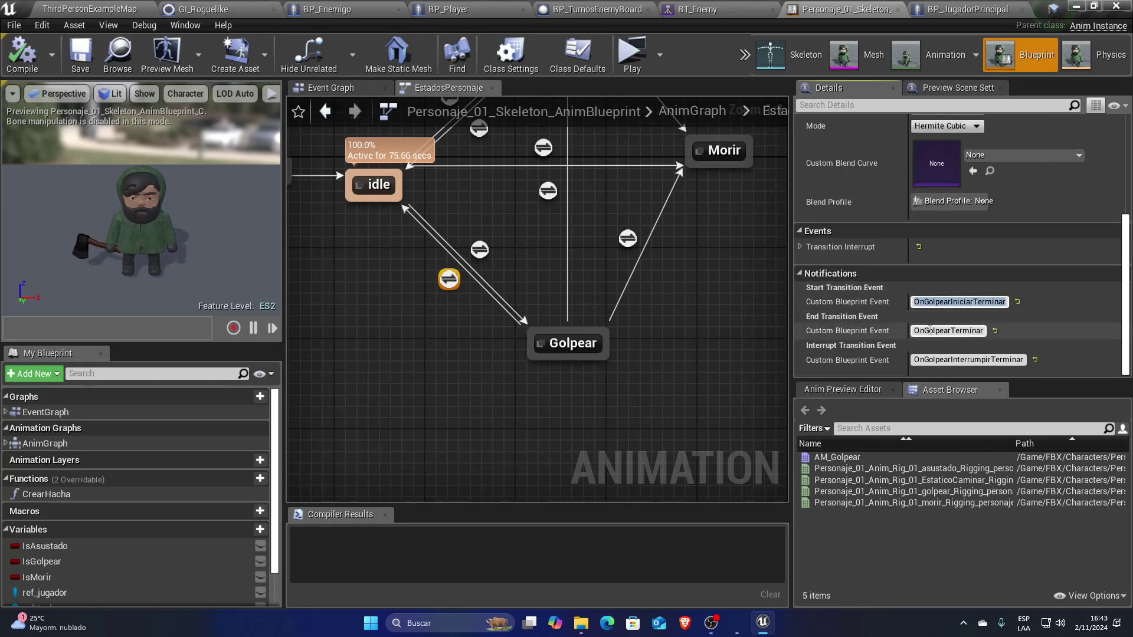
pyautogui.click(956, 360)
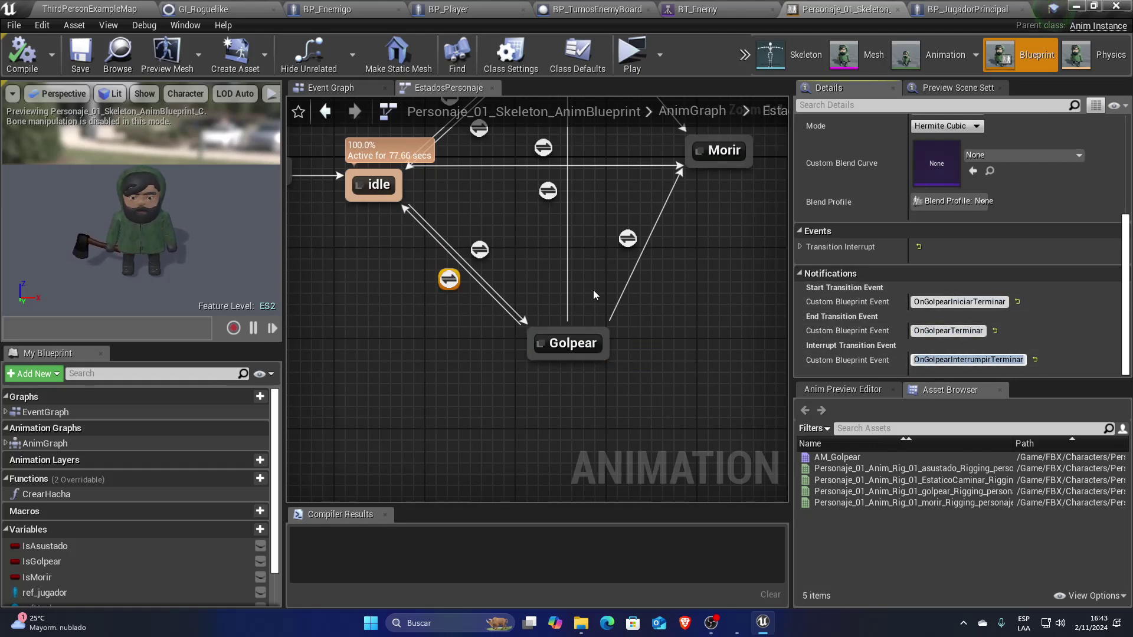
pyautogui.moveTo(591, 289); pyautogui.dragTo(534, 404, button='right')
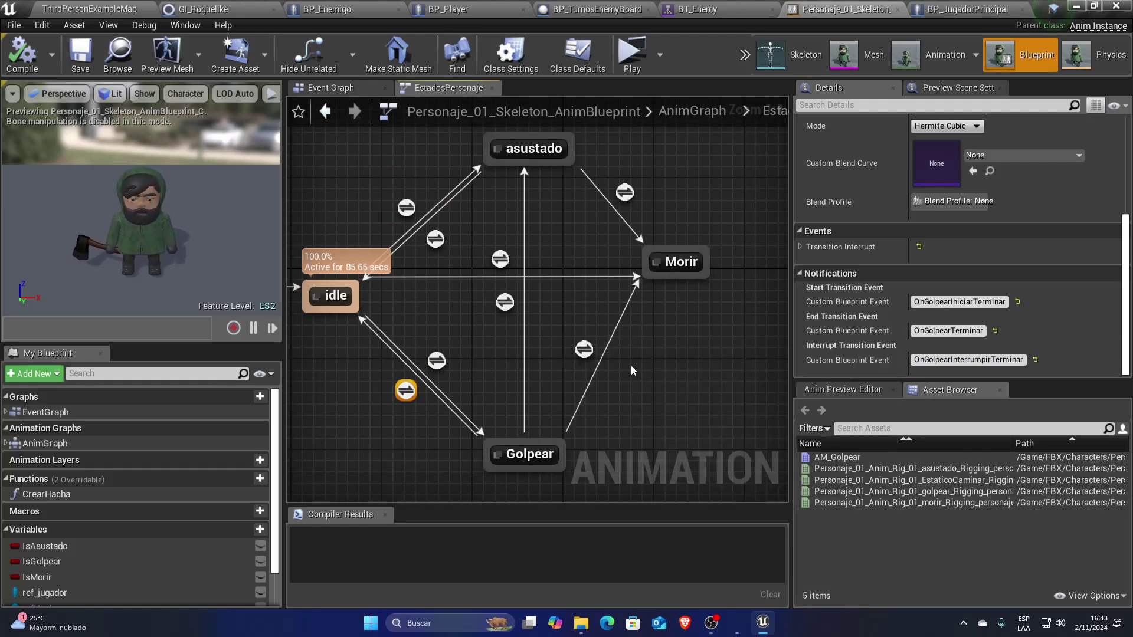
# - Move the Morir state down-right, widen and recentre the graph, and save the project
pyautogui.moveTo(642, 363); pyautogui.dragTo(595, 353, button='right')
pyautogui.moveTo(641, 255)
pyautogui.mouseDown()
pyautogui.moveTo(659, 311)
pyautogui.moveTo(692, 273)
pyautogui.mouseUp()
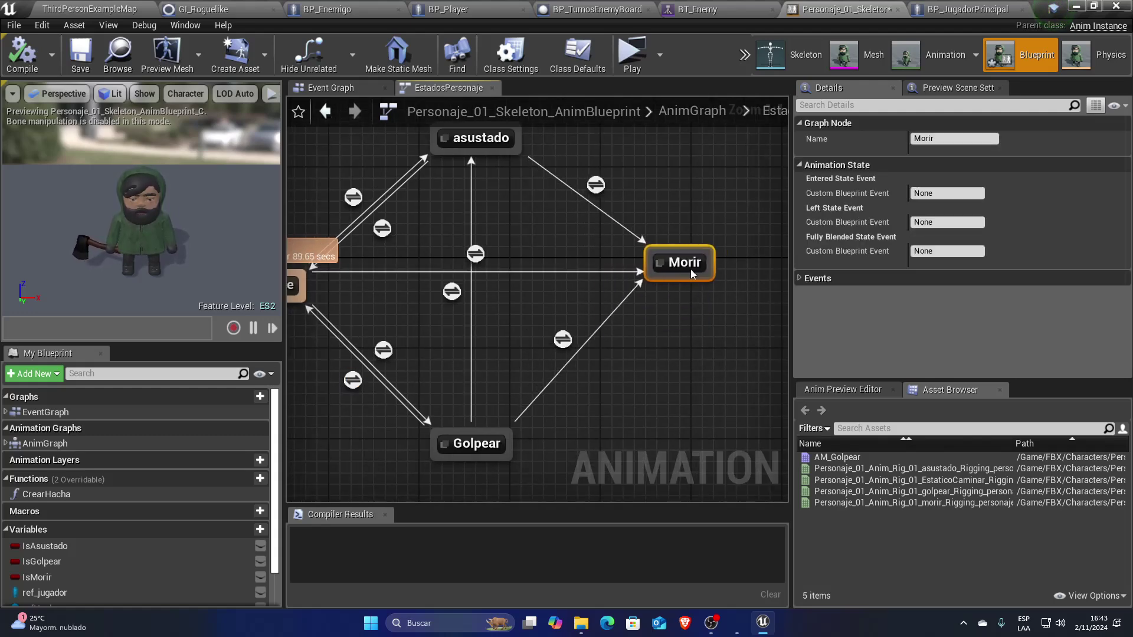
pyautogui.moveTo(522, 367)
pyautogui.mouseDown(button='right')
pyautogui.moveTo(562, 385)
pyautogui.moveTo(642, 328)
pyautogui.moveTo(583, 329)
pyautogui.moveTo(610, 336)
pyautogui.moveTo(608, 323)
pyautogui.mouseUp(button='right')
pyautogui.scroll(-2, 582, 352)
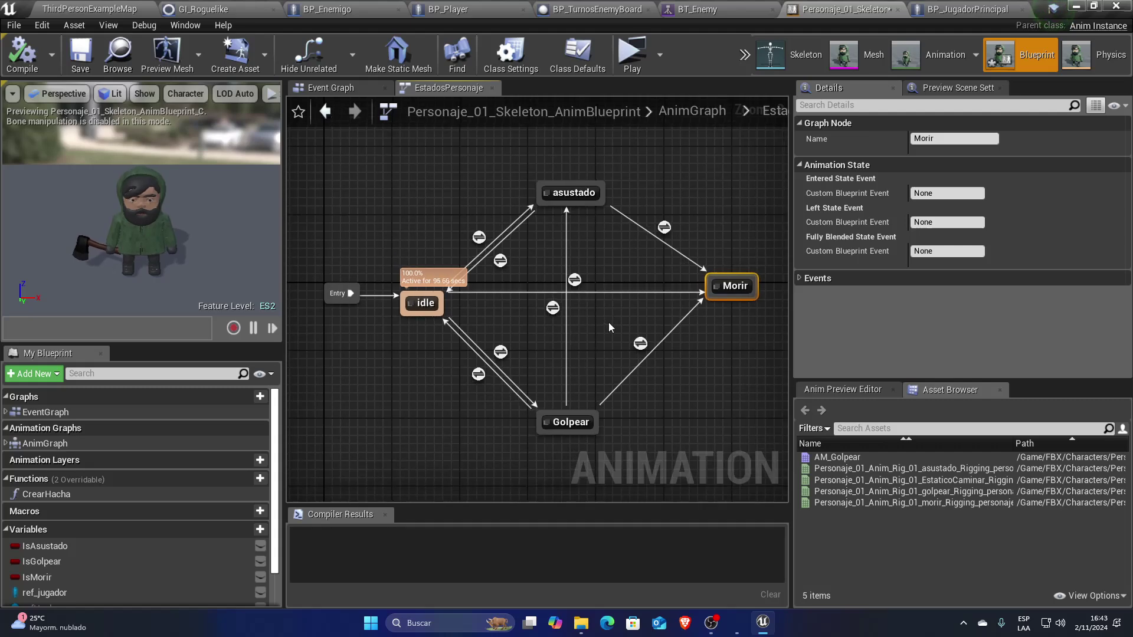
pyautogui.moveTo(789, 343); pyautogui.dragTo(819, 345)
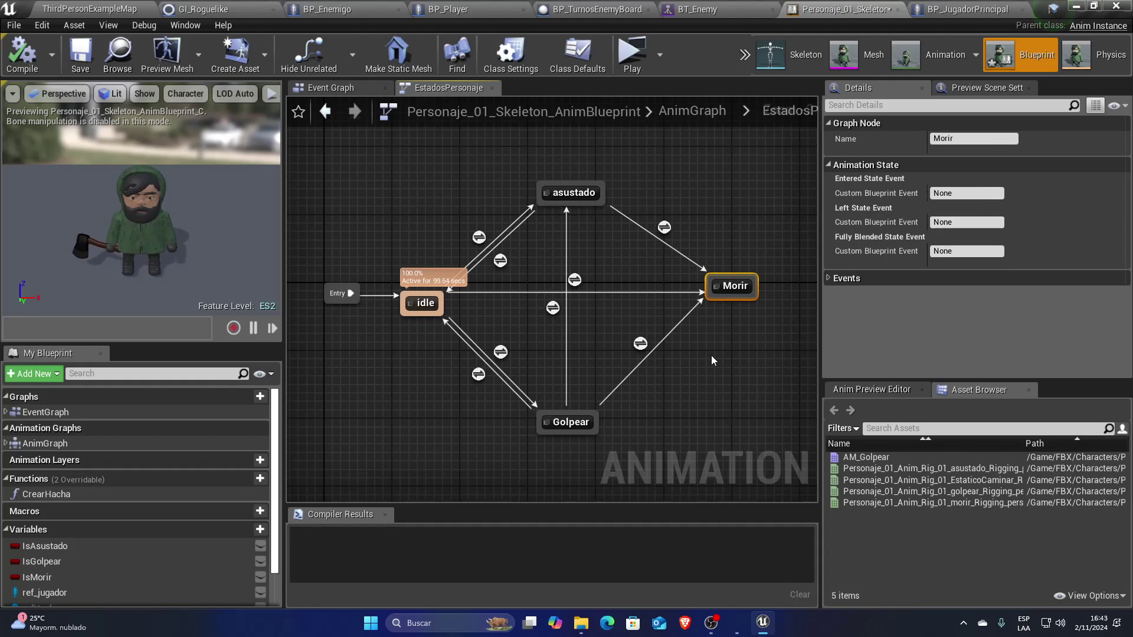
pyautogui.moveTo(711, 357); pyautogui.dragTo(711, 379, button='right')
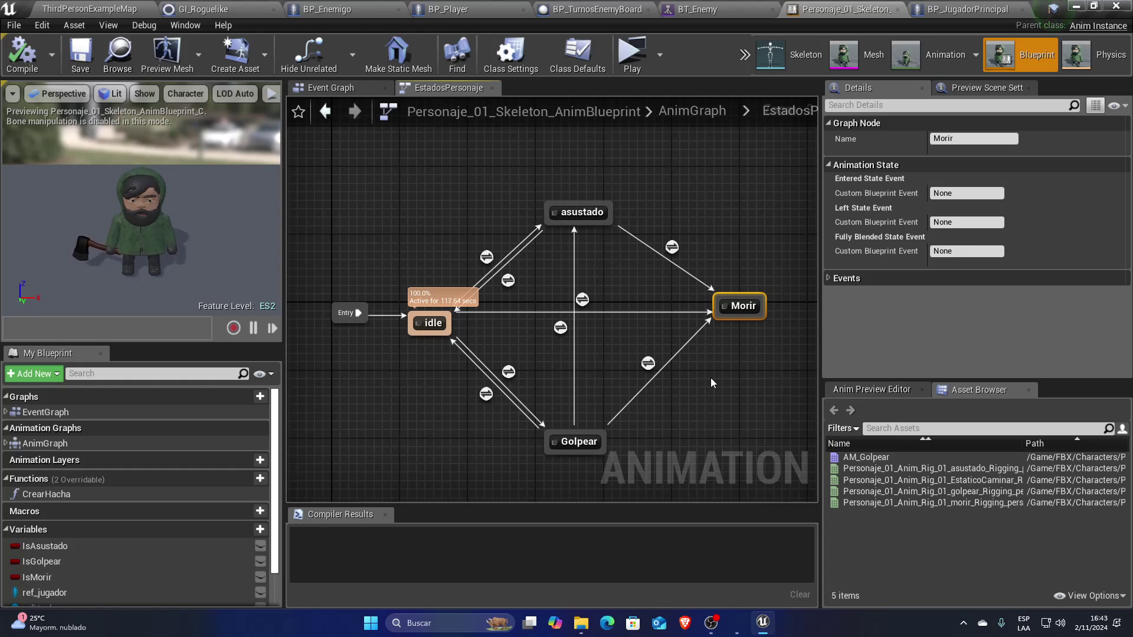
pyautogui.click(998, 592)
# - From FBX > Characters > Enemigo_02, open the enemigo_2 mesh and then its animation blueprint
pyautogui.click(1053, 8)
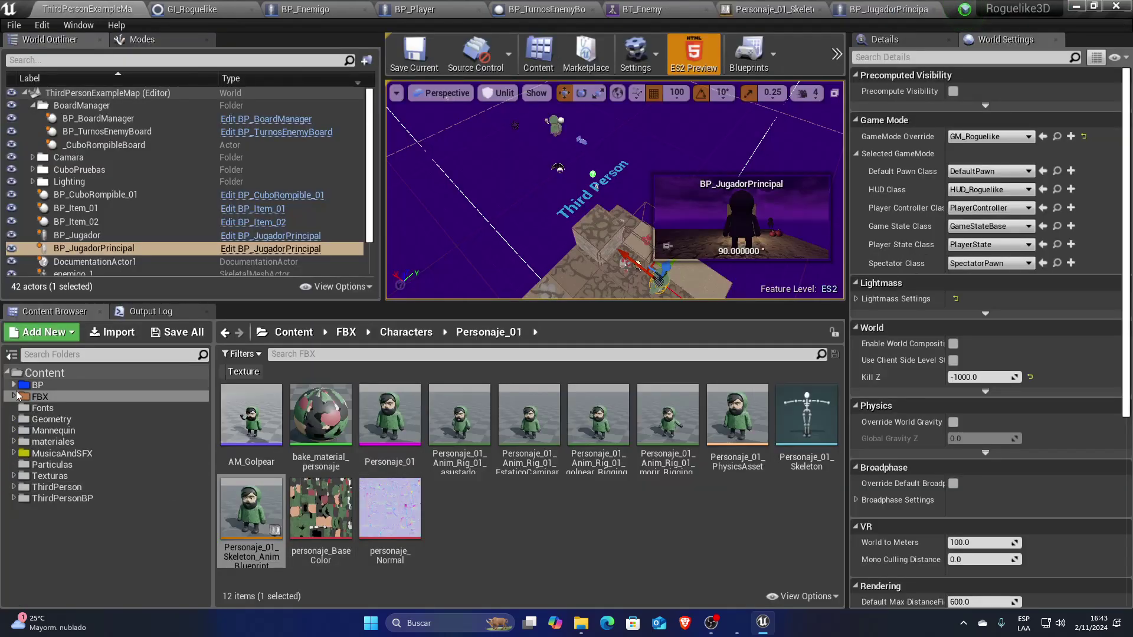
pyautogui.click(14, 397)
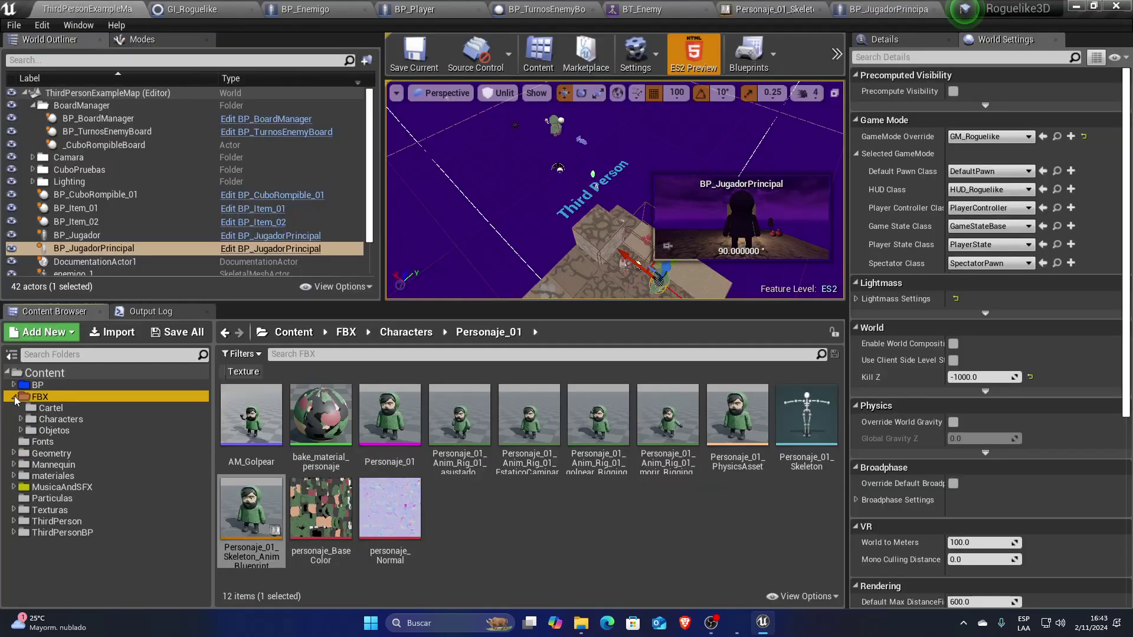
pyautogui.click(59, 419)
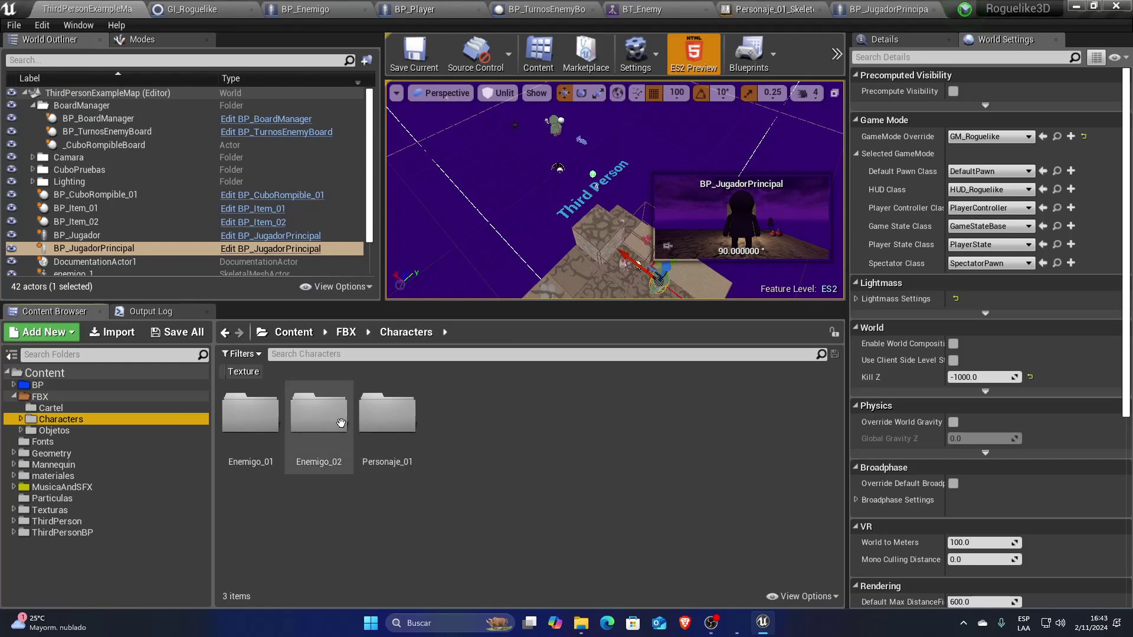
pyautogui.doubleClick(341, 423)
pyautogui.doubleClick(261, 420)
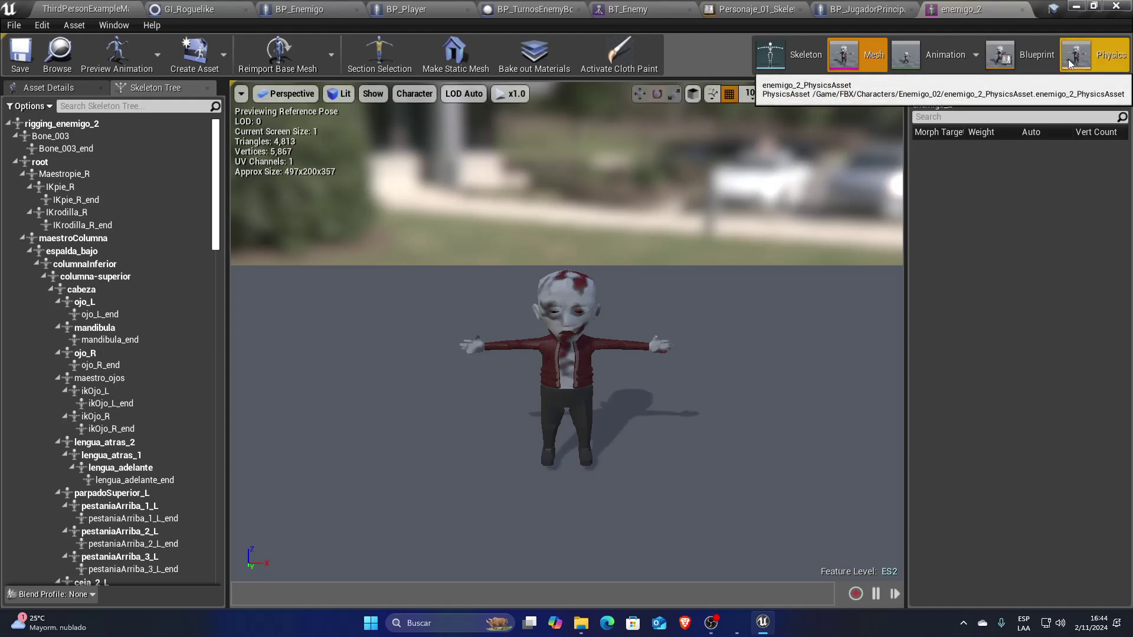
pyautogui.click(1022, 57)
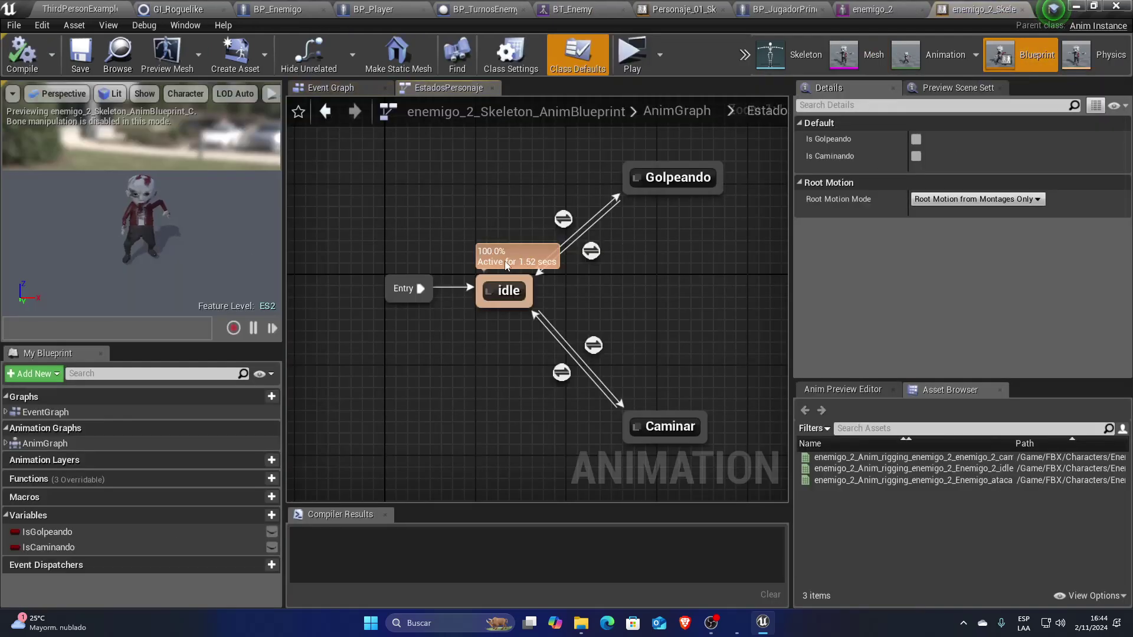
pyautogui.click(591, 254)
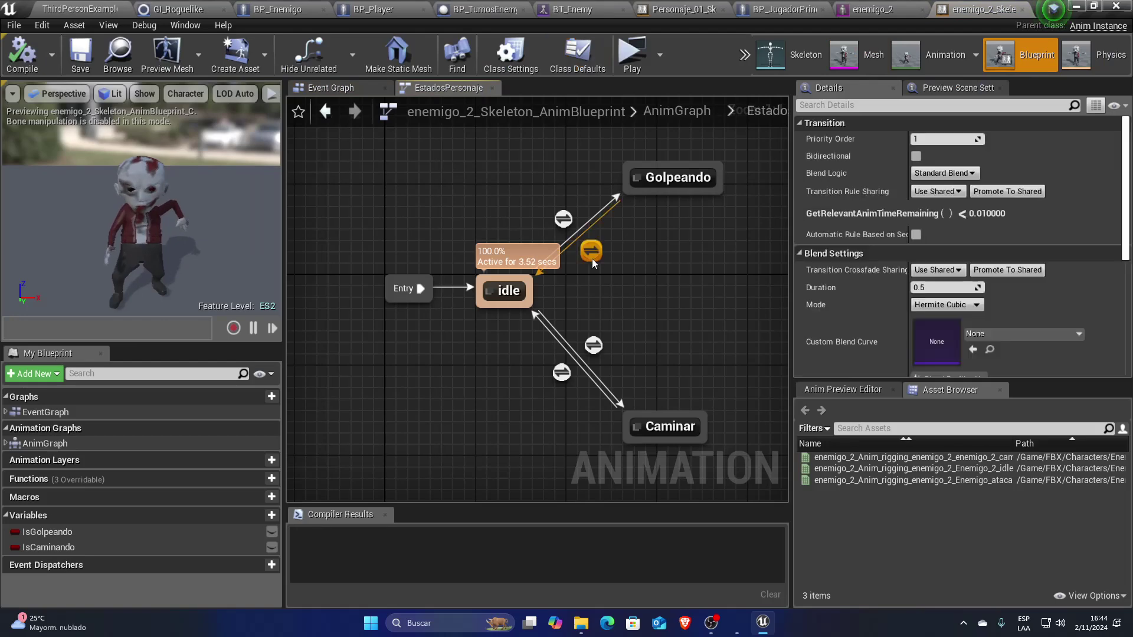
pyautogui.scroll(-5, 1074, 305)
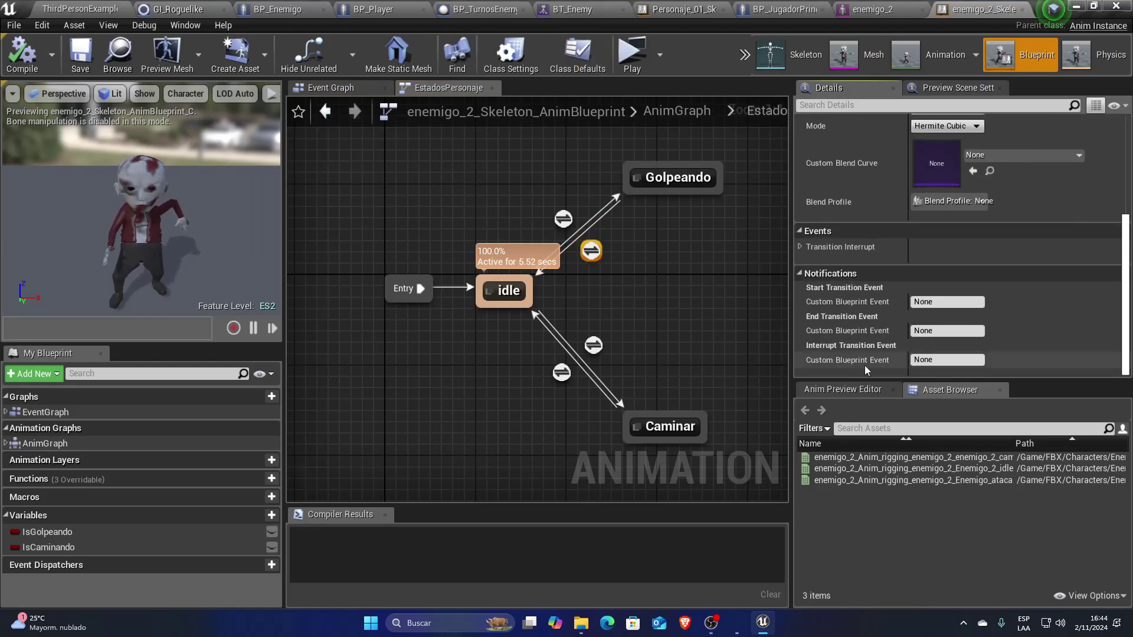
pyautogui.click(561, 373)
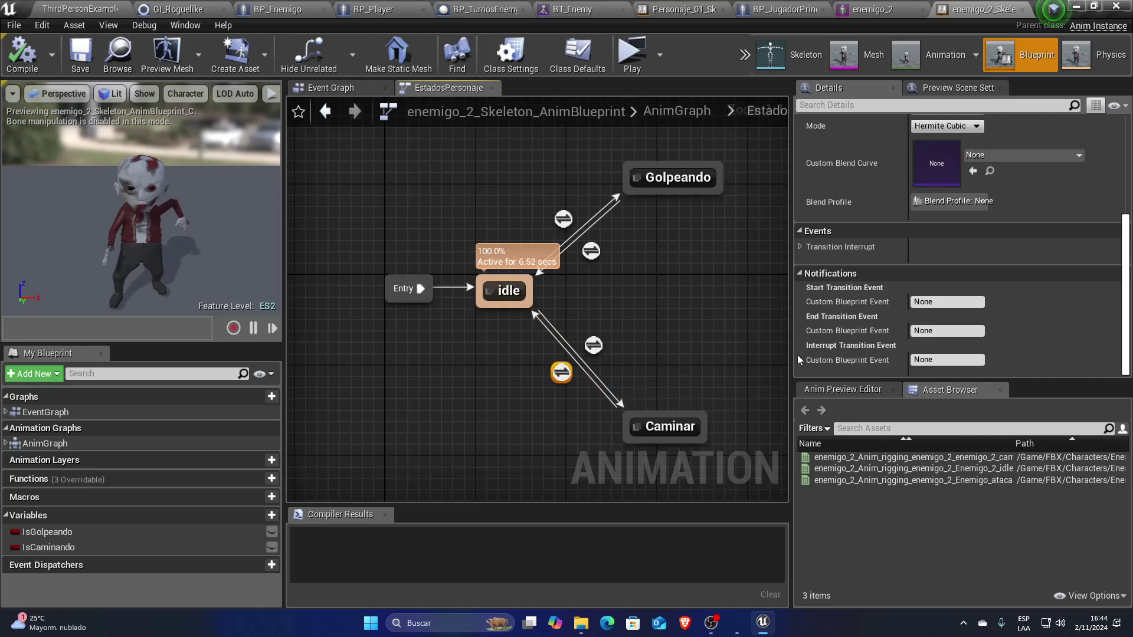
pyautogui.click(593, 345)
pyautogui.click(649, 435)
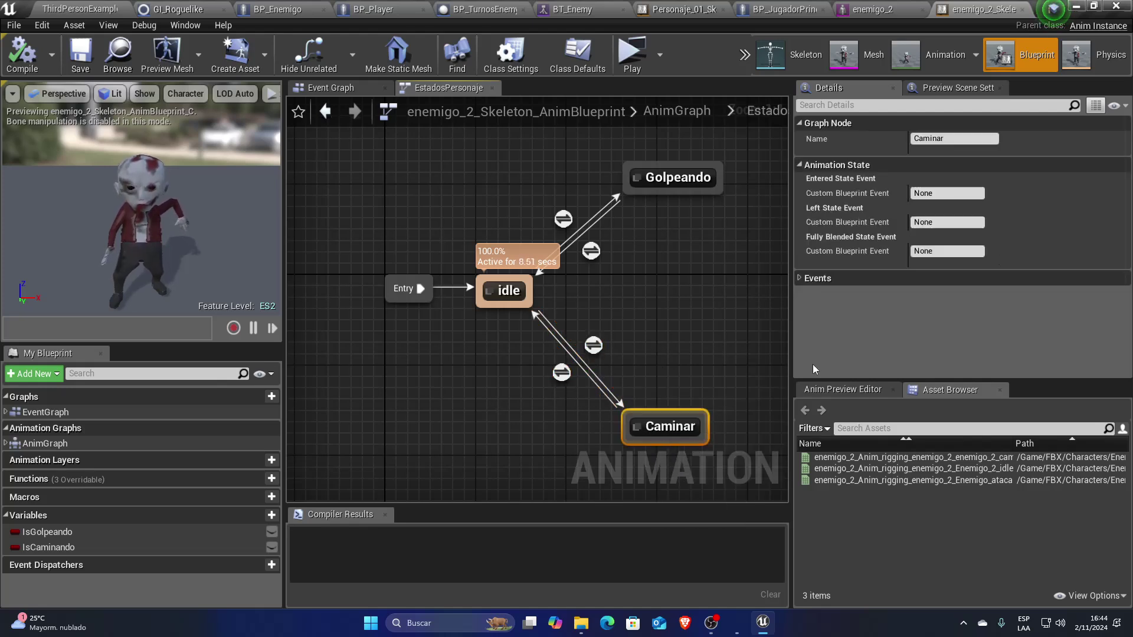
pyautogui.click(662, 177)
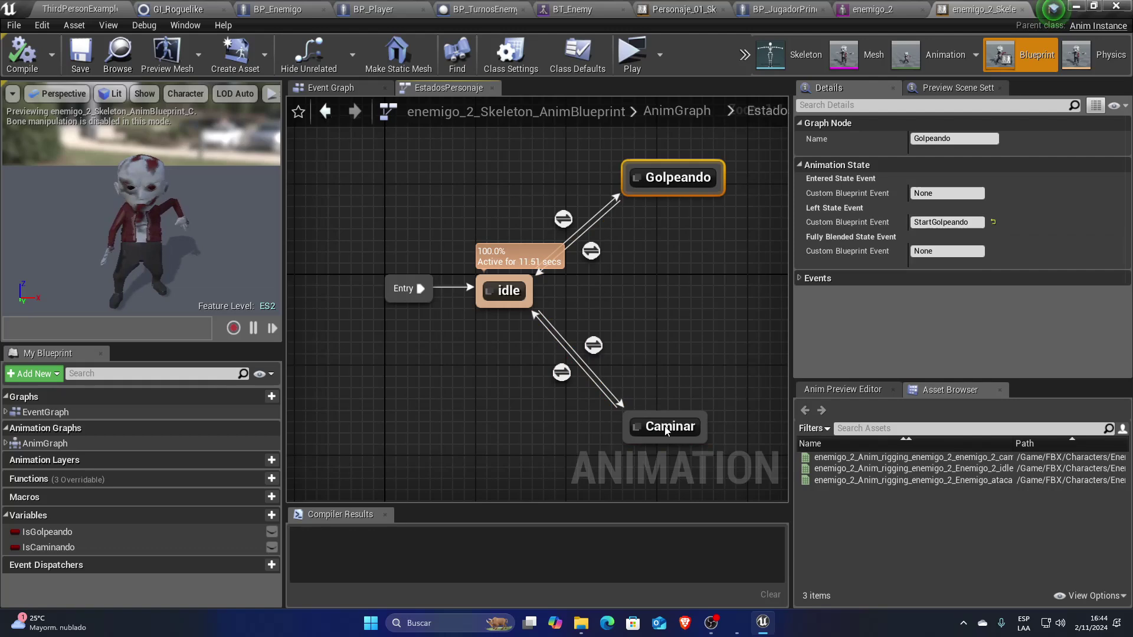
pyautogui.click(670, 423)
pyautogui.click(673, 177)
pyautogui.click(591, 251)
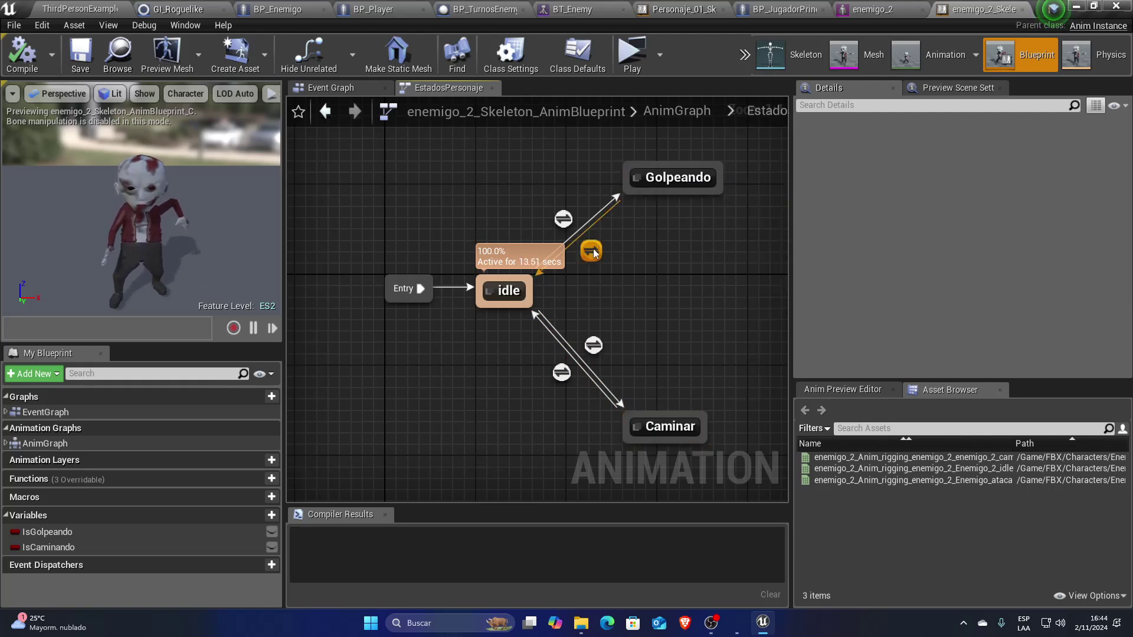
pyautogui.scroll(-5, 956, 266)
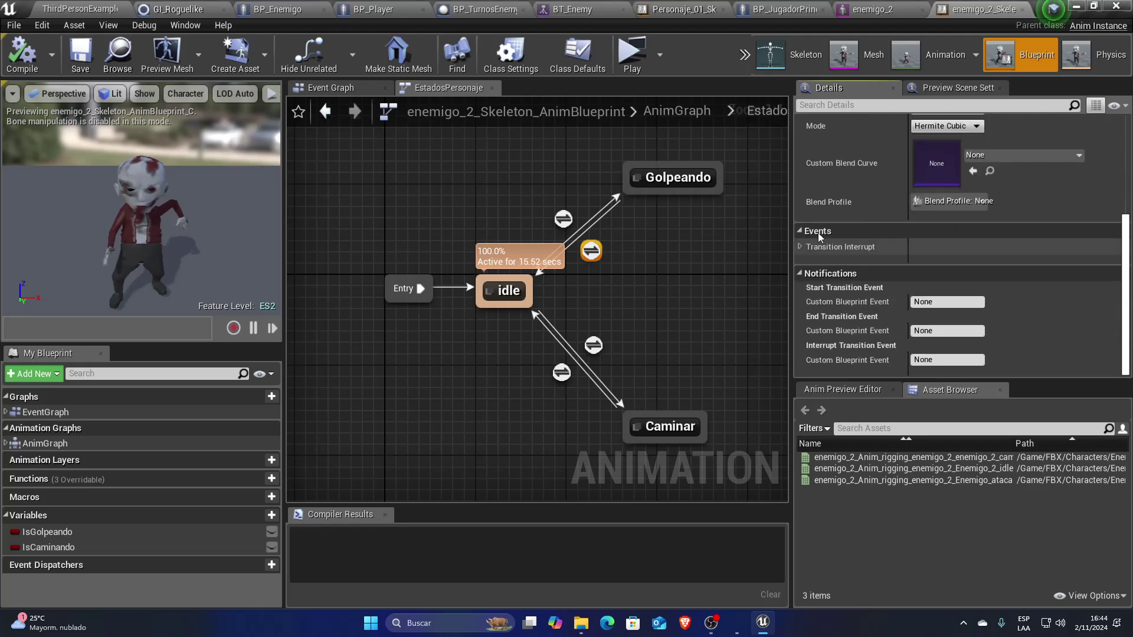
pyautogui.click(679, 186)
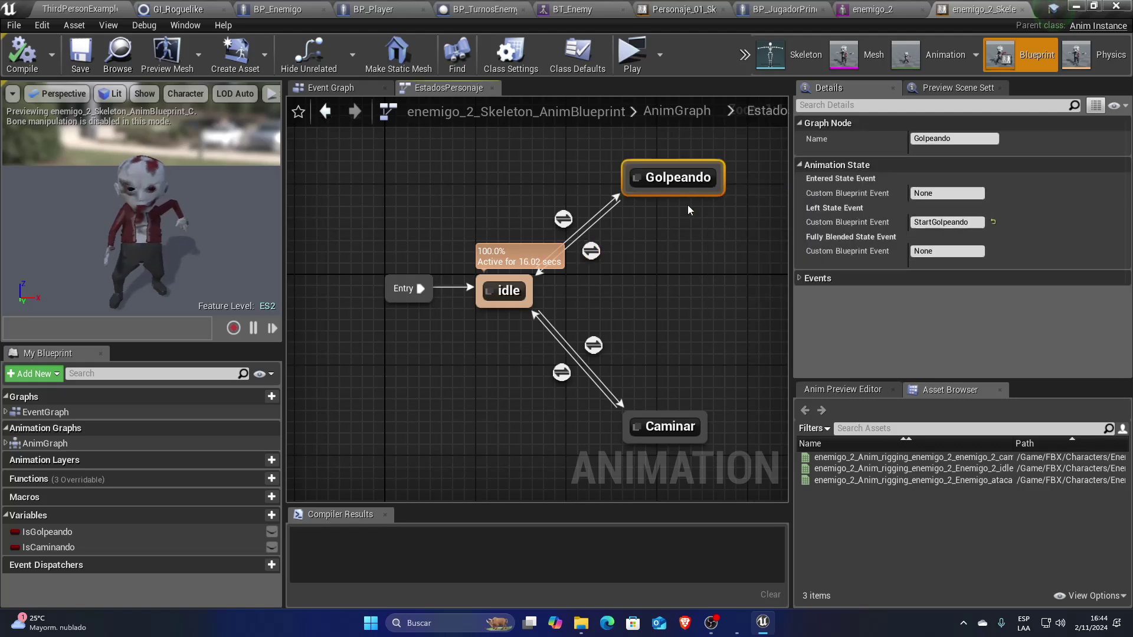
pyautogui.click(563, 219)
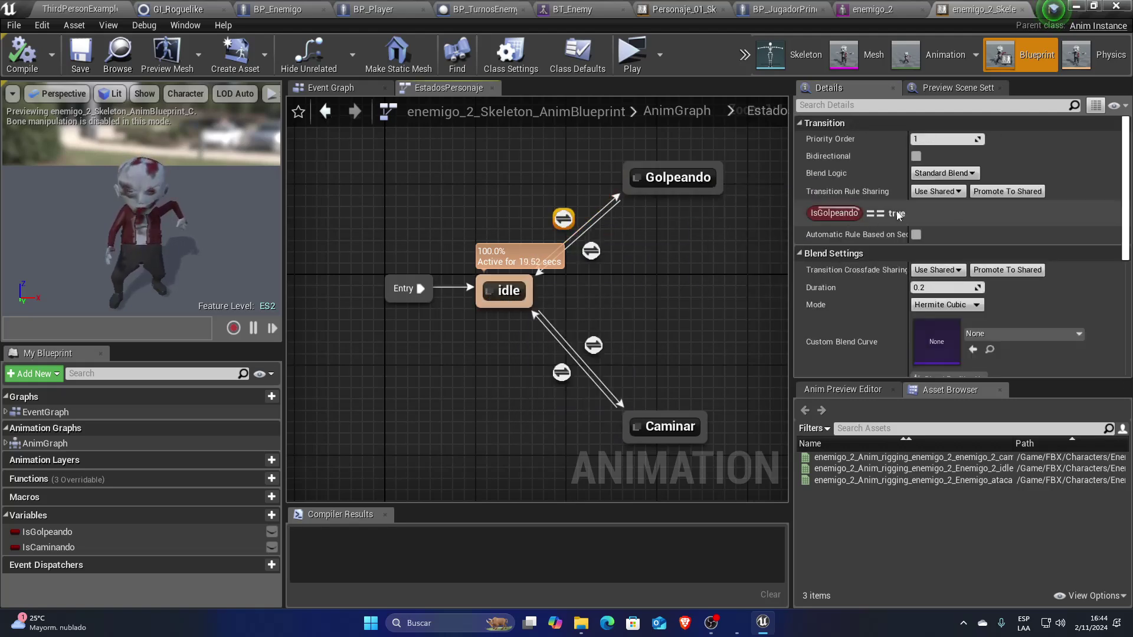
pyautogui.click(687, 183)
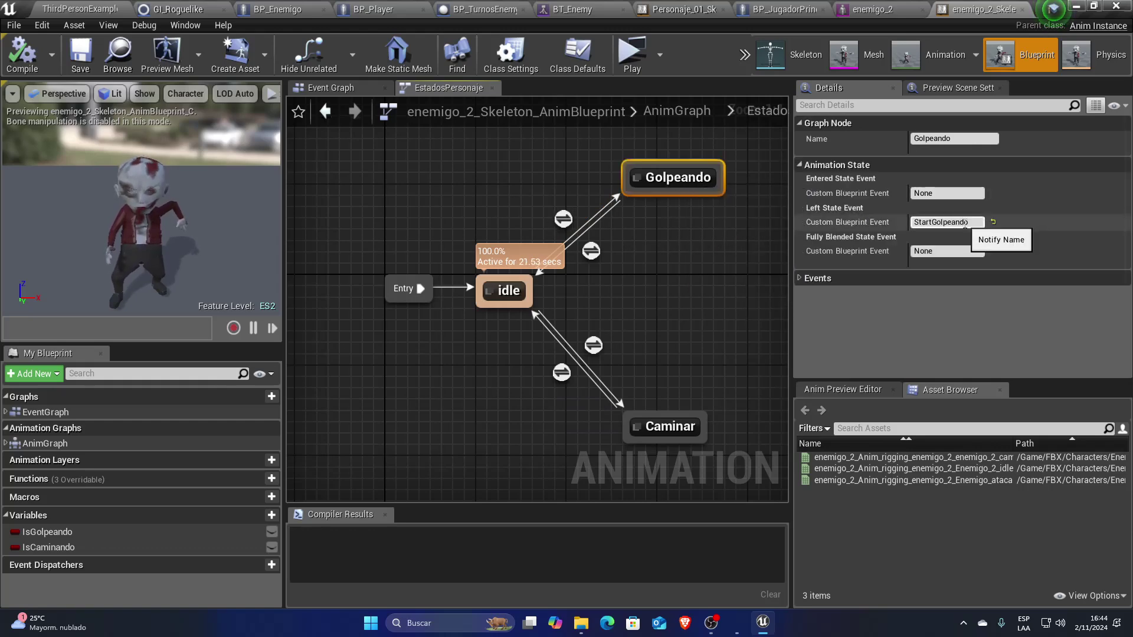
pyautogui.click(918, 222)
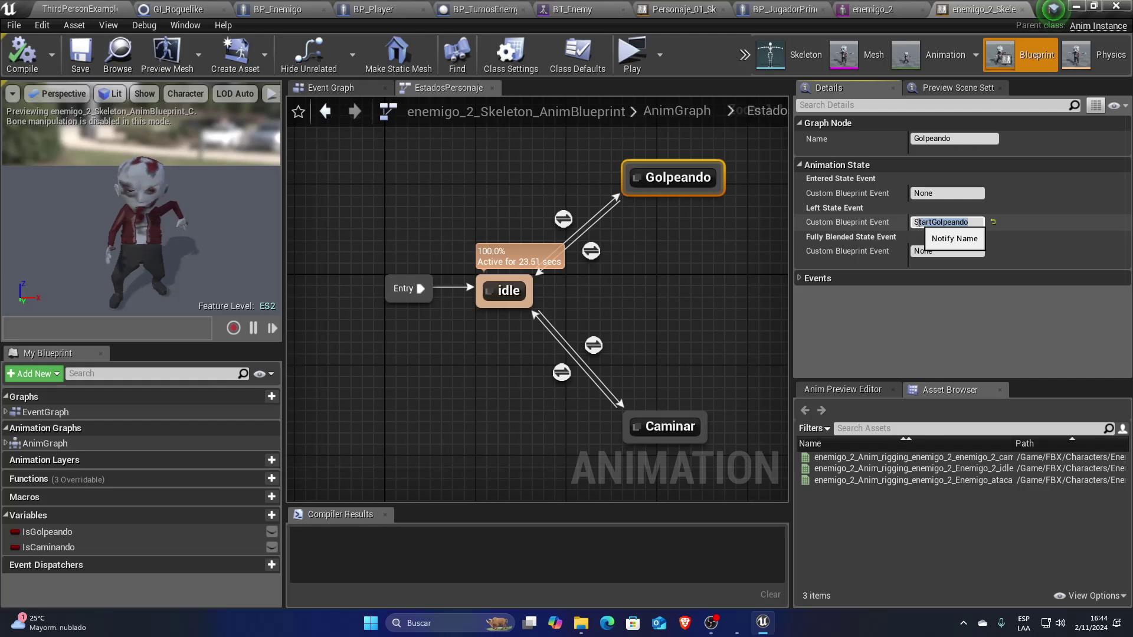
pyautogui.click(918, 193)
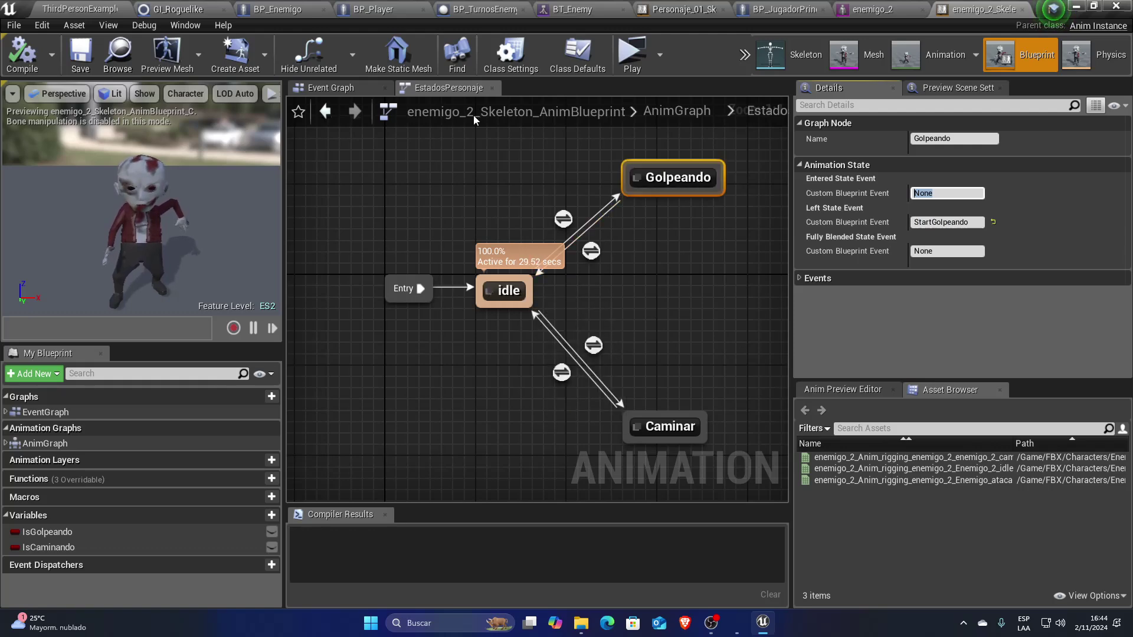
pyautogui.click(341, 88)
pyautogui.moveTo(599, 389); pyautogui.dragTo(599, 248, button='right')
pyautogui.scroll(1, 606, 348)
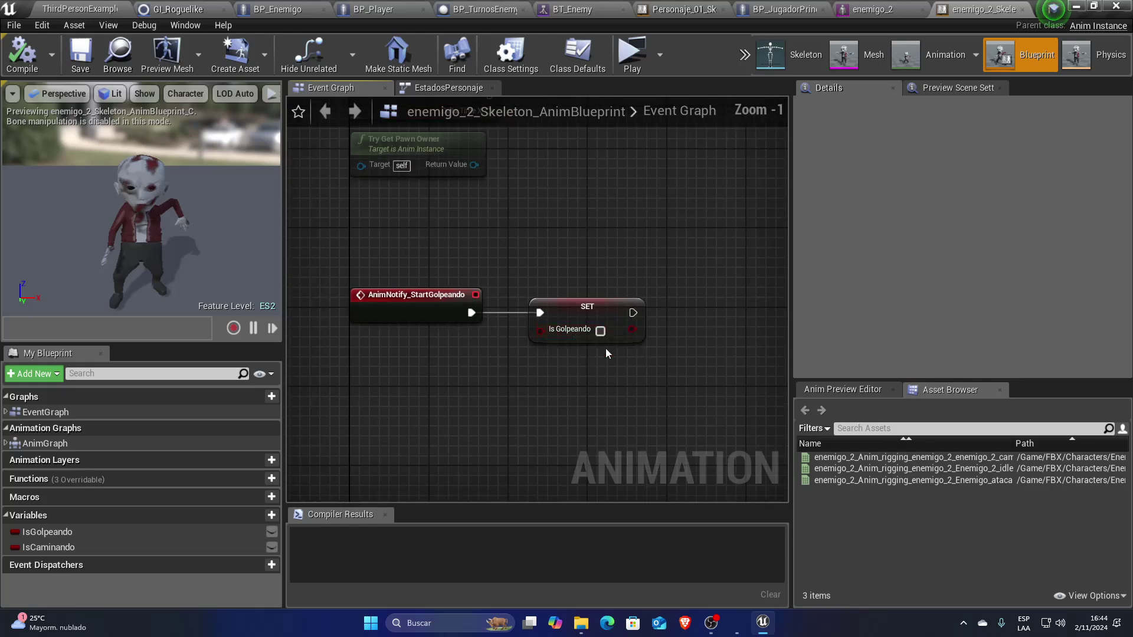
pyautogui.click(587, 325)
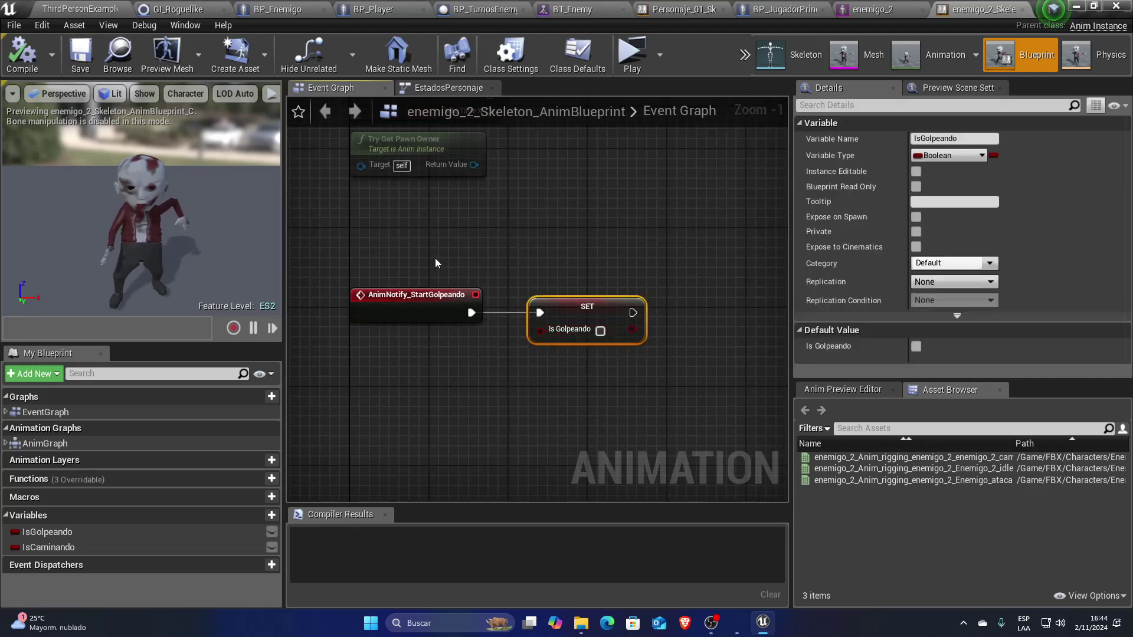
pyautogui.click(448, 89)
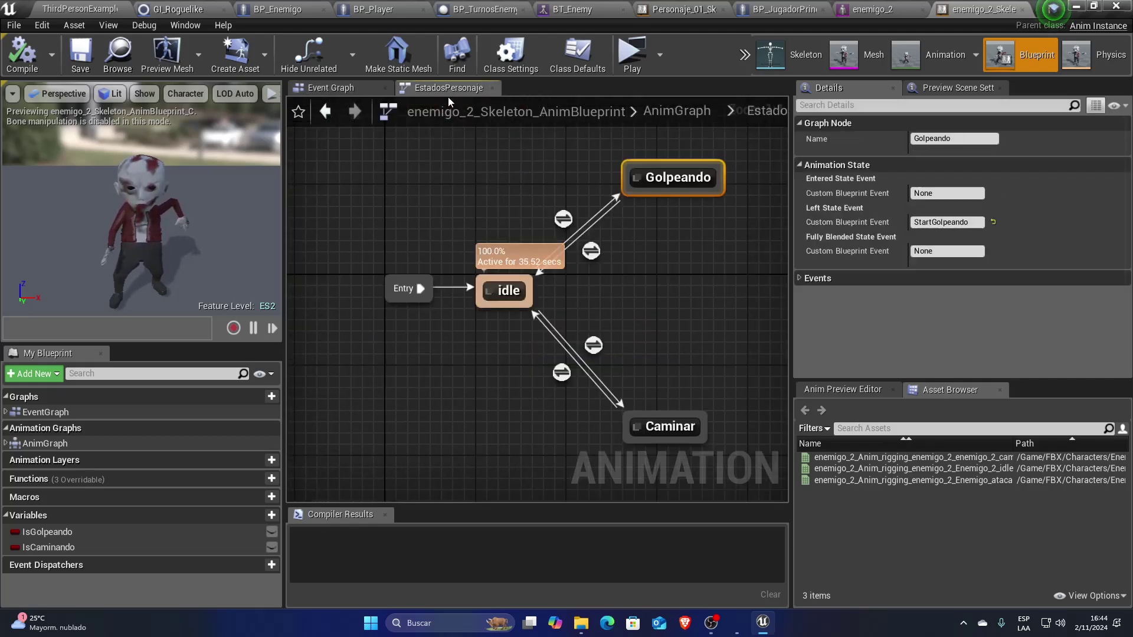
pyautogui.doubleClick(651, 184)
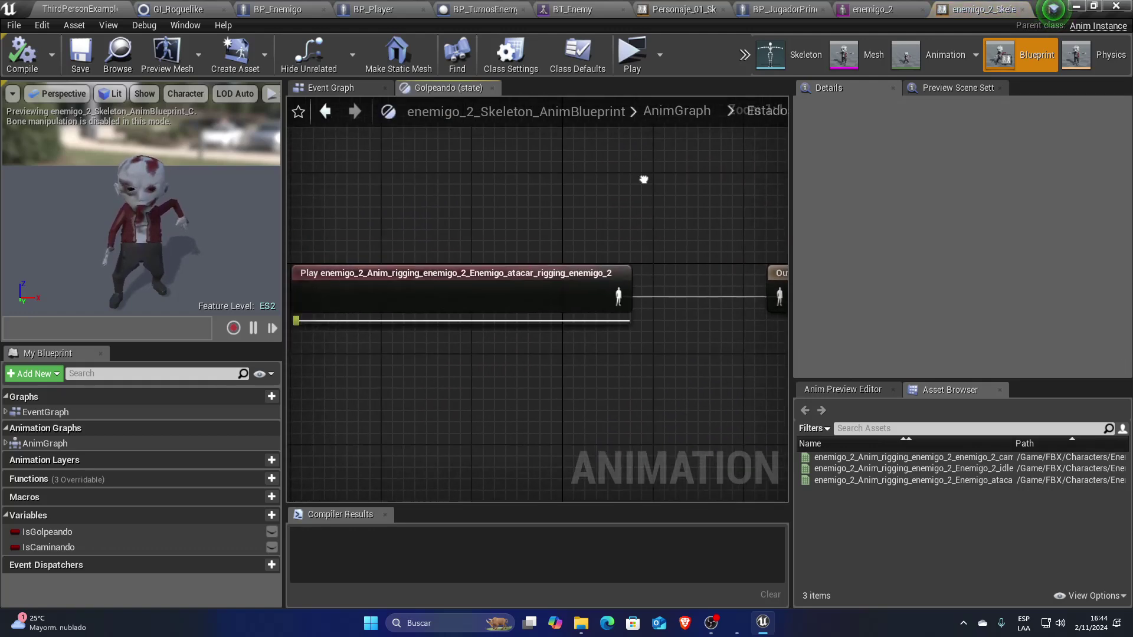
pyautogui.click(471, 282)
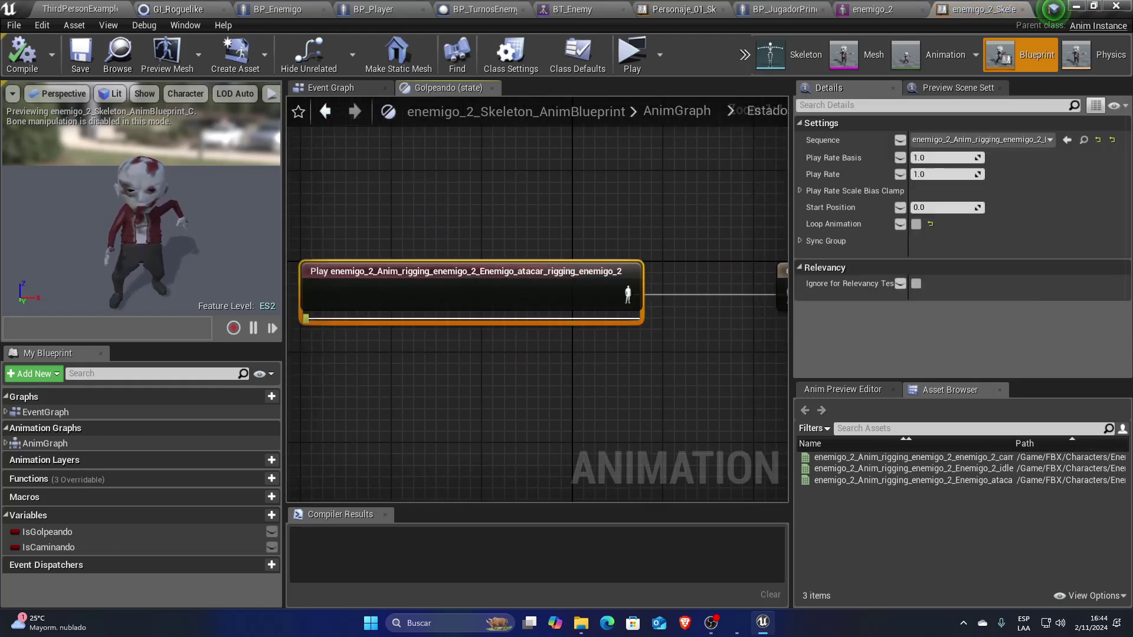
pyautogui.moveTo(567, 419); pyautogui.dragTo(617, 419, button='right')
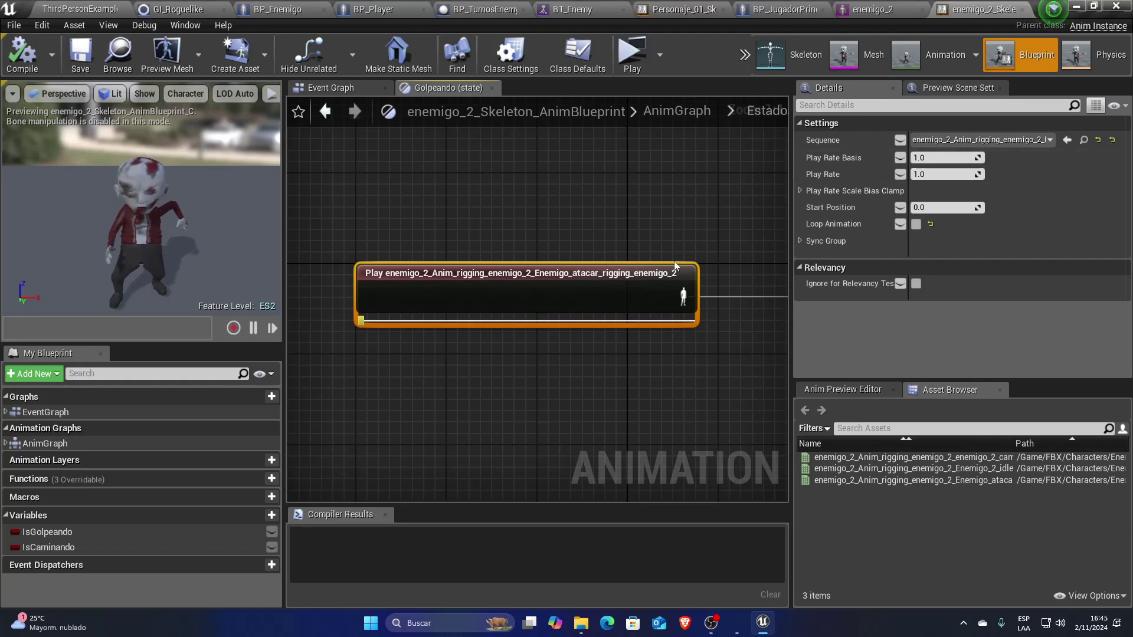
pyautogui.scroll(-1, 627, 225)
pyautogui.click(655, 112)
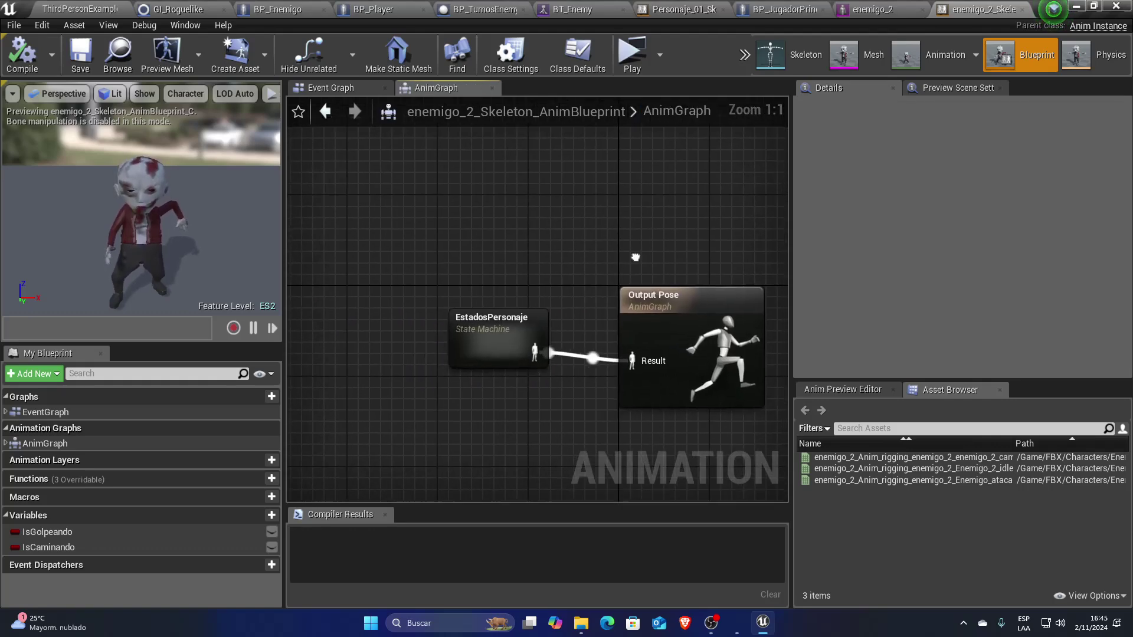
pyautogui.doubleClick(452, 308)
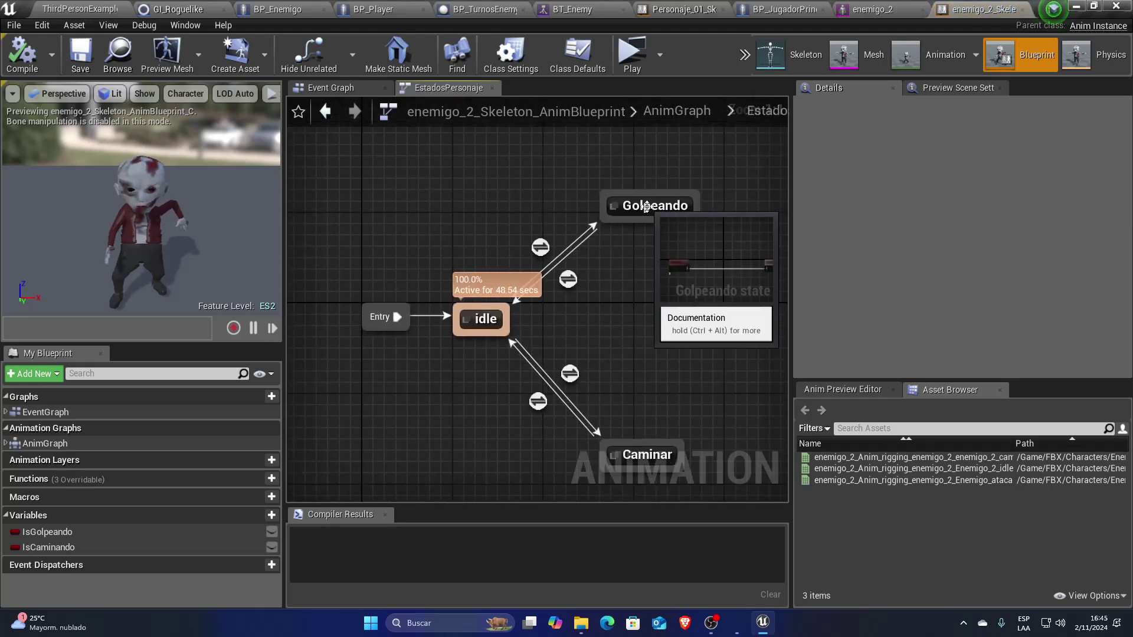
pyautogui.doubleClick(677, 206)
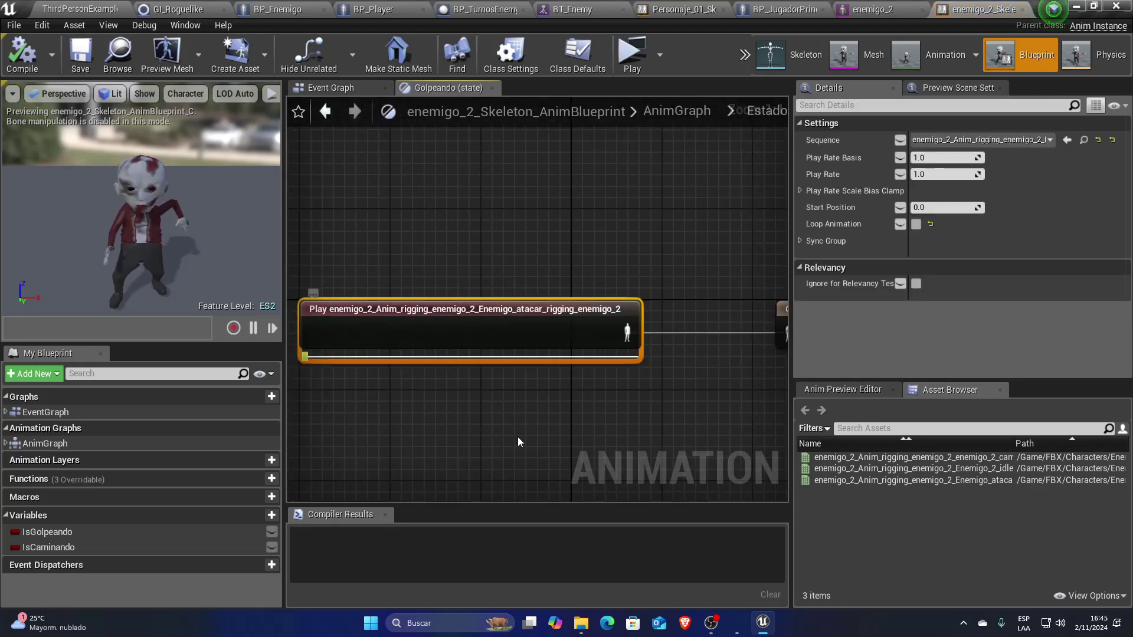
pyautogui.scroll(-2, 550, 367)
pyautogui.moveTo(550, 366); pyautogui.dragTo(509, 340, button='right')
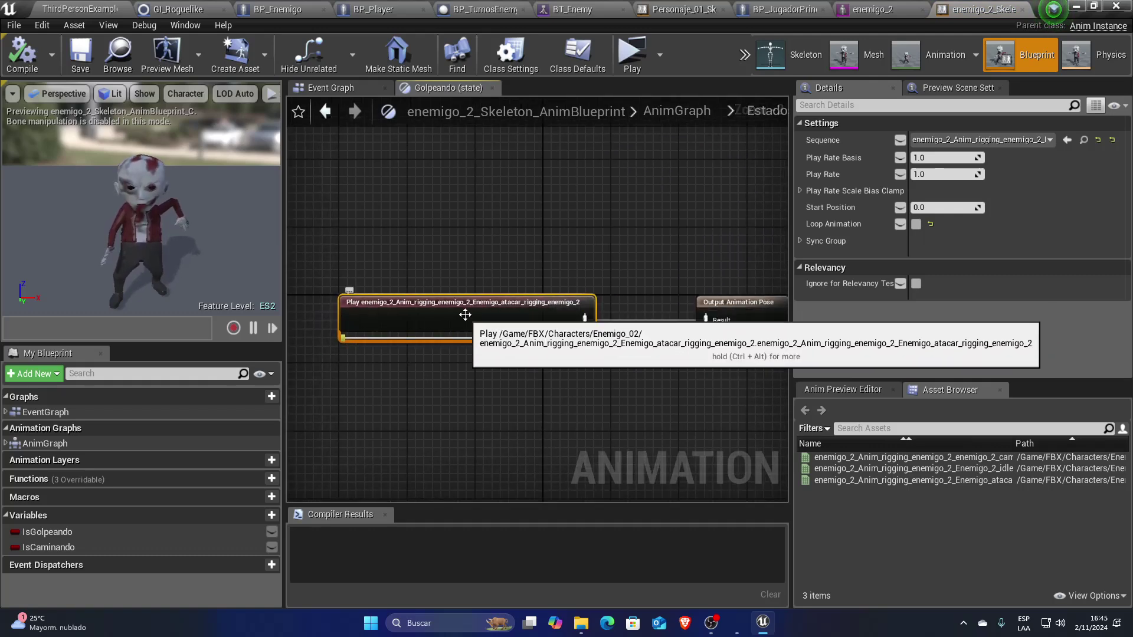
pyautogui.click(676, 112)
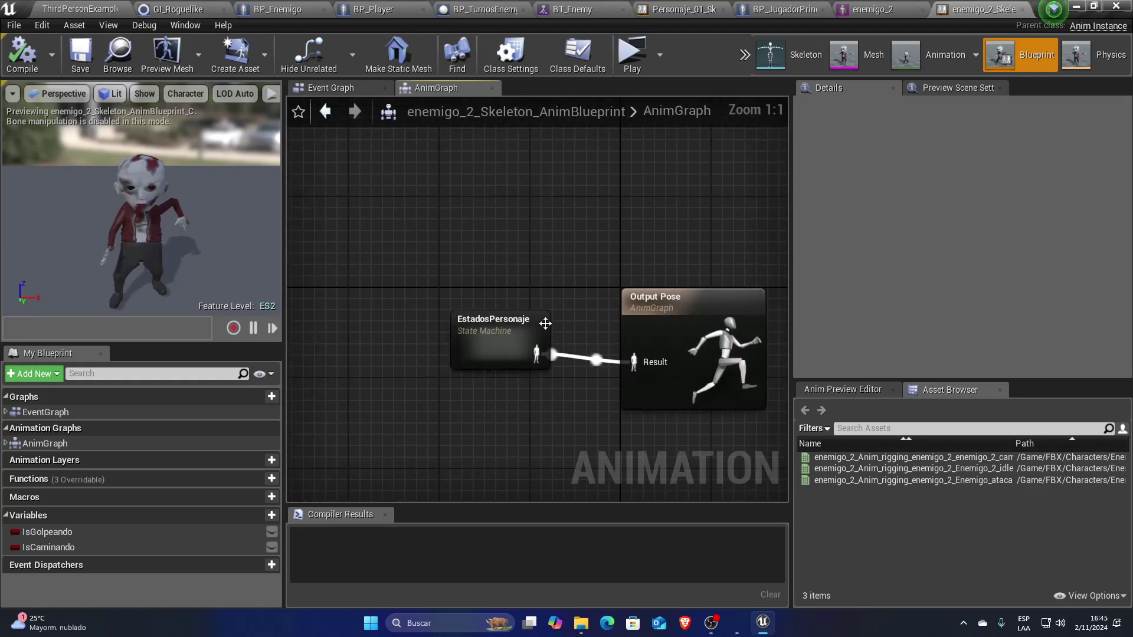
pyautogui.doubleClick(496, 322)
pyautogui.click(595, 231)
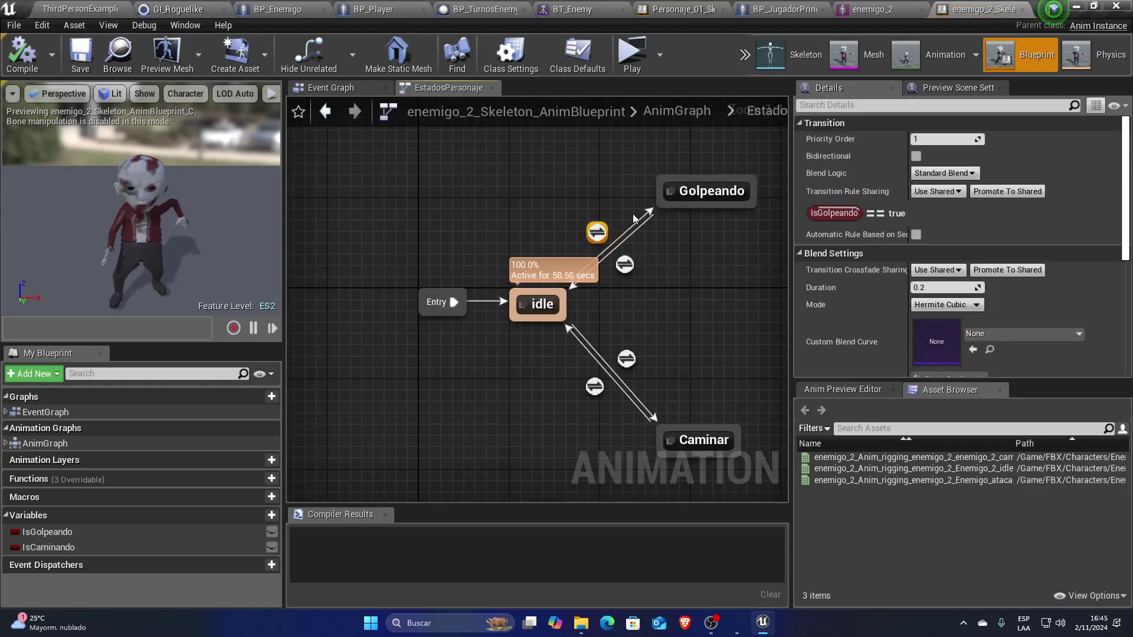
pyautogui.click(694, 188)
pyautogui.doubleClick(694, 189)
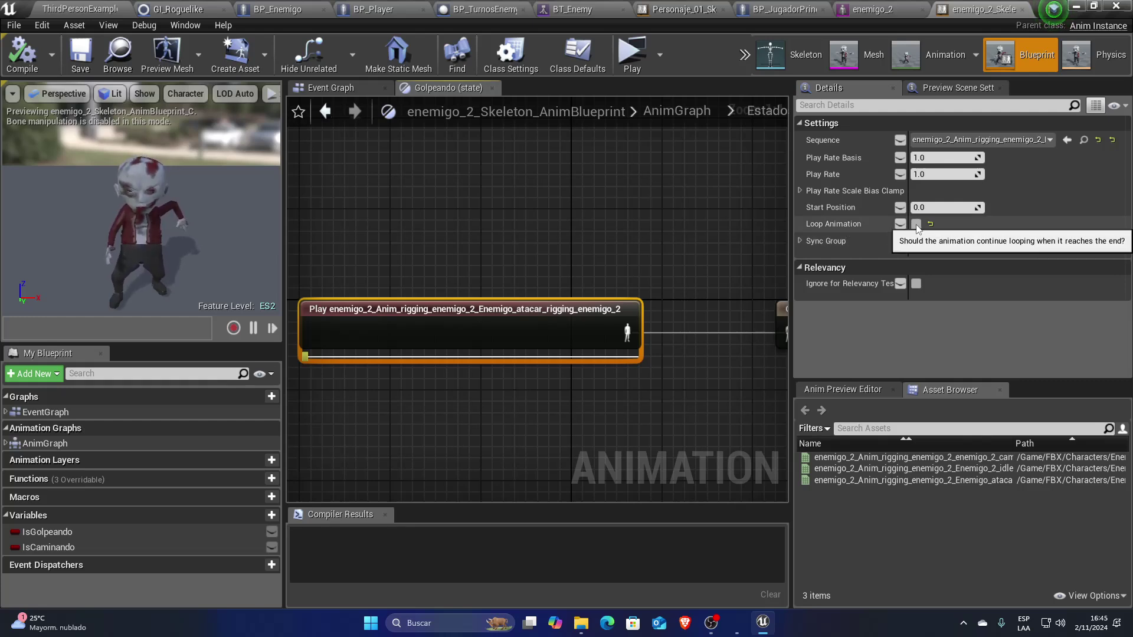
pyautogui.moveTo(611, 257); pyautogui.dragTo(650, 236, button='right')
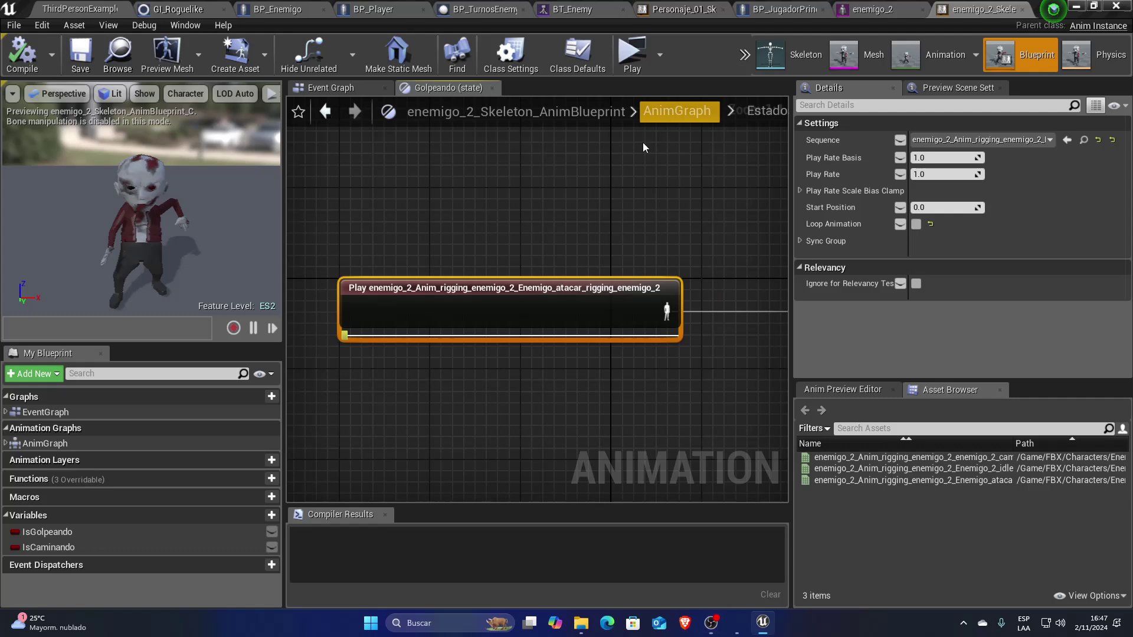
pyautogui.hotkey('alt', 'Left')
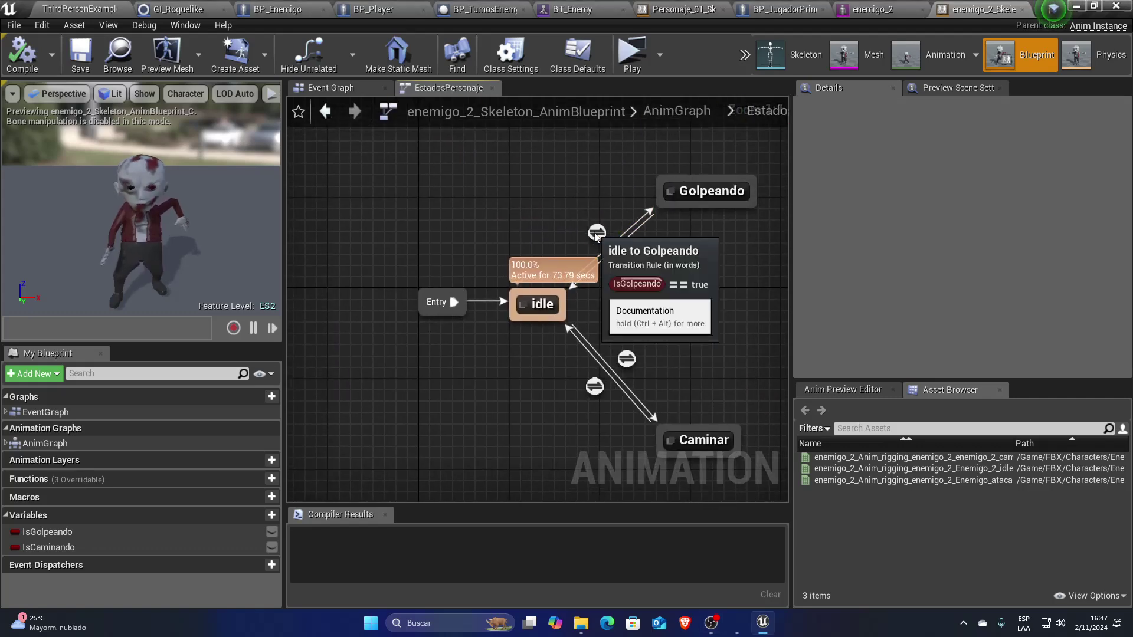
pyautogui.click(594, 232)
pyautogui.doubleClick(690, 189)
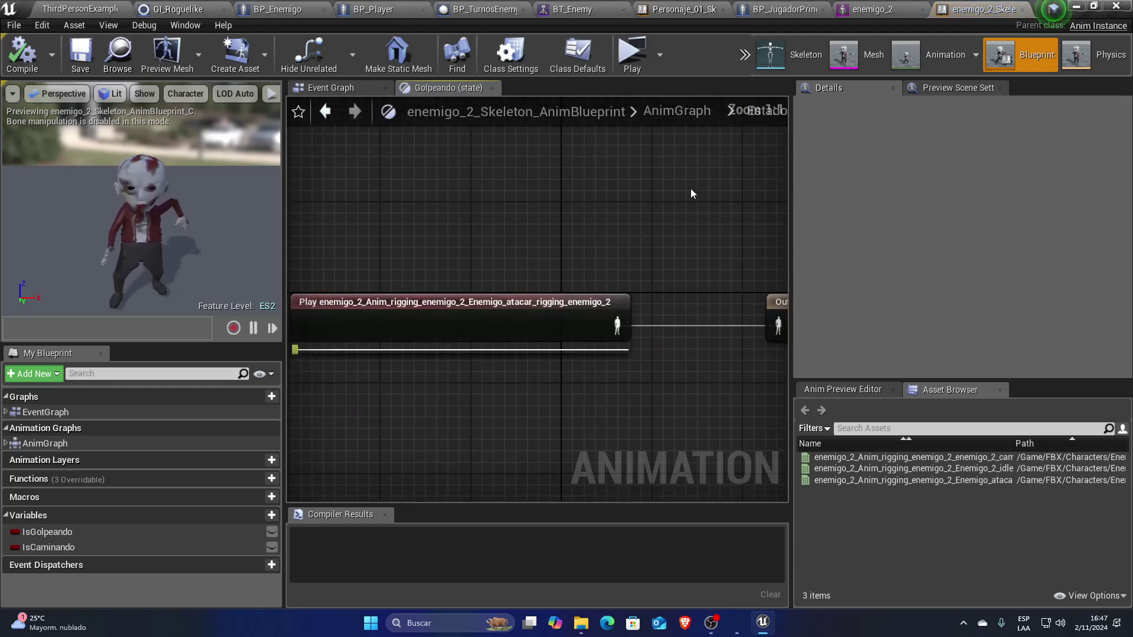
pyautogui.click(499, 305)
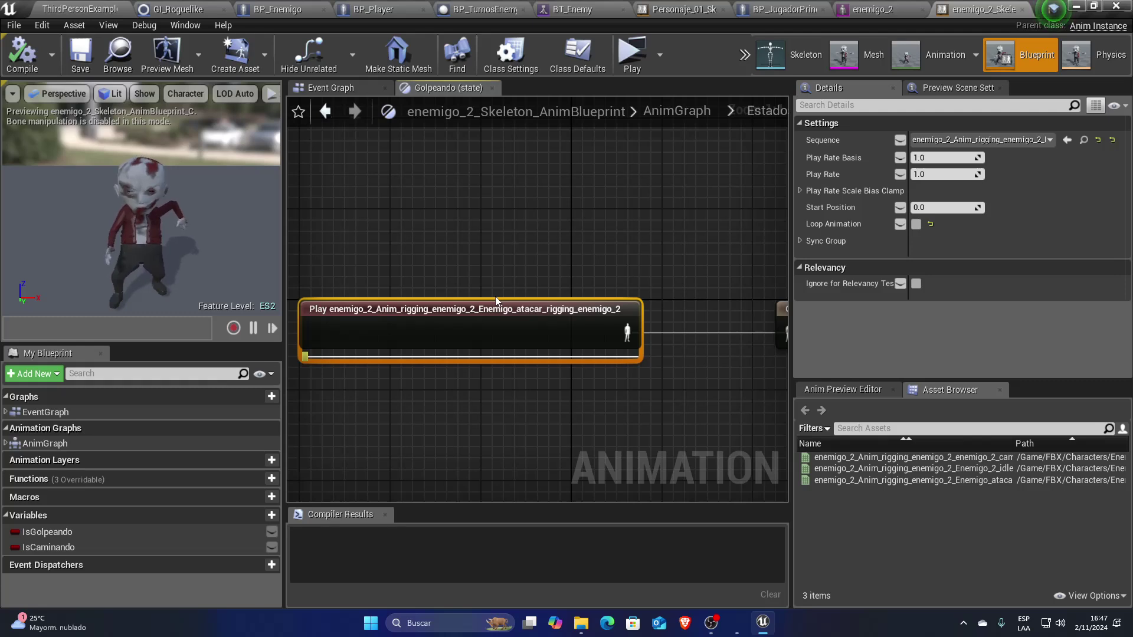
pyautogui.moveTo(504, 259); pyautogui.dragTo(511, 238, button='right')
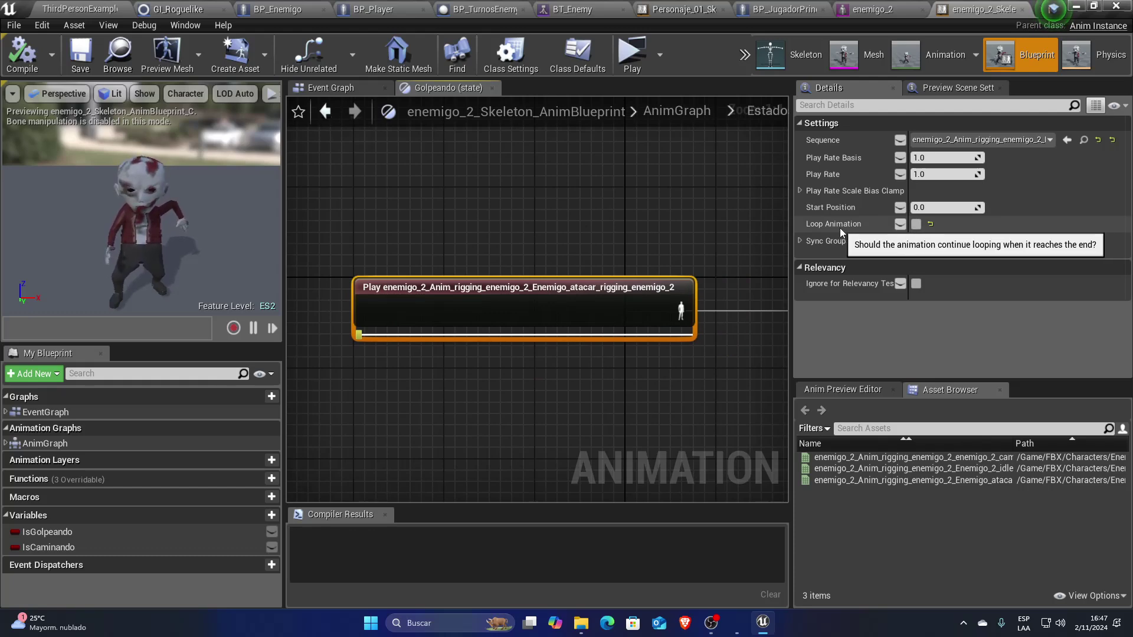
pyautogui.click(676, 118)
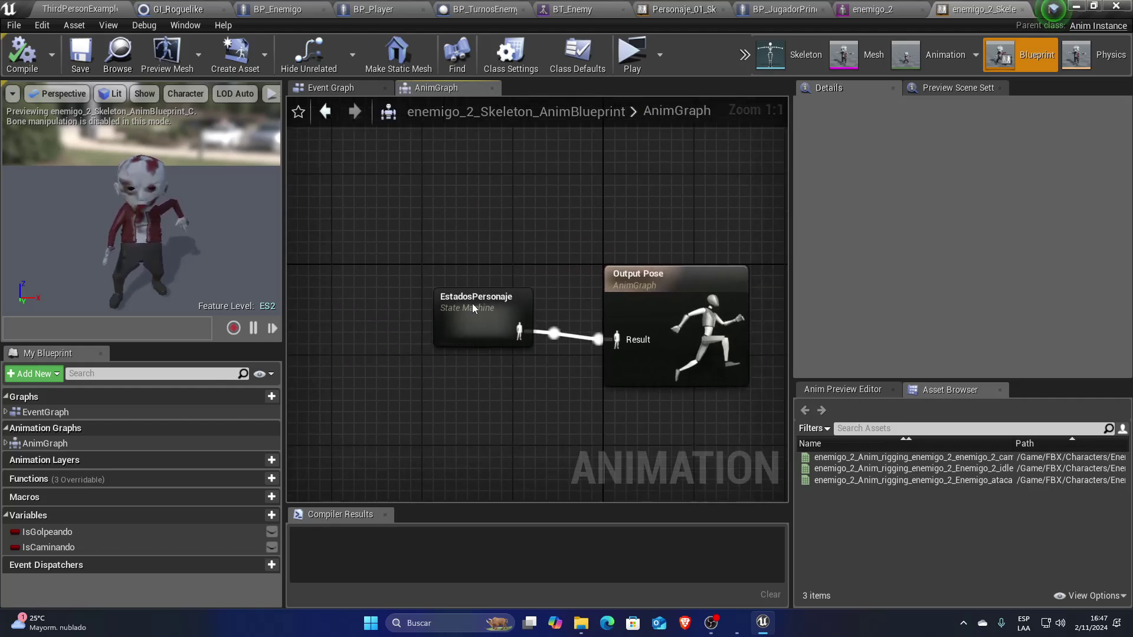
pyautogui.doubleClick(472, 303)
pyautogui.click(664, 216)
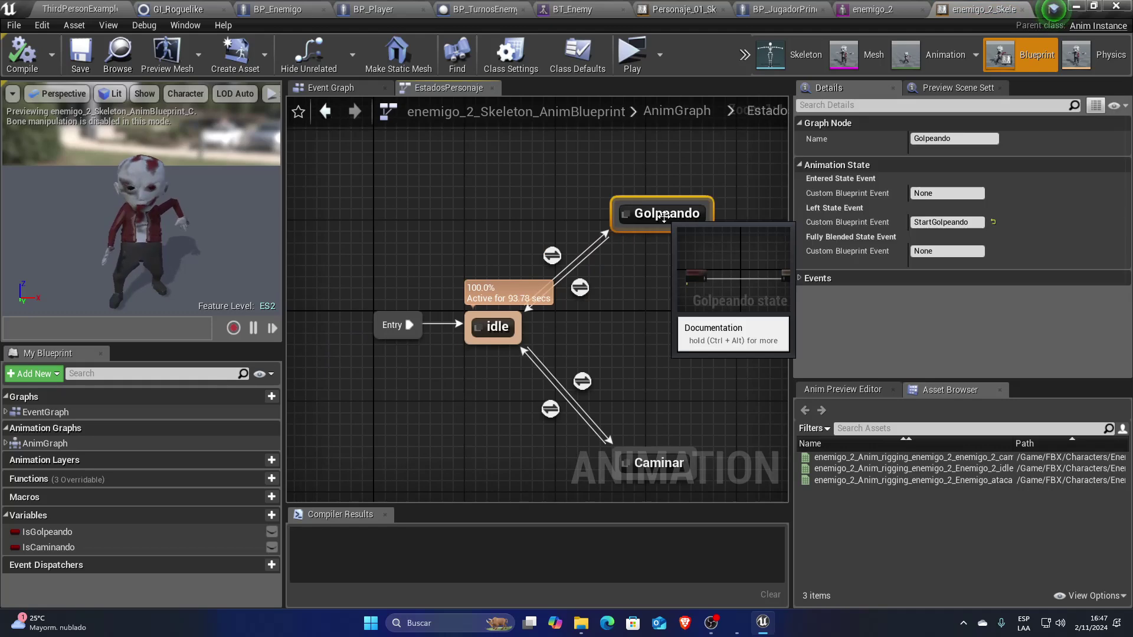
pyautogui.doubleClick(664, 216)
pyautogui.click(508, 327)
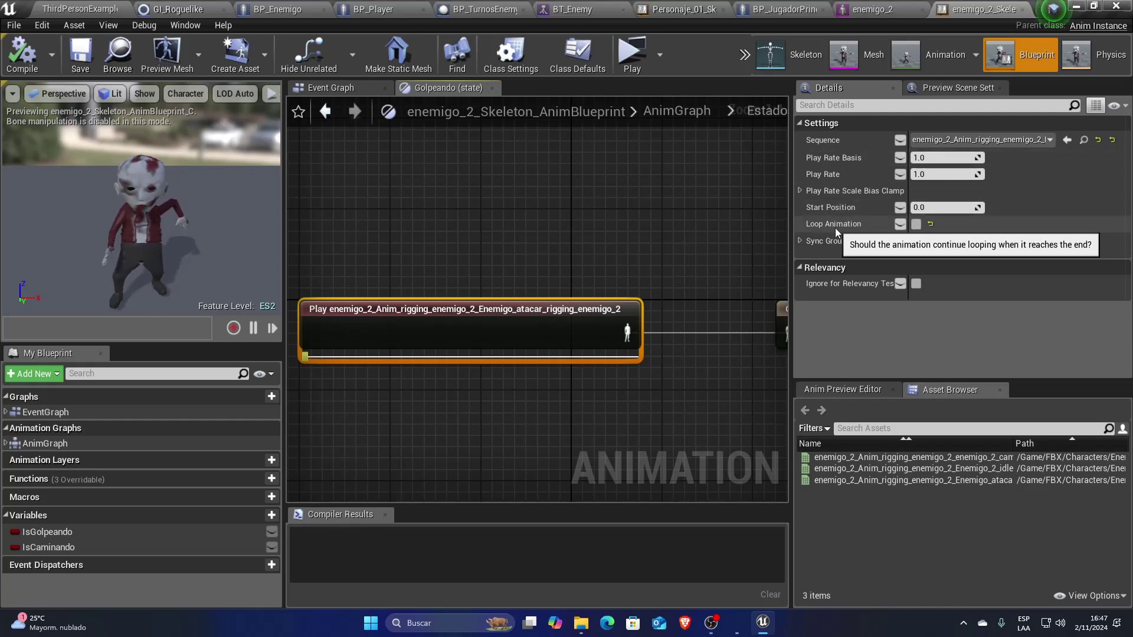
pyautogui.click(656, 112)
pyautogui.doubleClick(481, 337)
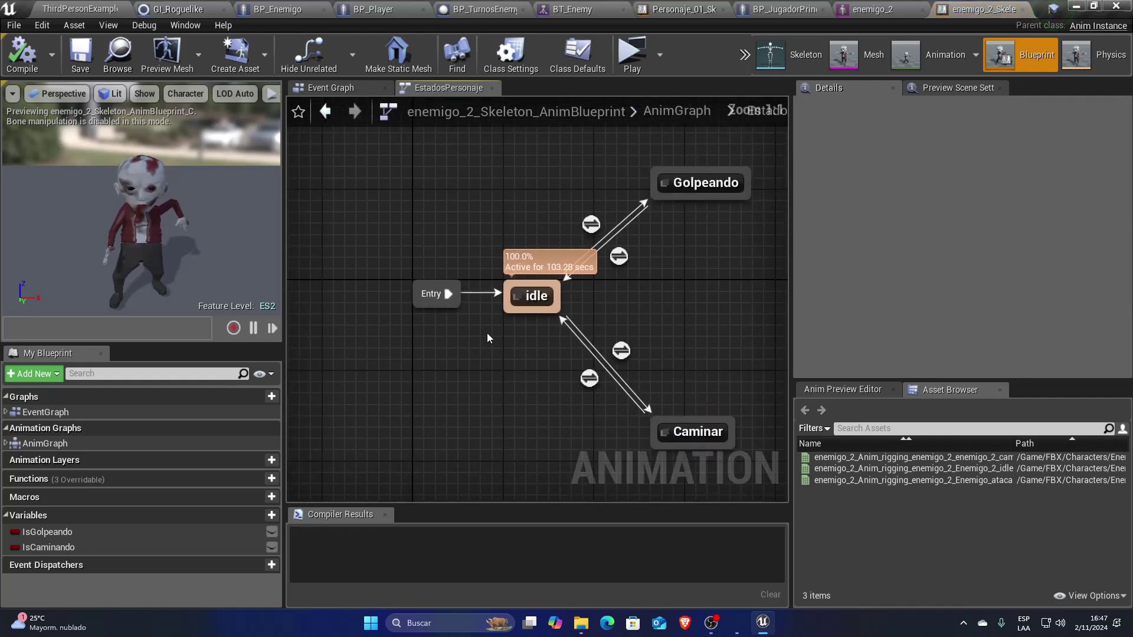
pyautogui.doubleClick(526, 302)
pyautogui.click(555, 314)
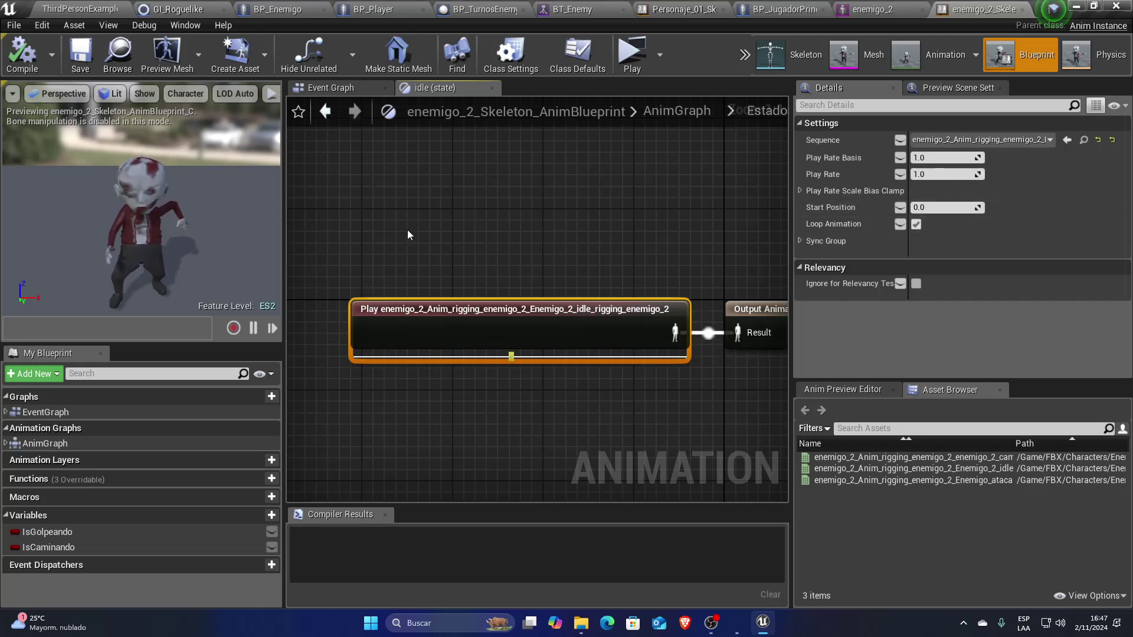
# - Set enemigo_2's idle animation to loop, then compile and save the animation blueprint
pyautogui.click(915, 224)
pyautogui.click(22, 53)
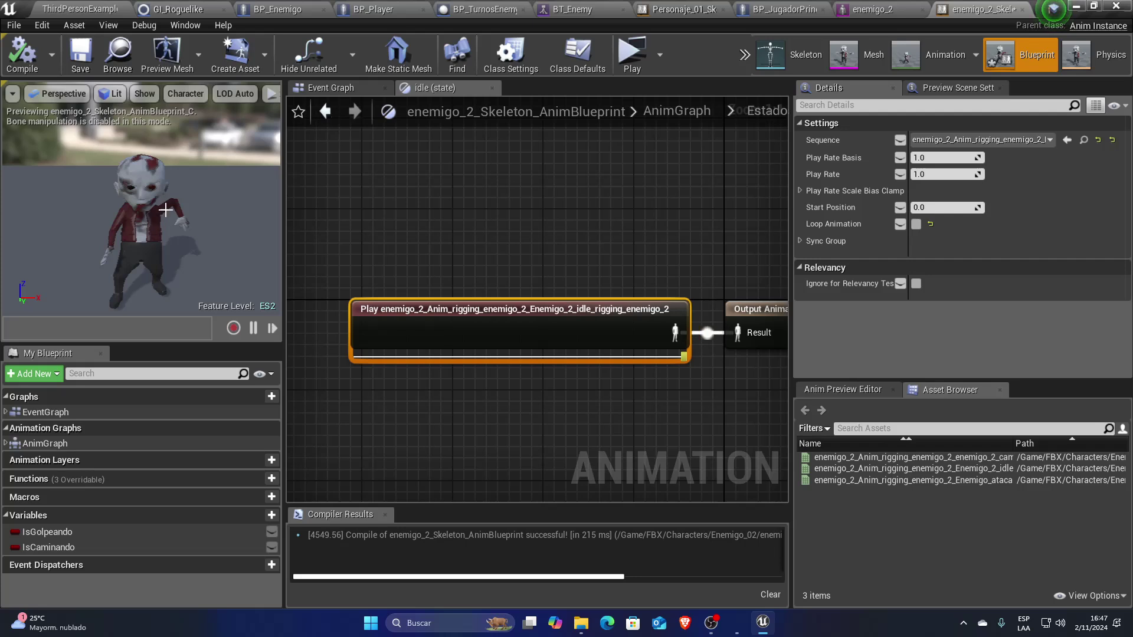
pyautogui.click(915, 224)
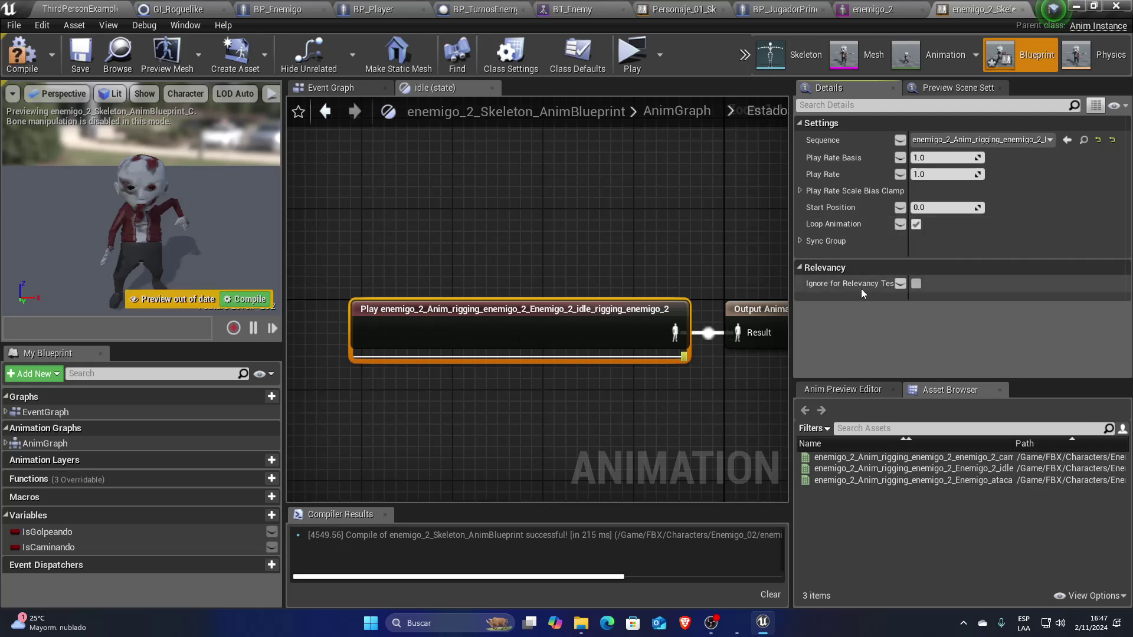
pyautogui.click(86, 60)
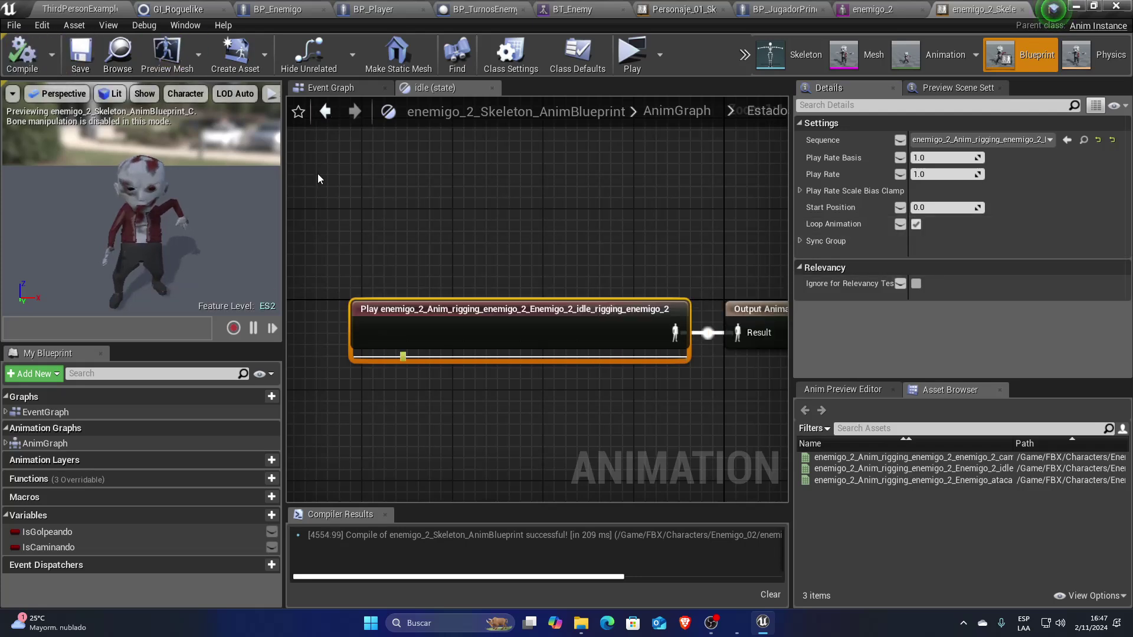
# - Inspect the Golpeando state and its transition back to idle in EstadosPersonaje
pyautogui.click(699, 114)
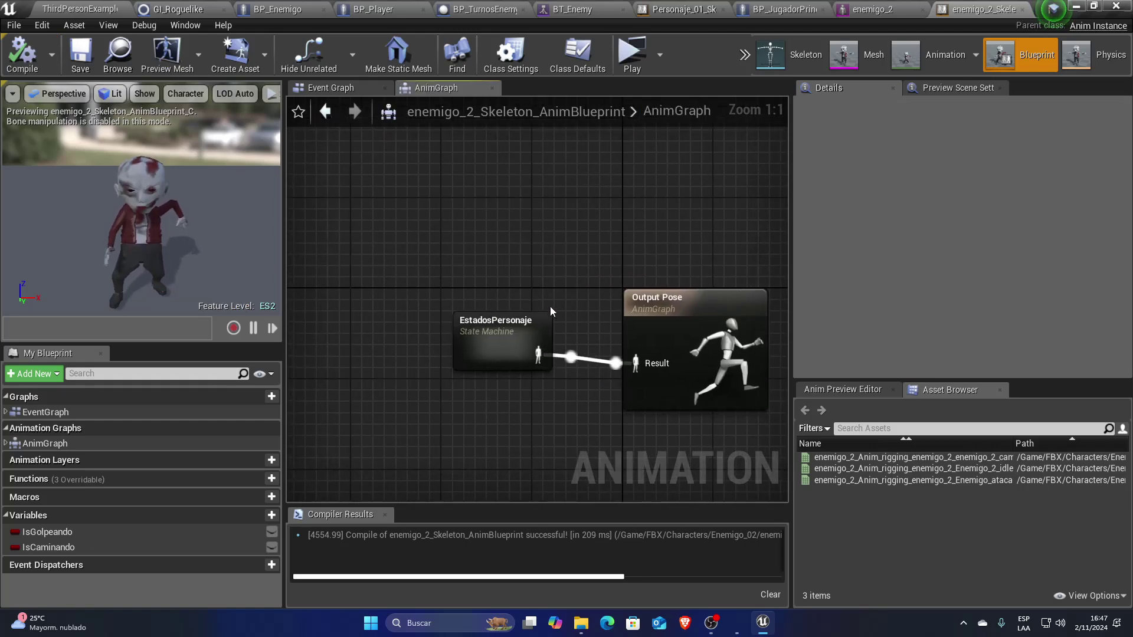
pyautogui.doubleClick(514, 320)
pyautogui.click(708, 185)
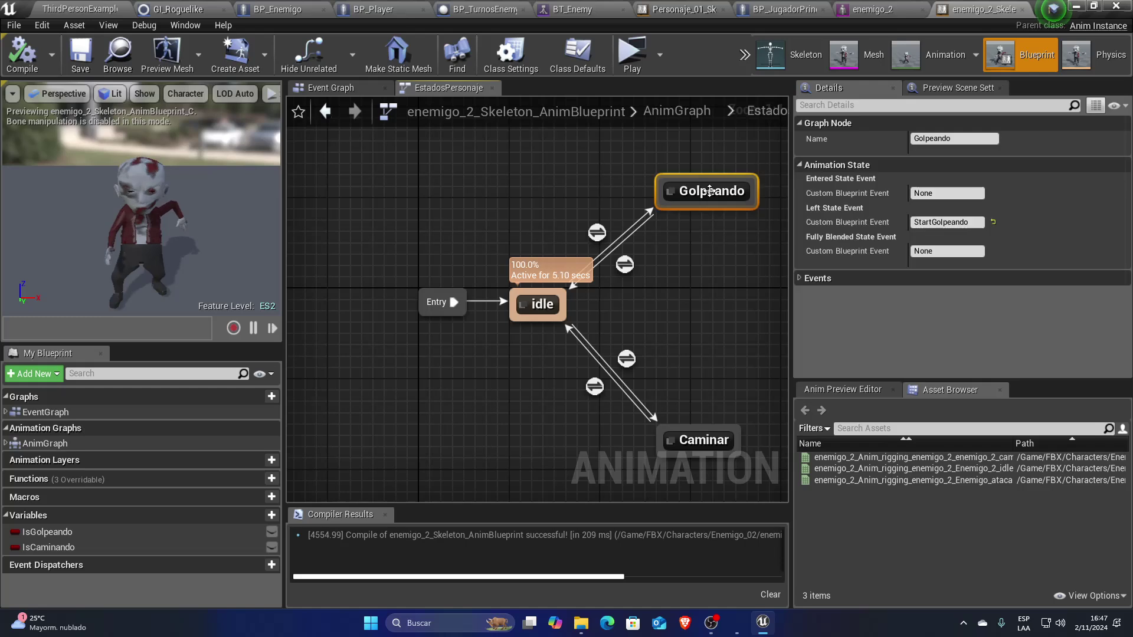
pyautogui.click(623, 266)
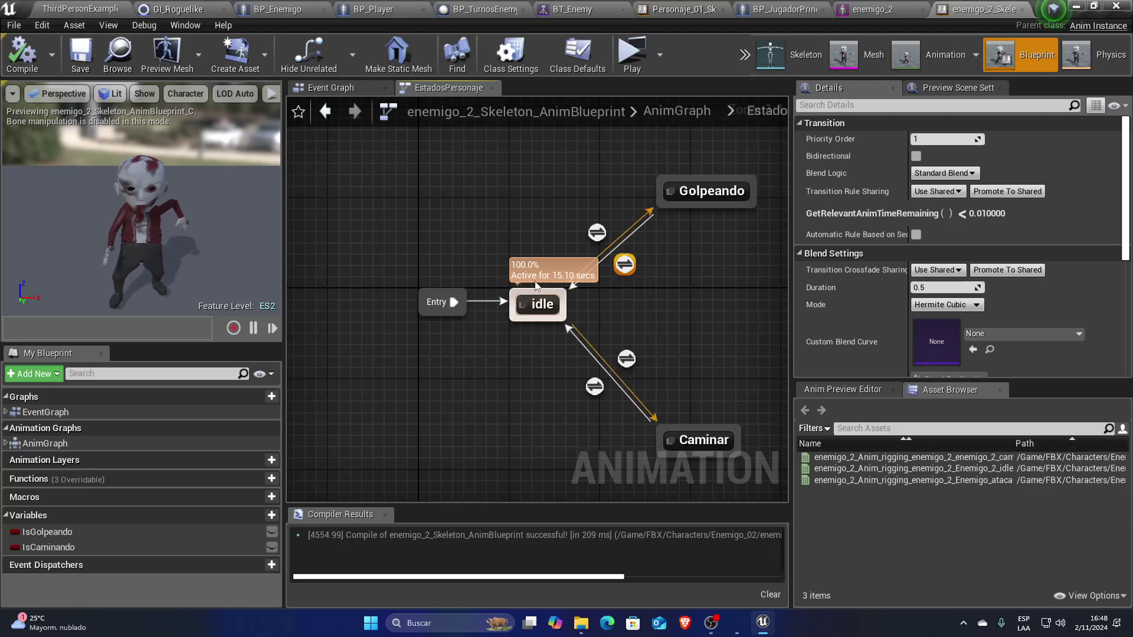
pyautogui.click(993, 17)
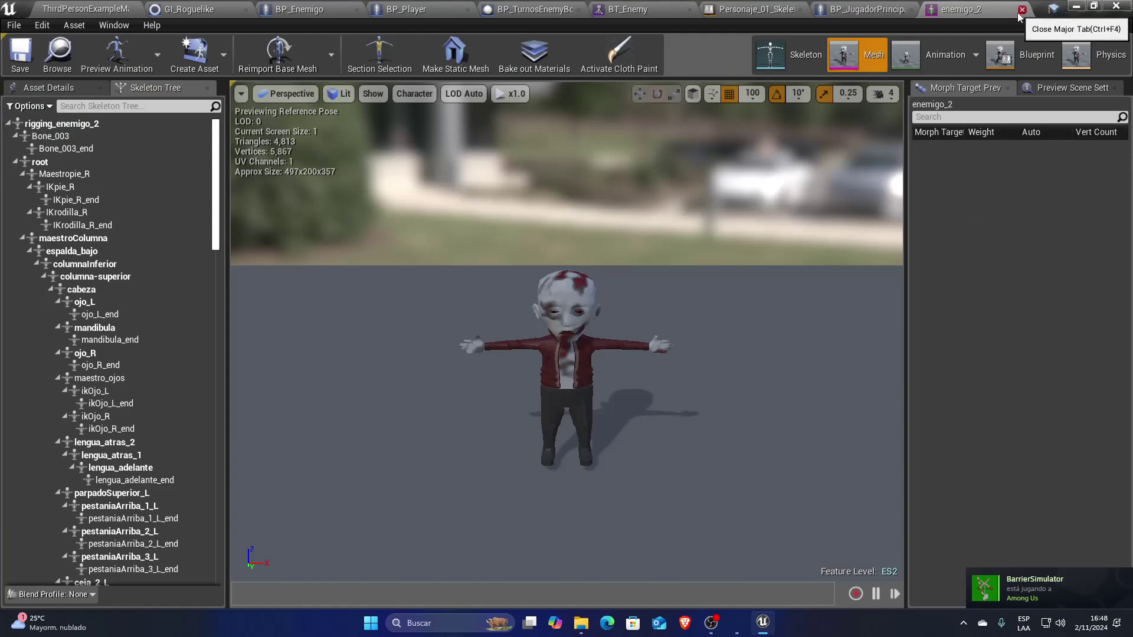
# - Close the enemigo_2 mesh editor and pan to the start of the Activar Golpear graph
pyautogui.click(1021, 10)
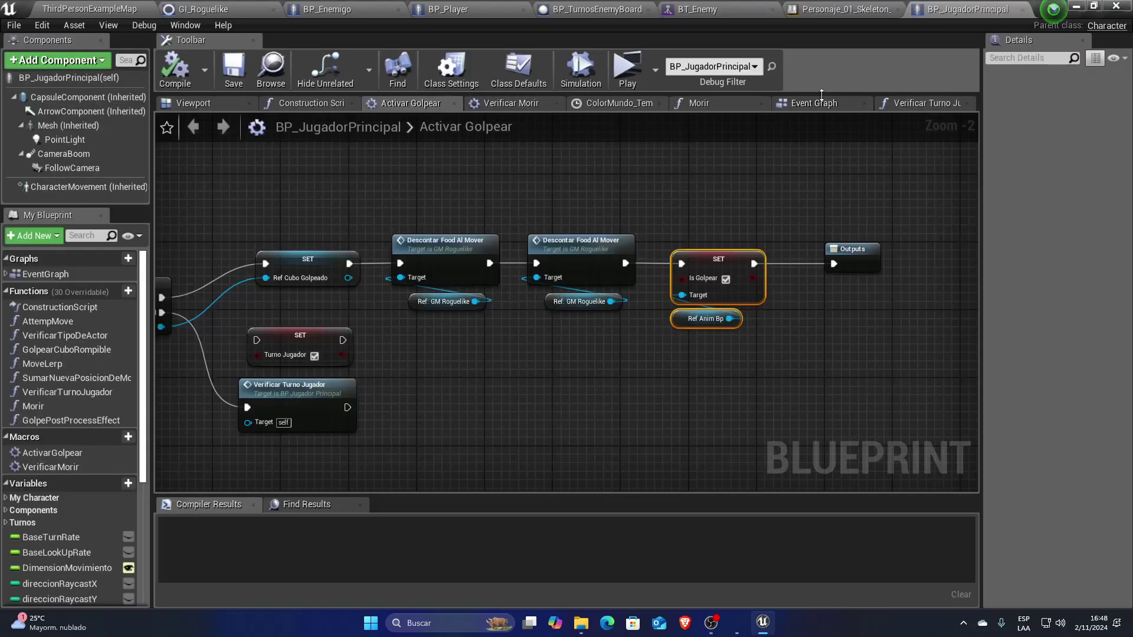
pyautogui.moveTo(664, 174)
pyautogui.mouseDown(button='right')
pyautogui.moveTo(886, 159)
pyautogui.moveTo(870, 171)
pyautogui.mouseUp(button='right')
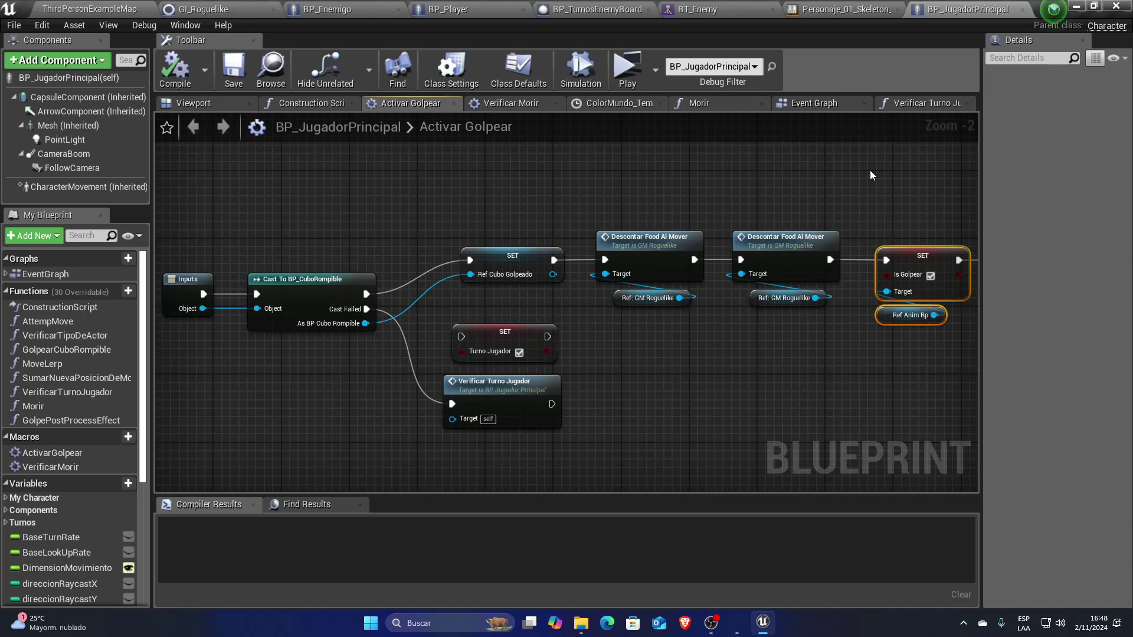
# - Glance at the Personaje_01 state machine, then widen and nudge the BT_Enemy behavior tree view
pyautogui.click(847, 9)
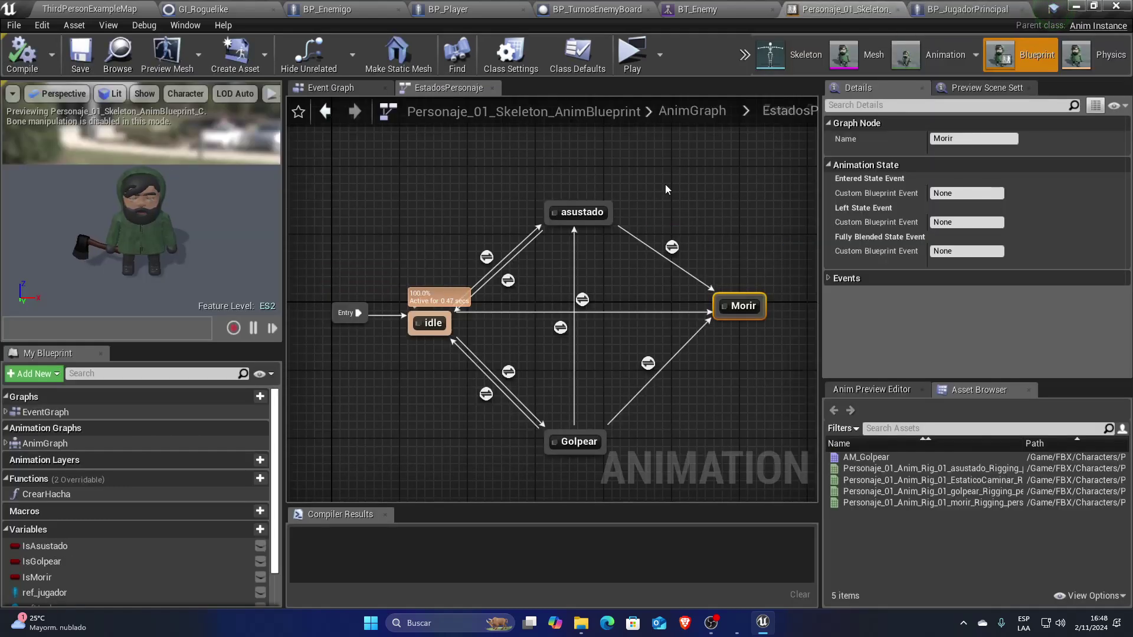
pyautogui.moveTo(705, 222); pyautogui.dragTo(718, 206, button='right')
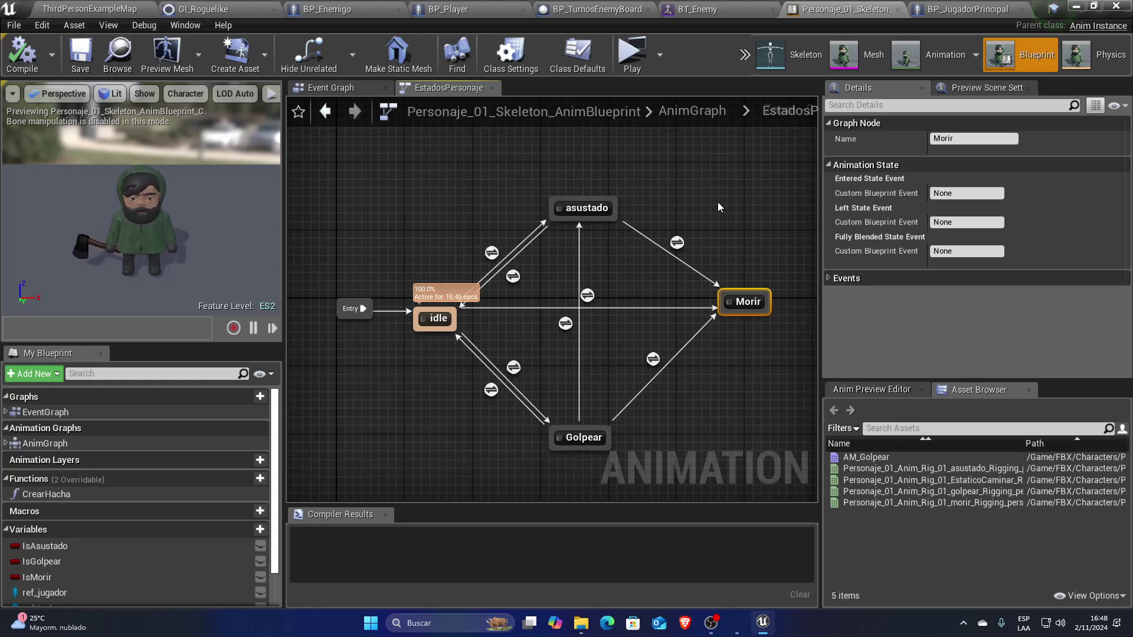
pyautogui.click(694, 16)
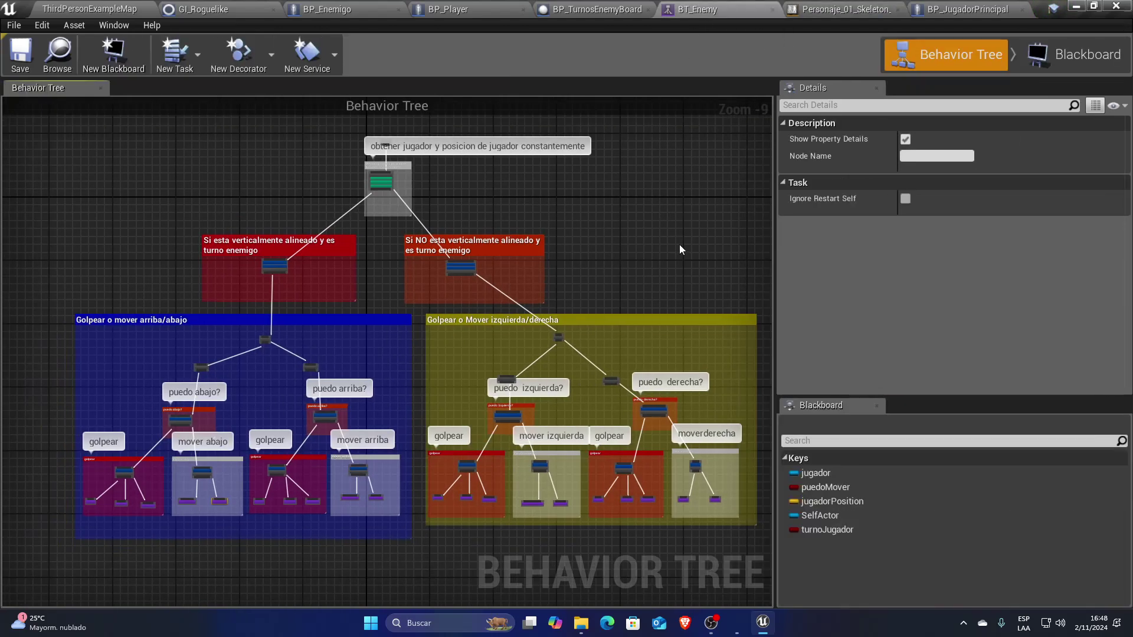
pyautogui.moveTo(775, 274); pyautogui.dragTo(829, 274)
pyautogui.moveTo(732, 261)
pyautogui.mouseDown(button='right')
pyautogui.moveTo(777, 270)
pyautogui.moveTo(738, 258)
pyautogui.mouseUp(button='right')
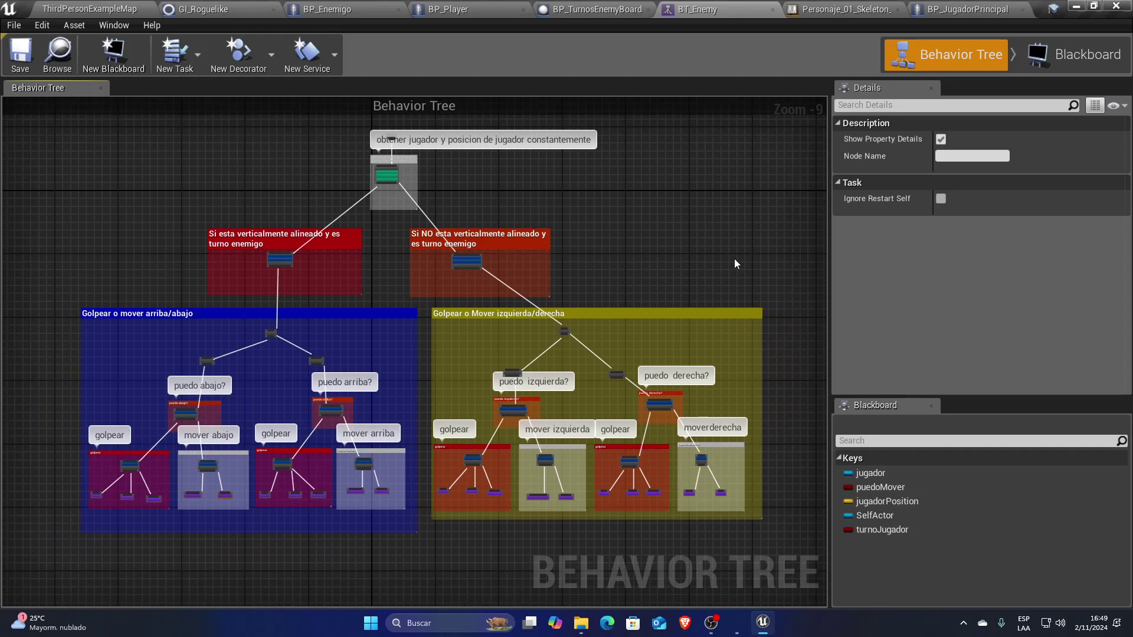
pyautogui.moveTo(691, 247); pyautogui.dragTo(681, 230, button='right')
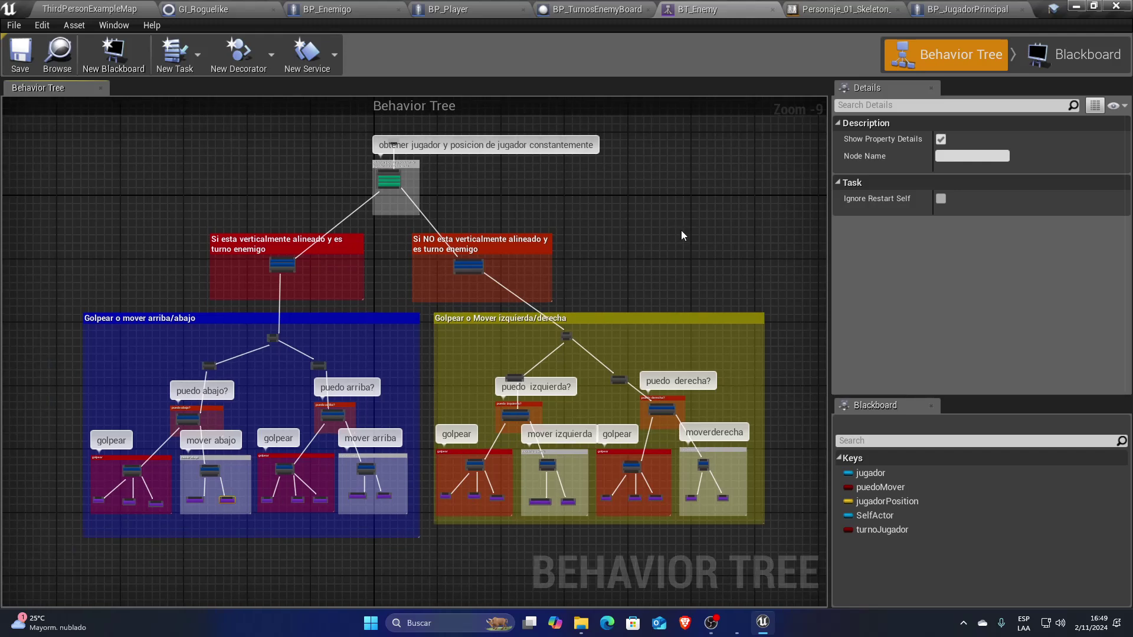
# - Enlarge the level viewport by shrinking the Content Browser and Outliner, and orbit toward the room
pyautogui.click(125, 7)
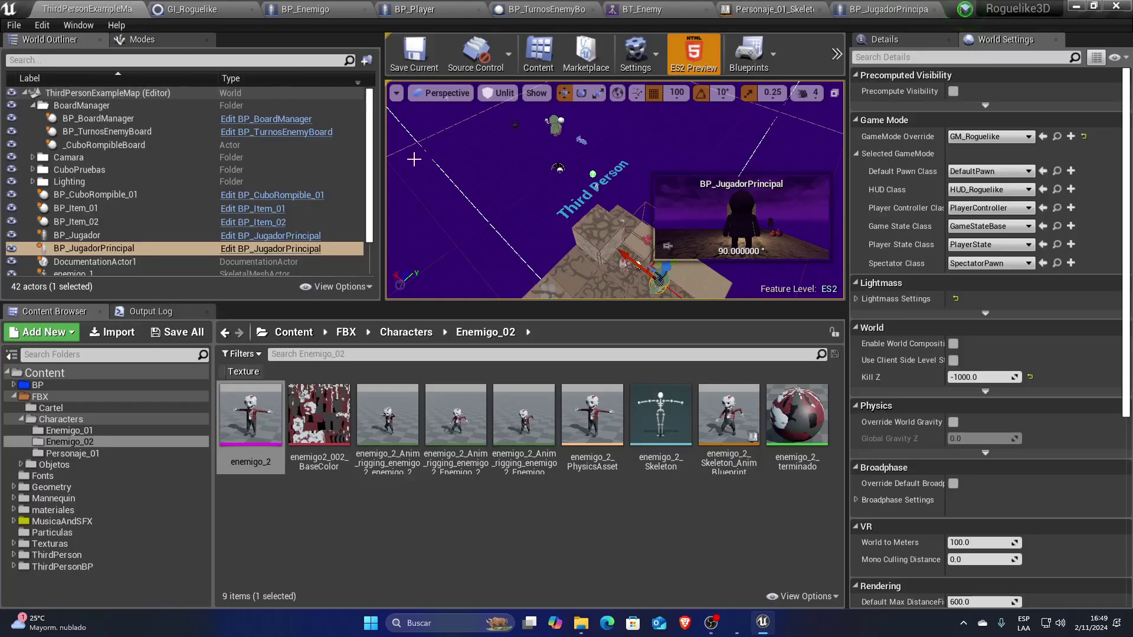
pyautogui.moveTo(490, 309); pyautogui.dragTo(490, 377)
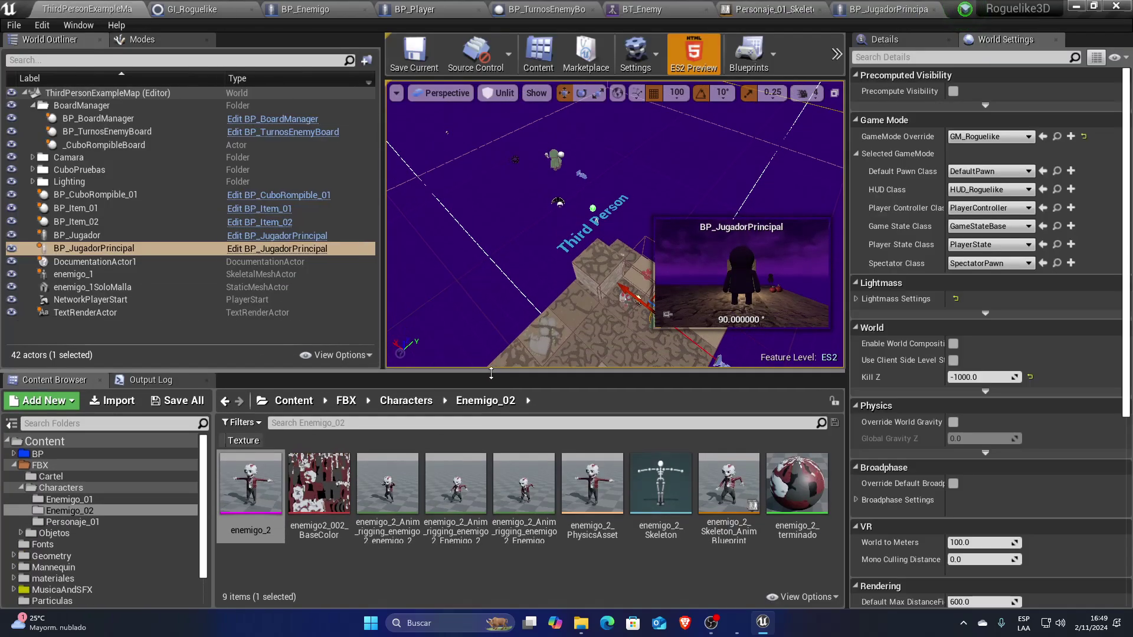
pyautogui.moveTo(384, 220); pyautogui.dragTo(300, 220)
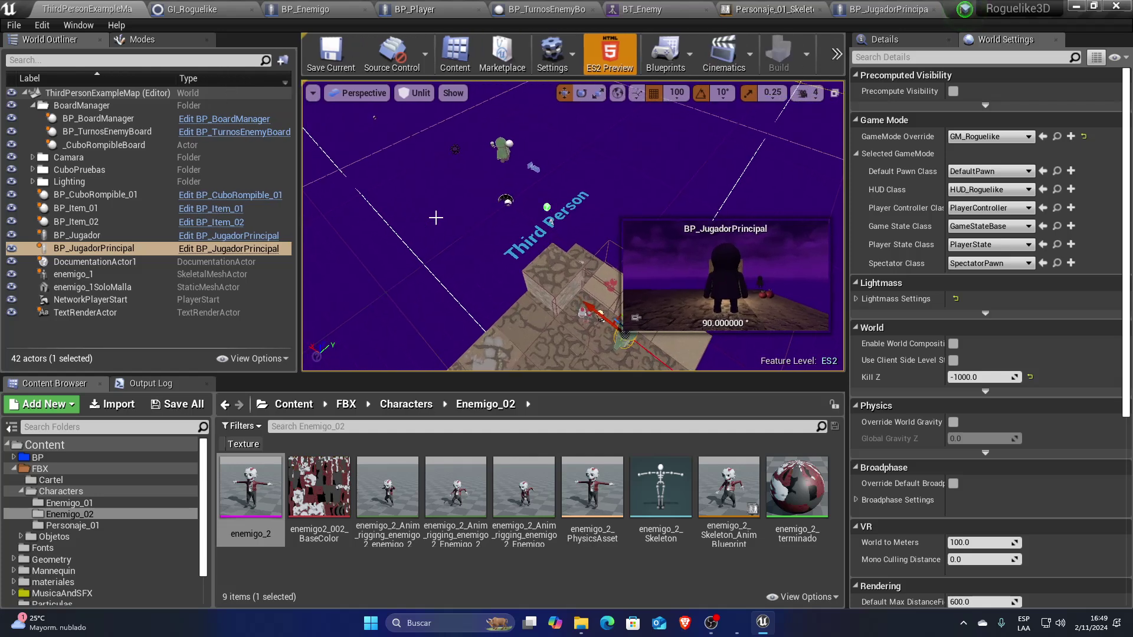
pyautogui.moveTo(492, 218); pyautogui.dragTo(461, 194, button='right')
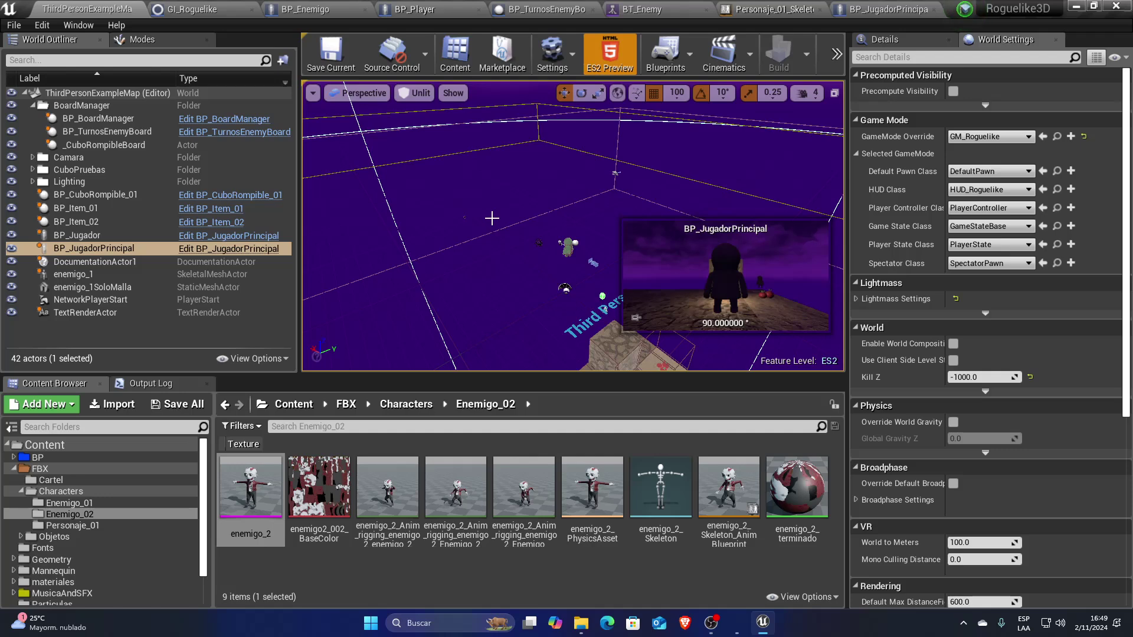
pyautogui.moveTo(491, 218); pyautogui.dragTo(498, 201, button='right')
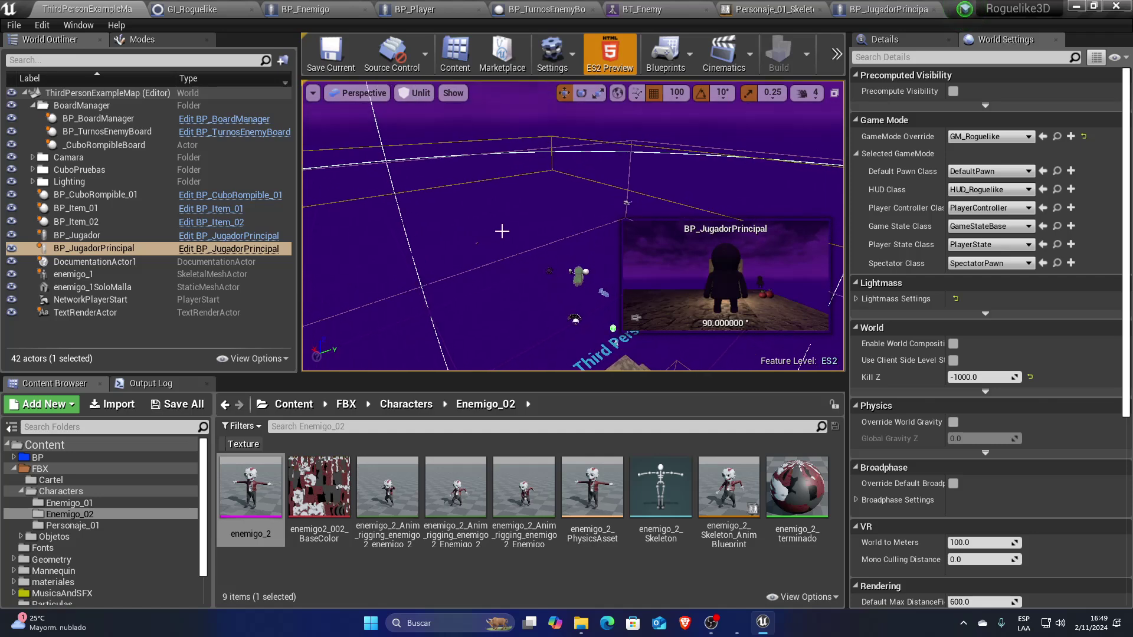
pyautogui.moveTo(502, 231); pyautogui.dragTo(498, 224, button='right')
# - Frame the SkySphereBlueprint actor in the viewport with F and adjust the camera
pyautogui.rightClick(502, 231)
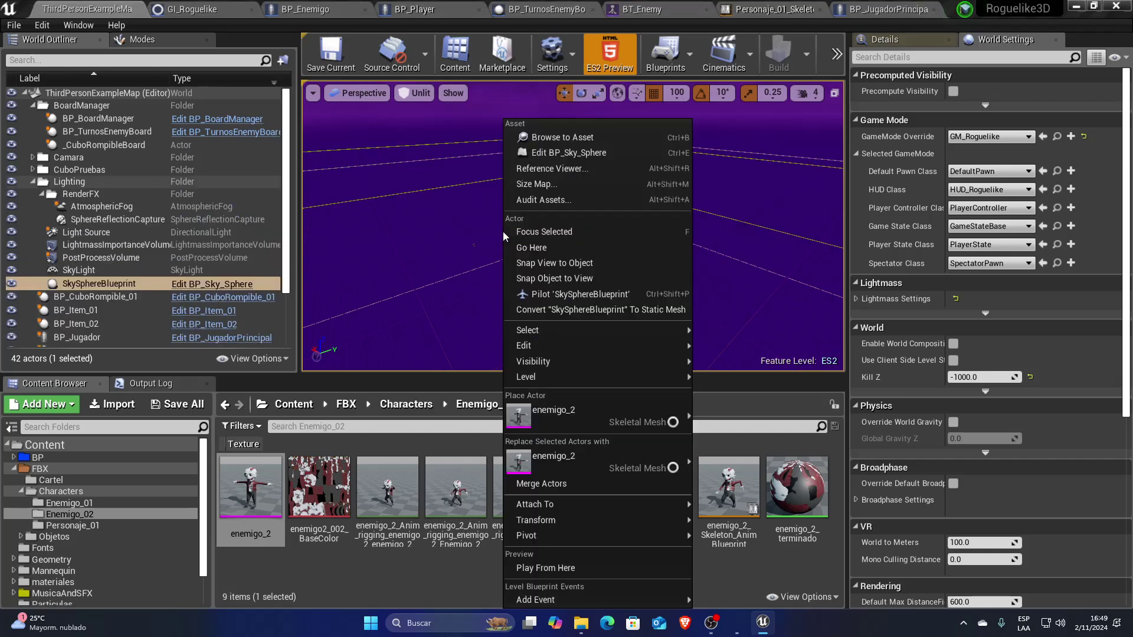
pyautogui.press('f')
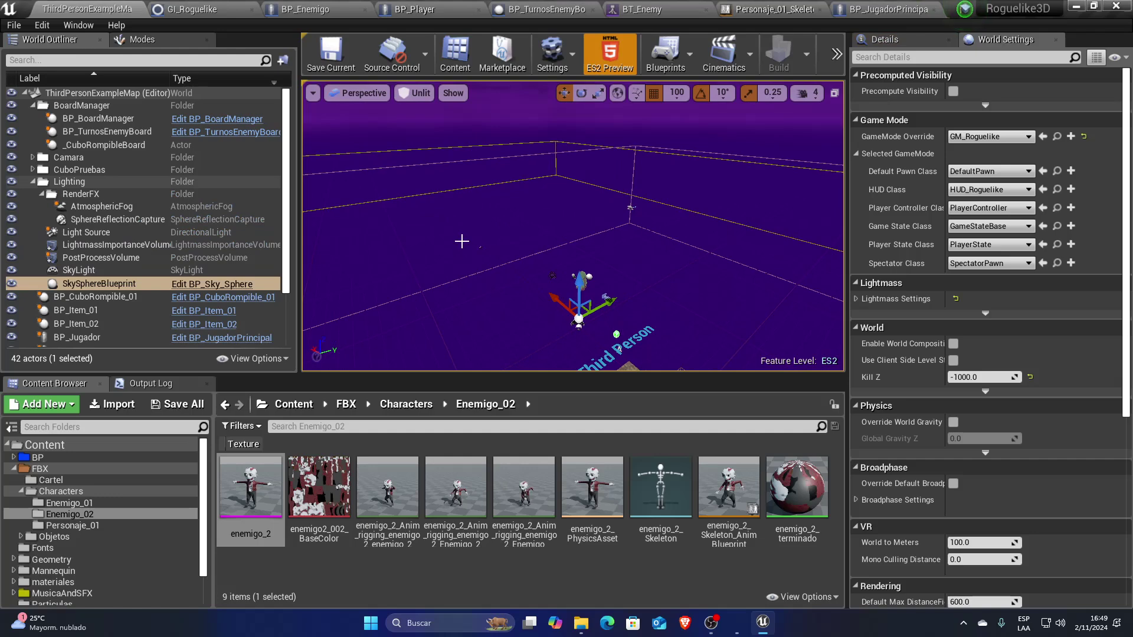
pyautogui.moveTo(462, 240); pyautogui.dragTo(466, 260, button='right')
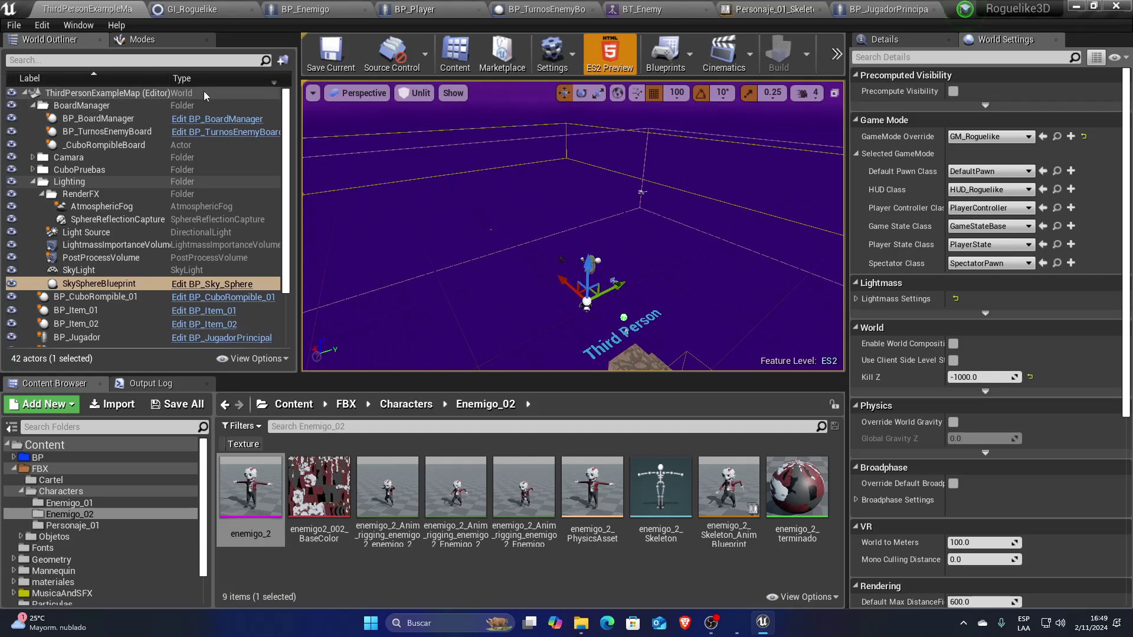
pyautogui.click(112, 26)
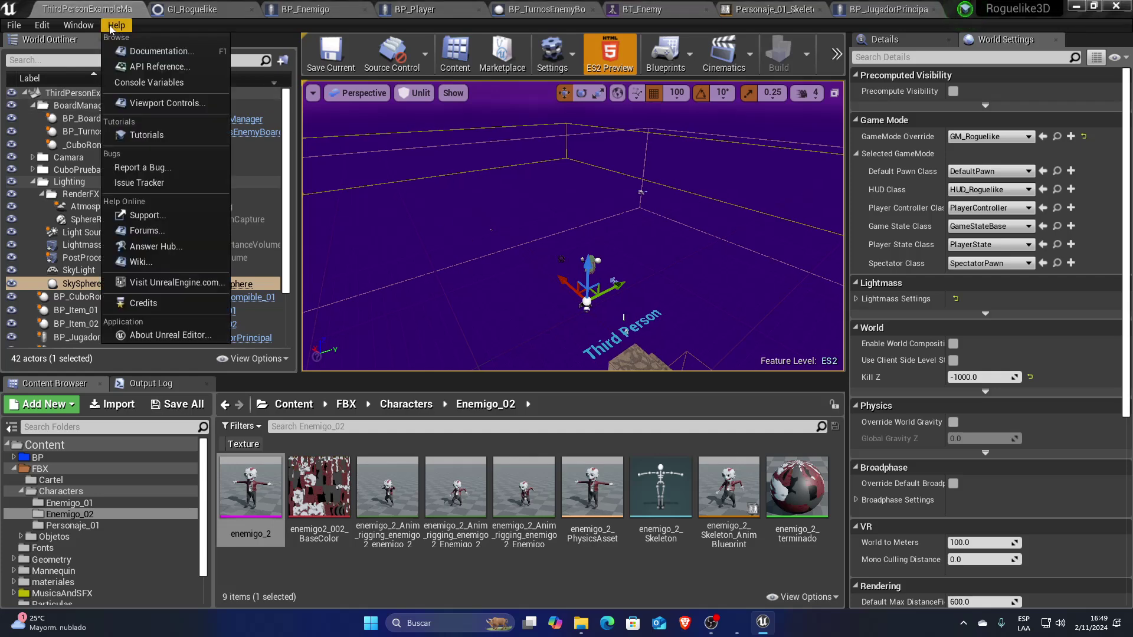
pyautogui.click(174, 335)
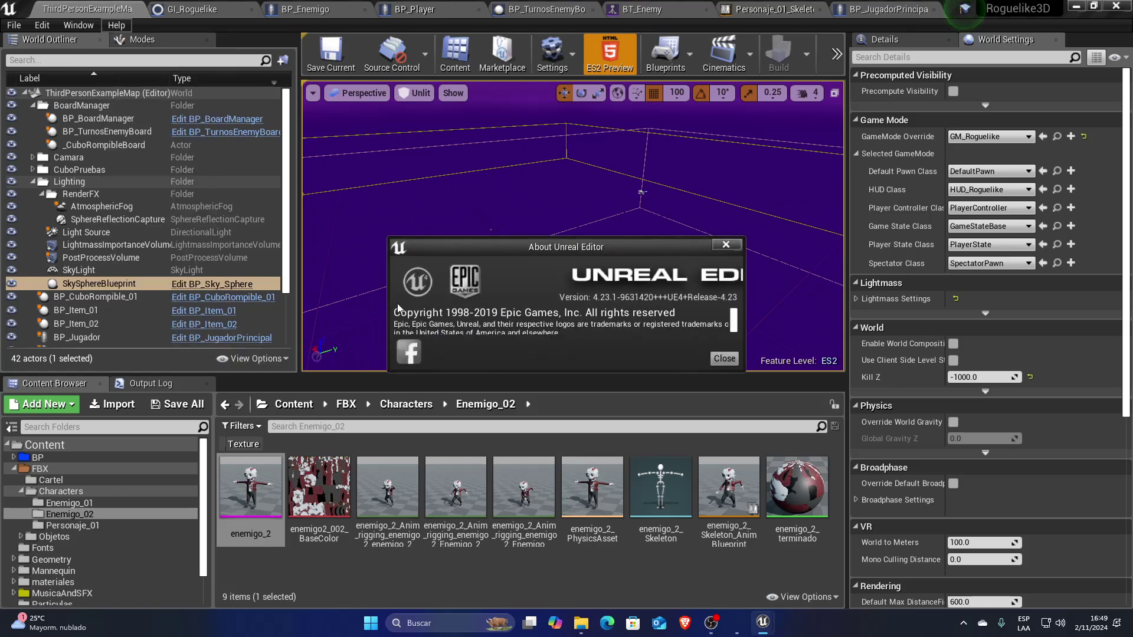
pyautogui.moveTo(461, 218); pyautogui.dragTo(457, 214)
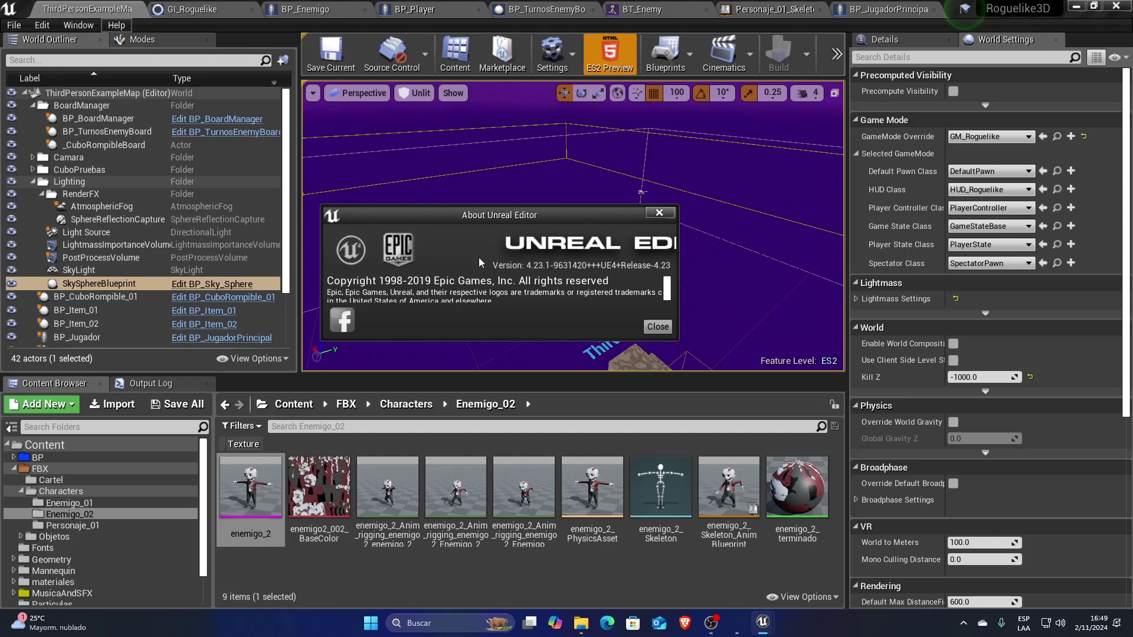
pyautogui.click(659, 213)
pyautogui.moveTo(659, 213); pyautogui.dragTo(659, 177)
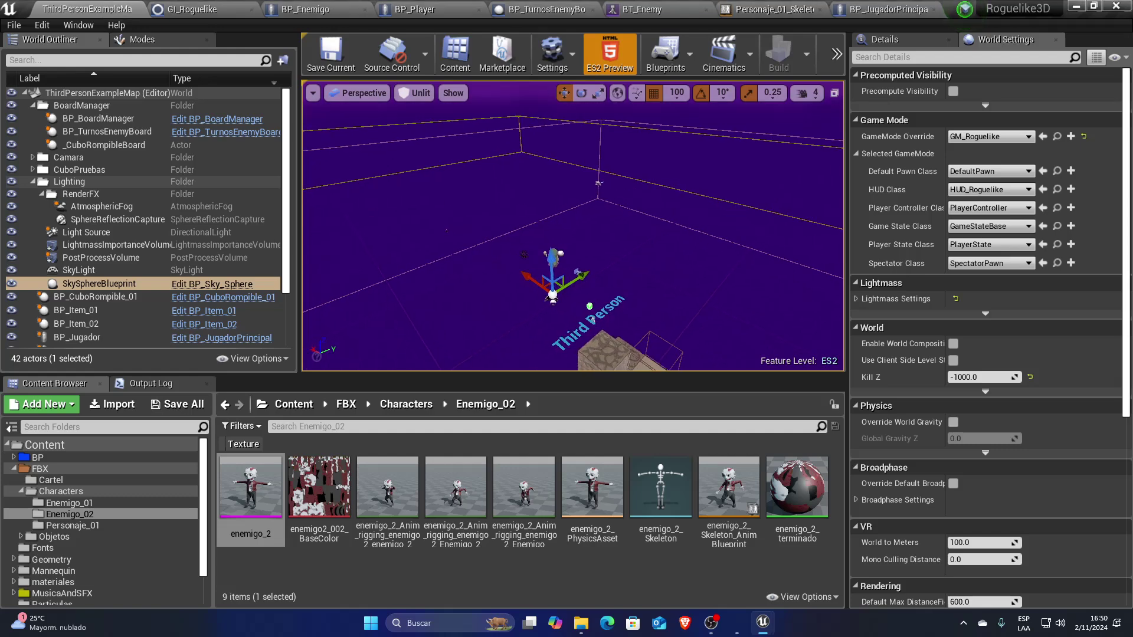
pyautogui.moveTo(659, 177); pyautogui.dragTo(659, 141, button='right')
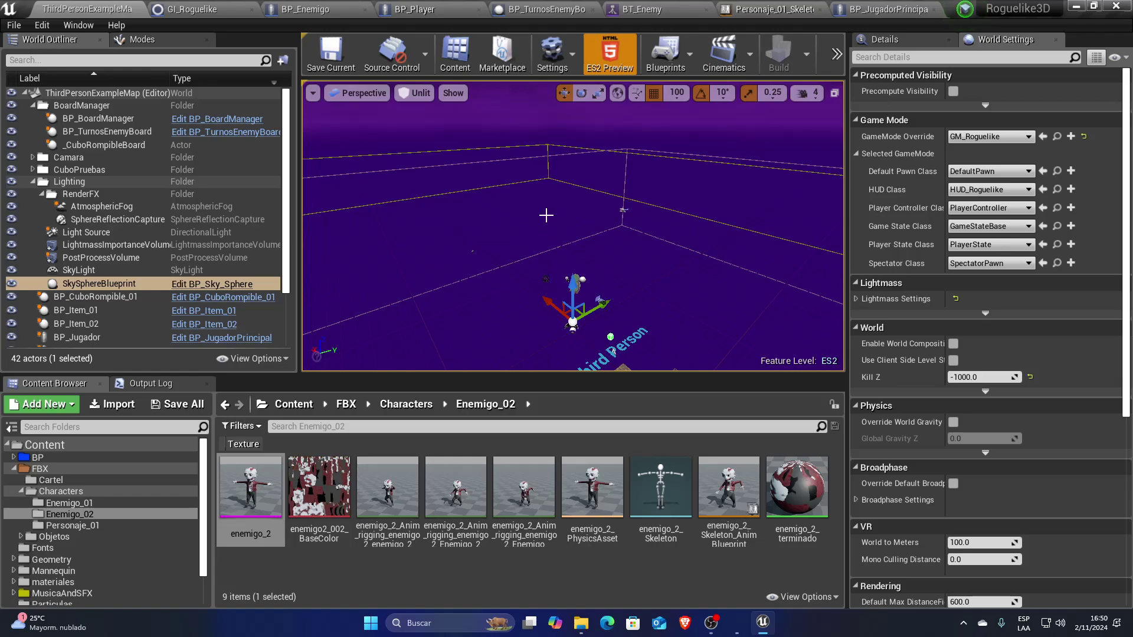
pyautogui.press('ctrl+super+Right')
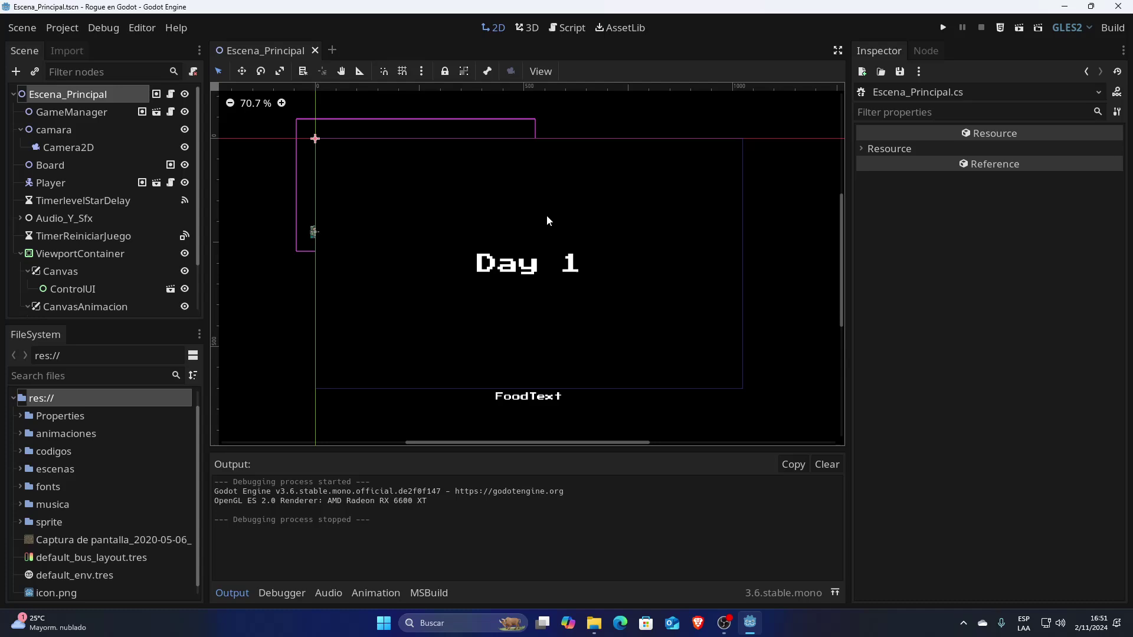
# - Return from the Godot desktop to the Unreal Engine desktop with Ctrl+Win+Left
pyautogui.press('ctrl+super+Left')
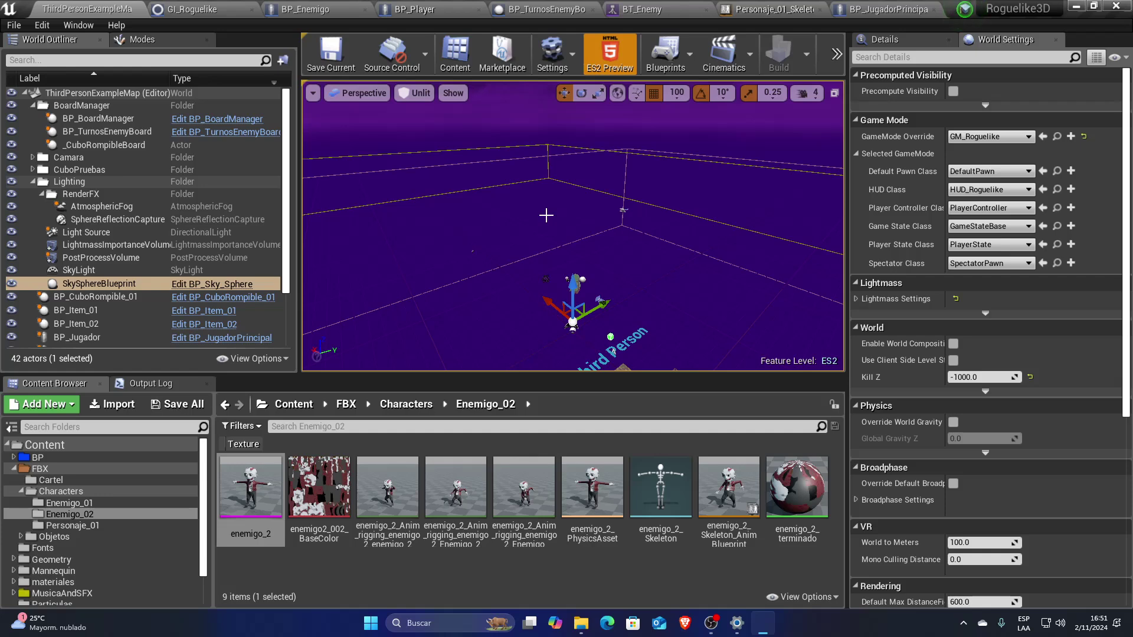
# - Review the whole BT_Enemy tree from its root, including the Puedo Golpear decorator's settings
pyautogui.click(666, 9)
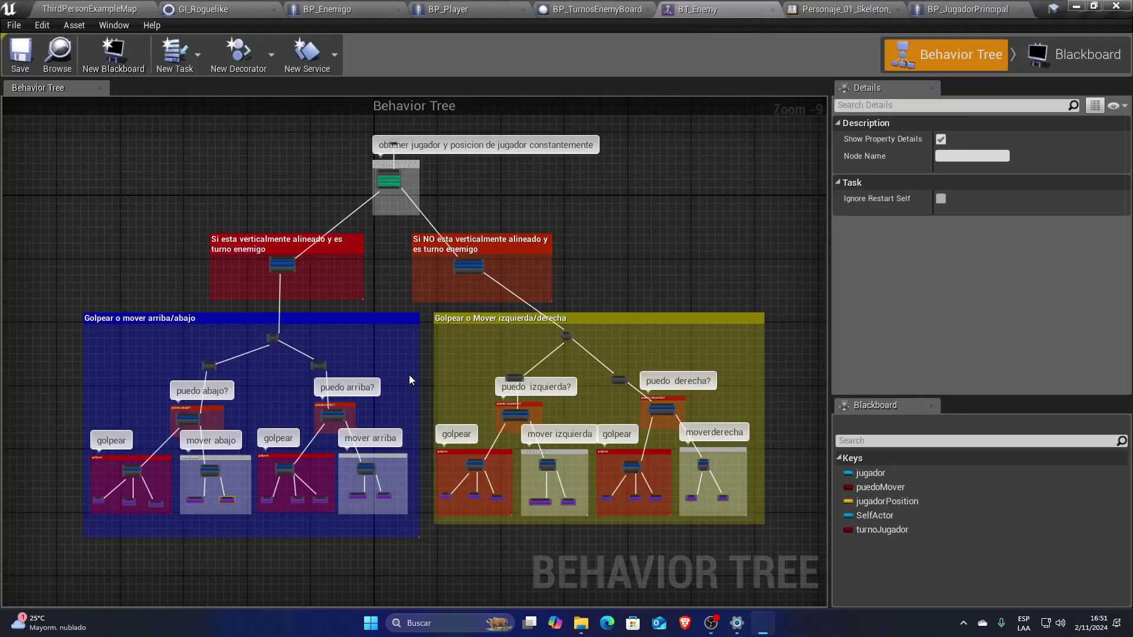
pyautogui.scroll(2, 349, 470)
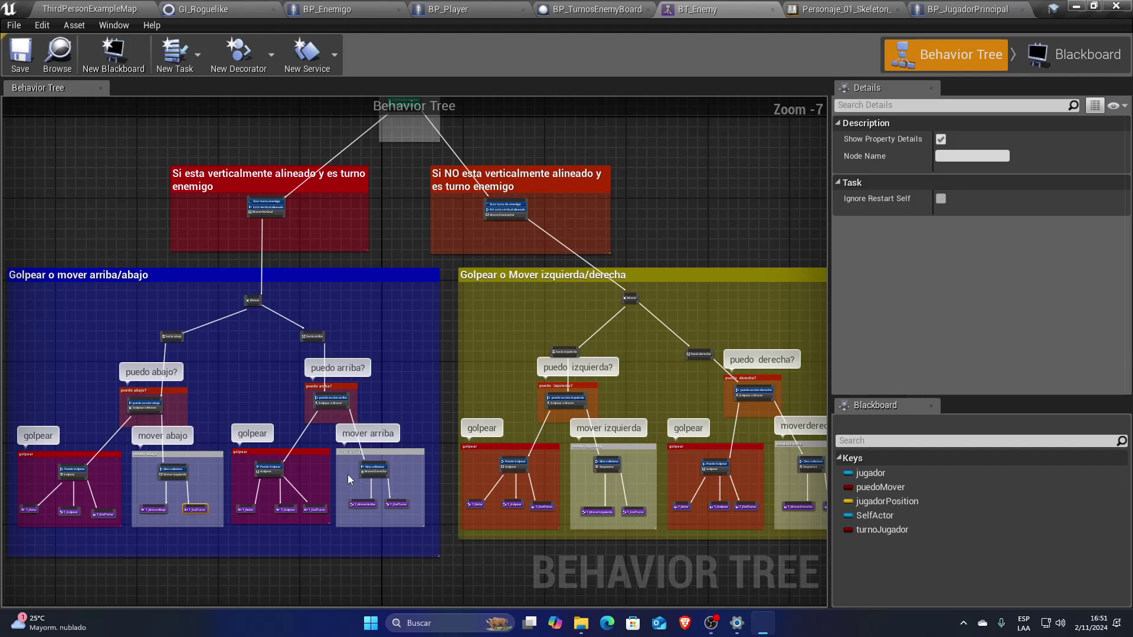
pyautogui.scroll(1, 345, 477)
pyautogui.scroll(1, 342, 499)
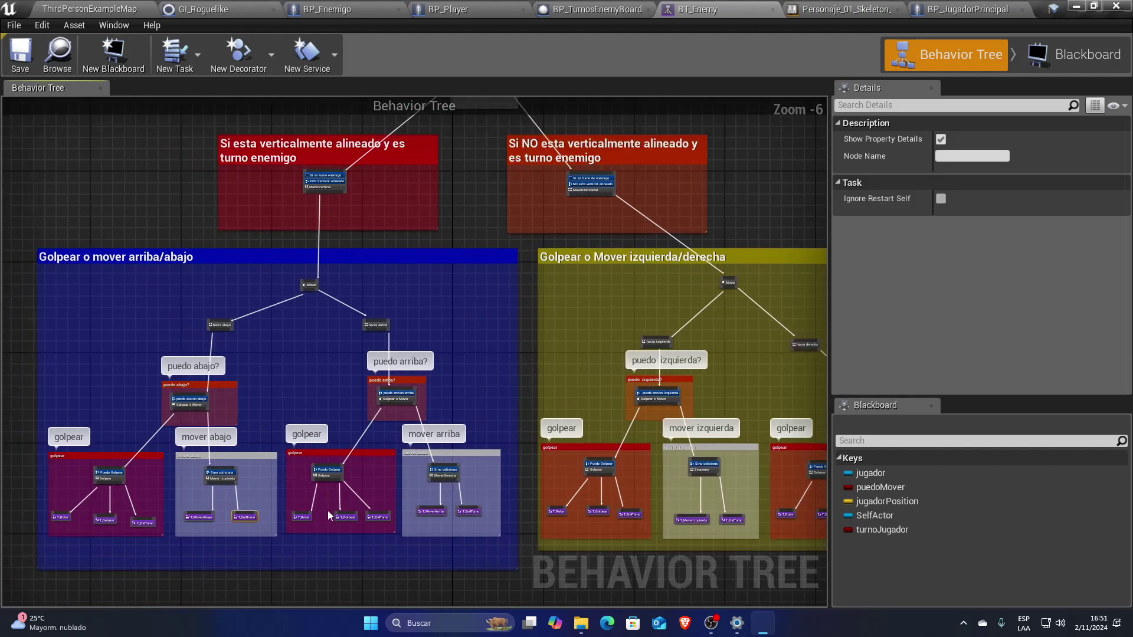
pyautogui.scroll(4, 328, 511)
pyautogui.click(340, 408)
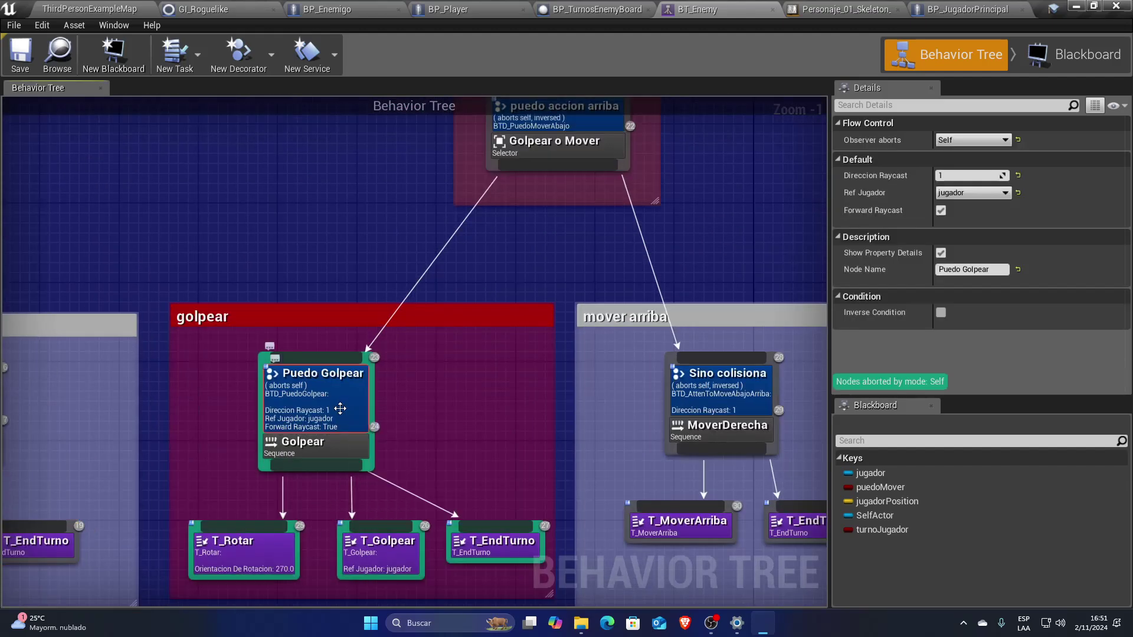
pyautogui.scroll(-3, 475, 372)
pyautogui.scroll(-4, 486, 350)
pyautogui.moveTo(487, 350); pyautogui.dragTo(428, 453, button='right')
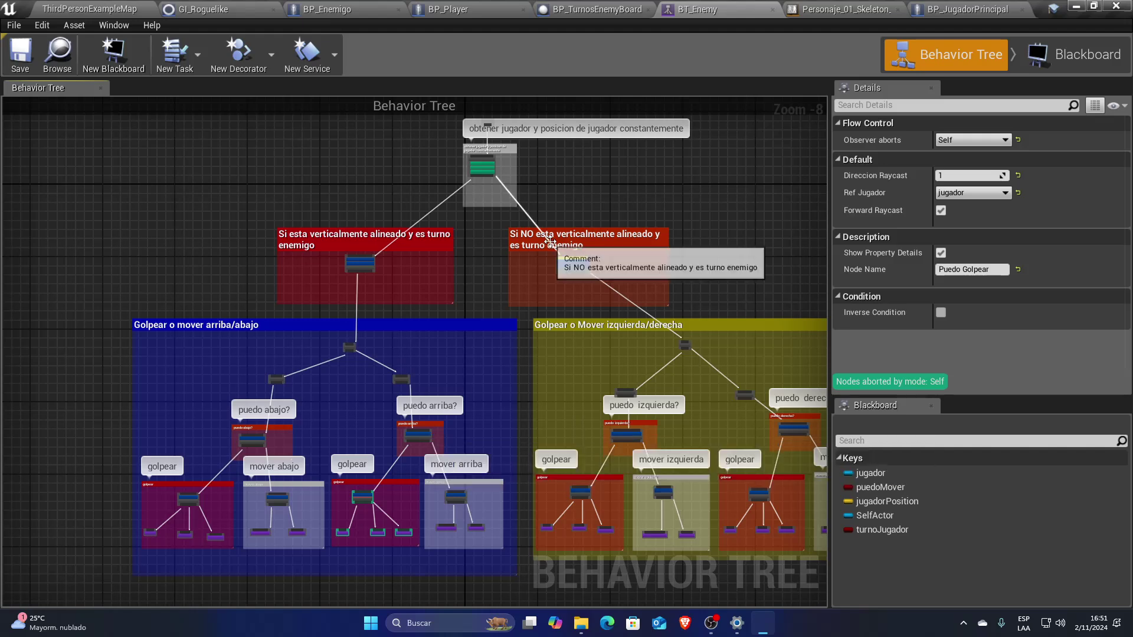
pyautogui.press('Home')
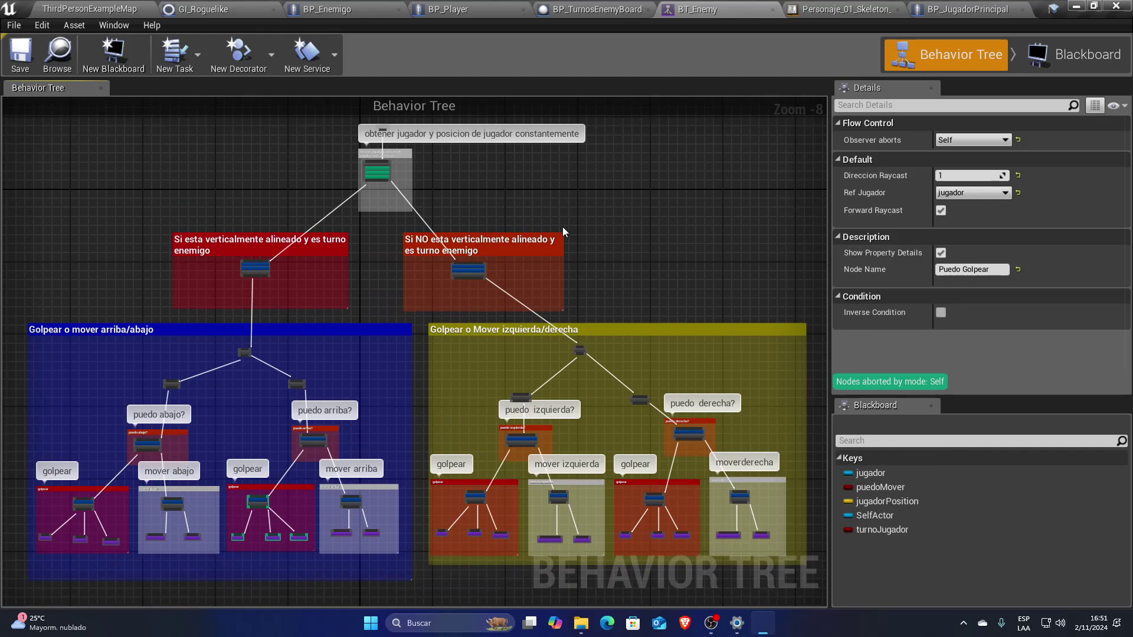
pyautogui.scroll(-1, 564, 235)
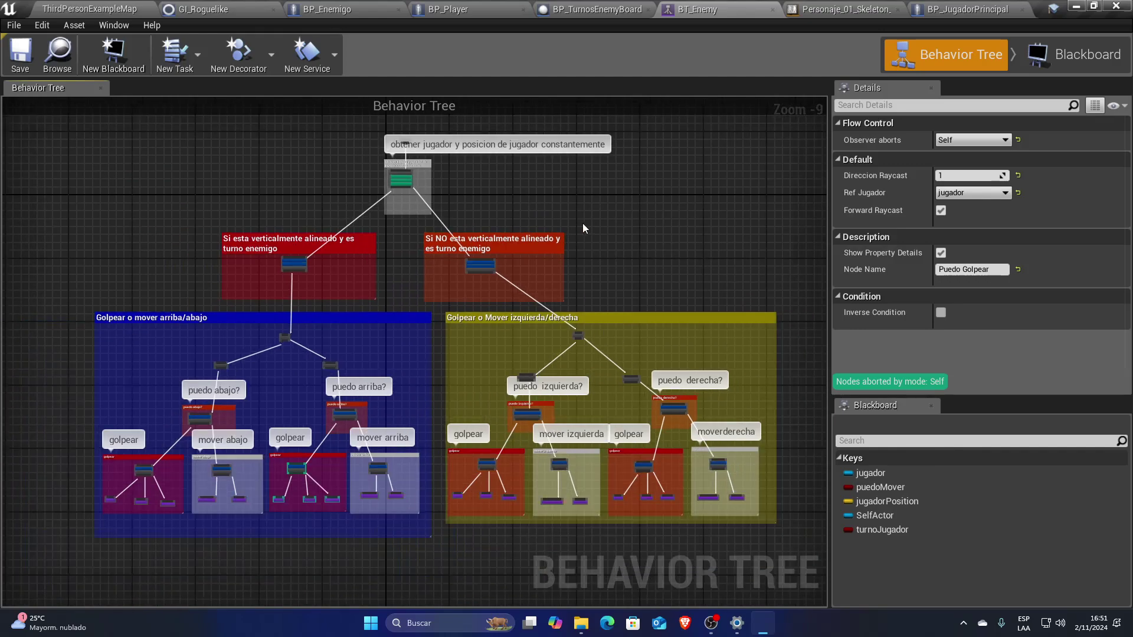
pyautogui.moveTo(605, 228); pyautogui.dragTo(612, 231, button='right')
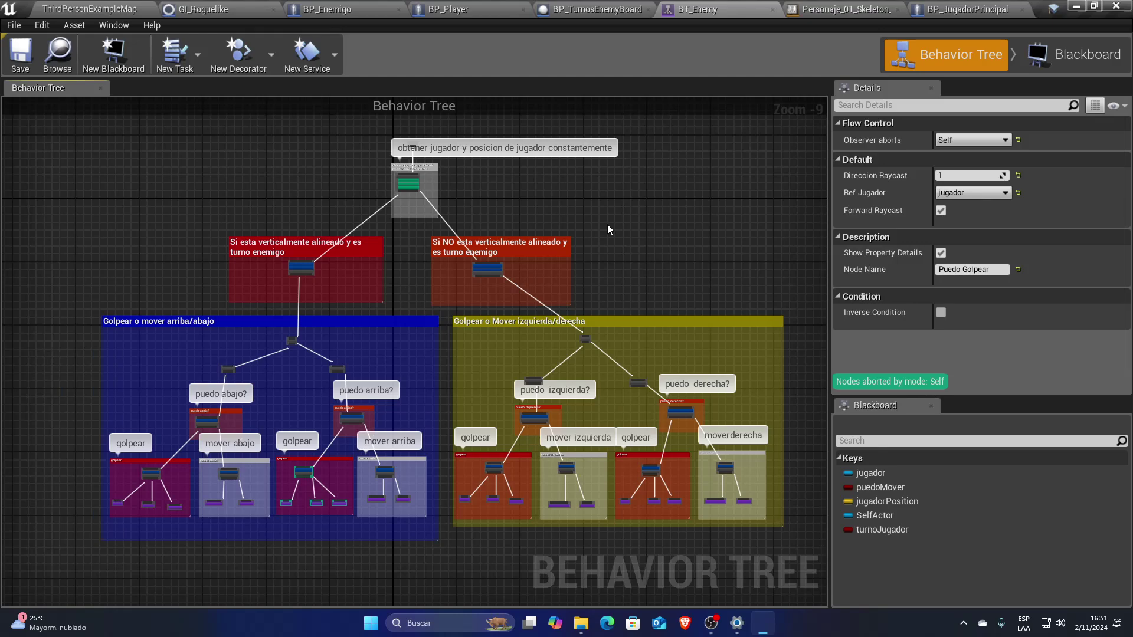
pyautogui.click(50, 6)
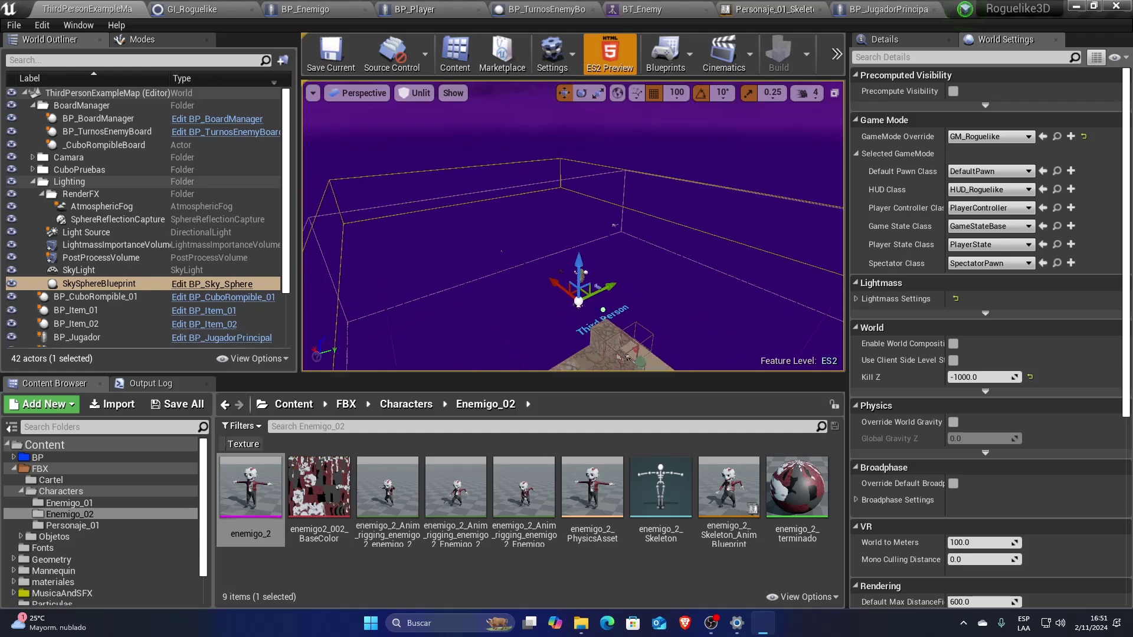
# - Widen the viewport and bring up the GI_Roguelike graph, where the day variable defaults to 10
pyautogui.moveTo(572, 236); pyautogui.dragTo(572, 259, button='right')
pyautogui.moveTo(489, 226); pyautogui.dragTo(489, 233, button='right')
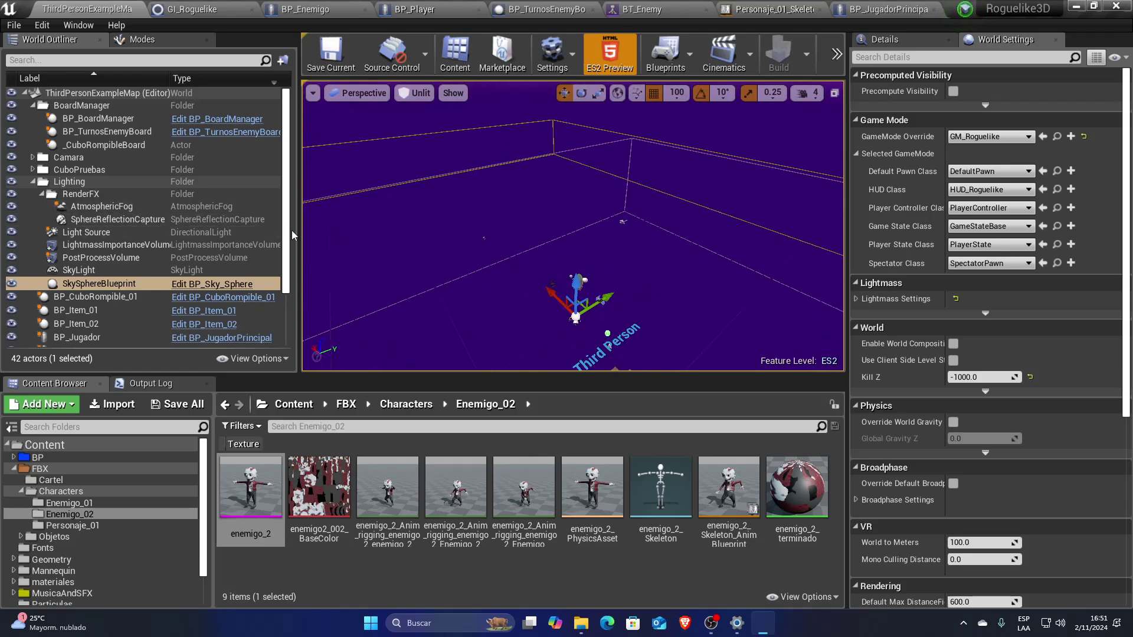
pyautogui.moveTo(299, 231); pyautogui.dragTo(243, 232)
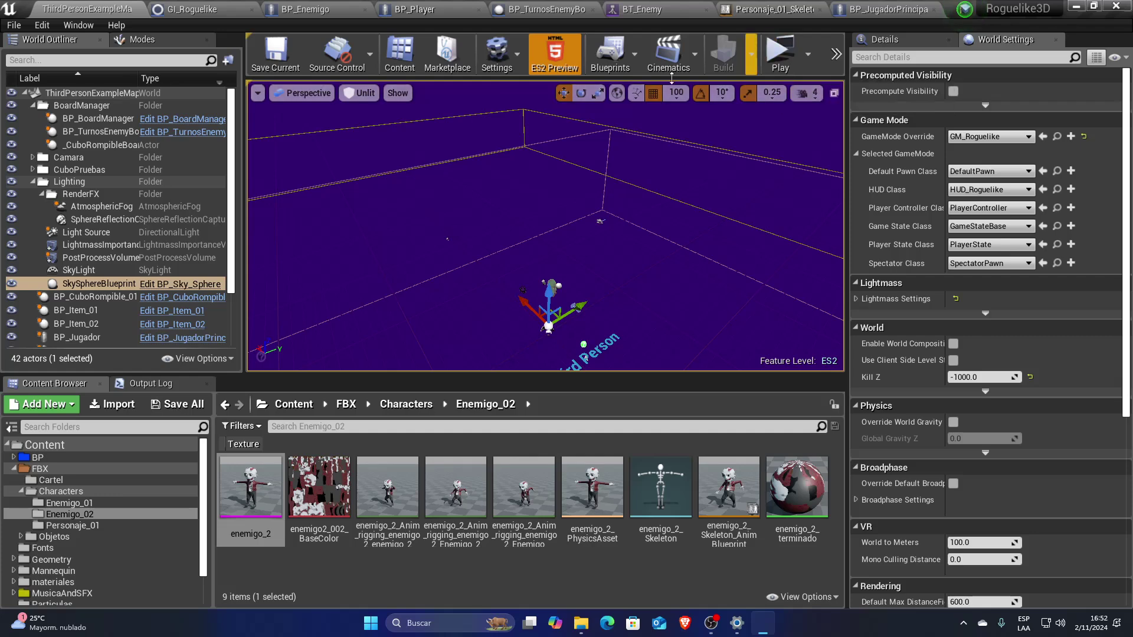
pyautogui.click(195, 9)
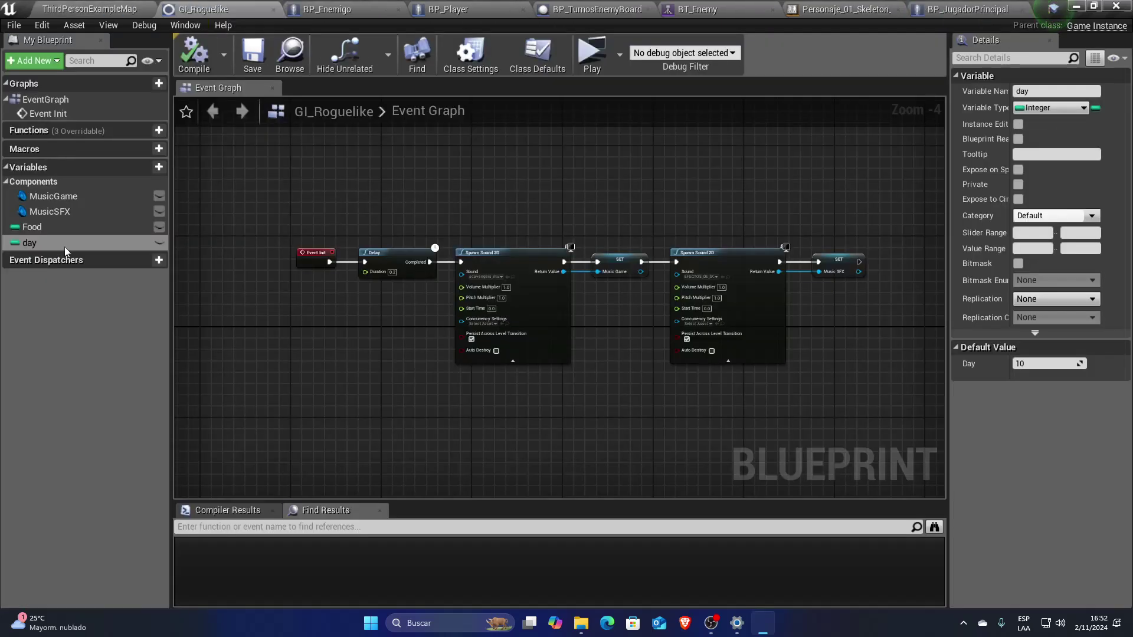
# - Change the day default to 1, save GI_Roguelike, and launch the map in a standalone preview
pyautogui.doubleClick(1044, 363)
pyautogui.write('1')
pyautogui.press('Return')
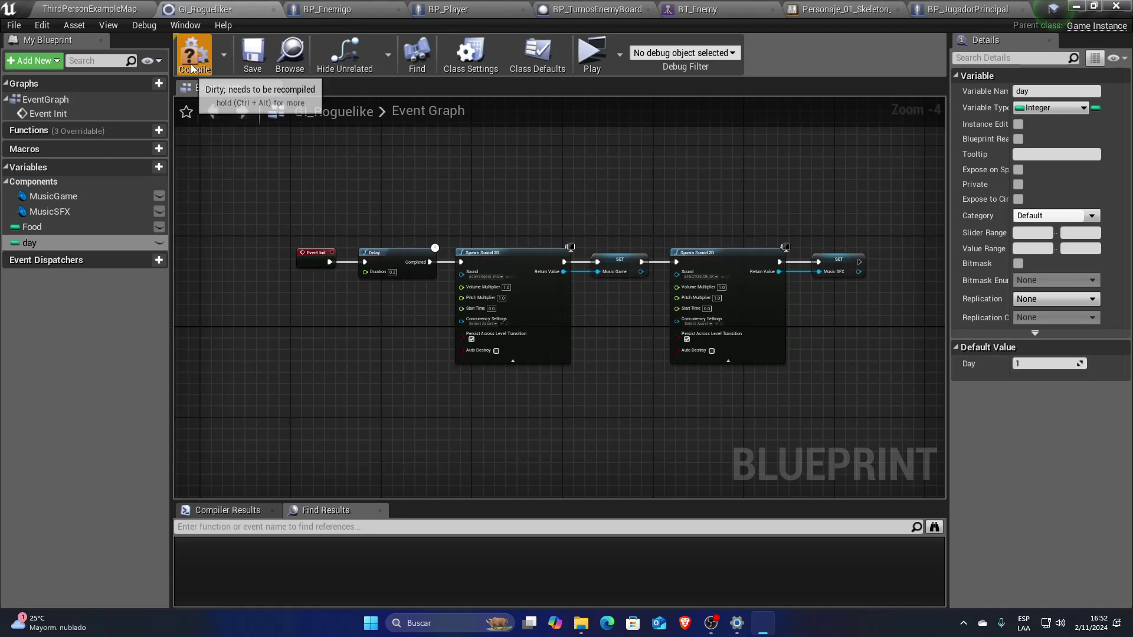
pyautogui.click(249, 70)
pyautogui.click(115, 9)
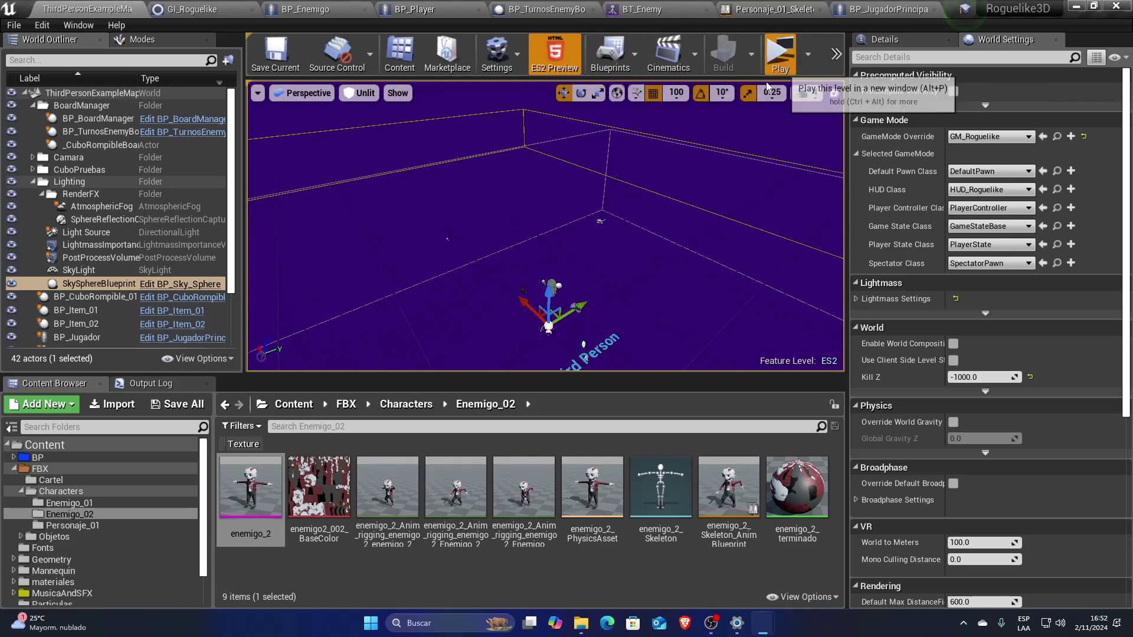
pyautogui.click(777, 62)
# - Play the first level fullscreen with W until Day 2 is reached, then stop with Esc
pyautogui.click(904, 91)
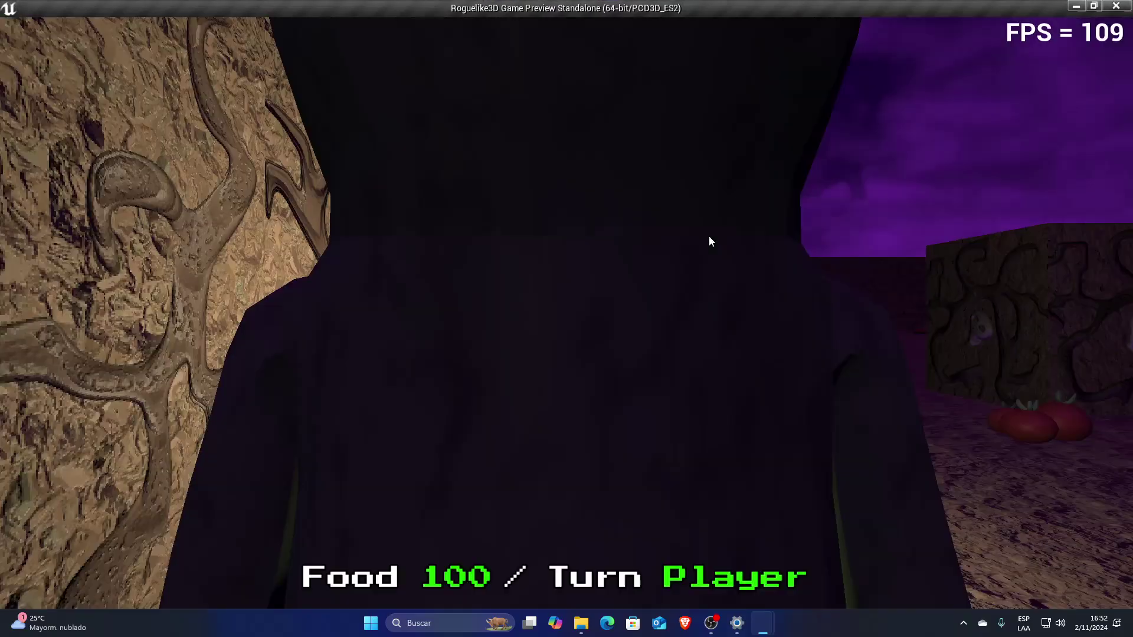
pyautogui.press('w')
pyautogui.press('w')
pyautogui.press('w')
pyautogui.press('w')
pyautogui.press('w')
pyautogui.press('w')
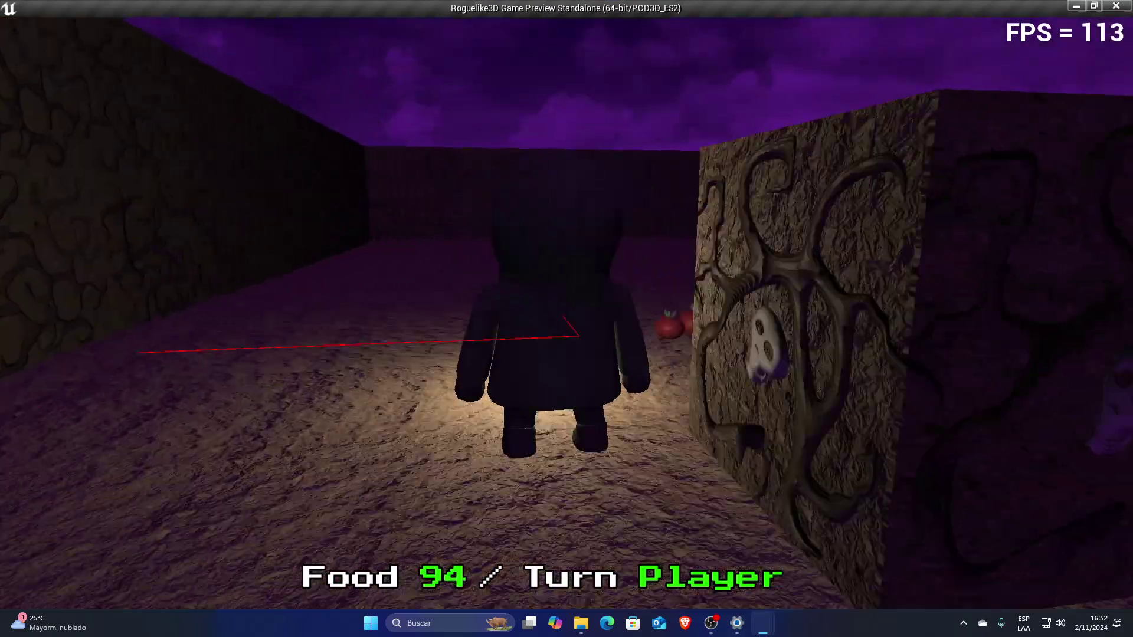
pyautogui.press('w')
pyautogui.press('w')
pyautogui.press('w')
pyautogui.press('w')
pyautogui.press('w')
pyautogui.press('w')
pyautogui.press('w')
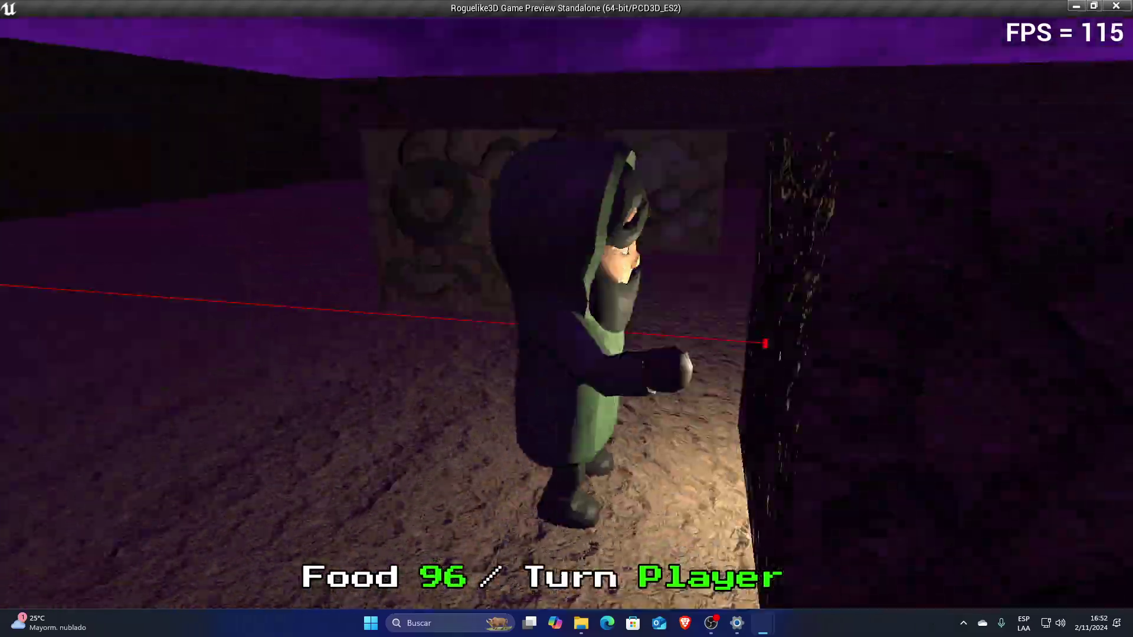
pyautogui.press('w')
pyautogui.press('w')
pyautogui.press('w')
pyautogui.press('w')
pyautogui.press('w')
pyautogui.press('w')
pyautogui.press('w')
pyautogui.press('w')
pyautogui.press('w')
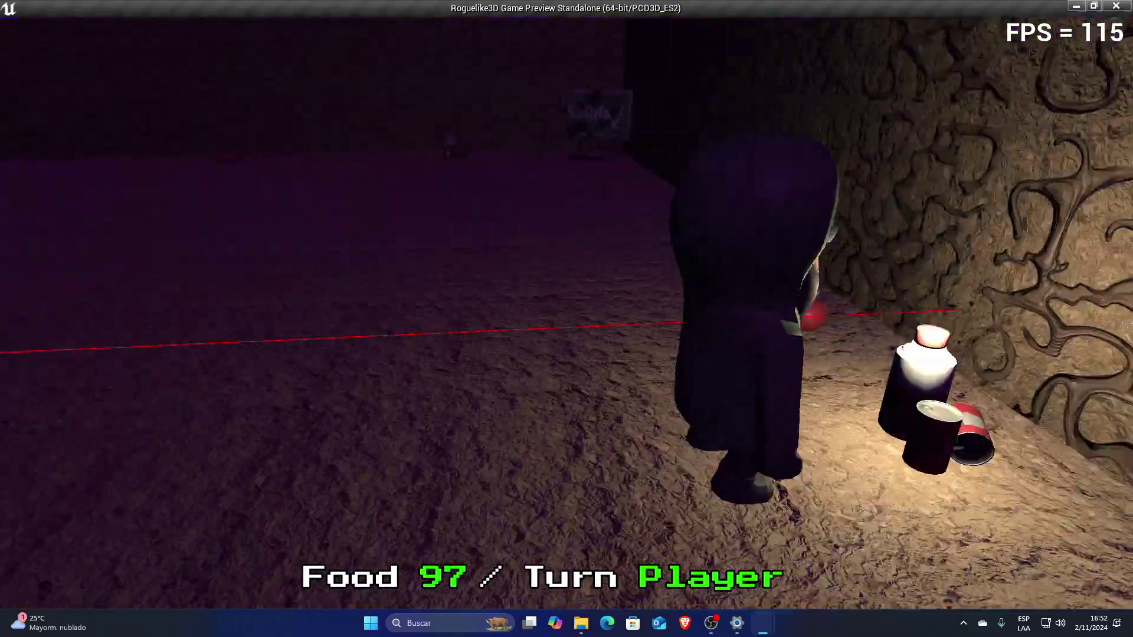
pyautogui.press('w')
pyautogui.press('w')
pyautogui.press('w')
pyautogui.press('w')
pyautogui.press('w')
pyautogui.press('w')
pyautogui.press('w')
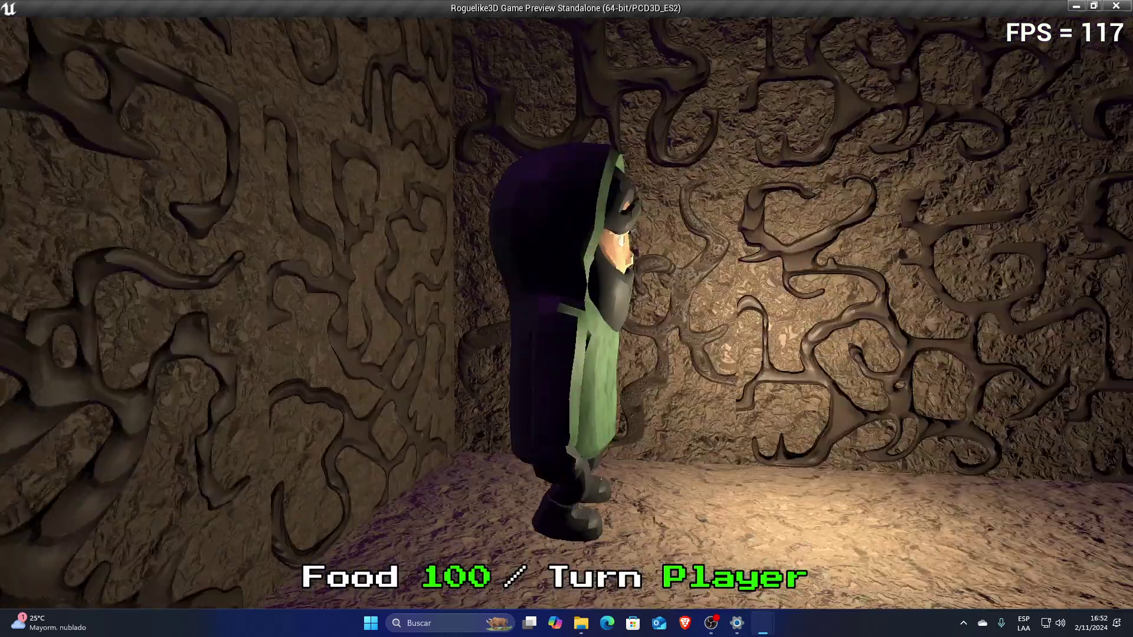
pyautogui.press('Escape')
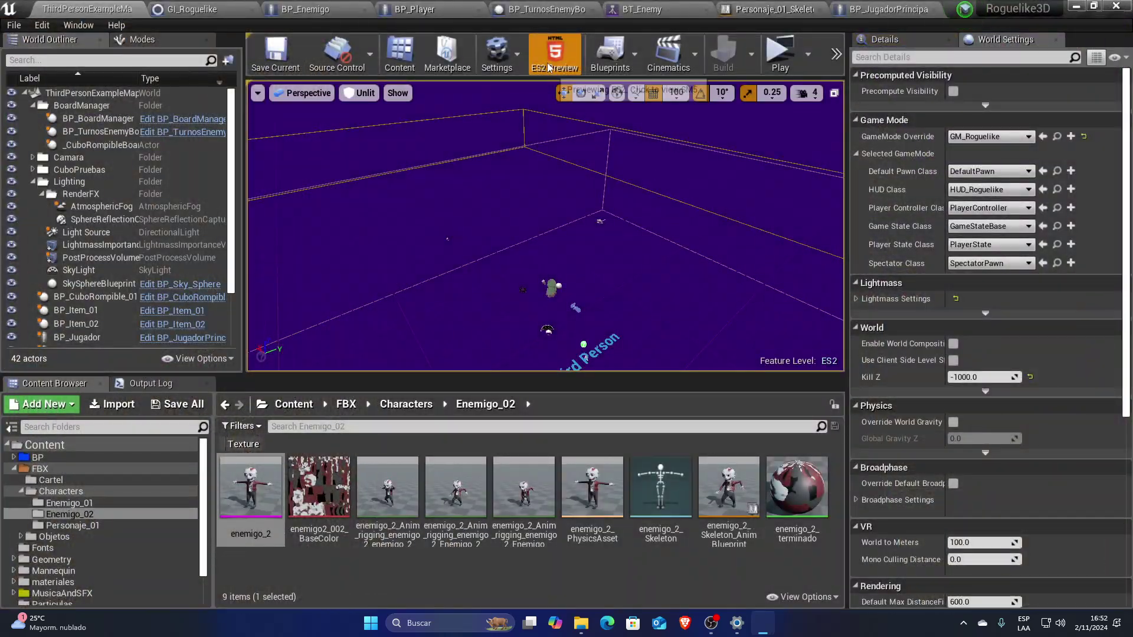
pyautogui.click(780, 52)
pyautogui.click(905, 93)
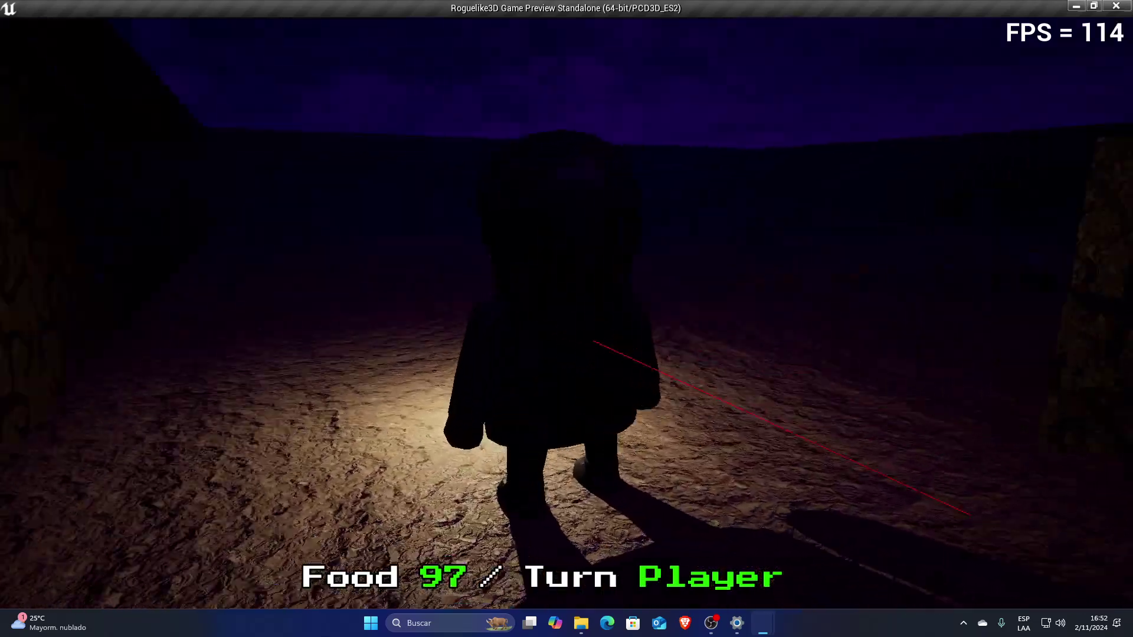
pyautogui.press('Up')
pyautogui.press('Up')
pyautogui.press('Up')
pyautogui.press('Up')
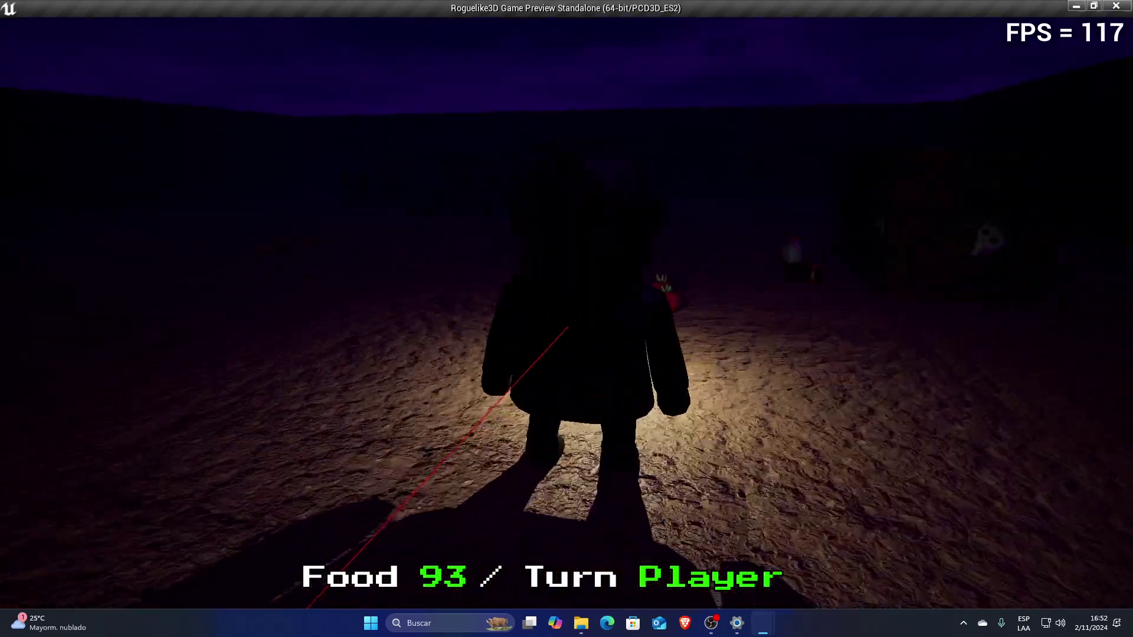
pyautogui.press('Up')
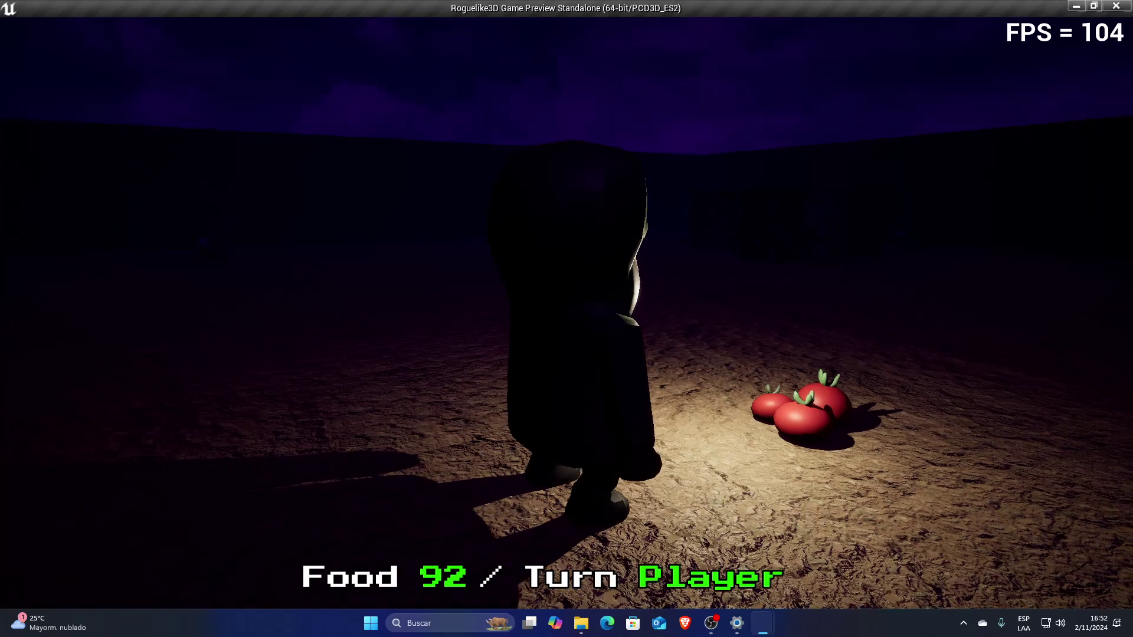
pyautogui.press('Right')
pyautogui.press('Up')
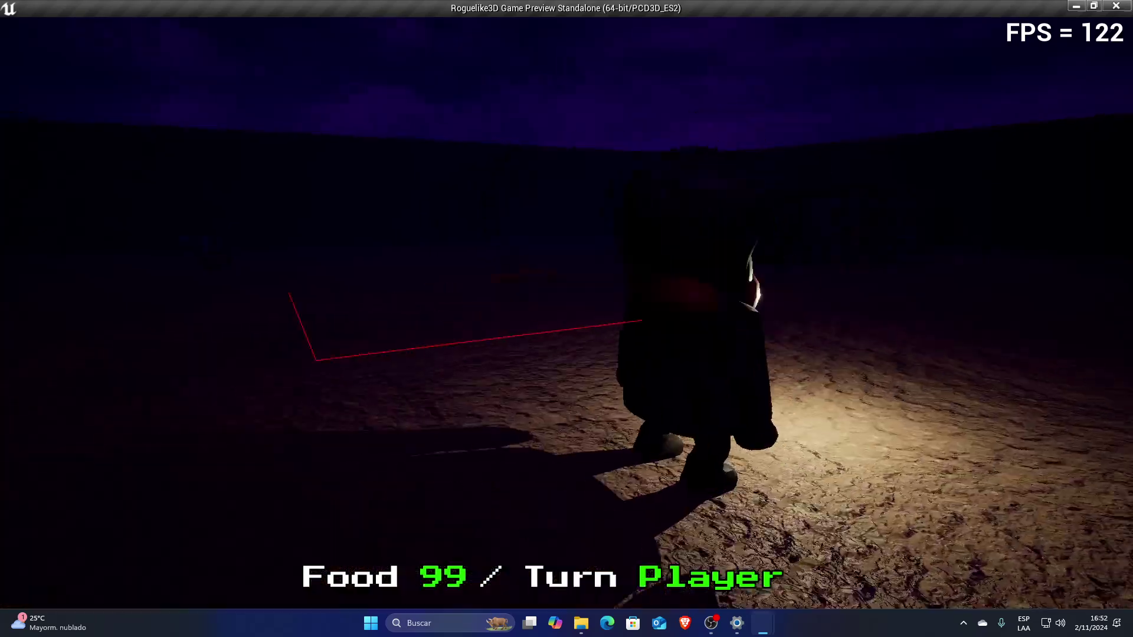
pyautogui.press('Up')
pyautogui.press('Up')
pyautogui.press('Up')
pyautogui.press('Up')
pyautogui.press('Right')
pyautogui.press('Right')
pyautogui.press('Right')
pyautogui.press('Up')
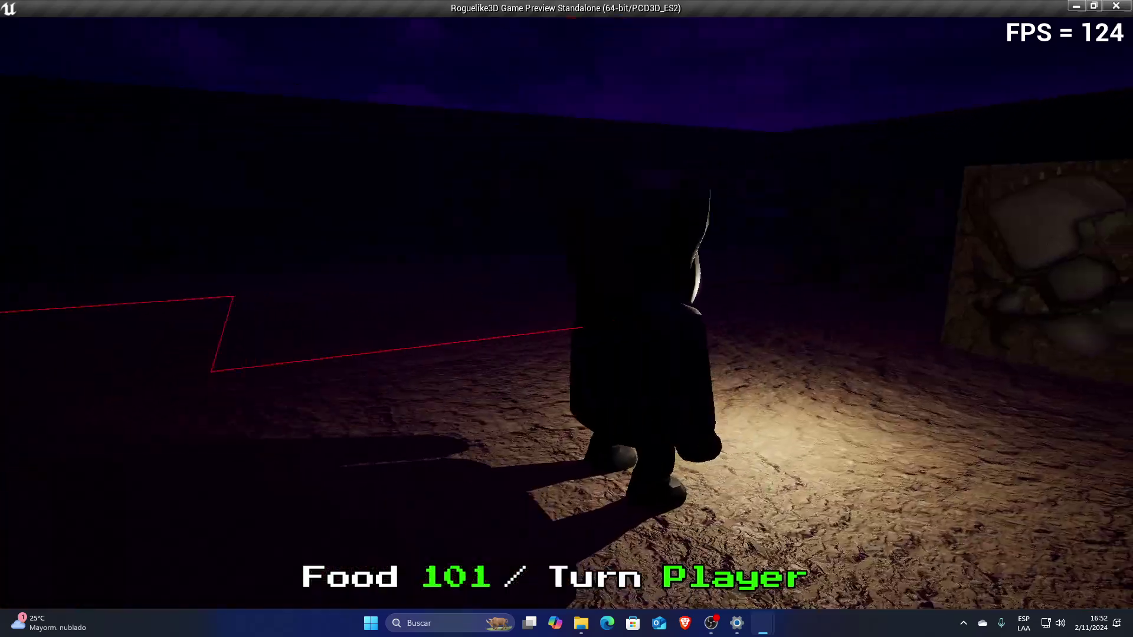
pyautogui.press('Up')
pyautogui.press('Up')
pyautogui.press('Up')
pyautogui.press('Up')
pyautogui.press('Up')
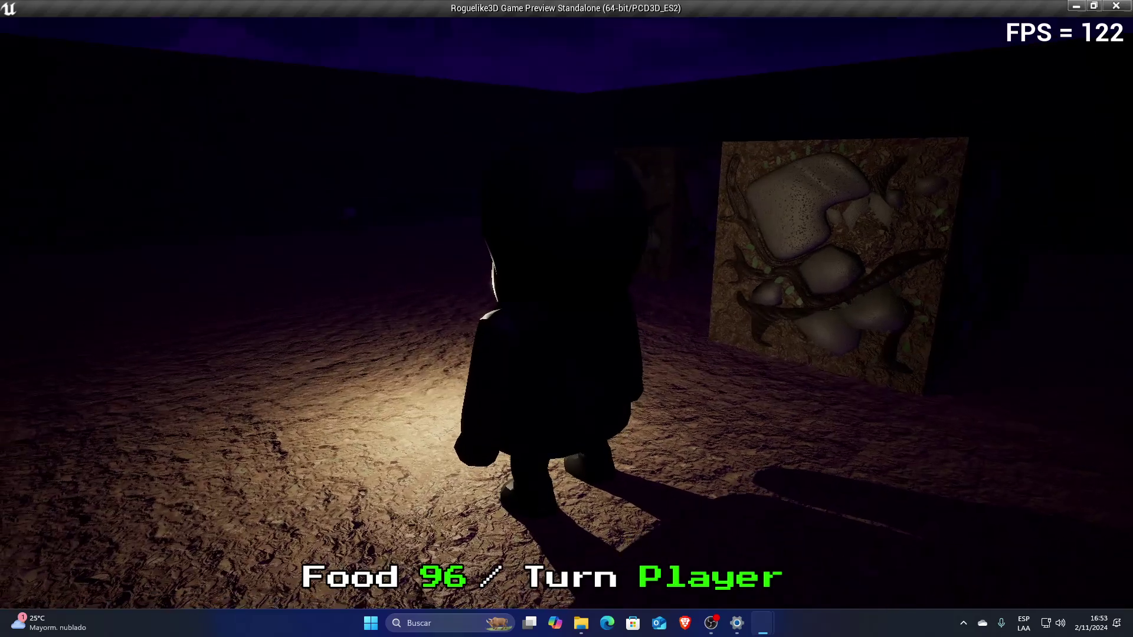
pyautogui.press('w')
pyautogui.press('w')
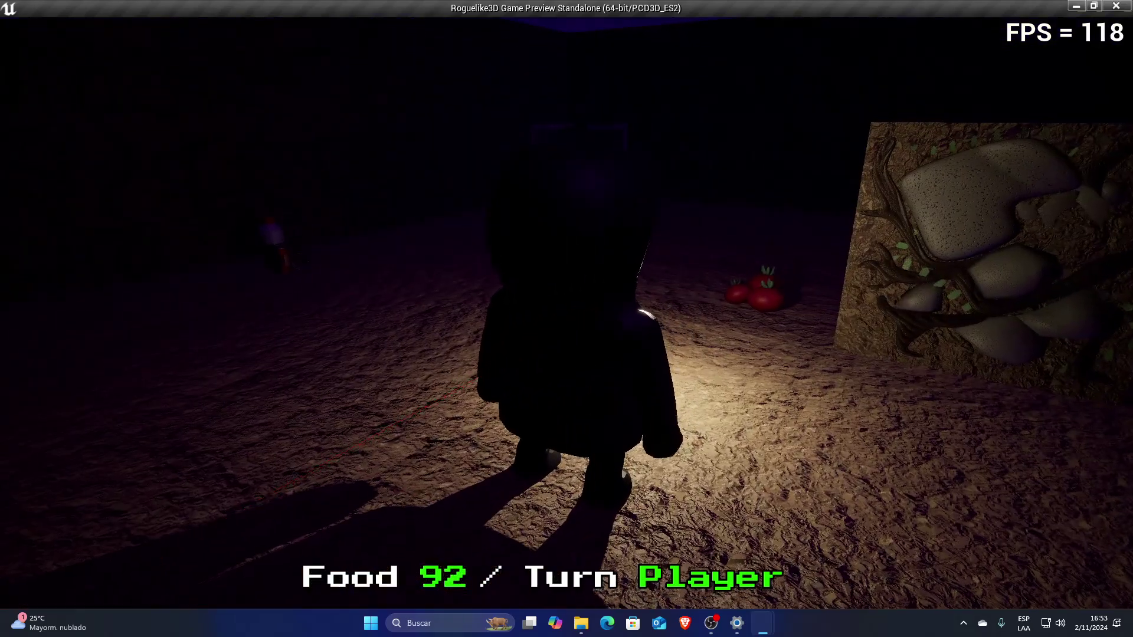
pyautogui.press('w')
pyautogui.press('d')
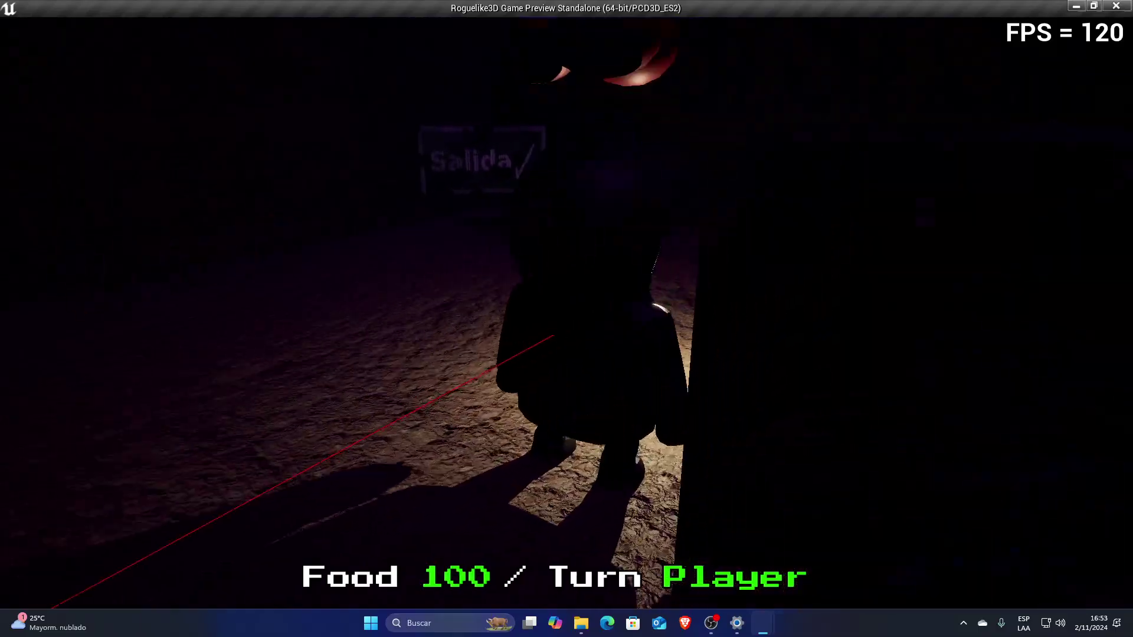
pyautogui.press('w')
pyautogui.press('w')
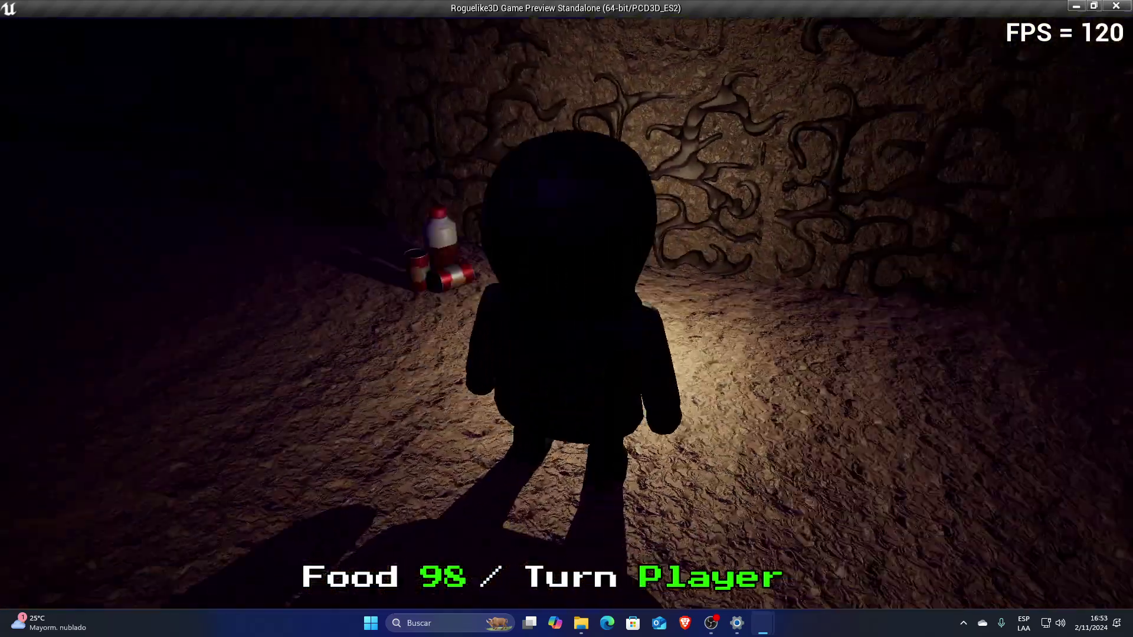
pyautogui.press('w')
pyautogui.press('w')
pyautogui.press('w')
pyautogui.press('w')
pyautogui.press('w')
pyautogui.press('w')
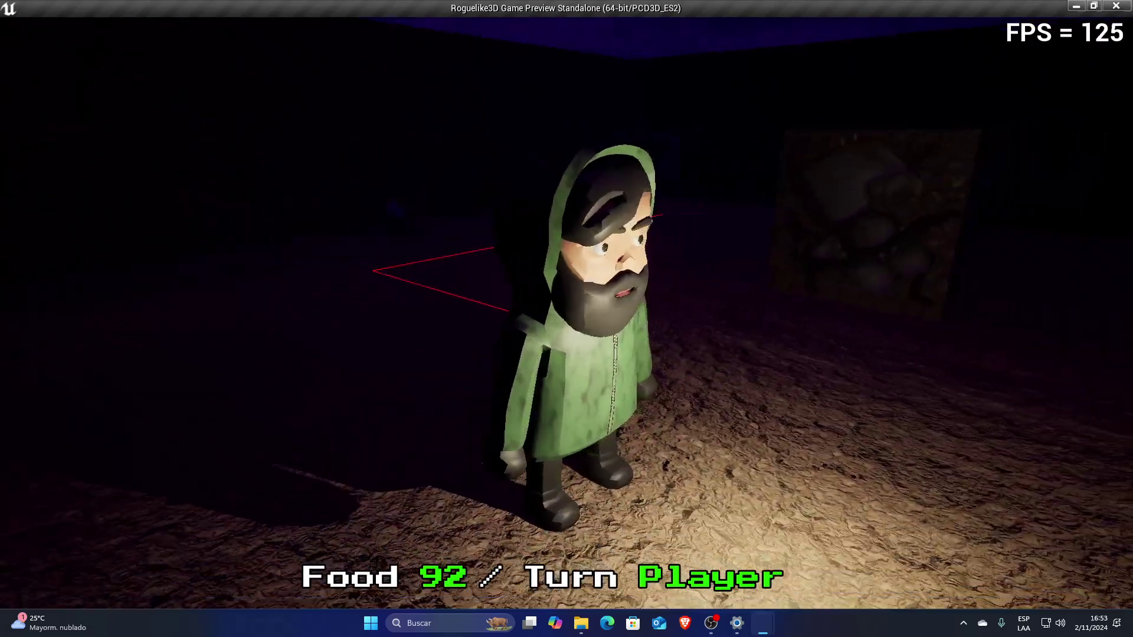
pyautogui.press('w')
pyautogui.press('w')
pyautogui.press('w')
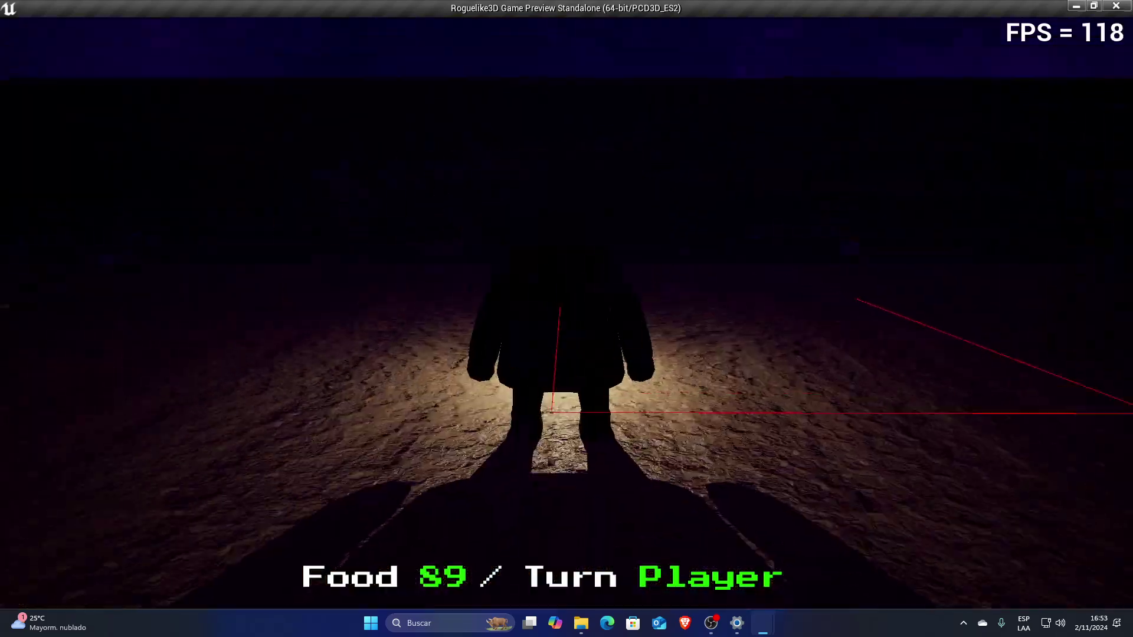
pyautogui.press('w')
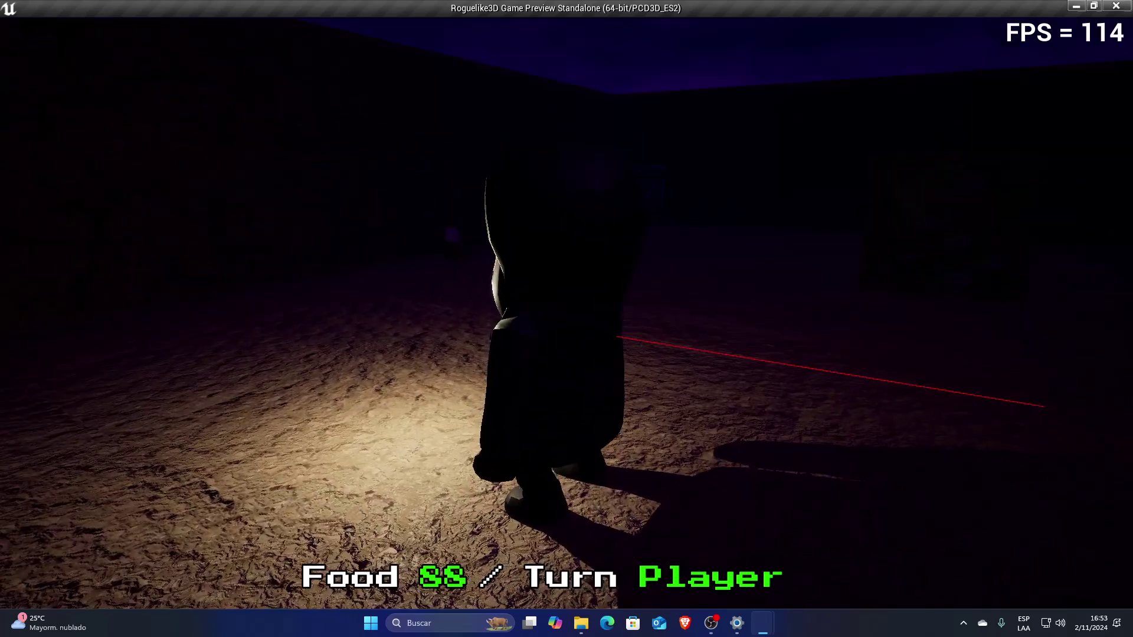
pyautogui.press('Escape')
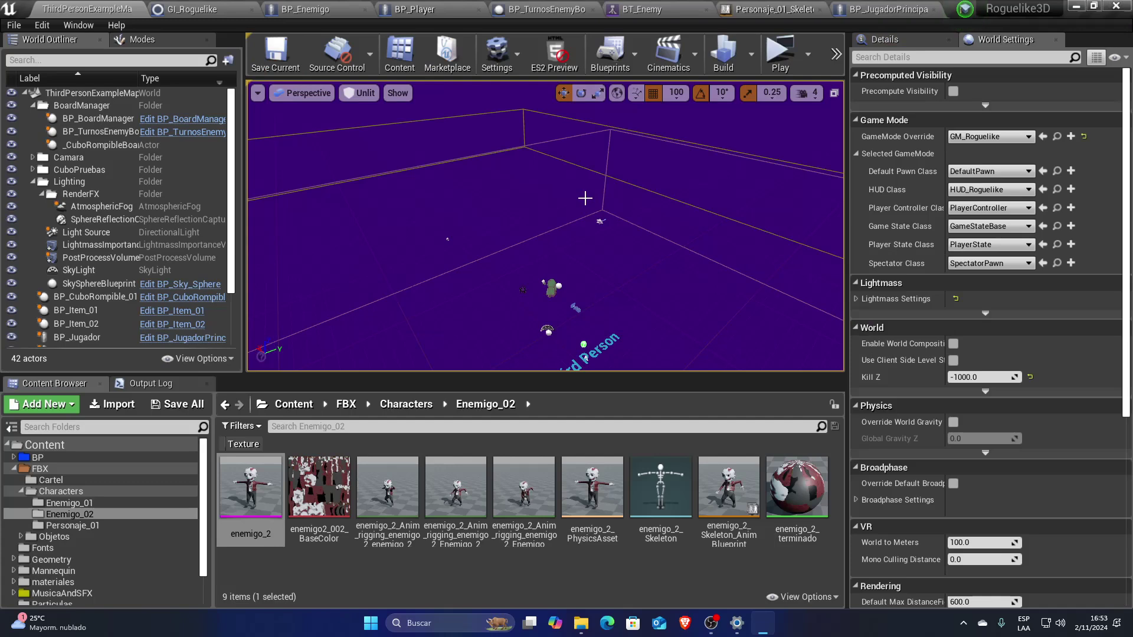
# - Nudge the viewport, then move to the browser desktop showing the Roguelike3D itch.io page
pyautogui.moveTo(544, 250); pyautogui.dragTo(549, 253, button='right')
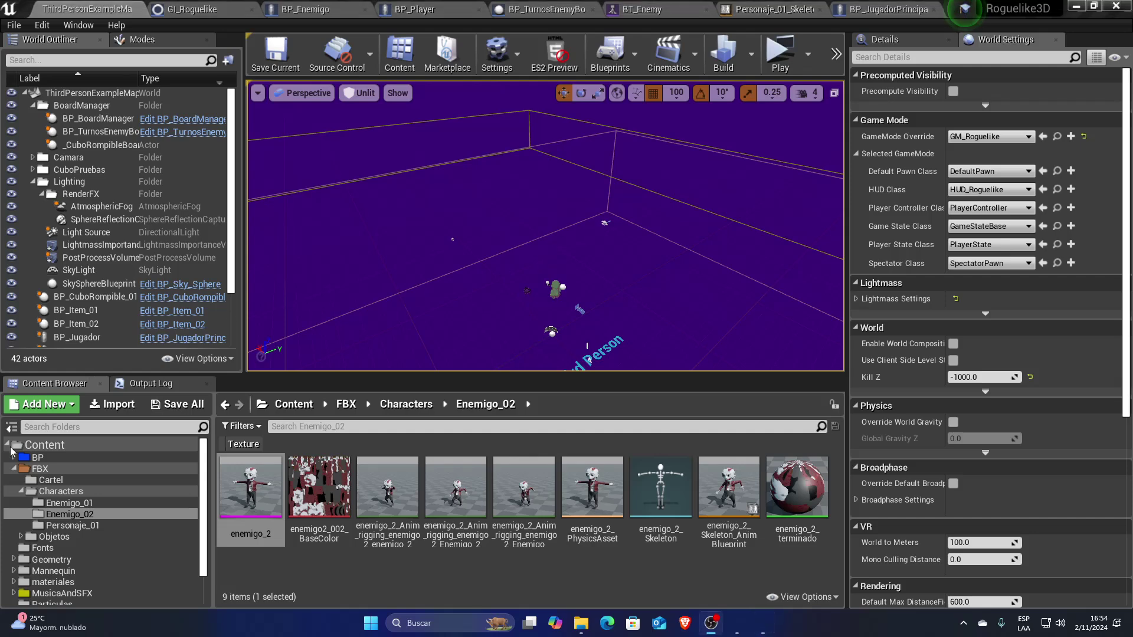
pyautogui.press('ctrl+super+Left')
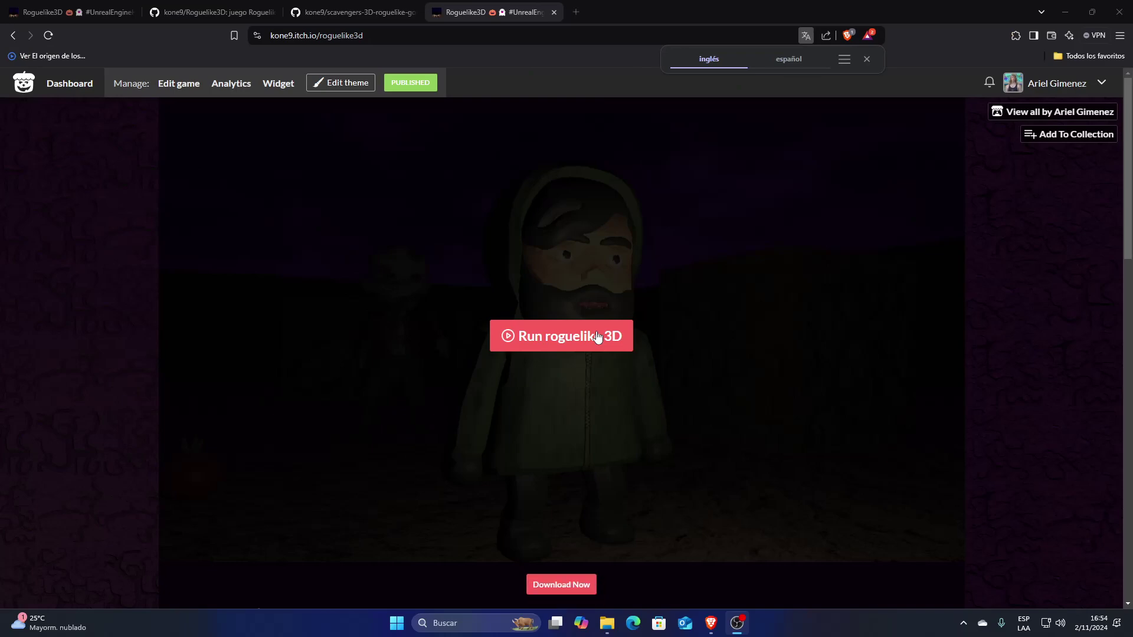
# - Browse the itch.io page and run the roguelike 3D web build in the page
pyautogui.scroll(-4, 885, 367)
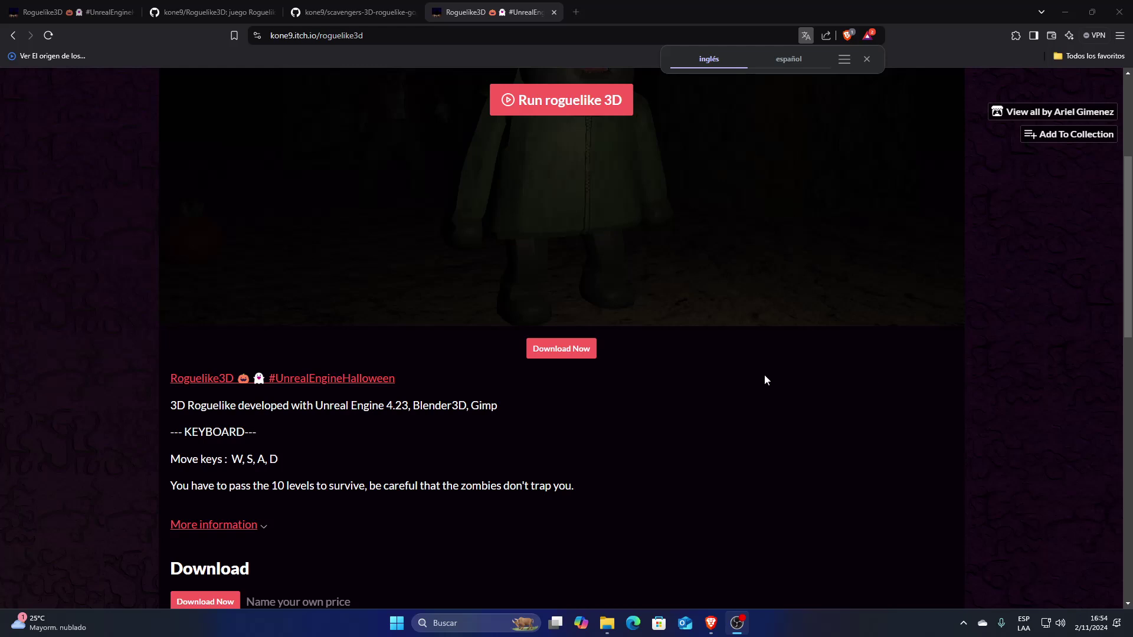
pyautogui.moveTo(404, 381); pyautogui.dragTo(172, 375)
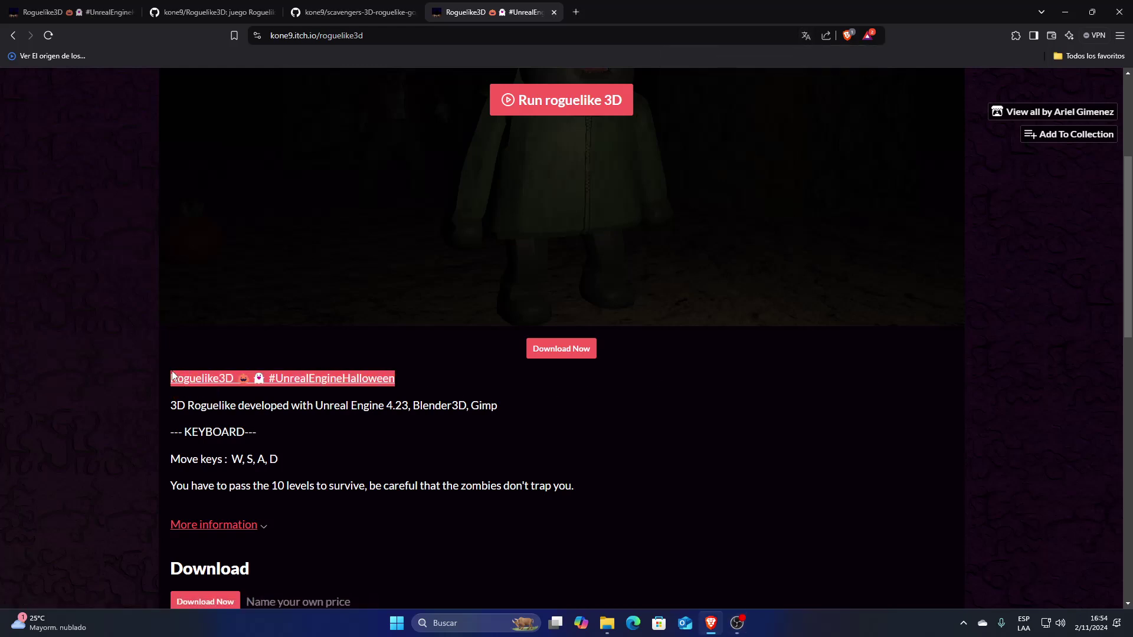
pyautogui.scroll(4, 645, 459)
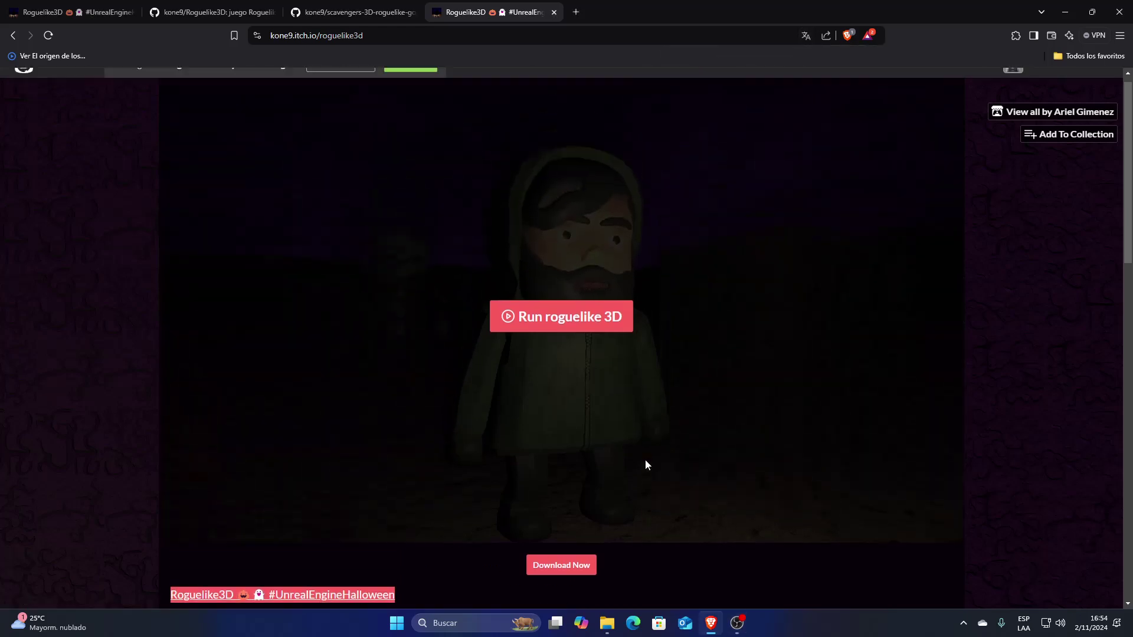
pyautogui.scroll(-2, 645, 463)
pyautogui.scroll(-1, 618, 499)
pyautogui.click(625, 501)
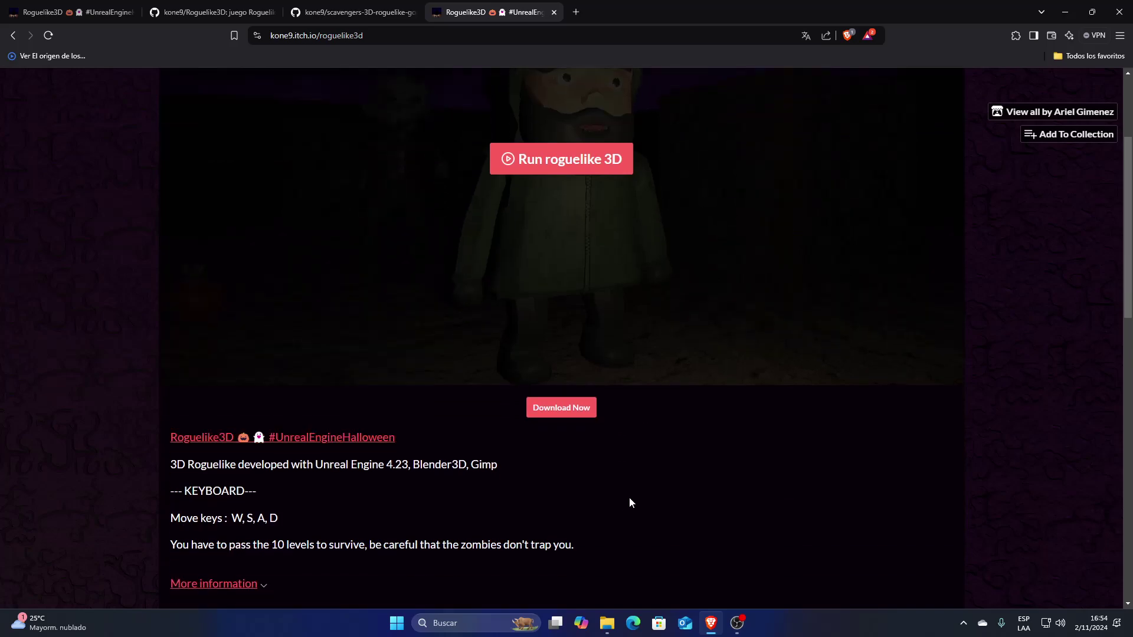
pyautogui.scroll(3, 707, 531)
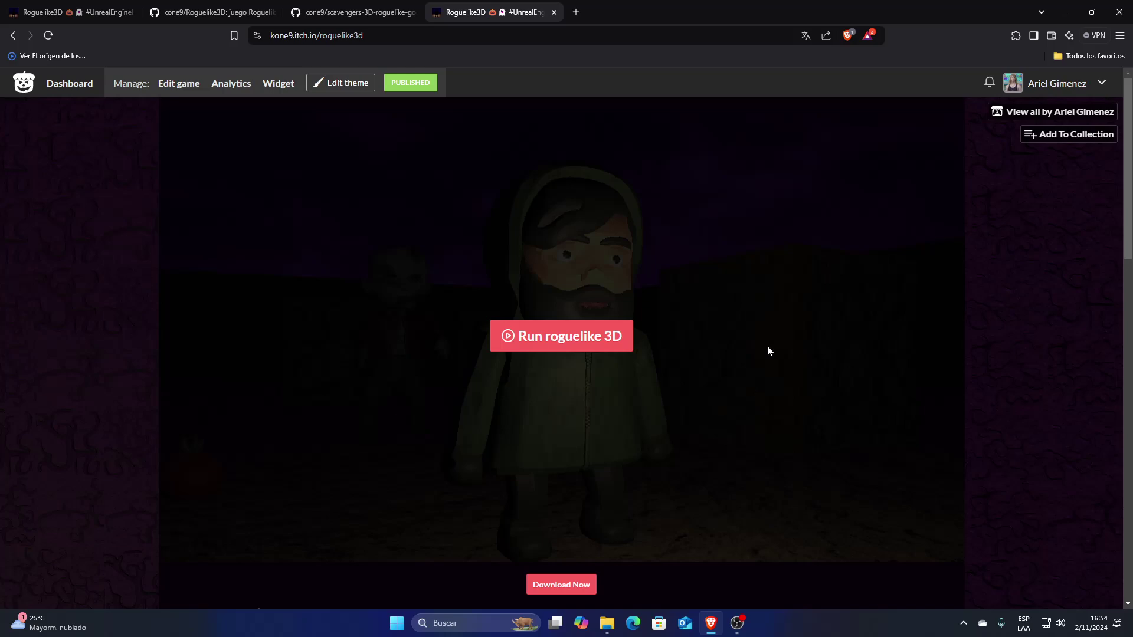
pyautogui.click(615, 339)
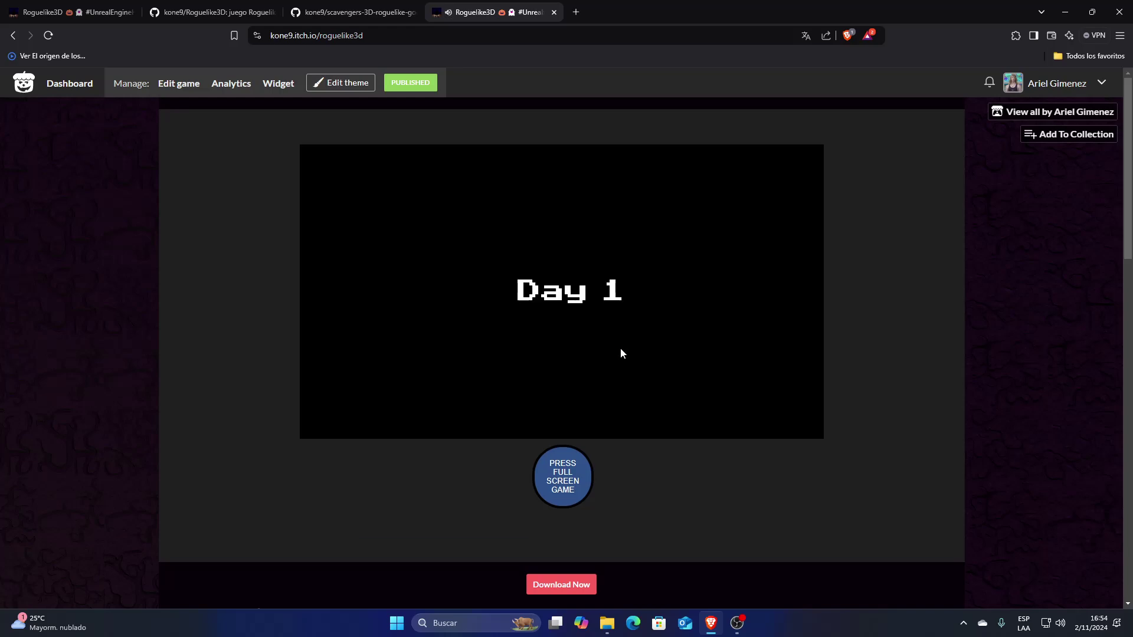
pyautogui.click(569, 469)
pyautogui.press('Up')
pyautogui.press('Up')
pyautogui.press('Up')
pyautogui.press('Up')
pyautogui.press('Up')
pyautogui.press('Up')
pyautogui.press('Up')
pyautogui.press('Up')
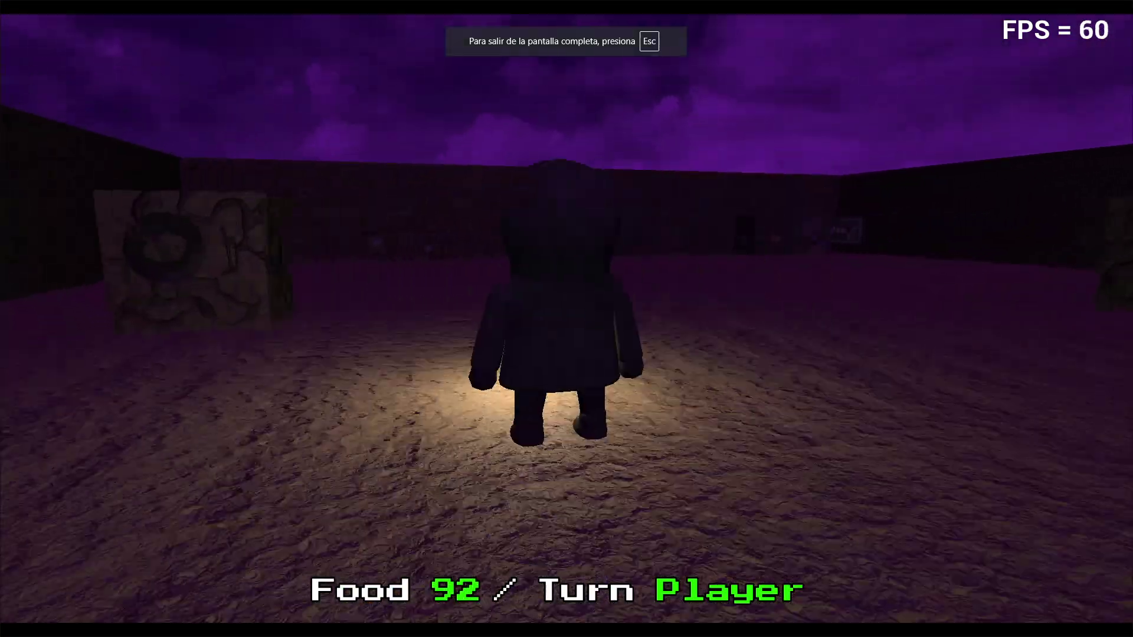
pyautogui.press('Up')
pyautogui.press('Up')
pyautogui.press('Up')
pyautogui.press('Up')
pyautogui.press('Up')
pyautogui.press('Up')
pyautogui.press('Up')
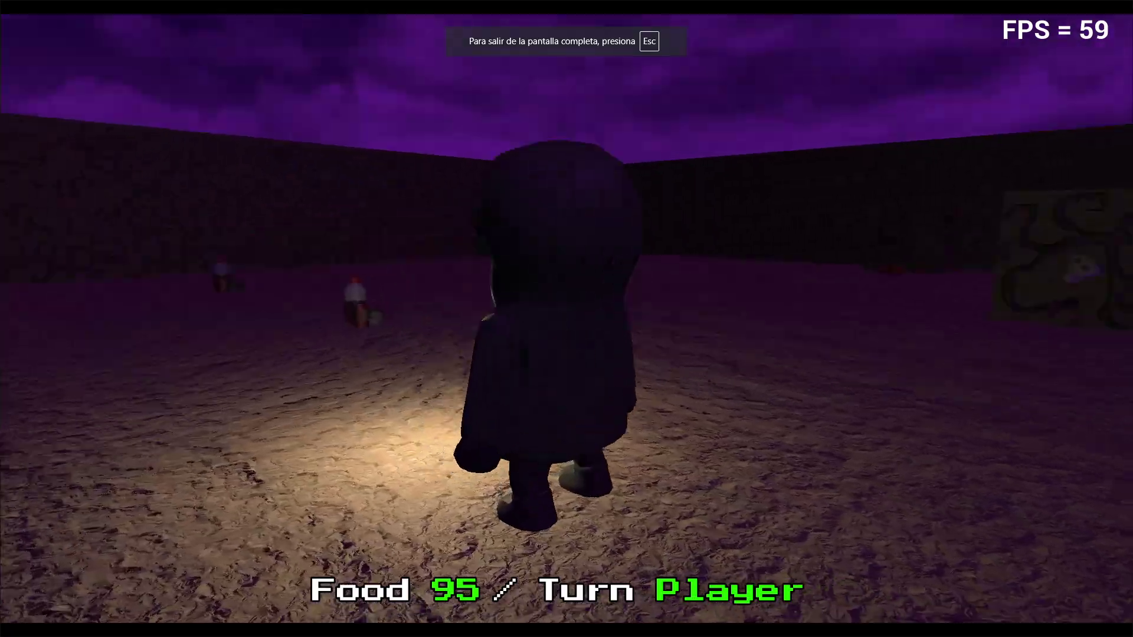
pyautogui.press('Escape')
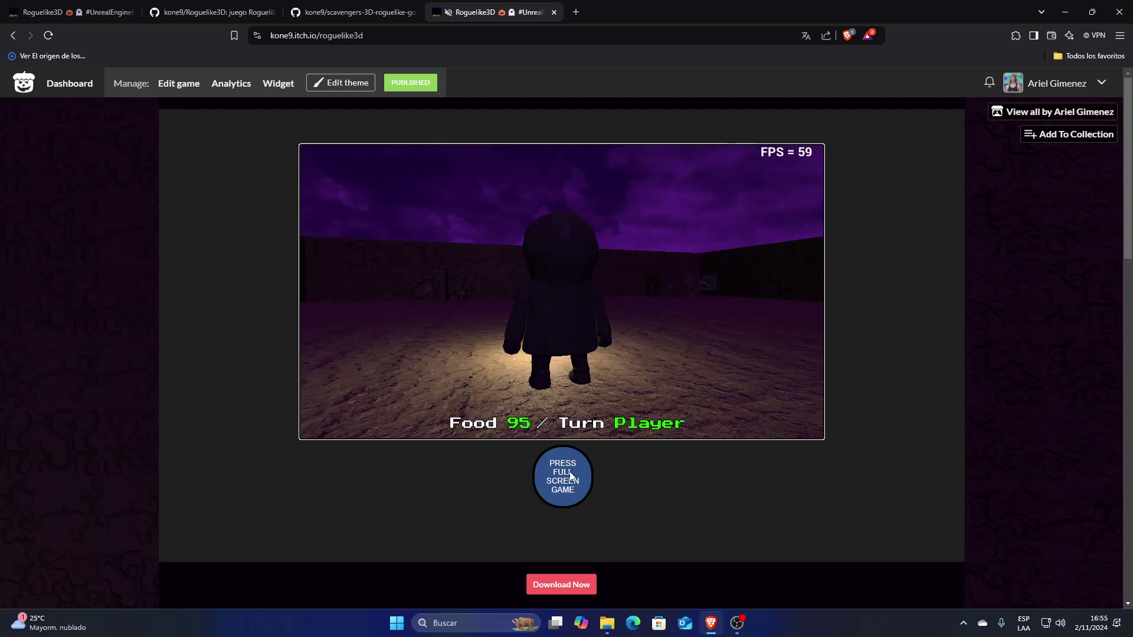
pyautogui.press('ctrl+super+Right')
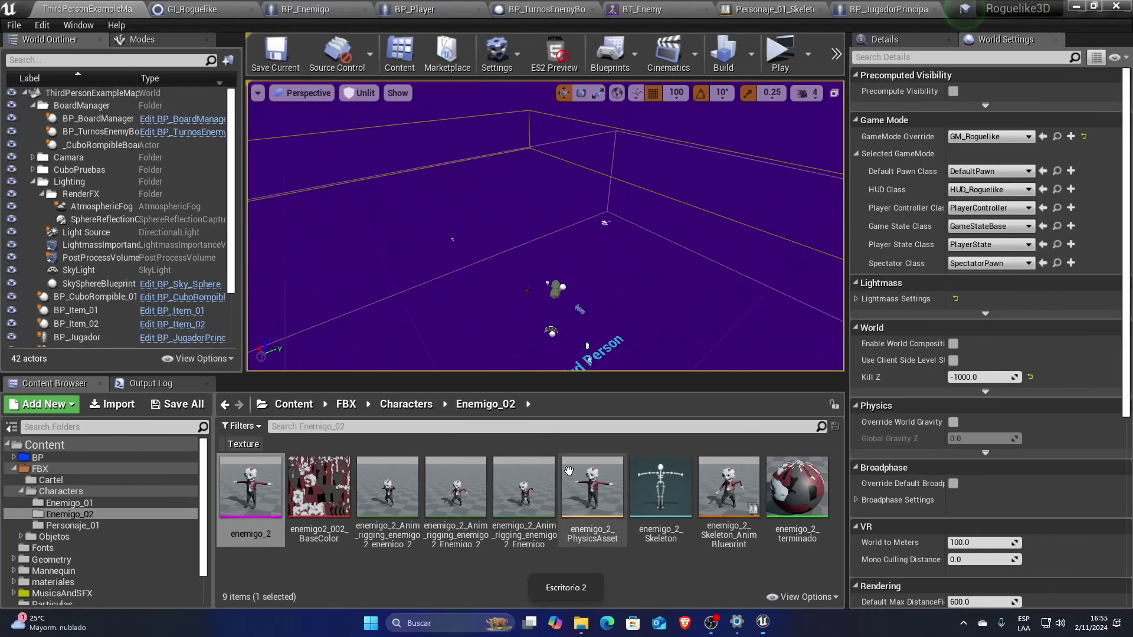
# - Show the BT_Enemy behavior tree, then move to the Godot desktop with Escena_principal
pyautogui.click(637, 10)
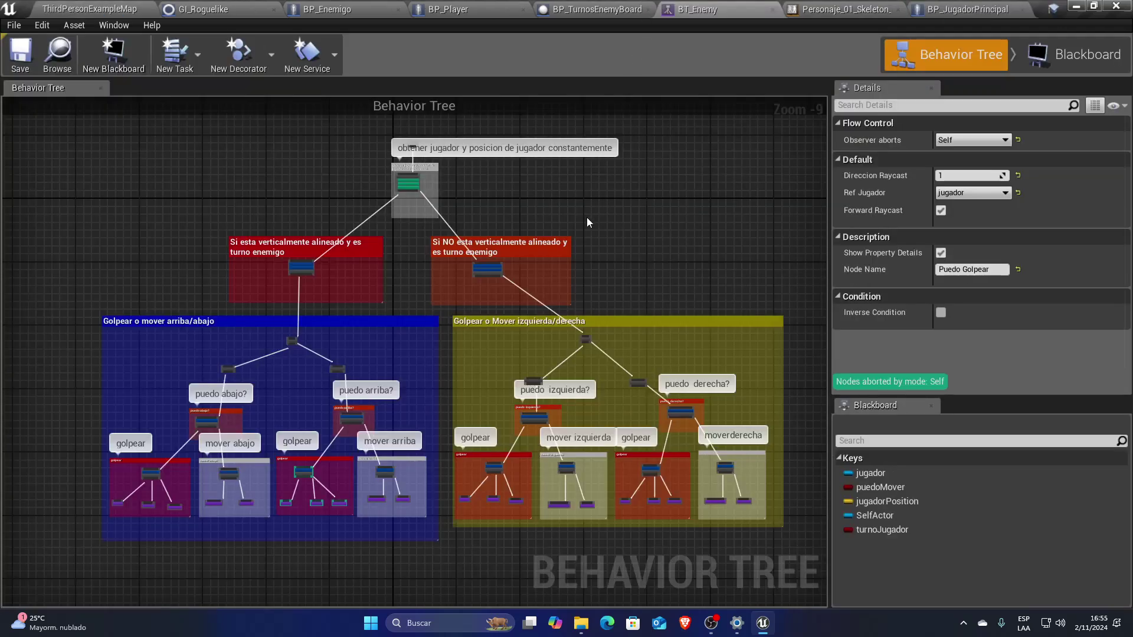
pyautogui.press('ctrl+super+Right')
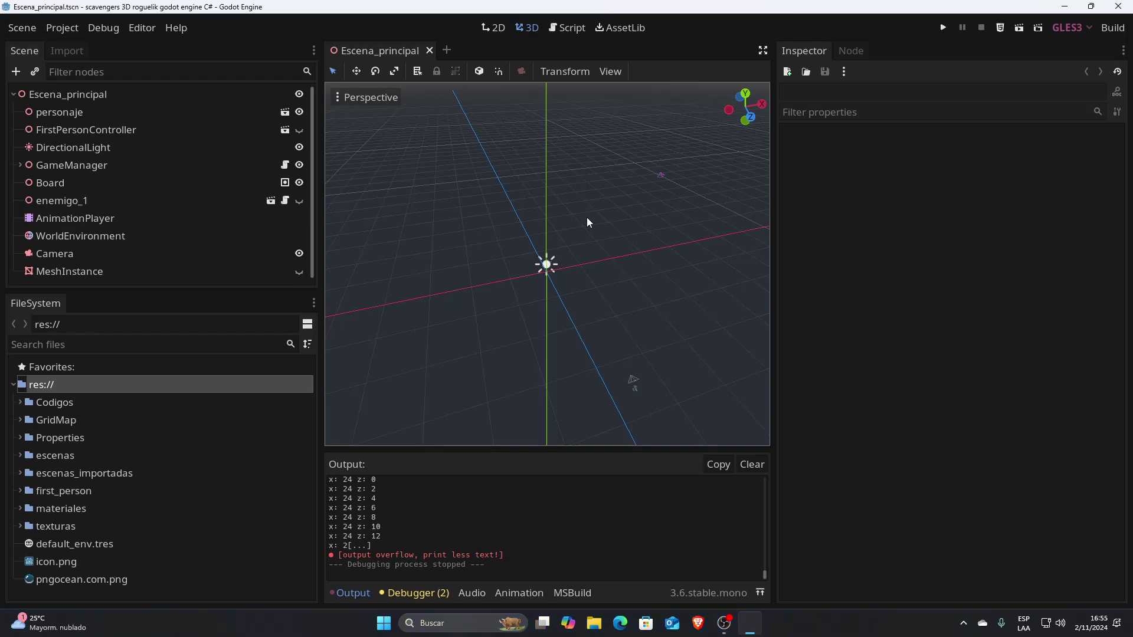
# - Switch desktops back to Unreal's BT_Enemy behavior tree
pyautogui.press('ctrl+super+Left')
pyautogui.press('ctrl+super+Left')
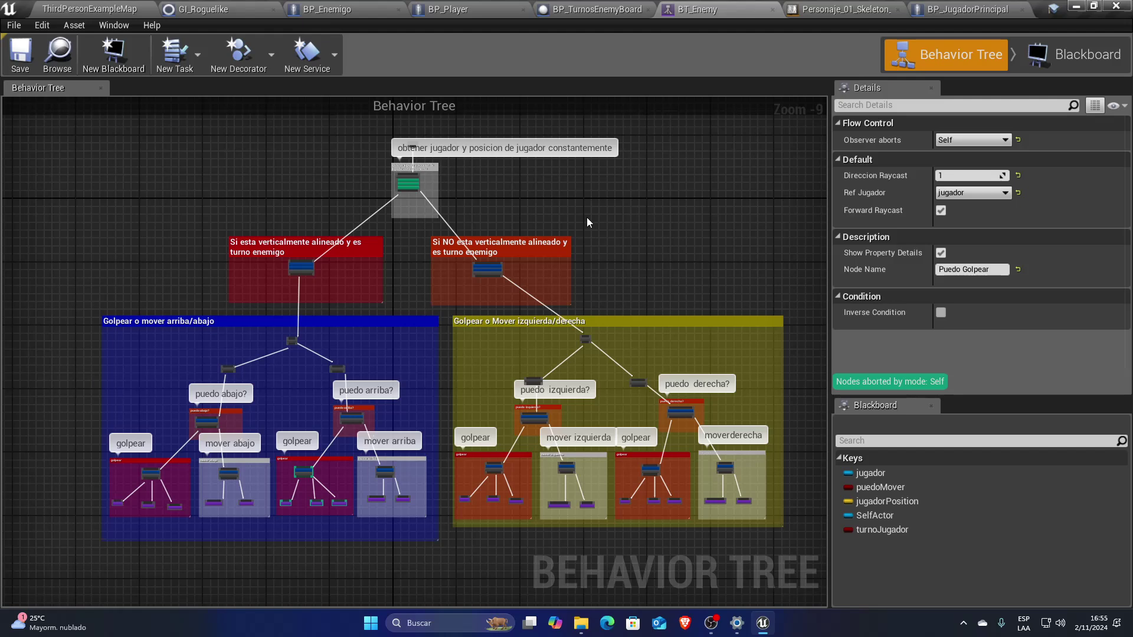
# - Back in the browser, walk the player through the level with W/S and collect food
pyautogui.press('ctrl+super+Left')
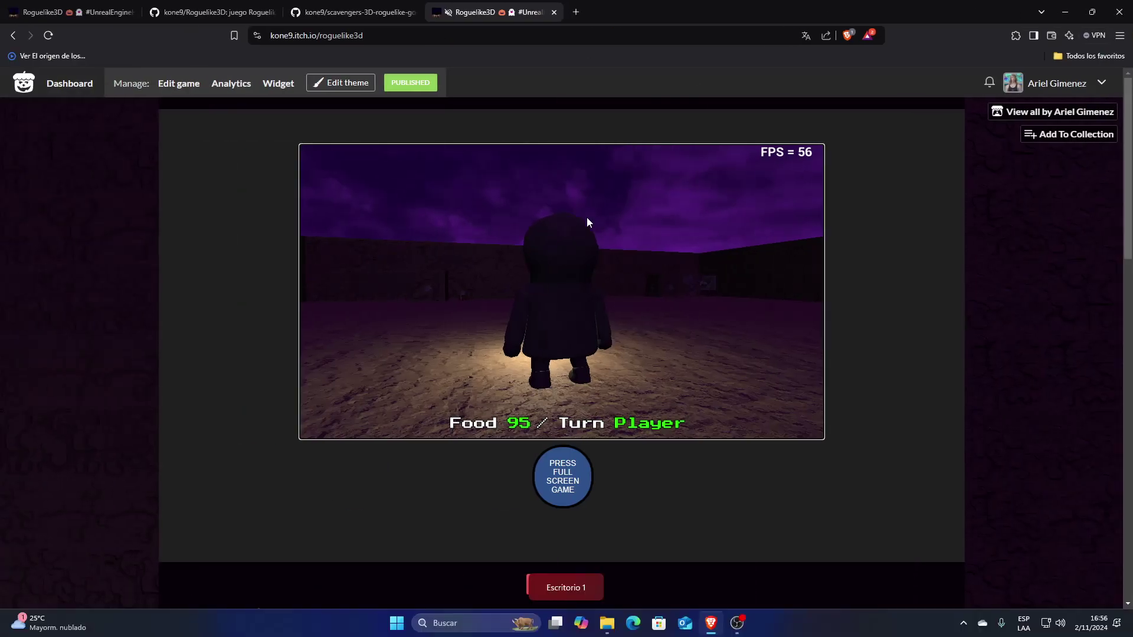
pyautogui.press('w')
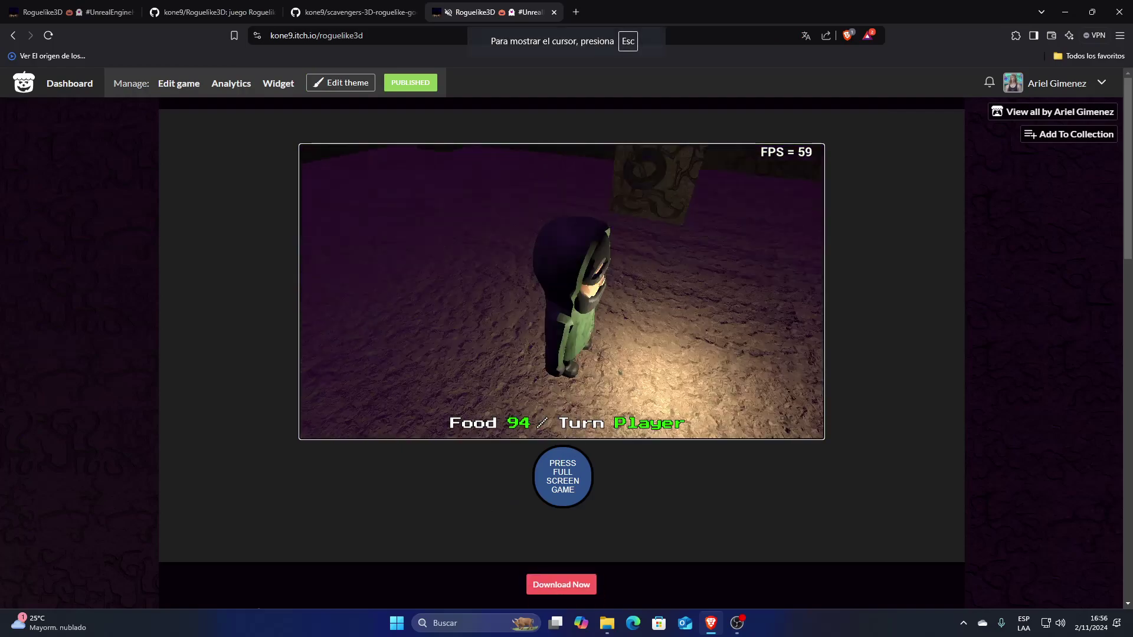
pyautogui.press('w')
pyautogui.press('w')
pyautogui.press('w')
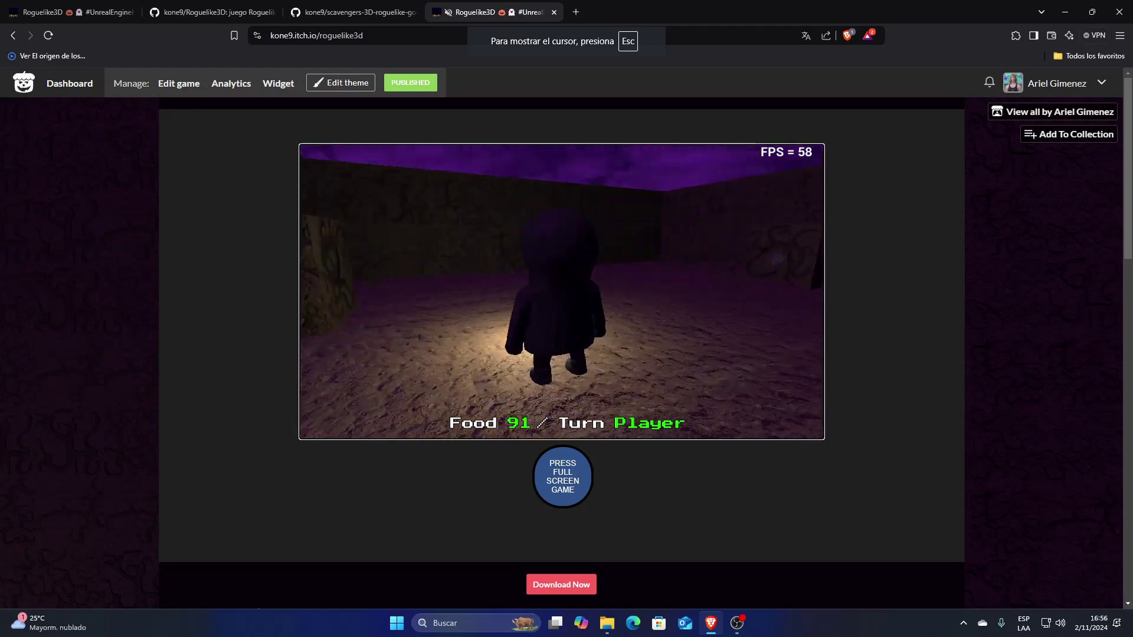
pyautogui.press('s')
pyautogui.press('w')
pyautogui.press('w')
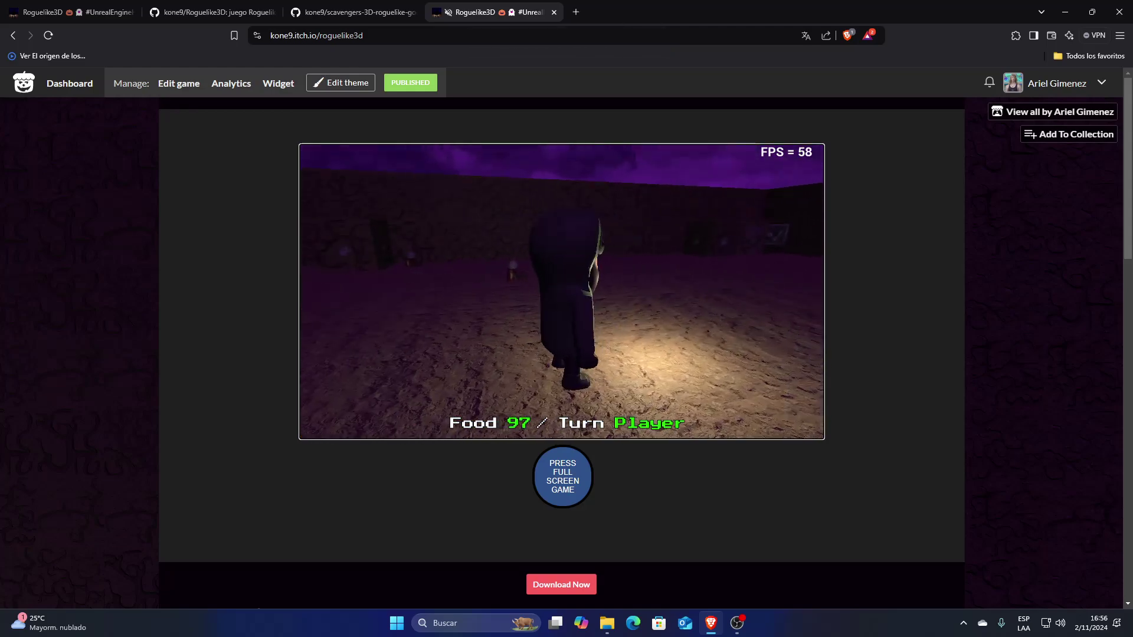
pyautogui.press('w')
pyautogui.press('w')
pyautogui.press('w')
pyautogui.press('w')
pyautogui.press('w')
pyautogui.press('w')
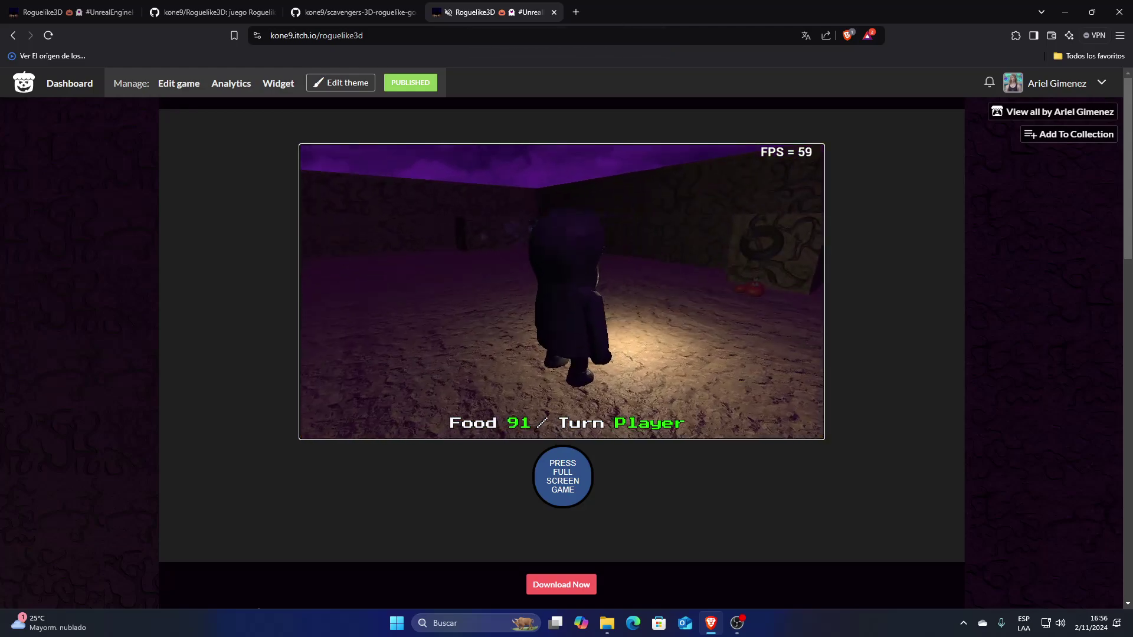
pyautogui.press('w')
pyautogui.press('w')
pyautogui.press('w')
pyautogui.press('w')
pyautogui.press('w')
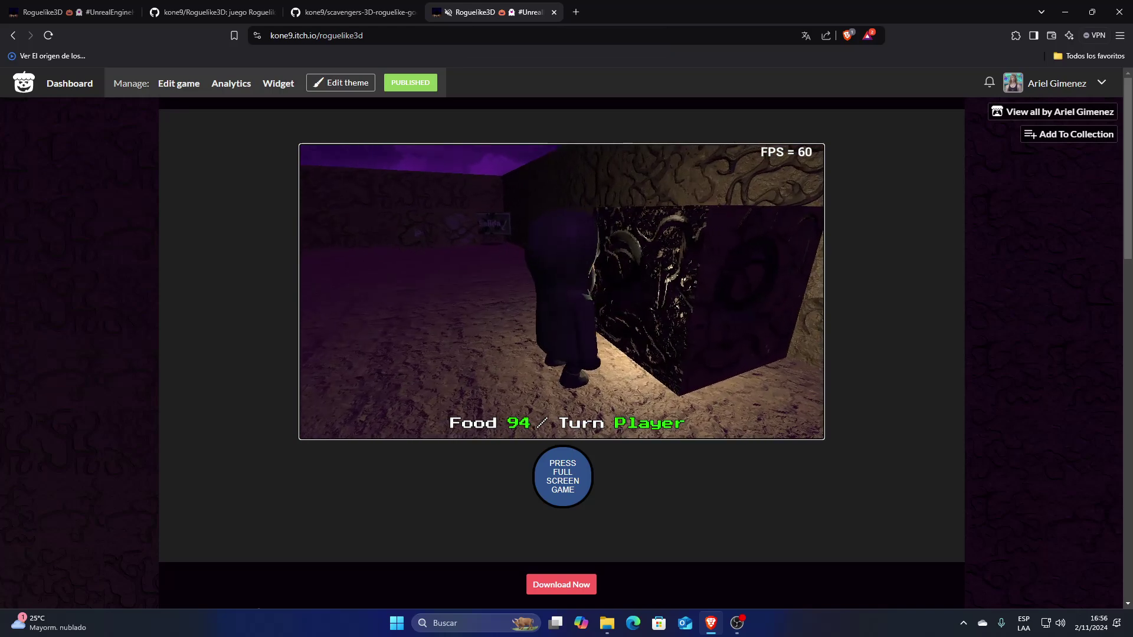
pyautogui.press('w')
pyautogui.press('w')
pyautogui.press('w')
# - Play the Day 2 level fullscreen, collecting food down to Food 81, then exit fullscreen
pyautogui.press('super')
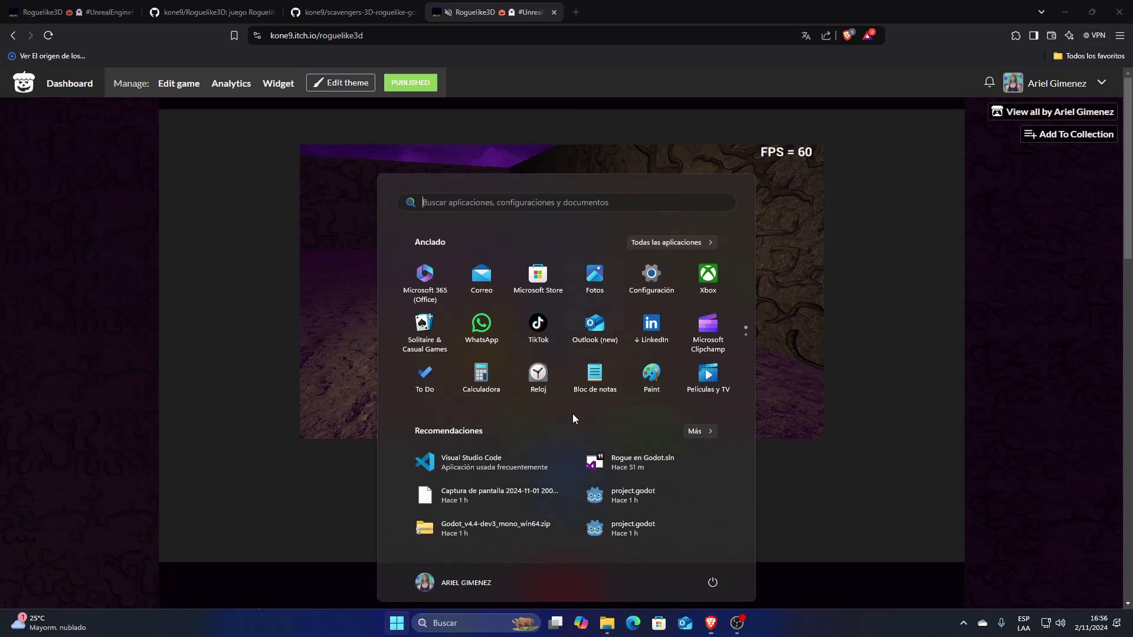
pyautogui.click(912, 419)
pyautogui.click(558, 477)
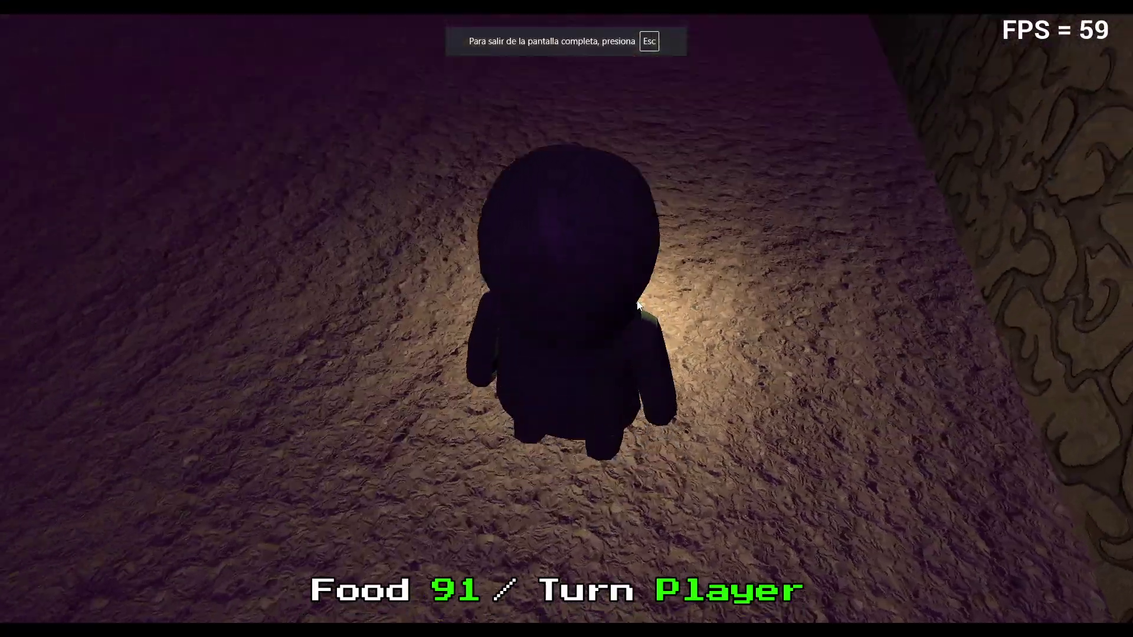
pyautogui.press('w')
pyautogui.press('w')
pyautogui.press('w')
pyautogui.press('w')
pyautogui.press('w')
pyautogui.press('w')
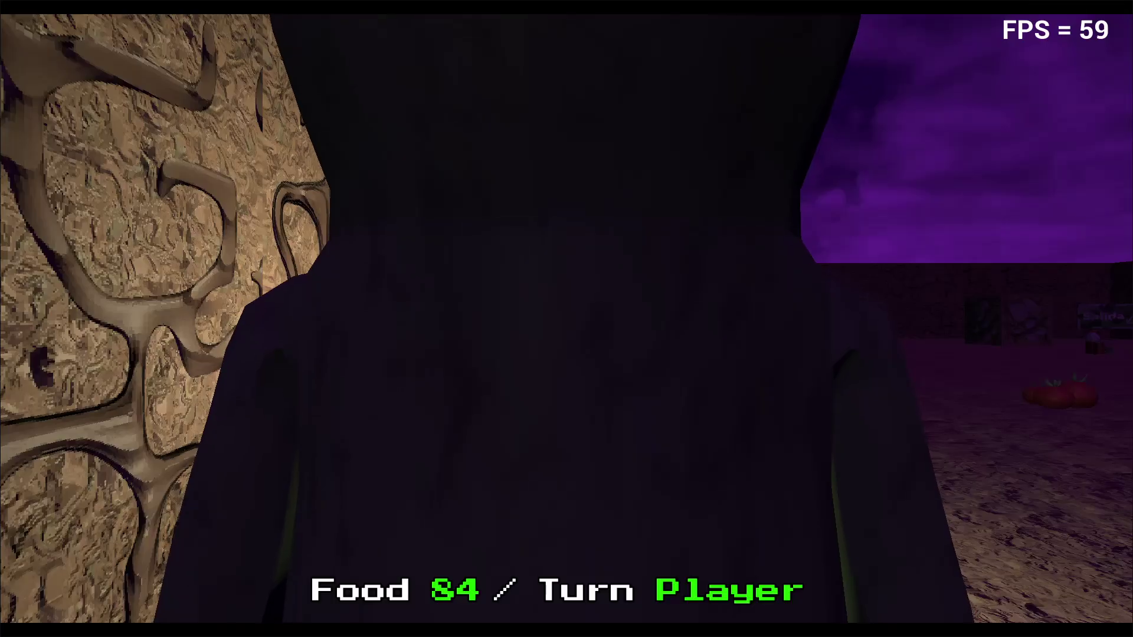
pyautogui.press('w')
pyautogui.press('w')
pyautogui.press('w')
pyautogui.press('w')
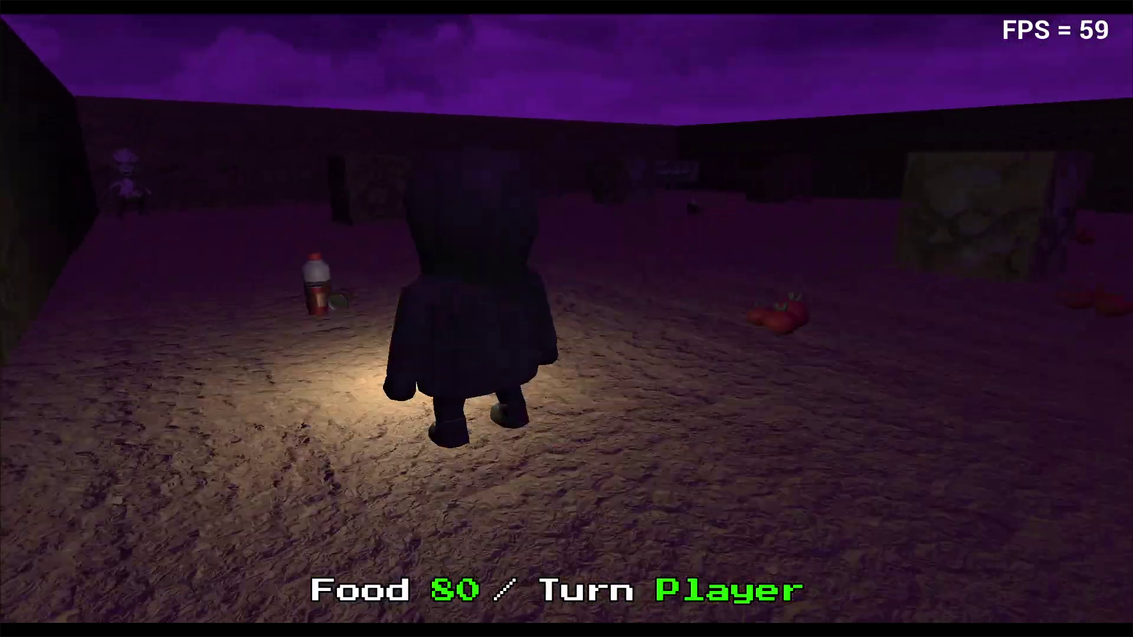
pyautogui.press('w')
pyautogui.press('w')
pyautogui.press('w')
pyautogui.press('w')
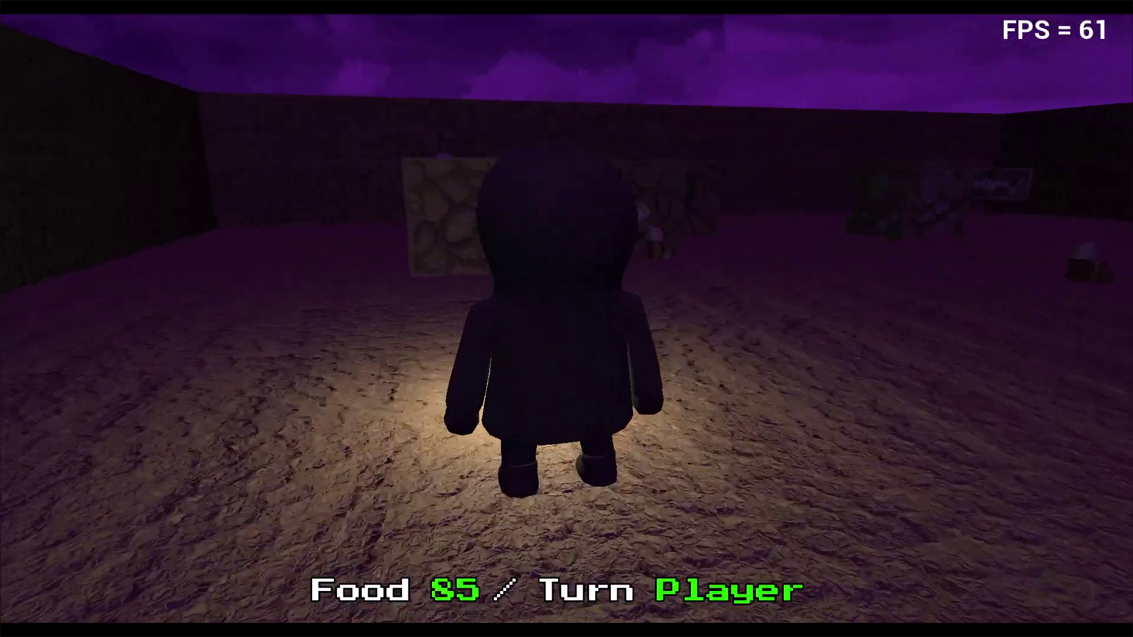
pyautogui.press('w')
pyautogui.press('w')
pyautogui.press('a')
pyautogui.press('a')
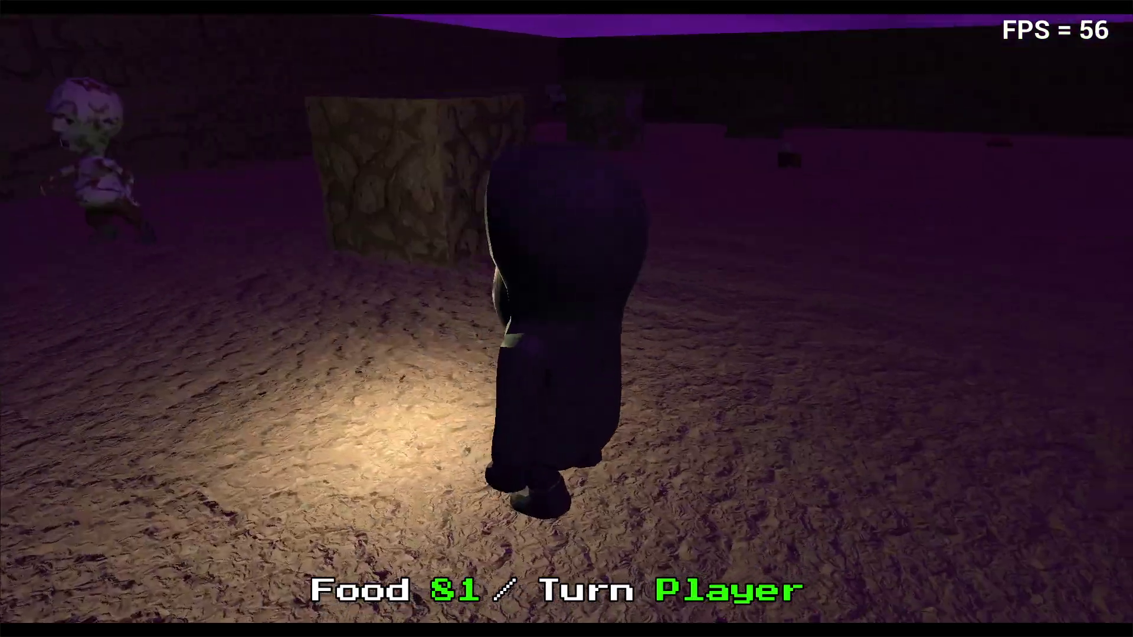
pyautogui.press('Escape')
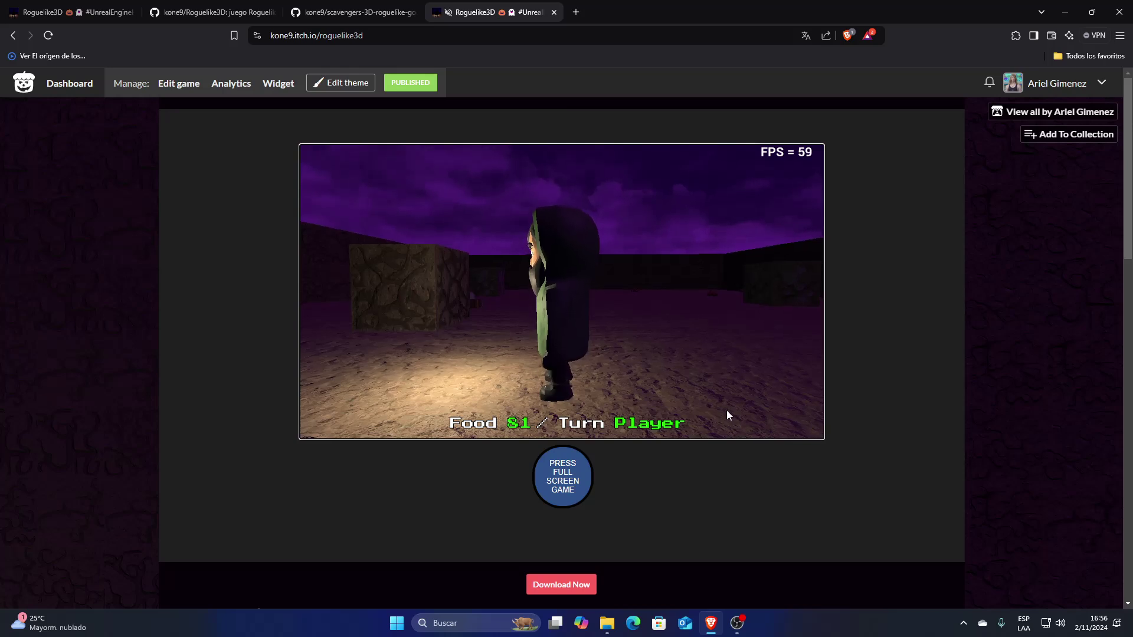
# - Orbit around the character, reload the game page, and return to Unreal's ThirdPersonExampleMap editor
pyautogui.moveTo(727, 410); pyautogui.dragTo(934, 382)
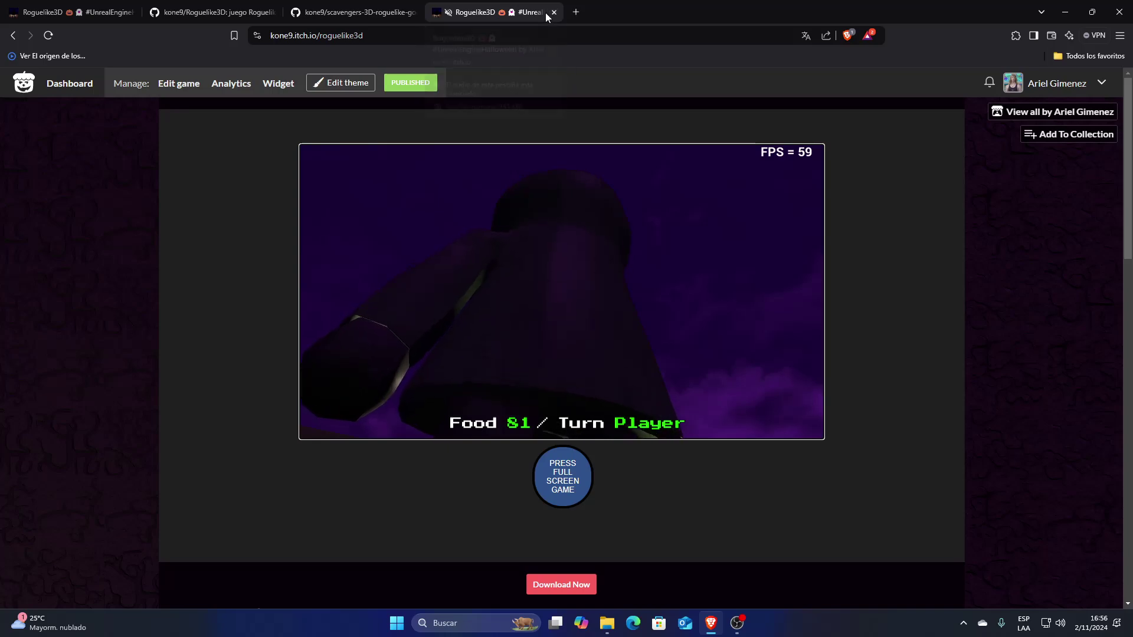
pyautogui.click(49, 36)
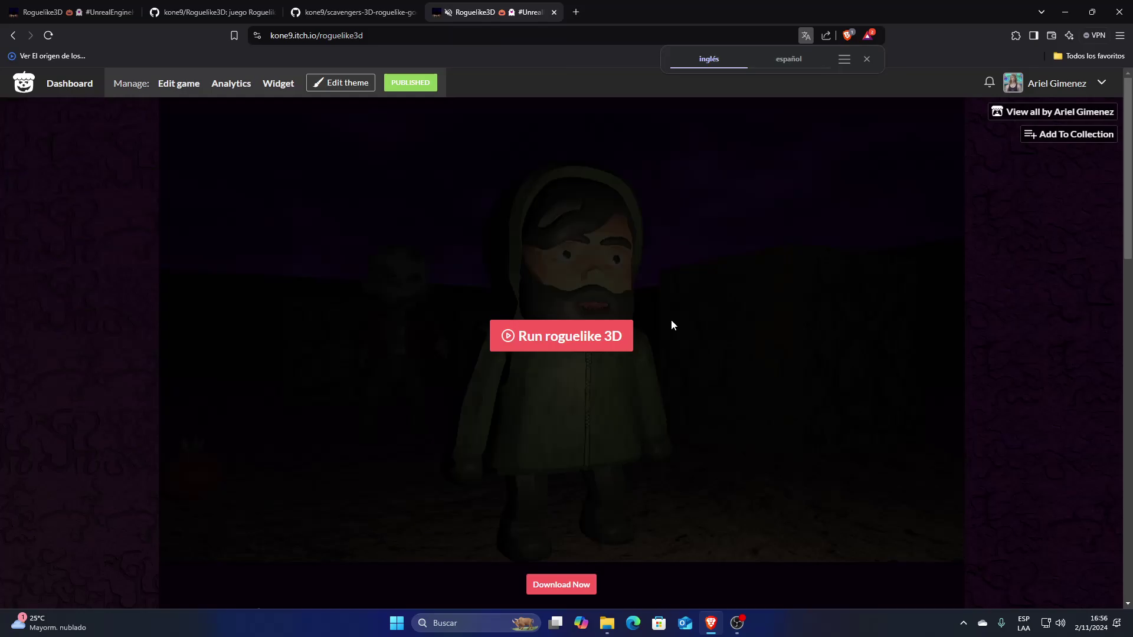
pyautogui.press('ctrl+super+Right')
pyautogui.click(90, 6)
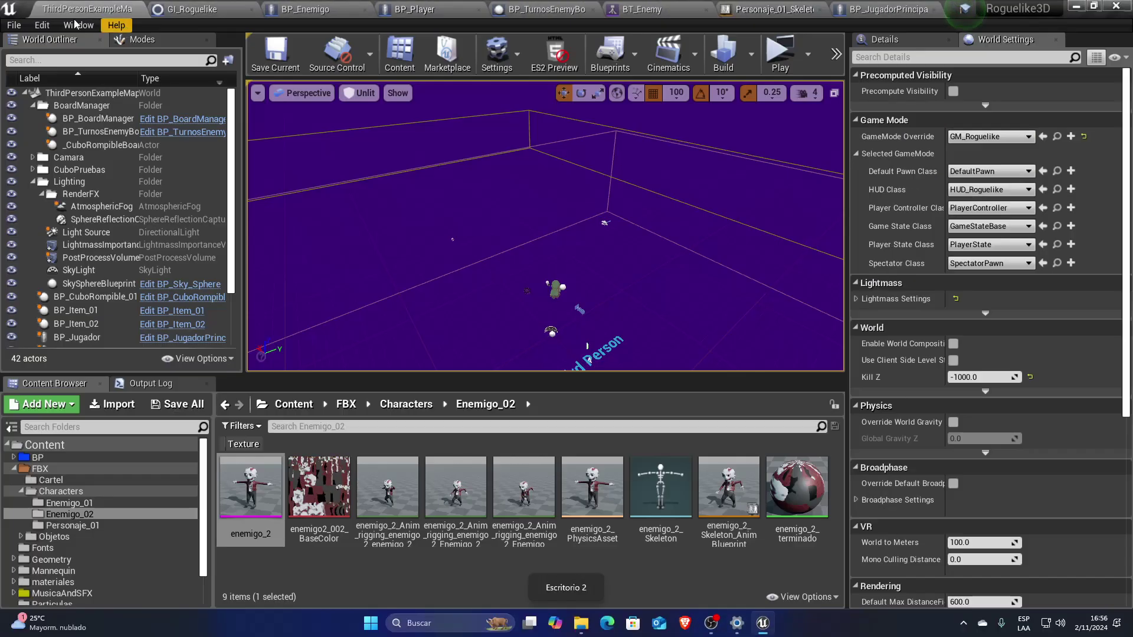
# - Package the project for HTML5 into Documentos\Compilaciones_Unreal\Roguelike
pyautogui.click(14, 25)
pyautogui.moveTo(82, 287)
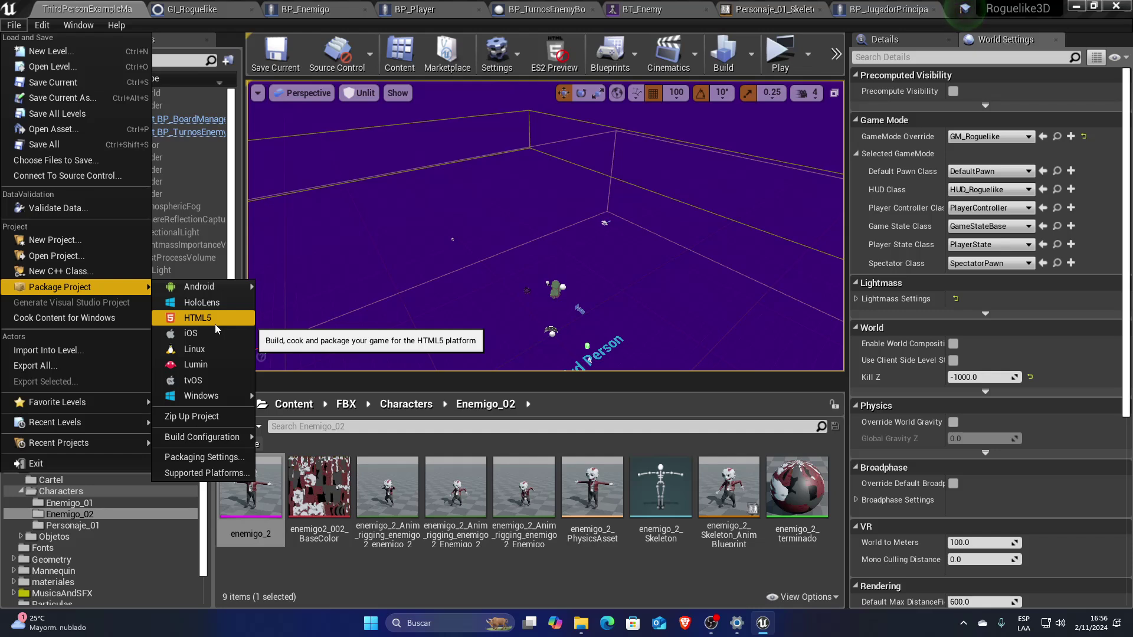
pyautogui.click(215, 324)
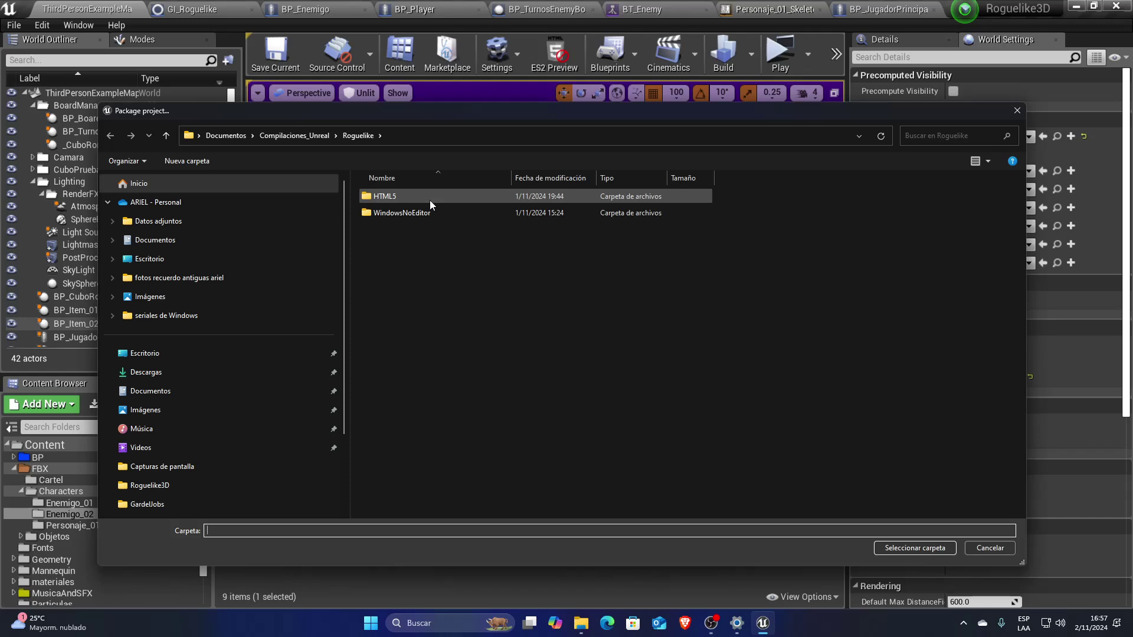
pyautogui.click(912, 547)
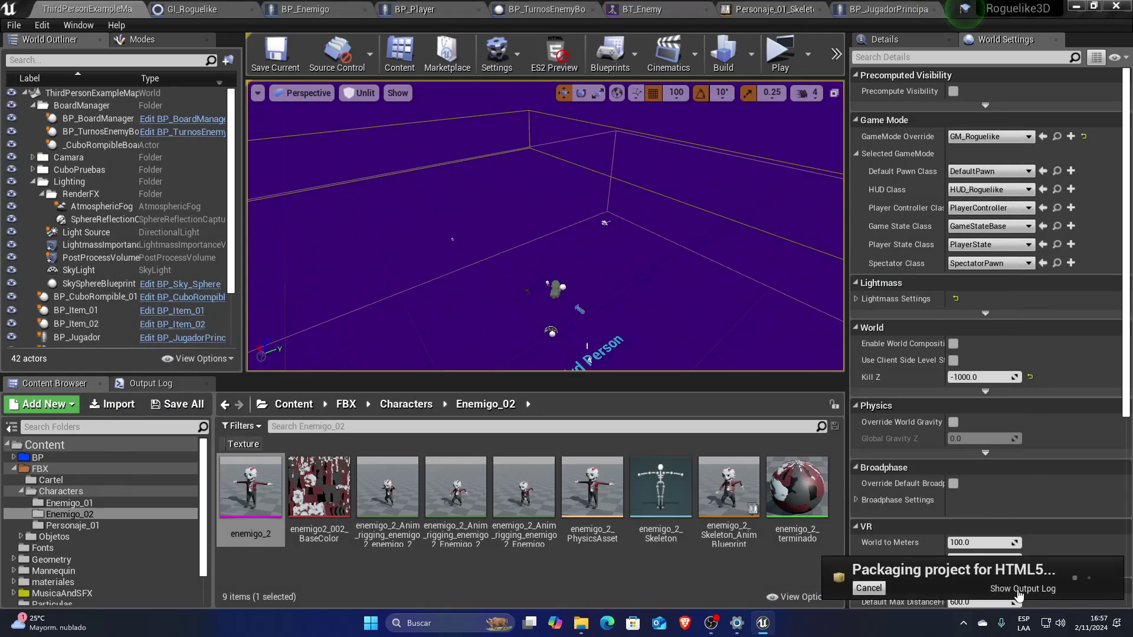
# - Expand the packaging output log, dismiss the Package Project menu, and switch to the itch.io desktop
pyautogui.click(1018, 589)
pyautogui.moveTo(549, 375); pyautogui.dragTo(551, 248)
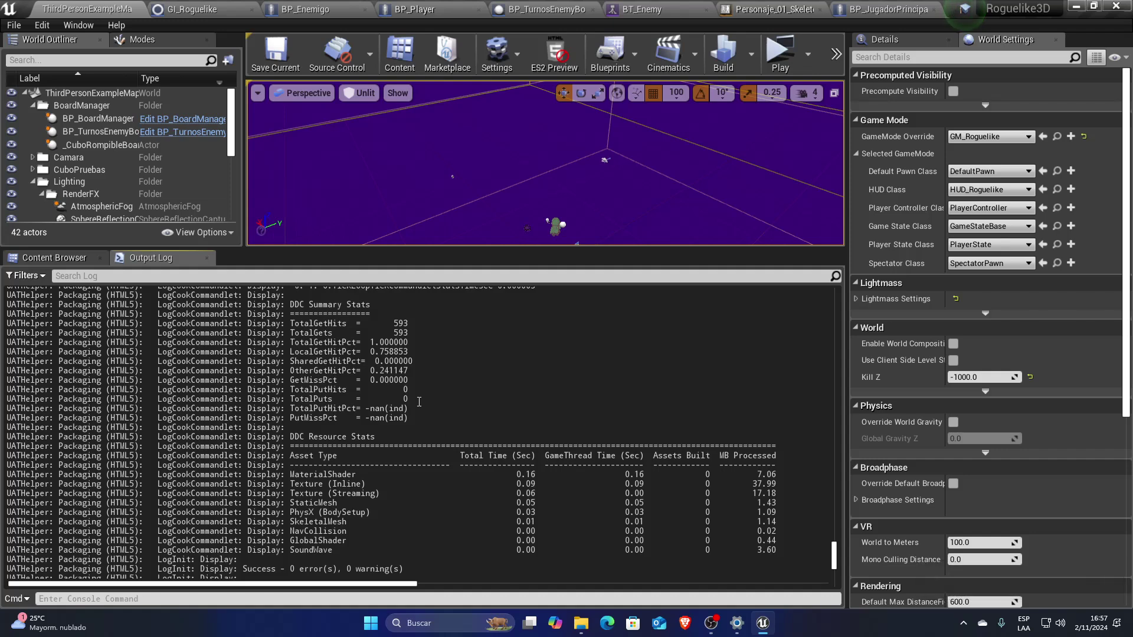
pyautogui.click(14, 25)
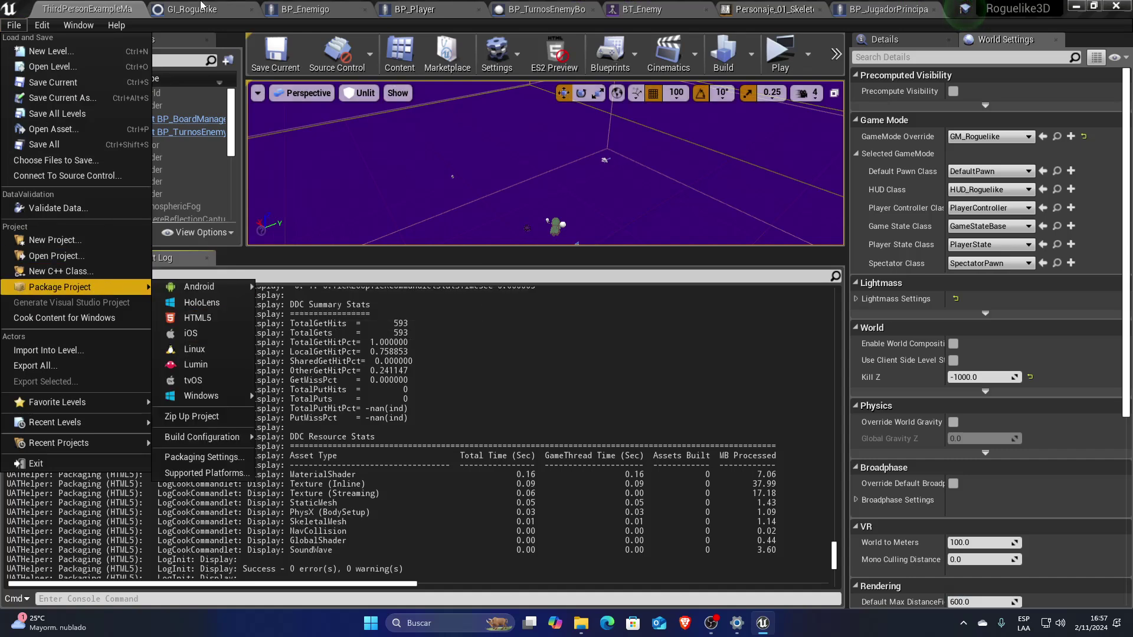
pyautogui.click(228, 37)
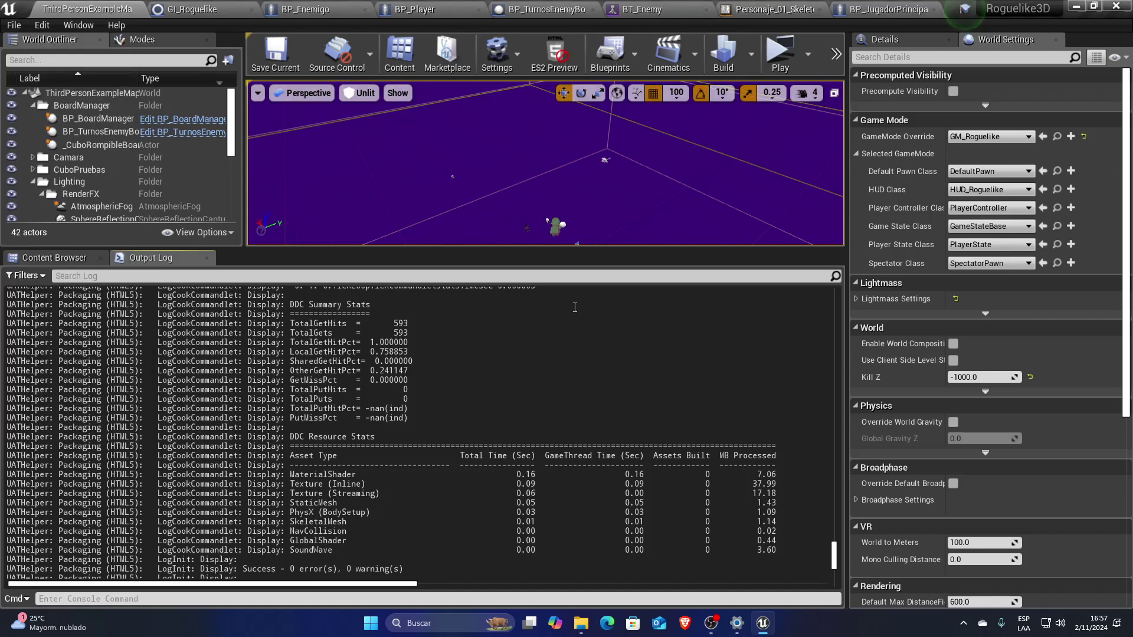
pyautogui.press('ctrl+super+Left')
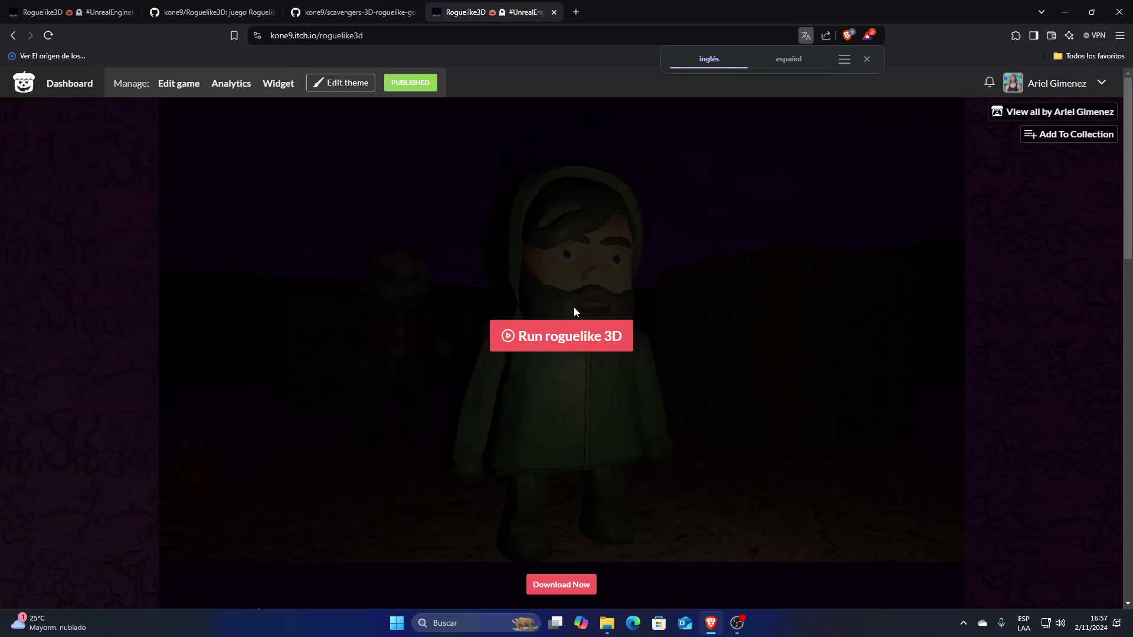
# - Go from the developer's itch.io profile to the Flappy Unreal Bird page and run the web build
pyautogui.click(1039, 91)
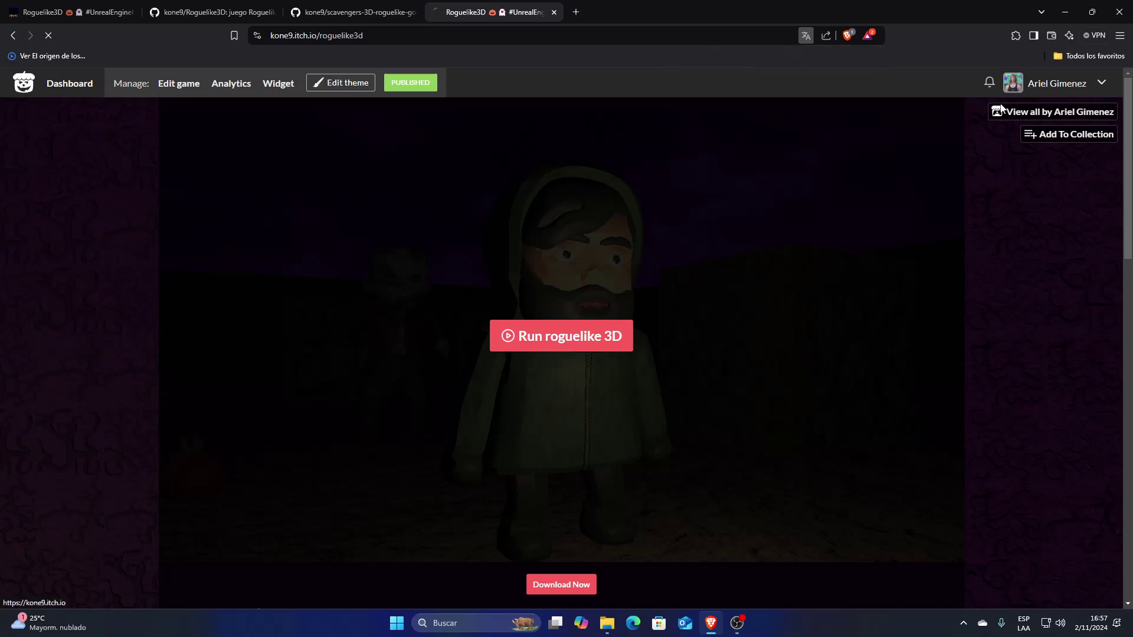
pyautogui.rightClick(820, 214)
pyautogui.click(808, 547)
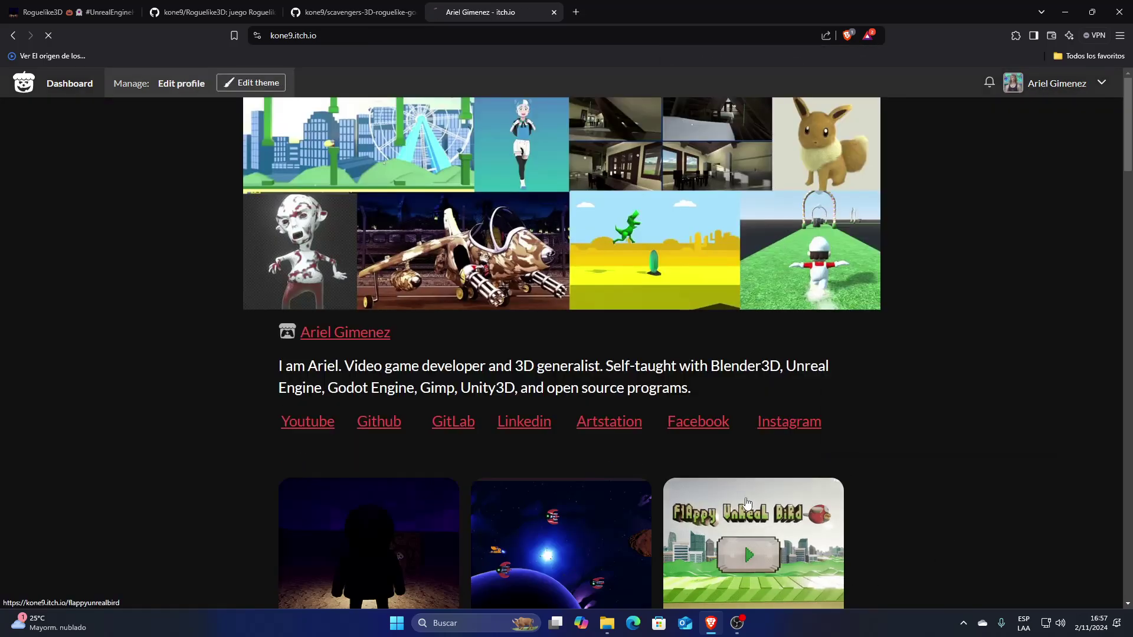
pyautogui.click(808, 547)
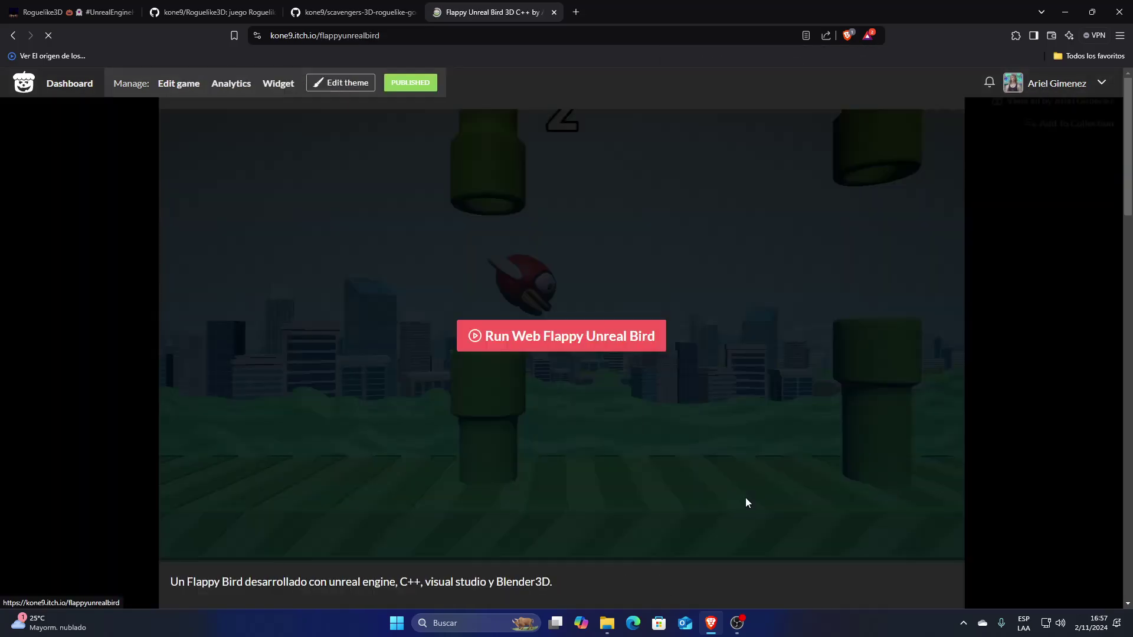
pyautogui.click(592, 338)
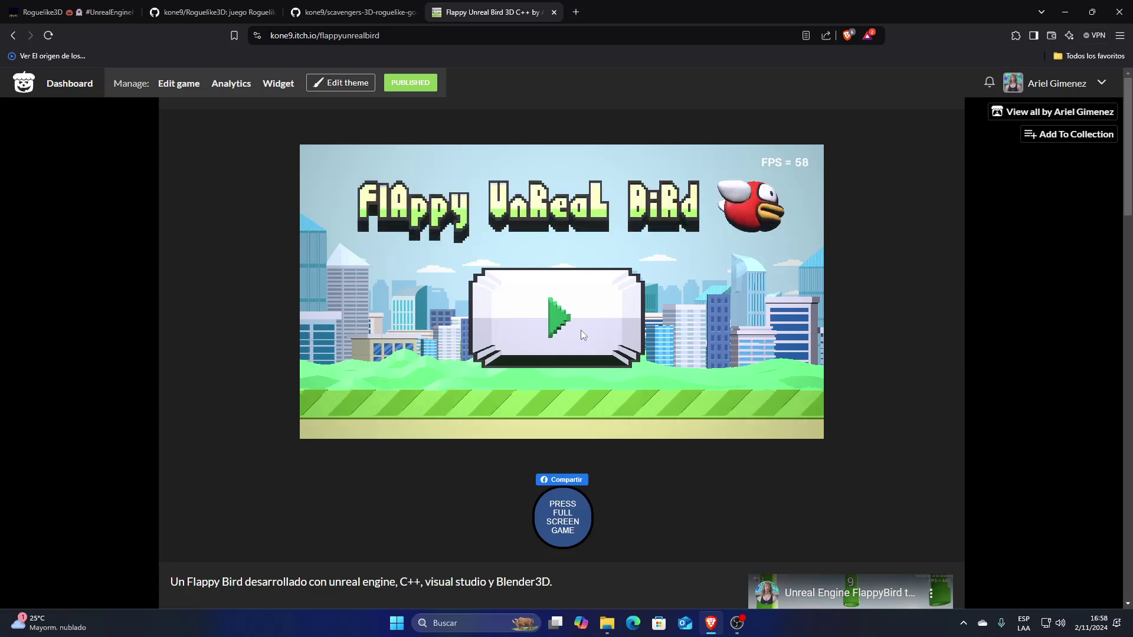
# - Play a first fullscreen round of Flappy Unreal Bird until game over
pyautogui.click(580, 331)
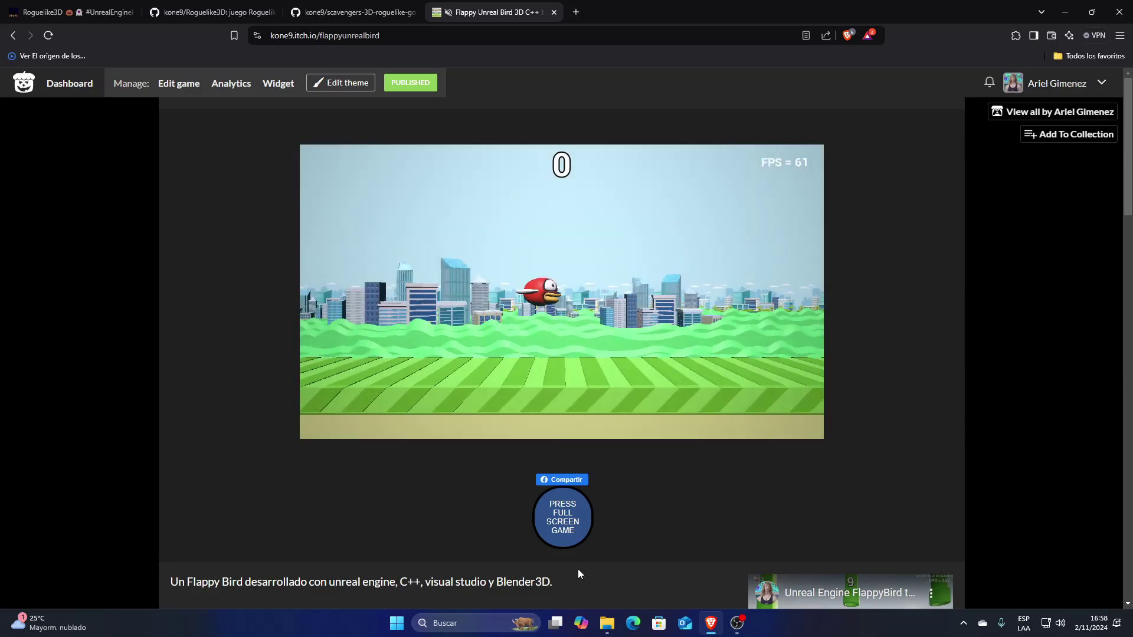
pyautogui.click(570, 534)
pyautogui.click(614, 369)
pyautogui.click(613, 368)
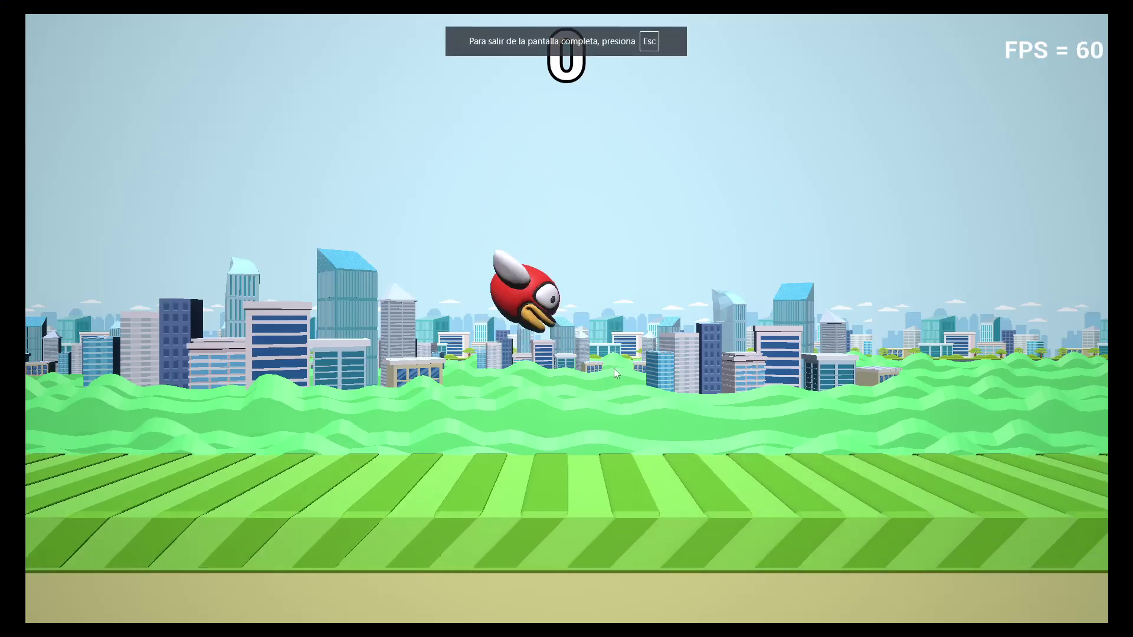
pyautogui.click(613, 369)
pyautogui.click(744, 409)
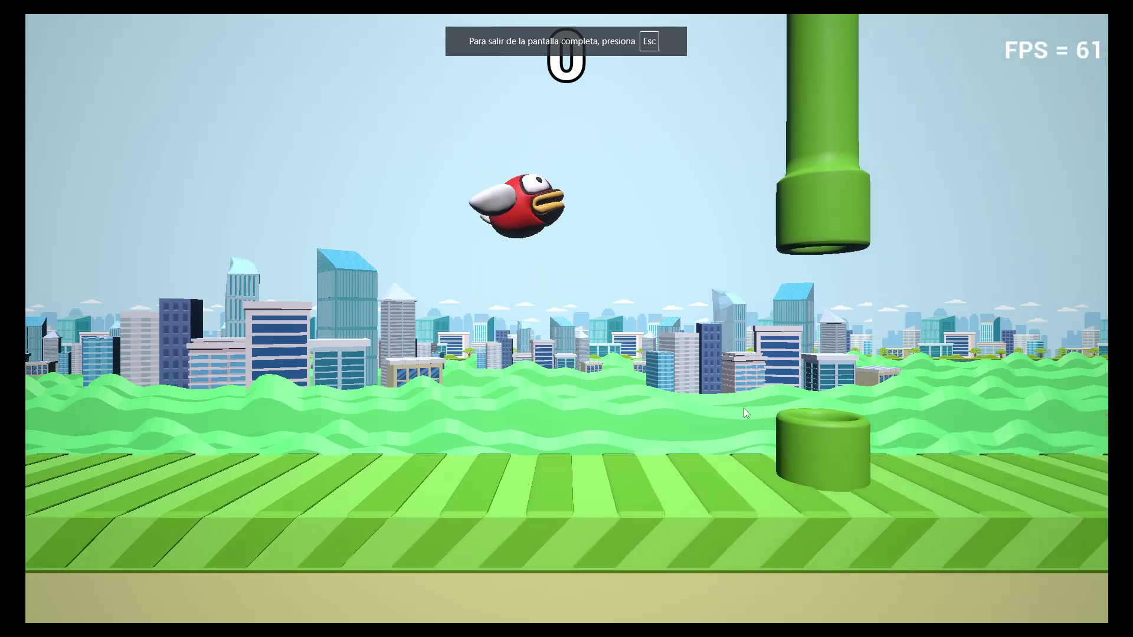
pyautogui.click(743, 408)
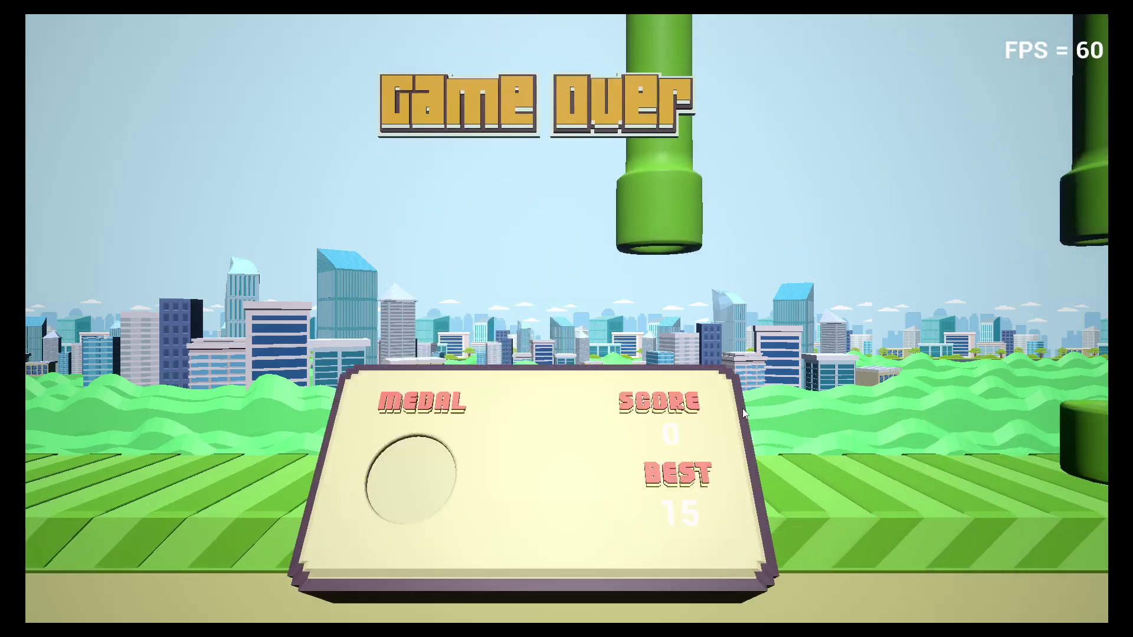
pyautogui.click(546, 473)
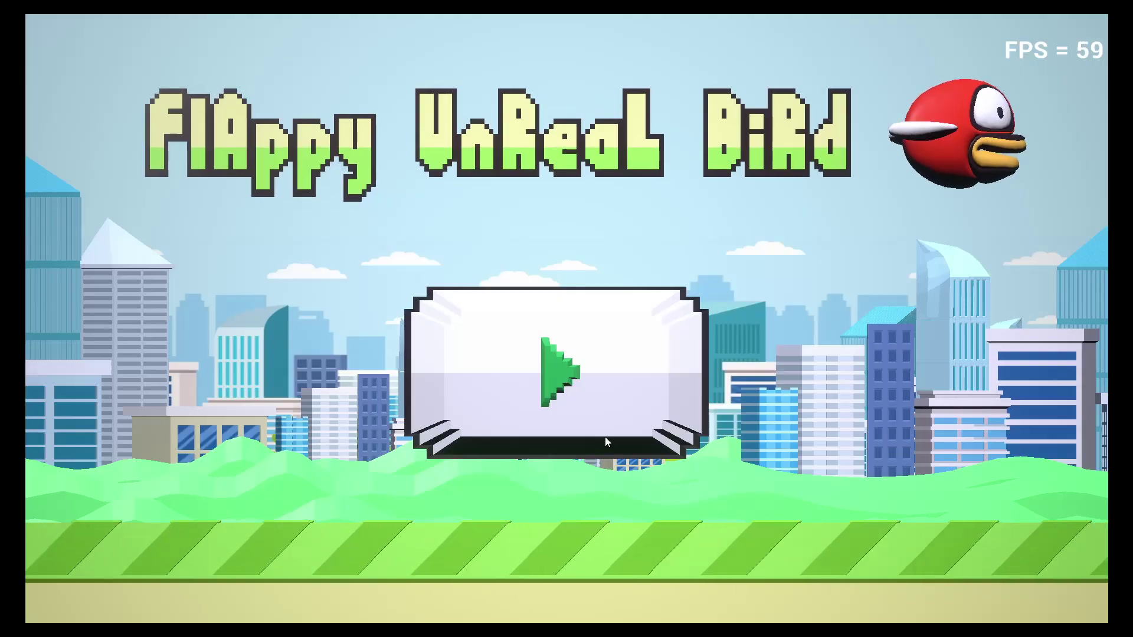
# - Play another round until Game Over with best score 15, then leave fullscreen
pyautogui.click(649, 430)
pyautogui.click(684, 418)
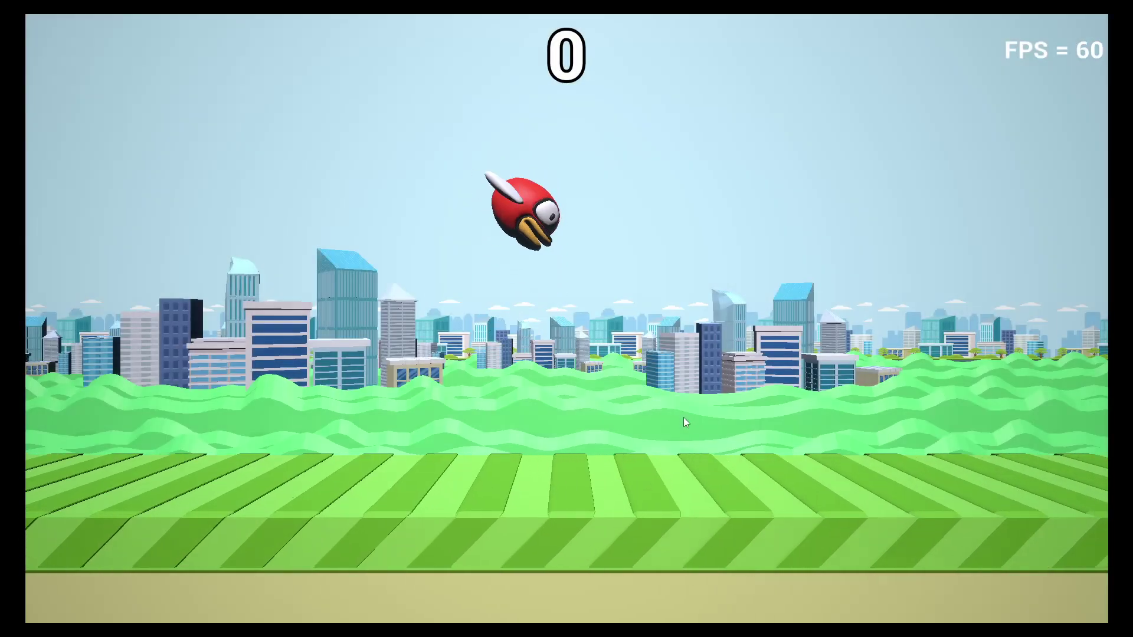
pyautogui.click(683, 416)
pyautogui.click(684, 416)
pyautogui.click(683, 417)
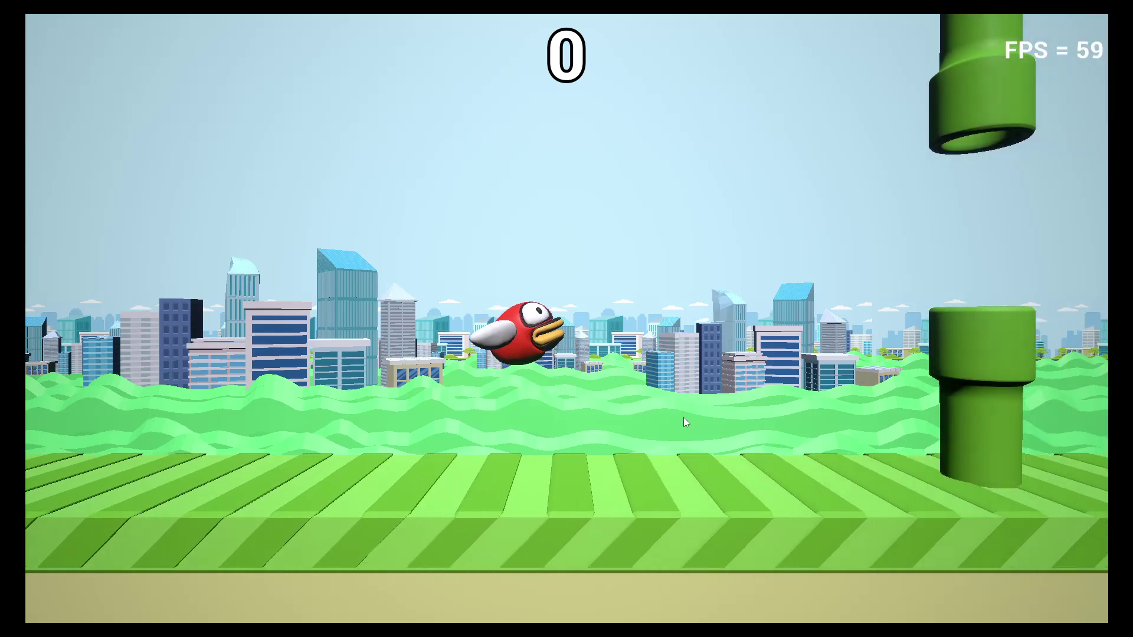
pyautogui.click(683, 417)
pyautogui.click(683, 417)
pyautogui.click(684, 417)
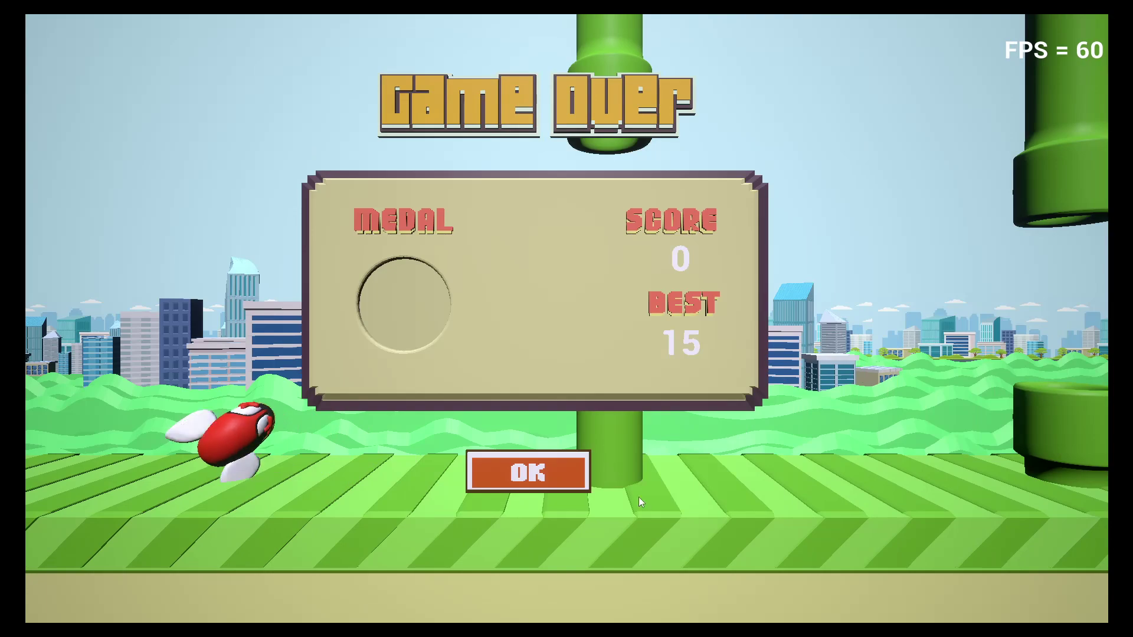
pyautogui.press('Escape')
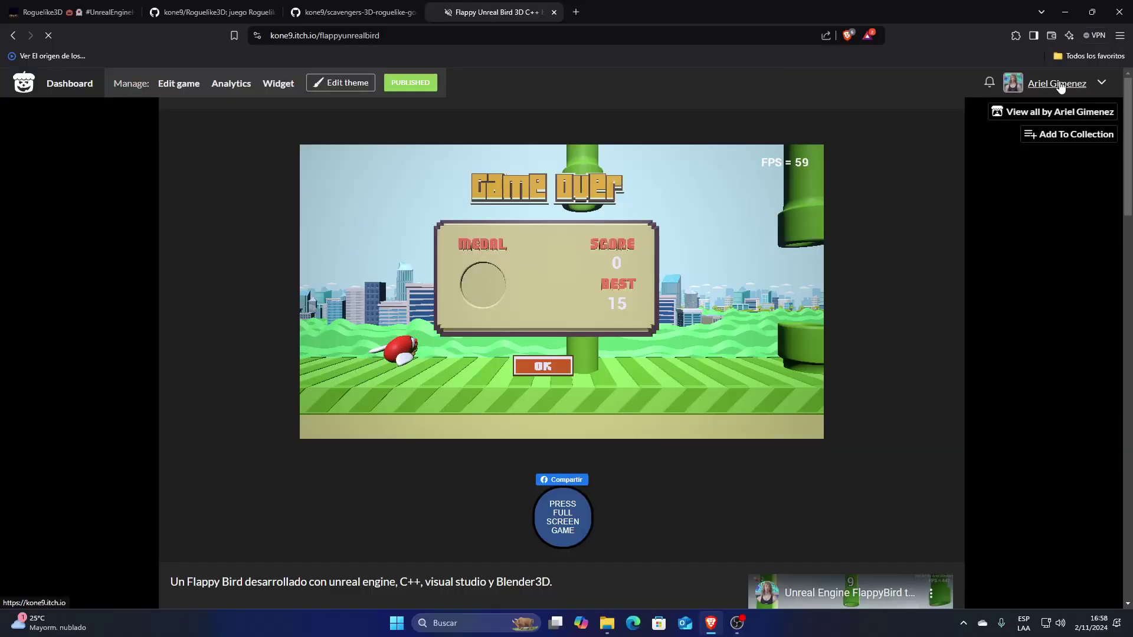
# - Reopen the Roguelike3D itch.io page, return to the Unreal desktop, and enlarge the level viewport
pyautogui.click(1062, 83)
pyautogui.click(351, 506)
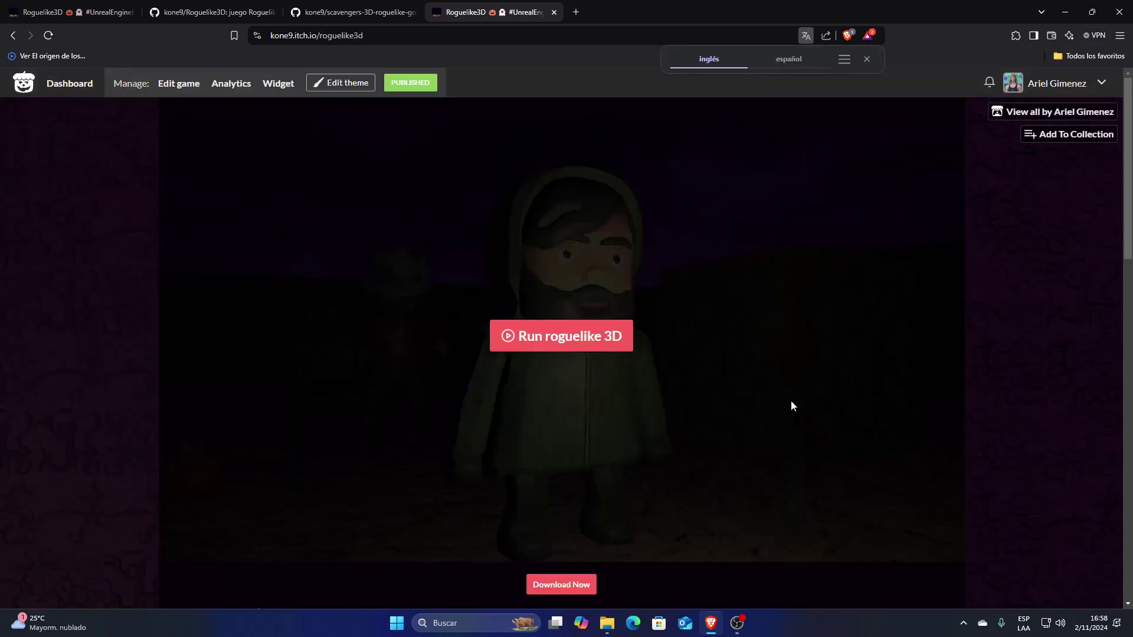
pyautogui.press('ctrl+super+Right')
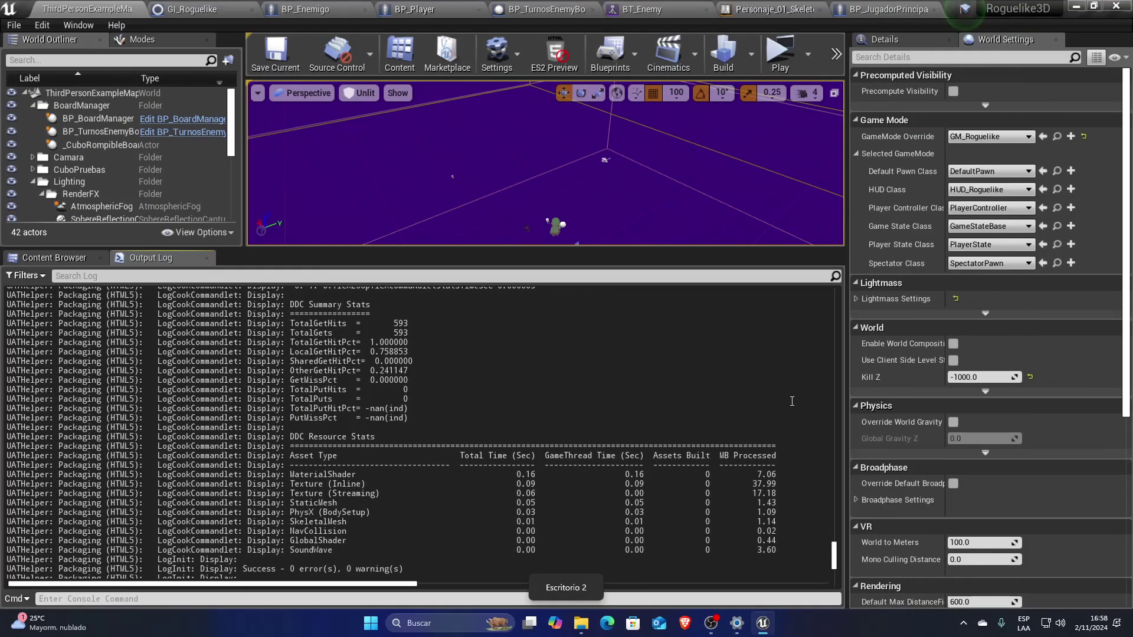
pyautogui.moveTo(470, 248); pyautogui.dragTo(470, 316)
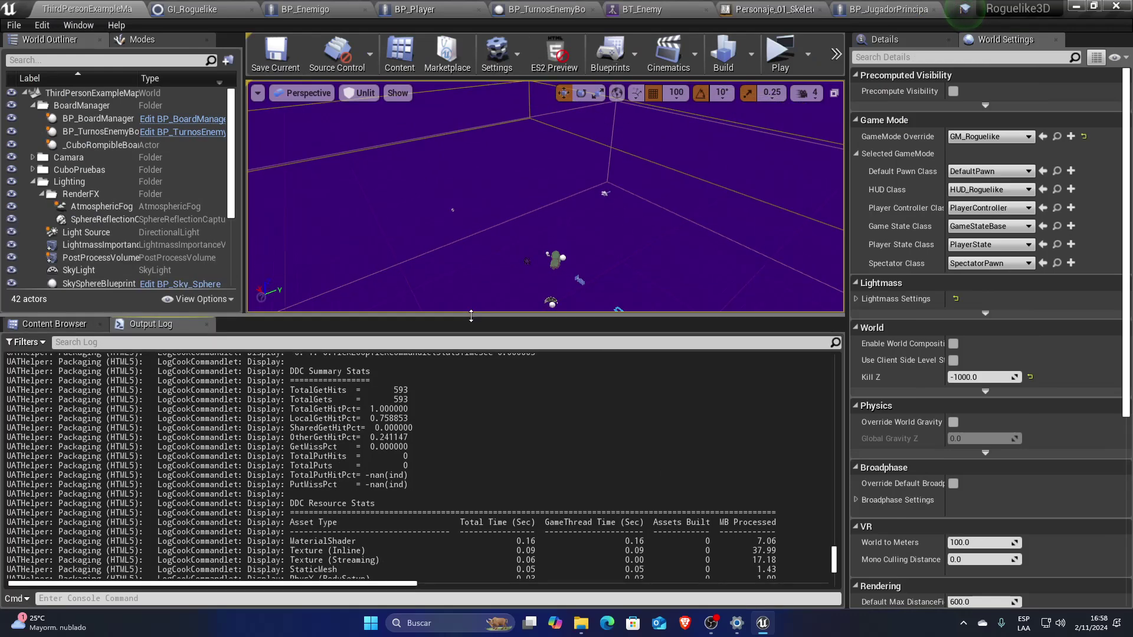
# - Quit the Godot 3D scavengers project editor and return to the Unreal editor desktop
pyautogui.press('ctrl+super+Right')
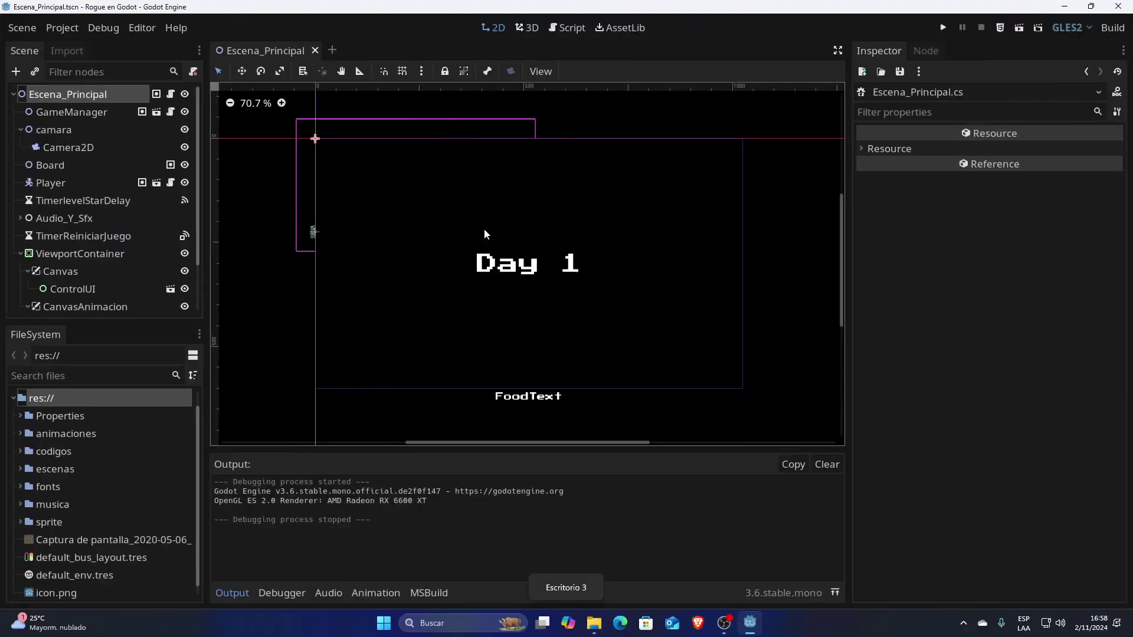
pyautogui.press('ctrl+super+Right')
pyautogui.click(1127, 16)
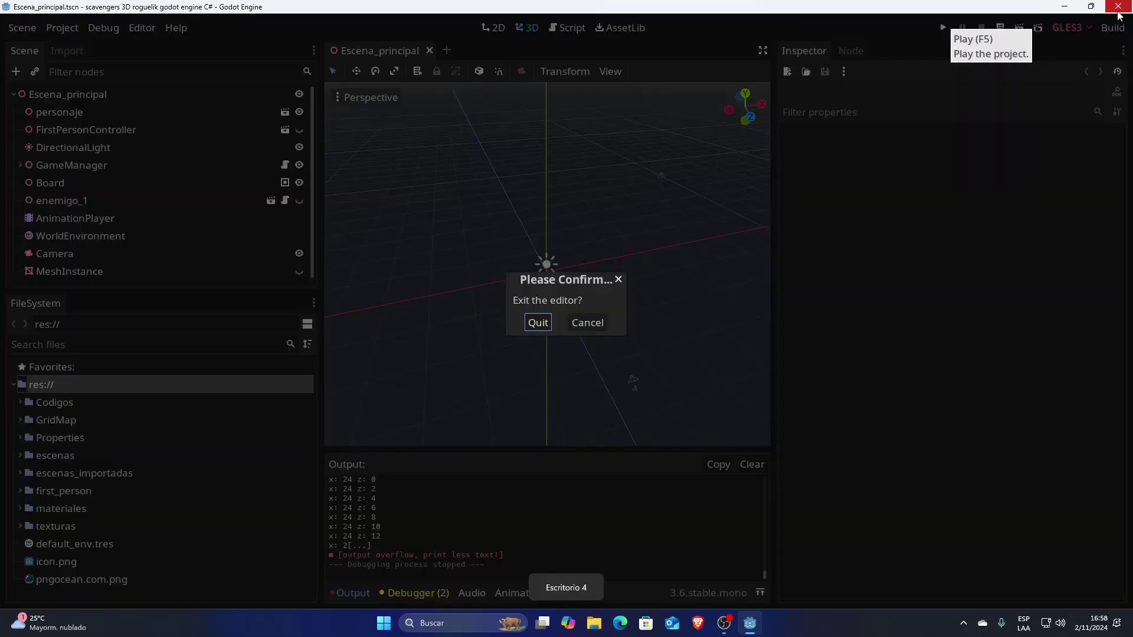
pyautogui.click(536, 321)
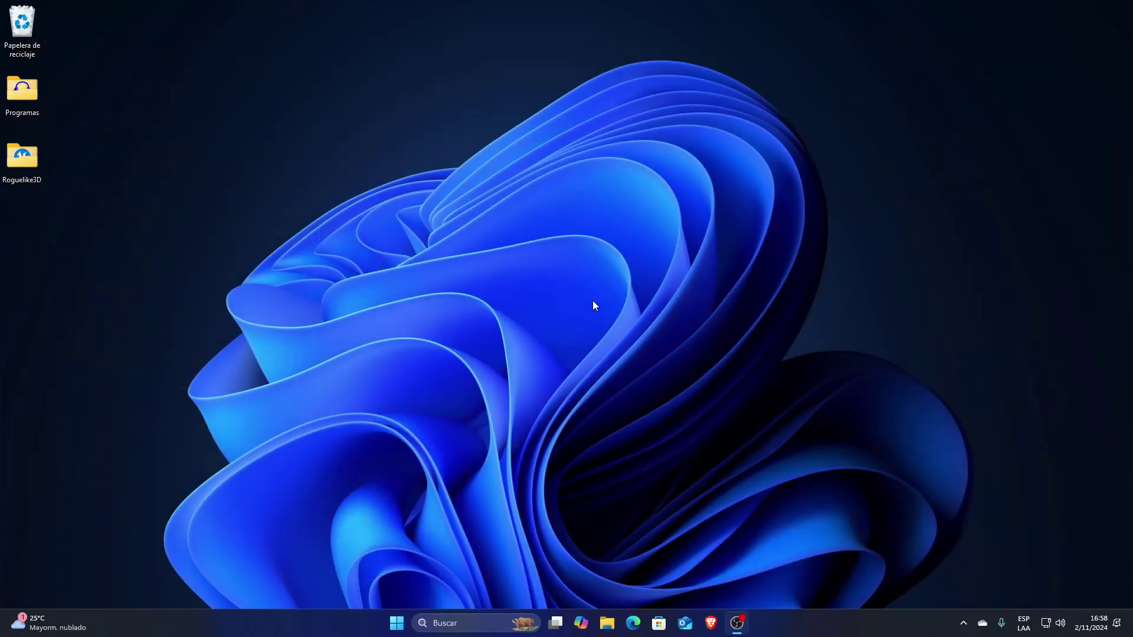
pyautogui.press('ctrl+super+Left')
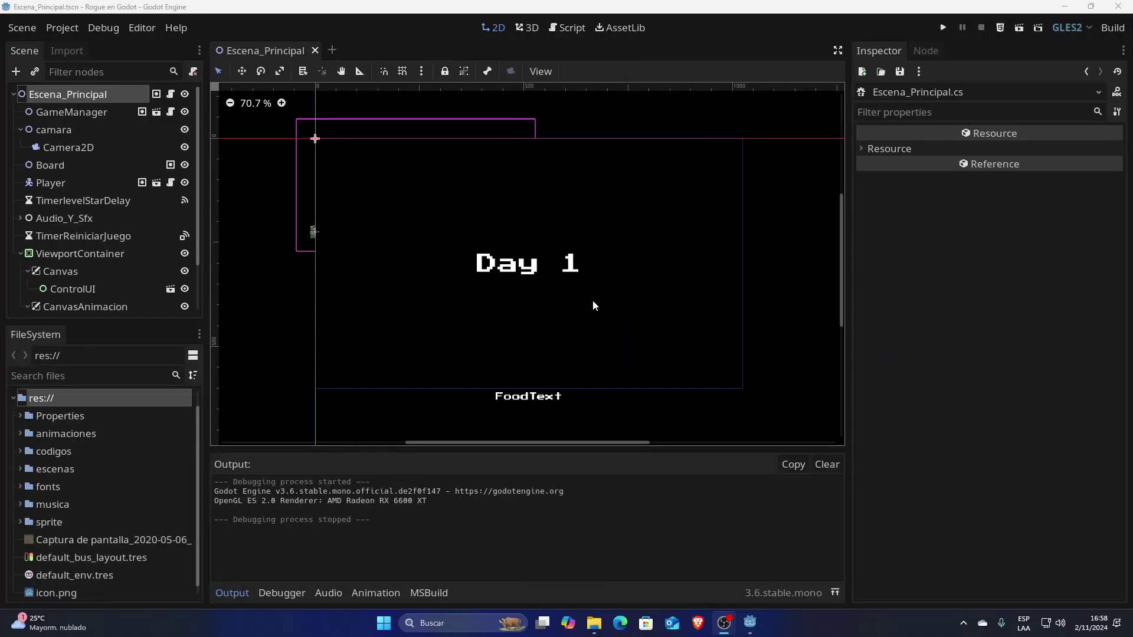
pyautogui.press('ctrl+super+Left')
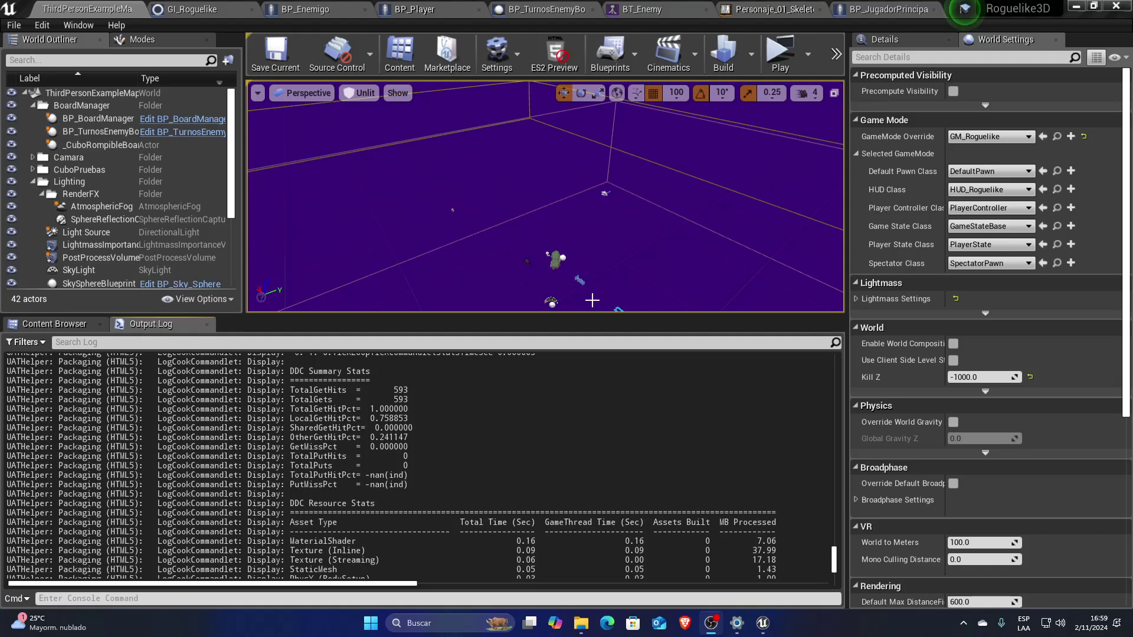
# - Cycle through the virtual desktops and come back to the Unreal Engine 4 editor
pyautogui.press('ctrl+super+Right')
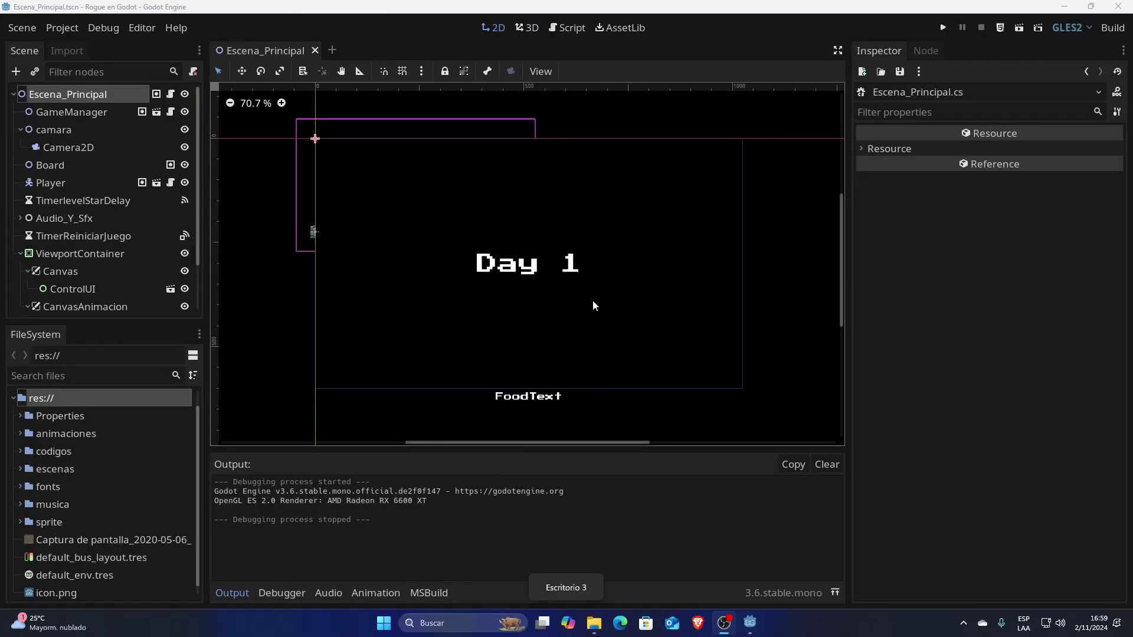
pyautogui.press('ctrl+super+Right')
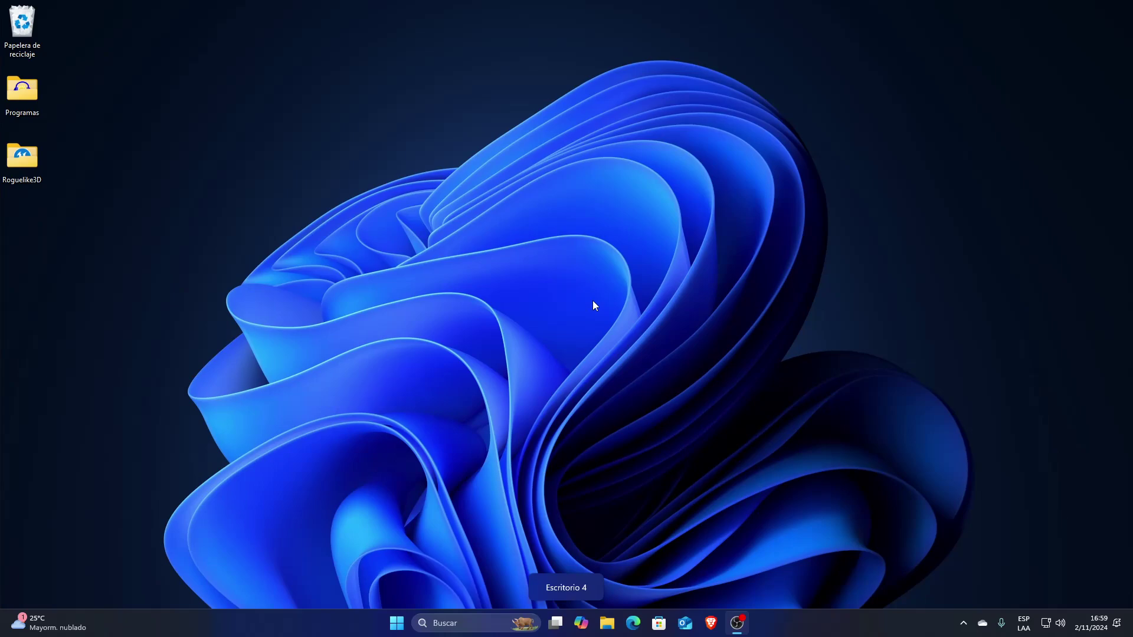
pyautogui.press('ctrl+super+Left')
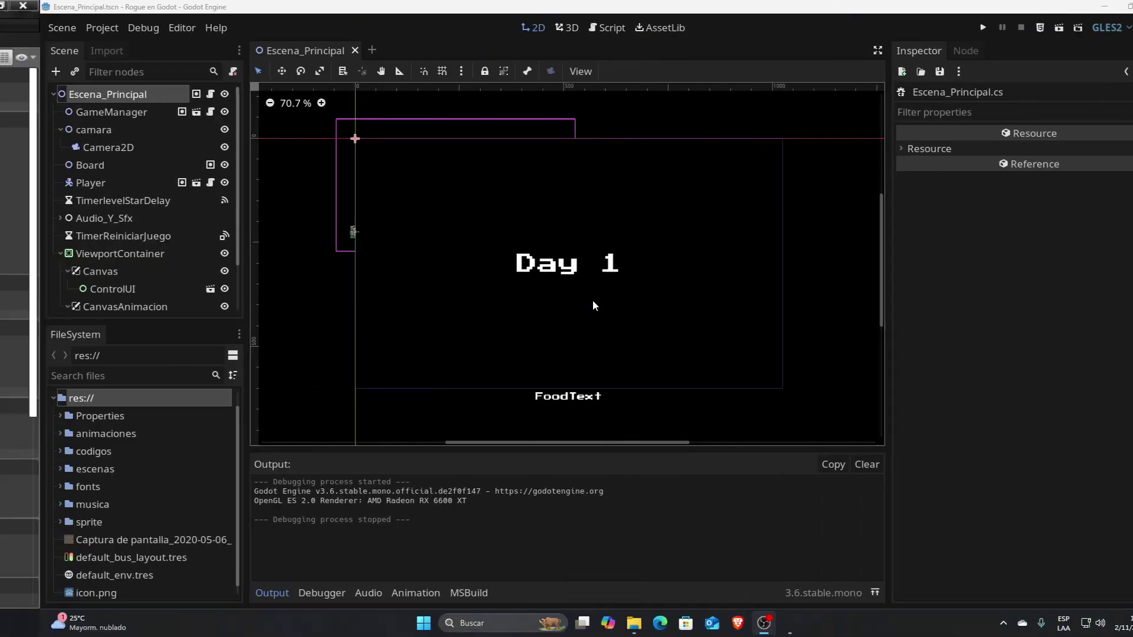
pyautogui.press('ctrl+super+Left')
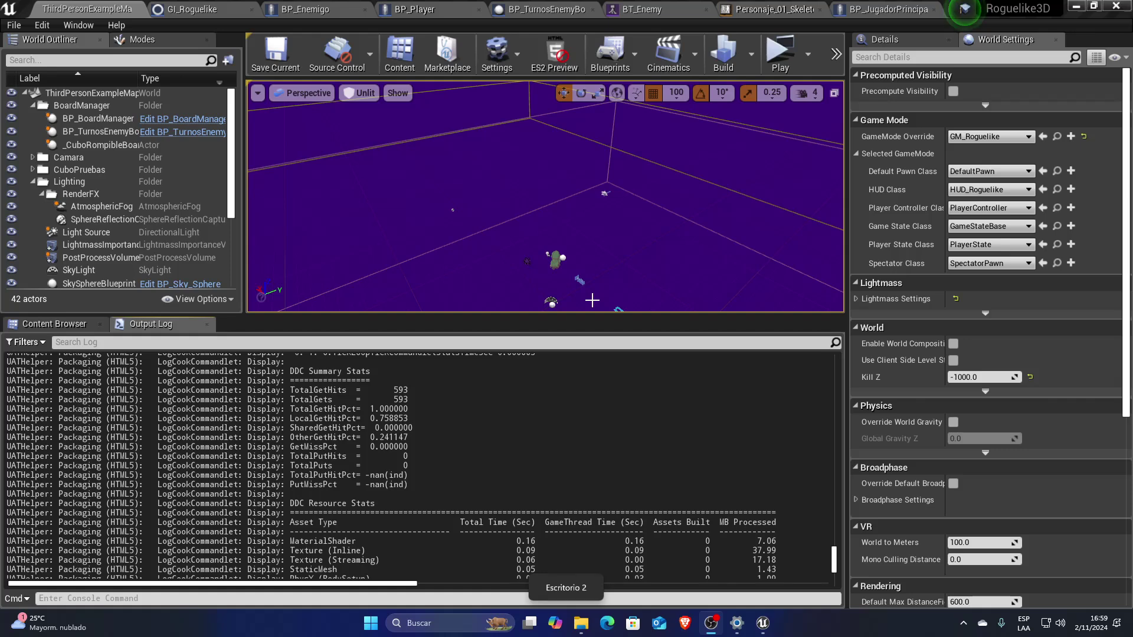
pyautogui.press('ctrl+super+Left')
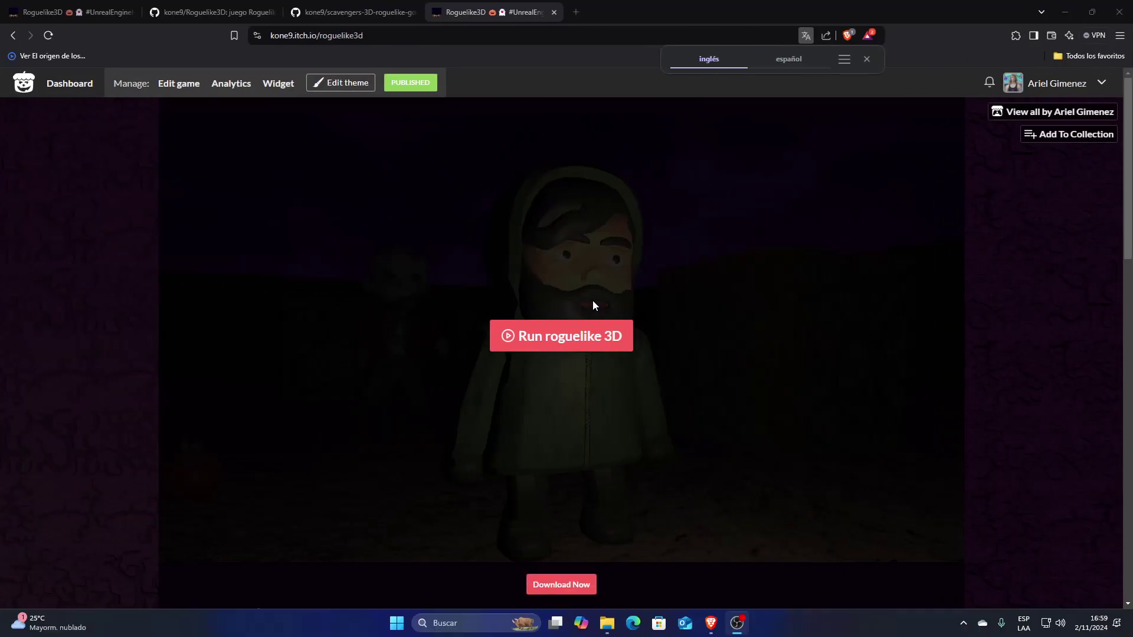
pyautogui.press('ctrl+super+Right')
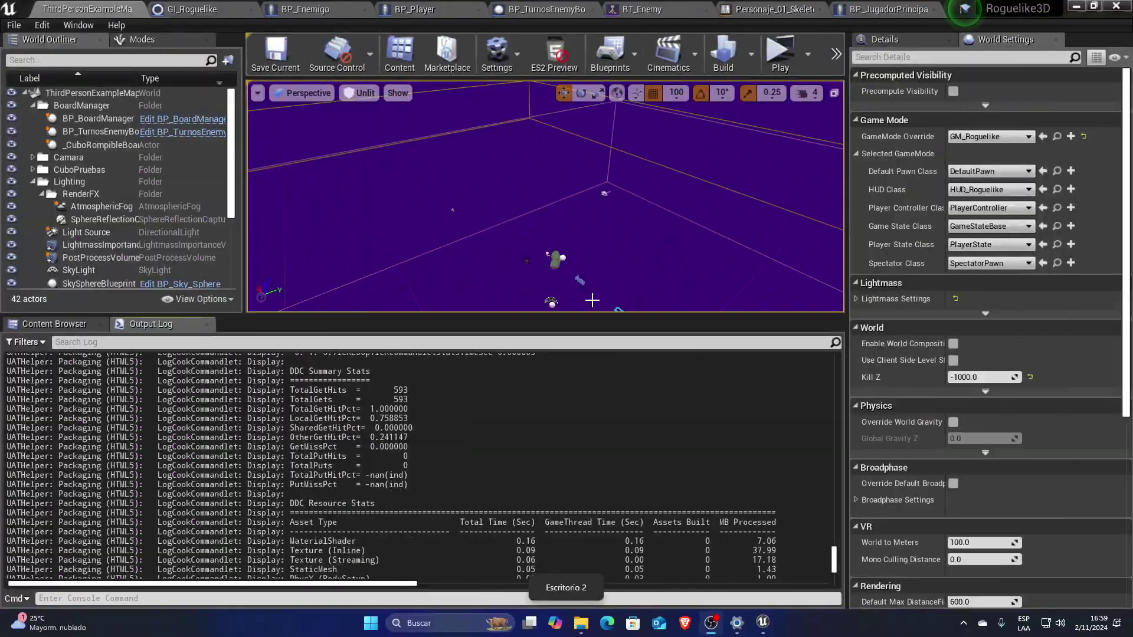
pyautogui.press('ctrl+super+Right')
pyautogui.press('ctrl+super+Right')
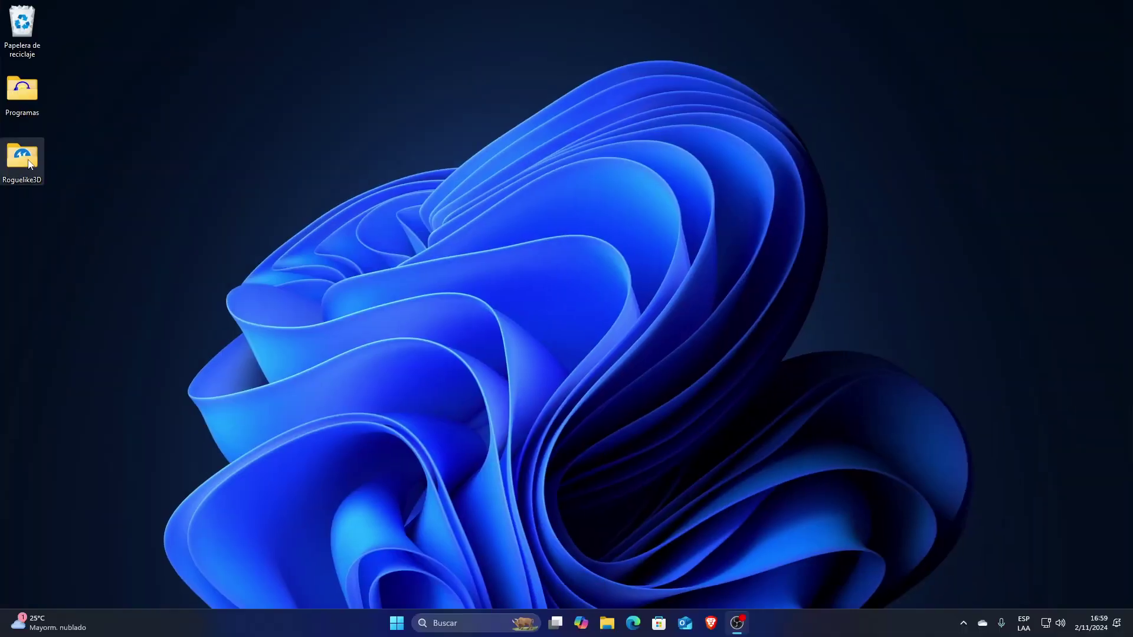
pyautogui.press('ctrl+super+Left')
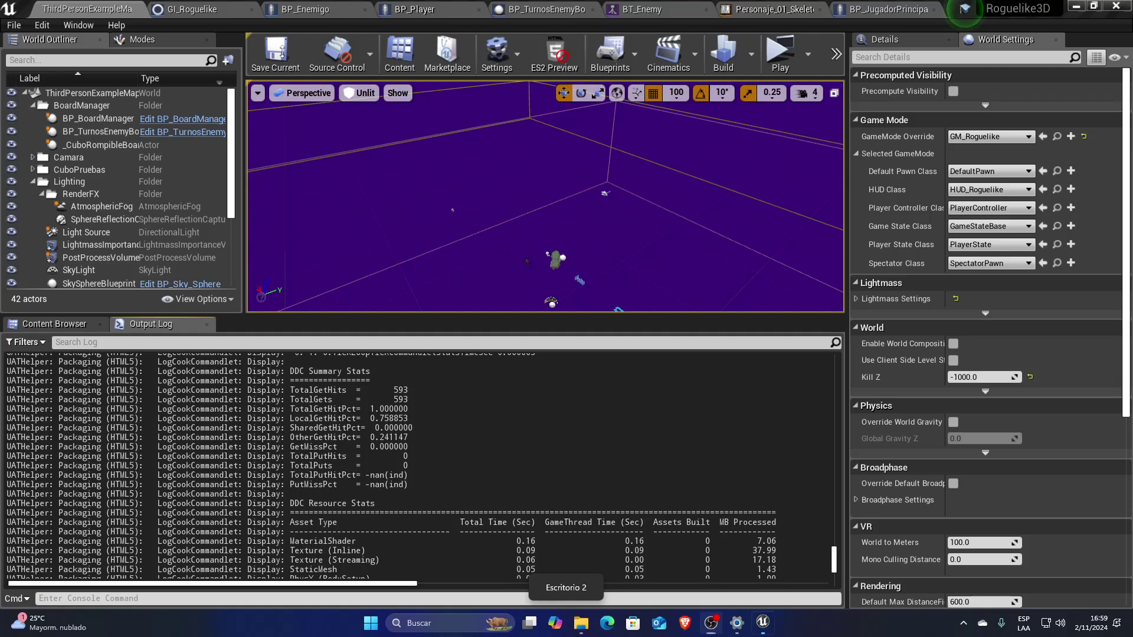
# - Save ThirdPersonExampleMap, close Unreal Engine 4, and open the Roguelike3D folder on the fourth desktop
pyautogui.click(275, 53)
pyautogui.click(1116, 7)
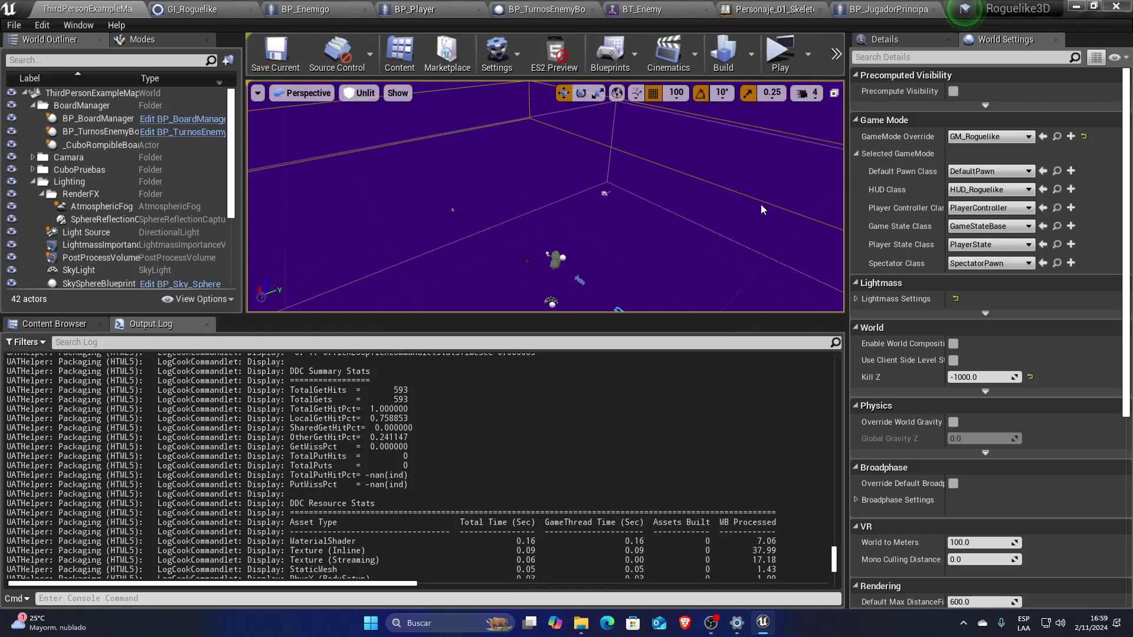
pyautogui.press('ctrl+super+Right')
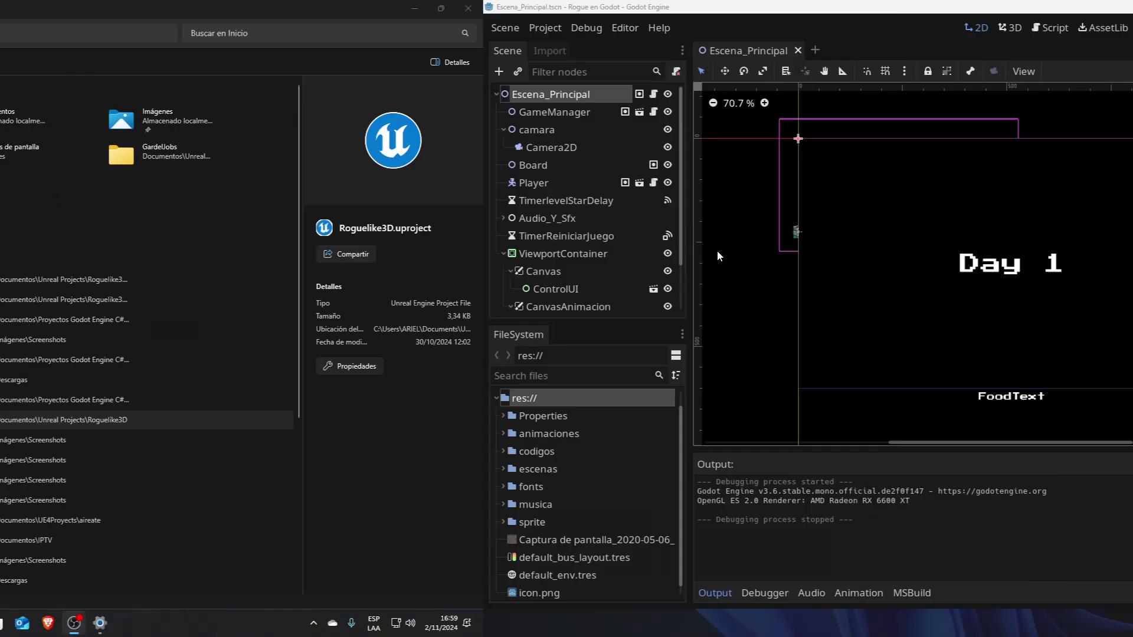
pyautogui.press('ctrl+super+Right')
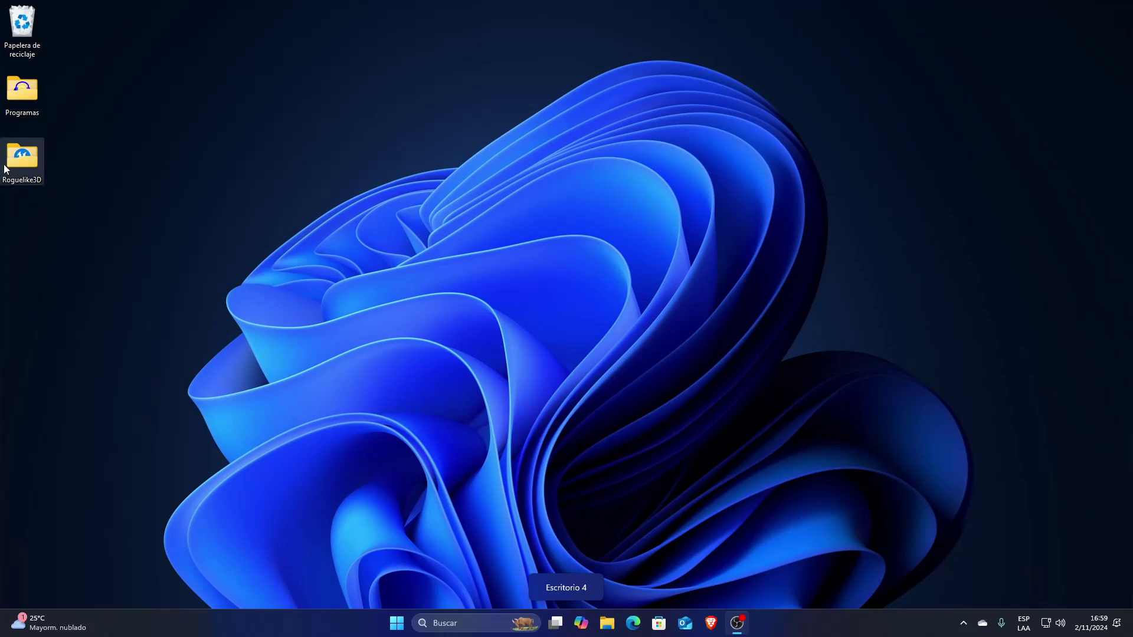
pyautogui.doubleClick(22, 158)
# - Open Roguelike3D.uproject in Unreal Engine 5
pyautogui.click(274, 285)
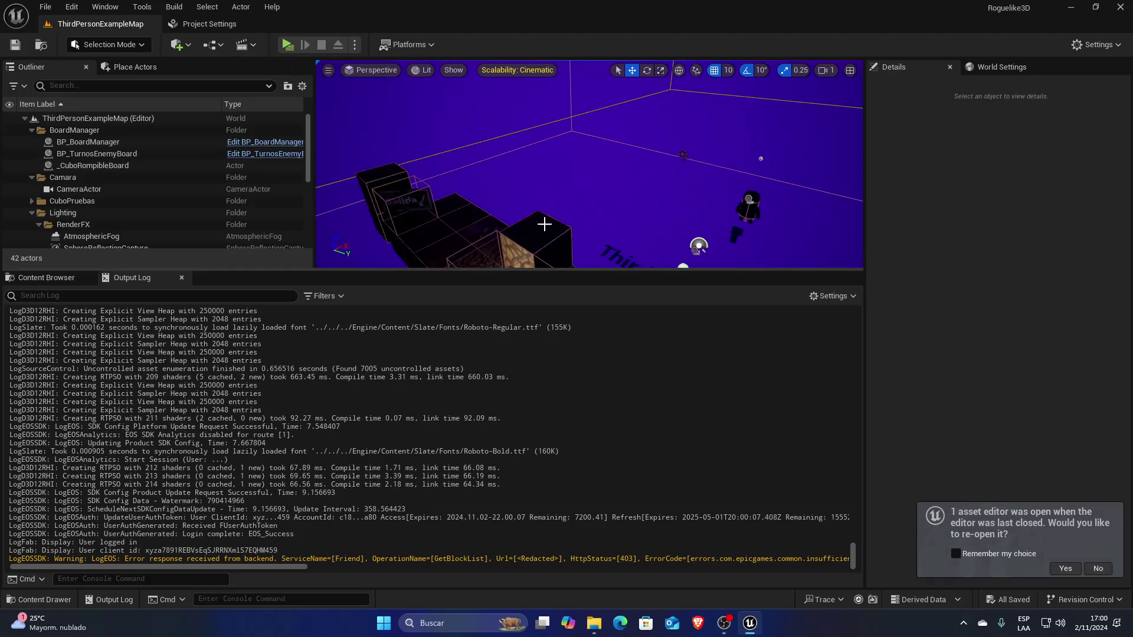
# - Decline reopening the asset editor, then play-test the level in a new window, collecting tomatoes for food
pyautogui.click(1097, 569)
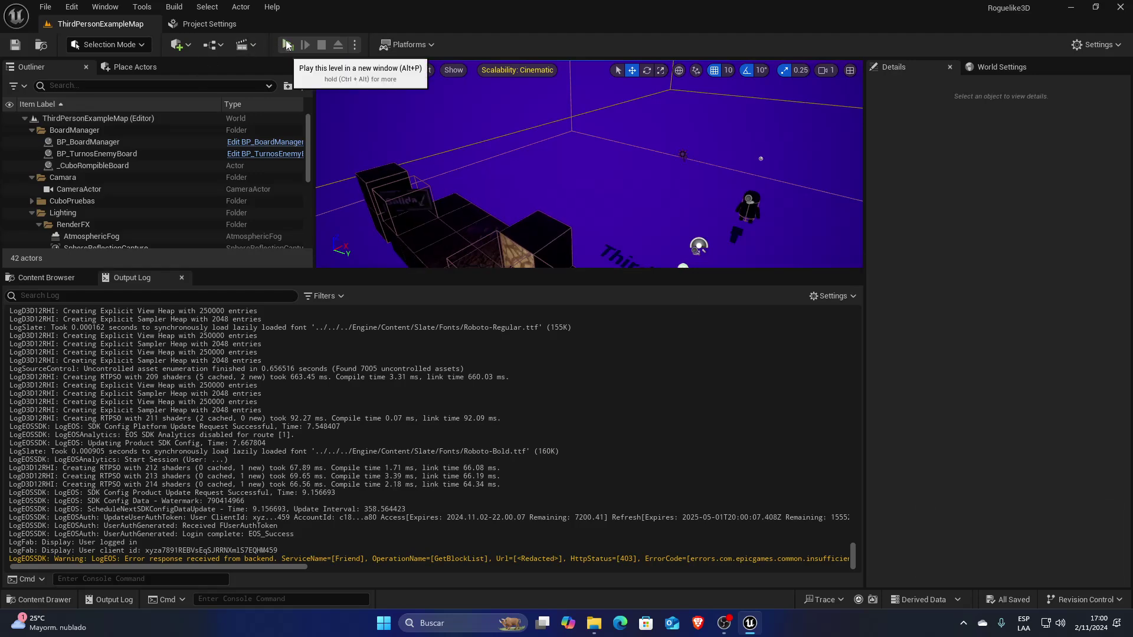
pyautogui.hotkey('alt', 'p')
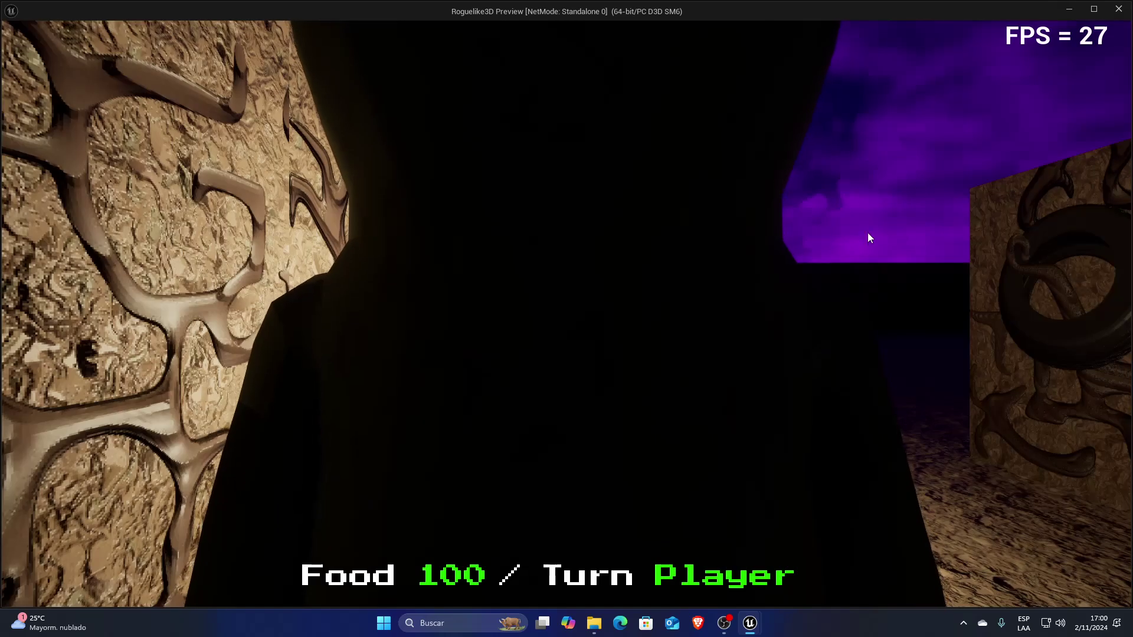
pyautogui.click(867, 233)
pyautogui.press('w')
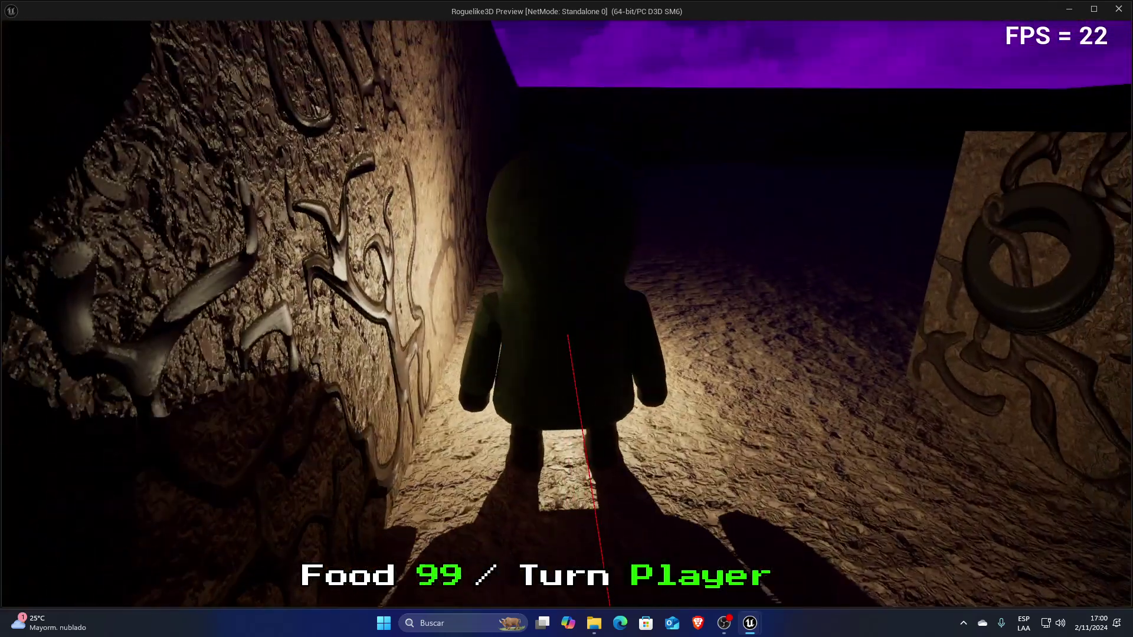
pyautogui.press('w')
pyautogui.press('w')
pyautogui.press('w')
pyautogui.press('w')
pyautogui.press('d')
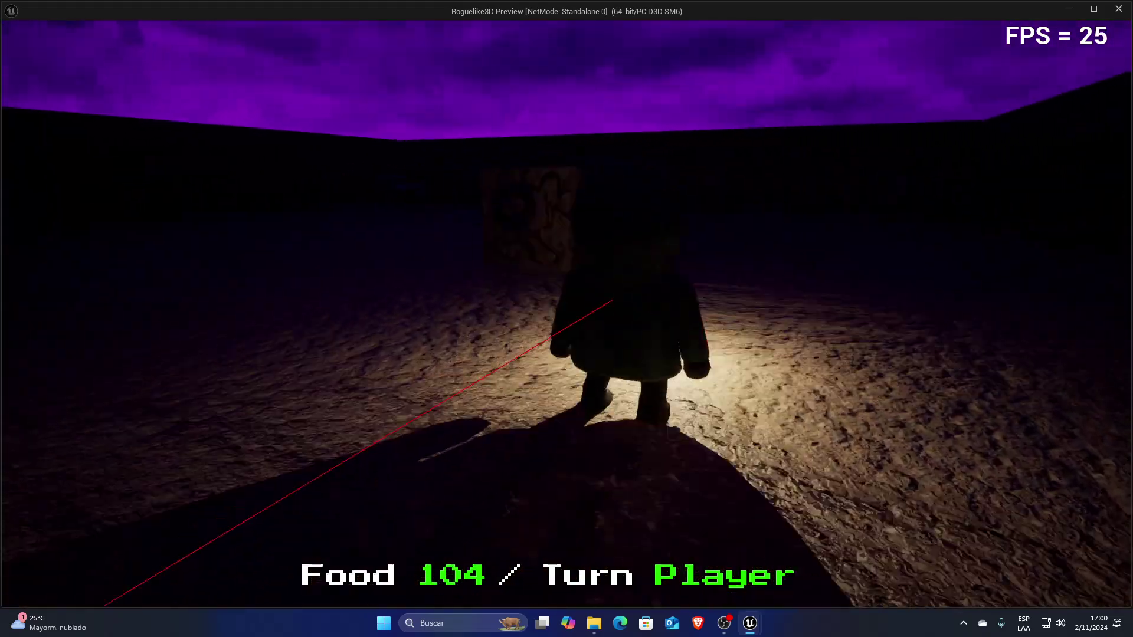
pyautogui.press('w')
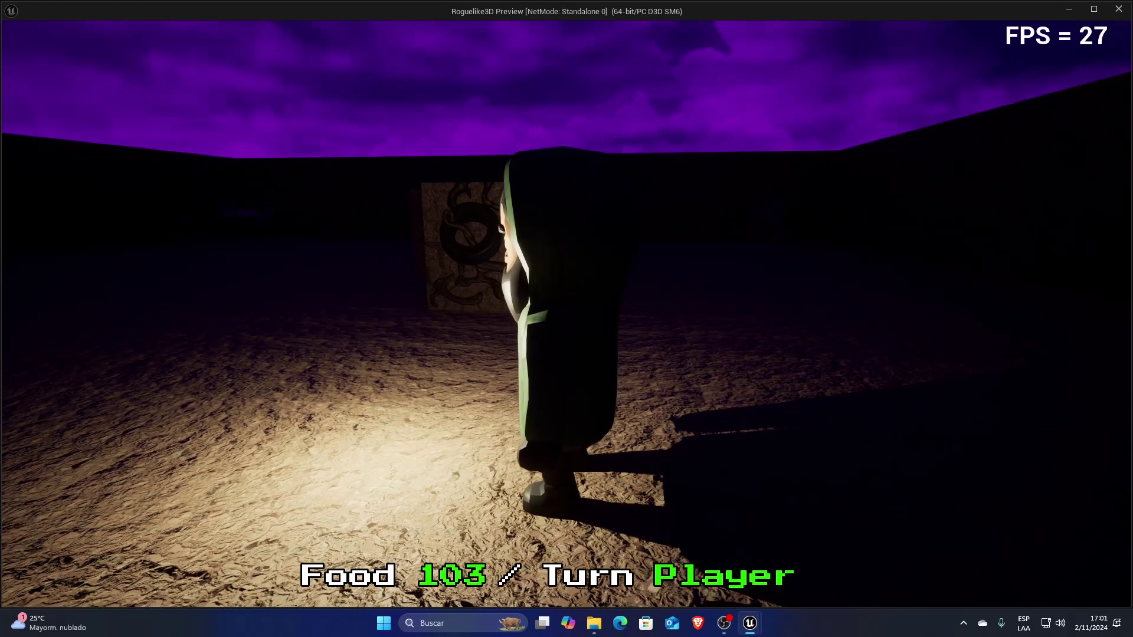
pyautogui.press('Escape')
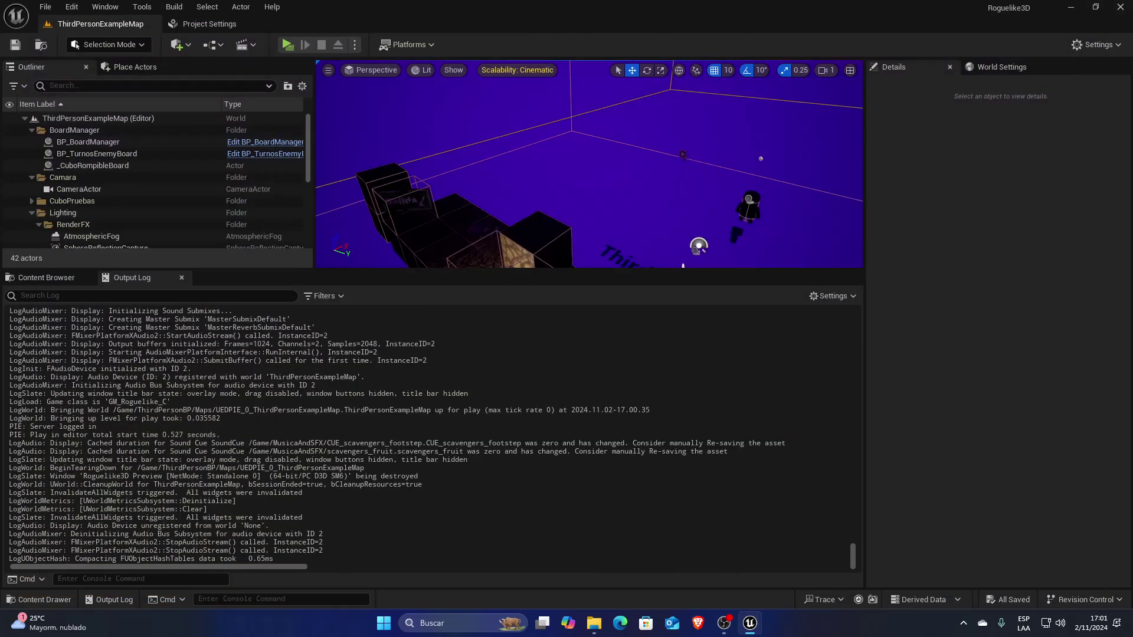
# - Open the fruit sound class from MusicaAndSFX > MezcladorDeSonidos in the sound class editor
pyautogui.click(41, 278)
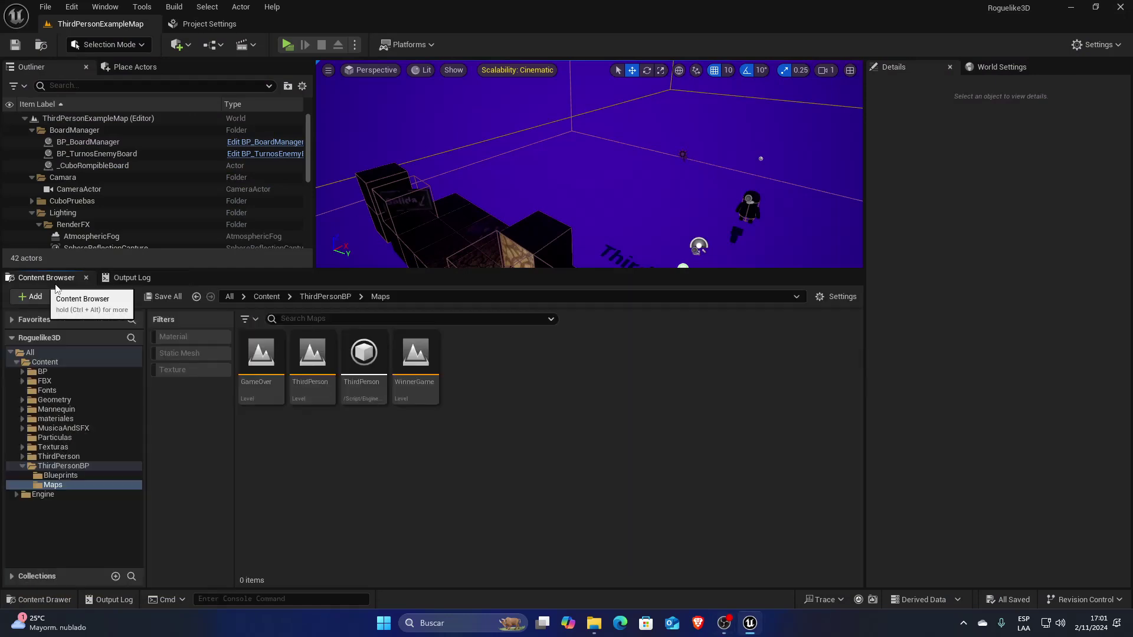
pyautogui.click(77, 430)
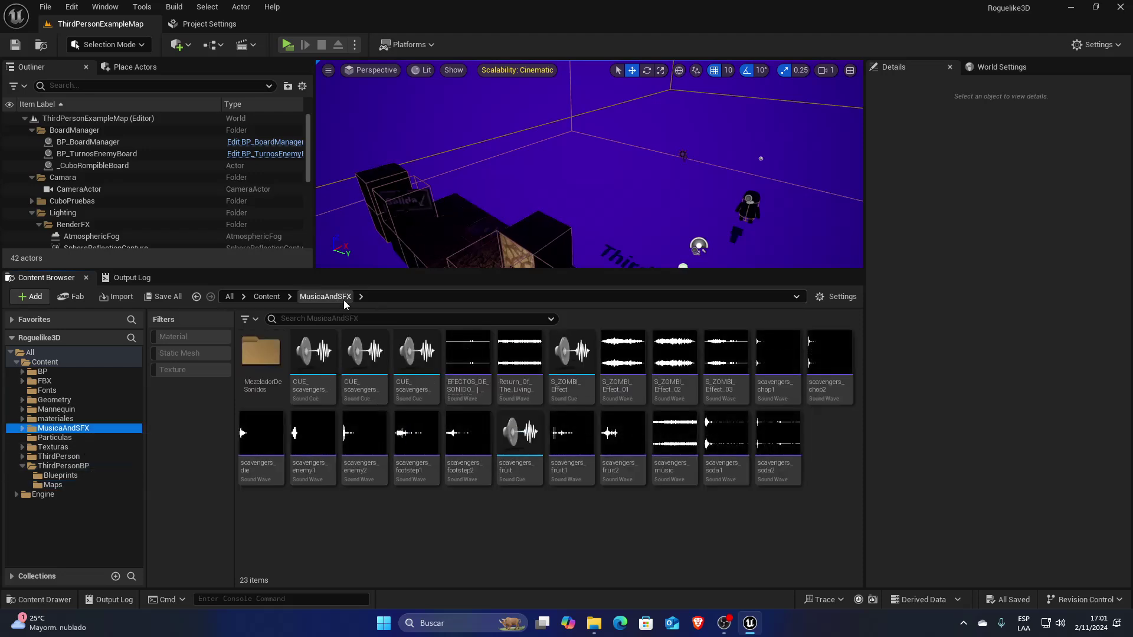
pyautogui.doubleClick(260, 354)
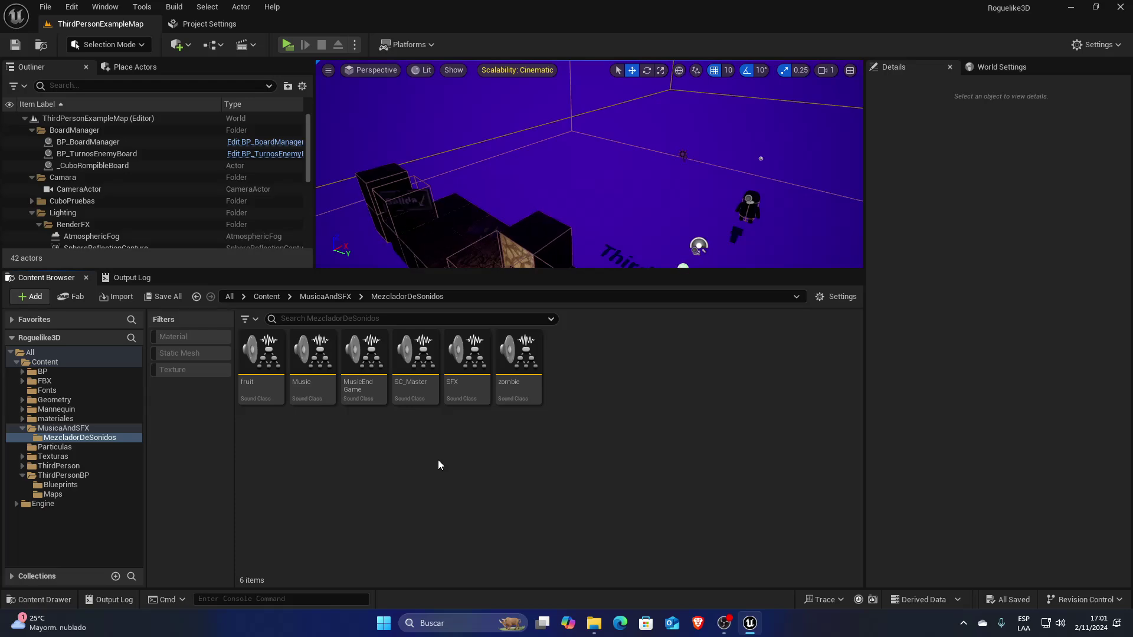
pyautogui.click(267, 354)
pyautogui.doubleClick(268, 354)
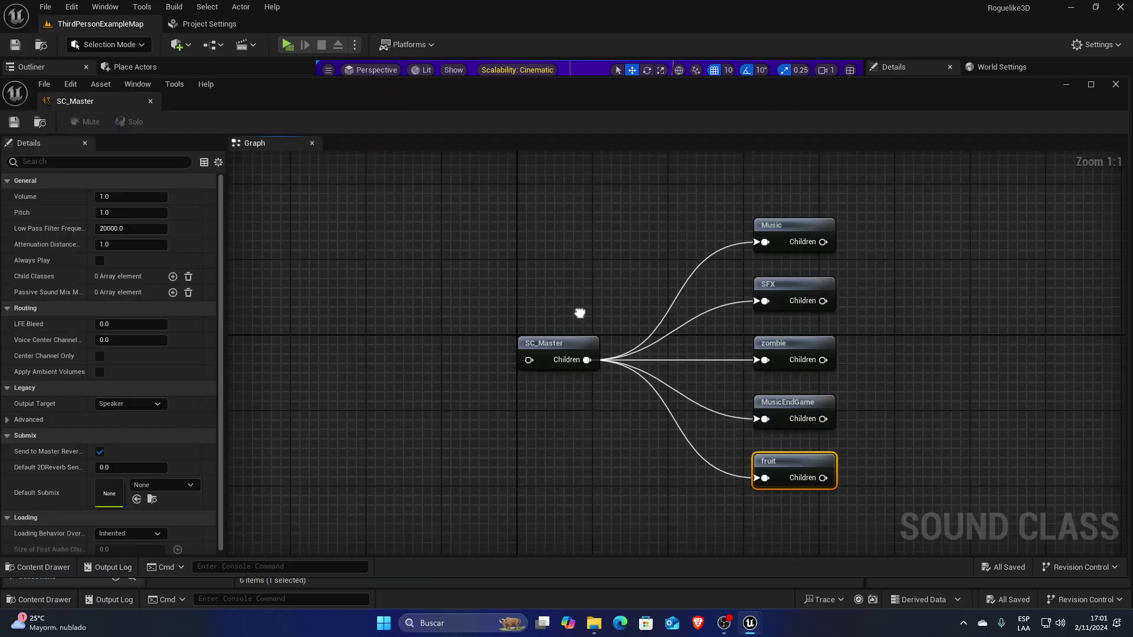
# - Inspect SC_Master, Music, SFX, zombie, MusicEndGame and fruit class details, then close the editor
pyautogui.moveTo(578, 313); pyautogui.dragTo(510, 294, button='right')
pyautogui.click(486, 339)
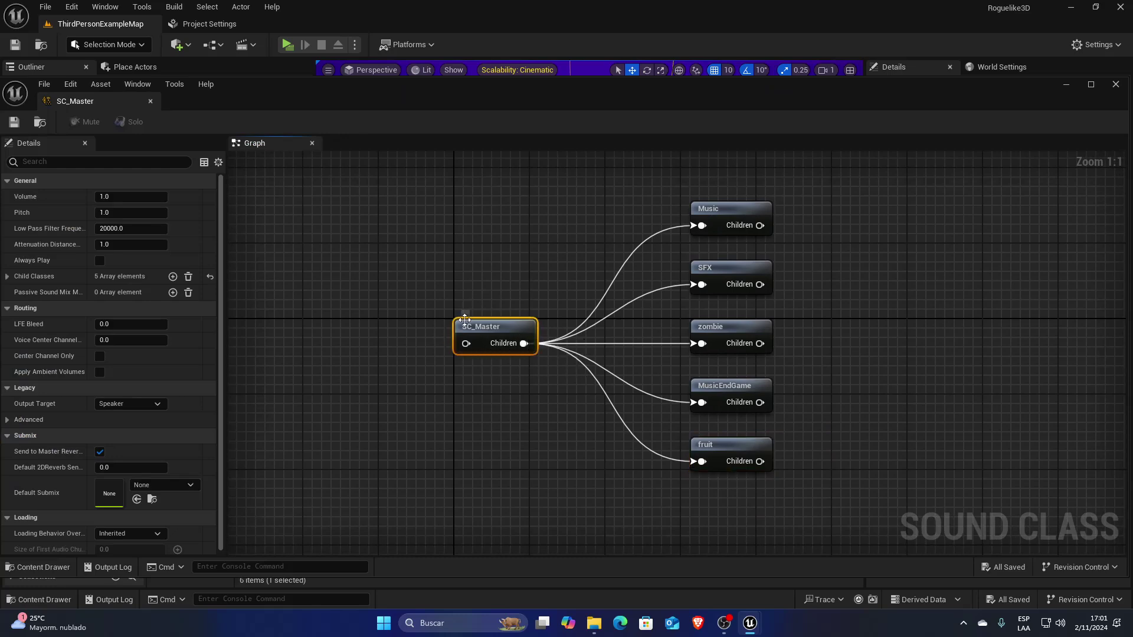
pyautogui.click(735, 217)
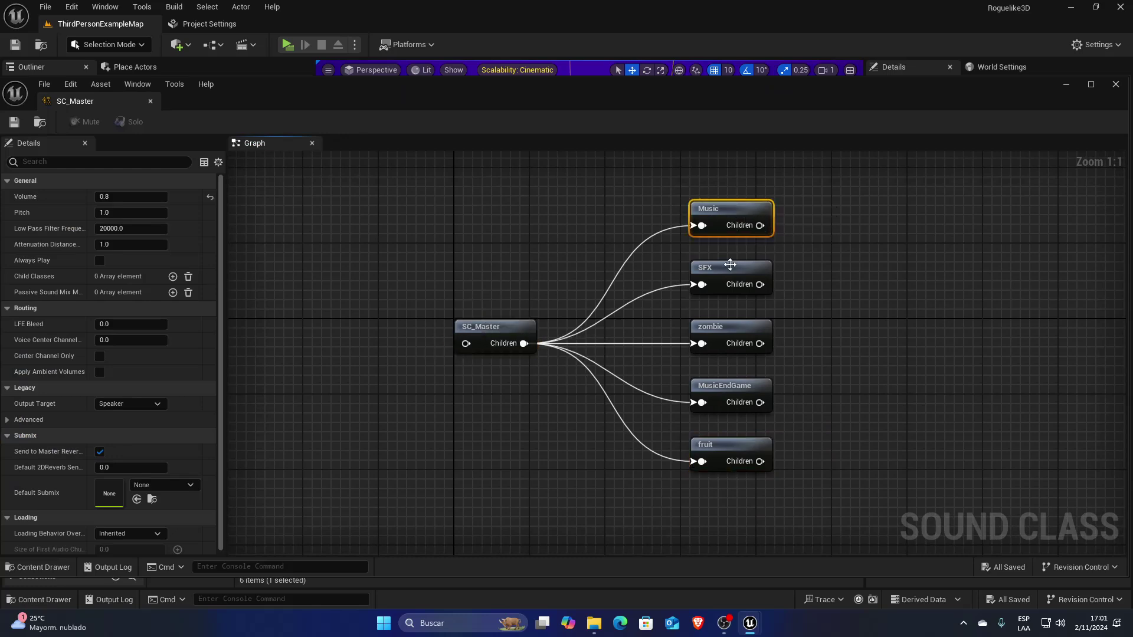
pyautogui.click(730, 268)
pyautogui.click(721, 333)
pyautogui.click(727, 387)
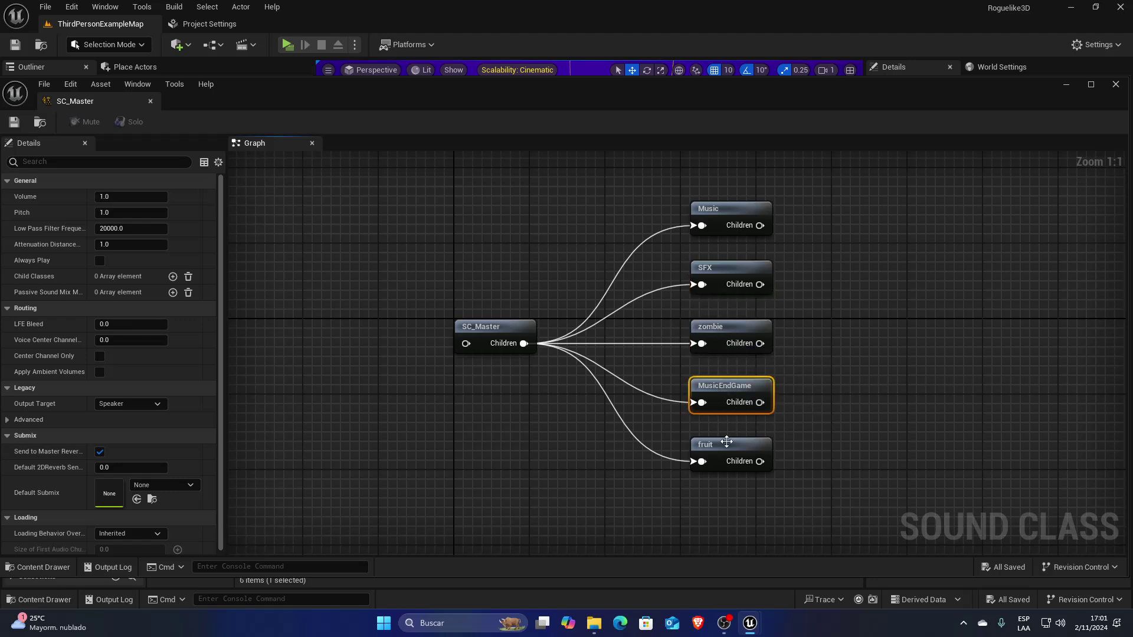
pyautogui.click(727, 443)
pyautogui.click(723, 213)
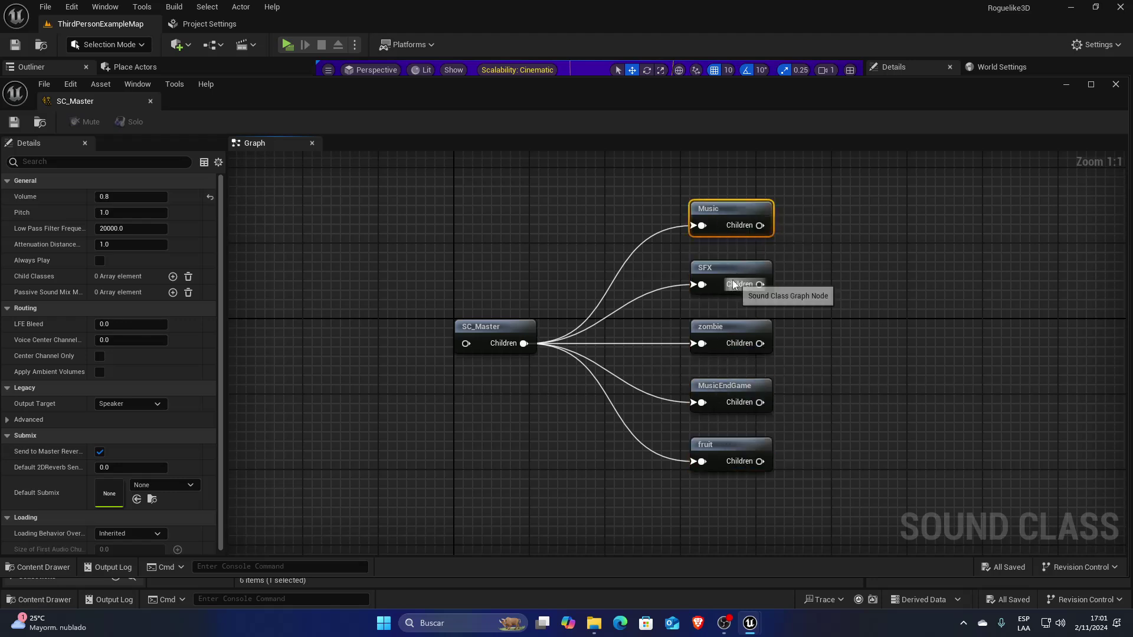
pyautogui.click(714, 266)
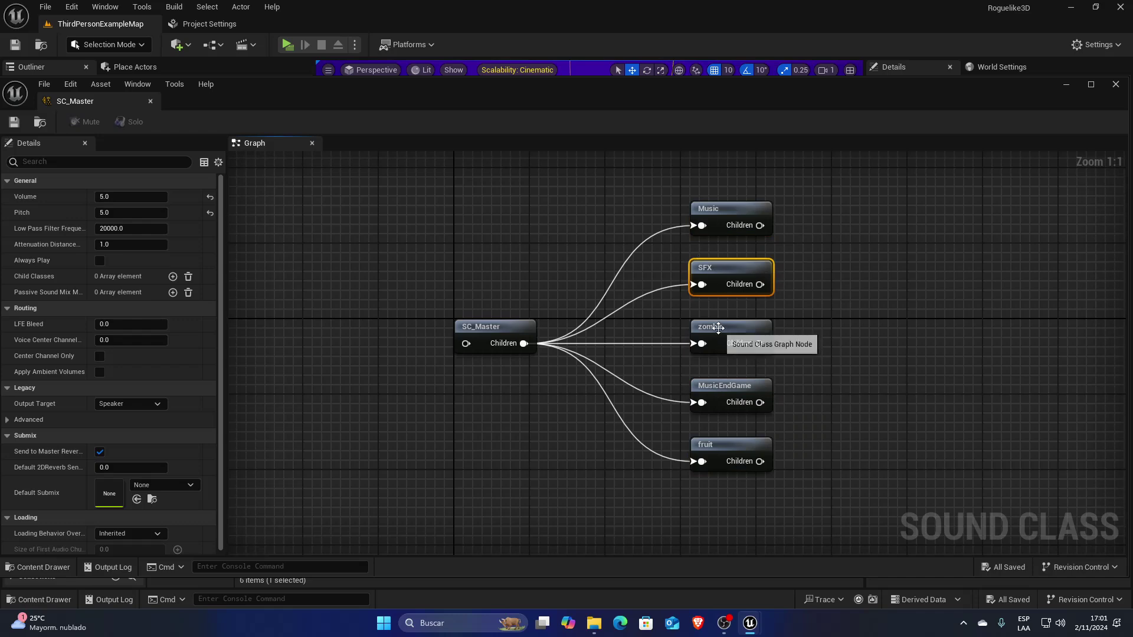
pyautogui.click(715, 328)
pyautogui.click(713, 385)
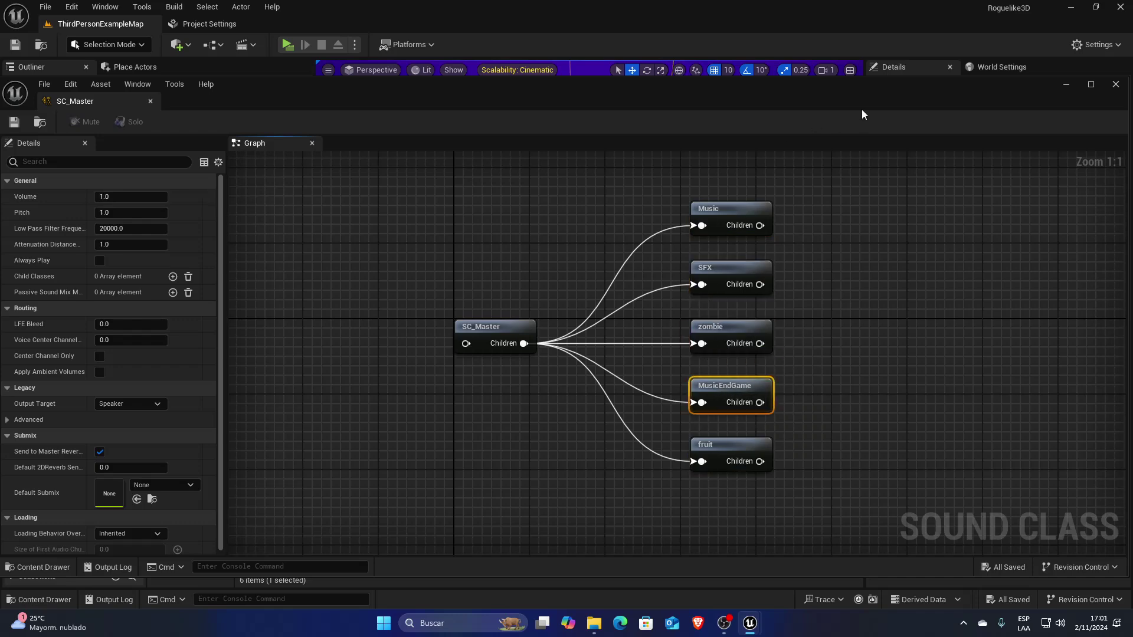
pyautogui.moveTo(862, 114); pyautogui.dragTo(777, 113)
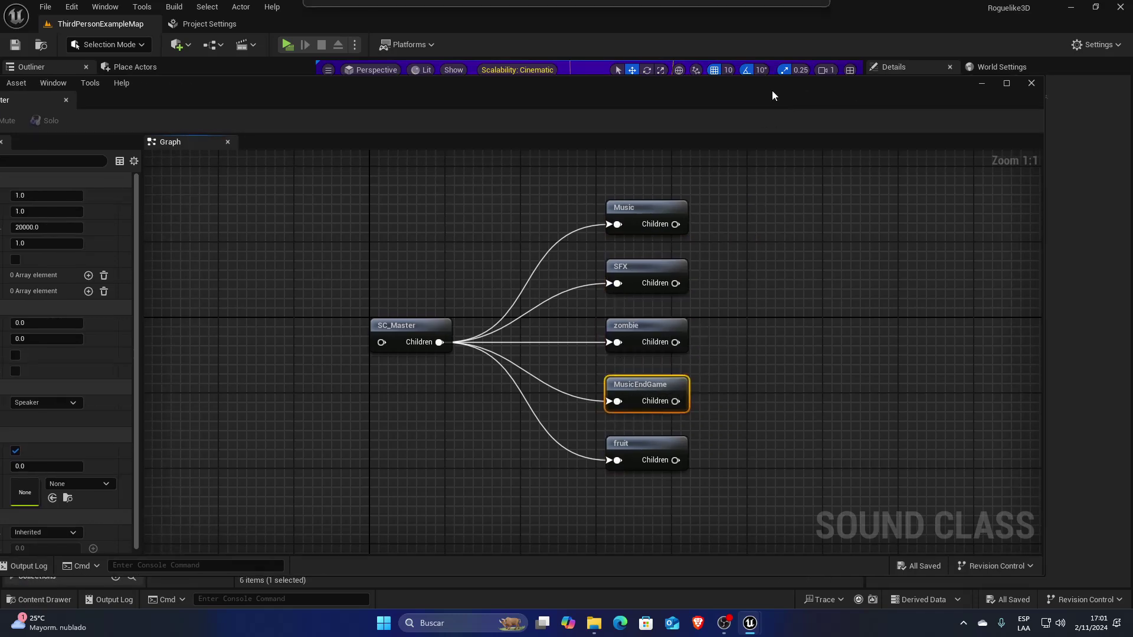
pyautogui.click(1031, 86)
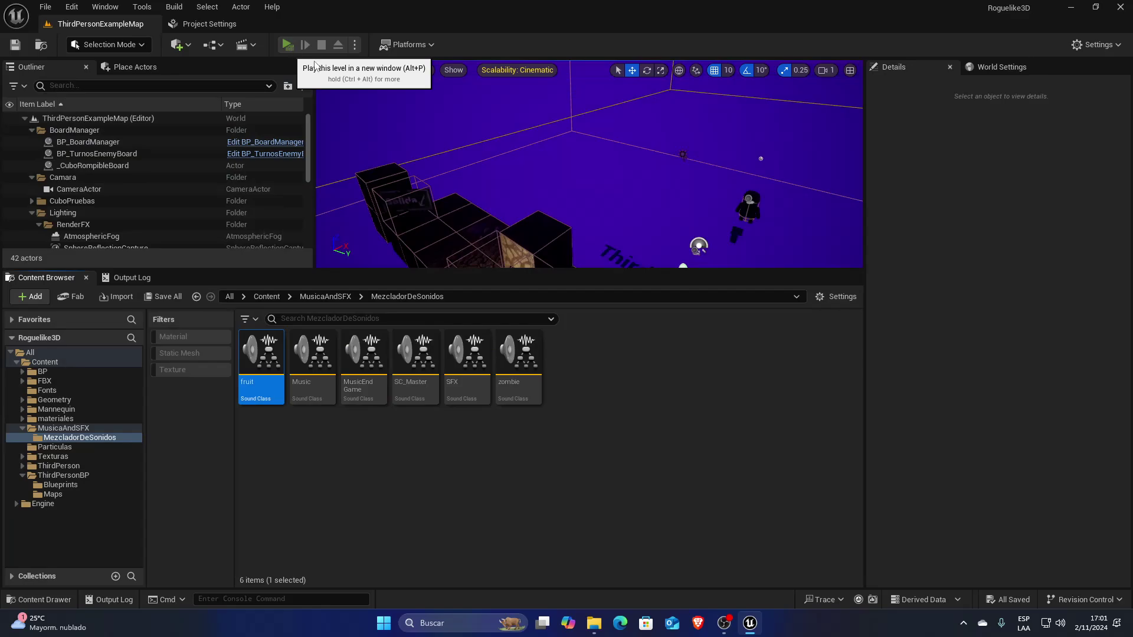
# - Start a new Play in New Window session and walk the character through the maze with W, A, D
pyautogui.hotkey('alt', 'p')
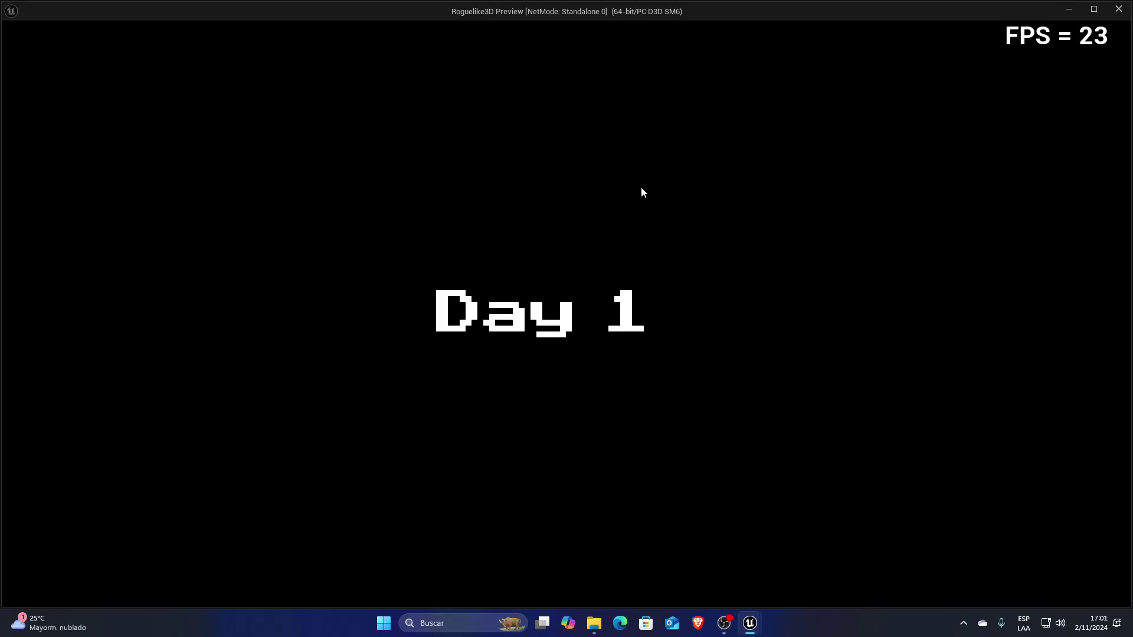
pyautogui.press('w')
pyautogui.press('w')
pyautogui.press('w')
pyautogui.press('w')
pyautogui.press('w')
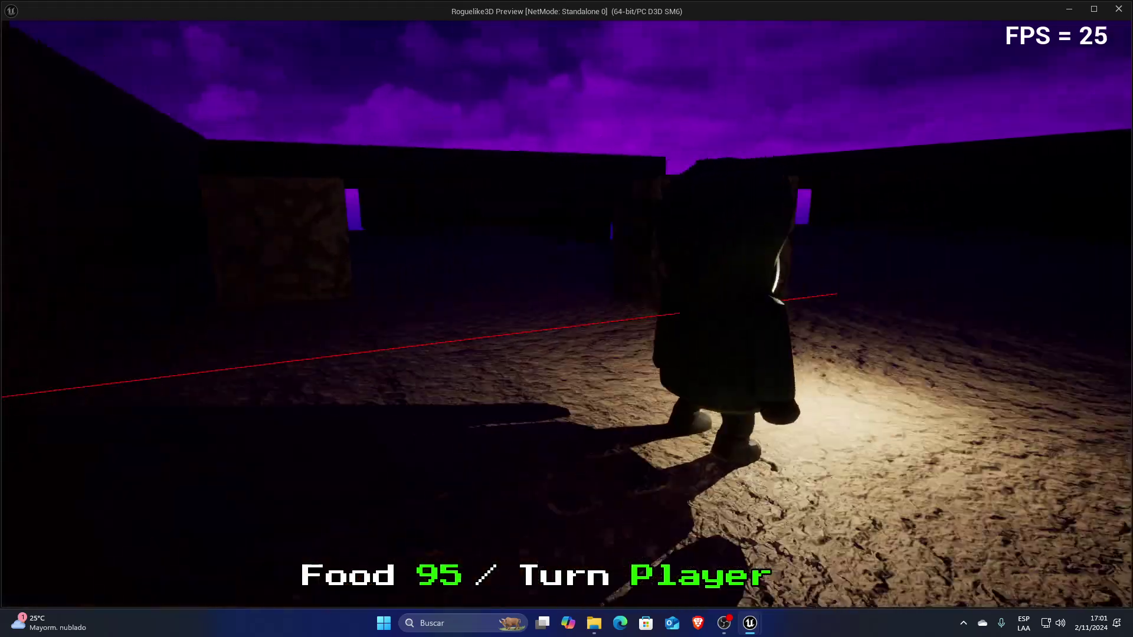
pyautogui.press('w')
pyautogui.press('w')
pyautogui.press('d')
pyautogui.press('d')
pyautogui.press('w')
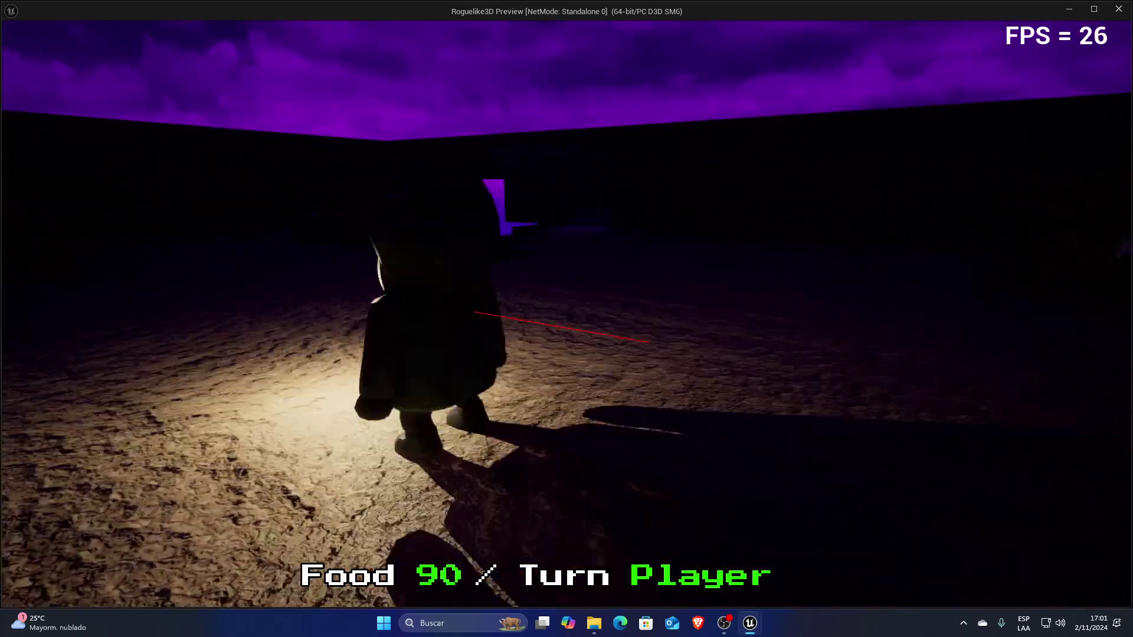
pyautogui.press('w')
pyautogui.press('w')
pyautogui.press('w')
pyautogui.press('a')
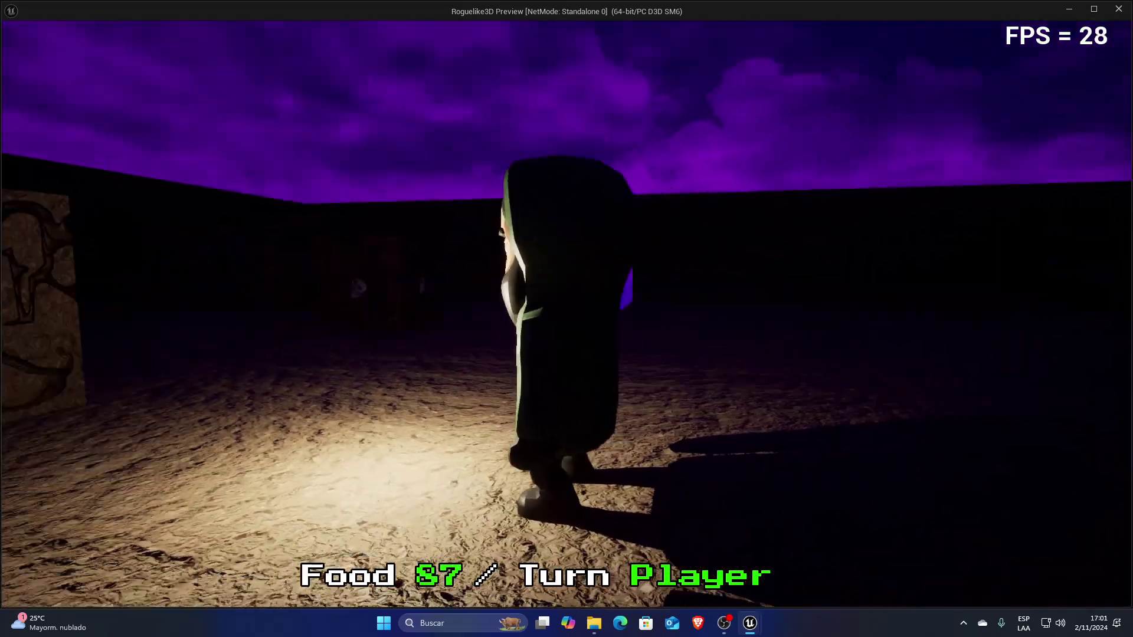